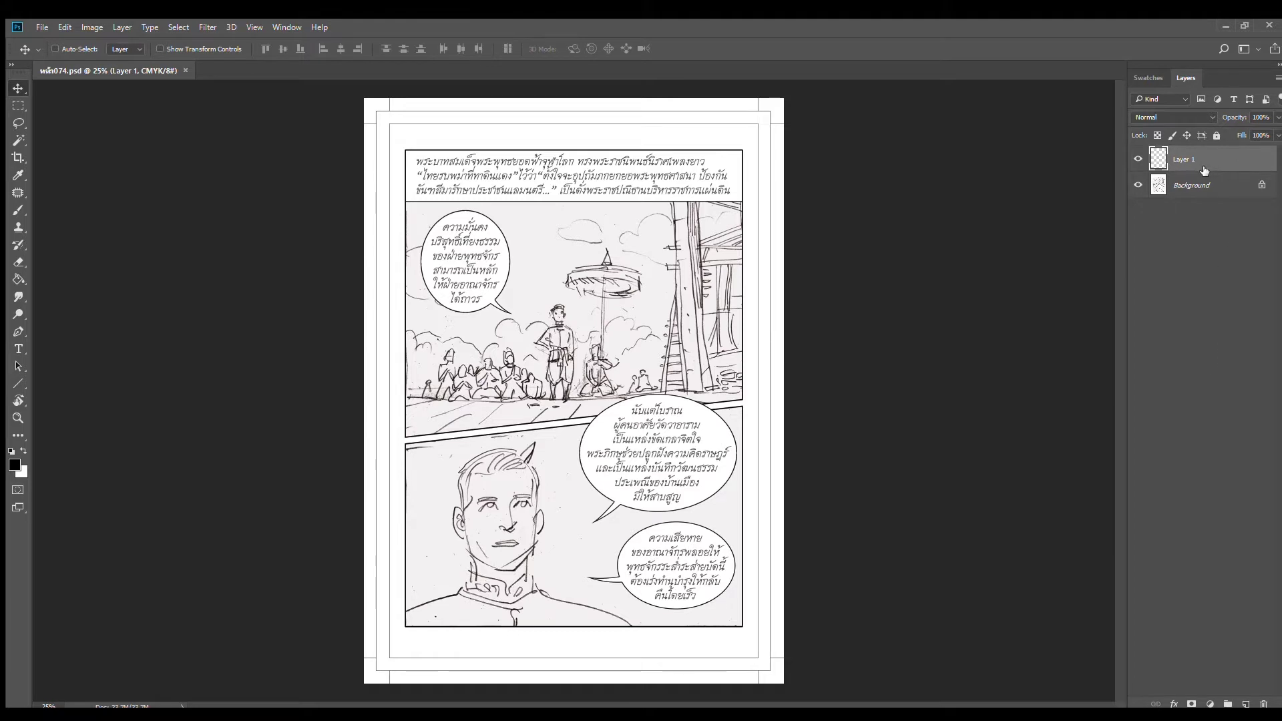
# Fill Layer 1 with white, lower its opacity to 72%, and add a new layer above it
pyautogui.hotkey('ctrl', 'BackSpace')
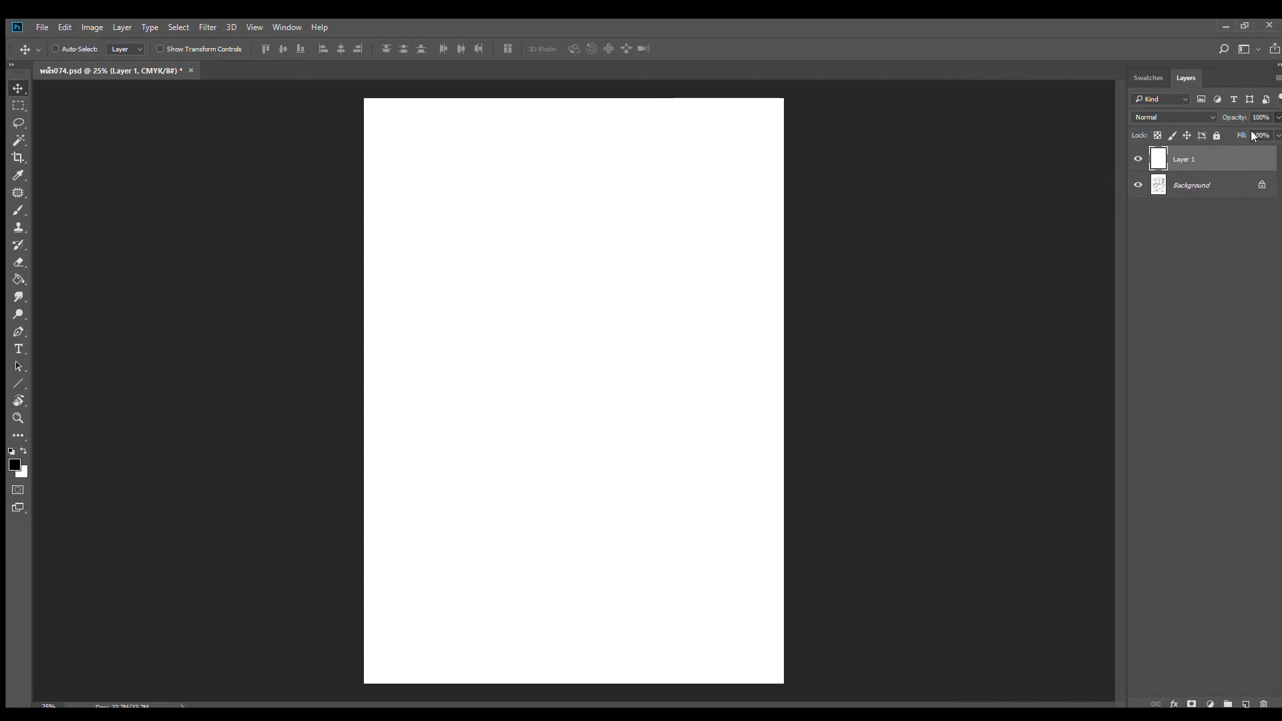
pyautogui.hotkey('shift', '5')
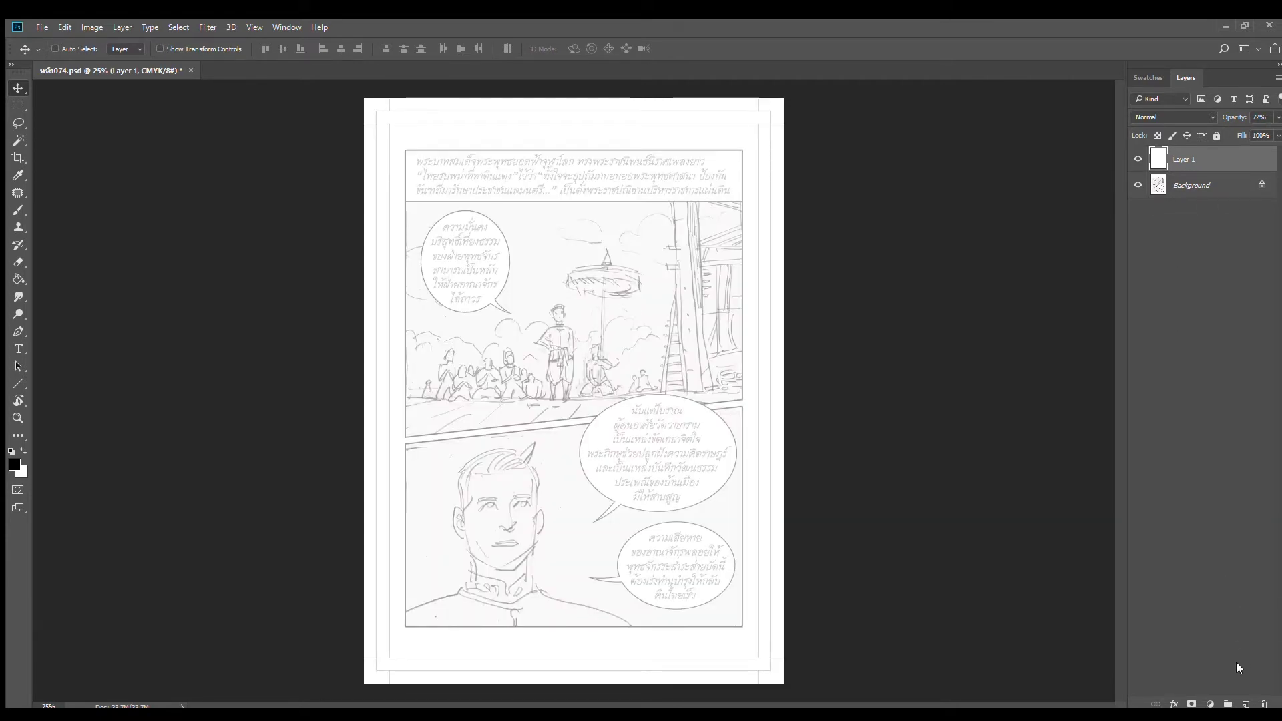
pyautogui.click(1246, 705)
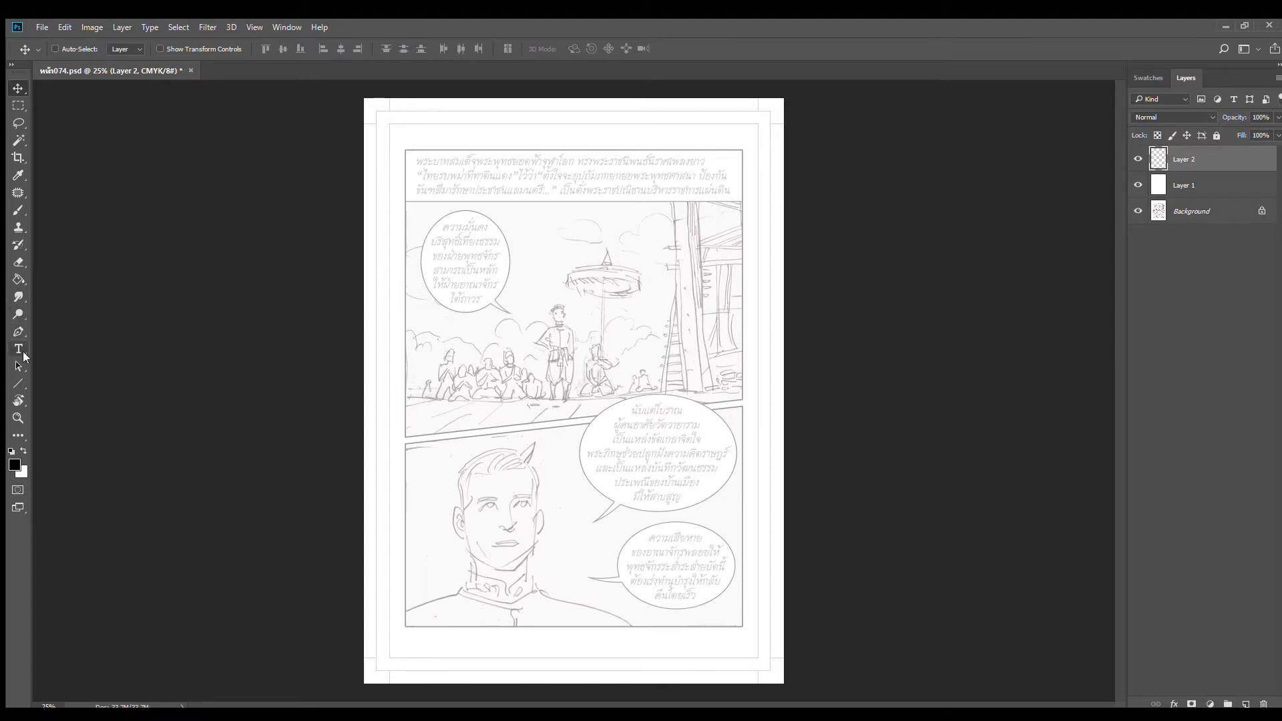
# Draw a black 5 px diagonal line across the whole page along the gutter between the two comic panels
pyautogui.click(18, 385)
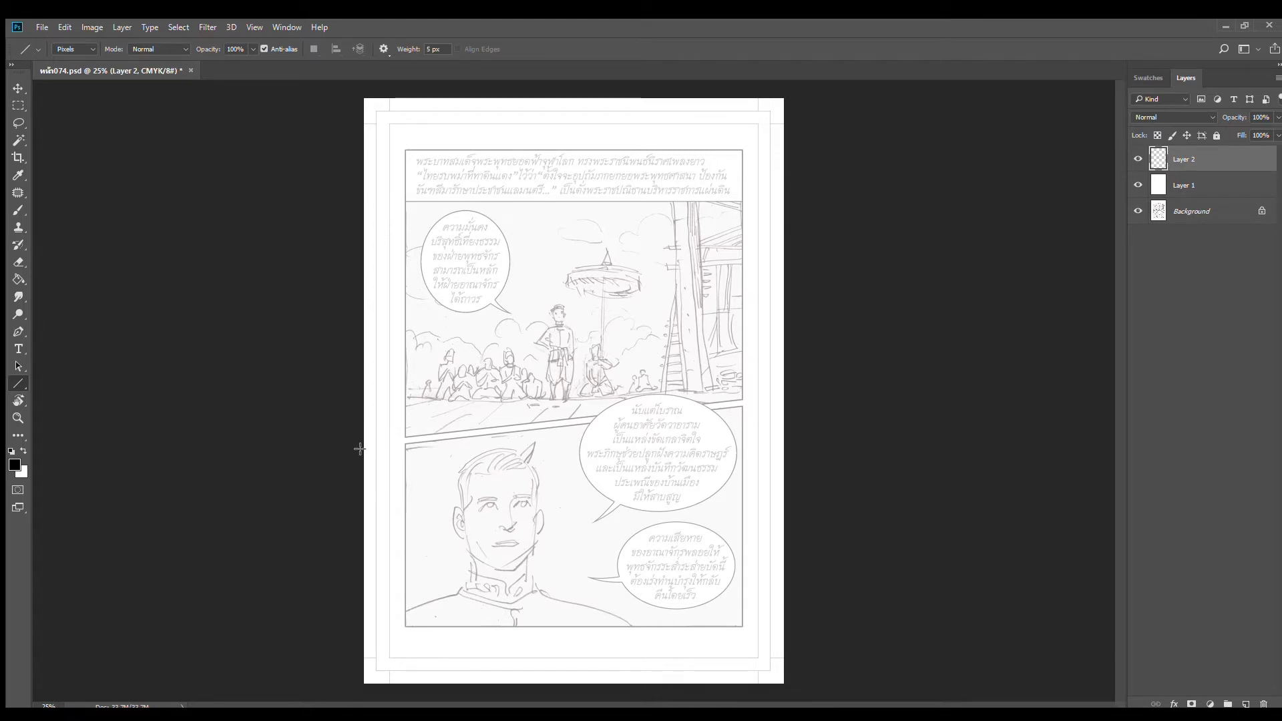
pyautogui.moveTo(358, 447); pyautogui.dragTo(876, 390)
pyautogui.click(13, 87)
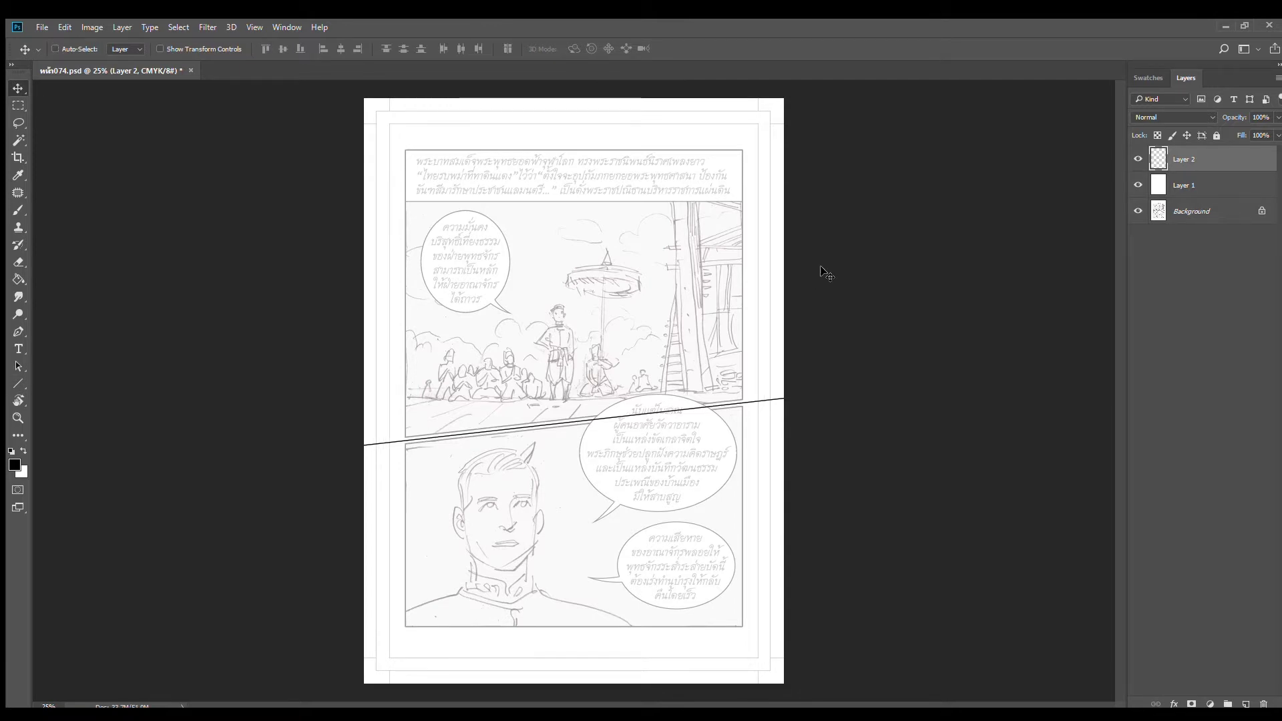
pyautogui.press('ctrl')
# Pick an orange-red swatch as the foreground colour for tracing
pyautogui.click(1153, 77)
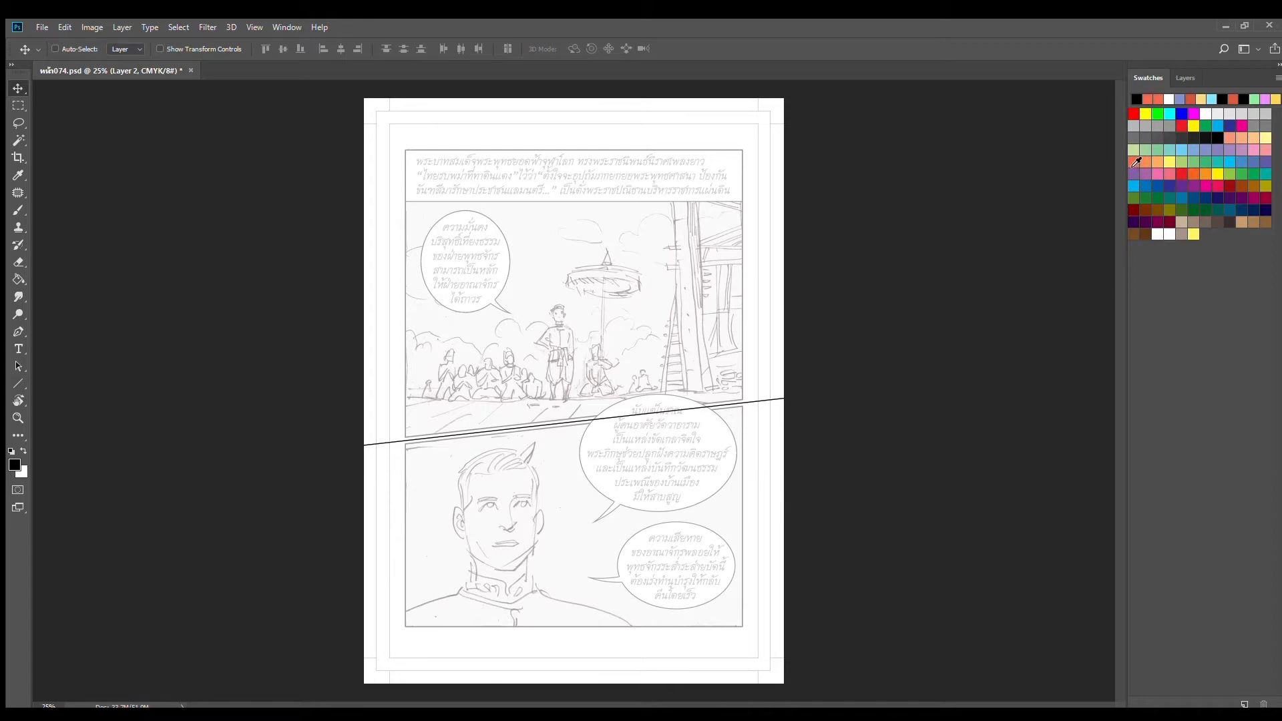
pyautogui.click(1136, 161)
pyautogui.press('i')
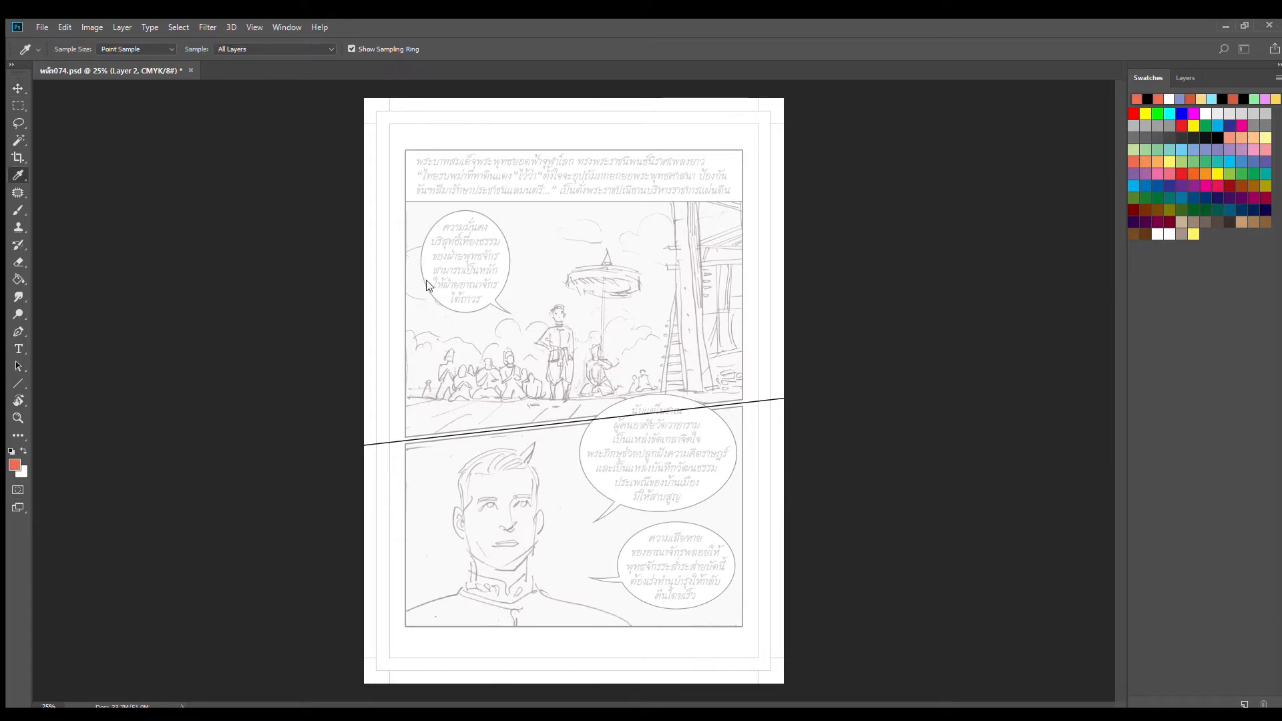
pyautogui.press('v')
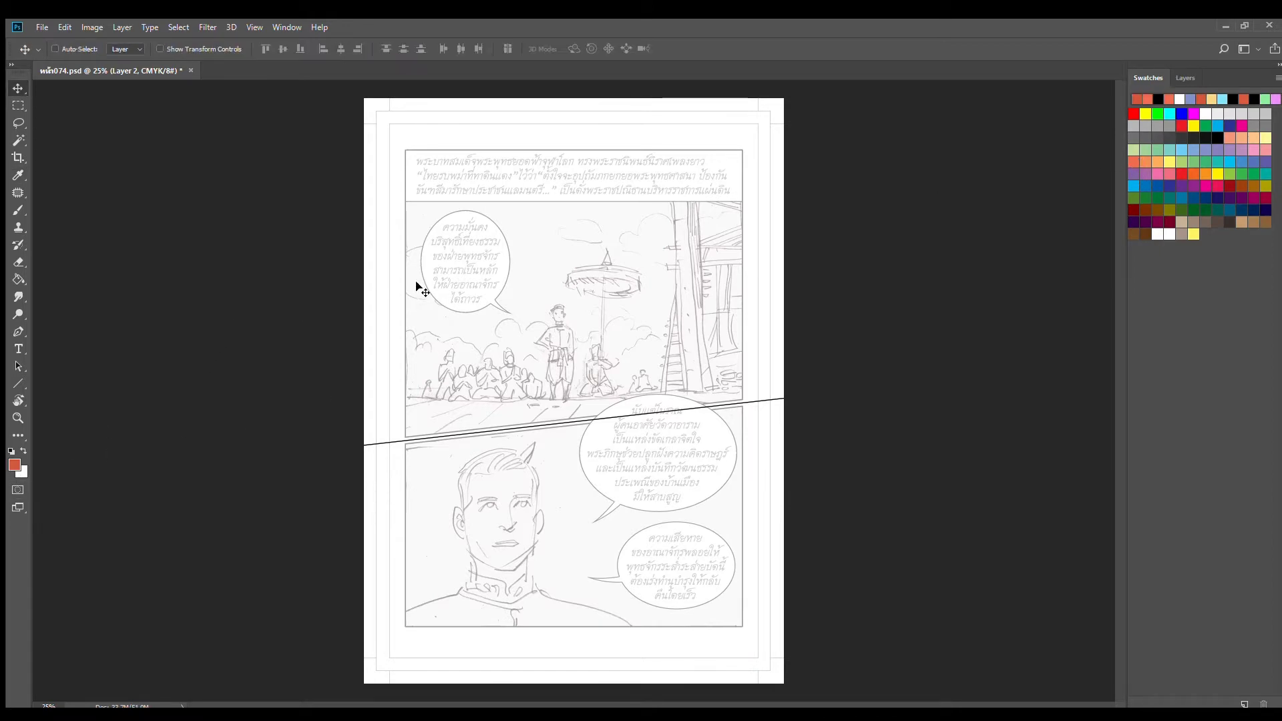
pyautogui.click(1183, 79)
# Trace the standing man's face sides, jaw and neck in orange-red with the Brush tool on Layer 2
pyautogui.press('ctrl')
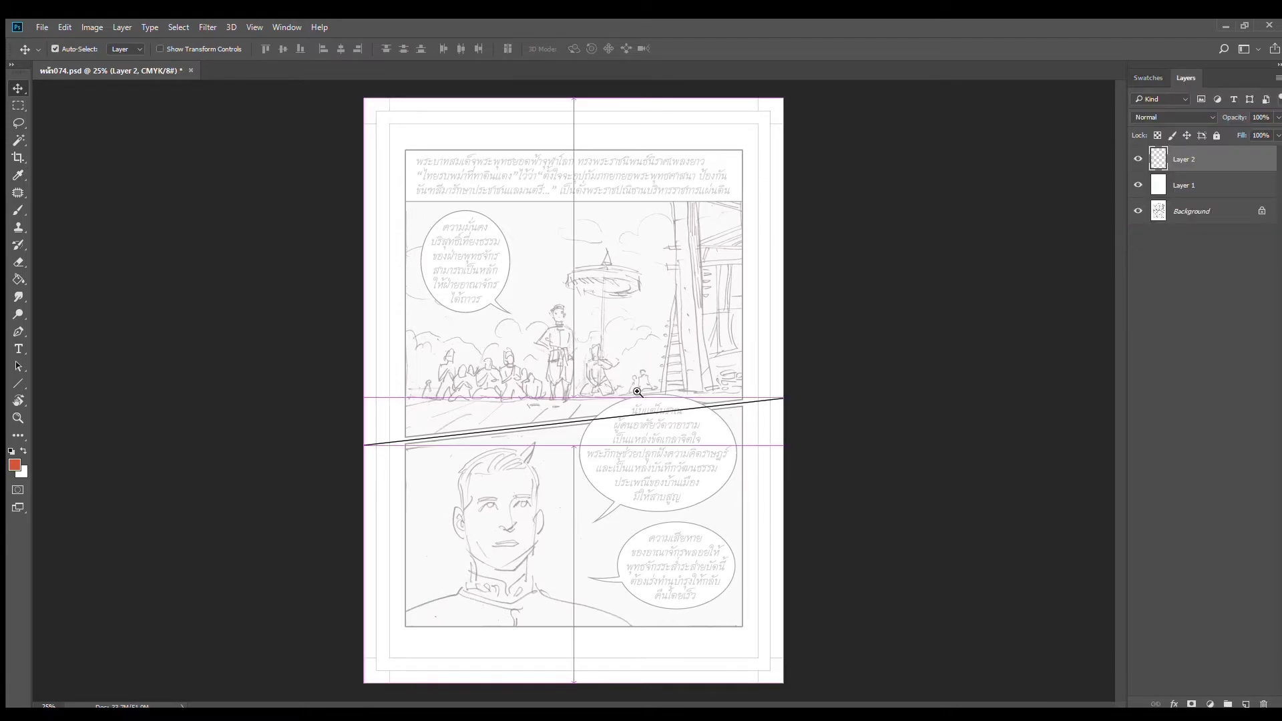
pyautogui.keyDown('ctrl'); pyautogui.click(610, 375); pyautogui.keyUp('ctrl')
pyautogui.keyDown('ctrl'); pyautogui.click(610, 375); pyautogui.keyUp('ctrl')
pyautogui.keyDown('ctrl'); pyautogui.click(611, 375); pyautogui.keyUp('ctrl')
pyautogui.moveTo(497, 302); pyautogui.dragTo(603, 506)
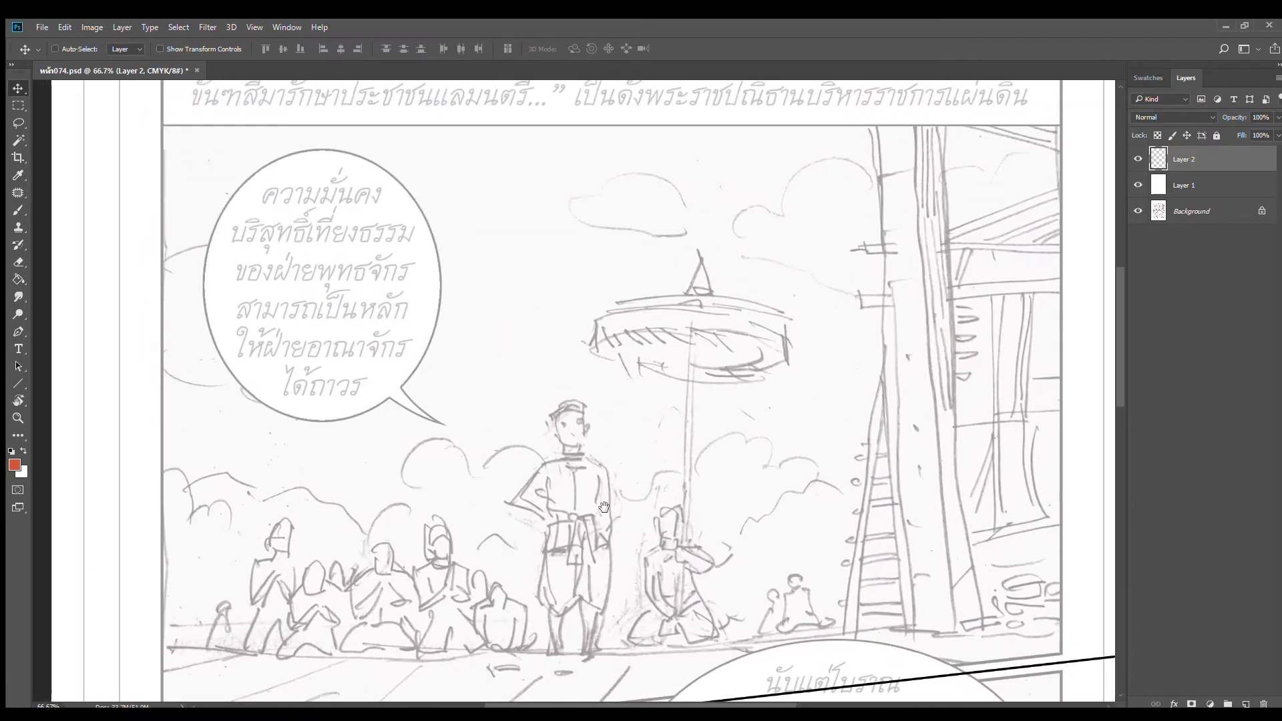
pyautogui.moveTo(627, 408); pyautogui.dragTo(618, 334)
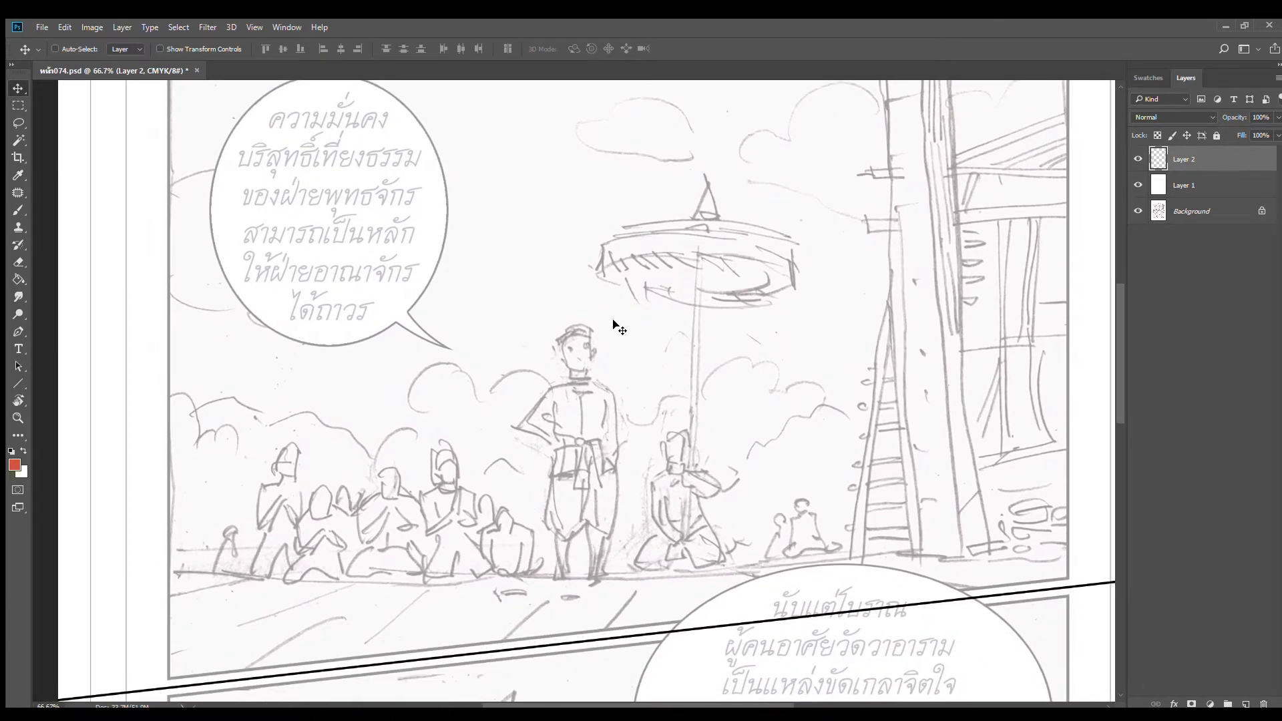
pyautogui.press('b')
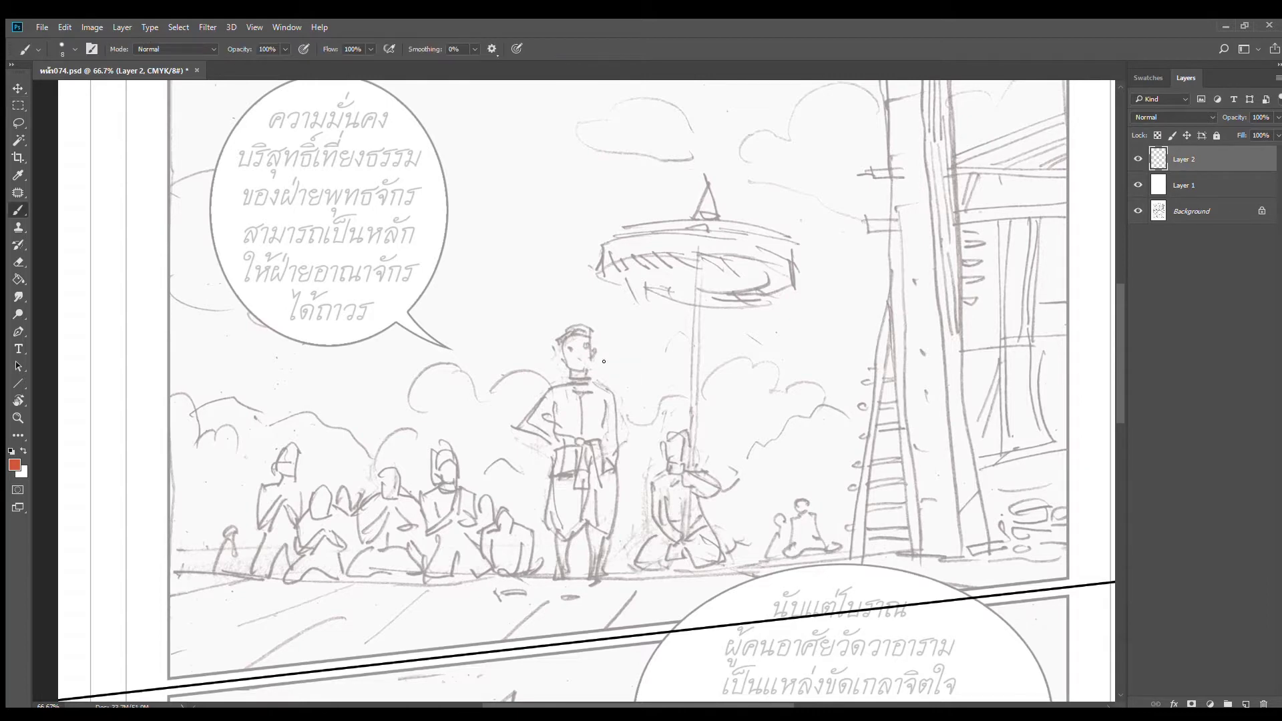
pyautogui.keyDown('ctrl'); pyautogui.click(582, 365); pyautogui.keyUp('ctrl')
pyautogui.keyDown('ctrl'); pyautogui.click(581, 365); pyautogui.keyUp('ctrl')
pyautogui.moveTo(521, 304); pyautogui.dragTo(536, 366)
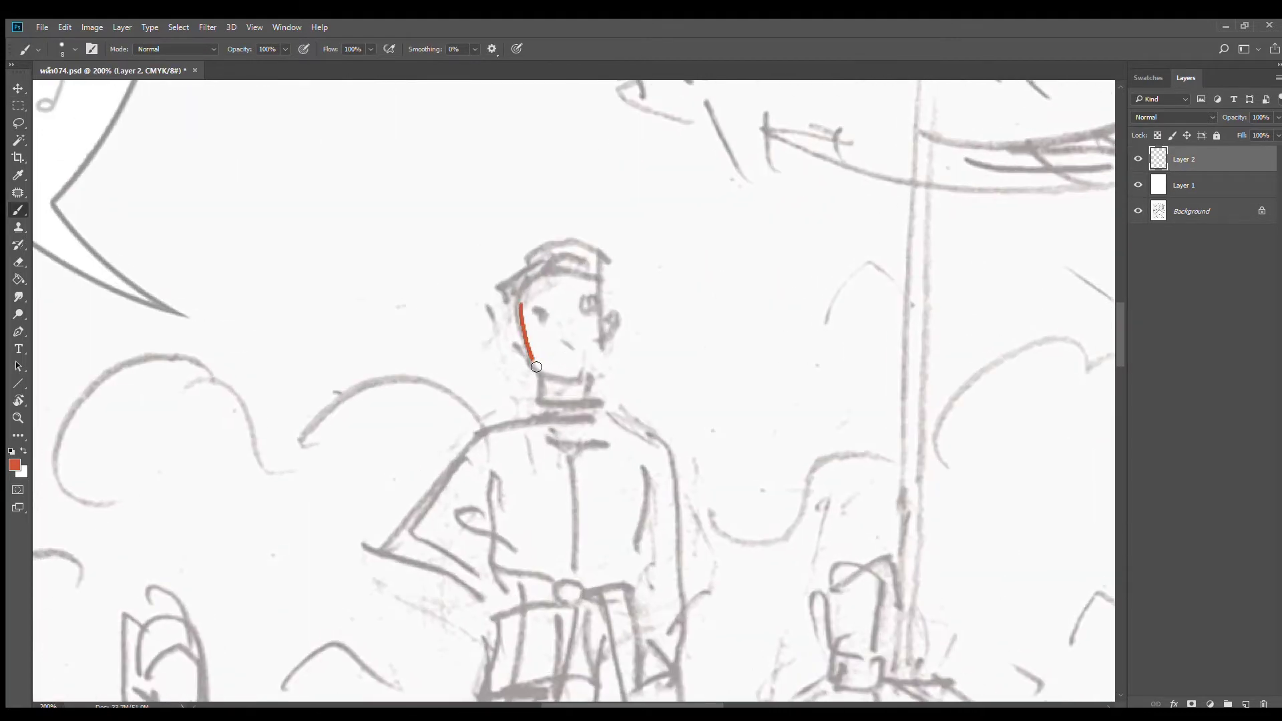
pyautogui.moveTo(600, 298)
pyautogui.mouseDown()
pyautogui.moveTo(602, 354)
pyautogui.moveTo(560, 377)
pyautogui.moveTo(604, 364)
pyautogui.moveTo(535, 395)
pyautogui.moveTo(597, 393)
pyautogui.mouseUp()
pyautogui.moveTo(524, 296); pyautogui.dragTo(521, 327)
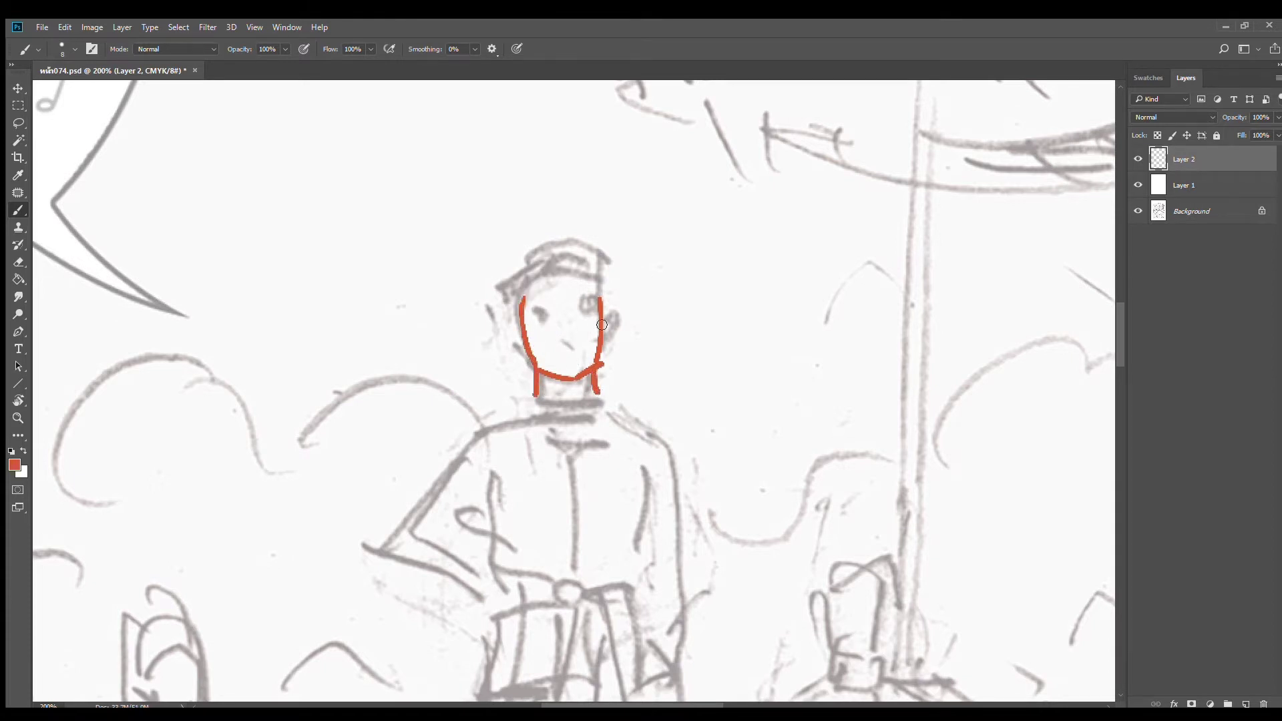
# Draw the standing man's facial features, ears, spiky hair and collar
pyautogui.moveTo(601, 292); pyautogui.dragTo(604, 337)
pyautogui.moveTo(521, 314)
pyautogui.mouseDown()
pyautogui.moveTo(552, 296)
pyautogui.moveTo(532, 297)
pyautogui.moveTo(598, 293)
pyautogui.moveTo(548, 314)
pyautogui.moveTo(536, 311)
pyautogui.moveTo(583, 306)
pyautogui.moveTo(524, 279)
pyautogui.moveTo(522, 303)
pyautogui.moveTo(517, 275)
pyautogui.moveTo(518, 312)
pyautogui.mouseUp()
pyautogui.moveTo(605, 272); pyautogui.dragTo(609, 312)
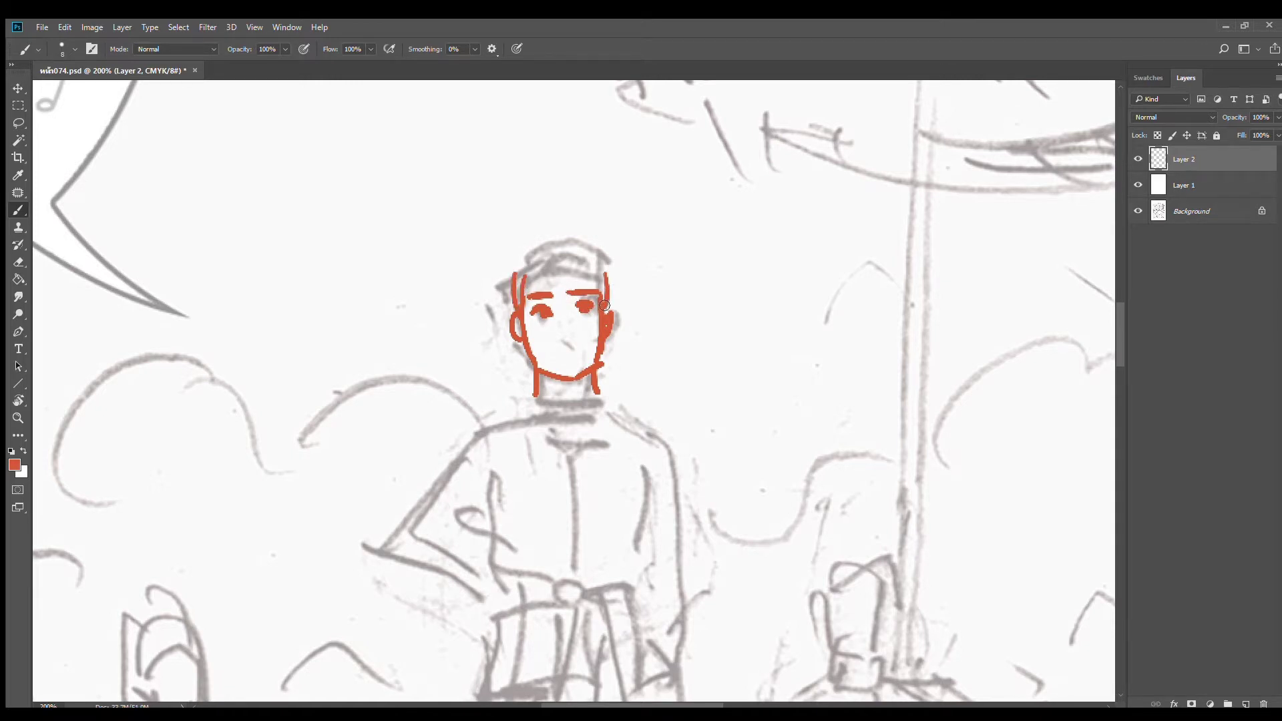
pyautogui.moveTo(535, 267)
pyautogui.mouseDown()
pyautogui.moveTo(575, 261)
pyautogui.moveTo(522, 260)
pyautogui.moveTo(611, 233)
pyautogui.moveTo(595, 259)
pyautogui.moveTo(547, 230)
pyautogui.moveTo(539, 255)
pyautogui.mouseUp()
pyautogui.moveTo(539, 254)
pyautogui.mouseDown()
pyautogui.moveTo(546, 229)
pyautogui.moveTo(549, 255)
pyautogui.moveTo(589, 239)
pyautogui.mouseUp()
pyautogui.moveTo(588, 239)
pyautogui.mouseDown()
pyautogui.moveTo(585, 258)
pyautogui.moveTo(611, 277)
pyautogui.moveTo(562, 330)
pyautogui.moveTo(577, 373)
pyautogui.moveTo(666, 330)
pyautogui.moveTo(627, 359)
pyautogui.moveTo(665, 335)
pyautogui.moveTo(669, 353)
pyautogui.mouseUp()
# Trace both shoulders and the outline of the bent arm with its elbow folds
pyautogui.moveTo(587, 336)
pyautogui.mouseDown()
pyautogui.moveTo(589, 355)
pyautogui.moveTo(625, 361)
pyautogui.moveTo(681, 311)
pyautogui.moveTo(578, 305)
pyautogui.moveTo(492, 423)
pyautogui.mouseUp()
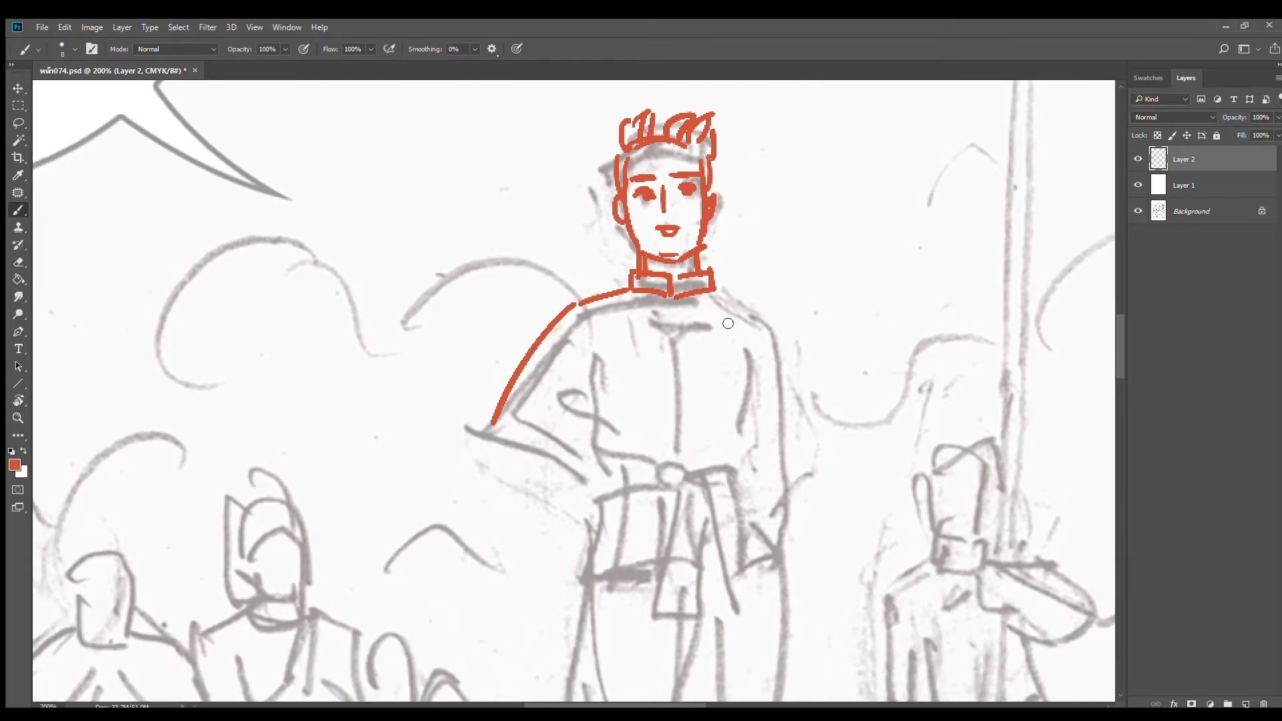
pyautogui.moveTo(715, 289)
pyautogui.mouseDown()
pyautogui.moveTo(780, 325)
pyautogui.moveTo(796, 414)
pyautogui.mouseUp()
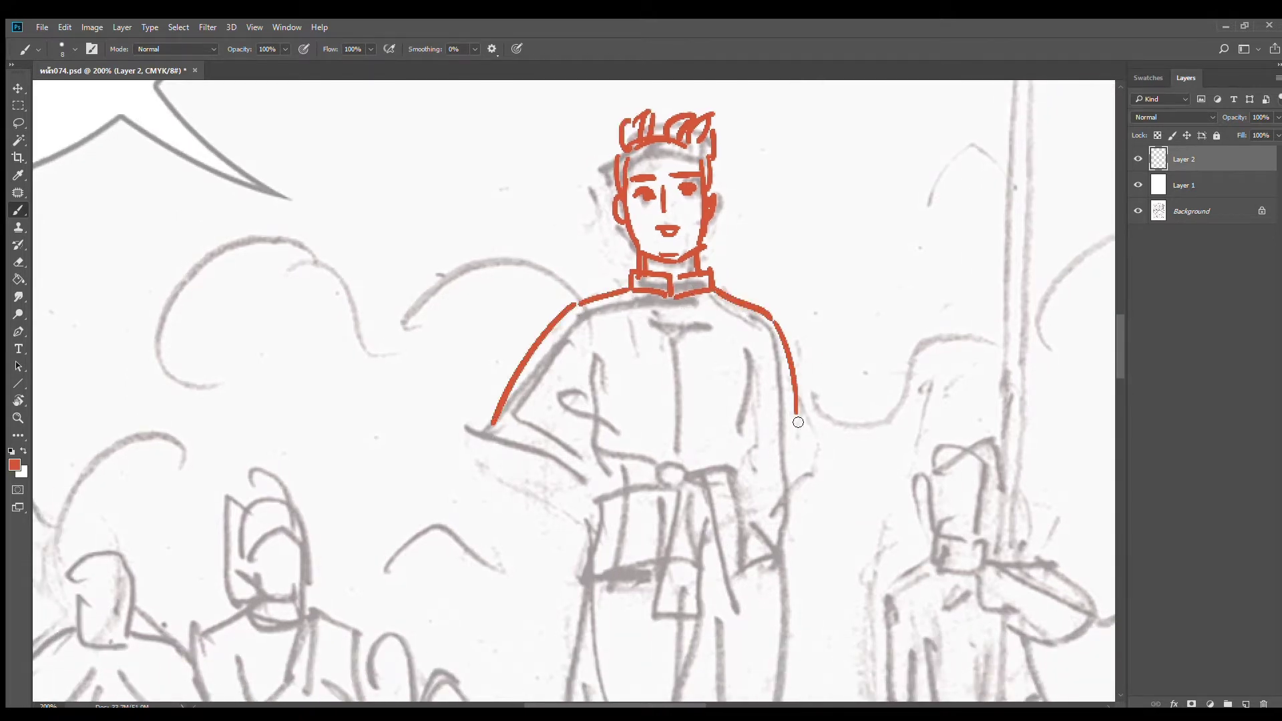
pyautogui.moveTo(569, 312)
pyautogui.mouseDown()
pyautogui.moveTo(504, 434)
pyautogui.moveTo(509, 399)
pyautogui.moveTo(497, 442)
pyautogui.mouseUp()
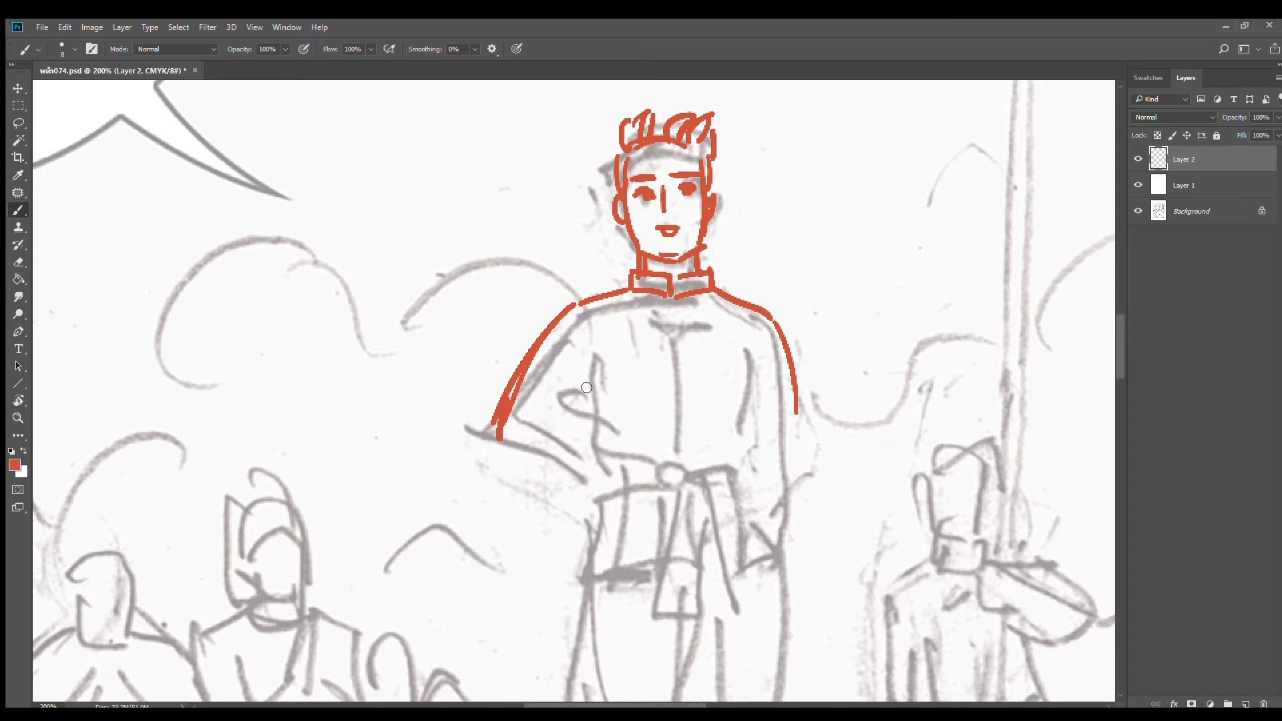
pyautogui.moveTo(587, 372)
pyautogui.mouseDown()
pyautogui.moveTo(588, 407)
pyautogui.moveTo(584, 388)
pyautogui.moveTo(563, 415)
pyautogui.mouseUp()
pyautogui.moveTo(564, 419); pyautogui.dragTo(596, 454)
pyautogui.moveTo(500, 435); pyautogui.dragTo(579, 517)
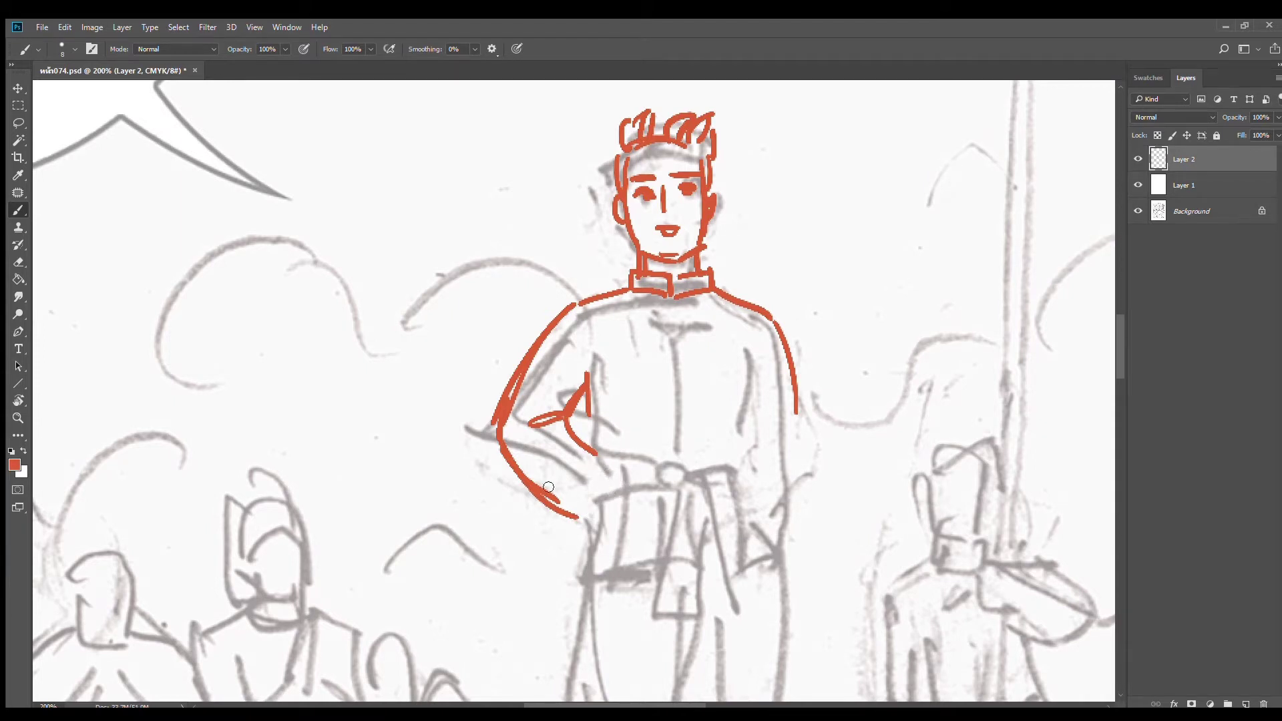
# Draw the cuff of the bent arm and the side contours of the torso
pyautogui.moveTo(529, 478); pyautogui.dragTo(583, 515)
pyautogui.moveTo(610, 466); pyautogui.dragTo(588, 502)
pyautogui.moveTo(589, 452); pyautogui.dragTo(559, 498)
pyautogui.moveTo(590, 397); pyautogui.dragTo(600, 452)
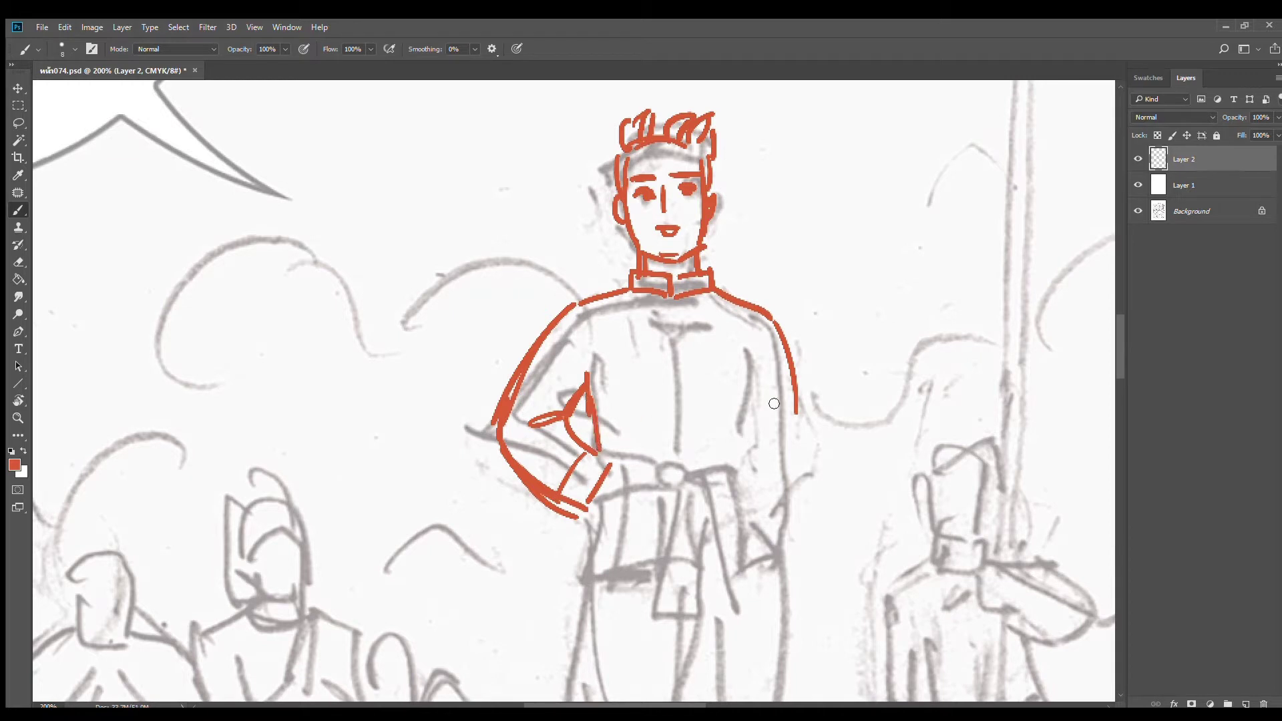
pyautogui.moveTo(765, 355); pyautogui.dragTo(765, 437)
pyautogui.moveTo(584, 407)
pyautogui.mouseDown()
pyautogui.moveTo(605, 475)
pyautogui.moveTo(565, 513)
pyautogui.moveTo(594, 497)
pyautogui.moveTo(581, 521)
pyautogui.mouseUp()
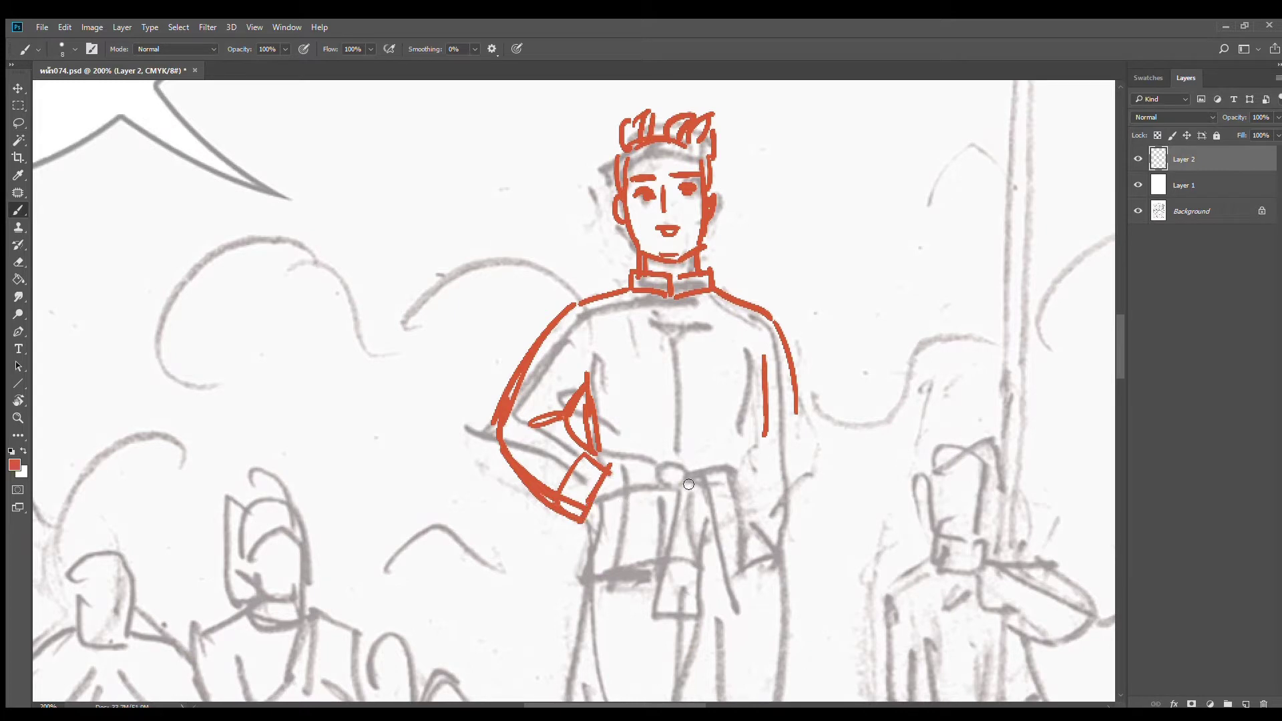
# Draw the knotted waist sash with its hanging end, and the hand resting on the hip
pyautogui.moveTo(622, 468)
pyautogui.mouseDown()
pyautogui.moveTo(679, 480)
pyautogui.moveTo(764, 464)
pyautogui.moveTo(762, 494)
pyautogui.mouseUp()
pyautogui.moveTo(681, 477)
pyautogui.mouseDown()
pyautogui.moveTo(659, 525)
pyautogui.moveTo(699, 525)
pyautogui.moveTo(689, 496)
pyautogui.moveTo(700, 507)
pyautogui.moveTo(604, 514)
pyautogui.moveTo(679, 493)
pyautogui.moveTo(756, 482)
pyautogui.mouseUp()
pyautogui.moveTo(707, 499); pyautogui.dragTo(767, 500)
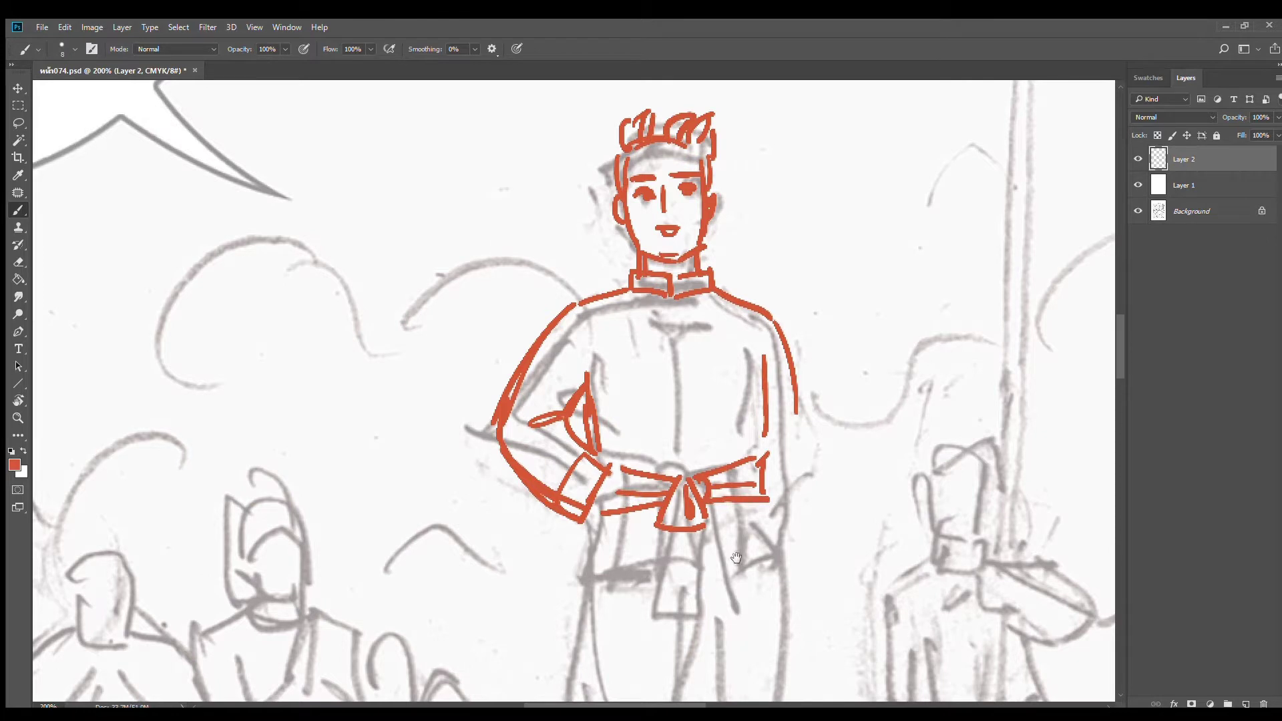
pyautogui.moveTo(736, 557)
pyautogui.mouseDown()
pyautogui.moveTo(743, 487)
pyautogui.moveTo(729, 510)
pyautogui.mouseUp()
pyautogui.moveTo(670, 459); pyautogui.dragTo(666, 517)
pyautogui.moveTo(687, 462)
pyautogui.mouseDown()
pyautogui.moveTo(673, 503)
pyautogui.moveTo(689, 504)
pyautogui.moveTo(673, 513)
pyautogui.moveTo(699, 515)
pyautogui.moveTo(722, 514)
pyautogui.mouseUp()
pyautogui.moveTo(701, 464); pyautogui.dragTo(703, 504)
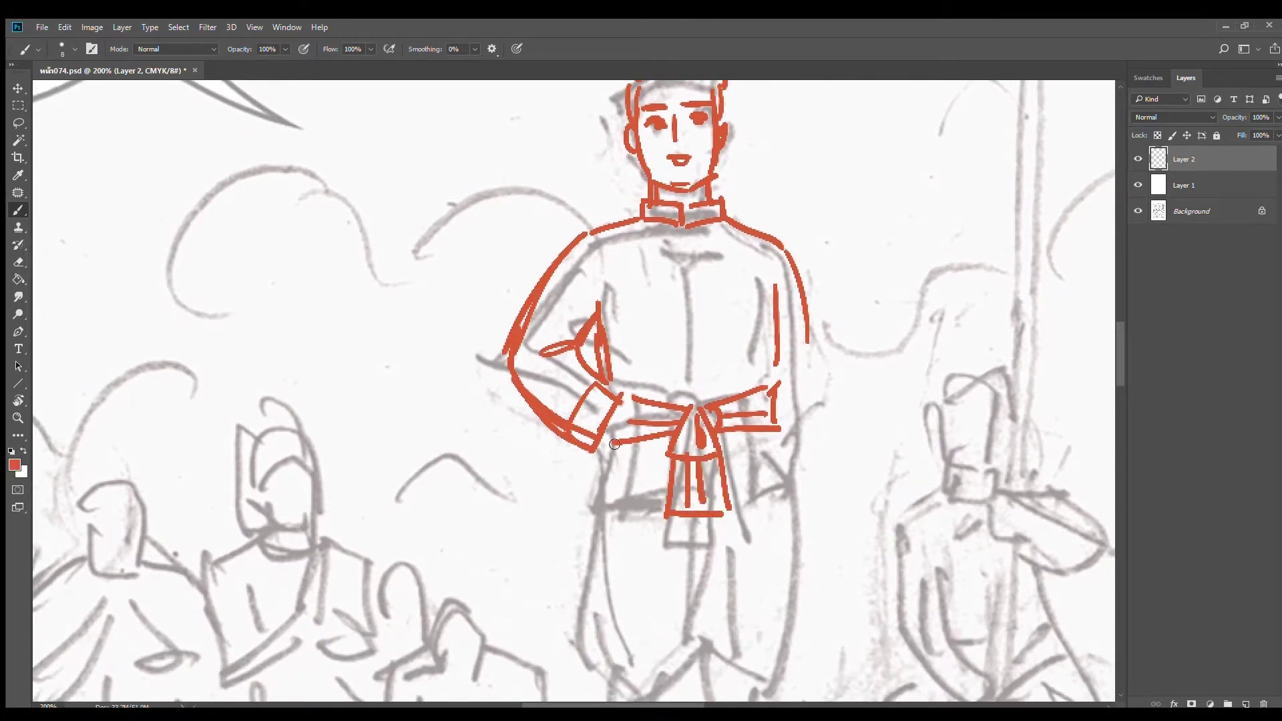
pyautogui.moveTo(623, 402)
pyautogui.mouseDown()
pyautogui.moveTo(633, 408)
pyautogui.moveTo(611, 448)
pyautogui.moveTo(628, 456)
pyautogui.moveTo(640, 409)
pyautogui.moveTo(649, 430)
pyautogui.moveTo(634, 433)
pyautogui.mouseUp()
# Trace the lowered arm and the flared lower part of the jacket below the sash
pyautogui.moveTo(808, 339)
pyautogui.mouseDown()
pyautogui.moveTo(820, 458)
pyautogui.moveTo(805, 525)
pyautogui.mouseUp()
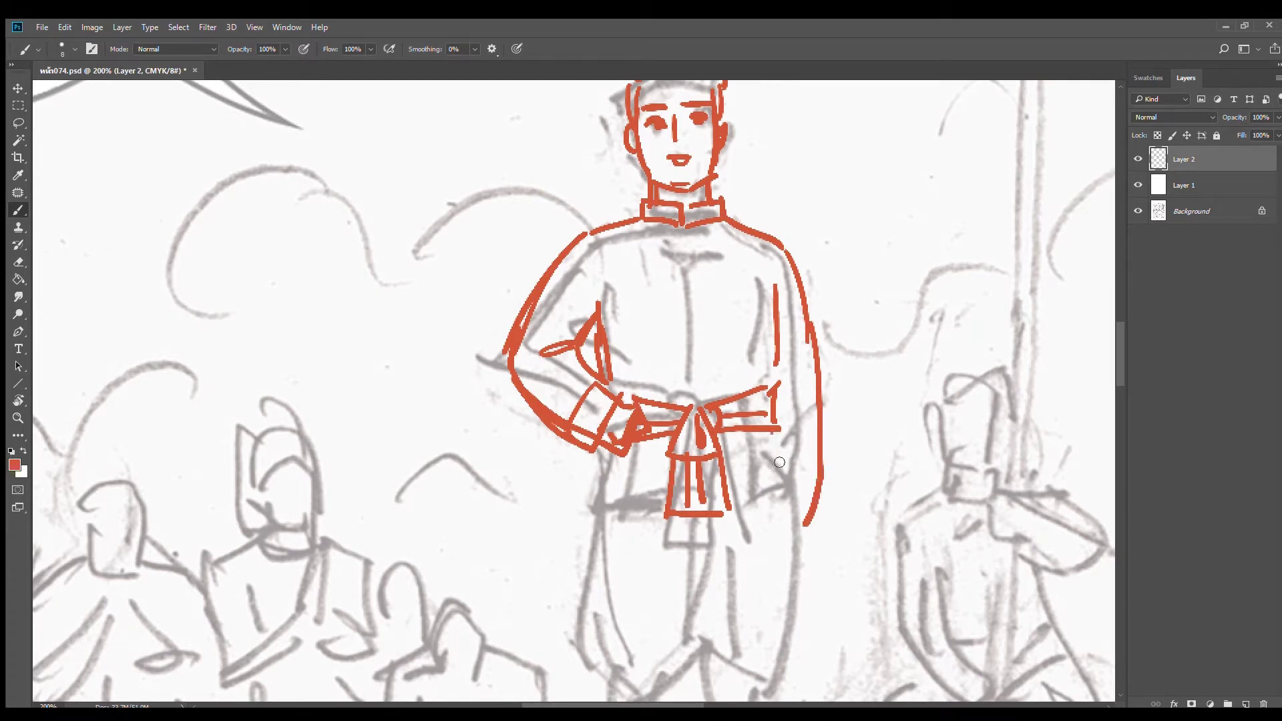
pyautogui.moveTo(772, 431); pyautogui.dragTo(789, 495)
pyautogui.moveTo(604, 451)
pyautogui.mouseDown()
pyautogui.moveTo(594, 505)
pyautogui.moveTo(611, 455)
pyautogui.moveTo(603, 507)
pyautogui.moveTo(788, 509)
pyautogui.mouseUp()
pyautogui.moveTo(654, 503); pyautogui.dragTo(592, 514)
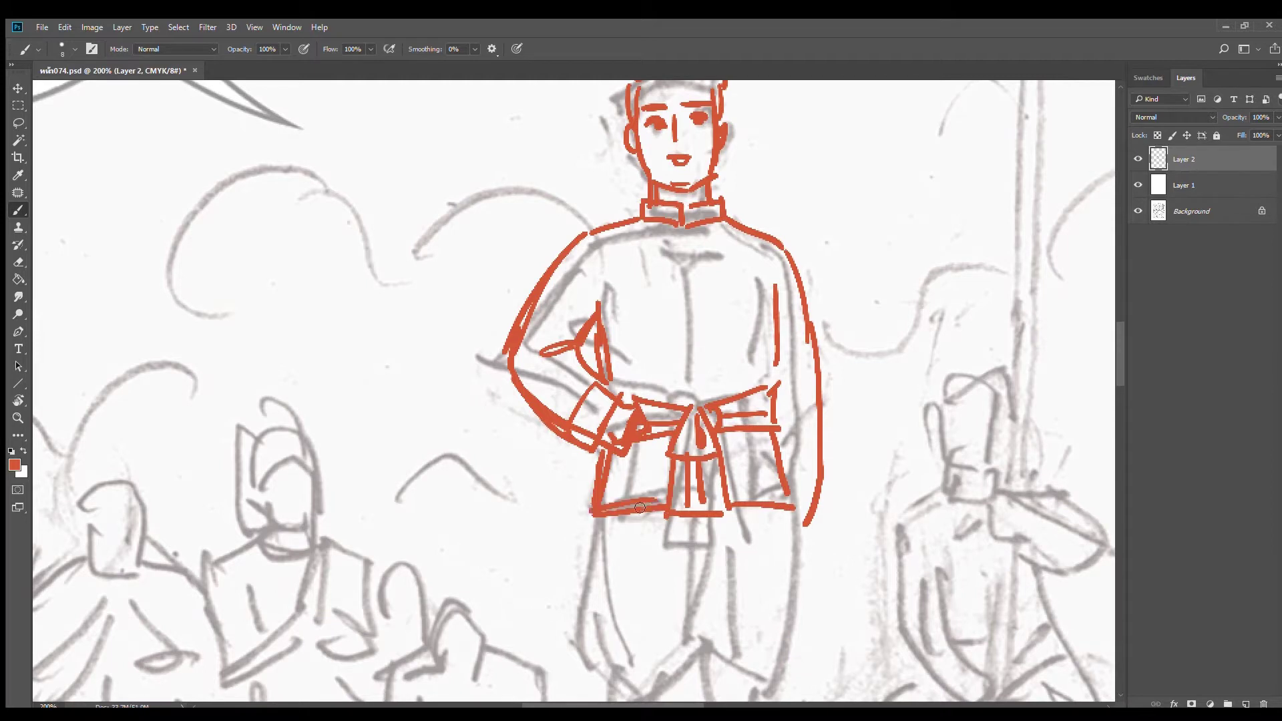
pyautogui.moveTo(738, 500); pyautogui.dragTo(789, 502)
pyautogui.moveTo(761, 437); pyautogui.dragTo(783, 475)
pyautogui.moveTo(775, 367); pyautogui.dragTo(776, 430)
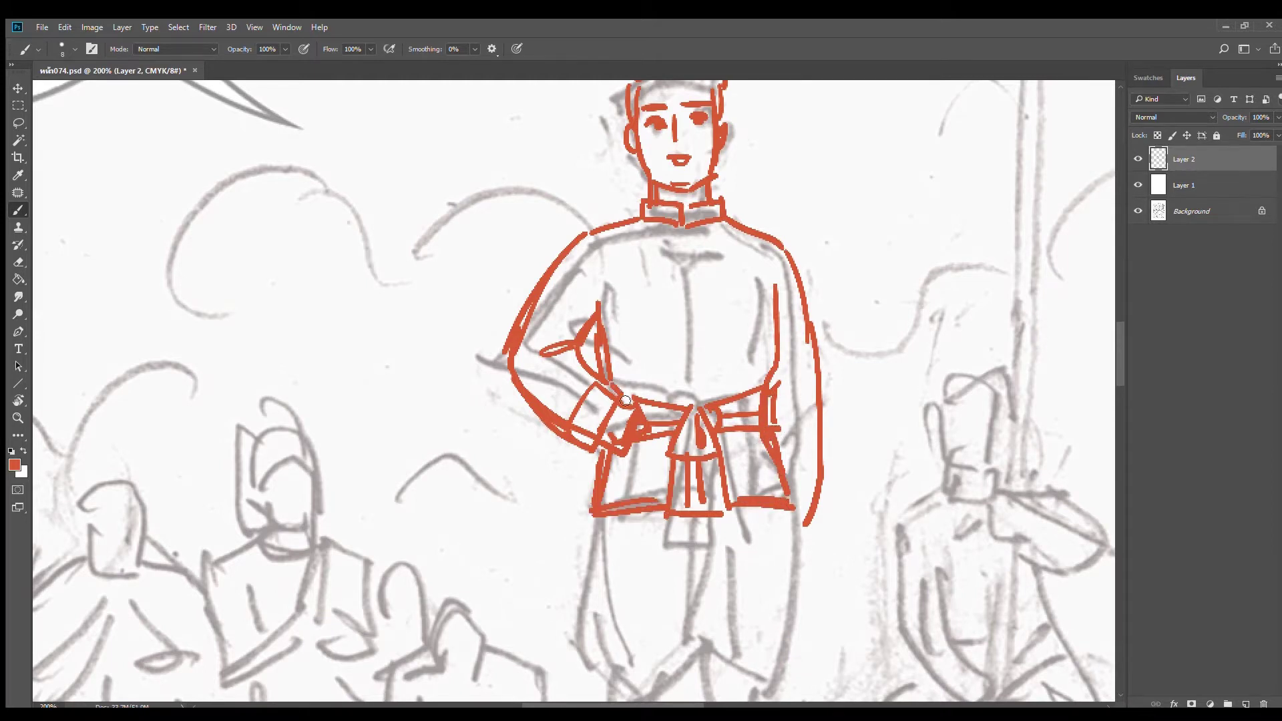
# Draw the pointed cloth end below the sash and the baggy trousers down to the knees
pyautogui.scroll(-2, 695, 494)
pyautogui.moveTo(679, 450); pyautogui.dragTo(695, 527)
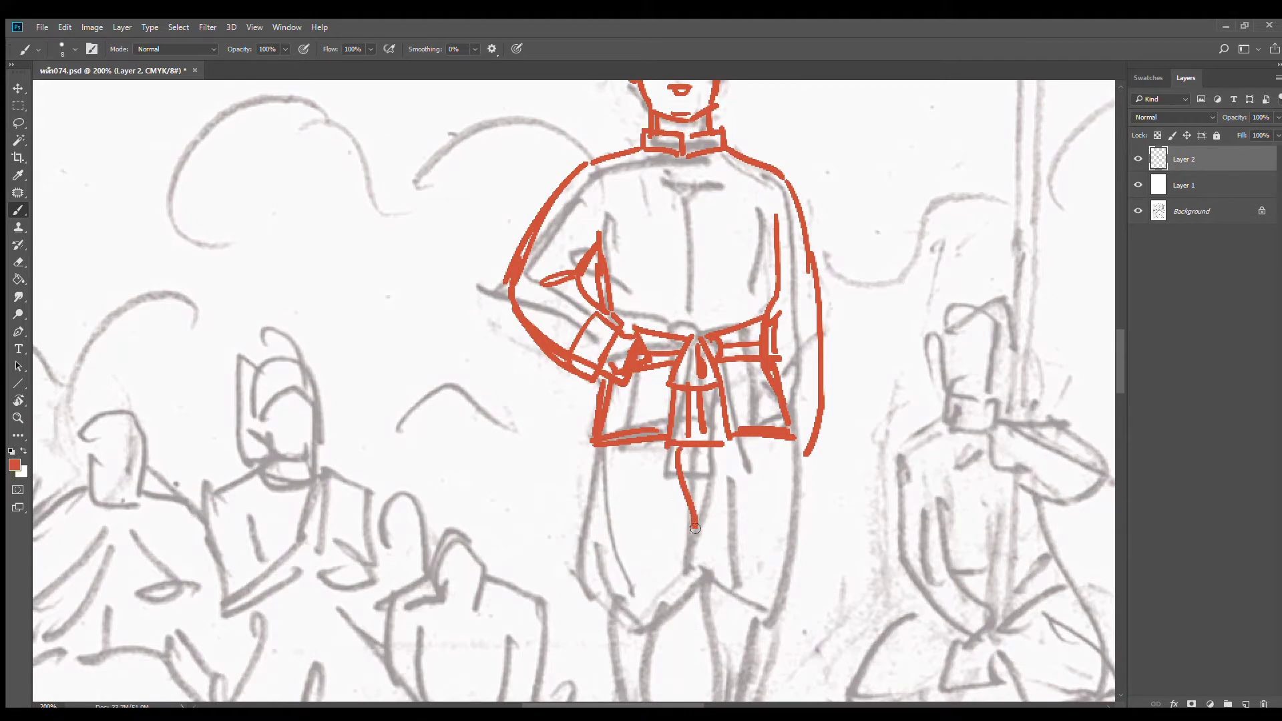
pyautogui.moveTo(724, 452); pyautogui.dragTo(698, 543)
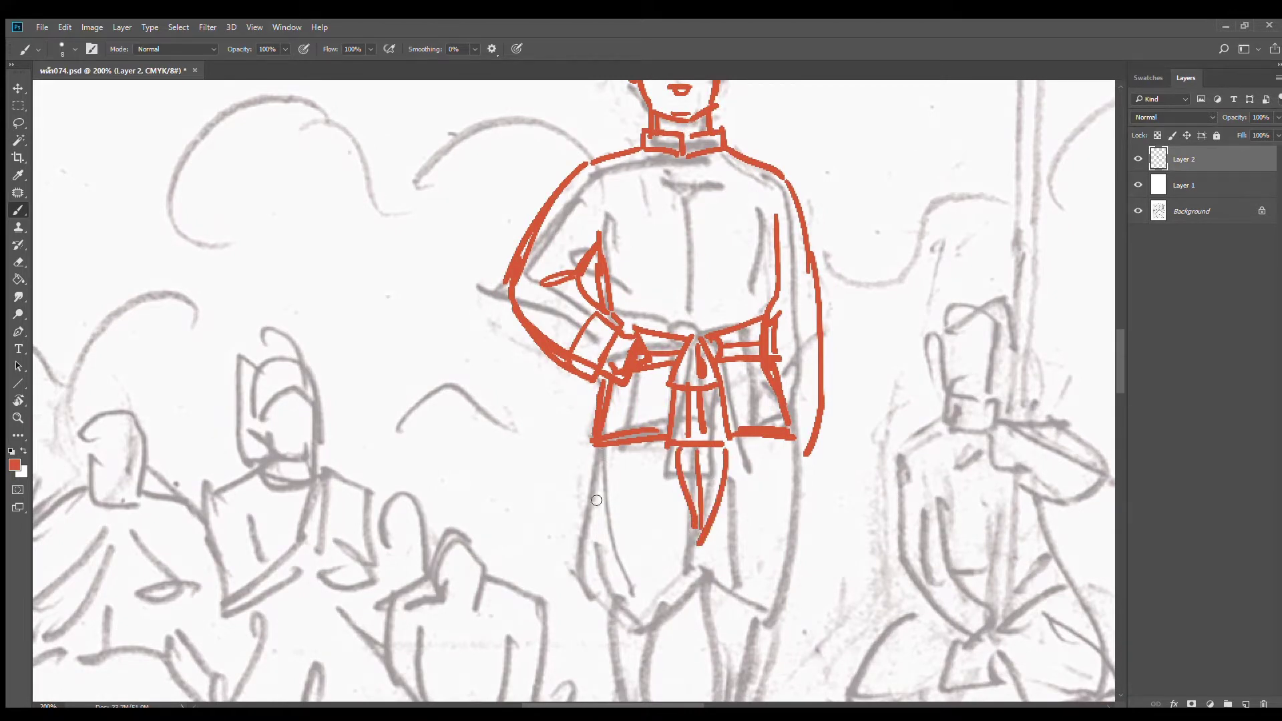
pyautogui.moveTo(601, 448)
pyautogui.mouseDown()
pyautogui.moveTo(591, 522)
pyautogui.moveTo(631, 466)
pyautogui.mouseUp()
pyautogui.moveTo(615, 415)
pyautogui.mouseDown()
pyautogui.moveTo(606, 481)
pyautogui.moveTo(650, 563)
pyautogui.moveTo(720, 510)
pyautogui.mouseUp()
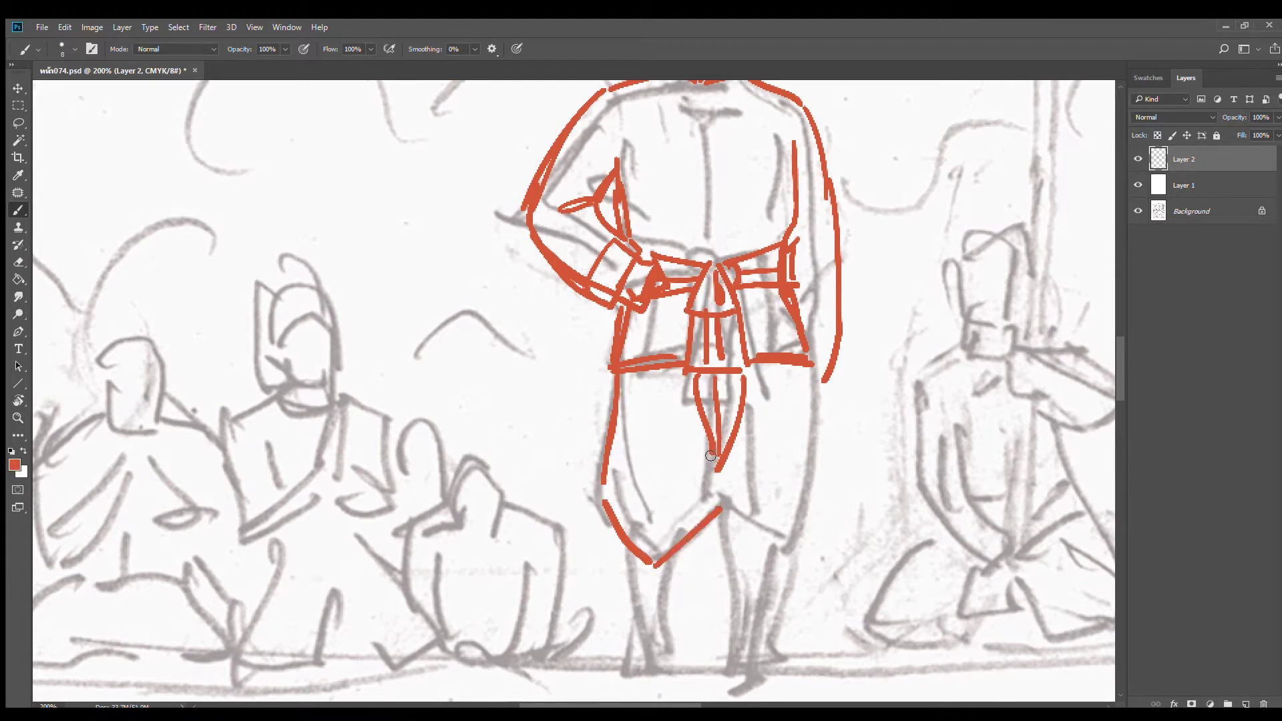
pyautogui.moveTo(716, 455); pyautogui.dragTo(706, 517)
pyautogui.moveTo(811, 366); pyautogui.dragTo(827, 500)
pyautogui.moveTo(814, 406)
pyautogui.mouseDown()
pyautogui.moveTo(824, 511)
pyautogui.moveTo(782, 569)
pyautogui.mouseUp()
pyautogui.moveTo(716, 475)
pyautogui.mouseDown()
pyautogui.moveTo(755, 573)
pyautogui.moveTo(788, 560)
pyautogui.mouseUp()
pyautogui.moveTo(734, 437)
pyautogui.mouseDown()
pyautogui.moveTo(743, 463)
pyautogui.moveTo(677, 520)
pyautogui.moveTo(652, 574)
pyautogui.moveTo(638, 562)
pyautogui.mouseUp()
# Add the sleeve cuff at the wrist of the lowered arm
pyautogui.scroll(-1, 756, 503)
pyautogui.scroll(1, 799, 416)
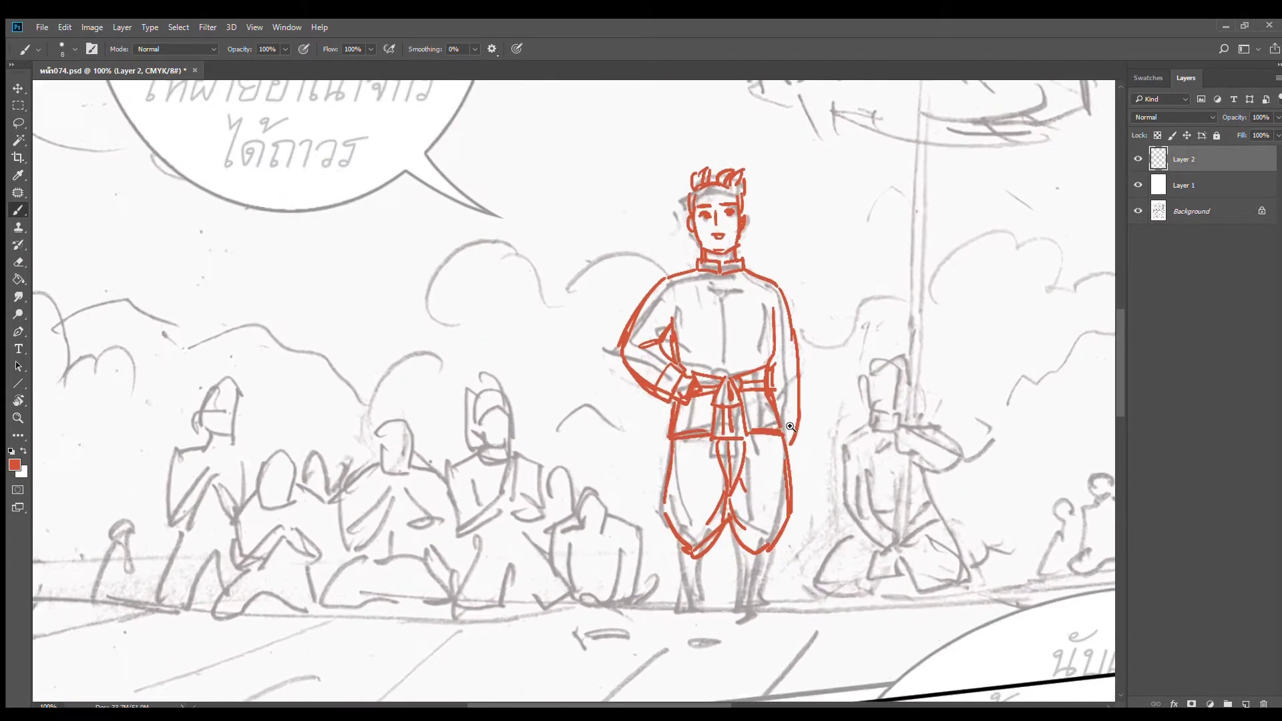
pyautogui.moveTo(768, 417); pyautogui.dragTo(802, 412)
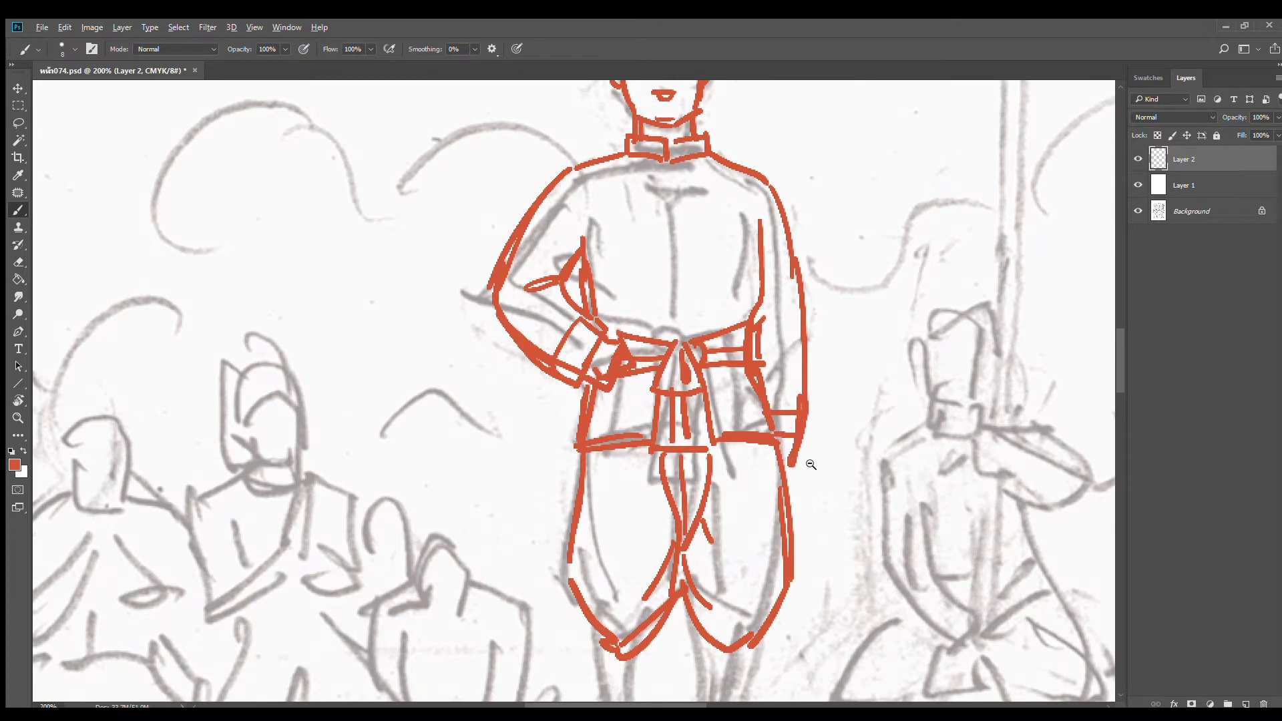
# Duplicate Layer 2
pyautogui.scroll(-3, 796, 442)
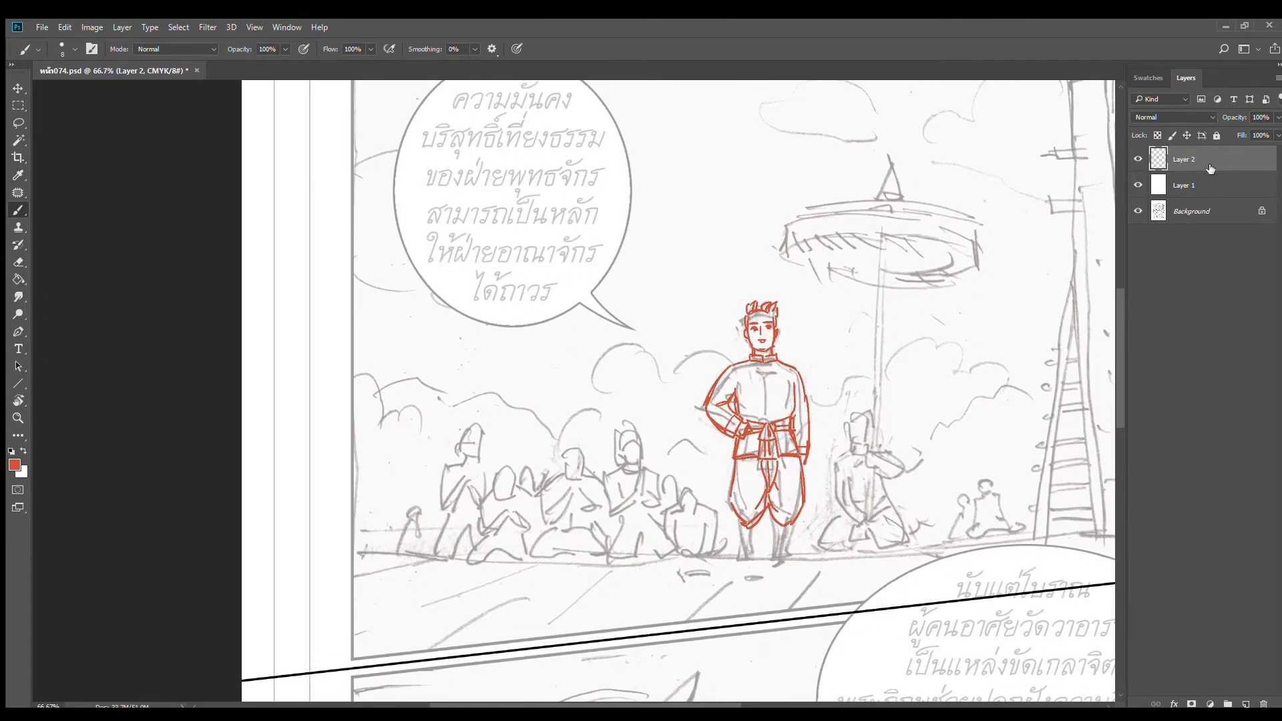
pyautogui.moveTo(1209, 168); pyautogui.dragTo(1246, 704)
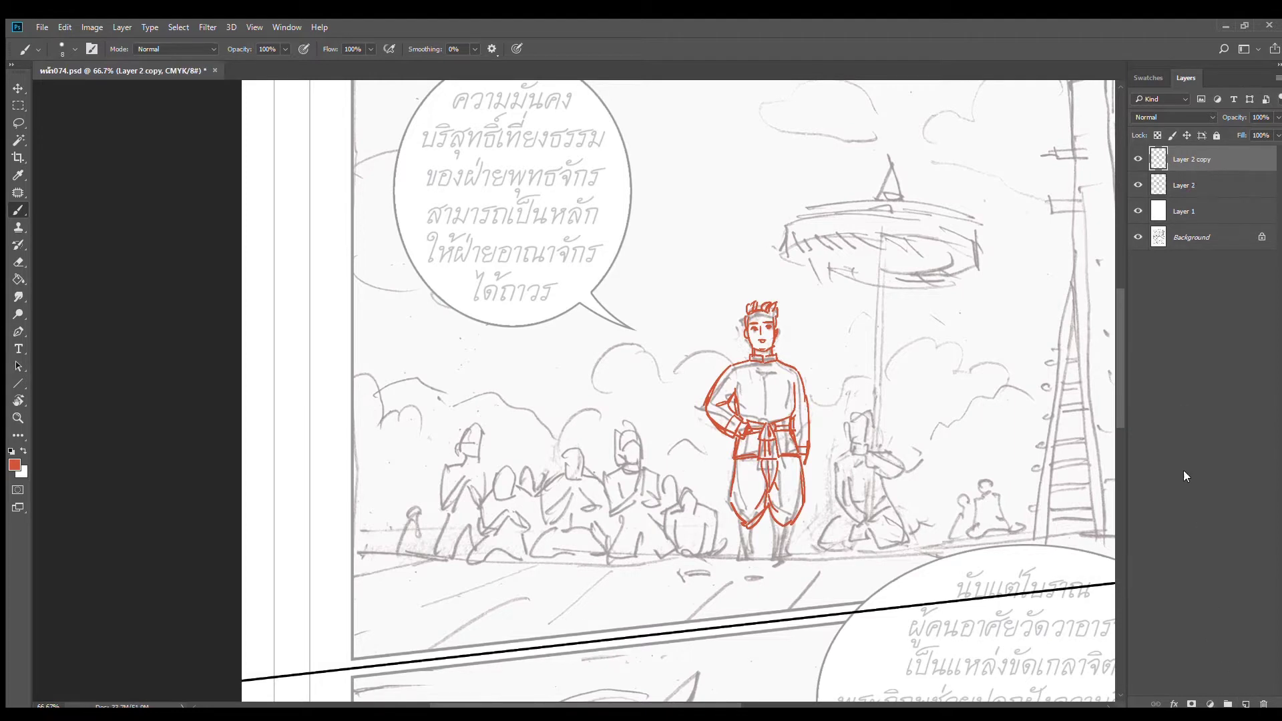
# Marquee-select the standing man to separate him from the panel divider, keep him alone on Layer 2 copy, and move him up slightly
pyautogui.click(1223, 187)
pyautogui.click(18, 123)
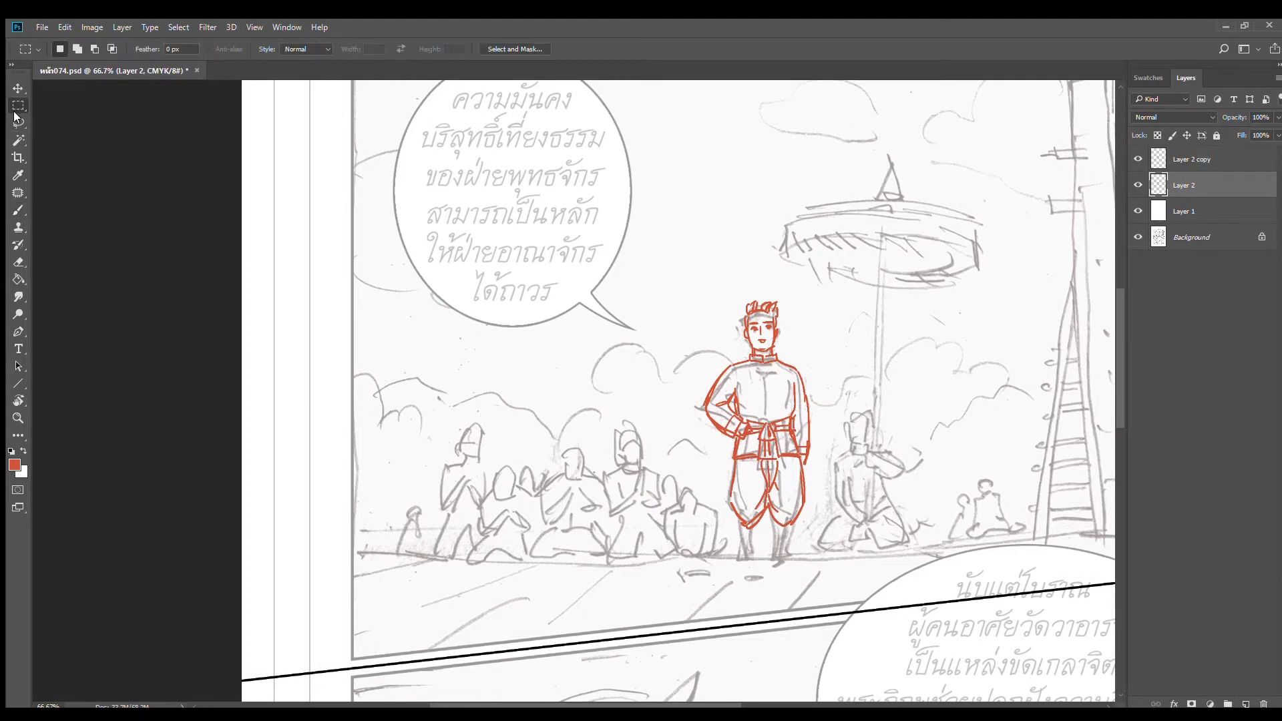
pyautogui.click(18, 105)
pyautogui.moveTo(676, 264); pyautogui.dragTo(844, 556)
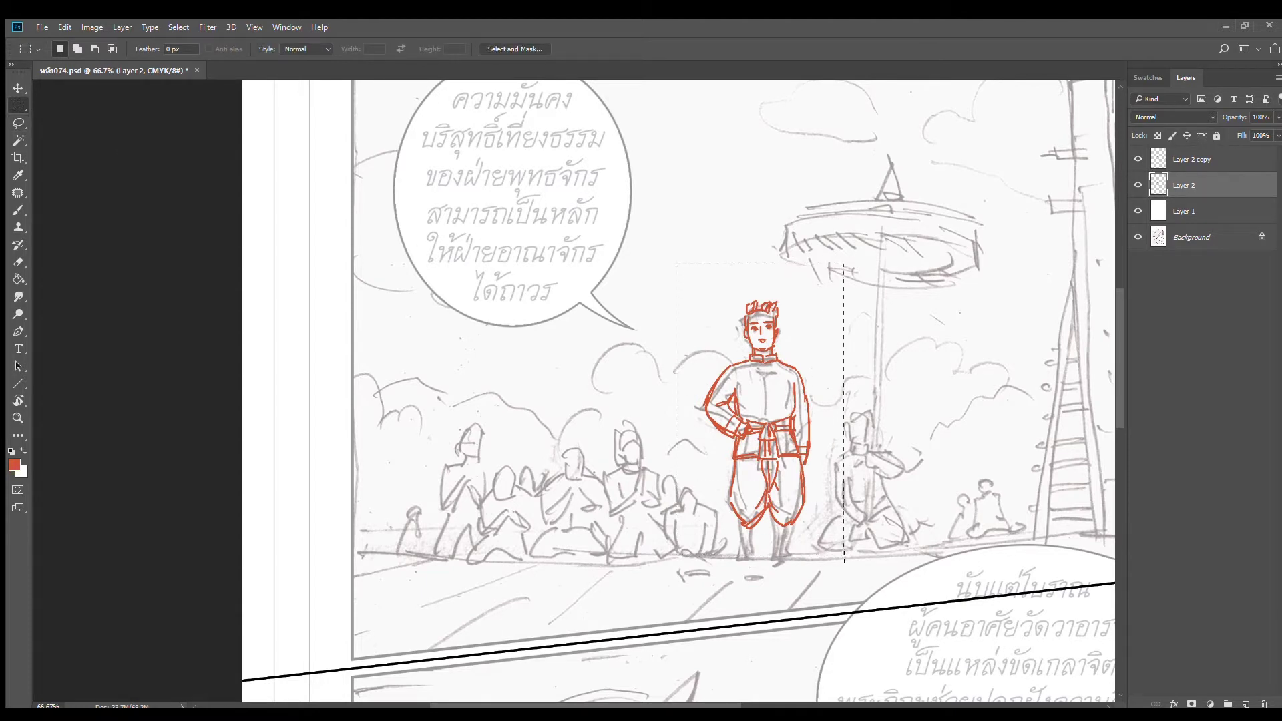
pyautogui.click(1185, 160)
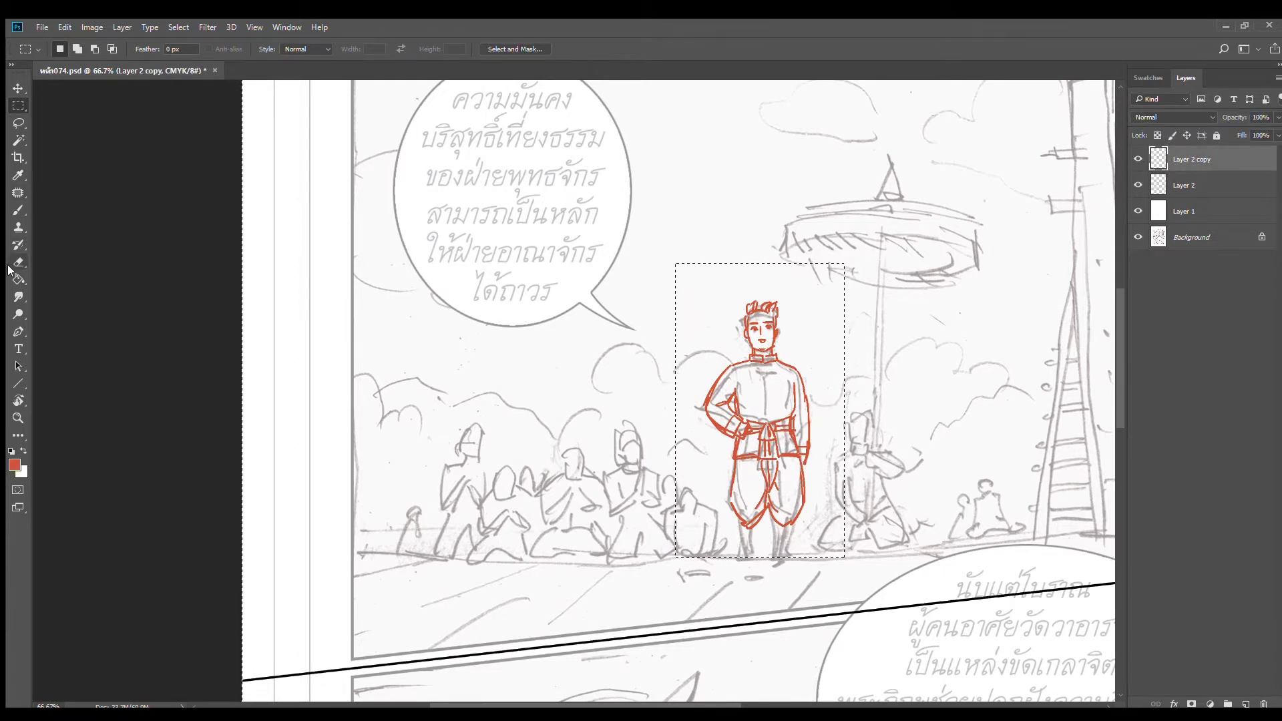
pyautogui.click(18, 209)
pyautogui.hotkey('ctrl', 'd')
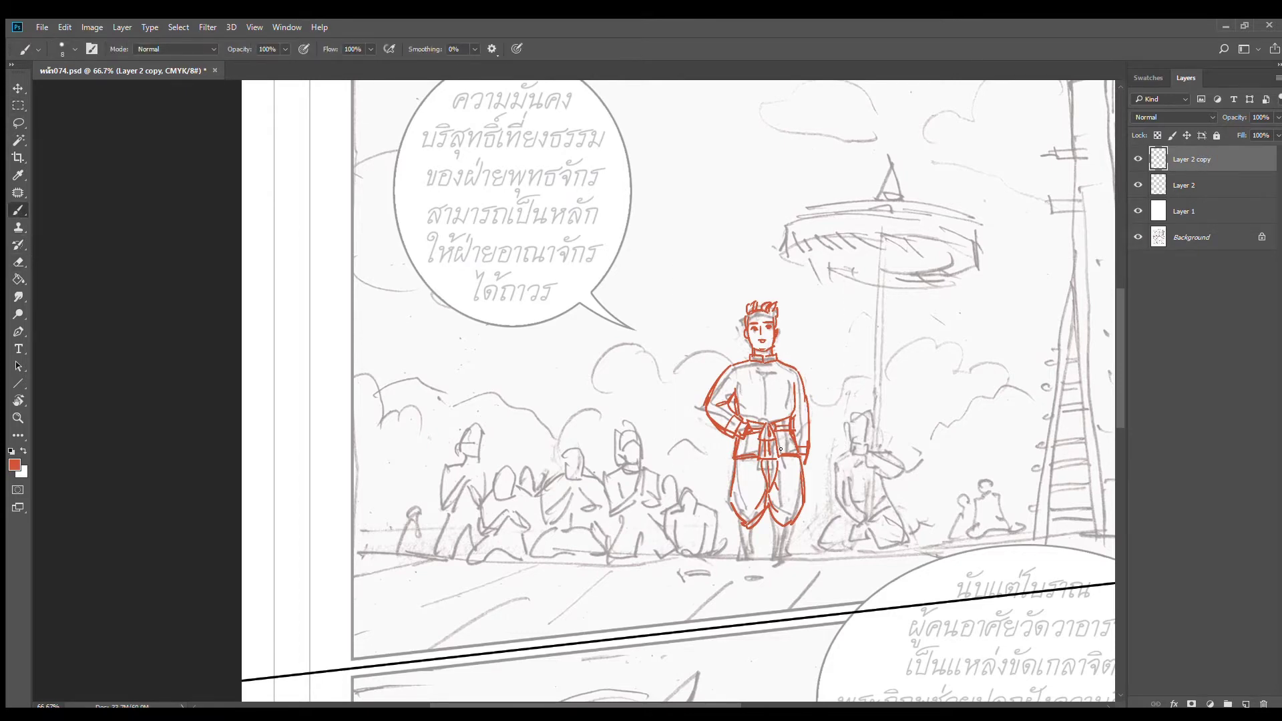
pyautogui.keyDown('ctrl'); pyautogui.click(763, 539); pyautogui.keyUp('ctrl')
pyautogui.moveTo(780, 429); pyautogui.dragTo(774, 397)
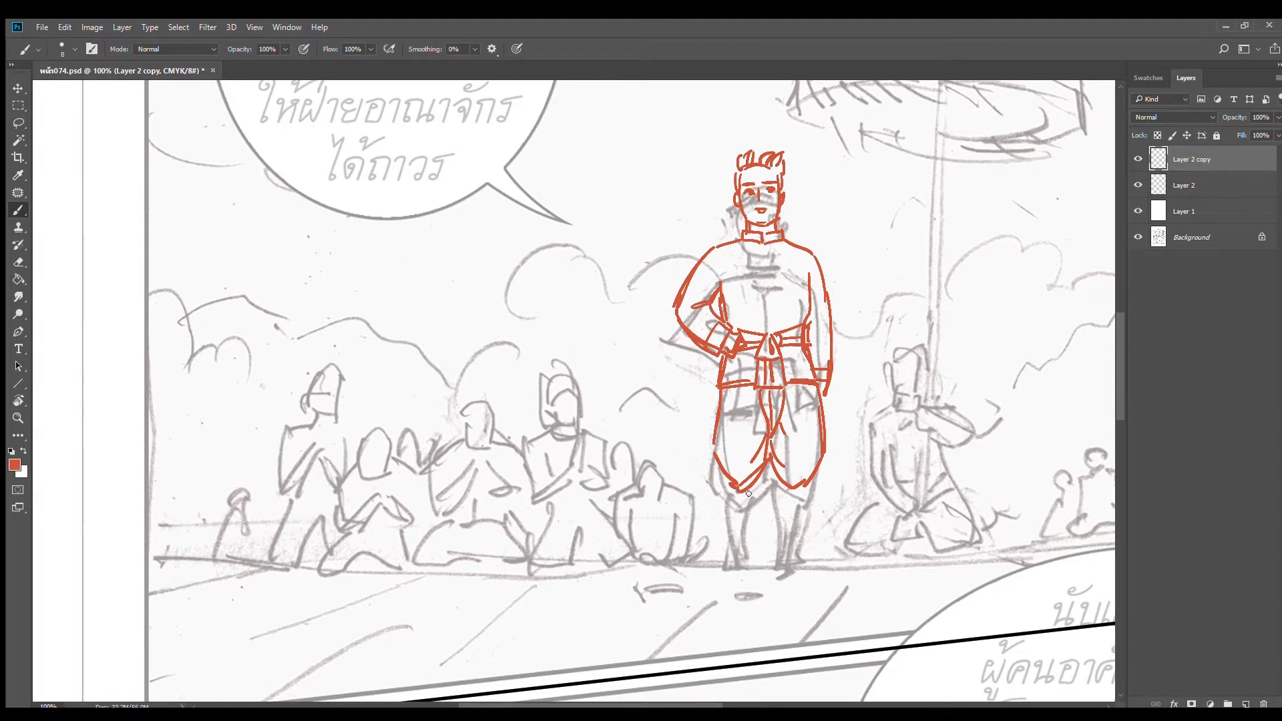
# Draw the standing man's two lower legs below the baggy trousers, adding small ovals at the knees
pyautogui.moveTo(727, 479)
pyautogui.mouseDown()
pyautogui.moveTo(742, 553)
pyautogui.moveTo(740, 457)
pyautogui.moveTo(803, 452)
pyautogui.moveTo(744, 553)
pyautogui.mouseUp()
pyautogui.hotkey('ctrl', 'z')
pyautogui.hotkey('ctrl', 'z')
pyautogui.moveTo(727, 478)
pyautogui.mouseDown()
pyautogui.moveTo(735, 550)
pyautogui.moveTo(716, 572)
pyautogui.moveTo(746, 553)
pyautogui.mouseUp()
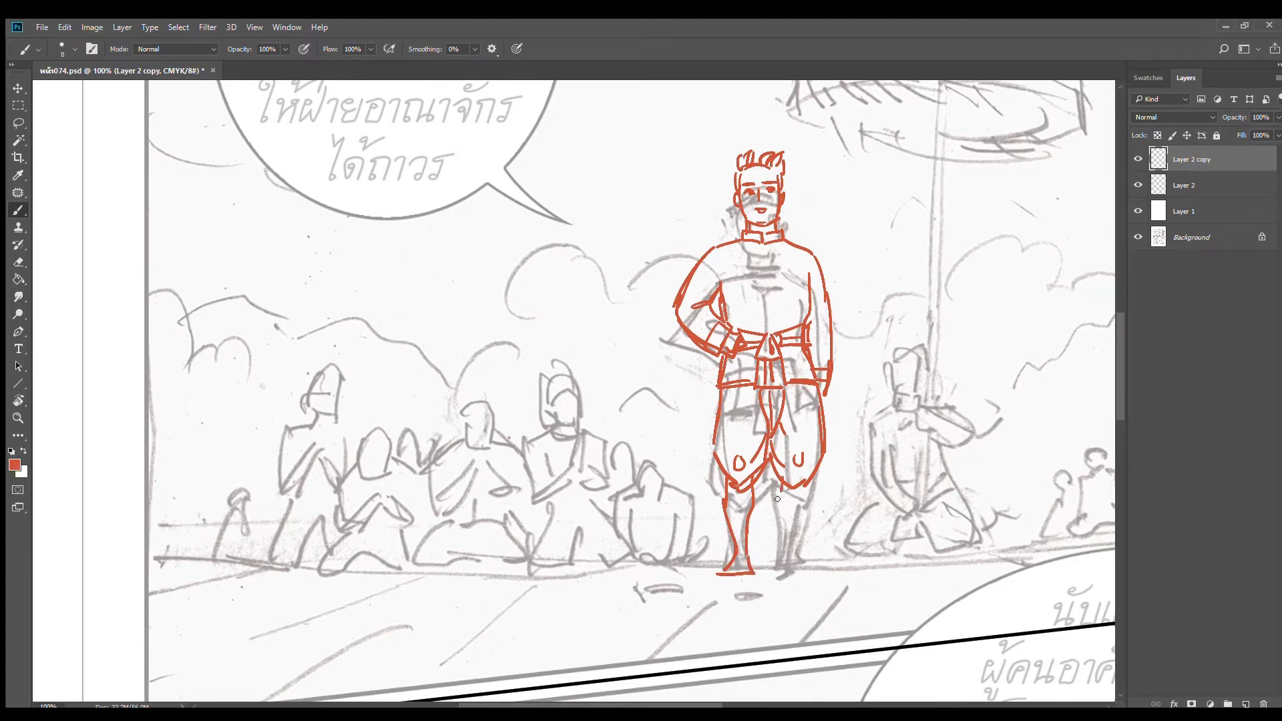
pyautogui.moveTo(777, 499); pyautogui.dragTo(788, 559)
pyautogui.moveTo(813, 480)
pyautogui.mouseDown()
pyautogui.moveTo(795, 561)
pyautogui.moveTo(780, 571)
pyautogui.moveTo(820, 572)
pyautogui.mouseUp()
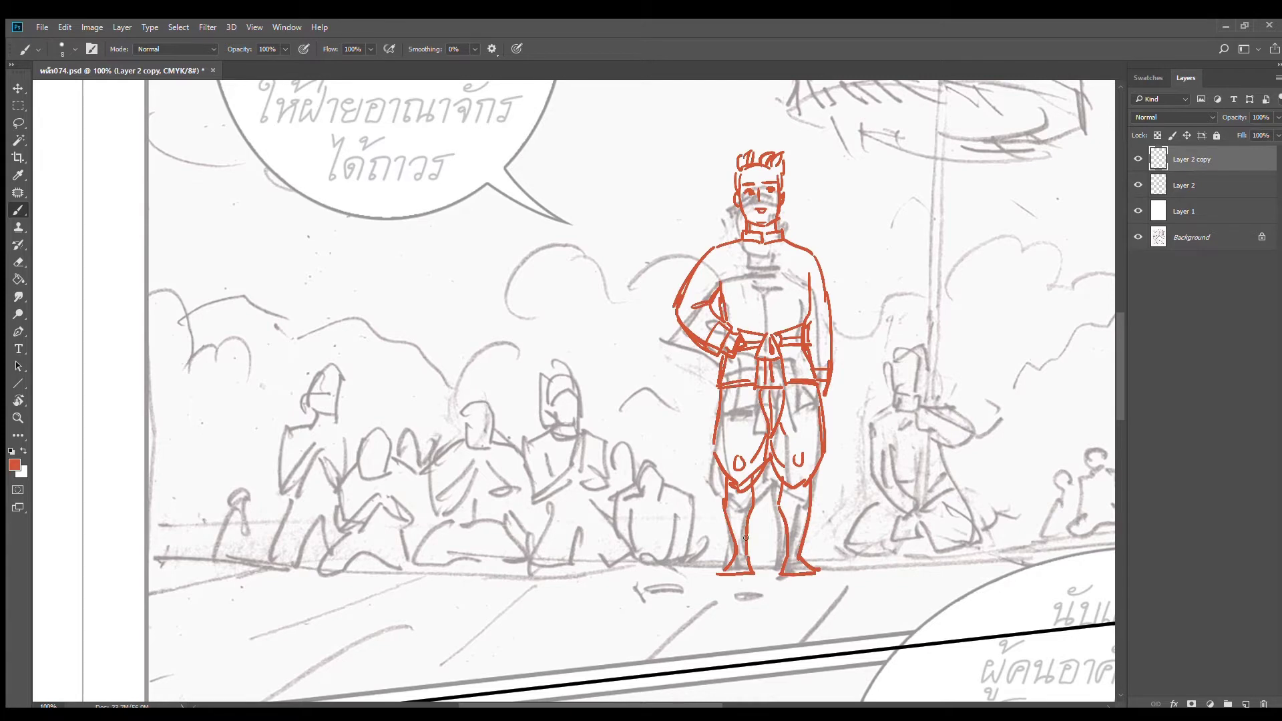
# Draw both shoes with flat soles and reinforce the outer edge of one trouser leg
pyautogui.moveTo(748, 547)
pyautogui.mouseDown()
pyautogui.moveTo(754, 572)
pyautogui.moveTo(718, 576)
pyautogui.mouseUp()
pyautogui.moveTo(725, 570)
pyautogui.mouseDown()
pyautogui.moveTo(790, 577)
pyautogui.moveTo(781, 569)
pyautogui.moveTo(811, 573)
pyautogui.mouseUp()
pyautogui.moveTo(781, 578); pyautogui.dragTo(825, 577)
pyautogui.moveTo(713, 393); pyautogui.dragTo(709, 453)
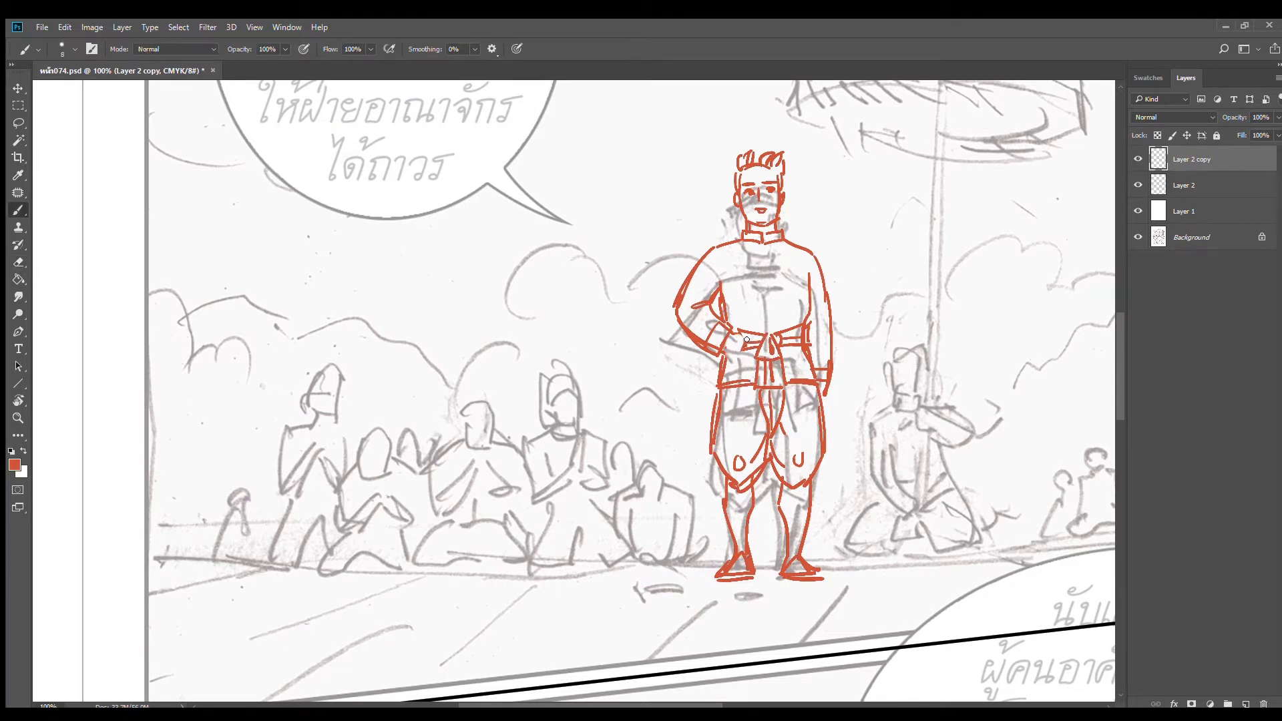
# Add the fingers of the hand on the hip, the underarm fold and the jacket's central front opening
pyautogui.moveTo(744, 330)
pyautogui.mouseDown()
pyautogui.moveTo(733, 361)
pyautogui.moveTo(753, 353)
pyautogui.mouseUp()
pyautogui.moveTo(726, 276); pyautogui.dragTo(725, 293)
pyautogui.moveTo(762, 250); pyautogui.dragTo(762, 332)
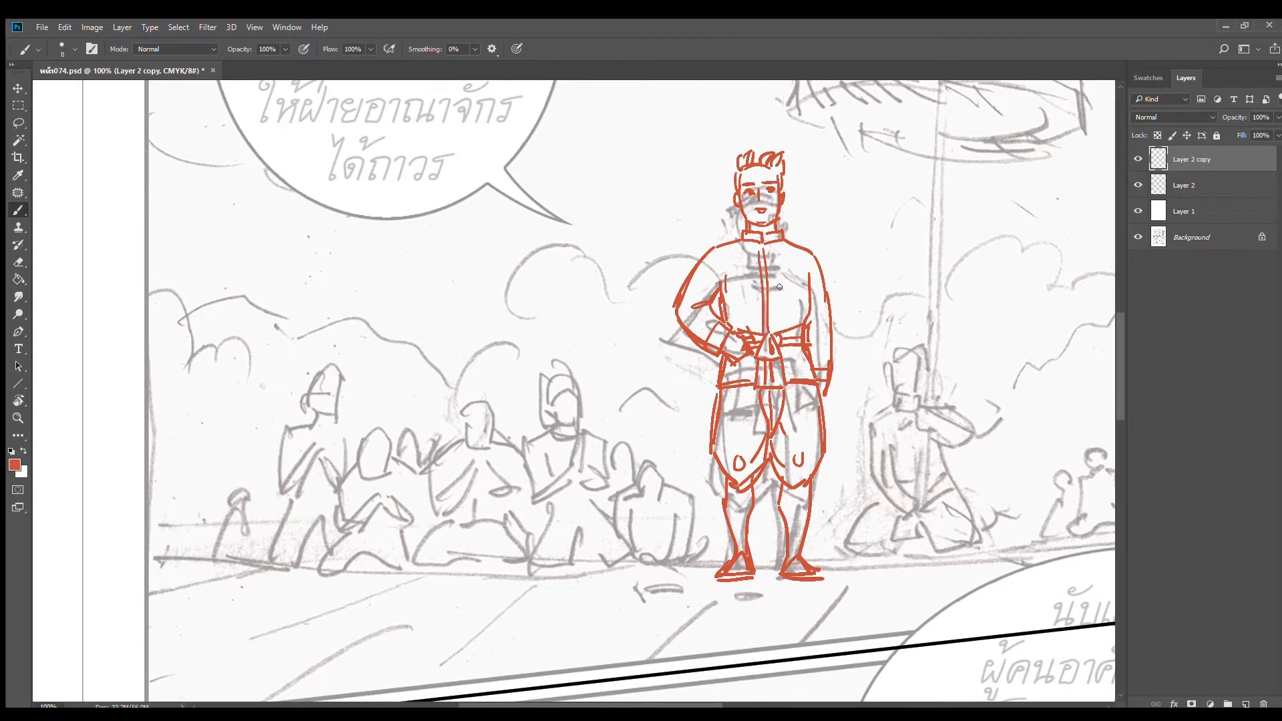
# Draw the head, face, collar and shoulders of the kneeling attendant beneath the parasol
pyautogui.keyDown('alt'); pyautogui.click(839, 330); pyautogui.keyUp('alt')
pyautogui.keyDown('ctrl'); pyautogui.keyDown('alt'); pyautogui.click(854, 340); pyautogui.keyUp('alt'); pyautogui.keyUp('ctrl')
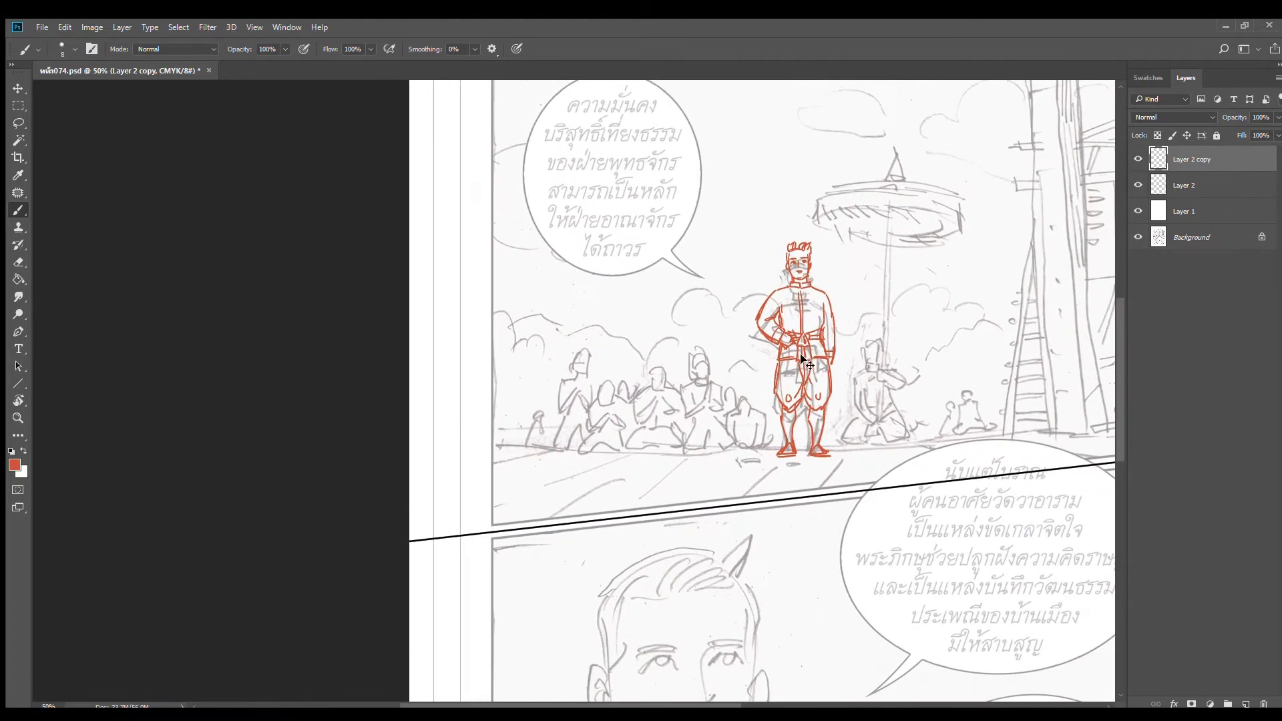
pyautogui.keyDown('ctrl'); pyautogui.click(878, 346); pyautogui.keyUp('ctrl')
pyautogui.keyDown('ctrl'); pyautogui.click(877, 346); pyautogui.keyUp('ctrl')
pyautogui.moveTo(878, 346)
pyautogui.mouseDown()
pyautogui.moveTo(823, 276)
pyautogui.moveTo(835, 291)
pyautogui.moveTo(817, 326)
pyautogui.moveTo(830, 313)
pyautogui.moveTo(822, 278)
pyautogui.moveTo(808, 285)
pyautogui.moveTo(830, 296)
pyautogui.moveTo(807, 326)
pyautogui.moveTo(831, 325)
pyautogui.moveTo(775, 340)
pyautogui.moveTo(777, 378)
pyautogui.mouseUp()
pyautogui.moveTo(838, 316)
pyautogui.mouseDown()
pyautogui.moveTo(862, 320)
pyautogui.moveTo(887, 357)
pyautogui.mouseUp()
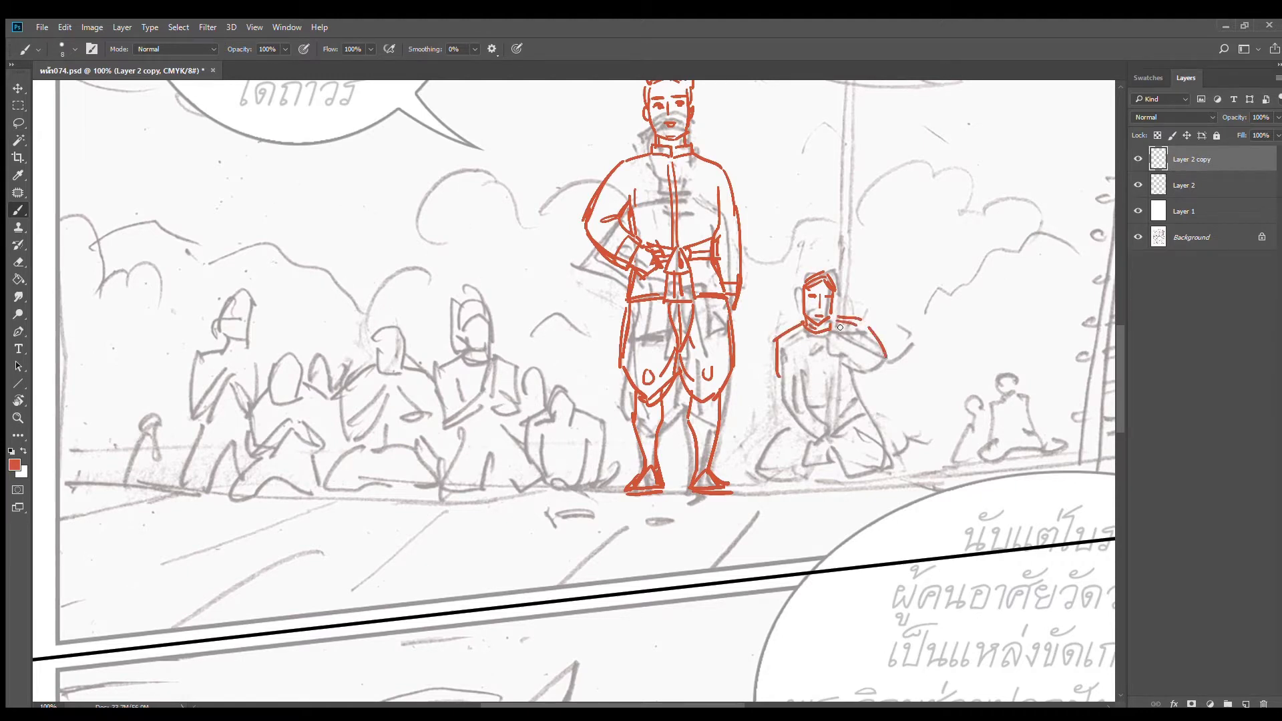
# Draw the attendant's lowered arm, raised gripping hand, jacket front and waist sash
pyautogui.moveTo(783, 340)
pyautogui.mouseDown()
pyautogui.moveTo(799, 374)
pyautogui.moveTo(799, 401)
pyautogui.moveTo(779, 411)
pyautogui.mouseUp()
pyautogui.moveTo(772, 355)
pyautogui.mouseDown()
pyautogui.moveTo(782, 425)
pyautogui.moveTo(810, 457)
pyautogui.mouseUp()
pyautogui.moveTo(797, 407)
pyautogui.mouseDown()
pyautogui.moveTo(816, 429)
pyautogui.moveTo(806, 456)
pyautogui.mouseUp()
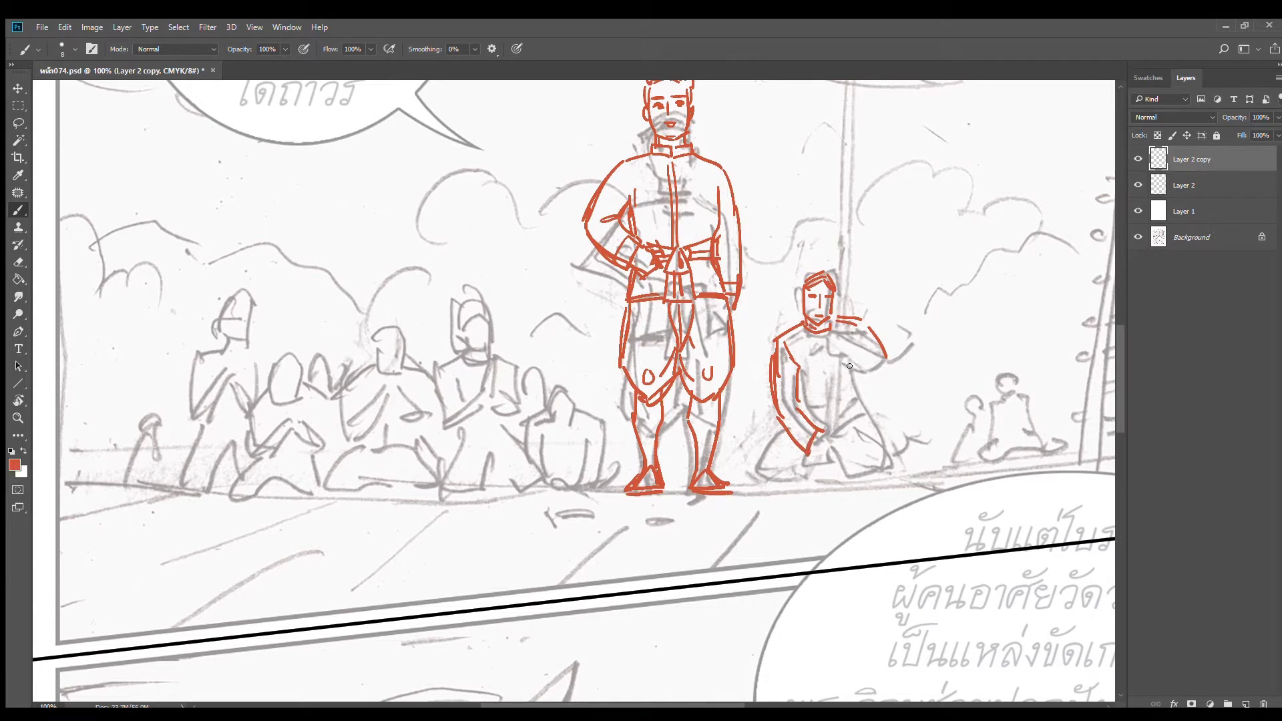
pyautogui.moveTo(850, 315)
pyautogui.mouseDown()
pyautogui.moveTo(841, 337)
pyautogui.moveTo(878, 363)
pyautogui.mouseUp()
pyautogui.moveTo(851, 309)
pyautogui.mouseDown()
pyautogui.moveTo(831, 302)
pyautogui.moveTo(846, 329)
pyautogui.mouseUp()
pyautogui.moveTo(861, 394); pyautogui.dragTo(859, 352)
pyautogui.moveTo(820, 298)
pyautogui.mouseDown()
pyautogui.moveTo(817, 364)
pyautogui.moveTo(875, 326)
pyautogui.moveTo(852, 342)
pyautogui.moveTo(855, 366)
pyautogui.moveTo(830, 387)
pyautogui.moveTo(815, 380)
pyautogui.mouseUp()
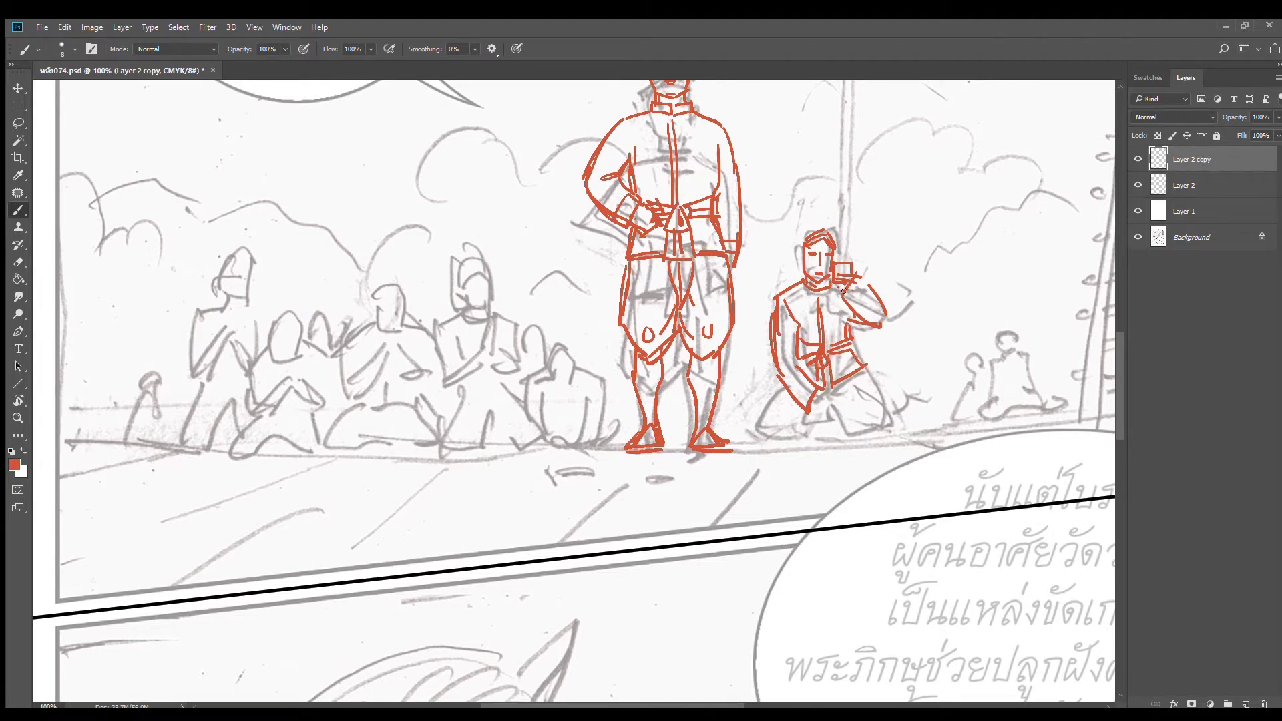
# Draw the parasol's pole as two long vertical lines running from the canopy through the attendant's hand to the ground
pyautogui.scroll(3, 843, 291)
pyautogui.moveTo(841, 369); pyautogui.dragTo(843, 90)
pyautogui.moveTo(841, 378); pyautogui.dragTo(843, 544)
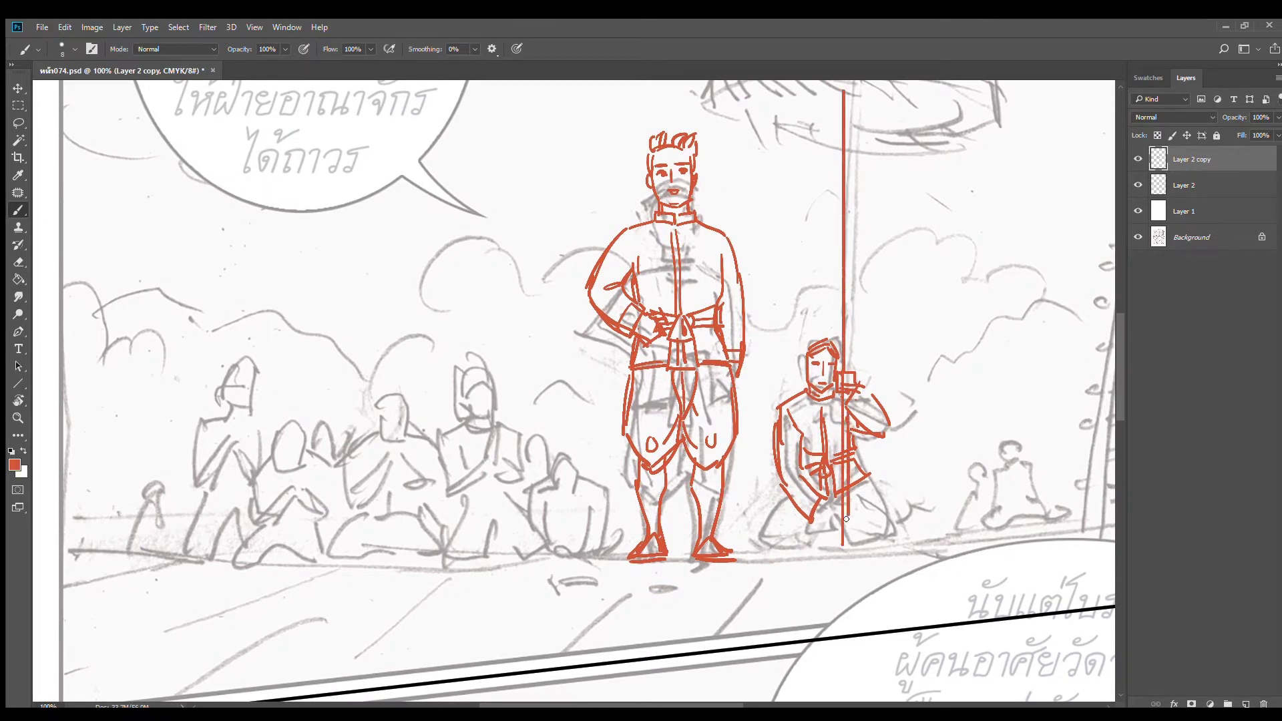
pyautogui.moveTo(852, 344)
pyautogui.mouseDown()
pyautogui.moveTo(851, 454)
pyautogui.moveTo(851, 188)
pyautogui.mouseUp()
pyautogui.moveTo(898, 416); pyautogui.dragTo(923, 235)
# Try a thicker outline and a hand for the kneeling attendant's lowered arm
pyautogui.scroll(-3, 923, 235)
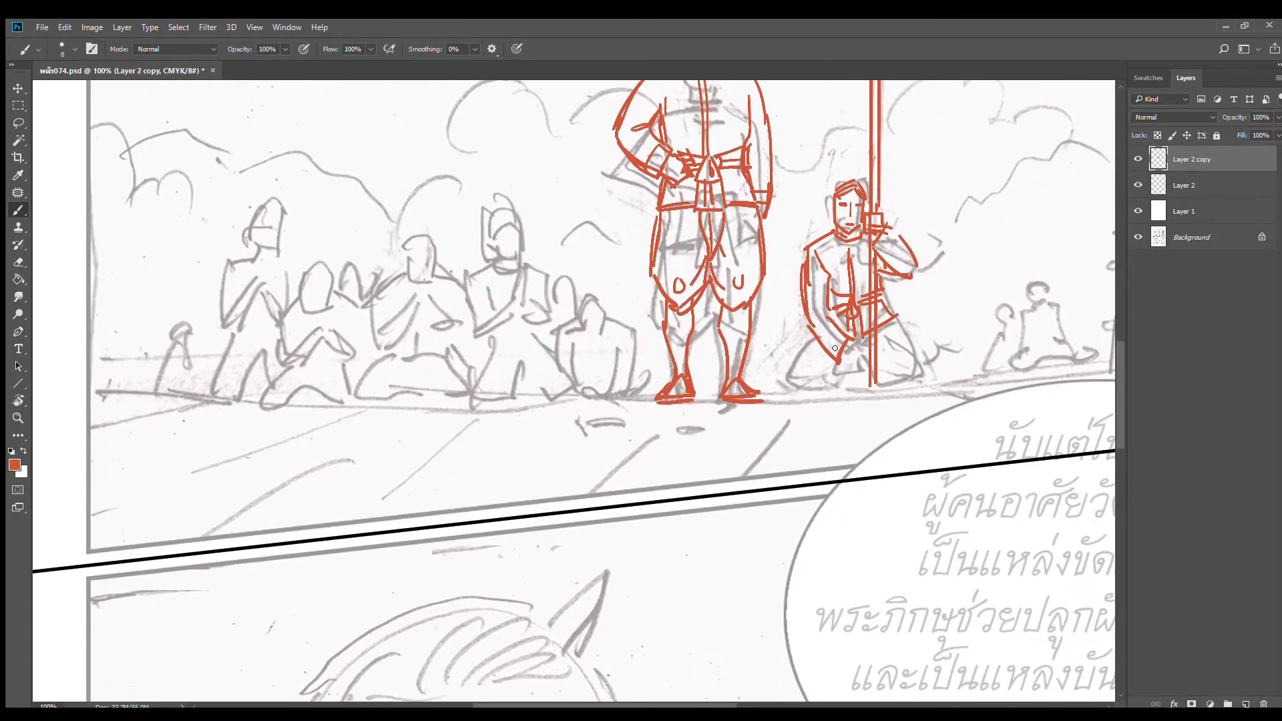
pyautogui.moveTo(838, 315)
pyautogui.mouseDown()
pyautogui.moveTo(861, 337)
pyautogui.moveTo(845, 359)
pyautogui.moveTo(871, 338)
pyautogui.moveTo(881, 349)
pyautogui.moveTo(867, 366)
pyautogui.mouseUp()
pyautogui.moveTo(833, 291)
pyautogui.mouseDown()
pyautogui.moveTo(841, 317)
pyautogui.moveTo(806, 273)
pyautogui.moveTo(808, 311)
pyautogui.moveTo(806, 285)
pyautogui.moveTo(819, 326)
pyautogui.moveTo(850, 330)
pyautogui.mouseUp()
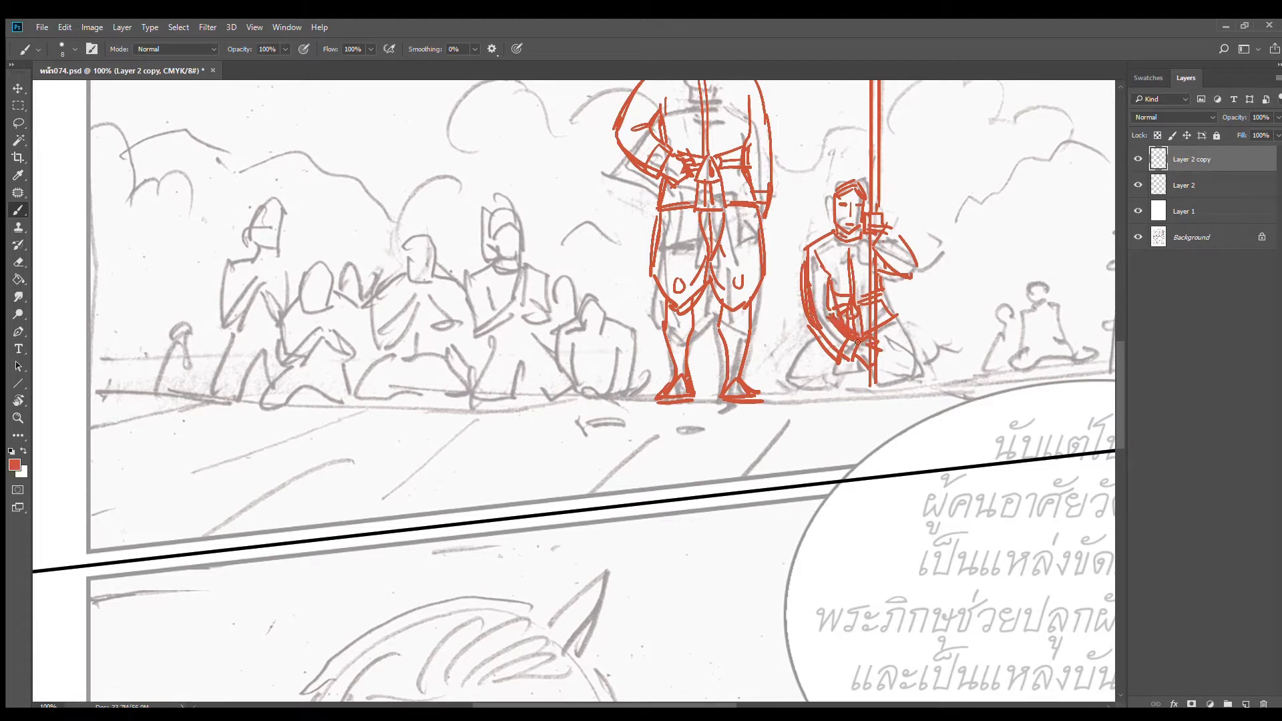
# Erase and redraw the kneeling attendant's shoulder line and the strokes around the collar
pyautogui.press('e')
pyautogui.moveTo(832, 239); pyautogui.dragTo(810, 268)
pyautogui.press('b')
pyautogui.moveTo(857, 234); pyautogui.dragTo(867, 241)
# Erase the attendant's lowered arm and redraw it bent across the waist, adding the jacket hem and one thigh line
pyautogui.press('e')
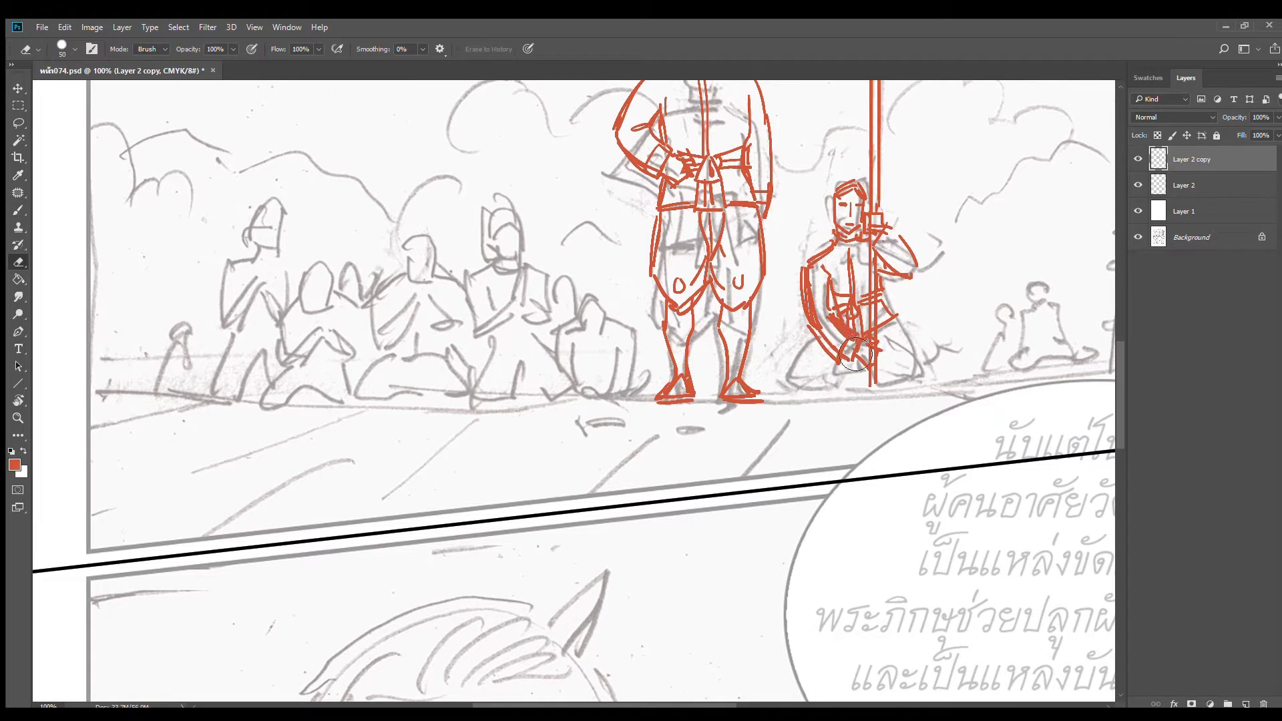
pyautogui.moveTo(853, 356)
pyautogui.mouseDown()
pyautogui.moveTo(822, 331)
pyautogui.moveTo(821, 303)
pyautogui.mouseUp()
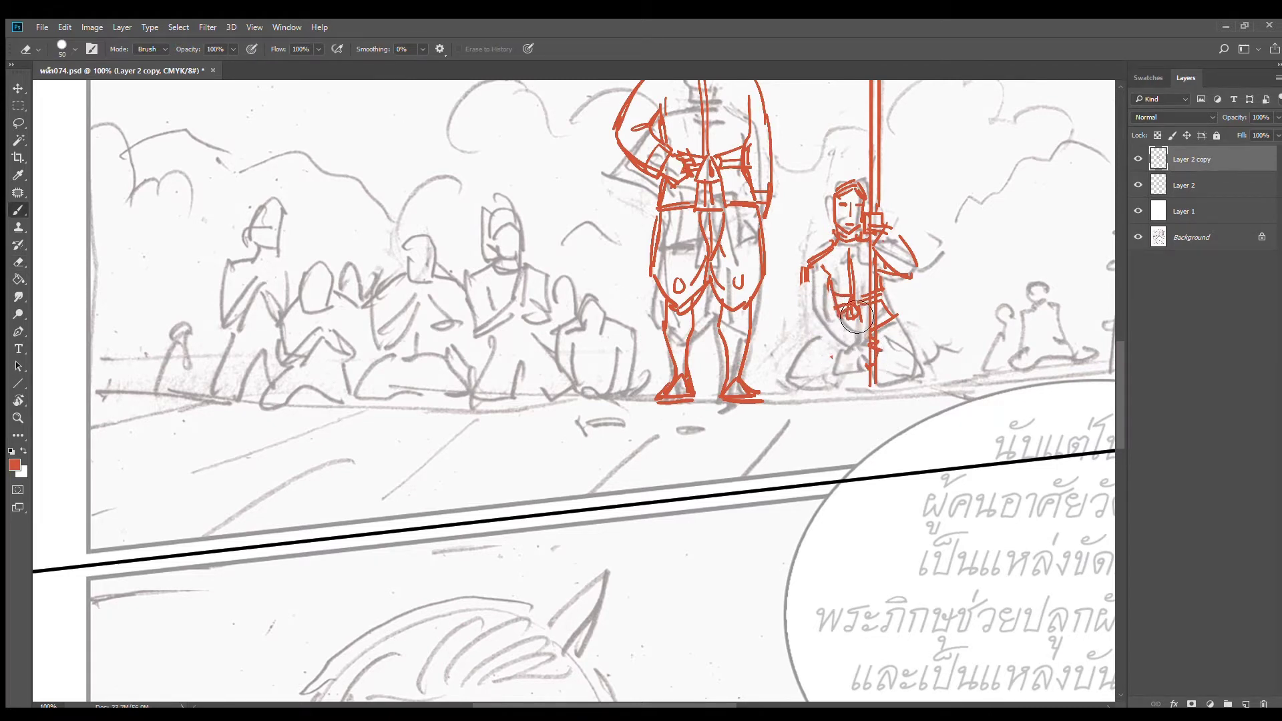
pyautogui.press('b')
pyautogui.moveTo(829, 286)
pyautogui.mouseDown()
pyautogui.moveTo(836, 312)
pyautogui.moveTo(819, 316)
pyautogui.moveTo(880, 318)
pyautogui.moveTo(865, 334)
pyautogui.moveTo(833, 325)
pyautogui.mouseUp()
pyautogui.moveTo(836, 242)
pyautogui.mouseDown()
pyautogui.moveTo(857, 252)
pyautogui.moveTo(916, 375)
pyautogui.mouseUp()
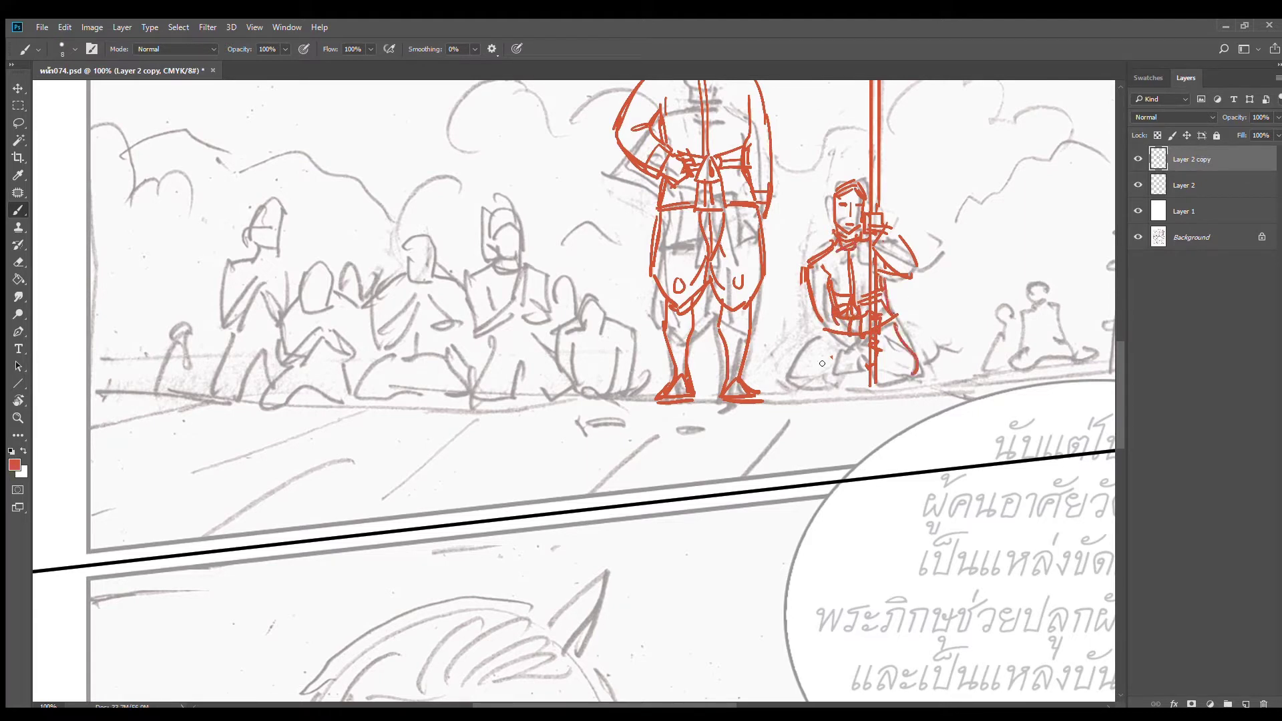
# Draw the attendant's folded kneeling legs and feet on both sides of the pole
pyautogui.moveTo(825, 327)
pyautogui.mouseDown()
pyautogui.moveTo(799, 386)
pyautogui.moveTo(838, 393)
pyautogui.moveTo(856, 375)
pyautogui.moveTo(853, 339)
pyautogui.mouseUp()
pyautogui.moveTo(853, 368)
pyautogui.mouseDown()
pyautogui.moveTo(841, 396)
pyautogui.moveTo(916, 391)
pyautogui.mouseUp()
pyautogui.moveTo(889, 330); pyautogui.dragTo(915, 362)
pyautogui.moveTo(913, 350); pyautogui.dragTo(933, 369)
pyautogui.moveTo(824, 329); pyautogui.dragTo(801, 379)
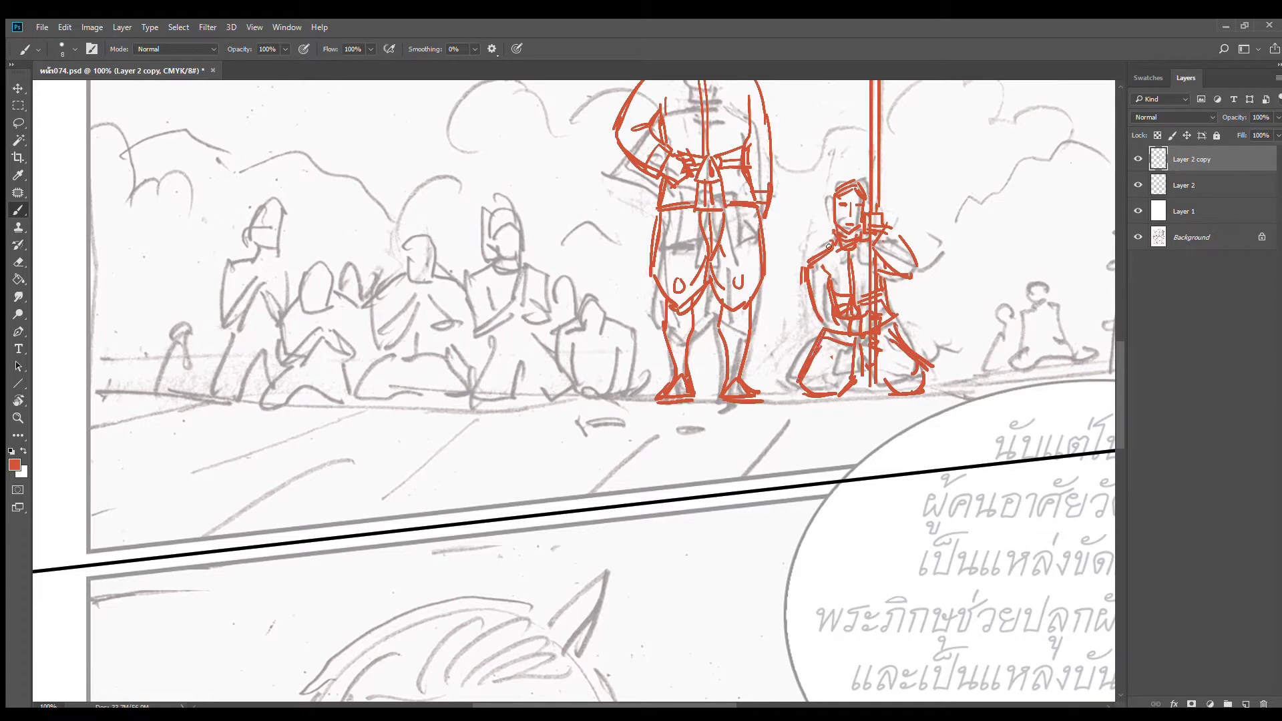
# Marquee-select the attendant with the pole, enlarge it to about 106%, and reposition it beside the standing man
pyautogui.hotkey('ctrl', '-')
pyautogui.scroll(2, 902, 300)
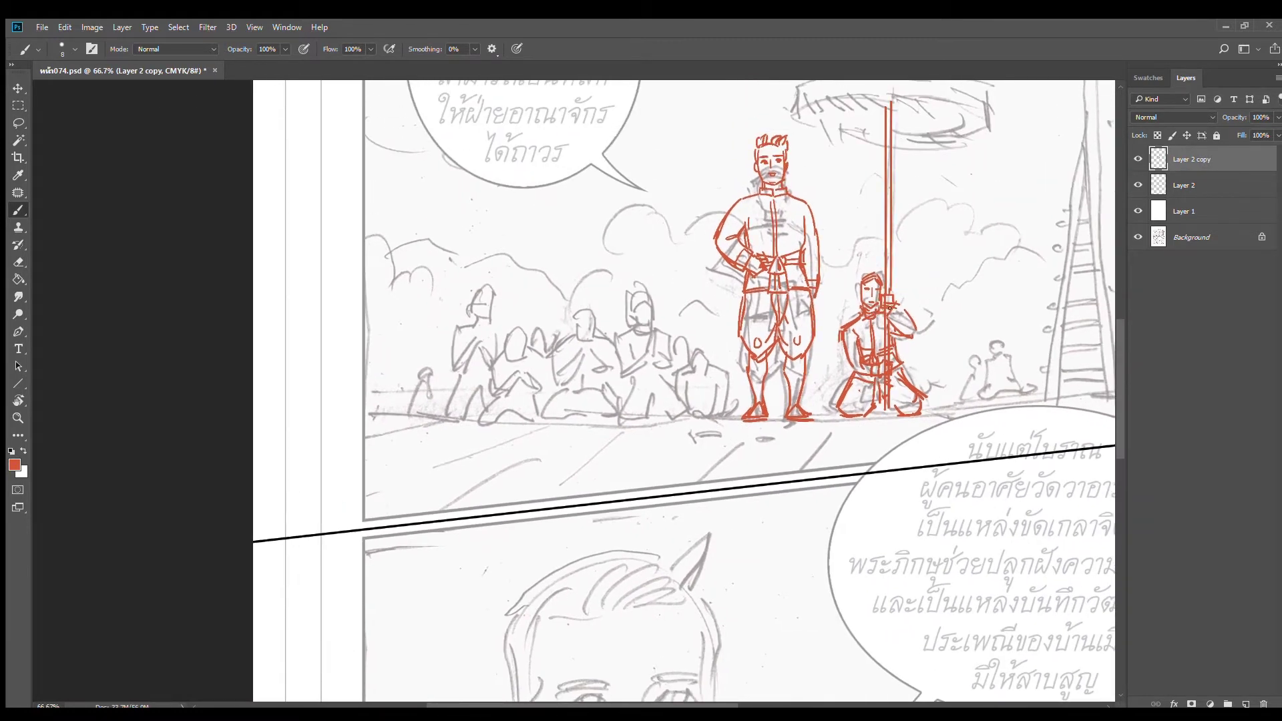
pyautogui.click(18, 106)
pyautogui.moveTo(875, 227); pyautogui.dragTo(948, 428)
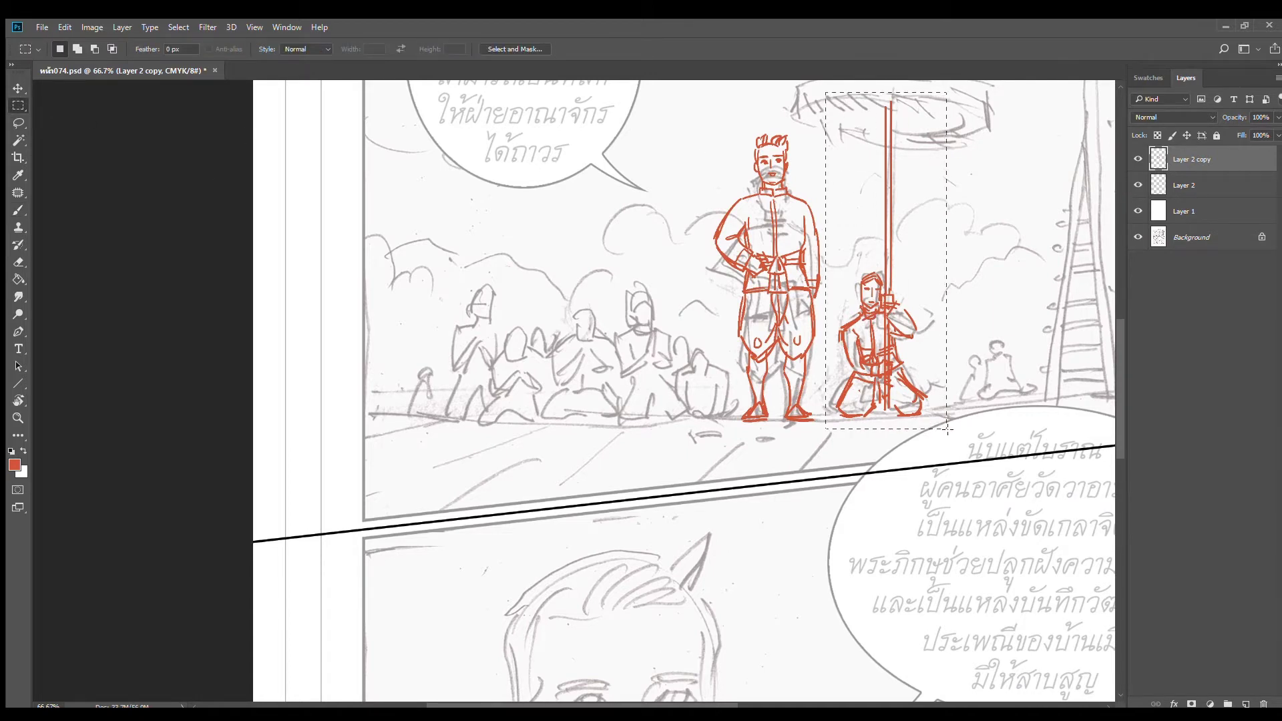
pyautogui.hotkey('ctrl', 't')
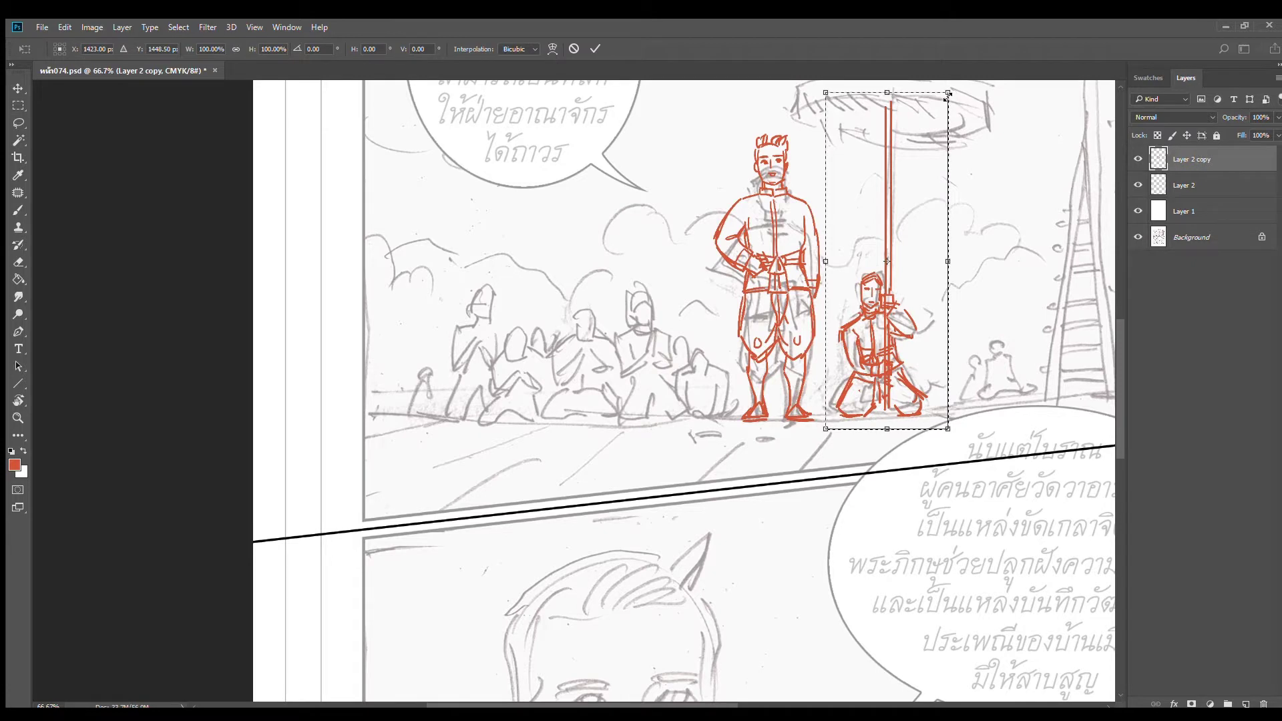
pyautogui.moveTo(948, 92); pyautogui.dragTo(955, 124)
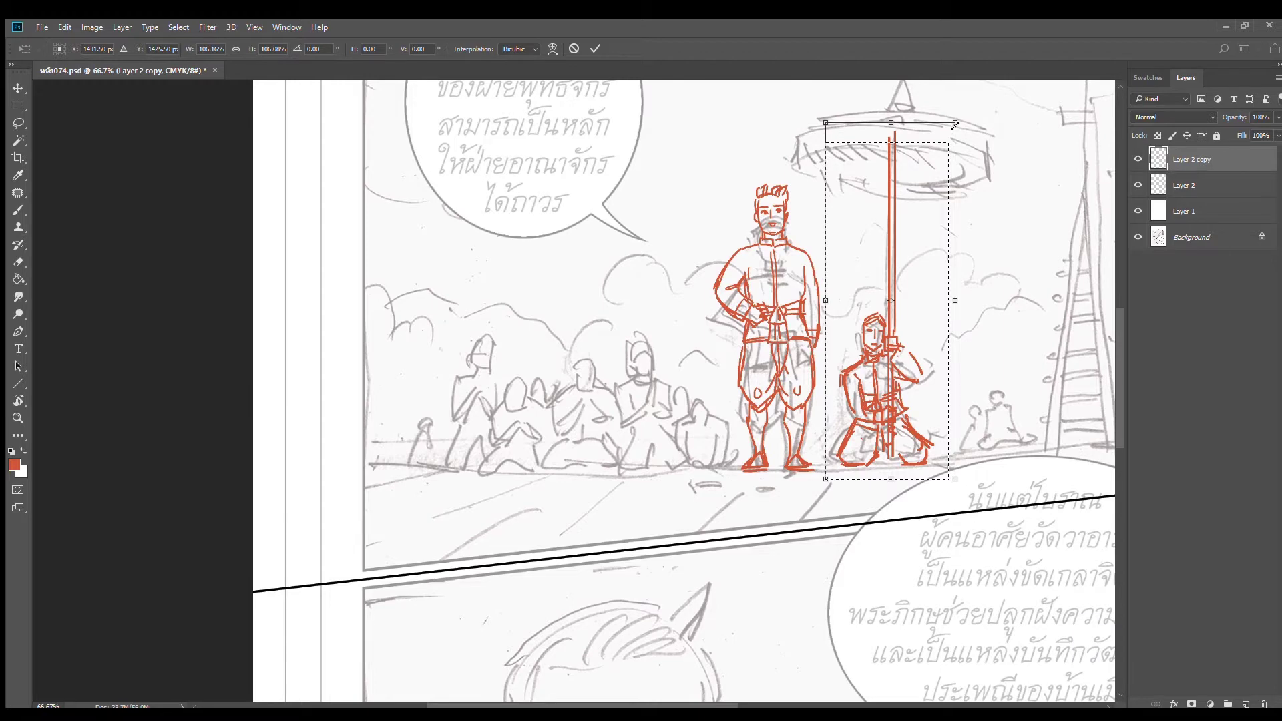
pyautogui.moveTo(918, 258)
pyautogui.mouseDown()
pyautogui.moveTo(895, 286)
pyautogui.moveTo(906, 266)
pyautogui.mouseUp()
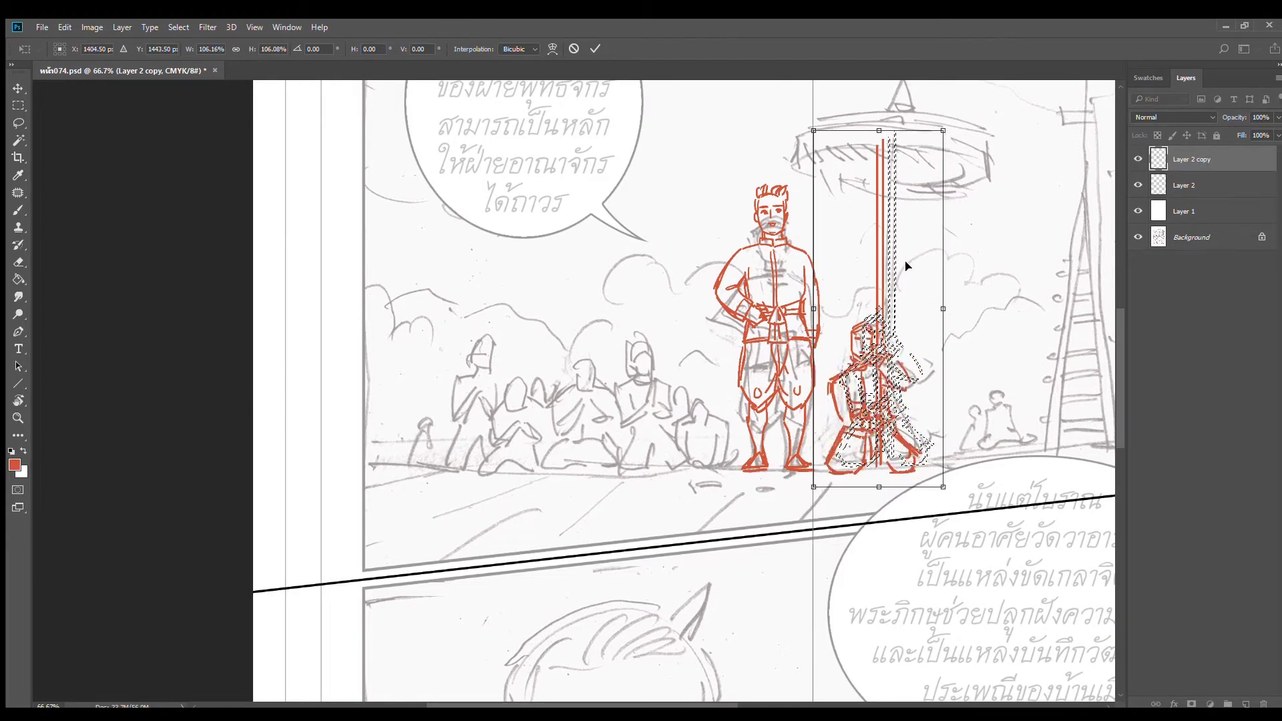
pyautogui.press('Return')
pyautogui.press('m')
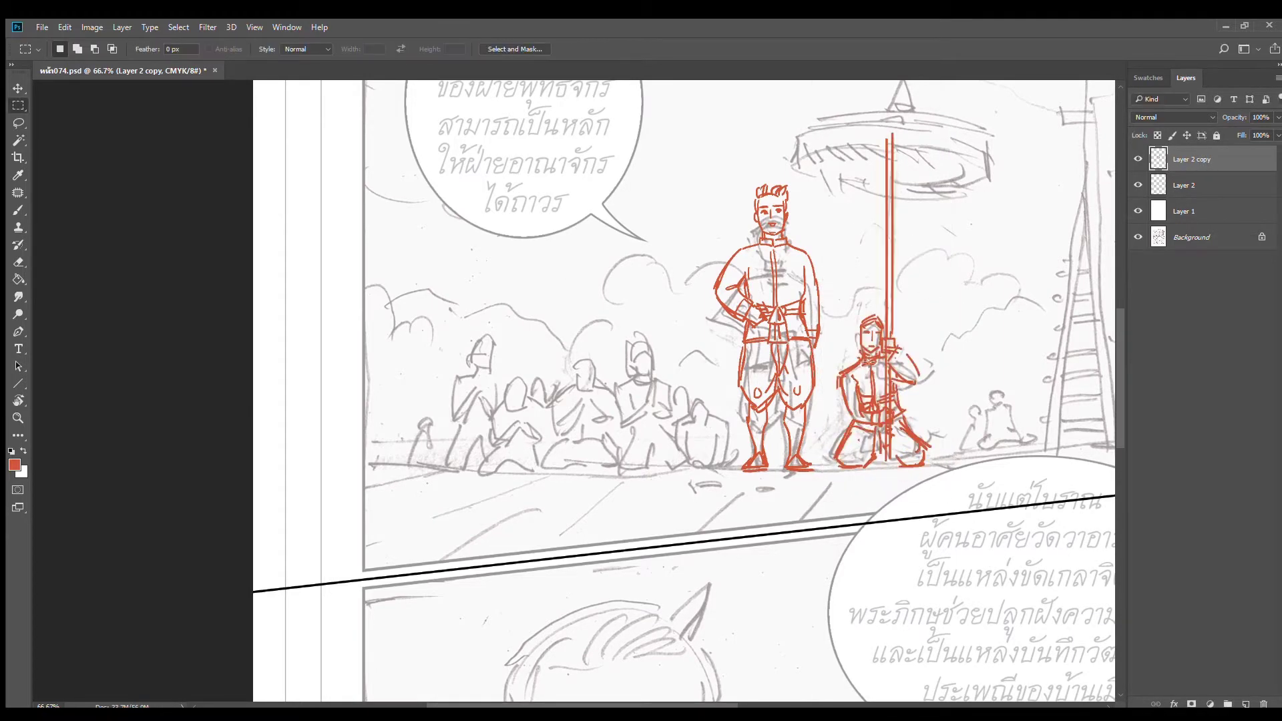
# Lasso the kneeling attendant's head and nudge it slightly down and away from the pole
pyautogui.press('l')
pyautogui.moveTo(885, 332)
pyautogui.mouseDown()
pyautogui.moveTo(875, 306)
pyautogui.moveTo(859, 349)
pyautogui.moveTo(869, 326)
pyautogui.mouseUp()
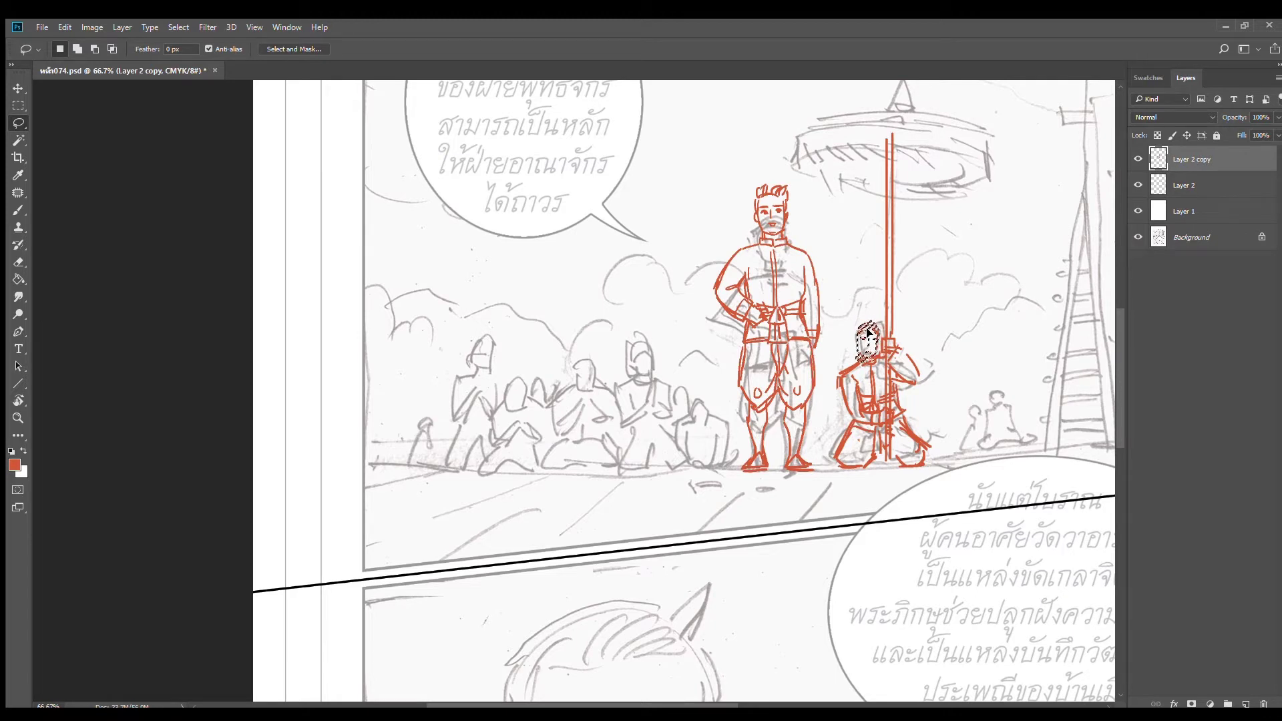
pyautogui.hotkey('ctrl', 'd')
pyautogui.press('b')
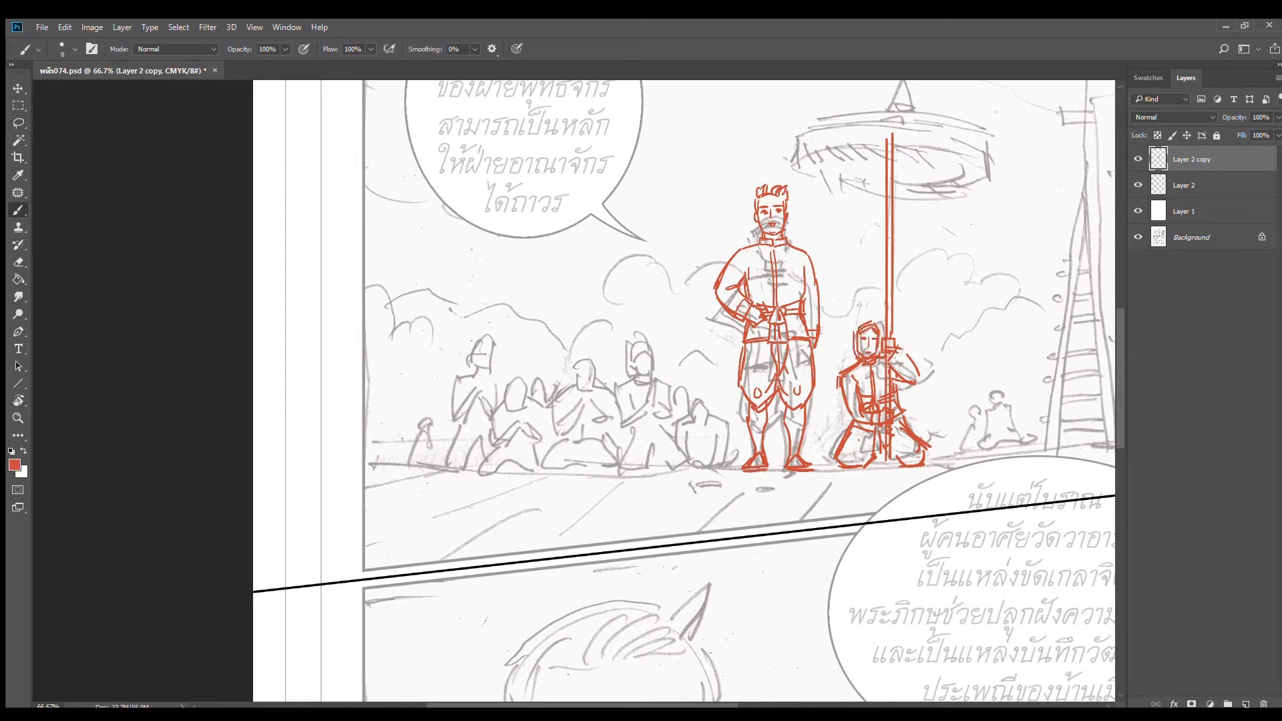
# Draw the collar, shoulders, joined hands, sash and folded legs of the praying figure in front of the seated group
pyautogui.moveTo(784, 440); pyautogui.dragTo(914, 391)
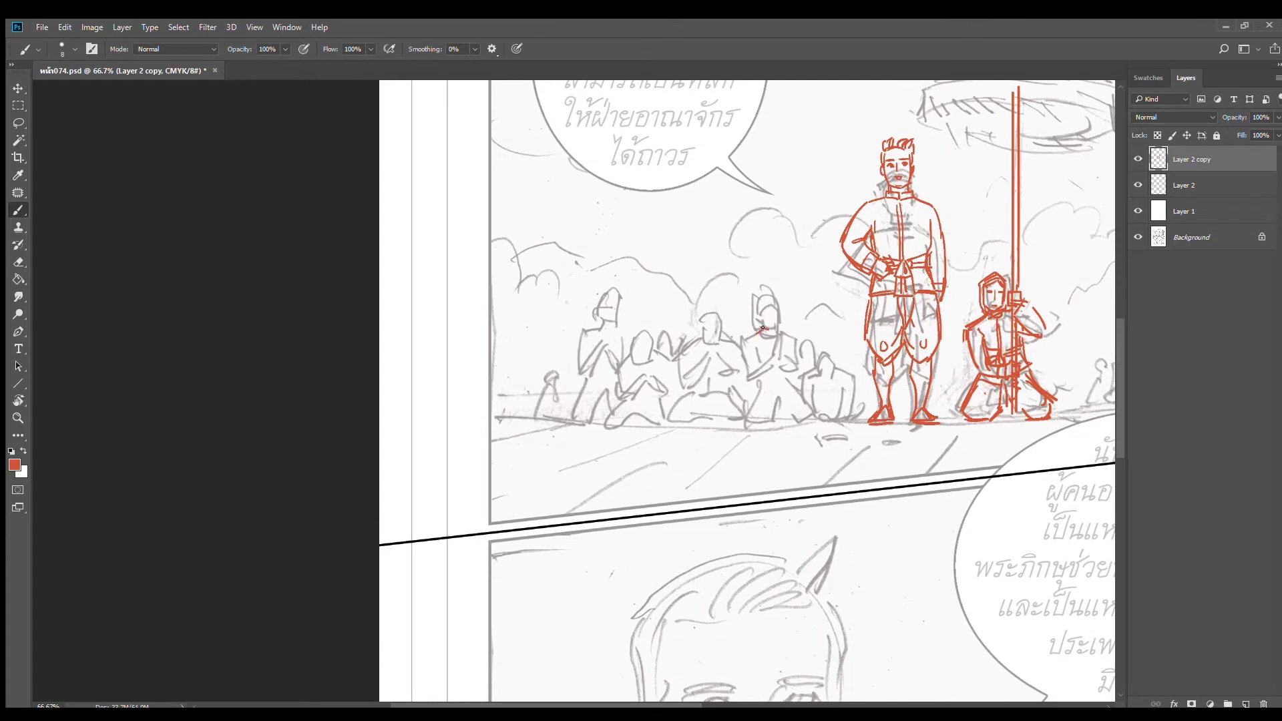
pyautogui.moveTo(781, 321)
pyautogui.mouseDown()
pyautogui.moveTo(751, 341)
pyautogui.moveTo(799, 331)
pyautogui.moveTo(809, 366)
pyautogui.mouseUp()
pyautogui.moveTo(740, 341); pyautogui.dragTo(735, 384)
pyautogui.moveTo(768, 343)
pyautogui.mouseDown()
pyautogui.moveTo(763, 385)
pyautogui.moveTo(758, 365)
pyautogui.moveTo(740, 387)
pyautogui.moveTo(779, 373)
pyautogui.moveTo(773, 351)
pyautogui.moveTo(804, 389)
pyautogui.mouseUp()
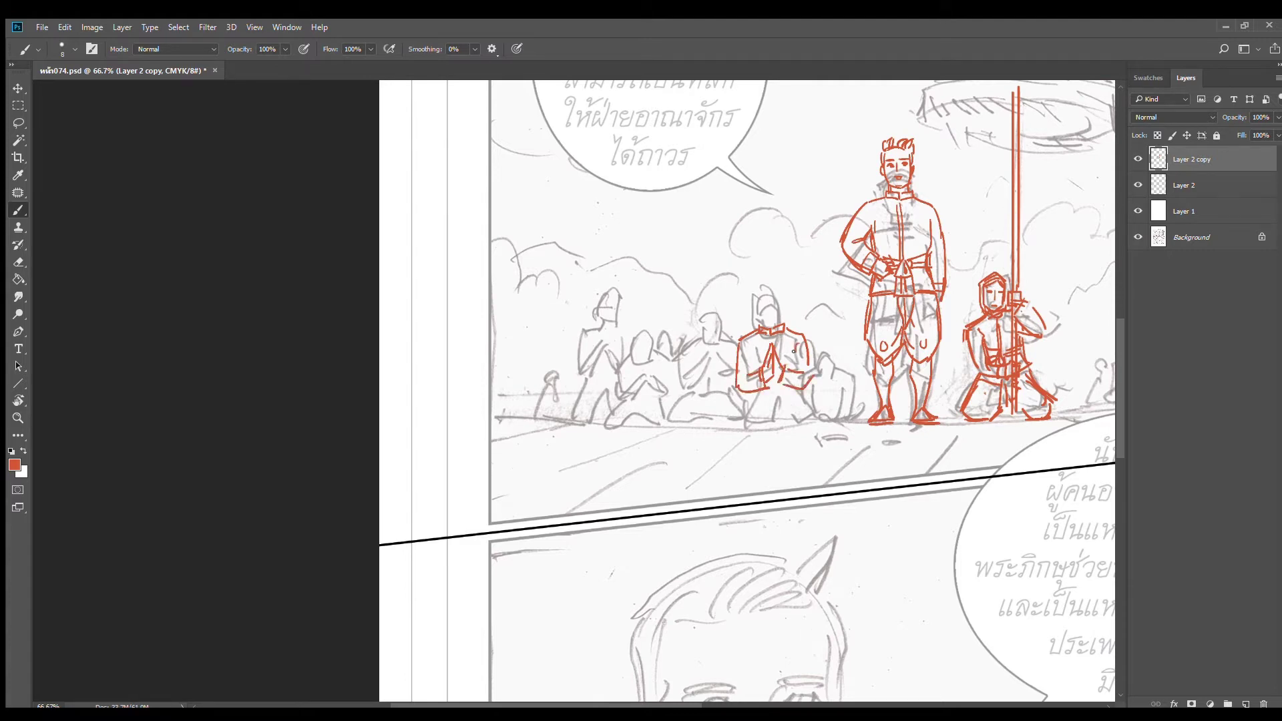
pyautogui.moveTo(793, 346)
pyautogui.mouseDown()
pyautogui.moveTo(796, 366)
pyautogui.moveTo(741, 360)
pyautogui.moveTo(777, 396)
pyautogui.moveTo(784, 384)
pyautogui.moveTo(745, 398)
pyautogui.moveTo(779, 393)
pyautogui.moveTo(773, 412)
pyautogui.moveTo(806, 388)
pyautogui.moveTo(823, 423)
pyautogui.mouseUp()
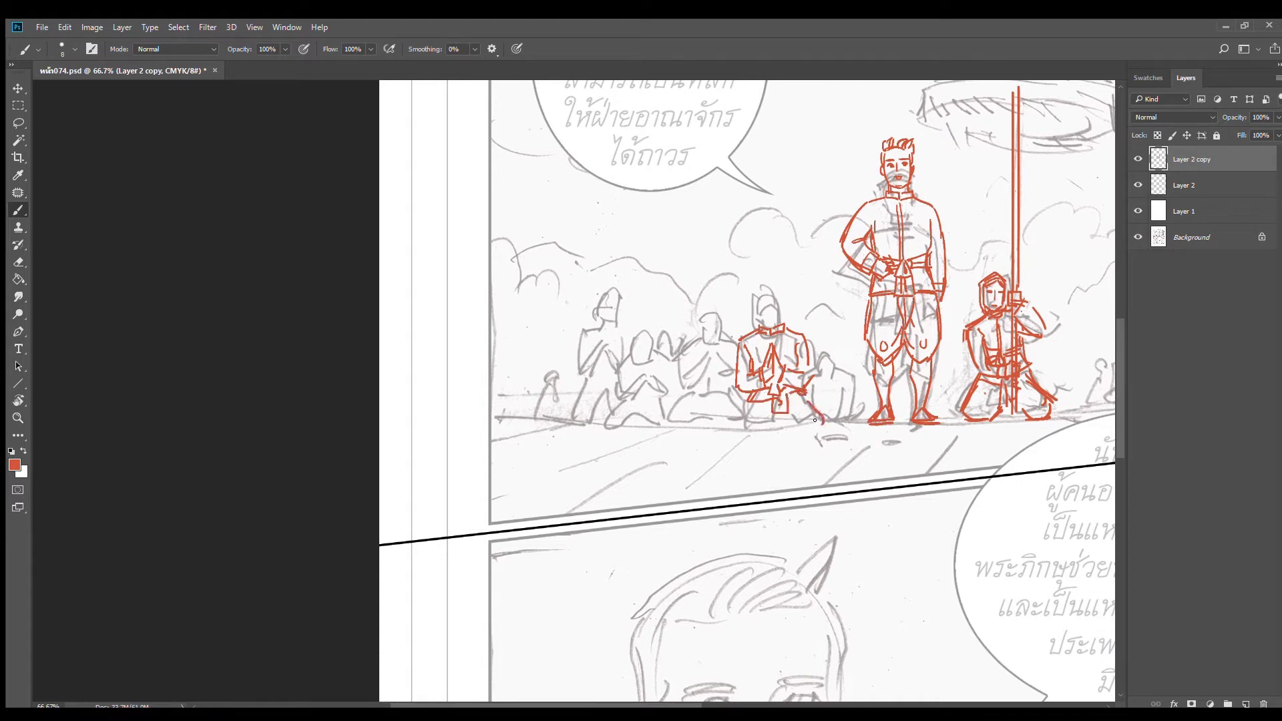
pyautogui.moveTo(744, 408)
pyautogui.mouseDown()
pyautogui.moveTo(735, 421)
pyautogui.moveTo(746, 435)
pyautogui.moveTo(788, 410)
pyautogui.moveTo(795, 432)
pyautogui.moveTo(824, 424)
pyautogui.moveTo(749, 427)
pyautogui.moveTo(761, 440)
pyautogui.mouseUp()
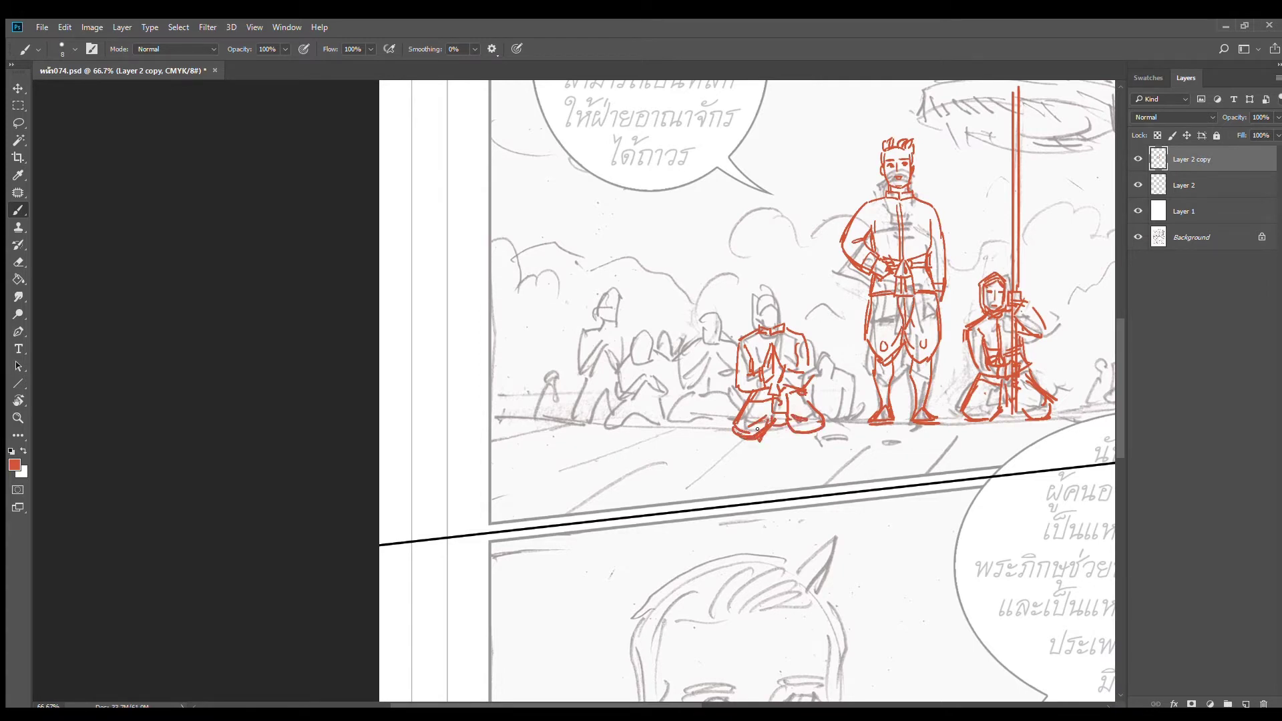
# Draw the praying figure's head, hair and face, and reinforce the sleeve outlines
pyautogui.moveTo(754, 334); pyautogui.dragTo(747, 356)
pyautogui.moveTo(754, 295)
pyautogui.mouseDown()
pyautogui.moveTo(759, 318)
pyautogui.moveTo(783, 311)
pyautogui.moveTo(769, 281)
pyautogui.moveTo(786, 287)
pyautogui.moveTo(765, 288)
pyautogui.moveTo(754, 320)
pyautogui.moveTo(788, 311)
pyautogui.moveTo(734, 335)
pyautogui.moveTo(732, 384)
pyautogui.mouseUp()
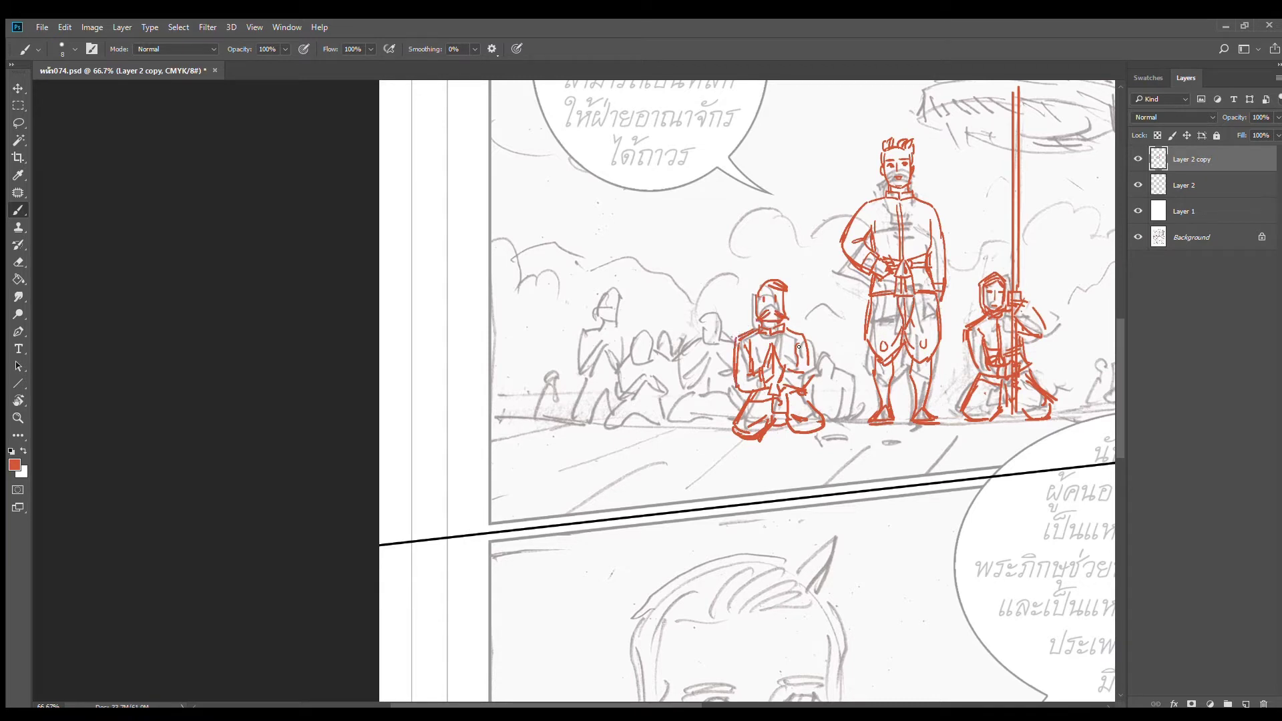
pyautogui.moveTo(803, 330)
pyautogui.mouseDown()
pyautogui.moveTo(813, 379)
pyautogui.moveTo(800, 387)
pyautogui.mouseUp()
# Lasso the whole praying figure and move it up slightly to sit on the ground line
pyautogui.click(18, 123)
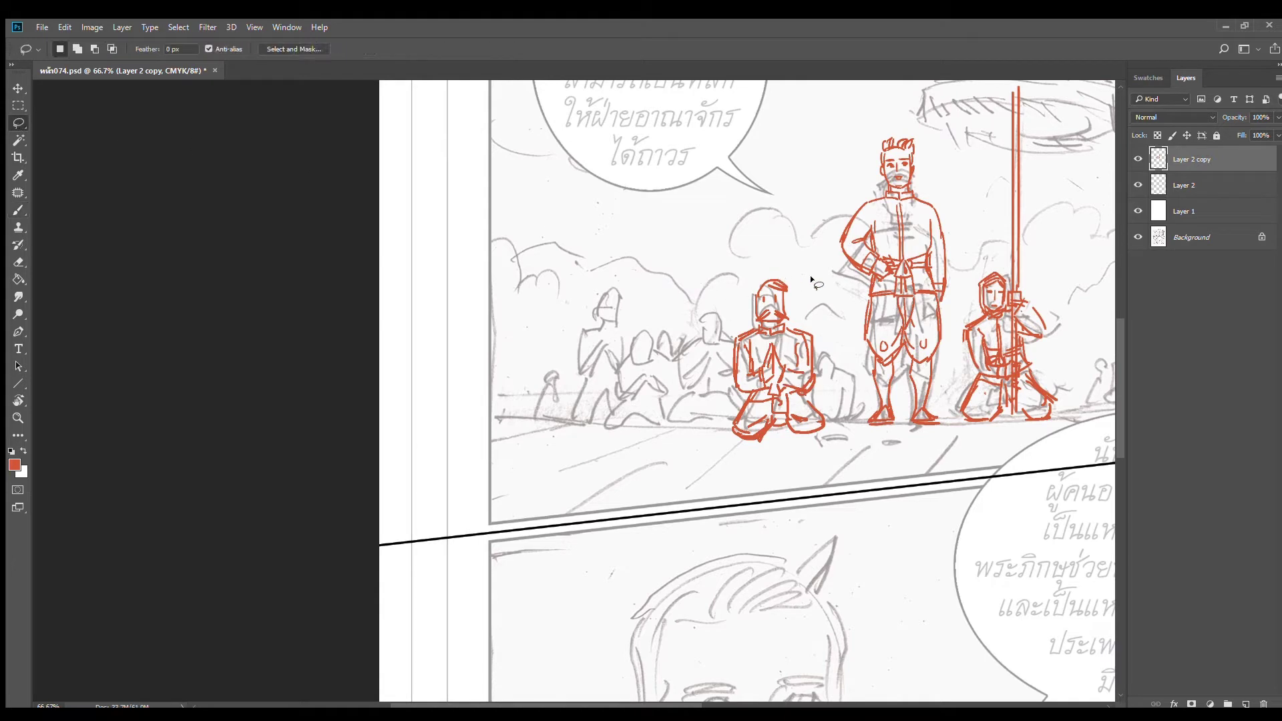
pyautogui.moveTo(814, 279)
pyautogui.mouseDown()
pyautogui.moveTo(695, 300)
pyautogui.moveTo(755, 470)
pyautogui.mouseUp()
pyautogui.moveTo(841, 390); pyautogui.dragTo(828, 300)
pyautogui.moveTo(792, 390)
pyautogui.mouseDown()
pyautogui.moveTo(792, 361)
pyautogui.moveTo(792, 374)
pyautogui.mouseUp()
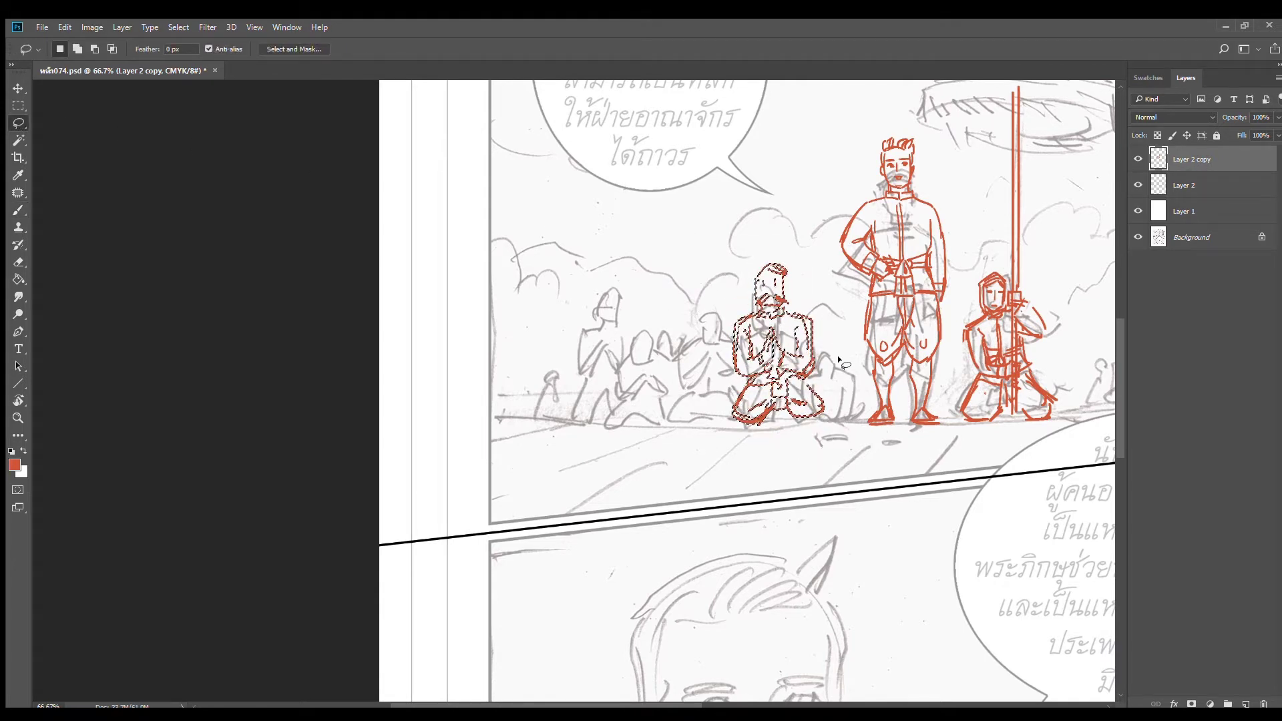
# Shift the selected praying figure slightly with Free Transform and drop the selection
pyautogui.hotkey('ctrl', 't')
pyautogui.moveTo(874, 299); pyautogui.dragTo(867, 311)
pyautogui.press('Return')
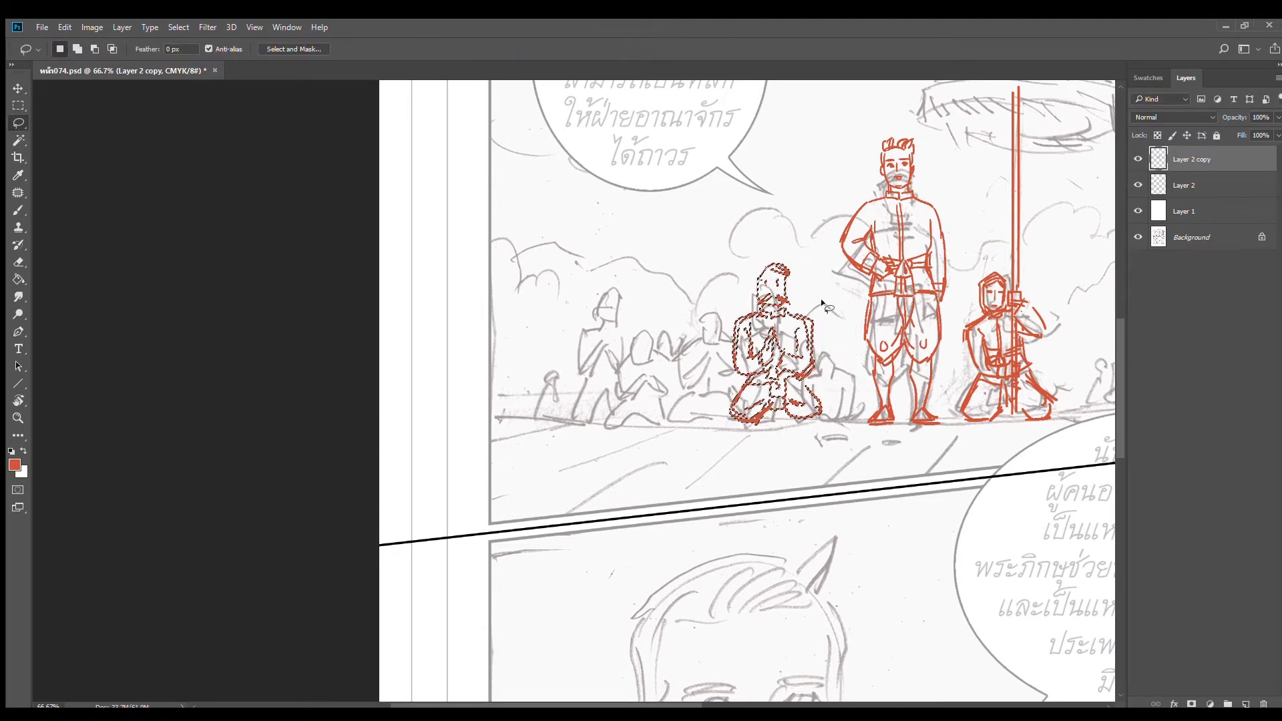
pyautogui.hotkey('ctrl', 'd')
# Draw a second praying figure with short hair beside the moustached one, including head, joined hands, jacket and folded legs
pyautogui.press('b')
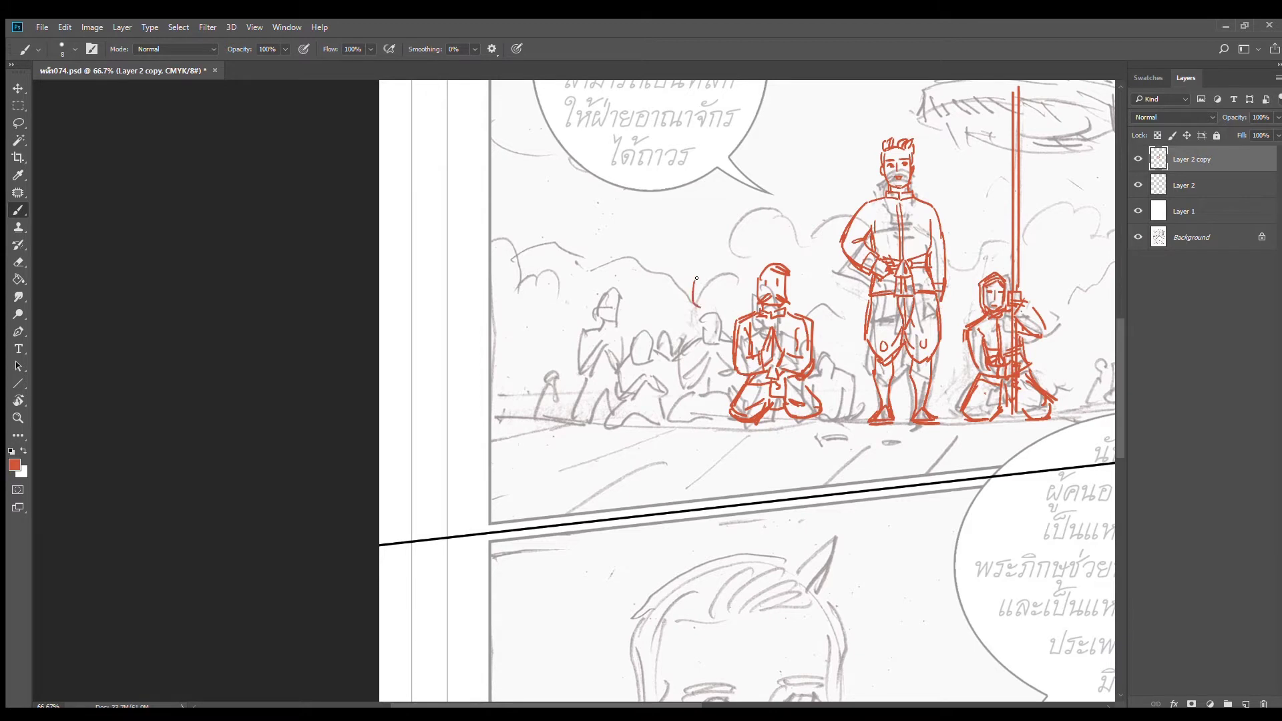
pyautogui.moveTo(694, 301)
pyautogui.mouseDown()
pyautogui.moveTo(718, 270)
pyautogui.moveTo(722, 301)
pyautogui.moveTo(713, 271)
pyautogui.mouseUp()
pyautogui.moveTo(696, 309)
pyautogui.mouseDown()
pyautogui.moveTo(668, 326)
pyautogui.moveTo(719, 306)
pyautogui.moveTo(732, 316)
pyautogui.moveTo(699, 336)
pyautogui.moveTo(709, 322)
pyautogui.moveTo(705, 348)
pyautogui.mouseUp()
pyautogui.moveTo(714, 323)
pyautogui.mouseDown()
pyautogui.moveTo(713, 345)
pyautogui.moveTo(673, 361)
pyautogui.mouseUp()
pyautogui.moveTo(672, 360); pyautogui.dragTo(693, 366)
pyautogui.moveTo(668, 332)
pyautogui.mouseDown()
pyautogui.moveTo(672, 366)
pyautogui.moveTo(681, 331)
pyautogui.moveTo(699, 347)
pyautogui.moveTo(729, 355)
pyautogui.mouseUp()
pyautogui.moveTo(731, 345)
pyautogui.mouseDown()
pyautogui.moveTo(701, 391)
pyautogui.moveTo(708, 357)
pyautogui.moveTo(692, 368)
pyautogui.moveTo(715, 382)
pyautogui.moveTo(683, 373)
pyautogui.moveTo(696, 381)
pyautogui.moveTo(663, 406)
pyautogui.moveTo(681, 413)
pyautogui.moveTo(664, 389)
pyautogui.moveTo(659, 409)
pyautogui.moveTo(695, 418)
pyautogui.moveTo(703, 398)
pyautogui.moveTo(725, 394)
pyautogui.moveTo(727, 373)
pyautogui.moveTo(737, 389)
pyautogui.moveTo(731, 423)
pyautogui.mouseUp()
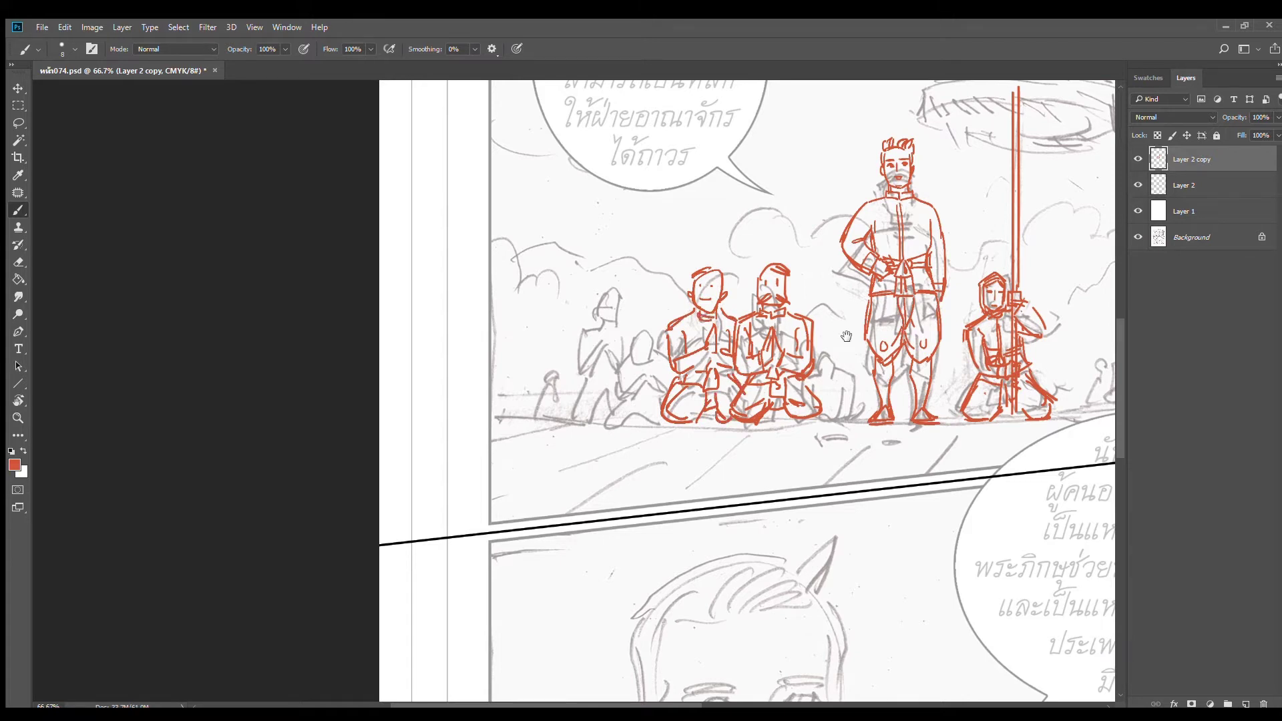
# Draw a smaller praying figure between the moustached man and the standing man
pyautogui.moveTo(846, 336)
pyautogui.mouseDown()
pyautogui.moveTo(783, 329)
pyautogui.moveTo(822, 347)
pyautogui.moveTo(783, 369)
pyautogui.mouseUp()
pyautogui.moveTo(789, 348)
pyautogui.mouseDown()
pyautogui.moveTo(765, 377)
pyautogui.moveTo(773, 367)
pyautogui.moveTo(810, 380)
pyautogui.moveTo(794, 360)
pyautogui.moveTo(818, 356)
pyautogui.moveTo(813, 371)
pyautogui.moveTo(812, 346)
pyautogui.moveTo(807, 364)
pyautogui.moveTo(772, 358)
pyautogui.moveTo(789, 386)
pyautogui.moveTo(783, 375)
pyautogui.moveTo(794, 374)
pyautogui.moveTo(780, 404)
pyautogui.moveTo(805, 384)
pyautogui.moveTo(815, 401)
pyautogui.moveTo(793, 397)
pyautogui.moveTo(816, 412)
pyautogui.mouseUp()
pyautogui.moveTo(822, 393)
pyautogui.mouseDown()
pyautogui.moveTo(785, 409)
pyautogui.moveTo(785, 389)
pyautogui.moveTo(739, 407)
pyautogui.moveTo(787, 421)
pyautogui.mouseUp()
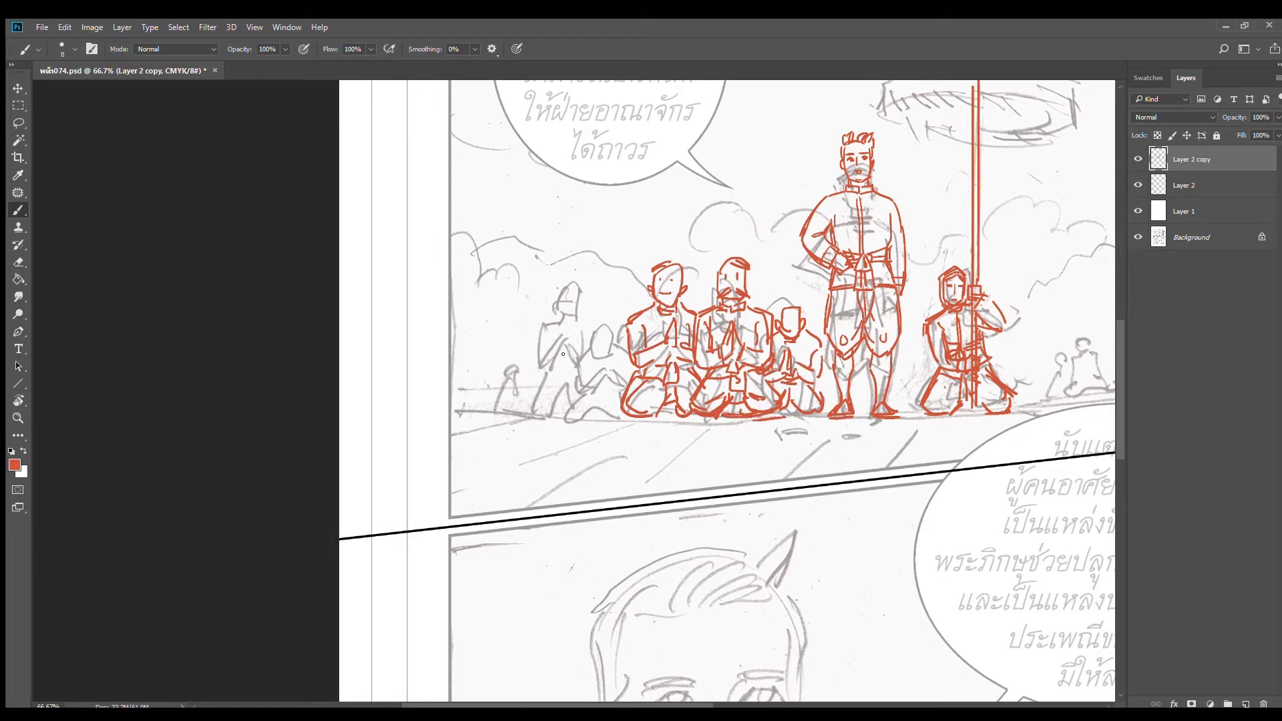
# Draw another small praying figure on the outer side of the short-haired man, with head, joined hands and folded legs
pyautogui.moveTo(598, 314)
pyautogui.mouseDown()
pyautogui.moveTo(591, 344)
pyautogui.moveTo(612, 328)
pyautogui.mouseUp()
pyautogui.moveTo(604, 316)
pyautogui.mouseDown()
pyautogui.moveTo(603, 338)
pyautogui.moveTo(568, 375)
pyautogui.moveTo(604, 354)
pyautogui.moveTo(569, 380)
pyautogui.moveTo(630, 344)
pyautogui.moveTo(613, 369)
pyautogui.moveTo(629, 381)
pyautogui.mouseUp()
pyautogui.moveTo(613, 367)
pyautogui.mouseDown()
pyautogui.moveTo(583, 394)
pyautogui.moveTo(573, 388)
pyautogui.moveTo(568, 415)
pyautogui.mouseUp()
pyautogui.moveTo(587, 402)
pyautogui.mouseDown()
pyautogui.moveTo(604, 413)
pyautogui.moveTo(611, 377)
pyautogui.moveTo(607, 393)
pyautogui.mouseUp()
pyautogui.moveTo(601, 398); pyautogui.dragTo(624, 417)
pyautogui.moveTo(618, 390); pyautogui.dragTo(621, 402)
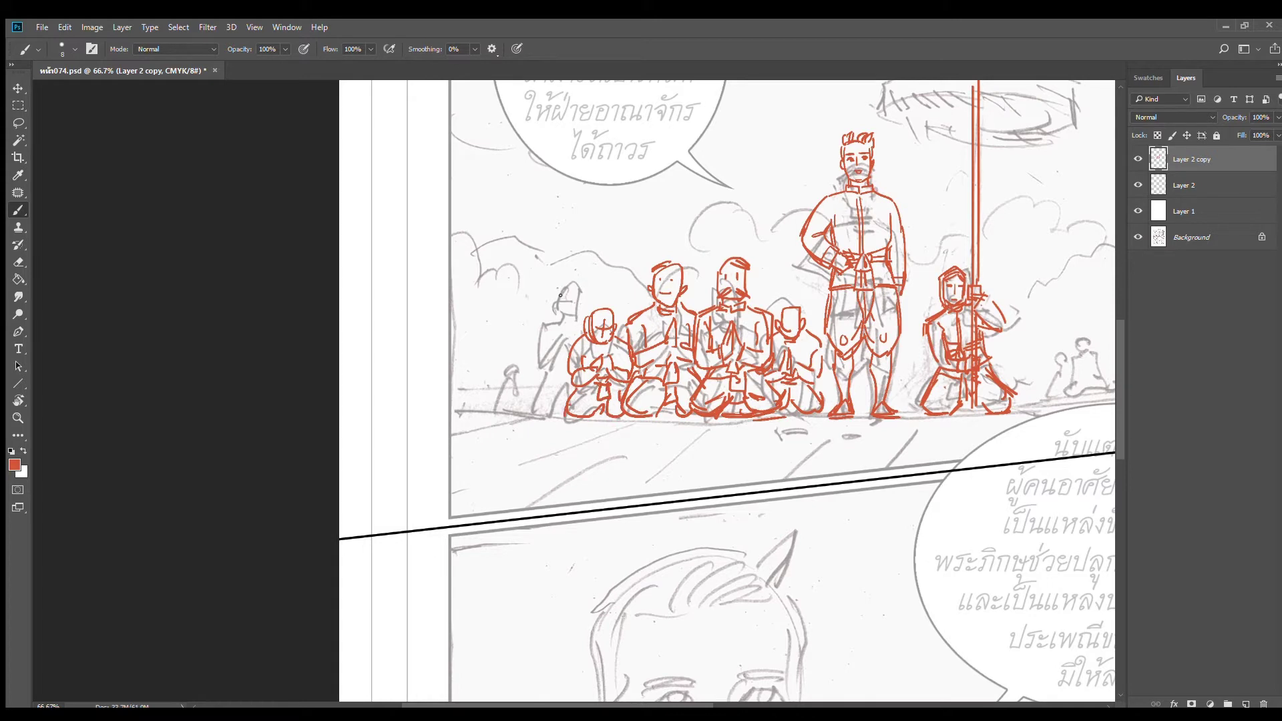
# Draw the taller long-haired kneeling figure at the far end of the praying row and add a head behind the small figure
pyautogui.moveTo(552, 300)
pyautogui.mouseDown()
pyautogui.moveTo(564, 274)
pyautogui.moveTo(567, 299)
pyautogui.moveTo(546, 300)
pyautogui.moveTo(574, 308)
pyautogui.moveTo(522, 346)
pyautogui.moveTo(550, 327)
pyautogui.moveTo(533, 350)
pyautogui.moveTo(533, 332)
pyautogui.moveTo(571, 338)
pyautogui.moveTo(552, 345)
pyautogui.mouseUp()
pyautogui.moveTo(551, 347); pyautogui.dragTo(536, 373)
pyautogui.moveTo(535, 373)
pyautogui.mouseDown()
pyautogui.moveTo(525, 414)
pyautogui.moveTo(542, 409)
pyautogui.moveTo(554, 383)
pyautogui.mouseUp()
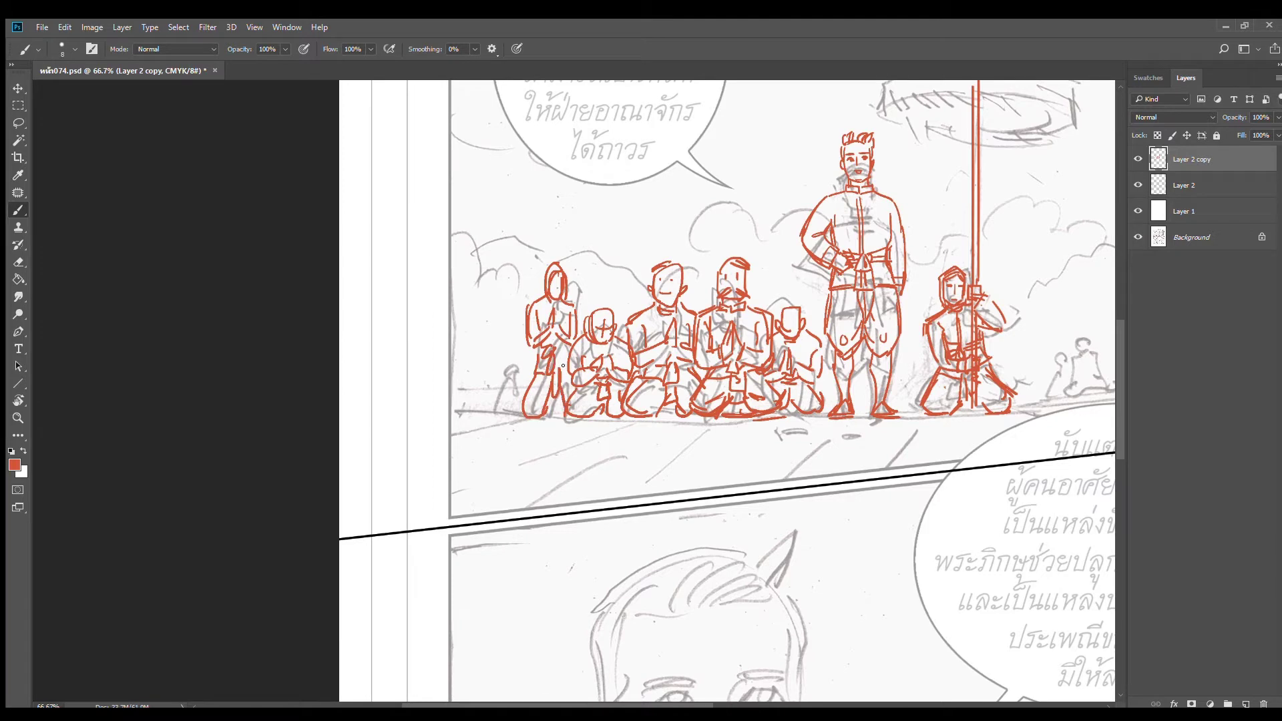
pyautogui.moveTo(612, 313)
pyautogui.mouseDown()
pyautogui.moveTo(633, 320)
pyautogui.moveTo(603, 305)
pyautogui.mouseUp()
# Draw the two small seated figures in the distance between the parasol bearer and the ladder
pyautogui.moveTo(998, 391)
pyautogui.mouseDown()
pyautogui.moveTo(737, 324)
pyautogui.moveTo(806, 322)
pyautogui.mouseUp()
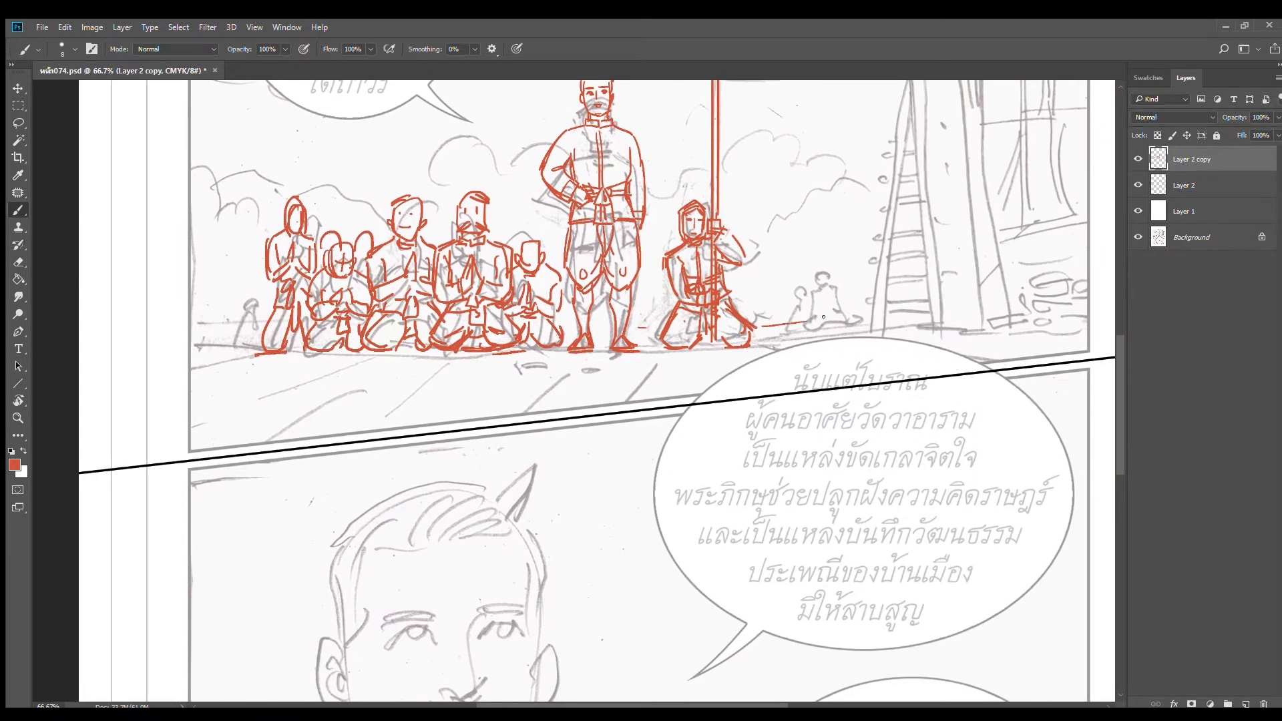
pyautogui.moveTo(805, 261)
pyautogui.mouseDown()
pyautogui.moveTo(802, 248)
pyautogui.moveTo(812, 263)
pyautogui.moveTo(793, 268)
pyautogui.moveTo(793, 292)
pyautogui.moveTo(828, 266)
pyautogui.moveTo(820, 296)
pyautogui.mouseUp()
pyautogui.moveTo(801, 276)
pyautogui.mouseDown()
pyautogui.moveTo(793, 313)
pyautogui.moveTo(829, 316)
pyautogui.moveTo(813, 311)
pyautogui.mouseUp()
pyautogui.moveTo(799, 293); pyautogui.dragTo(838, 315)
pyautogui.moveTo(778, 259)
pyautogui.mouseDown()
pyautogui.moveTo(759, 324)
pyautogui.moveTo(792, 300)
pyautogui.moveTo(783, 323)
pyautogui.mouseUp()
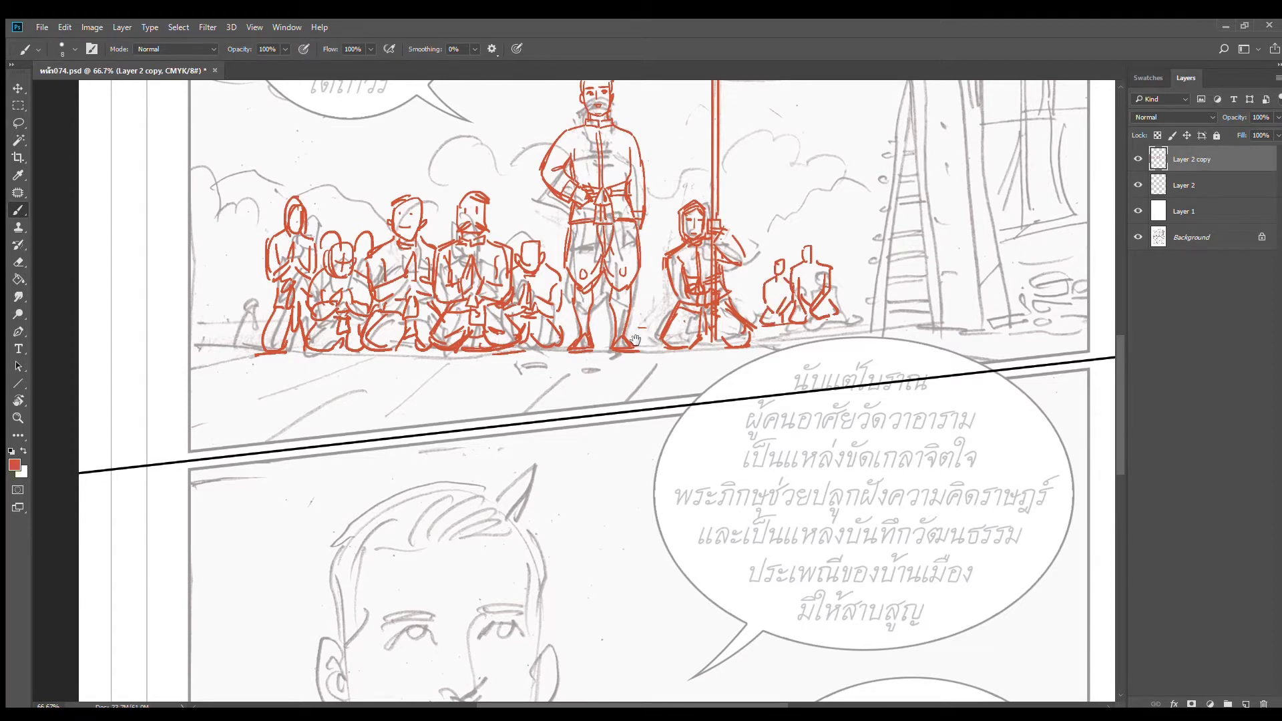
# Draw horizontal ground lines beneath the distant seated figures and behind and under the praying row
pyautogui.moveTo(657, 344); pyautogui.dragTo(793, 338)
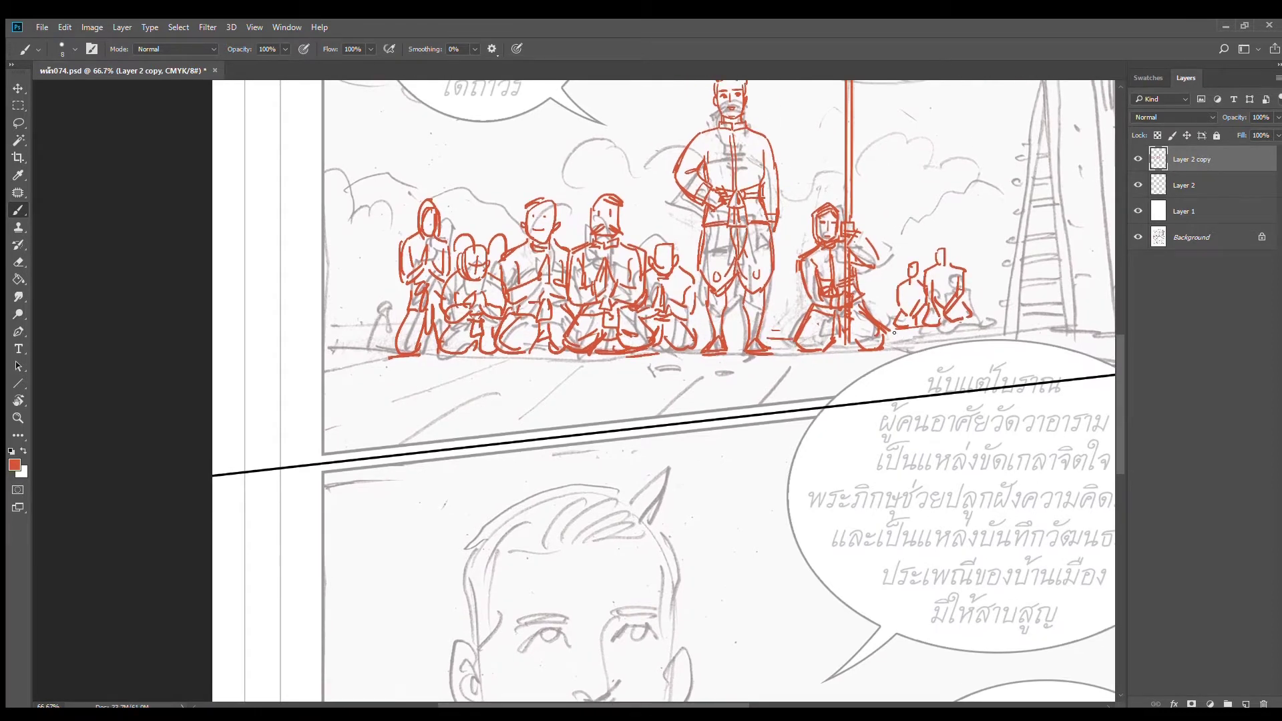
pyautogui.moveTo(894, 332); pyautogui.dragTo(993, 330)
pyautogui.moveTo(416, 342); pyautogui.dragTo(571, 347)
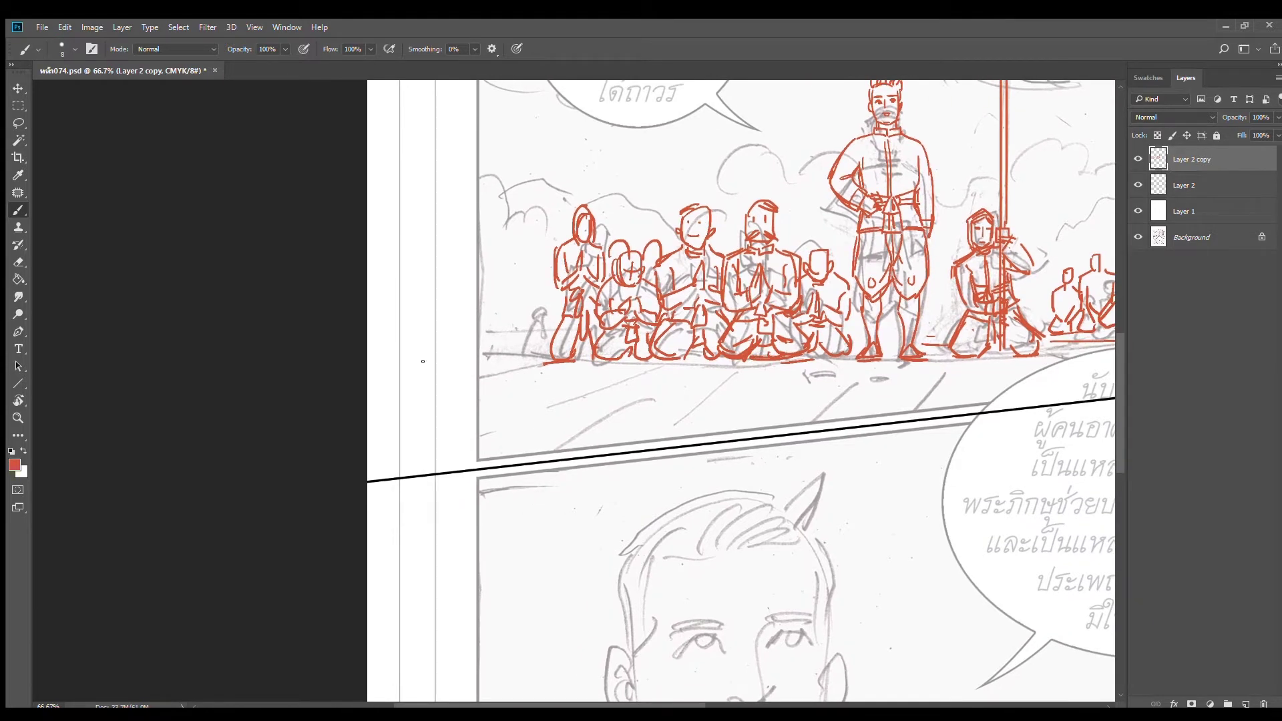
pyautogui.moveTo(421, 363)
pyautogui.mouseDown()
pyautogui.moveTo(496, 362)
pyautogui.moveTo(547, 332)
pyautogui.mouseUp()
pyautogui.moveTo(857, 337)
pyautogui.mouseDown()
pyautogui.moveTo(718, 344)
pyautogui.moveTo(805, 341)
pyautogui.mouseUp()
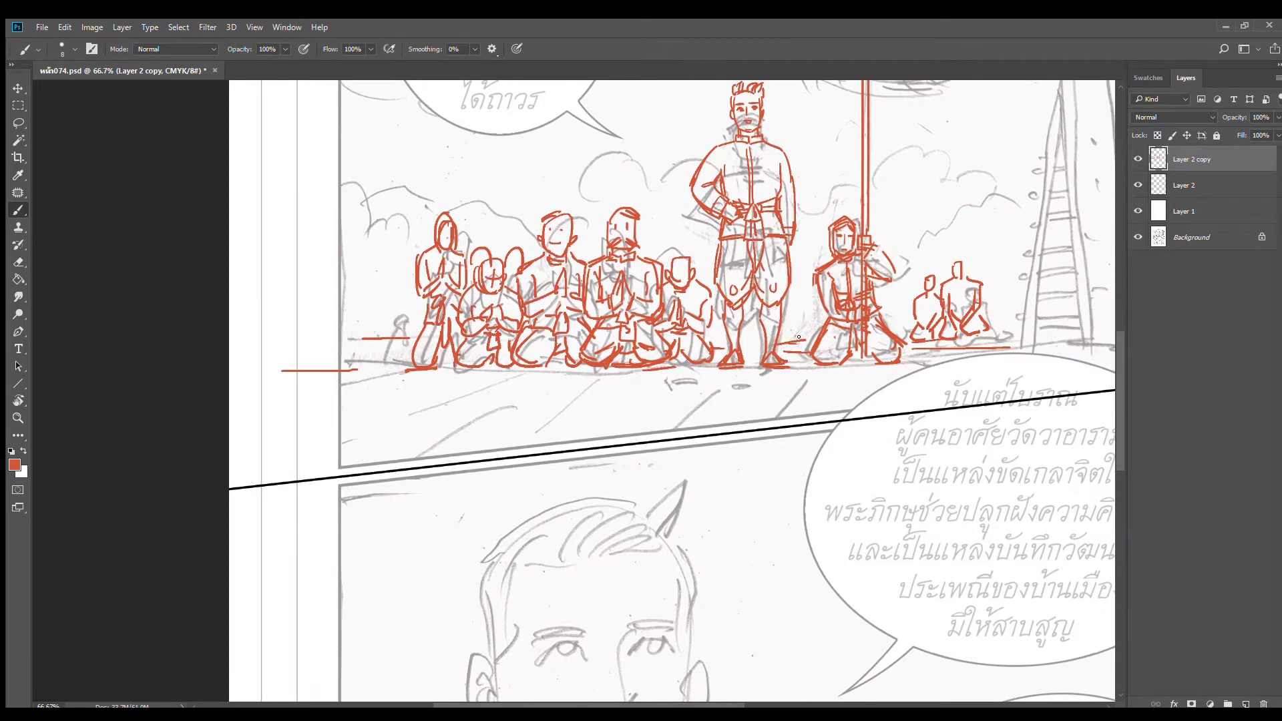
pyautogui.moveTo(395, 347)
pyautogui.mouseDown()
pyautogui.moveTo(617, 365)
pyautogui.moveTo(603, 386)
pyautogui.mouseUp()
pyautogui.moveTo(520, 355); pyautogui.dragTo(658, 364)
# Draw the parasol canopy above the pole with its curved top, rim band, side edges and finial base
pyautogui.scroll(-3, 845, 333)
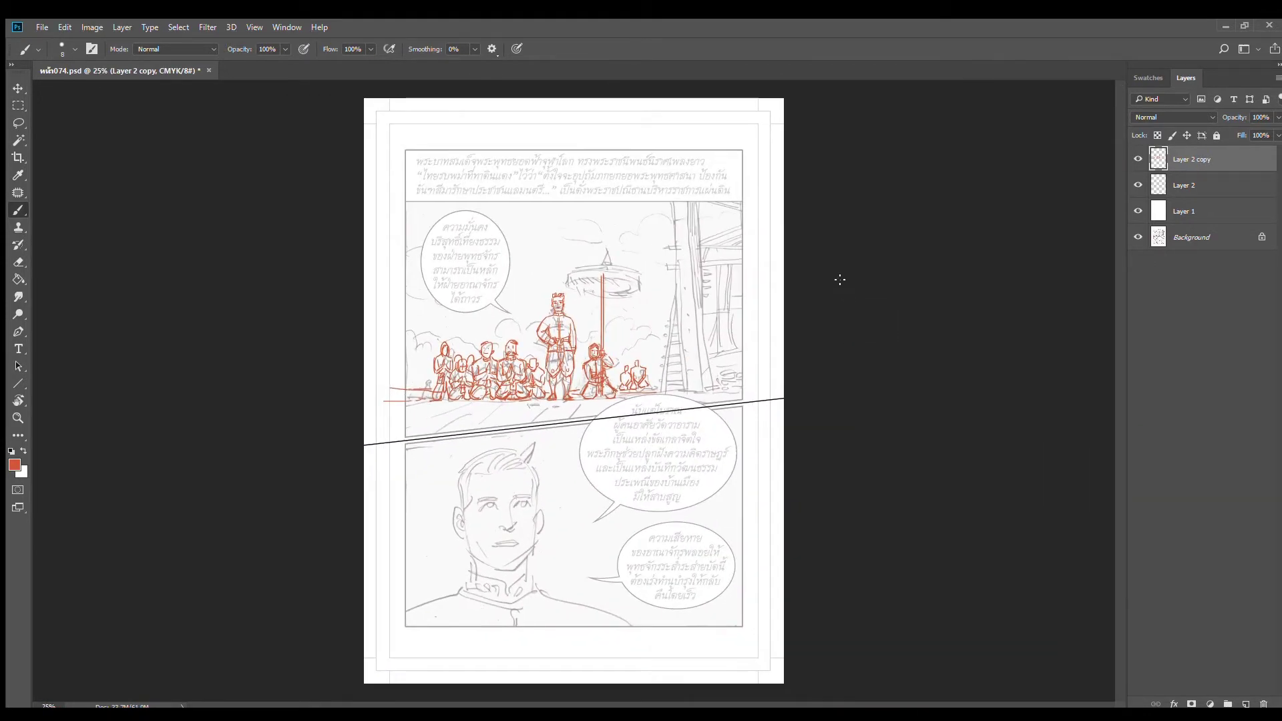
pyautogui.hotkey('ctrl', '+')
pyautogui.hotkey('ctrl', '+')
pyautogui.hotkey('ctrl', '+')
pyautogui.hotkey('ctrl', '+')
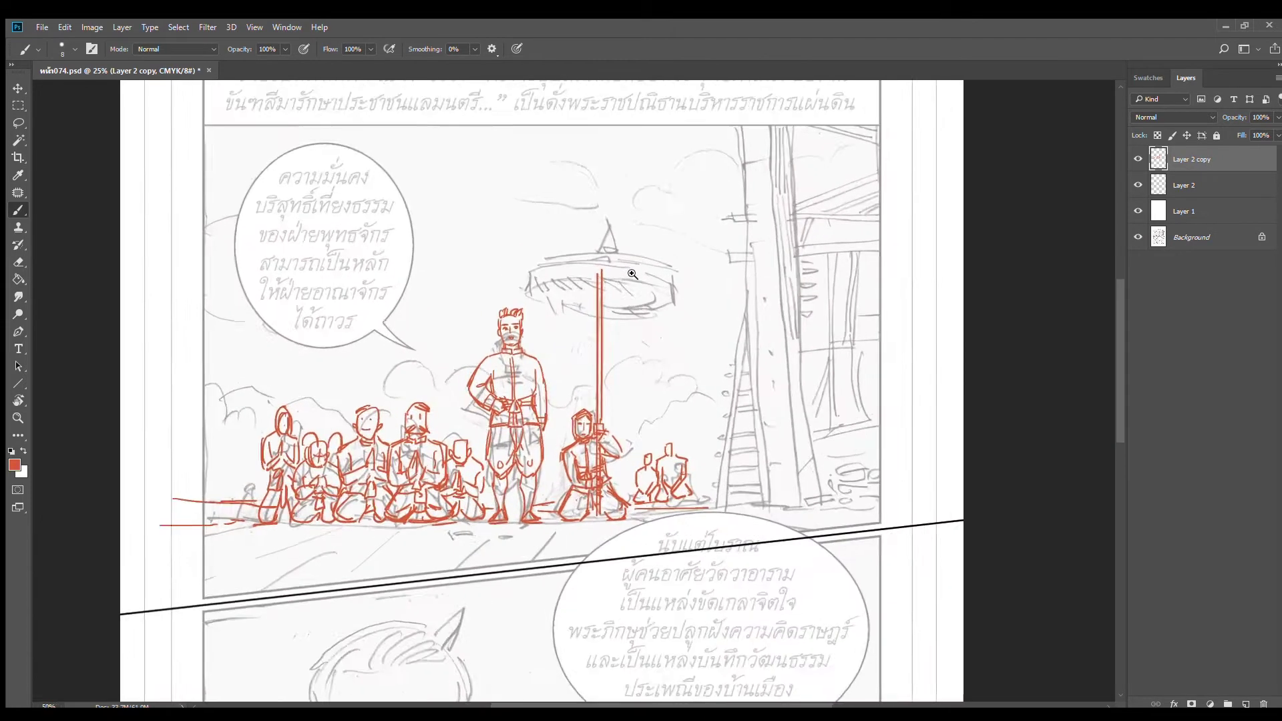
pyautogui.hotkey('ctrl', '-')
pyautogui.hotkey('ctrl', '+')
pyautogui.hotkey('ctrl', '+')
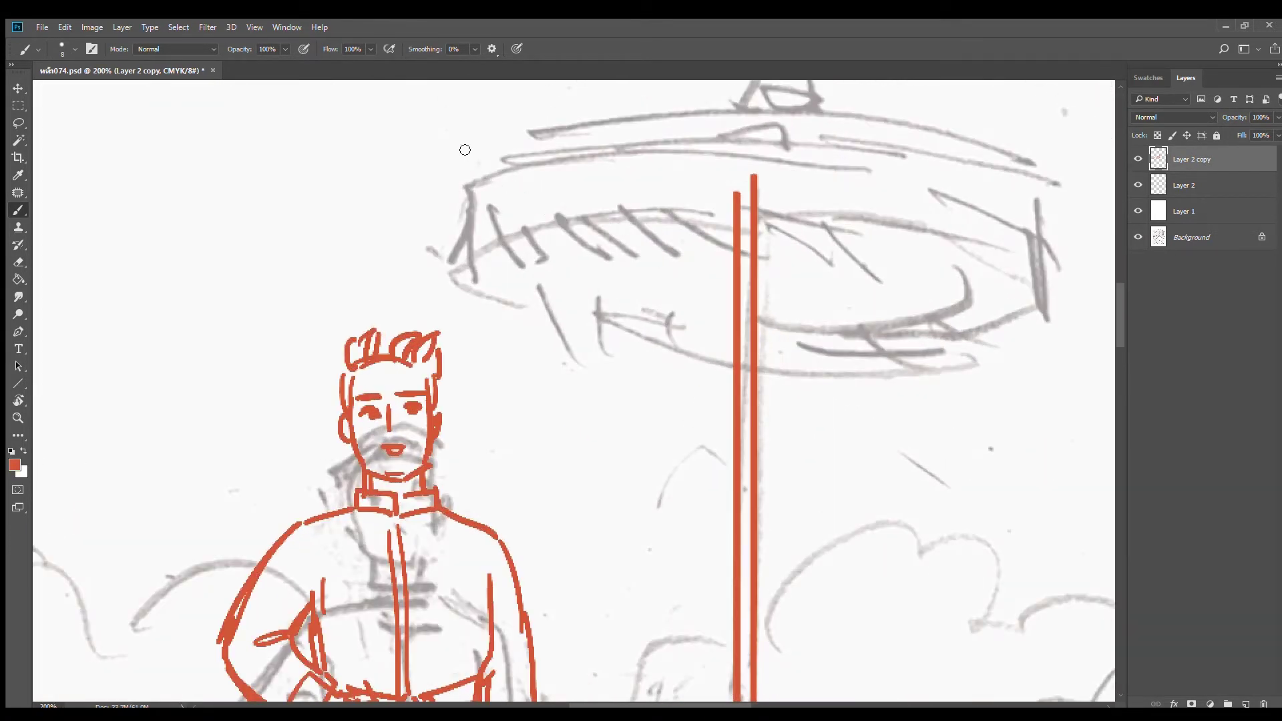
pyautogui.moveTo(465, 147)
pyautogui.mouseDown()
pyautogui.moveTo(461, 247)
pyautogui.moveTo(635, 204)
pyautogui.moveTo(777, 199)
pyautogui.moveTo(988, 221)
pyautogui.mouseUp()
pyautogui.moveTo(721, 184); pyautogui.dragTo(709, 266)
pyautogui.moveTo(467, 216)
pyautogui.mouseDown()
pyautogui.moveTo(949, 215)
pyautogui.moveTo(1014, 247)
pyautogui.moveTo(1020, 326)
pyautogui.mouseUp()
pyautogui.moveTo(468, 195)
pyautogui.mouseDown()
pyautogui.moveTo(888, 167)
pyautogui.moveTo(1007, 214)
pyautogui.moveTo(1019, 253)
pyautogui.mouseUp()
pyautogui.moveTo(460, 204); pyautogui.dragTo(456, 265)
pyautogui.moveTo(744, 141)
pyautogui.mouseDown()
pyautogui.moveTo(734, 220)
pyautogui.moveTo(717, 234)
pyautogui.moveTo(731, 241)
pyautogui.mouseUp()
pyautogui.moveTo(693, 357); pyautogui.dragTo(735, 218)
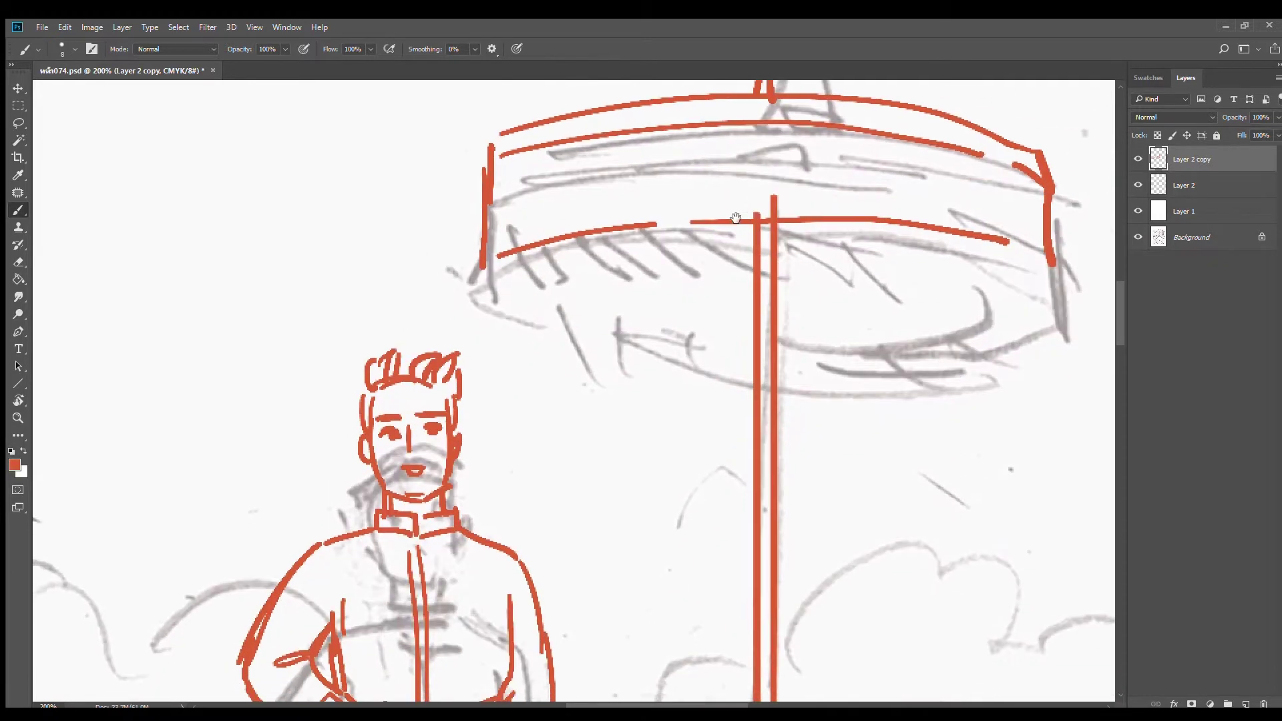
# Draw the looped fringe and lower edge of the parasol, and add a wavy trim along the canopy band
pyautogui.moveTo(491, 236)
pyautogui.mouseDown()
pyautogui.moveTo(517, 294)
pyautogui.moveTo(537, 240)
pyautogui.moveTo(604, 280)
pyautogui.moveTo(821, 266)
pyautogui.moveTo(1082, 271)
pyautogui.mouseUp()
pyautogui.moveTo(649, 312); pyautogui.dragTo(755, 316)
pyautogui.moveTo(786, 306); pyautogui.dragTo(1085, 298)
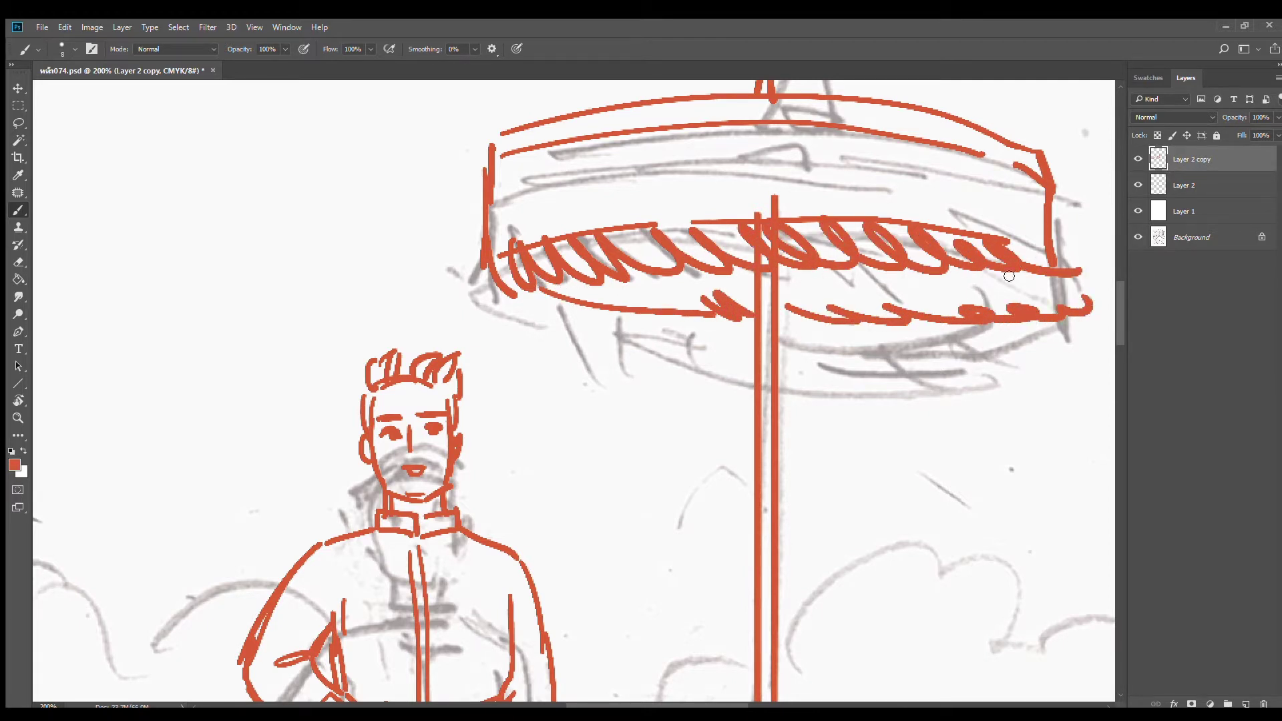
pyautogui.scroll(-3, 753, 268)
pyautogui.moveTo(630, 235)
pyautogui.mouseDown()
pyautogui.moveTo(649, 218)
pyautogui.moveTo(881, 224)
pyautogui.mouseUp()
# Outline the head, cheeks and jaw of the close-up man in the lower panel
pyautogui.scroll(-1, 941, 334)
pyautogui.scroll(-2, 941, 333)
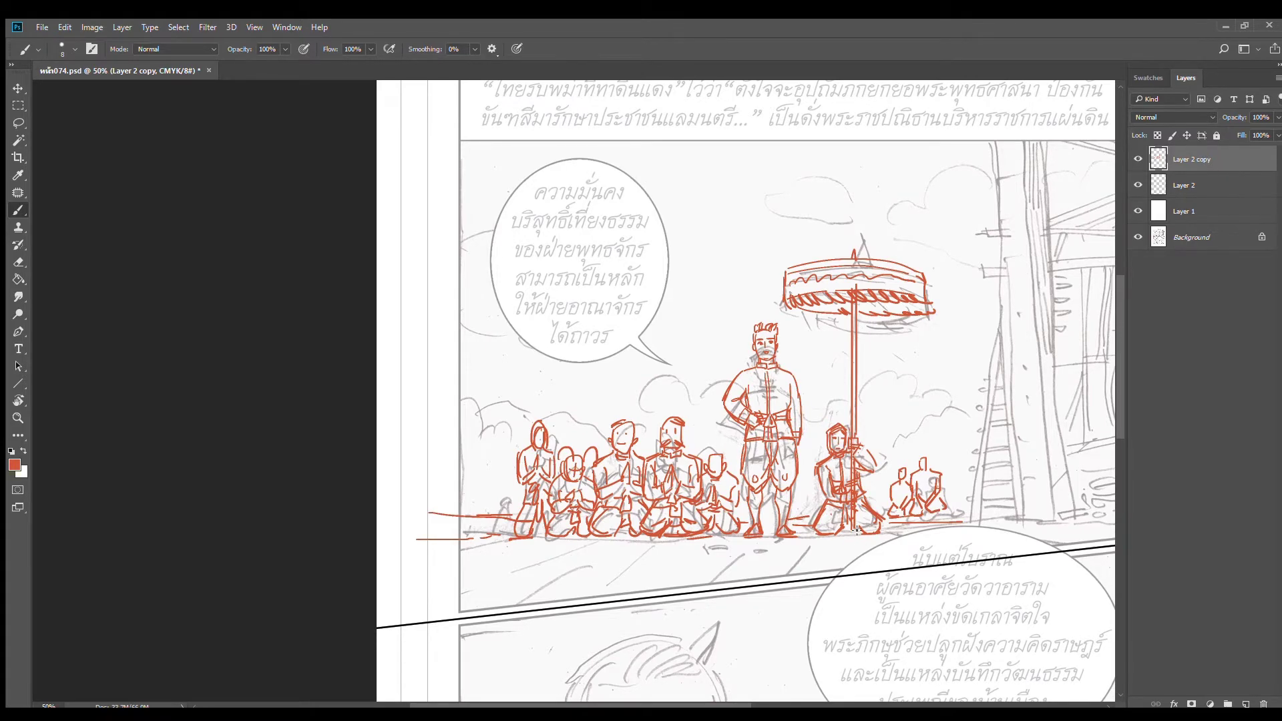
pyautogui.moveTo(830, 557); pyautogui.dragTo(831, 149)
pyautogui.scroll(1, 755, 319)
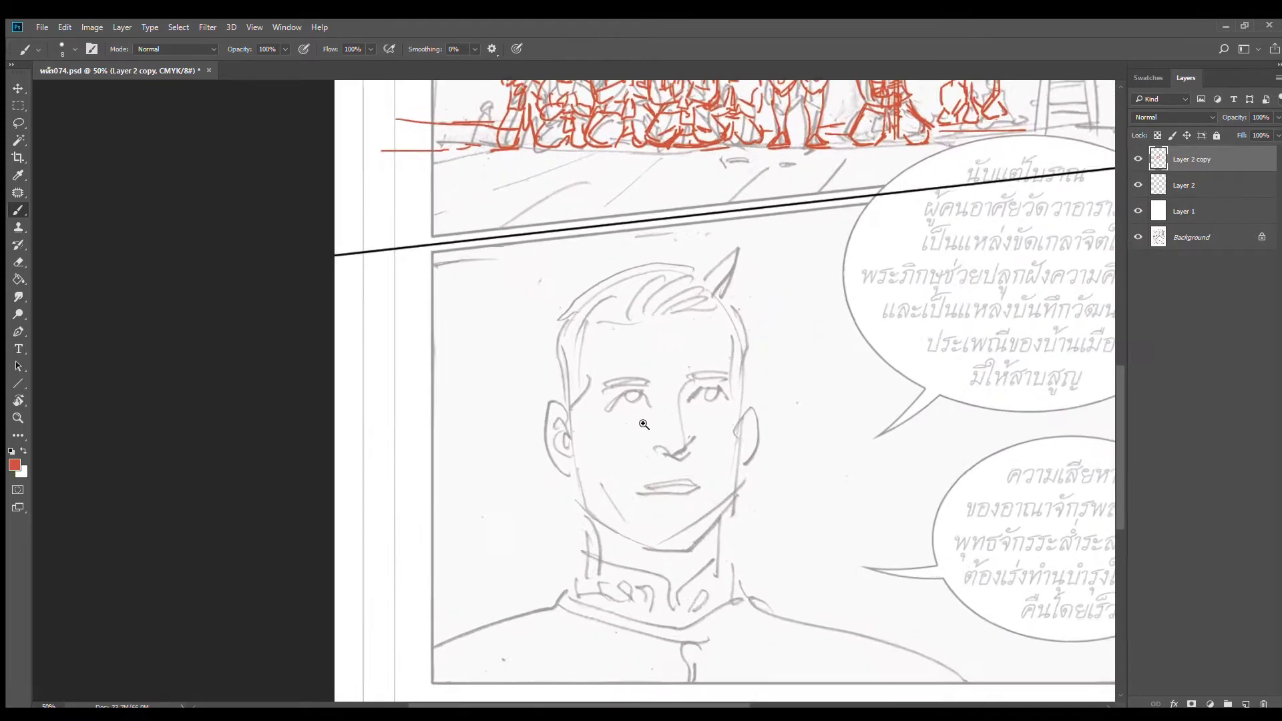
pyautogui.moveTo(736, 282)
pyautogui.mouseDown()
pyautogui.moveTo(760, 369)
pyautogui.moveTo(760, 325)
pyautogui.moveTo(757, 403)
pyautogui.mouseUp()
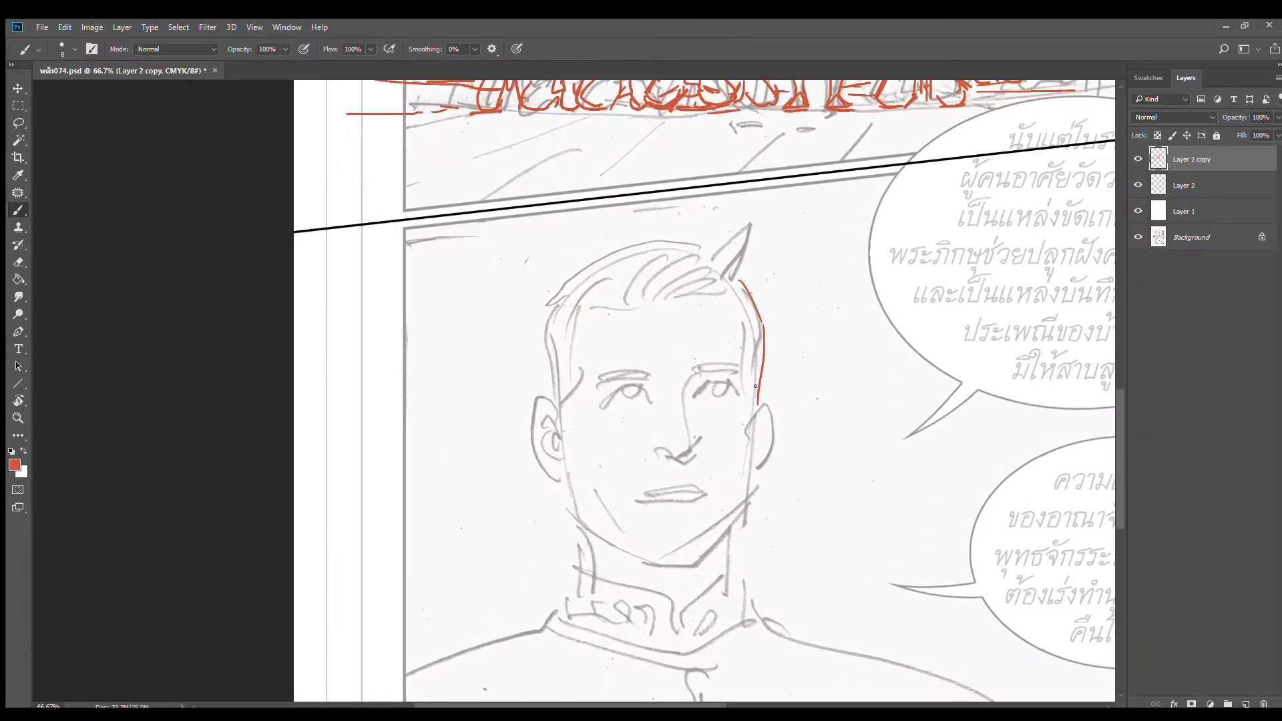
pyautogui.moveTo(548, 305); pyautogui.dragTo(555, 479)
pyautogui.moveTo(549, 402)
pyautogui.mouseDown()
pyautogui.moveTo(565, 539)
pyautogui.moveTo(650, 574)
pyautogui.mouseUp()
pyautogui.moveTo(579, 542); pyautogui.dragTo(647, 578)
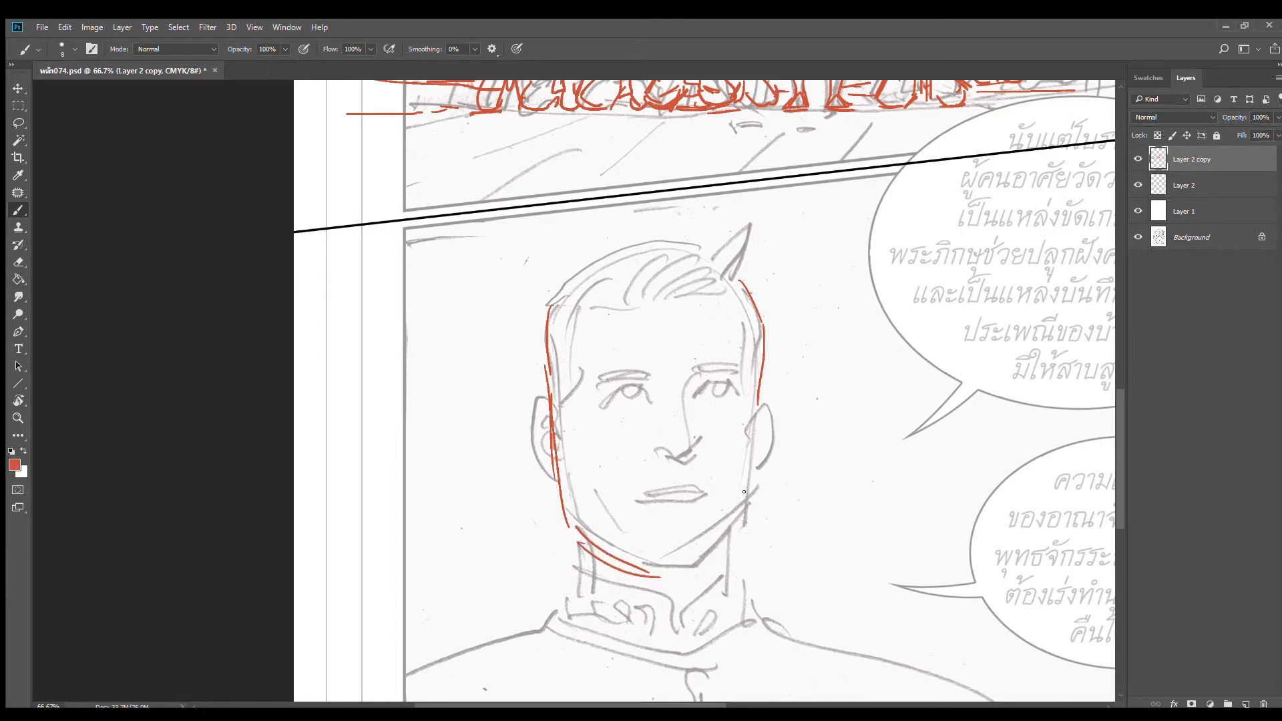
pyautogui.moveTo(755, 446); pyautogui.dragTo(748, 512)
pyautogui.moveTo(756, 419)
pyautogui.mouseDown()
pyautogui.moveTo(747, 516)
pyautogui.moveTo(695, 571)
pyautogui.mouseUp()
pyautogui.moveTo(747, 531); pyautogui.dragTo(687, 579)
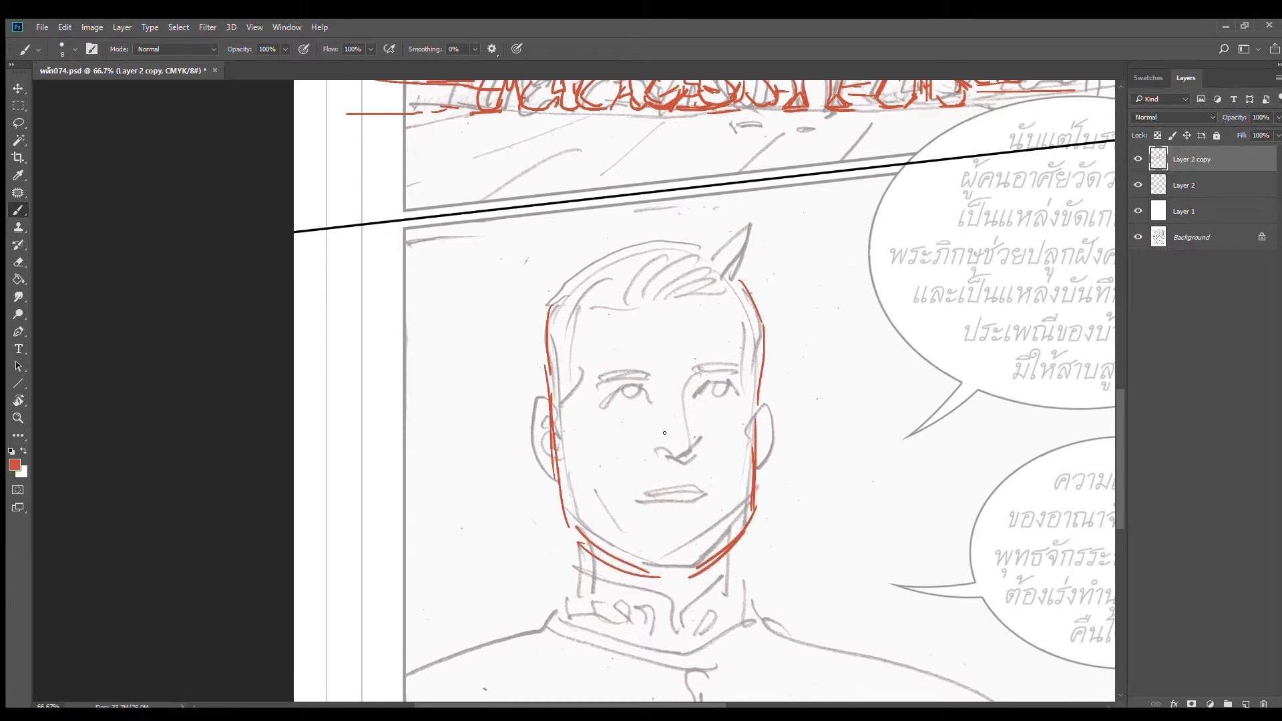
# Draw the close-up man's thick eyebrows, eyes, nose, mouth and chin line
pyautogui.moveTo(601, 371)
pyautogui.mouseDown()
pyautogui.moveTo(746, 359)
pyautogui.moveTo(747, 382)
pyautogui.mouseUp()
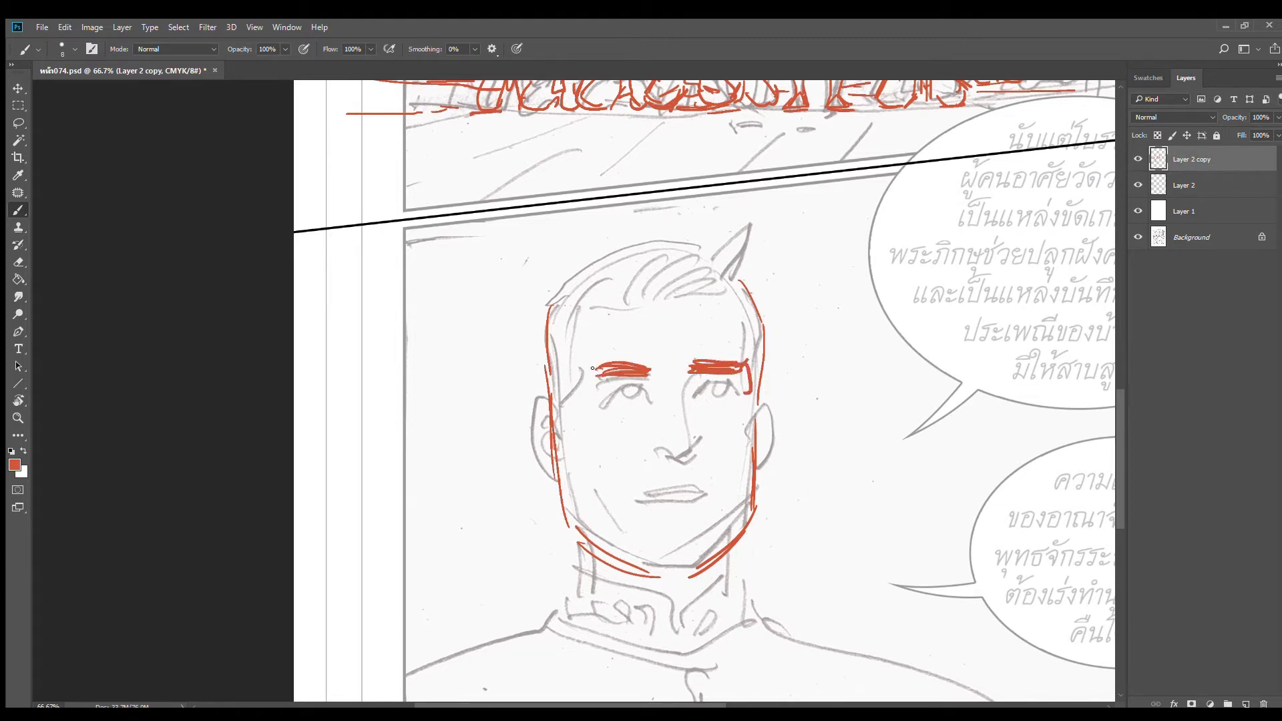
pyautogui.moveTo(593, 367)
pyautogui.mouseDown()
pyautogui.moveTo(594, 409)
pyautogui.moveTo(637, 392)
pyautogui.mouseUp()
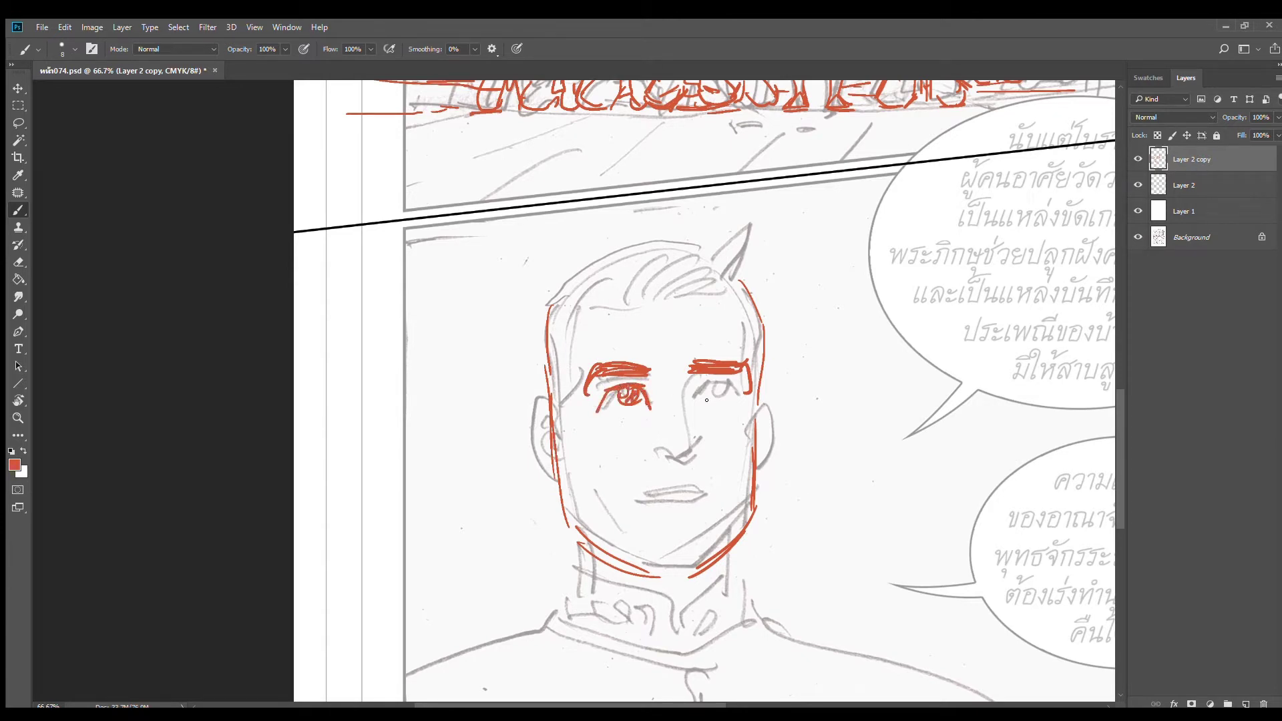
pyautogui.moveTo(691, 400)
pyautogui.mouseDown()
pyautogui.moveTo(736, 383)
pyautogui.moveTo(709, 385)
pyautogui.moveTo(719, 396)
pyautogui.mouseUp()
pyautogui.moveTo(647, 444); pyautogui.dragTo(657, 460)
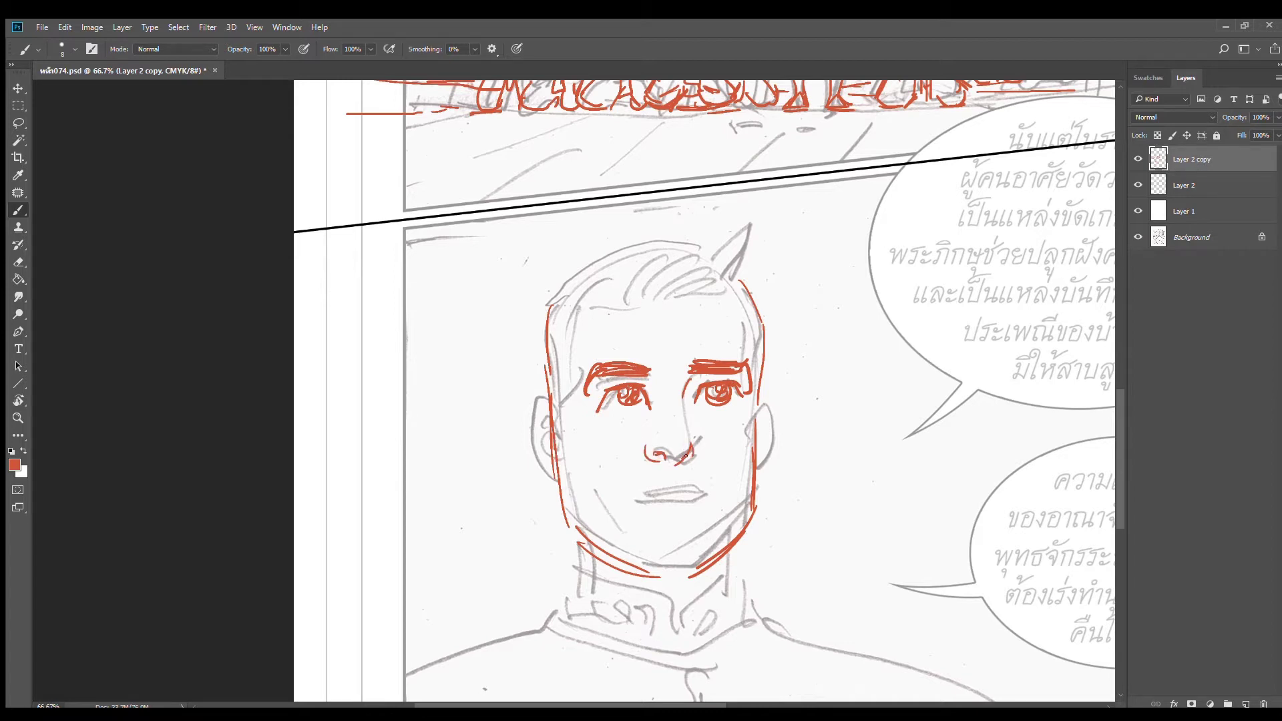
pyautogui.moveTo(650, 493); pyautogui.dragTo(701, 500)
pyautogui.moveTo(645, 557); pyautogui.dragTo(697, 542)
# Draw both ears of the close-up man with their inner folds
pyautogui.moveTo(545, 399)
pyautogui.mouseDown()
pyautogui.moveTo(525, 413)
pyautogui.moveTo(551, 484)
pyautogui.mouseUp()
pyautogui.moveTo(548, 400)
pyautogui.mouseDown()
pyautogui.moveTo(518, 415)
pyautogui.moveTo(550, 494)
pyautogui.mouseUp()
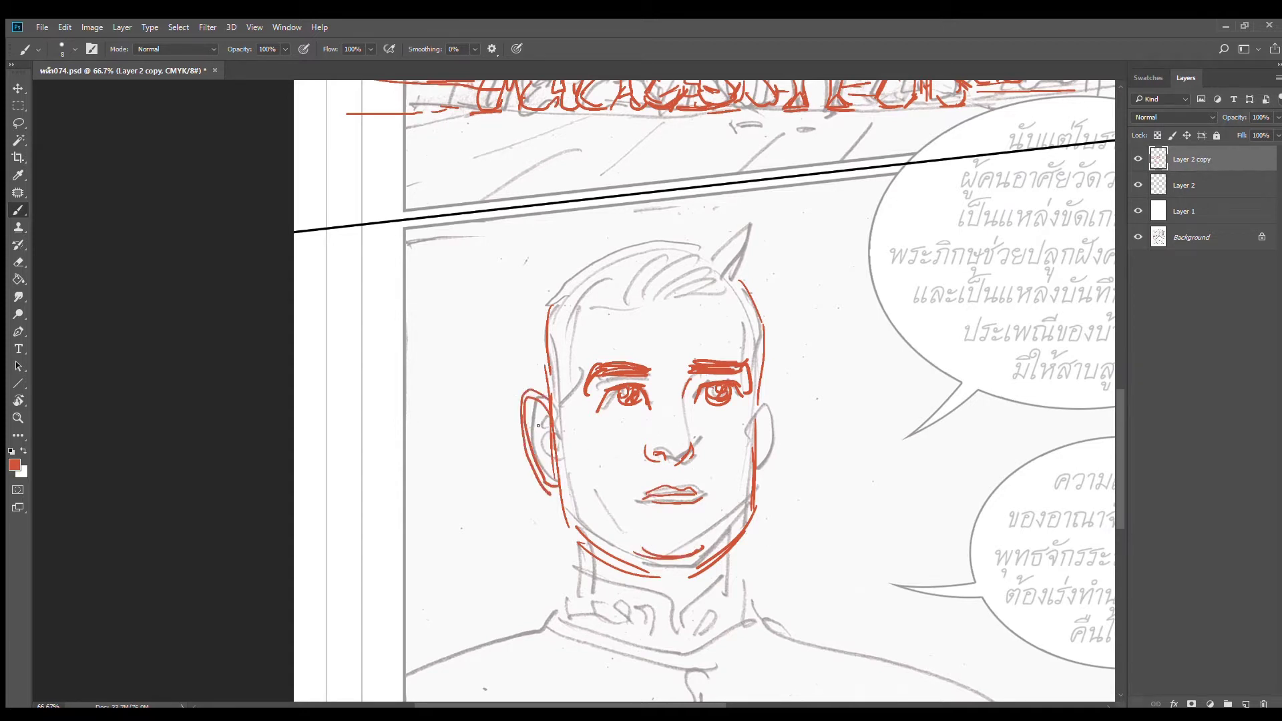
pyautogui.moveTo(536, 425); pyautogui.dragTo(549, 446)
pyautogui.moveTo(538, 410); pyautogui.dragTo(549, 455)
pyautogui.moveTo(755, 406)
pyautogui.mouseDown()
pyautogui.moveTo(779, 437)
pyautogui.moveTo(751, 475)
pyautogui.mouseUp()
pyautogui.moveTo(771, 412); pyautogui.dragTo(760, 449)
# Draw the curved hairline across the close-up man's forehead and the short hair along the sides of the head
pyautogui.moveTo(564, 310)
pyautogui.mouseDown()
pyautogui.moveTo(553, 408)
pyautogui.moveTo(757, 294)
pyautogui.mouseUp()
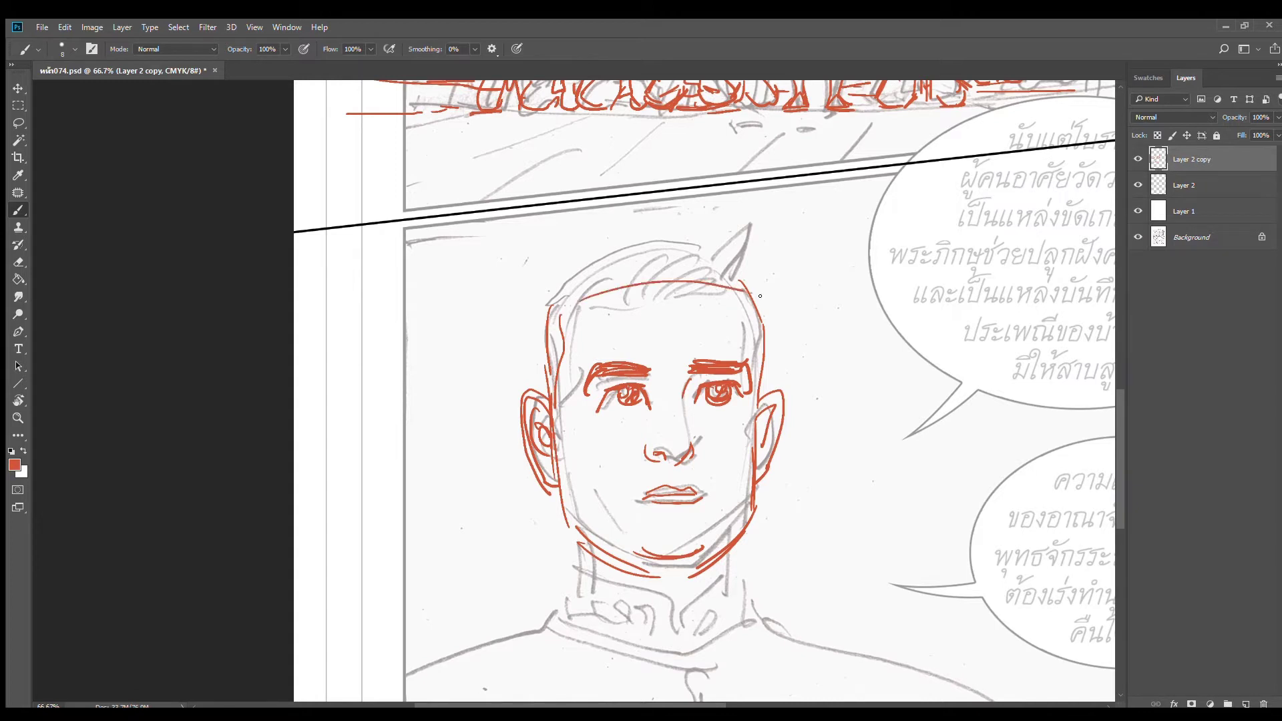
pyautogui.moveTo(589, 291)
pyautogui.mouseDown()
pyautogui.moveTo(737, 277)
pyautogui.moveTo(747, 386)
pyautogui.mouseUp()
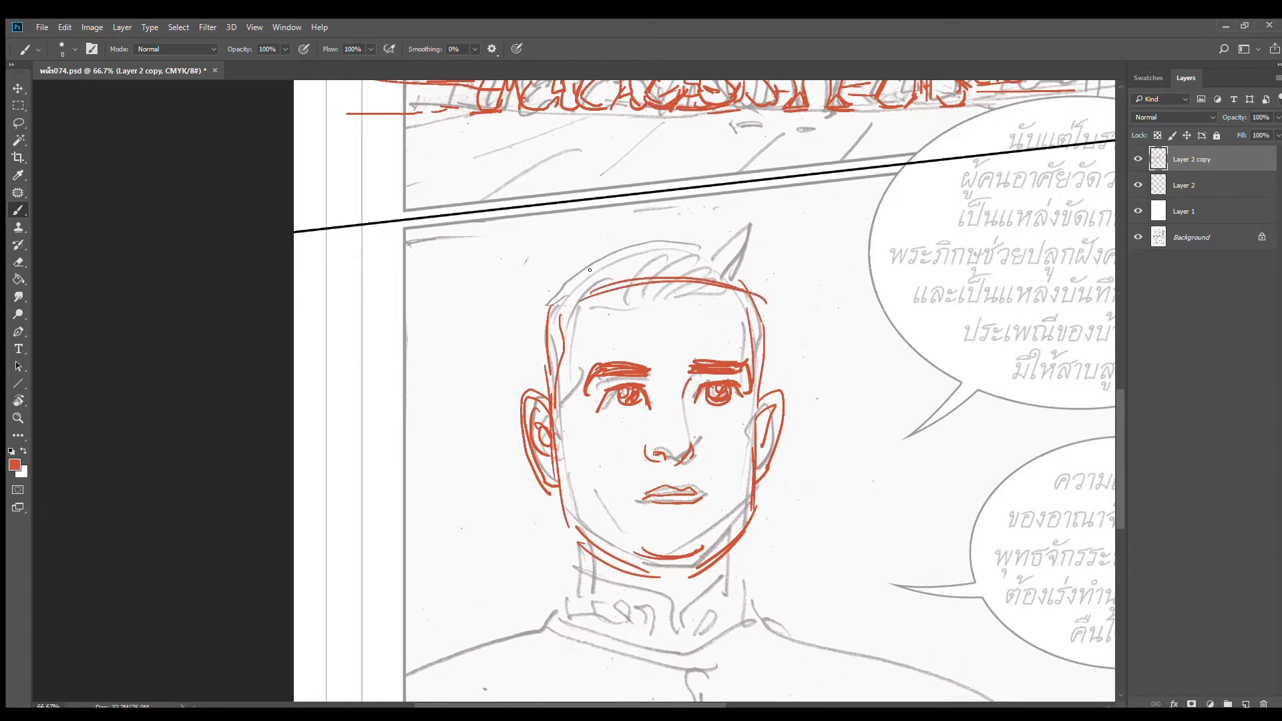
pyautogui.moveTo(573, 294); pyautogui.dragTo(665, 279)
pyautogui.moveTo(559, 303)
pyautogui.mouseDown()
pyautogui.moveTo(582, 286)
pyautogui.moveTo(556, 409)
pyautogui.mouseUp()
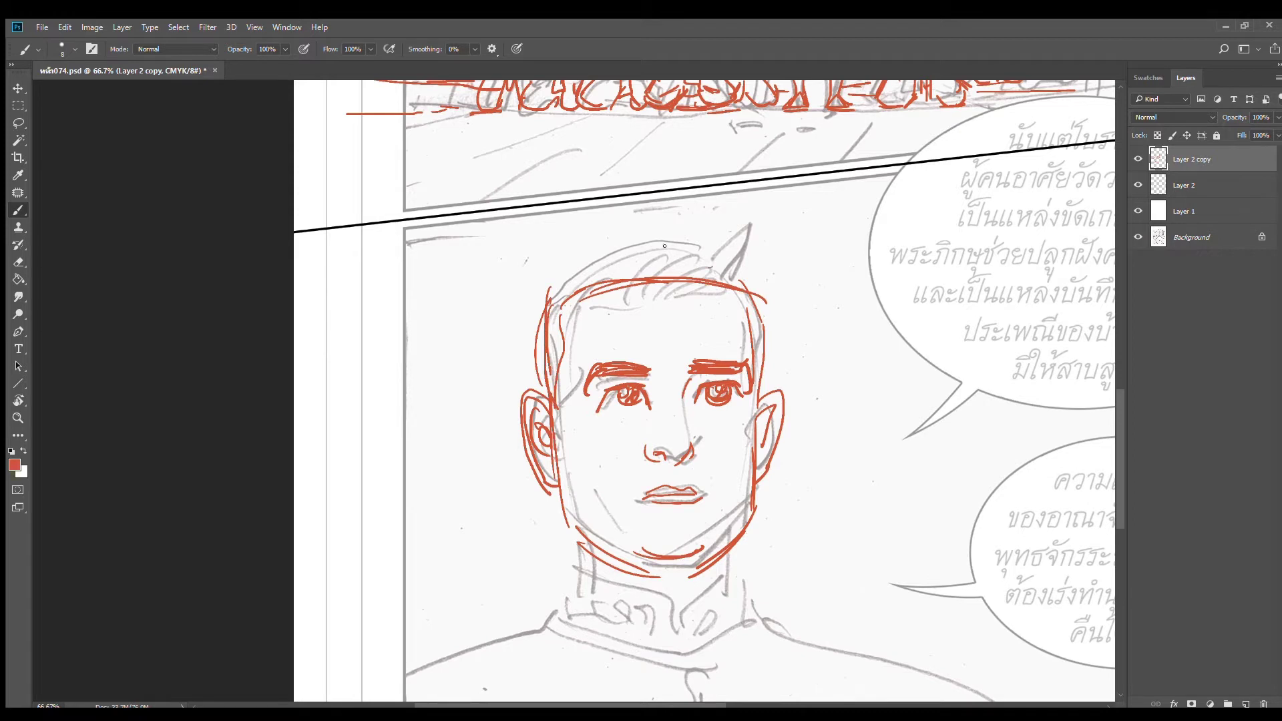
# Draw upright hair tufts rising from the hairline, including the pointed lock at one side
pyautogui.moveTo(661, 229)
pyautogui.mouseDown()
pyautogui.moveTo(666, 280)
pyautogui.moveTo(767, 198)
pyautogui.moveTo(756, 287)
pyautogui.mouseUp()
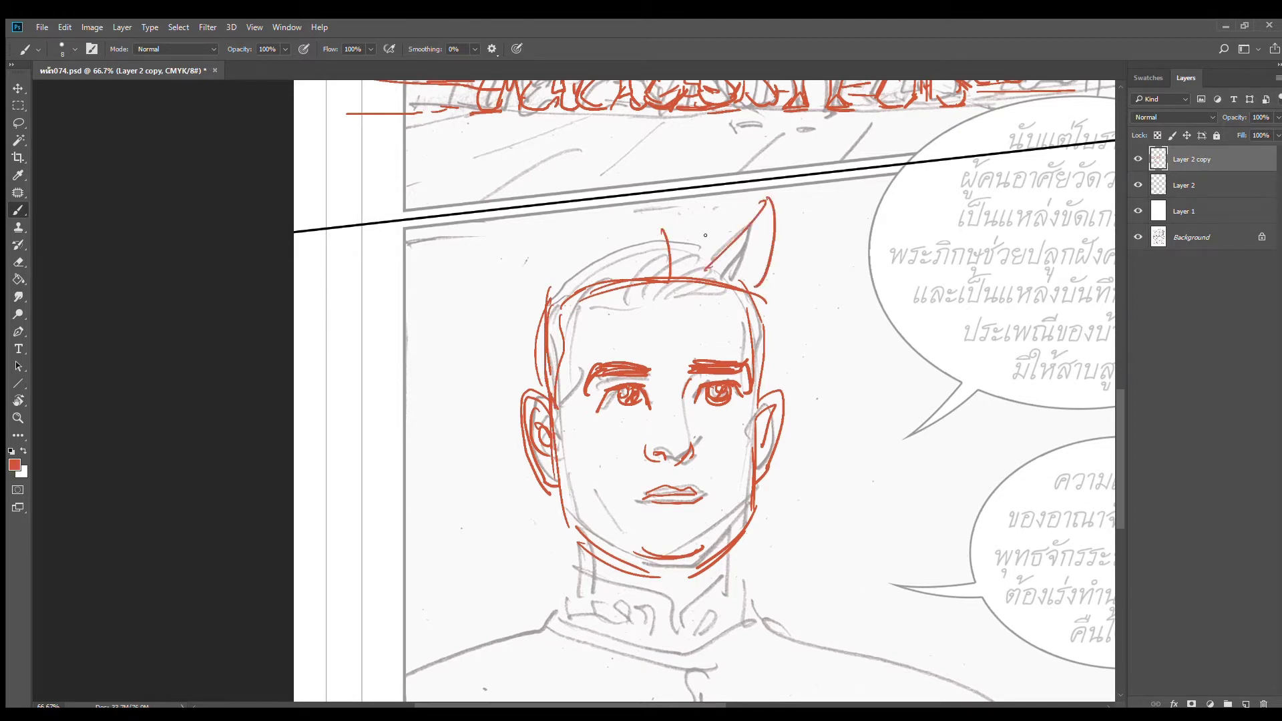
pyautogui.moveTo(689, 208)
pyautogui.mouseDown()
pyautogui.moveTo(677, 251)
pyautogui.moveTo(727, 227)
pyautogui.moveTo(687, 271)
pyautogui.mouseUp()
pyautogui.moveTo(733, 230); pyautogui.dragTo(679, 276)
pyautogui.moveTo(627, 215); pyautogui.dragTo(667, 235)
pyautogui.moveTo(587, 221); pyautogui.dragTo(653, 286)
pyautogui.moveTo(598, 220)
pyautogui.mouseDown()
pyautogui.moveTo(628, 284)
pyautogui.moveTo(604, 279)
pyautogui.moveTo(663, 276)
pyautogui.mouseUp()
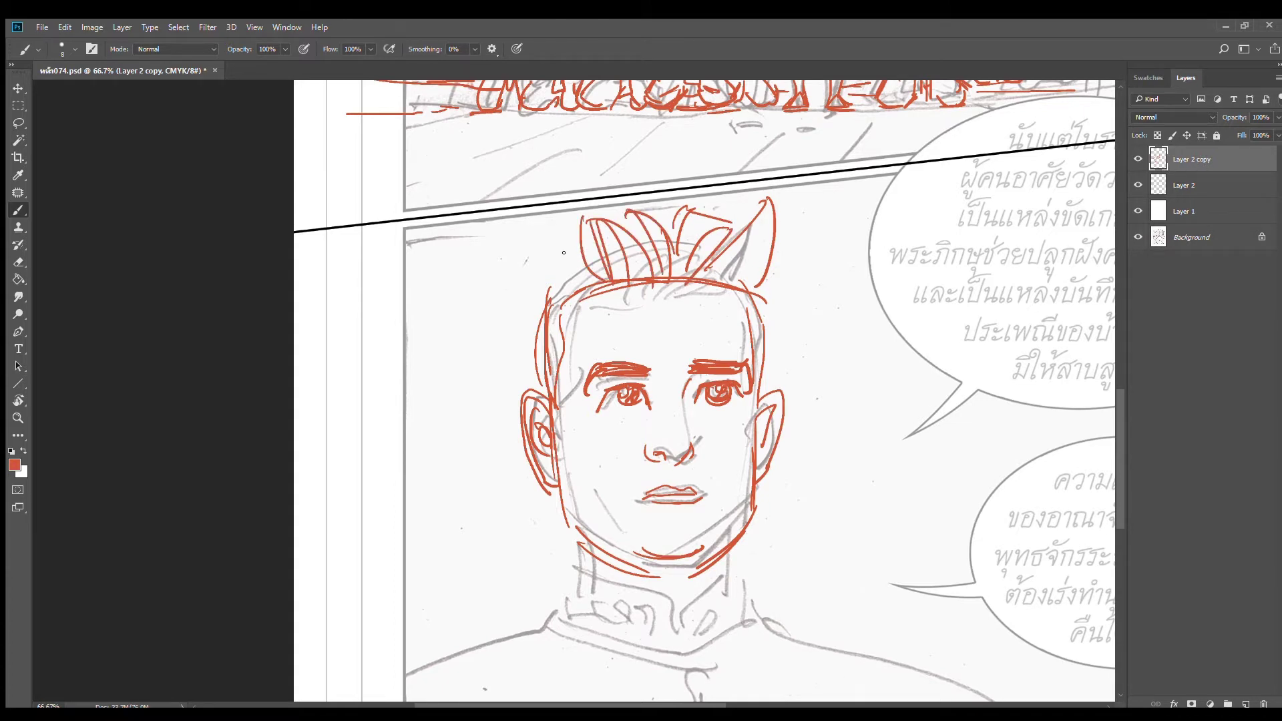
# Add curled locks at the sides, outline the top of the hair and thicken the side hair above the ear
pyautogui.moveTo(561, 225)
pyautogui.mouseDown()
pyautogui.moveTo(585, 285)
pyautogui.moveTo(554, 247)
pyautogui.moveTo(519, 253)
pyautogui.moveTo(557, 254)
pyautogui.moveTo(539, 270)
pyautogui.moveTo(552, 263)
pyautogui.moveTo(541, 297)
pyautogui.mouseUp()
pyautogui.moveTo(579, 262); pyautogui.dragTo(557, 303)
pyautogui.moveTo(546, 235); pyautogui.dragTo(598, 199)
pyautogui.moveTo(594, 208)
pyautogui.mouseDown()
pyautogui.moveTo(735, 200)
pyautogui.moveTo(696, 235)
pyautogui.moveTo(748, 214)
pyautogui.mouseUp()
pyautogui.moveTo(754, 213)
pyautogui.mouseDown()
pyautogui.moveTo(721, 250)
pyautogui.moveTo(777, 255)
pyautogui.moveTo(772, 237)
pyautogui.moveTo(788, 257)
pyautogui.mouseUp()
pyautogui.moveTo(788, 246); pyautogui.dragTo(770, 267)
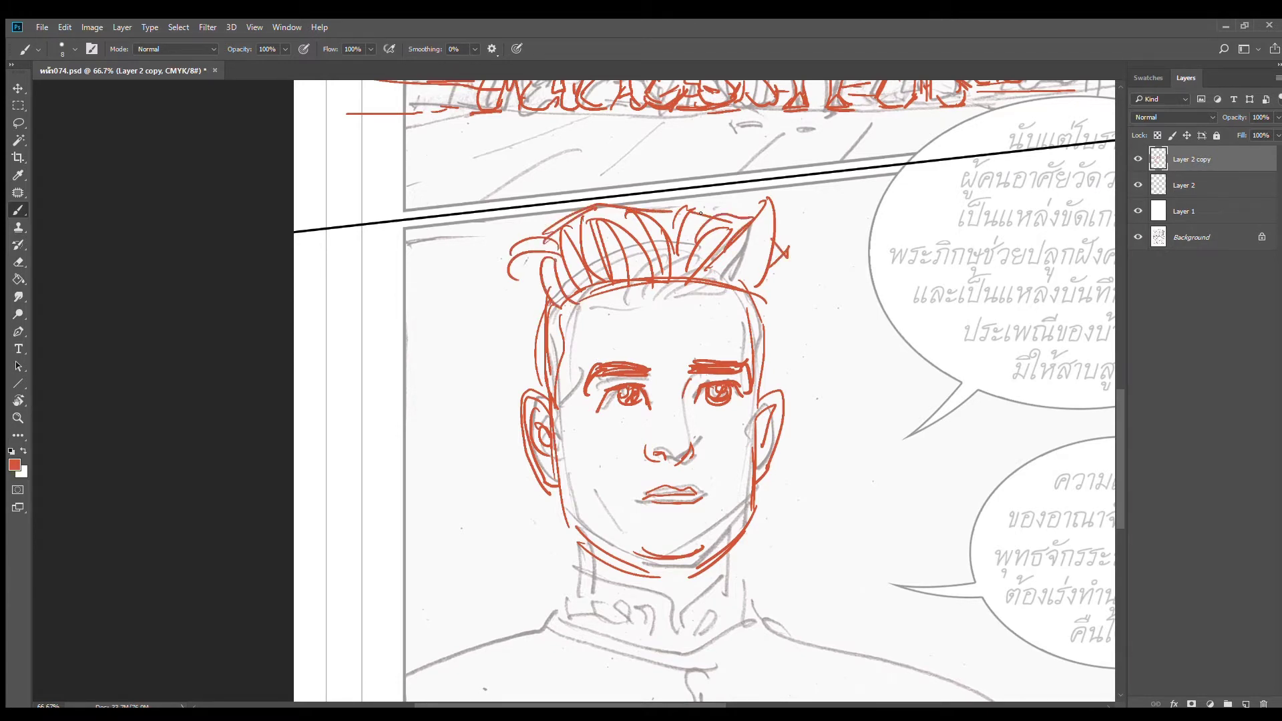
pyautogui.moveTo(688, 211); pyautogui.dragTo(754, 218)
pyautogui.moveTo(545, 295); pyautogui.dragTo(541, 385)
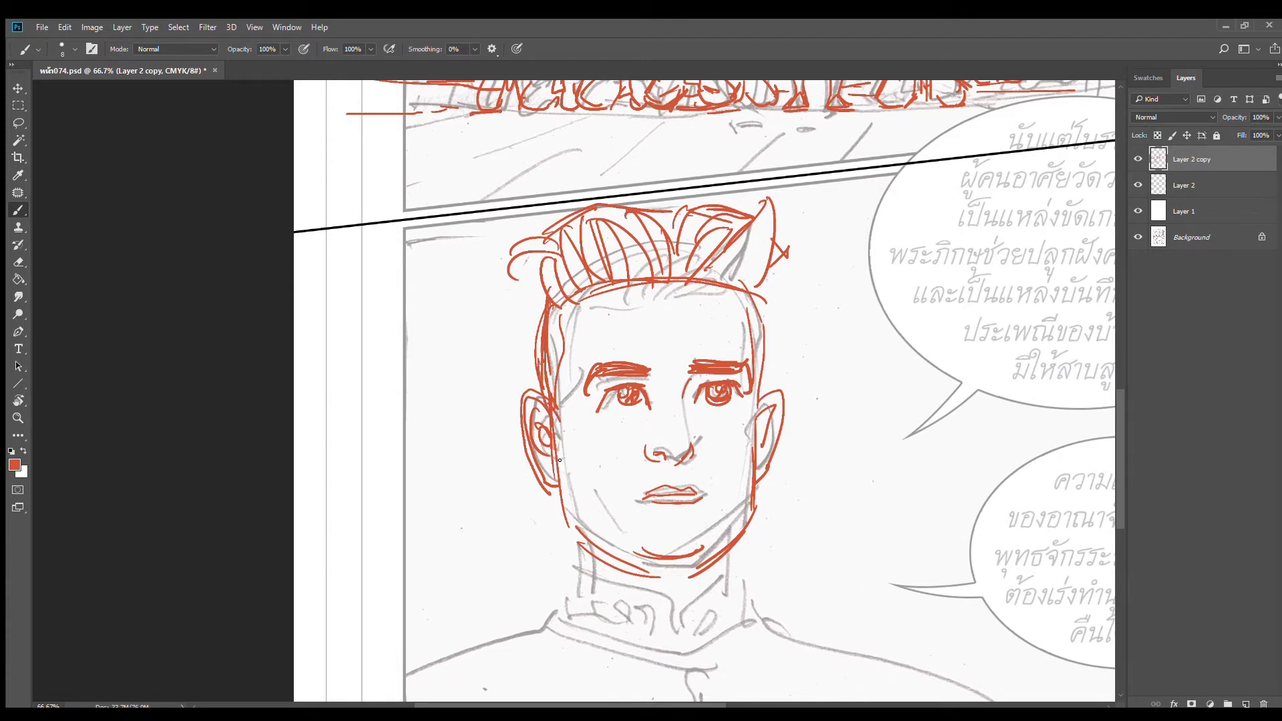
# Reinforce the jaw edge and draw the close-up man's neck and open standing collar
pyautogui.moveTo(563, 455); pyautogui.dragTo(567, 520)
pyautogui.moveTo(560, 500)
pyautogui.mouseDown()
pyautogui.moveTo(568, 546)
pyautogui.moveTo(652, 396)
pyautogui.moveTo(599, 446)
pyautogui.mouseUp()
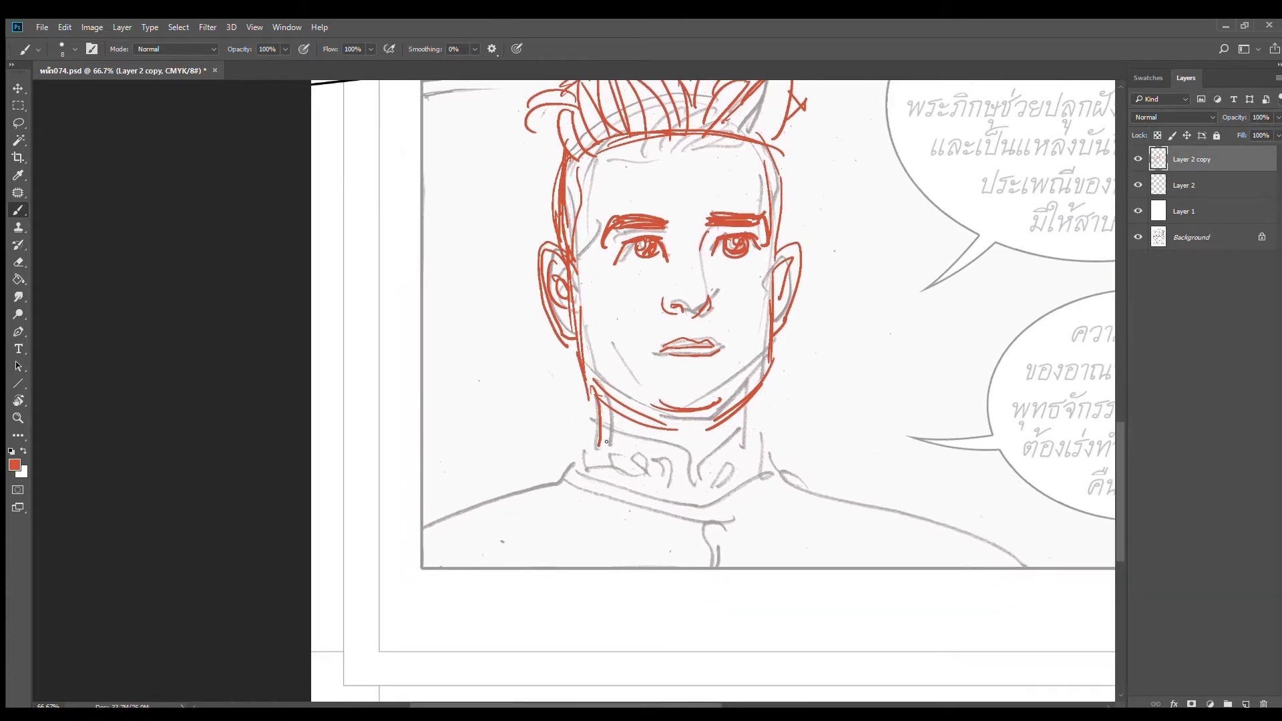
pyautogui.moveTo(755, 396); pyautogui.dragTo(753, 439)
pyautogui.moveTo(593, 390)
pyautogui.mouseDown()
pyautogui.moveTo(594, 444)
pyautogui.moveTo(685, 456)
pyautogui.moveTo(690, 519)
pyautogui.mouseUp()
pyautogui.moveTo(696, 461); pyautogui.dragTo(698, 518)
pyautogui.moveTo(707, 464); pyautogui.dragTo(779, 421)
pyautogui.moveTo(780, 419); pyautogui.dragTo(781, 478)
pyautogui.moveTo(572, 418); pyautogui.dragTo(564, 494)
pyautogui.moveTo(560, 445); pyautogui.dragTo(547, 496)
pyautogui.moveTo(549, 496)
pyautogui.mouseDown()
pyautogui.moveTo(693, 527)
pyautogui.moveTo(795, 497)
pyautogui.mouseUp()
# Complete the collar's side edge and draw both shoulder lines, extending them beyond the lower panel's border
pyautogui.scroll(-1, 637, 502)
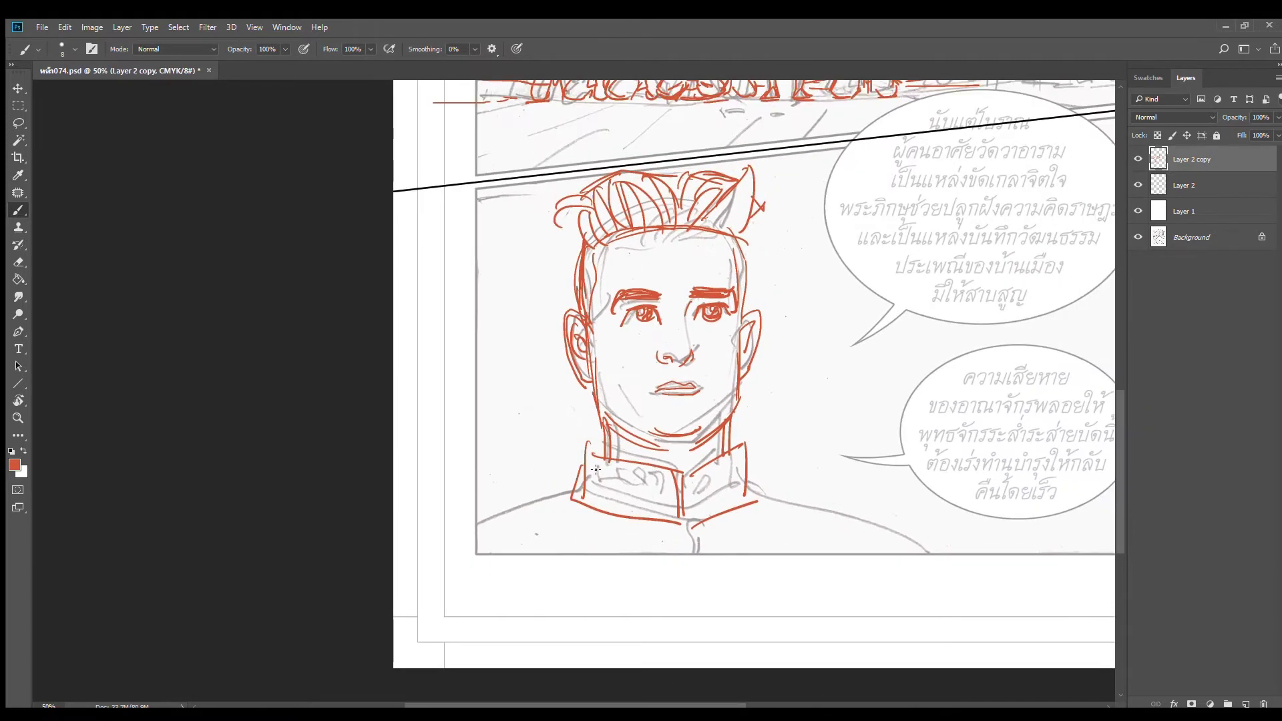
pyautogui.moveTo(594, 453)
pyautogui.mouseDown()
pyautogui.moveTo(587, 502)
pyautogui.moveTo(425, 562)
pyautogui.mouseUp()
pyautogui.moveTo(757, 500); pyautogui.dragTo(973, 549)
pyautogui.moveTo(753, 501)
pyautogui.mouseDown()
pyautogui.moveTo(933, 564)
pyautogui.moveTo(972, 642)
pyautogui.mouseUp()
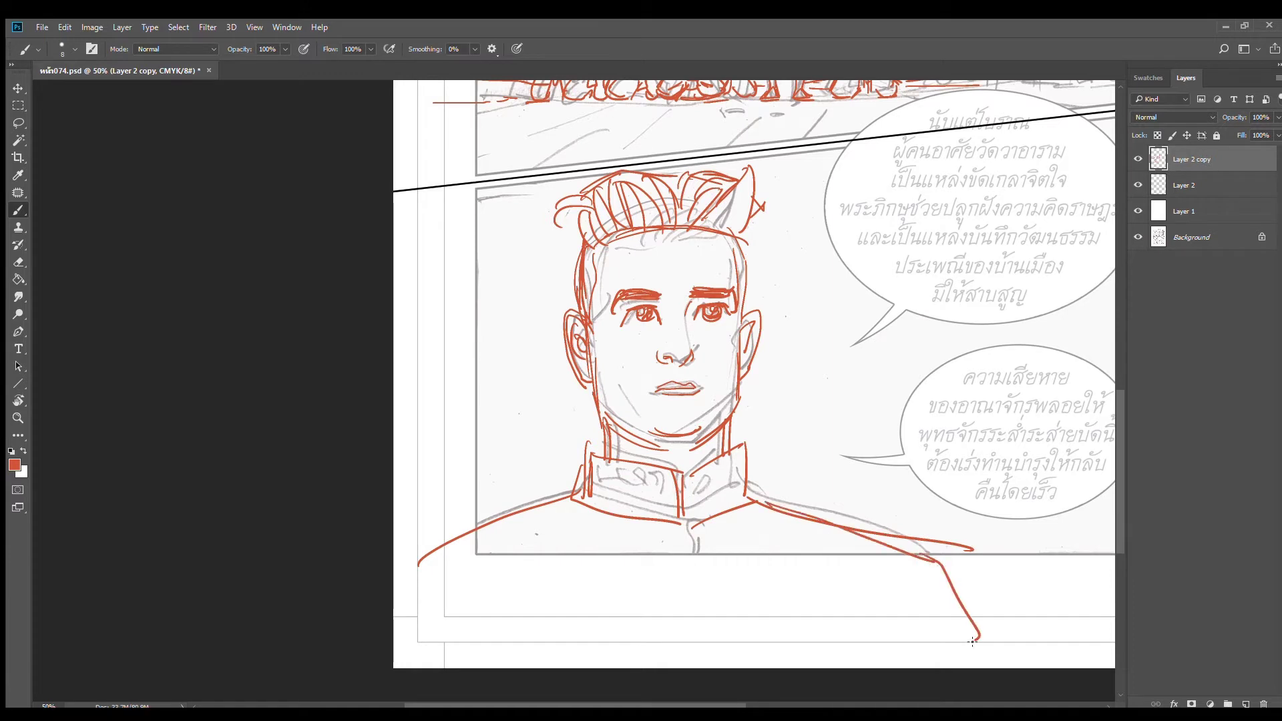
# Draw the close-up man's sleeve lines on both sides and the double front-opening line running below the panel
pyautogui.moveTo(921, 569); pyautogui.dragTo(954, 649)
pyautogui.moveTo(680, 539); pyautogui.dragTo(684, 668)
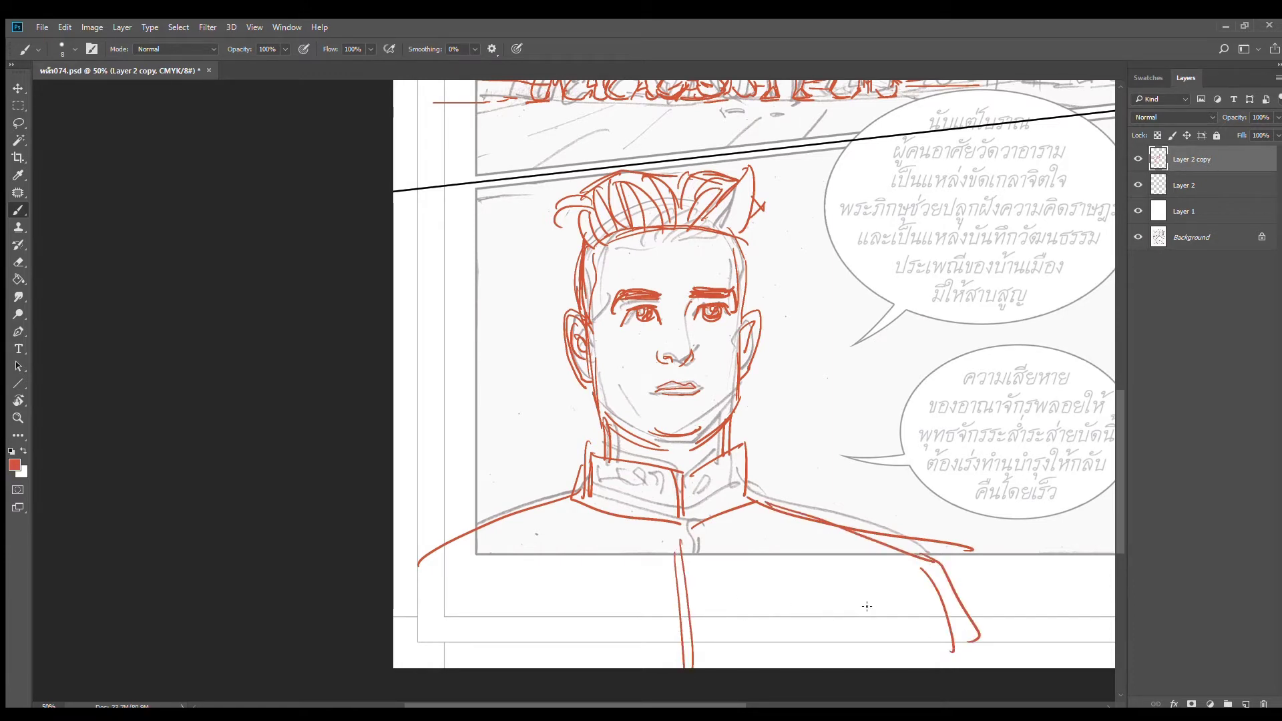
pyautogui.moveTo(892, 572); pyautogui.dragTo(878, 662)
pyautogui.moveTo(900, 597); pyautogui.dragTo(877, 663)
pyautogui.moveTo(436, 594); pyautogui.dragTo(463, 661)
# Lasso the close-up man, scale him to 92.65%, shift him slightly to fit the lower panel, and deselect
pyautogui.scroll(-5, 721, 523)
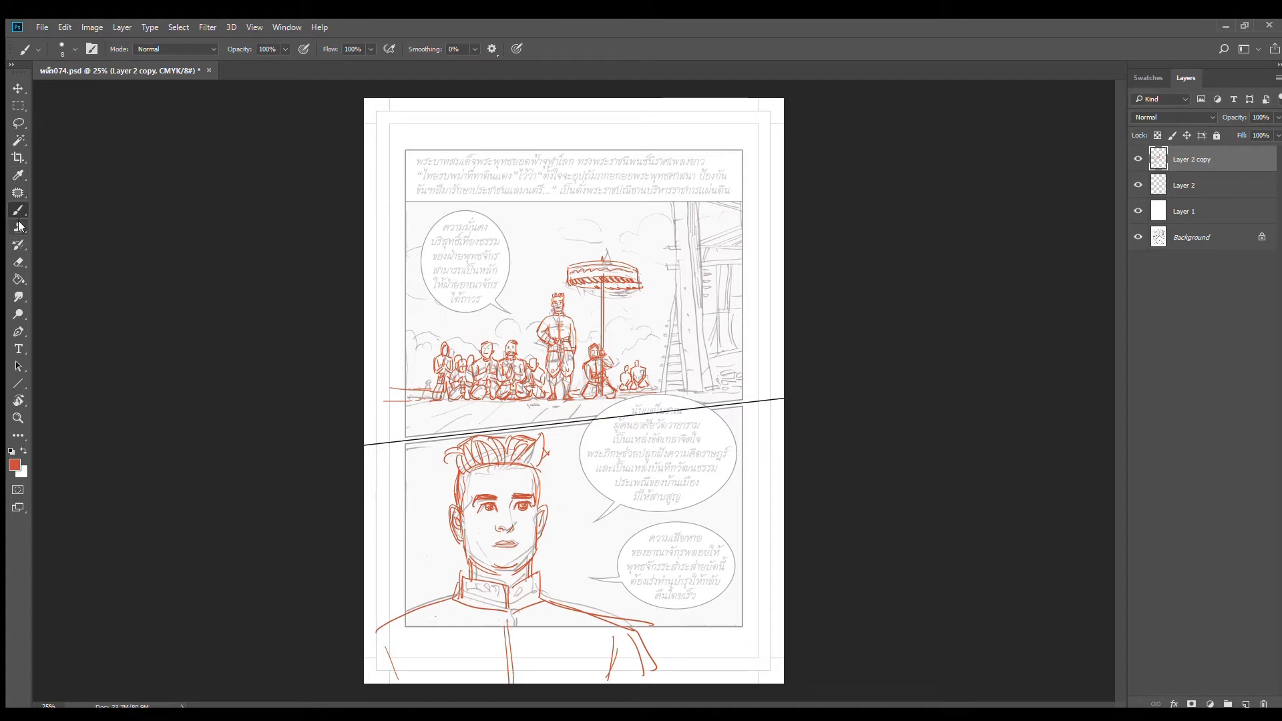
pyautogui.click(19, 123)
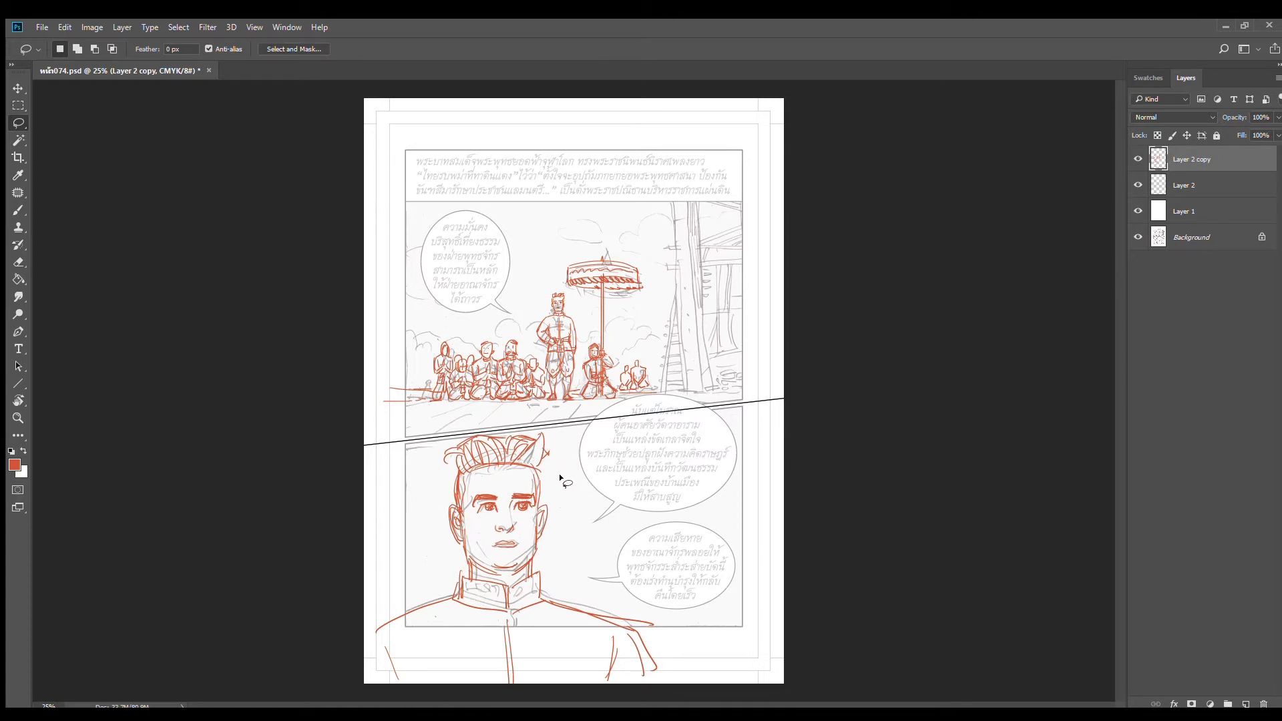
pyautogui.moveTo(579, 459)
pyautogui.mouseDown()
pyautogui.moveTo(461, 413)
pyautogui.moveTo(357, 703)
pyautogui.moveTo(688, 688)
pyautogui.moveTo(677, 587)
pyautogui.mouseUp()
pyautogui.hotkey('ctrl', 't')
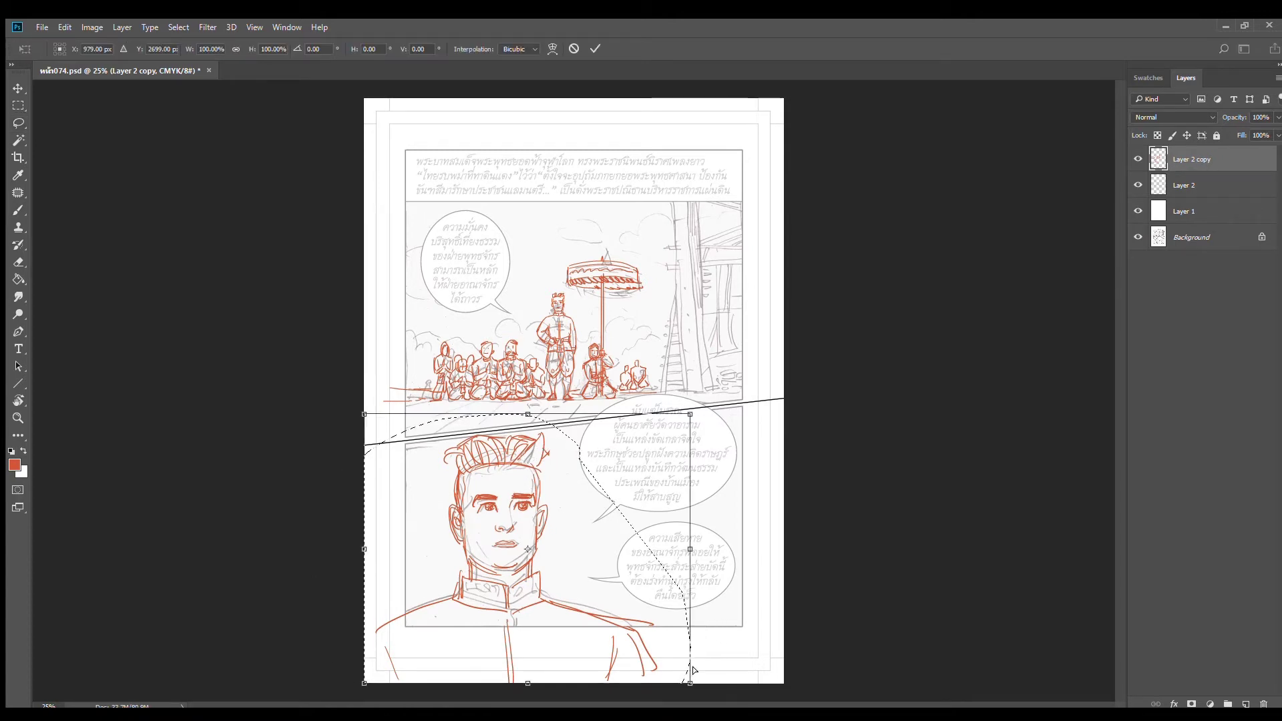
pyautogui.moveTo(690, 684); pyautogui.dragTo(668, 669)
pyautogui.moveTo(568, 601); pyautogui.dragTo(583, 609)
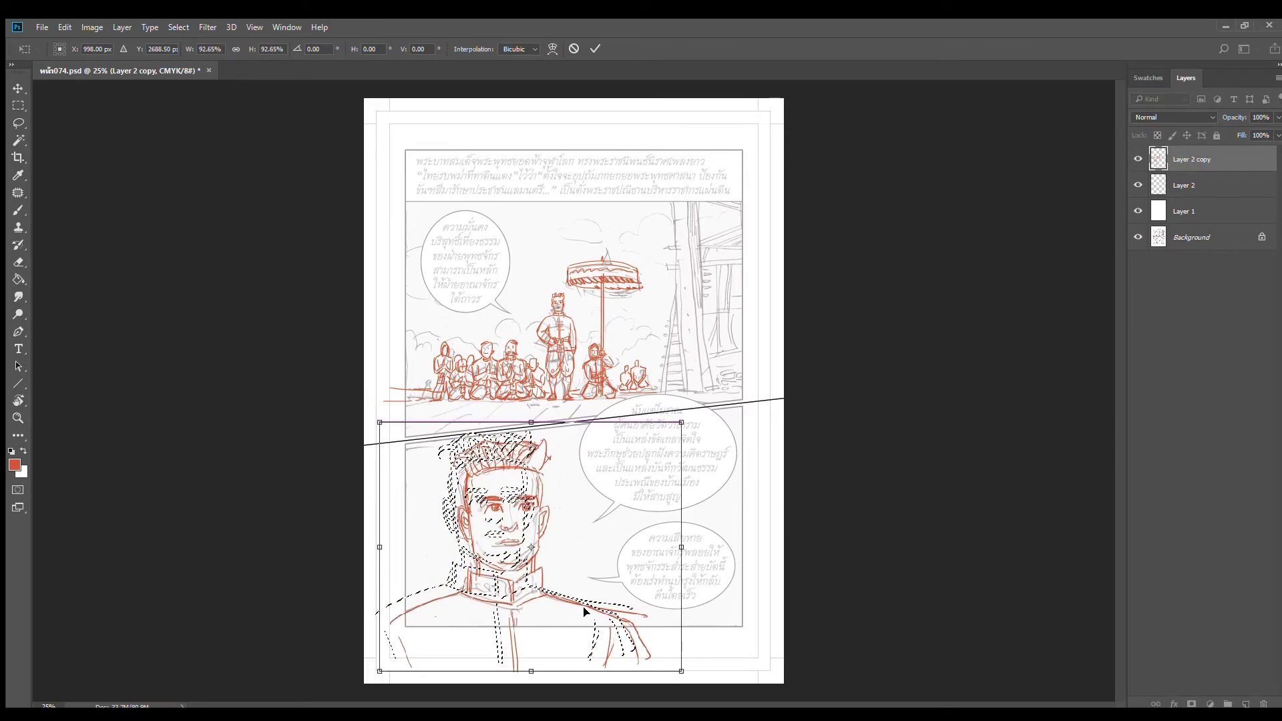
pyautogui.press('Return')
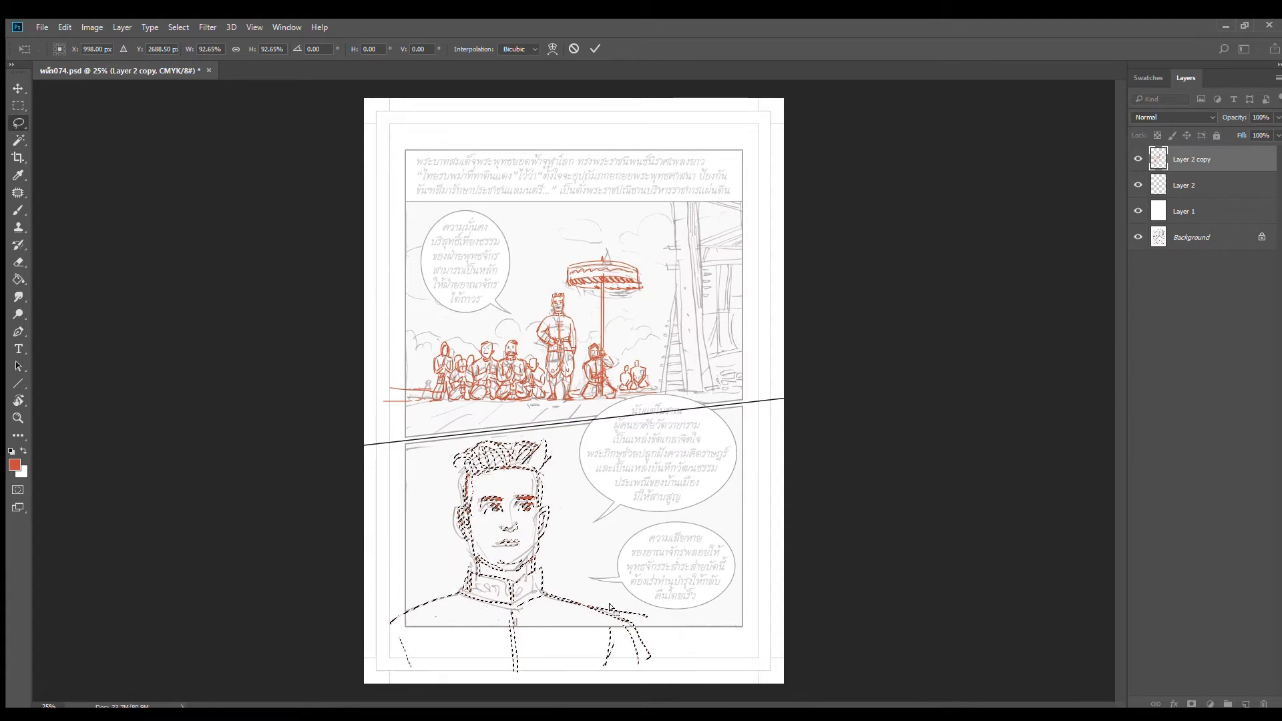
pyautogui.hotkey('ctrl', 'd')
# Extend the close-up man's sleeve lines from the shoulders down to the page's lower edge
pyautogui.press('b')
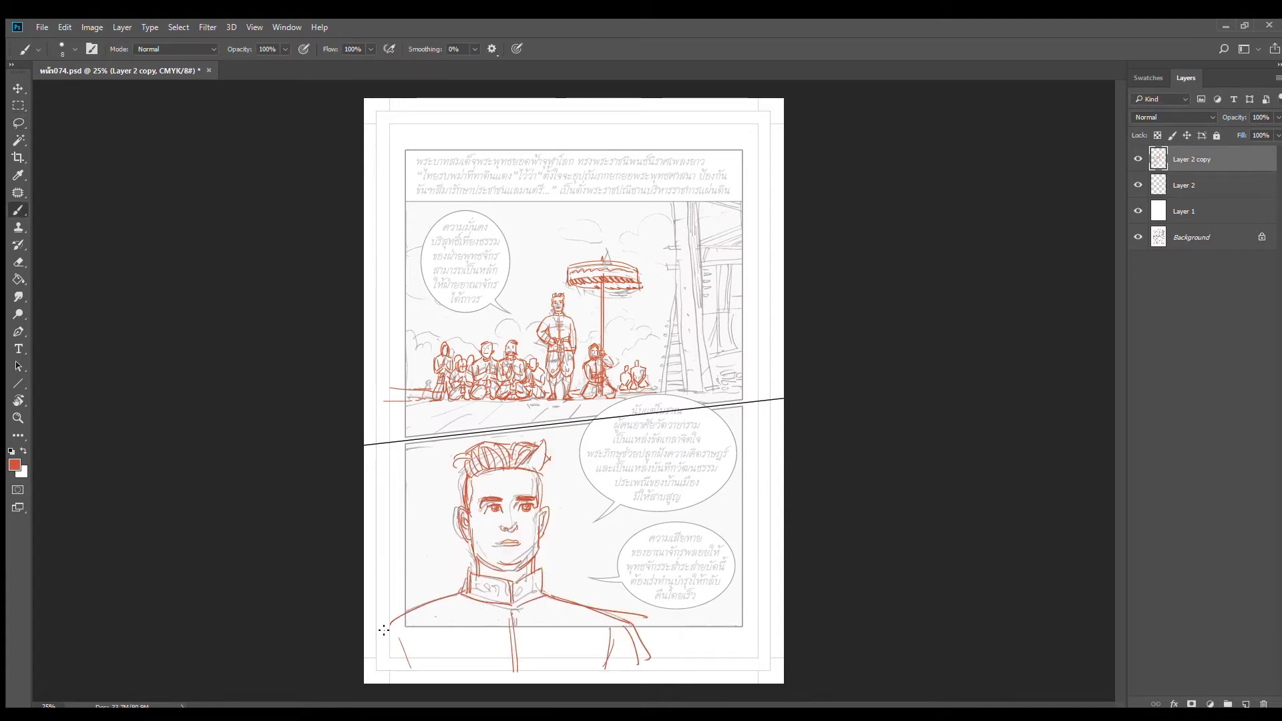
pyautogui.moveTo(384, 631); pyautogui.dragTo(368, 681)
pyautogui.moveTo(397, 639); pyautogui.dragTo(412, 682)
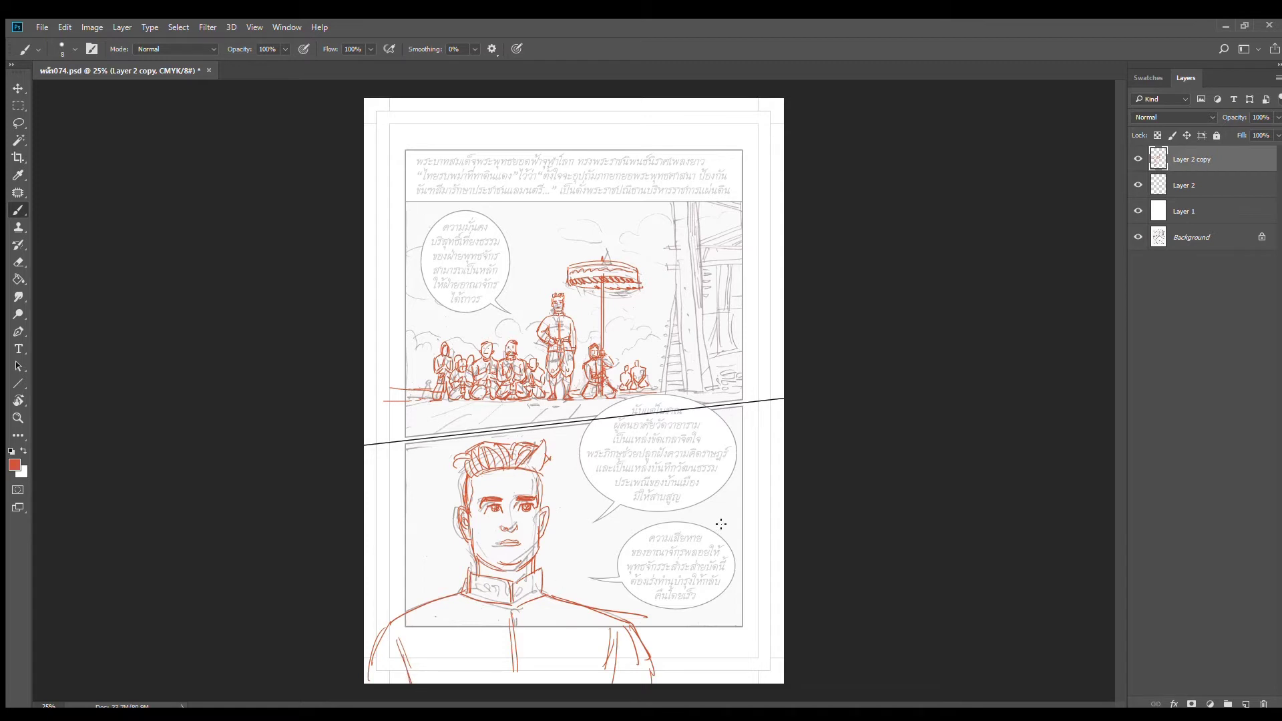
# Extend the upper panel's ground line toward both page edges and erase the stray strokes beside the kneeling group
pyautogui.moveTo(368, 397); pyautogui.dragTo(427, 400)
pyautogui.moveTo(593, 399); pyautogui.dragTo(713, 388)
pyautogui.press('e')
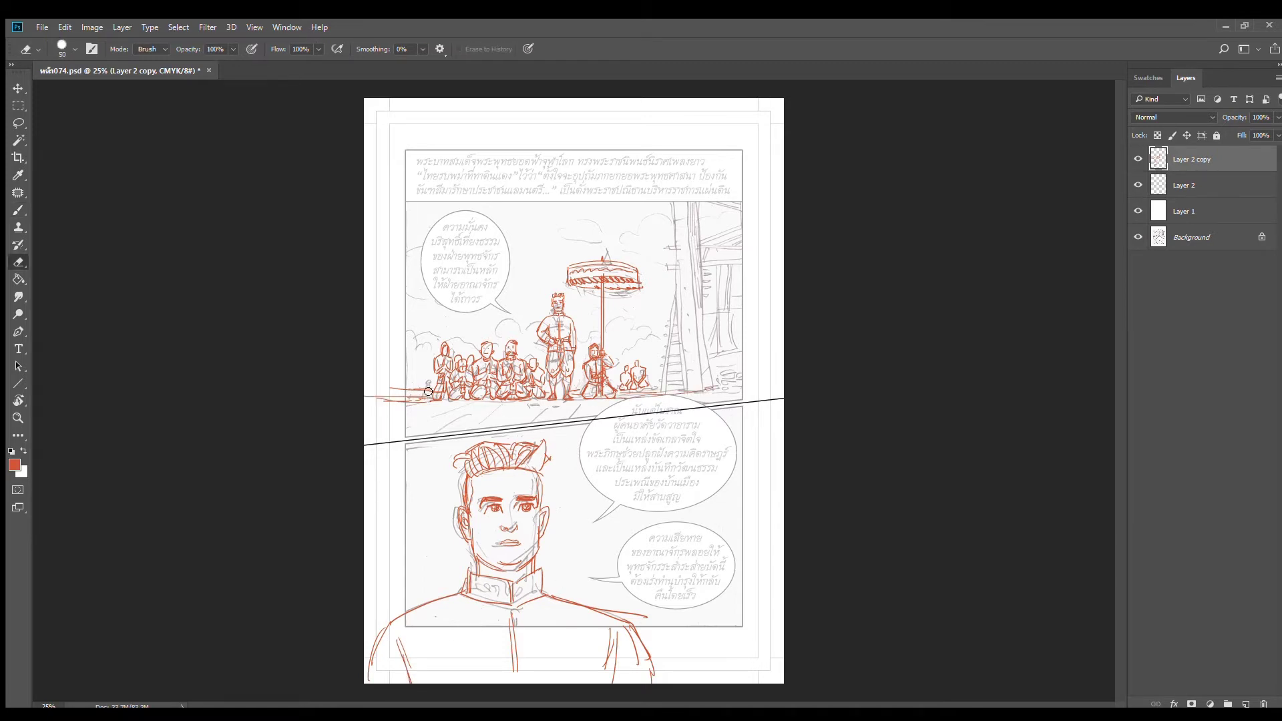
pyautogui.press('b')
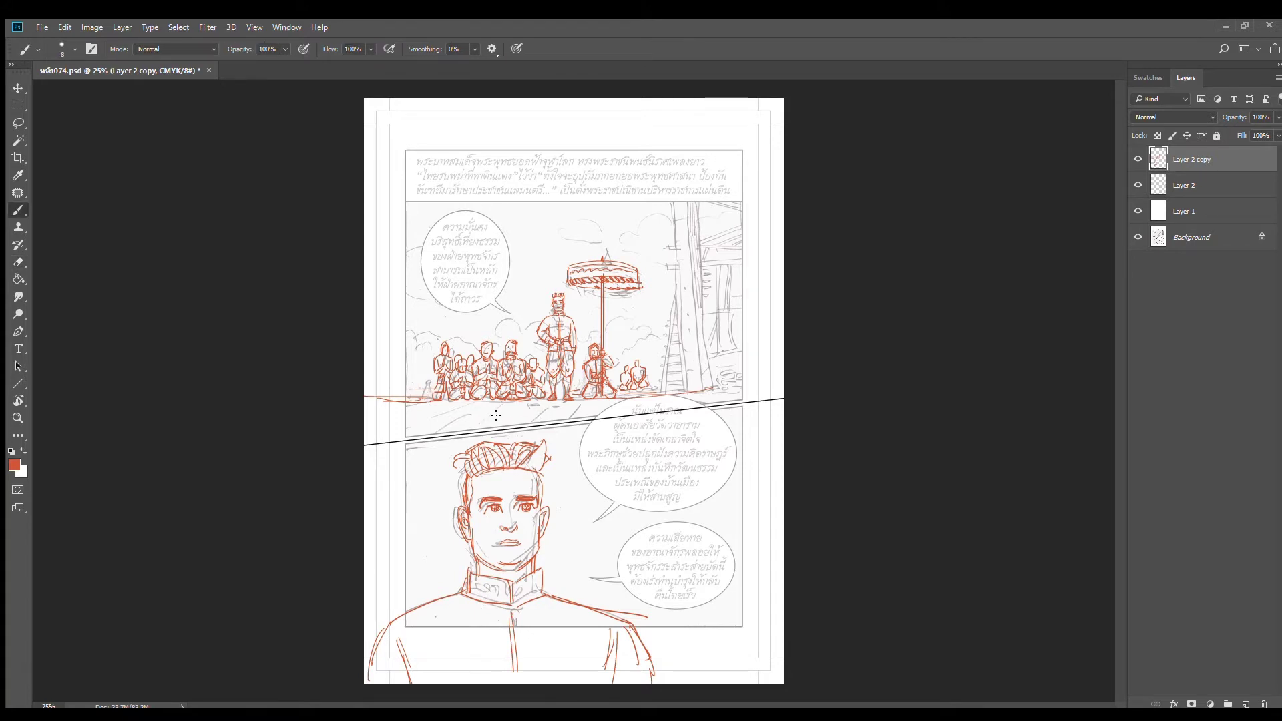
# Sketch slanting ground lines below the kneeling figures and extra strokes along the far end of the ground line
pyautogui.moveTo(467, 405); pyautogui.dragTo(362, 434)
pyautogui.moveTo(421, 403); pyautogui.dragTo(362, 416)
pyautogui.moveTo(661, 398)
pyautogui.mouseDown()
pyautogui.moveTo(741, 398)
pyautogui.moveTo(761, 383)
pyautogui.mouseUp()
pyautogui.moveTo(651, 397); pyautogui.dragTo(729, 383)
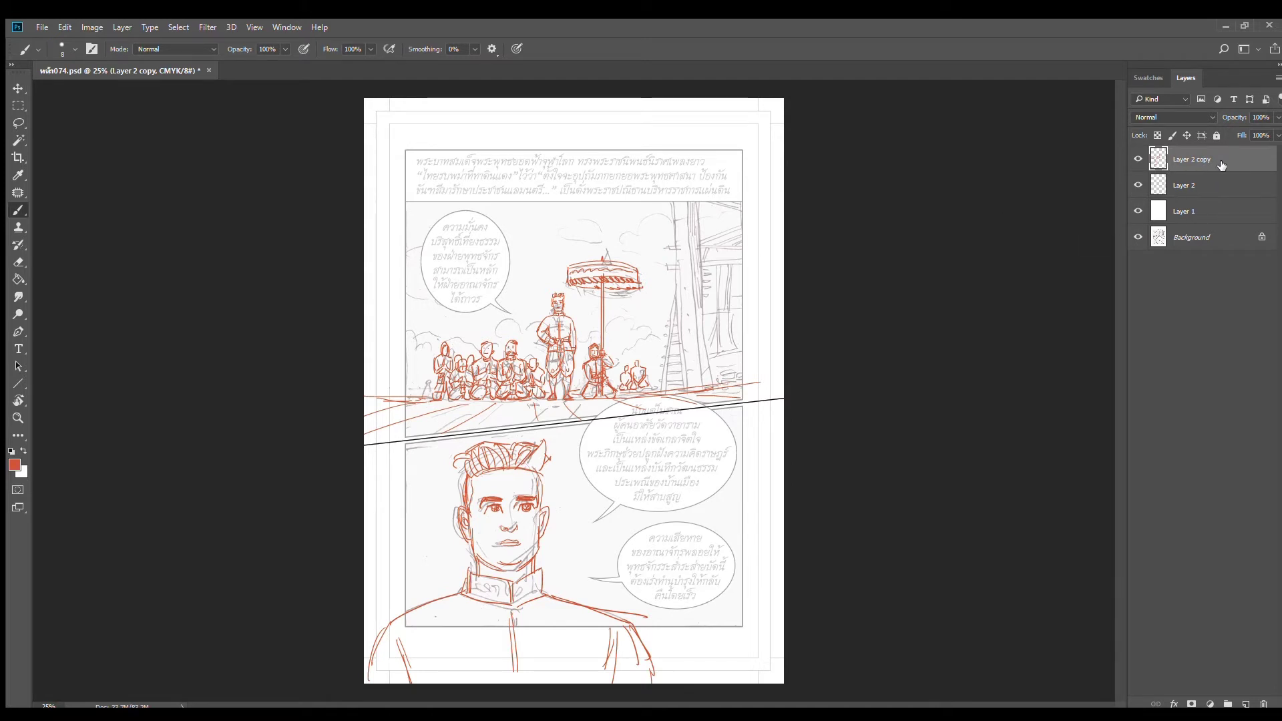
# Reset the drawing colours to the default black and white and add a new layer above the orange-red sketch
pyautogui.press('i')
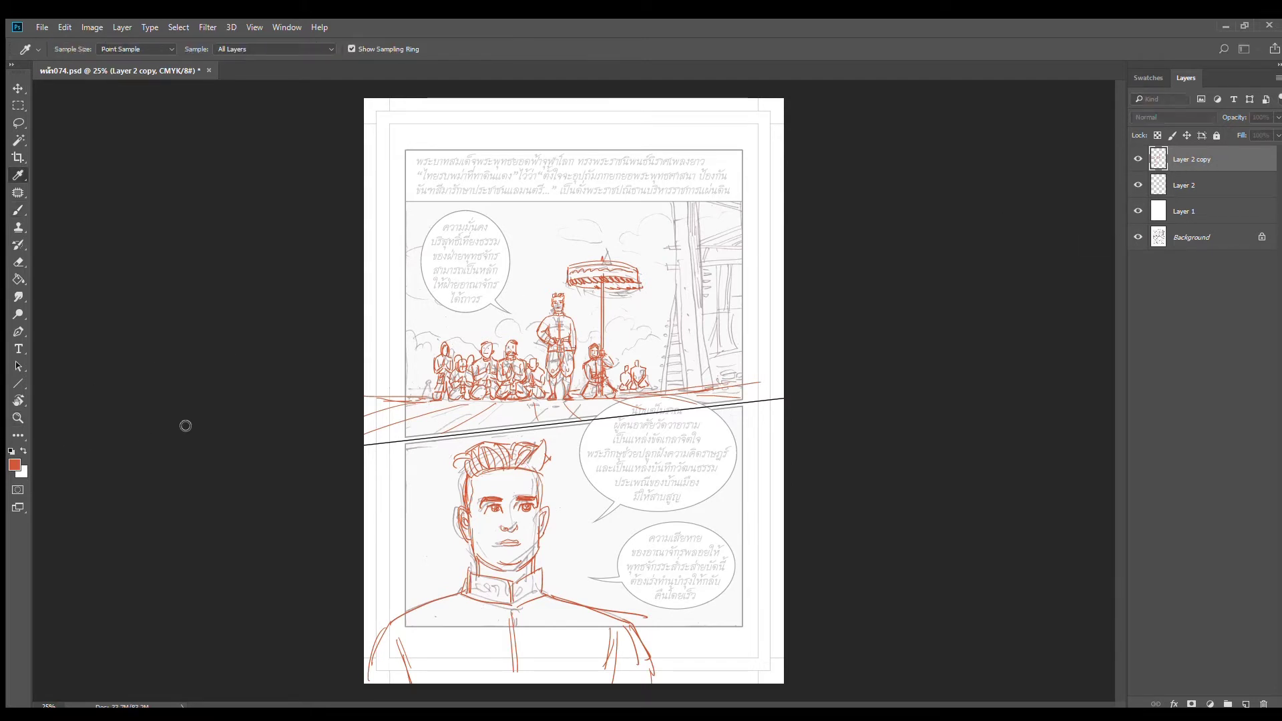
pyautogui.press('b')
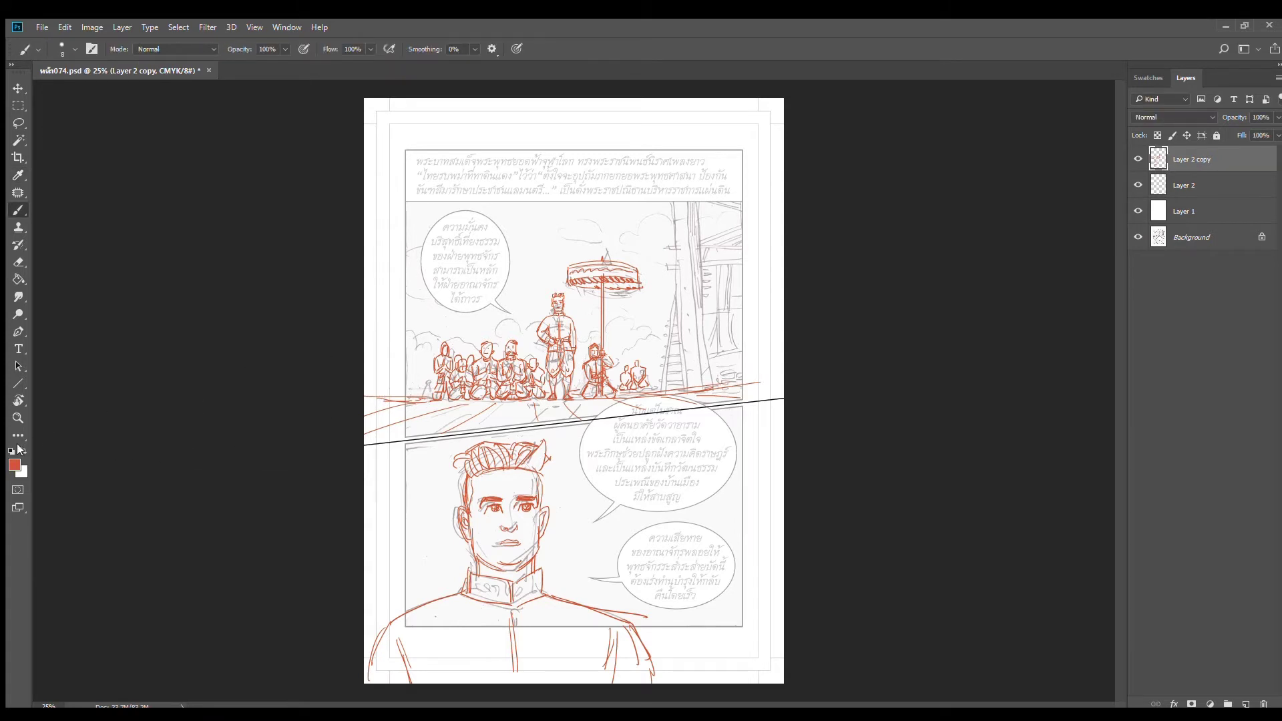
pyautogui.click(10, 452)
pyautogui.click(1246, 704)
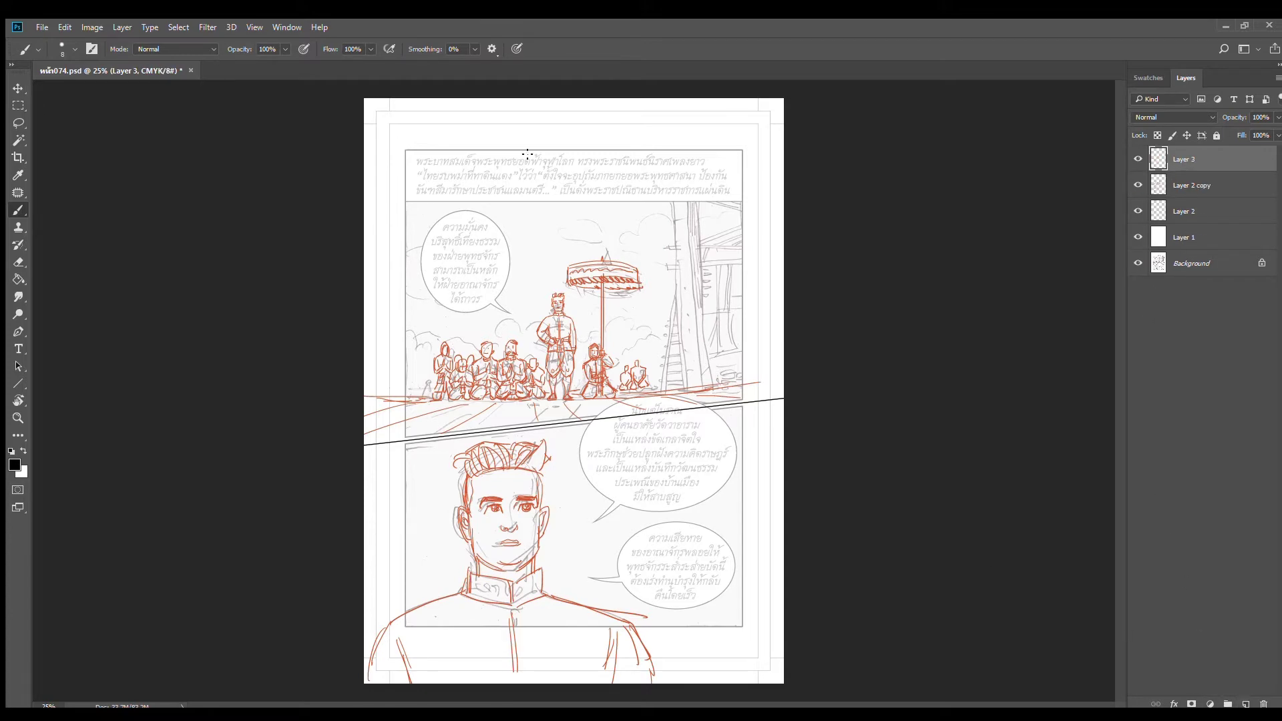
# Ink the standing man's jaw, chin and neck in black on the new layer
pyautogui.moveTo(555, 347); pyautogui.dragTo(611, 386)
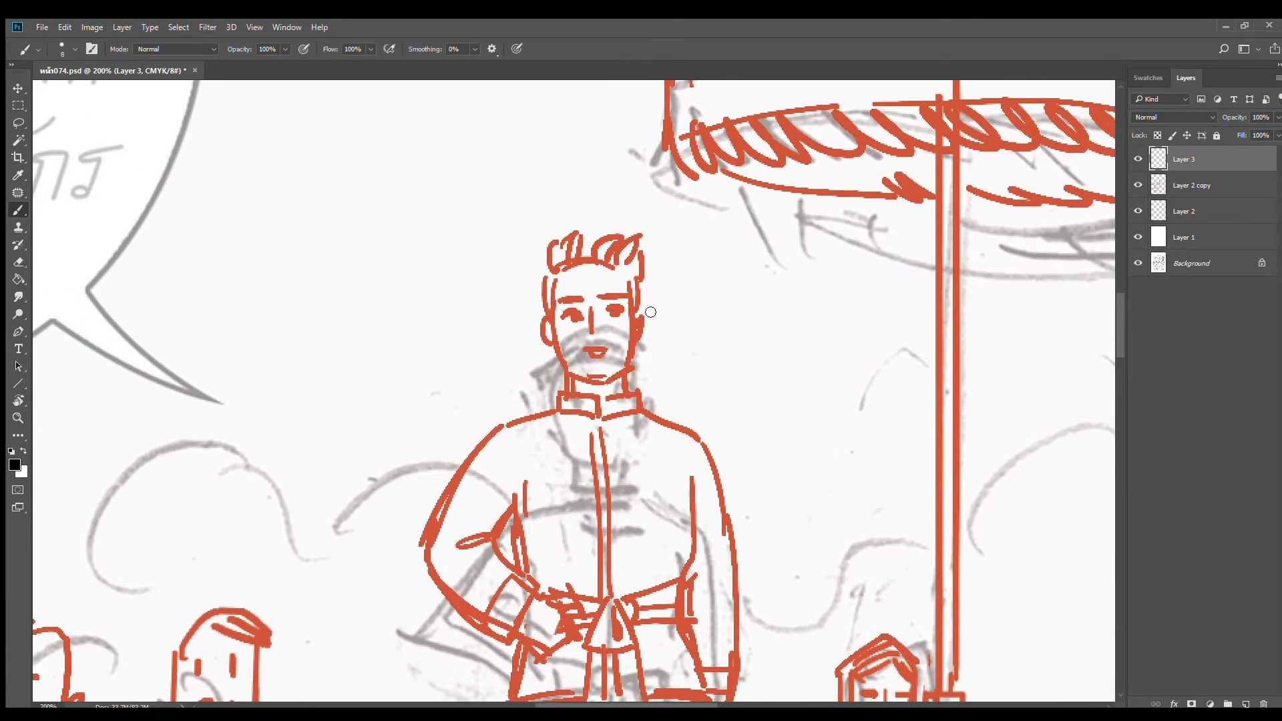
pyautogui.click(613, 338)
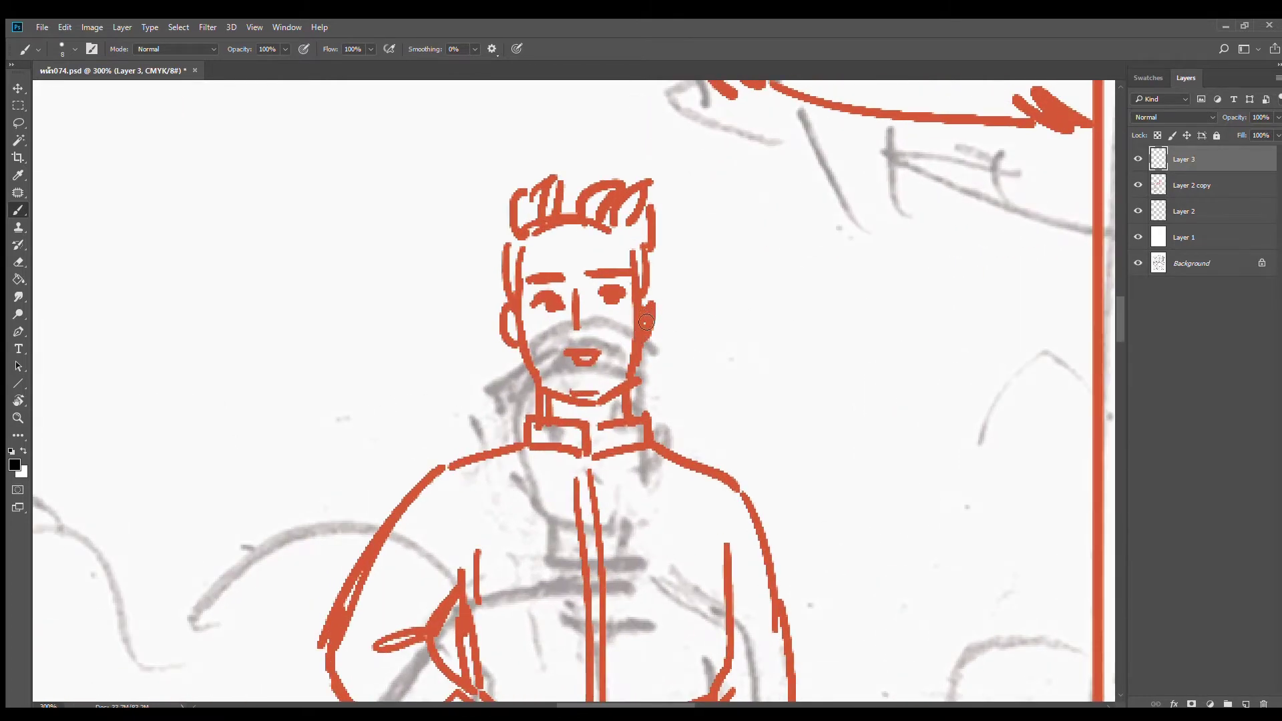
pyautogui.moveTo(642, 300); pyautogui.dragTo(628, 381)
pyautogui.moveTo(519, 312)
pyautogui.mouseDown()
pyautogui.moveTo(530, 366)
pyautogui.moveTo(573, 400)
pyautogui.moveTo(611, 395)
pyautogui.moveTo(603, 383)
pyautogui.moveTo(595, 400)
pyautogui.moveTo(632, 419)
pyautogui.mouseUp()
pyautogui.hotkey('ctrl', 'z')
pyautogui.moveTo(538, 382); pyautogui.dragTo(540, 413)
pyautogui.hotkey('ctrl', 'z')
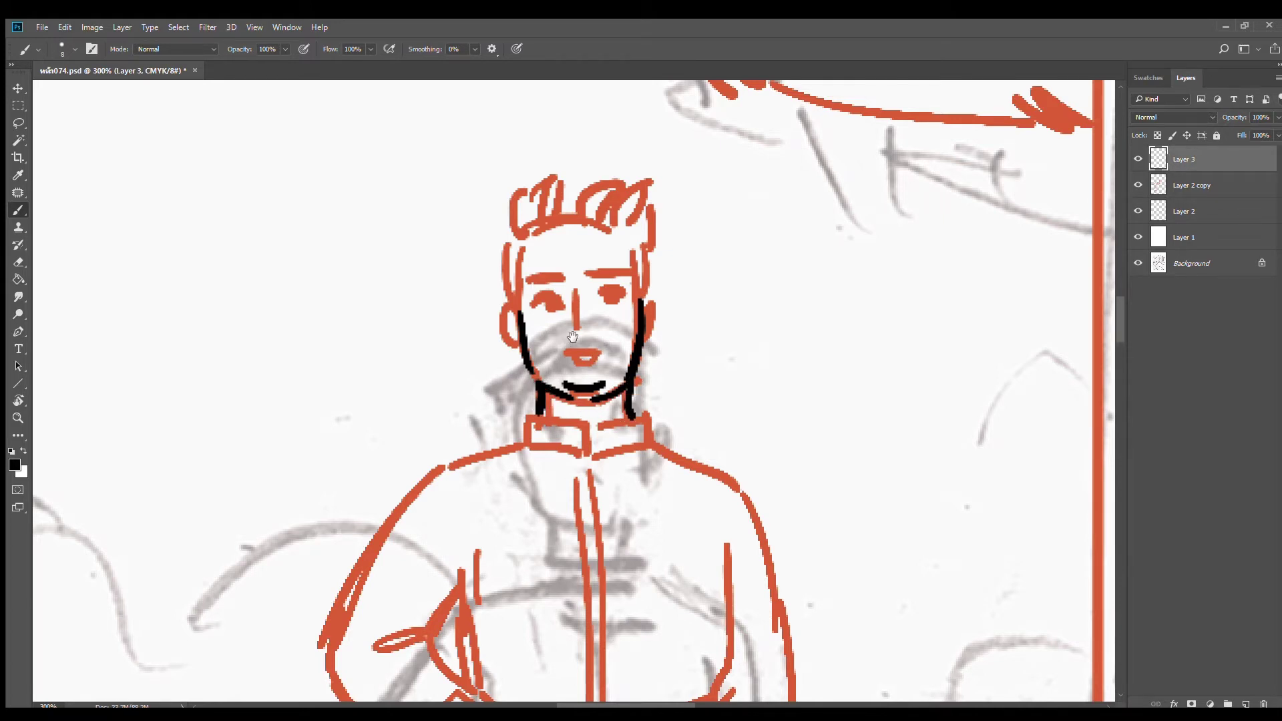
# Ink the standing man's eyebrows, eyes, nose and mouth in black
pyautogui.moveTo(572, 336); pyautogui.dragTo(626, 376)
pyautogui.moveTo(578, 330)
pyautogui.mouseDown()
pyautogui.moveTo(594, 314)
pyautogui.moveTo(687, 316)
pyautogui.moveTo(649, 314)
pyautogui.moveTo(607, 343)
pyautogui.moveTo(670, 340)
pyautogui.moveTo(609, 343)
pyautogui.mouseUp()
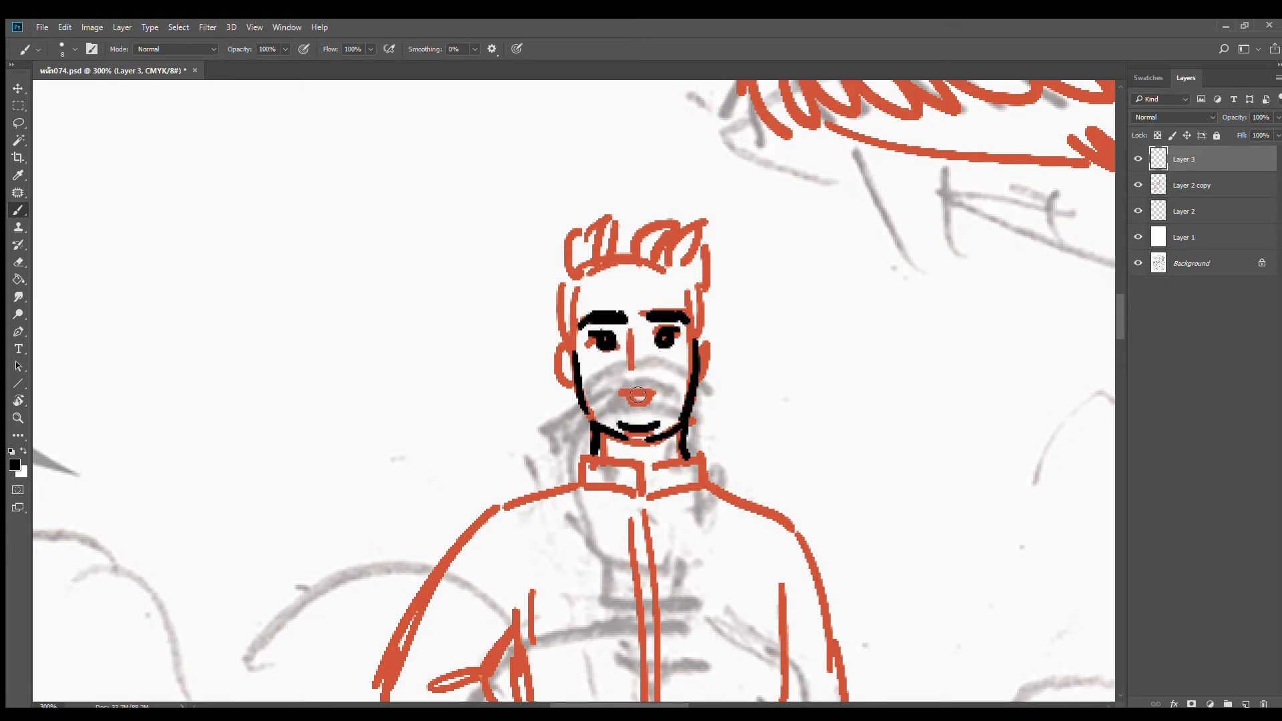
pyautogui.moveTo(638, 395)
pyautogui.mouseDown()
pyautogui.moveTo(628, 398)
pyautogui.moveTo(651, 396)
pyautogui.moveTo(631, 399)
pyautogui.moveTo(648, 398)
pyautogui.moveTo(640, 367)
pyautogui.moveTo(627, 366)
pyautogui.moveTo(644, 367)
pyautogui.mouseUp()
# Ink the standing man's ears, the sides of his head and his upright hair tufts
pyautogui.moveTo(572, 350); pyautogui.dragTo(576, 387)
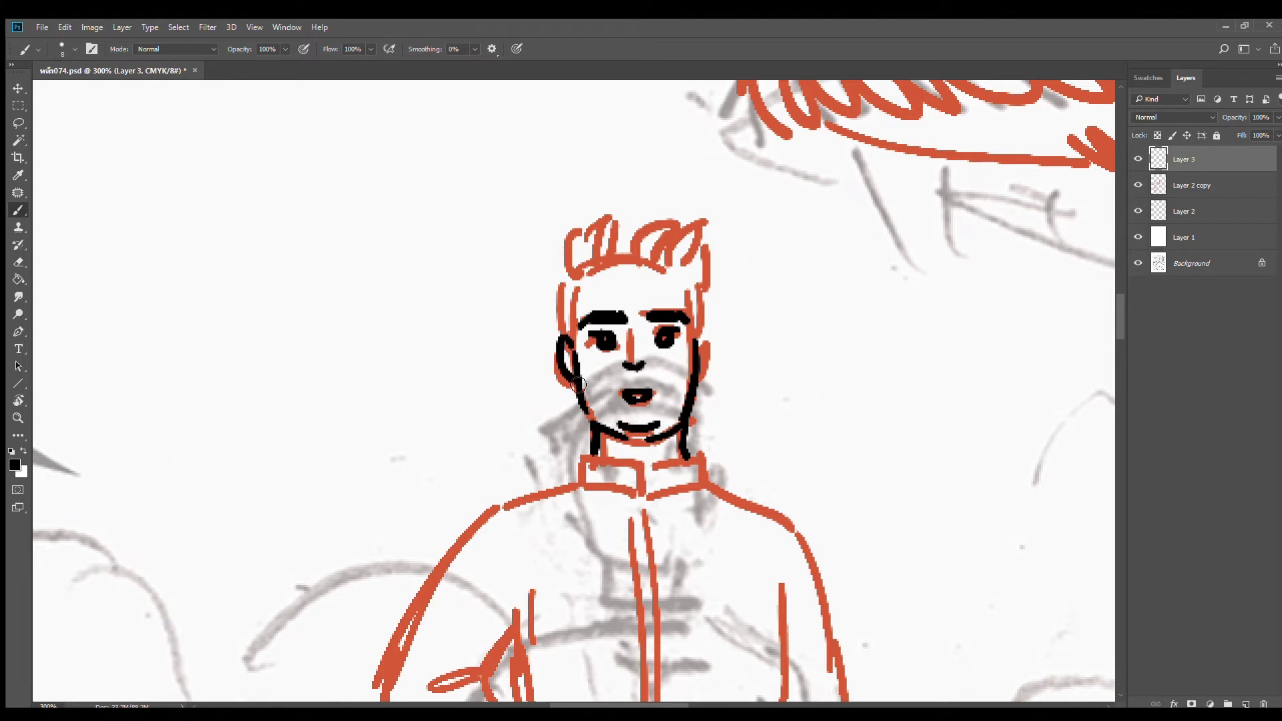
pyautogui.moveTo(700, 342); pyautogui.dragTo(702, 372)
pyautogui.moveTo(570, 287); pyautogui.dragTo(574, 340)
pyautogui.moveTo(699, 290); pyautogui.dragTo(695, 339)
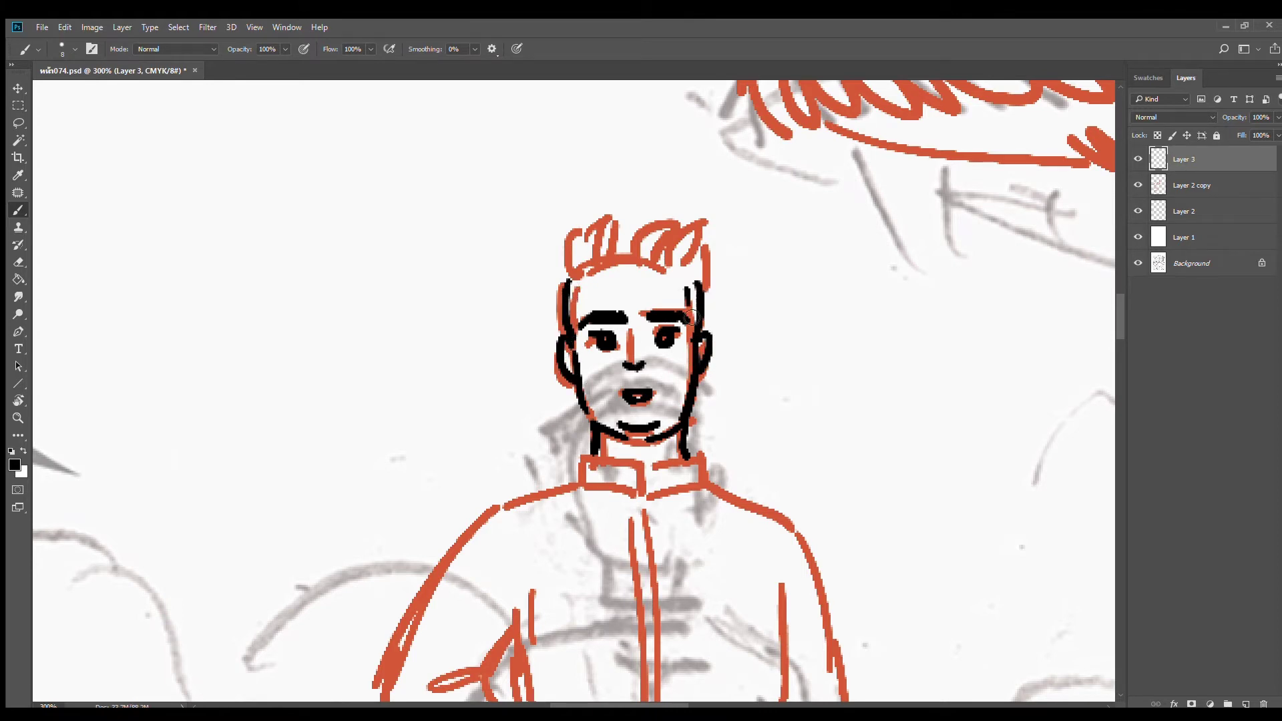
pyautogui.moveTo(574, 287)
pyautogui.mouseDown()
pyautogui.moveTo(578, 314)
pyautogui.moveTo(684, 271)
pyautogui.moveTo(712, 218)
pyautogui.moveTo(673, 259)
pyautogui.moveTo(636, 216)
pyautogui.moveTo(691, 213)
pyautogui.moveTo(652, 257)
pyautogui.moveTo(598, 219)
pyautogui.moveTo(611, 260)
pyautogui.moveTo(594, 268)
pyautogui.moveTo(575, 259)
pyautogui.moveTo(576, 231)
pyautogui.mouseUp()
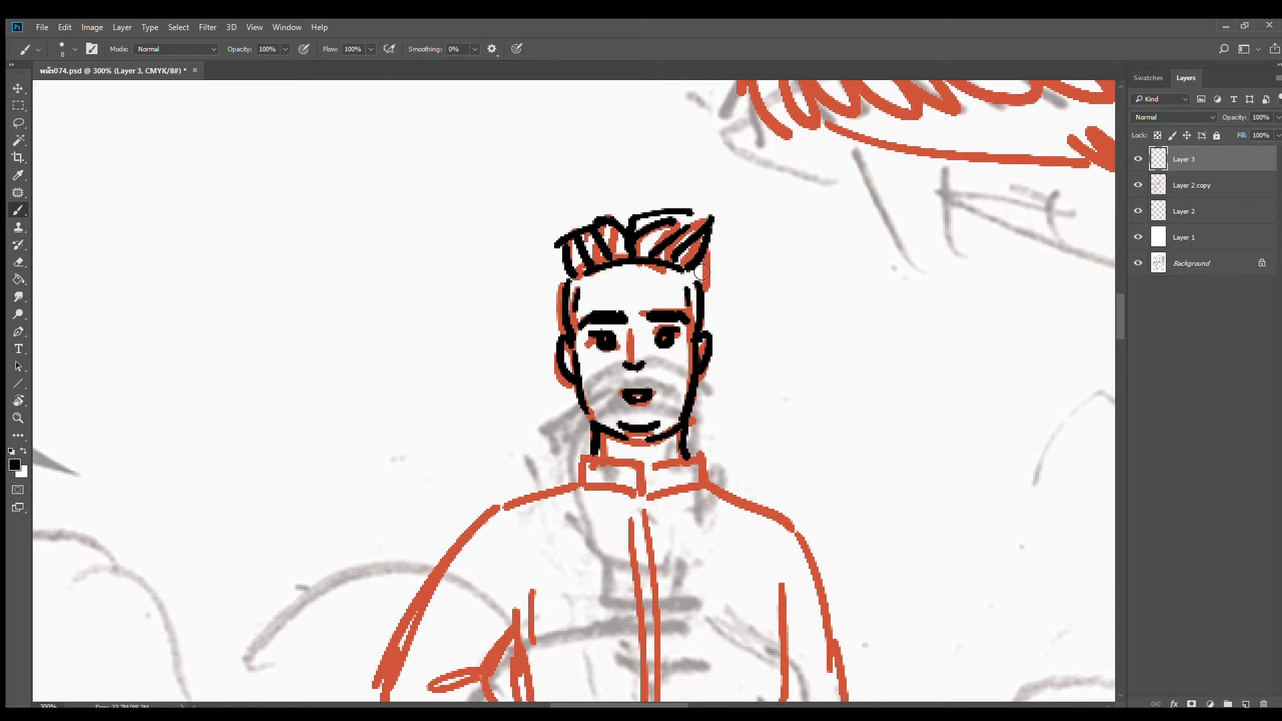
# Extend the mouth line and ink the standing man's collar with its small ornamental marks
pyautogui.moveTo(657, 426); pyautogui.dragTo(673, 304)
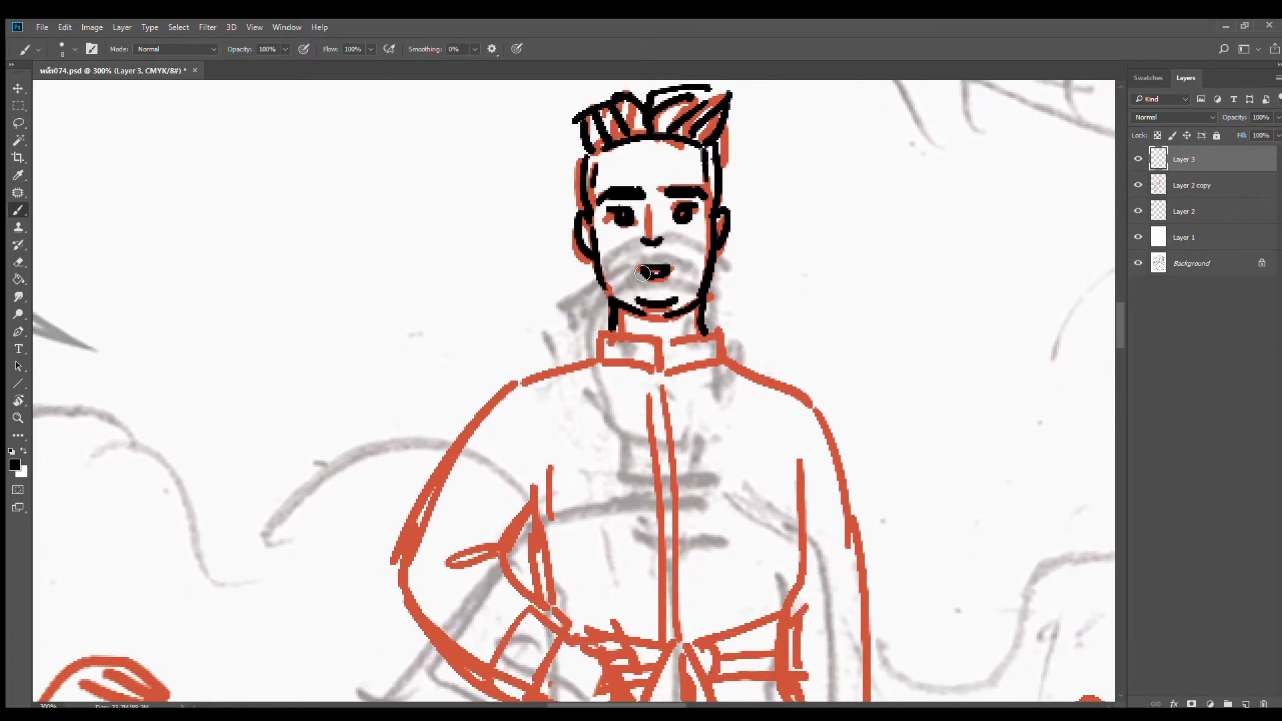
pyautogui.moveTo(629, 265); pyautogui.dragTo(671, 268)
pyautogui.moveTo(619, 339)
pyautogui.mouseDown()
pyautogui.moveTo(657, 346)
pyautogui.moveTo(669, 370)
pyautogui.moveTo(718, 337)
pyautogui.moveTo(706, 363)
pyautogui.moveTo(606, 340)
pyautogui.moveTo(691, 354)
pyautogui.mouseUp()
pyautogui.moveTo(606, 365)
pyautogui.mouseDown()
pyautogui.moveTo(716, 364)
pyautogui.moveTo(738, 298)
pyautogui.mouseUp()
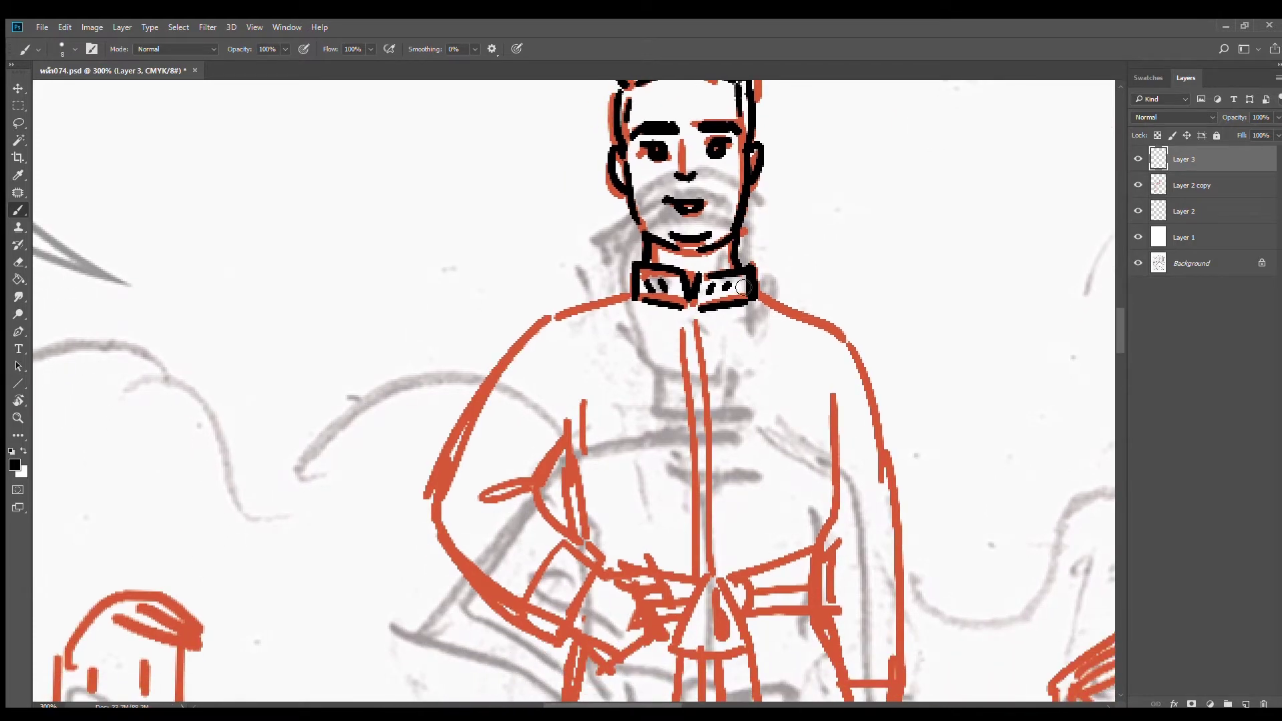
# Ink the shoulder line above the bent arm and both sides of the standing man's torso
pyautogui.moveTo(631, 294); pyautogui.dragTo(532, 325)
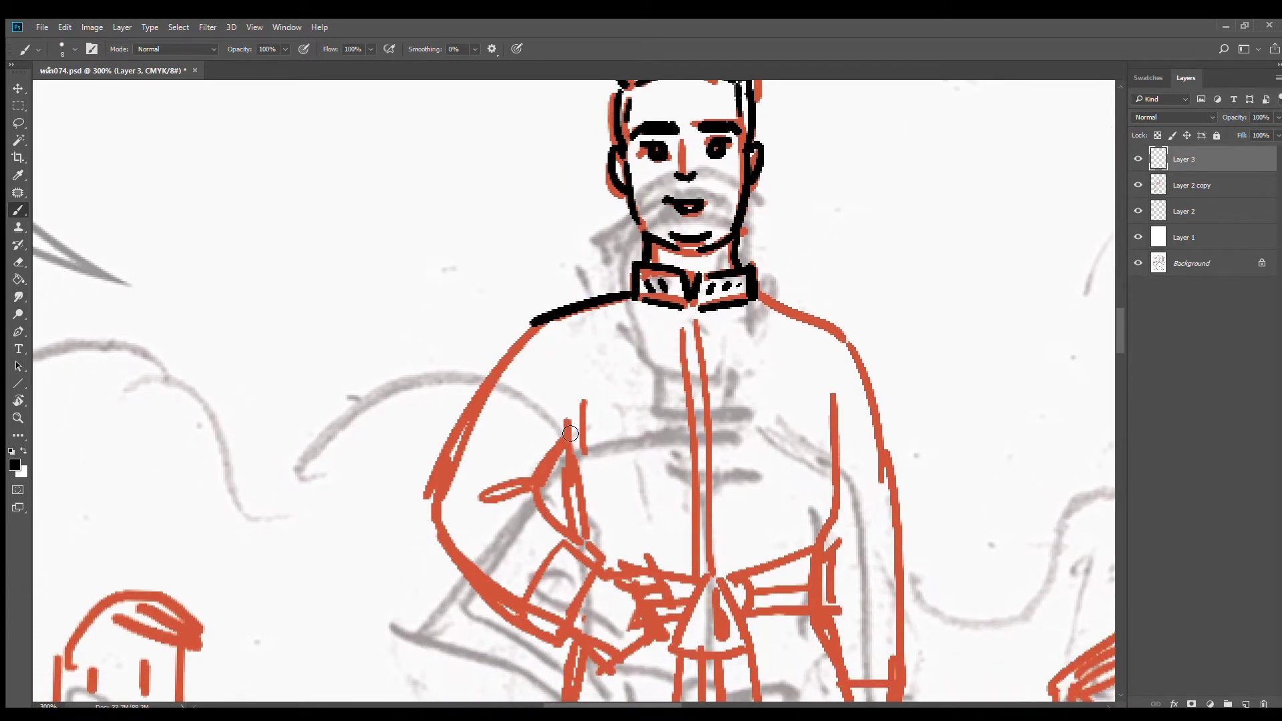
pyautogui.moveTo(564, 374); pyautogui.dragTo(578, 525)
pyautogui.hotkey('ctrl', 'z')
pyautogui.moveTo(563, 399); pyautogui.dragTo(574, 536)
pyautogui.moveTo(834, 395)
pyautogui.mouseDown()
pyautogui.moveTo(839, 495)
pyautogui.moveTo(813, 560)
pyautogui.mouseUp()
# Ink the waist sash bands, the knot and its flared upper flap
pyautogui.moveTo(731, 575)
pyautogui.mouseDown()
pyautogui.moveTo(827, 554)
pyautogui.moveTo(826, 616)
pyautogui.moveTo(753, 612)
pyautogui.moveTo(806, 587)
pyautogui.moveTo(742, 610)
pyautogui.mouseUp()
pyautogui.moveTo(713, 573)
pyautogui.mouseDown()
pyautogui.moveTo(737, 612)
pyautogui.moveTo(688, 591)
pyautogui.moveTo(680, 660)
pyautogui.mouseUp()
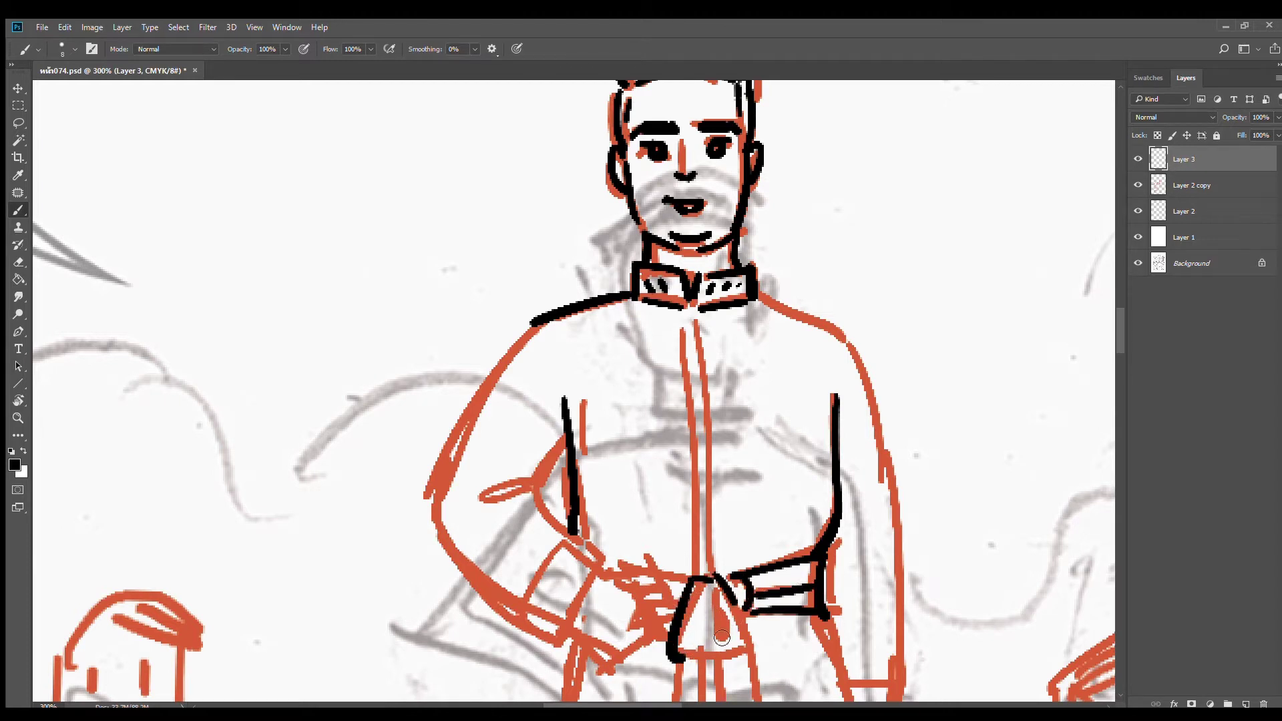
pyautogui.moveTo(717, 581)
pyautogui.mouseDown()
pyautogui.moveTo(730, 641)
pyautogui.moveTo(748, 628)
pyautogui.moveTo(730, 652)
pyautogui.moveTo(685, 656)
pyautogui.moveTo(735, 645)
pyautogui.mouseUp()
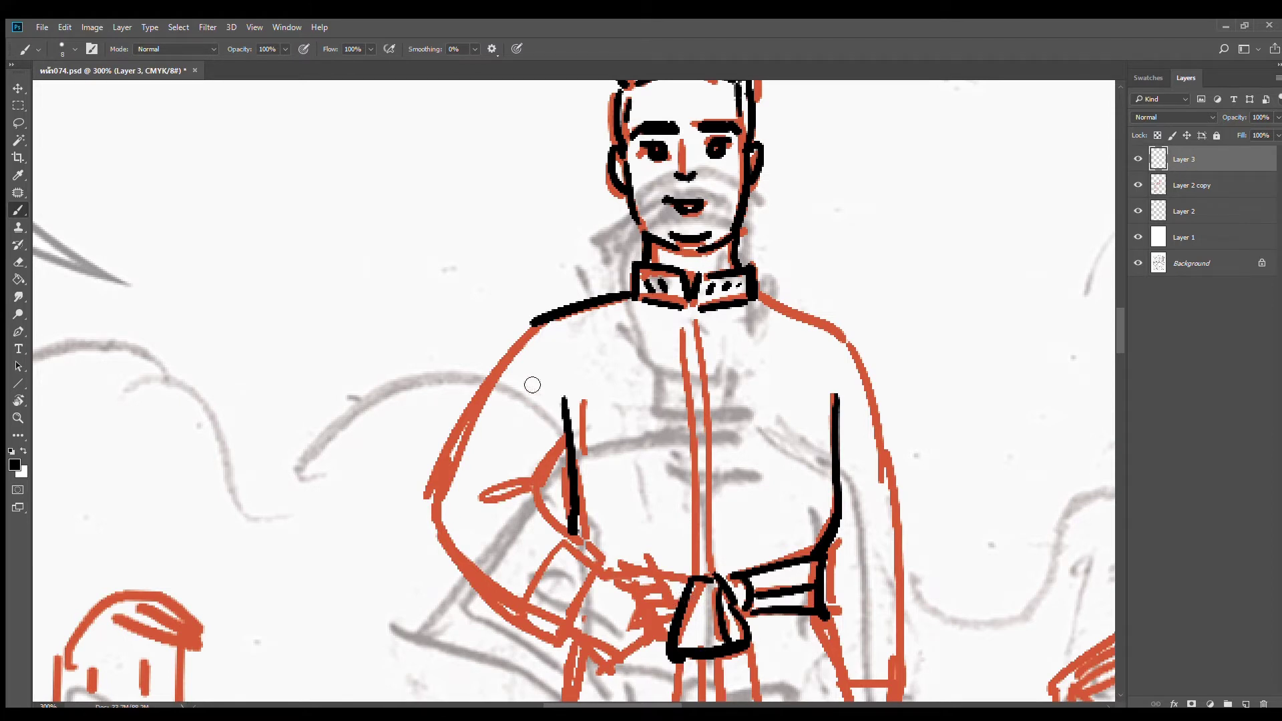
# Ink the bent arm's outer and inner sleeve outlines down to the wrist, adding creases around the elbow
pyautogui.moveTo(532, 323); pyautogui.dragTo(452, 493)
pyautogui.hotkey('ctrl', 'z')
pyautogui.moveTo(521, 341)
pyautogui.mouseDown()
pyautogui.moveTo(447, 494)
pyautogui.moveTo(449, 530)
pyautogui.mouseUp()
pyautogui.moveTo(567, 438)
pyautogui.mouseDown()
pyautogui.moveTo(537, 413)
pyautogui.moveTo(500, 415)
pyautogui.mouseUp()
pyautogui.moveTo(551, 365)
pyautogui.mouseDown()
pyautogui.moveTo(556, 447)
pyautogui.moveTo(569, 446)
pyautogui.moveTo(532, 493)
pyautogui.moveTo(476, 509)
pyautogui.moveTo(534, 494)
pyautogui.moveTo(560, 543)
pyautogui.moveTo(604, 569)
pyautogui.moveTo(558, 642)
pyautogui.mouseUp()
pyautogui.moveTo(442, 530); pyautogui.dragTo(555, 641)
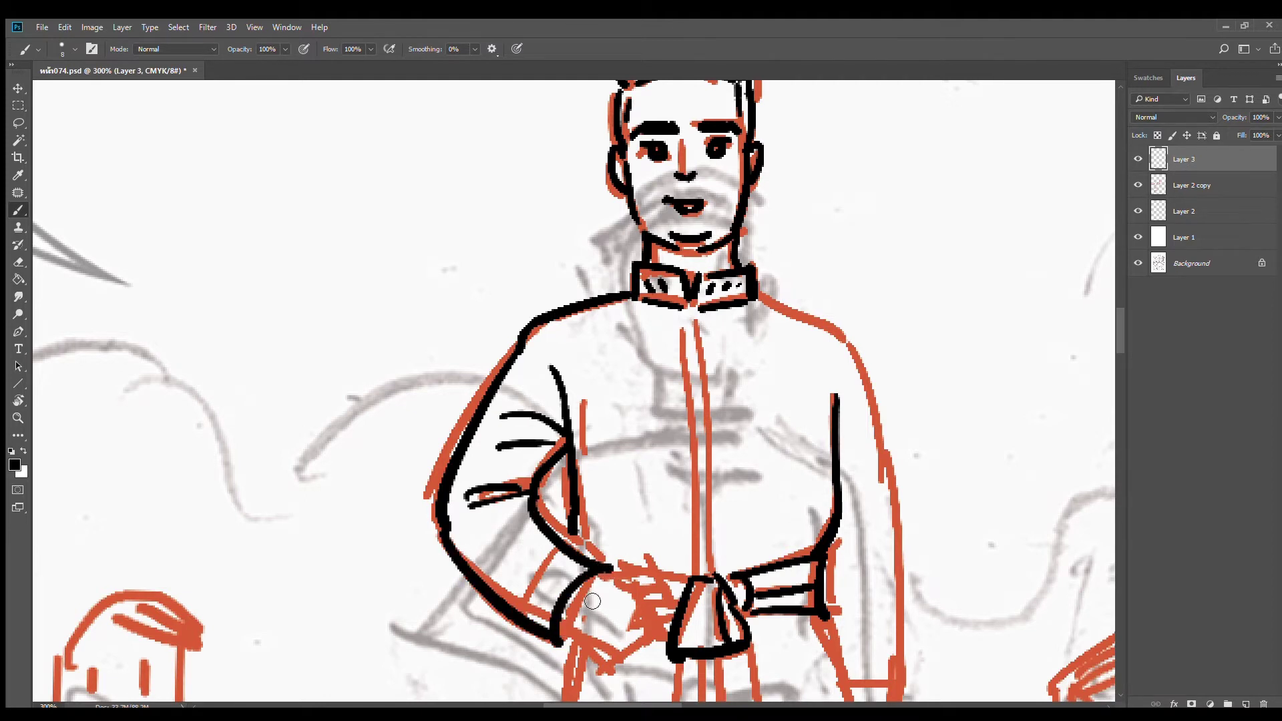
# Ink the bent arm's cuff band and elbow fold, and outline the hand resting on the waist
pyautogui.moveTo(571, 553); pyautogui.dragTo(514, 604)
pyautogui.moveTo(460, 513); pyautogui.dragTo(534, 516)
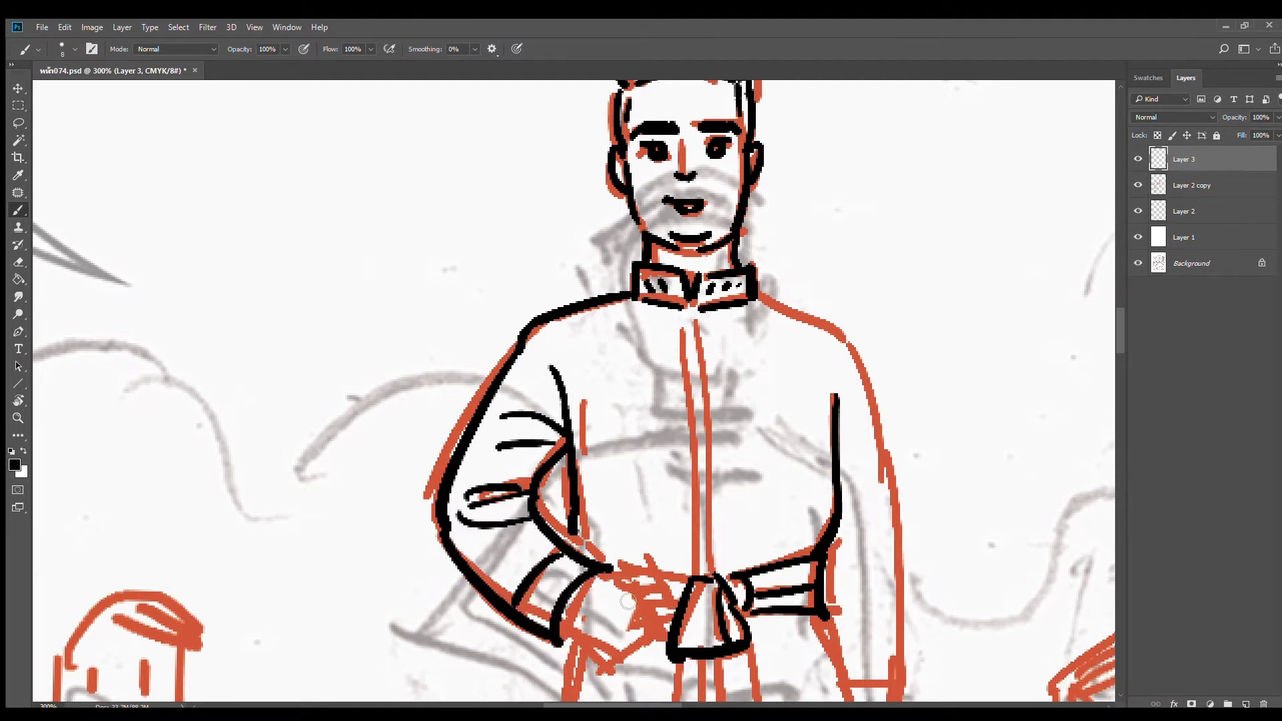
pyautogui.moveTo(607, 571)
pyautogui.mouseDown()
pyautogui.moveTo(656, 581)
pyautogui.moveTo(642, 605)
pyautogui.moveTo(663, 628)
pyautogui.moveTo(606, 660)
pyautogui.moveTo(571, 637)
pyautogui.moveTo(599, 665)
pyautogui.mouseUp()
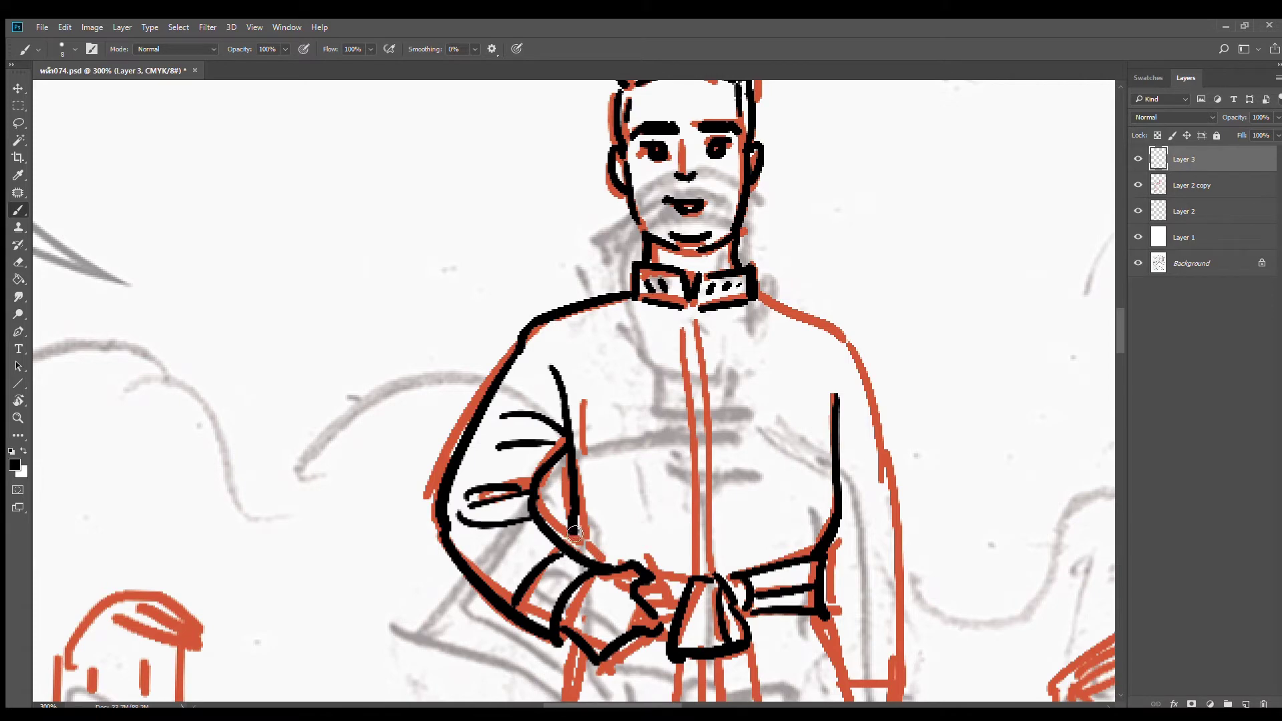
pyautogui.moveTo(575, 534); pyautogui.dragTo(581, 561)
# Ink the sash's hanging end below the knot and the tunic's side edge and hem beneath the bent arm
pyautogui.moveTo(680, 516); pyautogui.dragTo(628, 444)
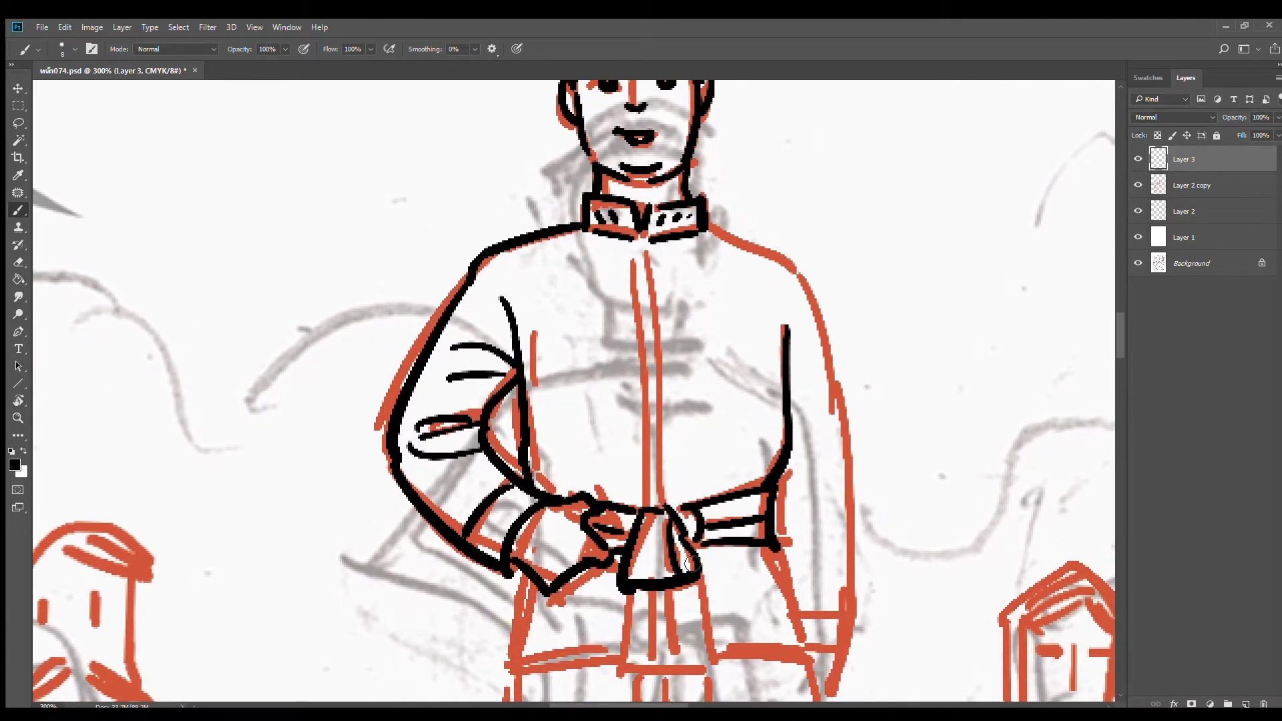
pyautogui.moveTo(691, 567)
pyautogui.mouseDown()
pyautogui.moveTo(634, 443)
pyautogui.moveTo(649, 529)
pyautogui.mouseUp()
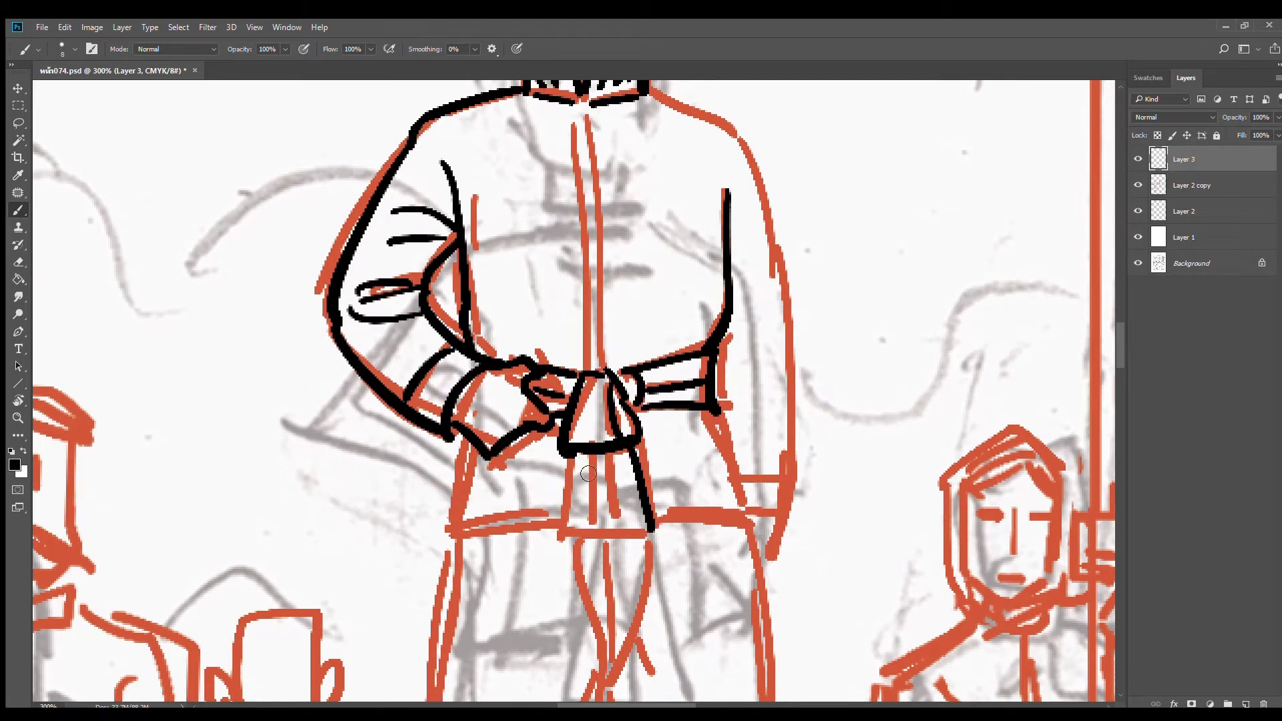
pyautogui.moveTo(575, 455)
pyautogui.mouseDown()
pyautogui.moveTo(568, 537)
pyautogui.moveTo(644, 538)
pyautogui.mouseUp()
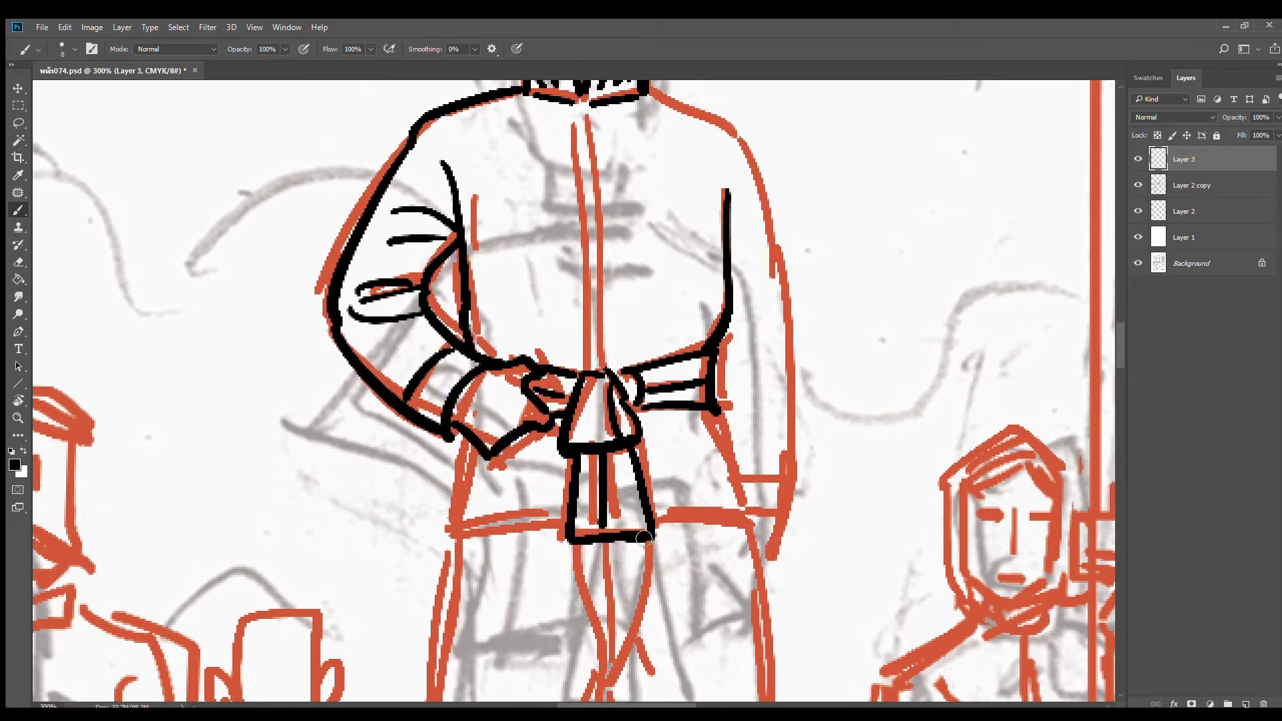
pyautogui.moveTo(462, 446)
pyautogui.mouseDown()
pyautogui.moveTo(453, 535)
pyautogui.moveTo(568, 538)
pyautogui.mouseUp()
pyautogui.moveTo(472, 527); pyautogui.dragTo(568, 516)
# Add creases to the bent sleeve and ink the straight arm's shoulder, outer edge and sleeve folds
pyautogui.moveTo(359, 251); pyautogui.dragTo(426, 270)
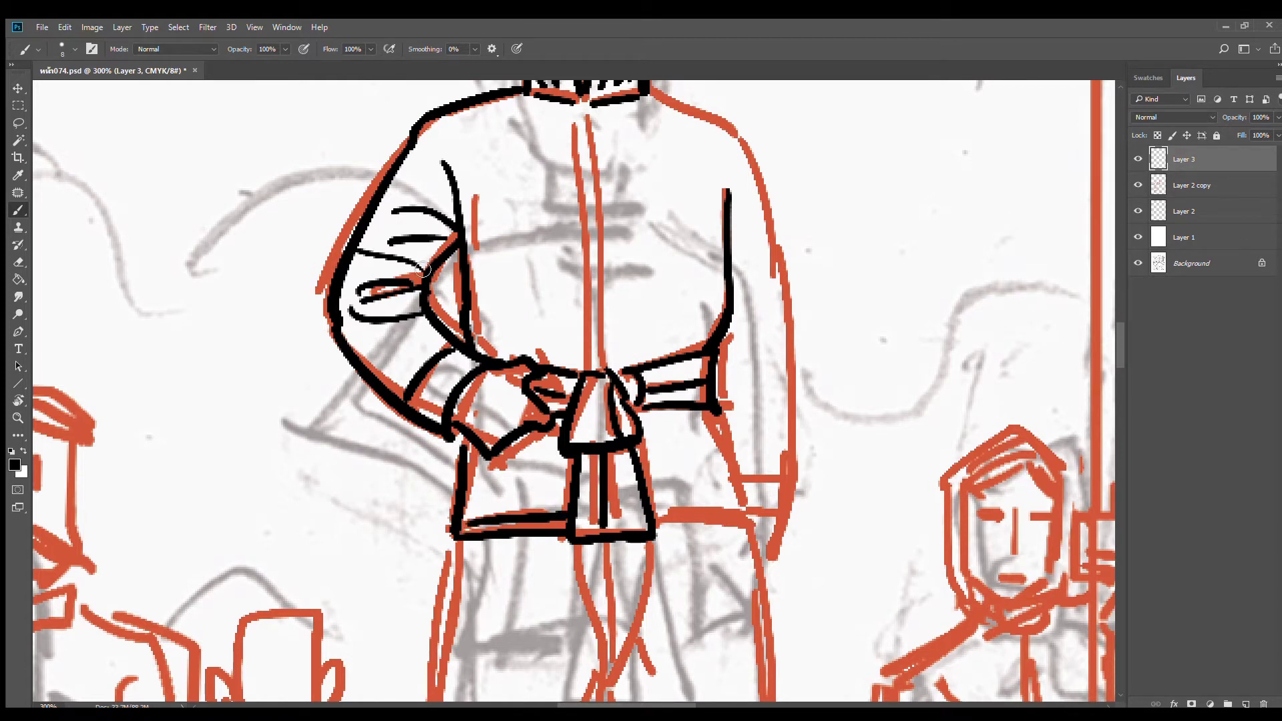
pyautogui.moveTo(375, 212); pyautogui.dragTo(413, 221)
pyautogui.moveTo(647, 95)
pyautogui.mouseDown()
pyautogui.moveTo(734, 130)
pyautogui.moveTo(790, 326)
pyautogui.mouseUp()
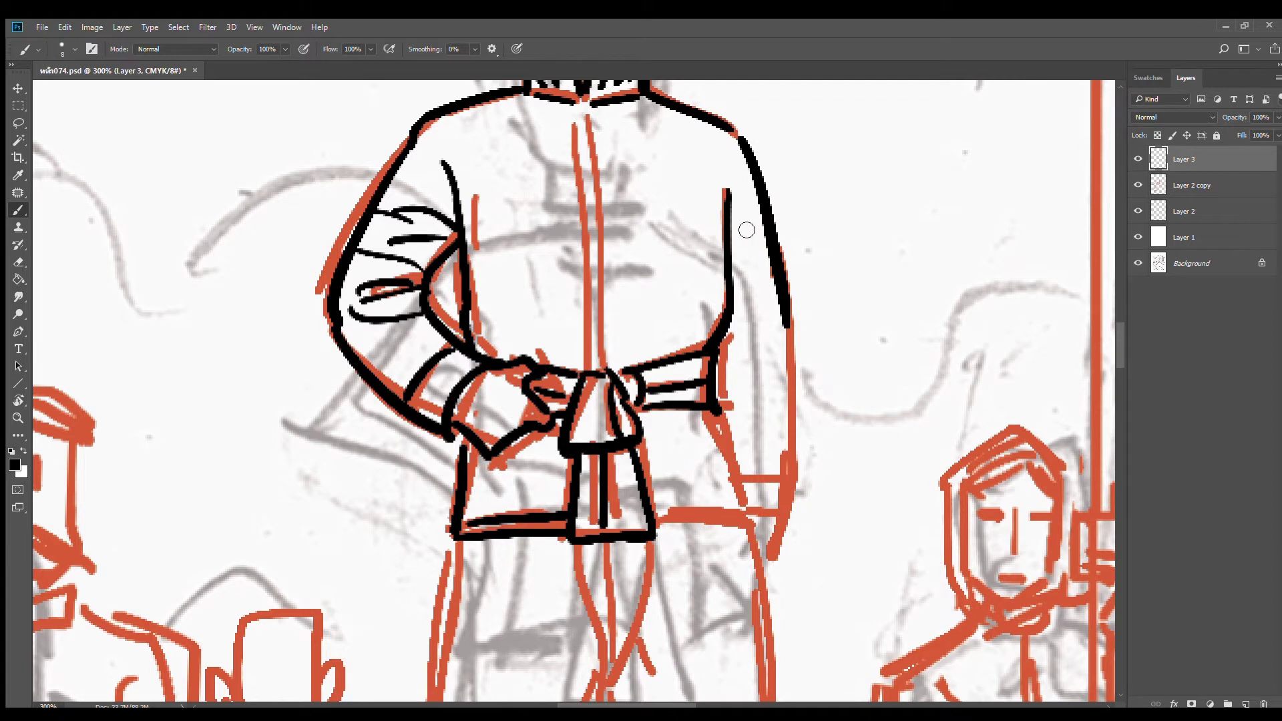
pyautogui.moveTo(734, 252); pyautogui.dragTo(777, 238)
pyautogui.moveTo(733, 307); pyautogui.dragTo(777, 292)
pyautogui.moveTo(733, 248)
pyautogui.mouseDown()
pyautogui.moveTo(741, 181)
pyautogui.moveTo(748, 215)
pyautogui.mouseUp()
pyautogui.moveTo(735, 253); pyautogui.dragTo(753, 227)
pyautogui.moveTo(790, 322); pyautogui.dragTo(785, 502)
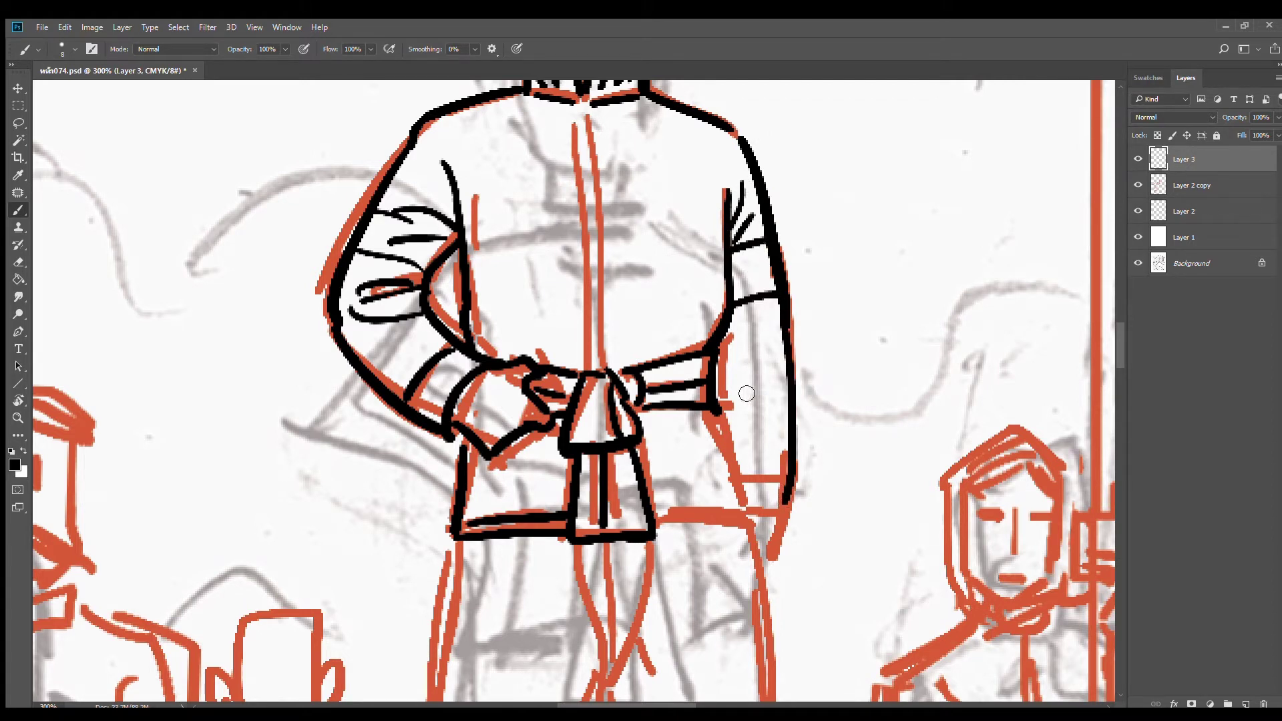
# Ink the tunic's side edge and hem beside the straight arm, and that arm's cuff band, sleeve end and fingers
pyautogui.moveTo(717, 356); pyautogui.dragTo(726, 466)
pyautogui.moveTo(771, 527); pyautogui.dragTo(785, 442)
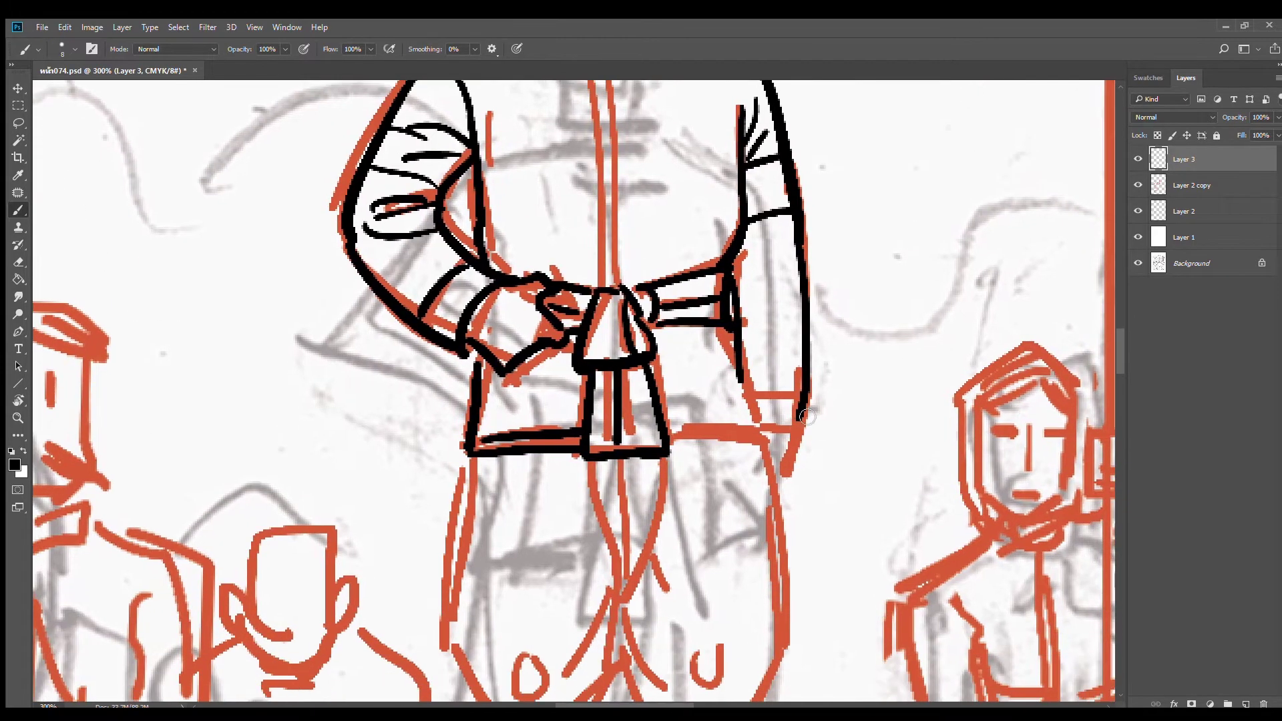
pyautogui.moveTo(806, 382); pyautogui.dragTo(803, 442)
pyautogui.moveTo(749, 394); pyautogui.dragTo(804, 393)
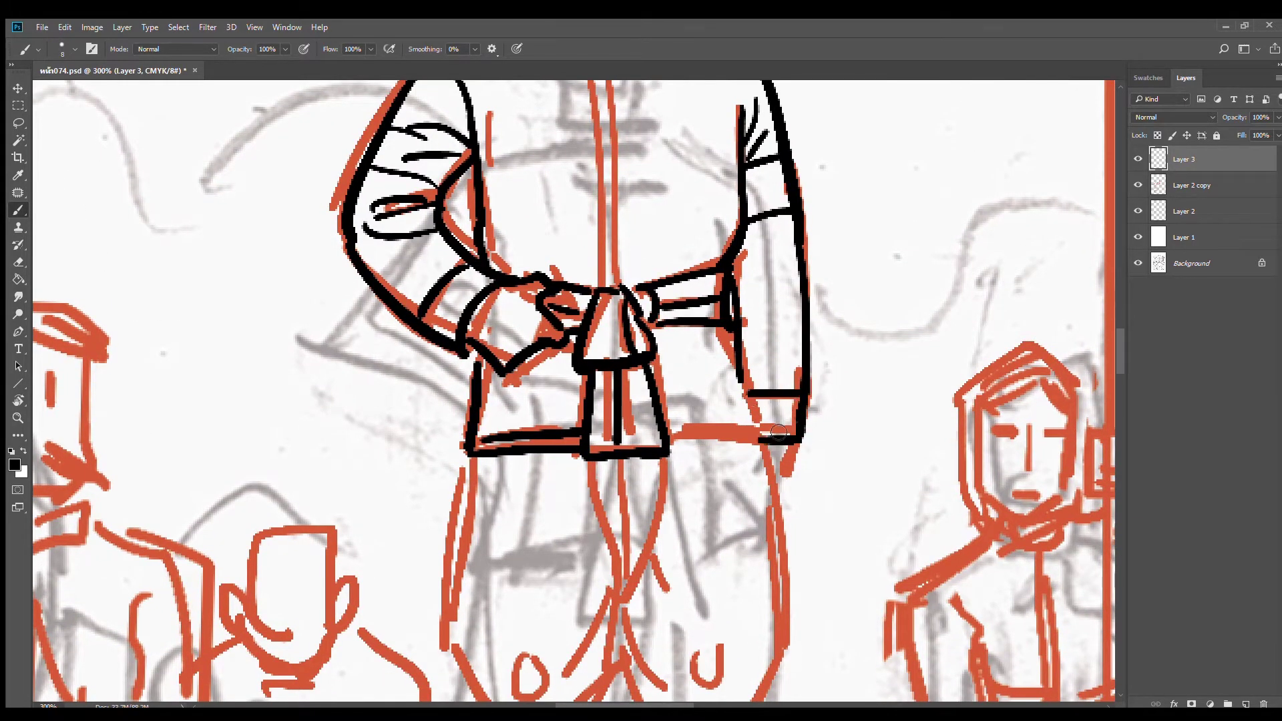
pyautogui.moveTo(800, 449); pyautogui.dragTo(785, 491)
pyautogui.moveTo(733, 331); pyautogui.dragTo(761, 449)
pyautogui.moveTo(678, 454)
pyautogui.mouseDown()
pyautogui.moveTo(767, 446)
pyautogui.moveTo(758, 435)
pyautogui.mouseUp()
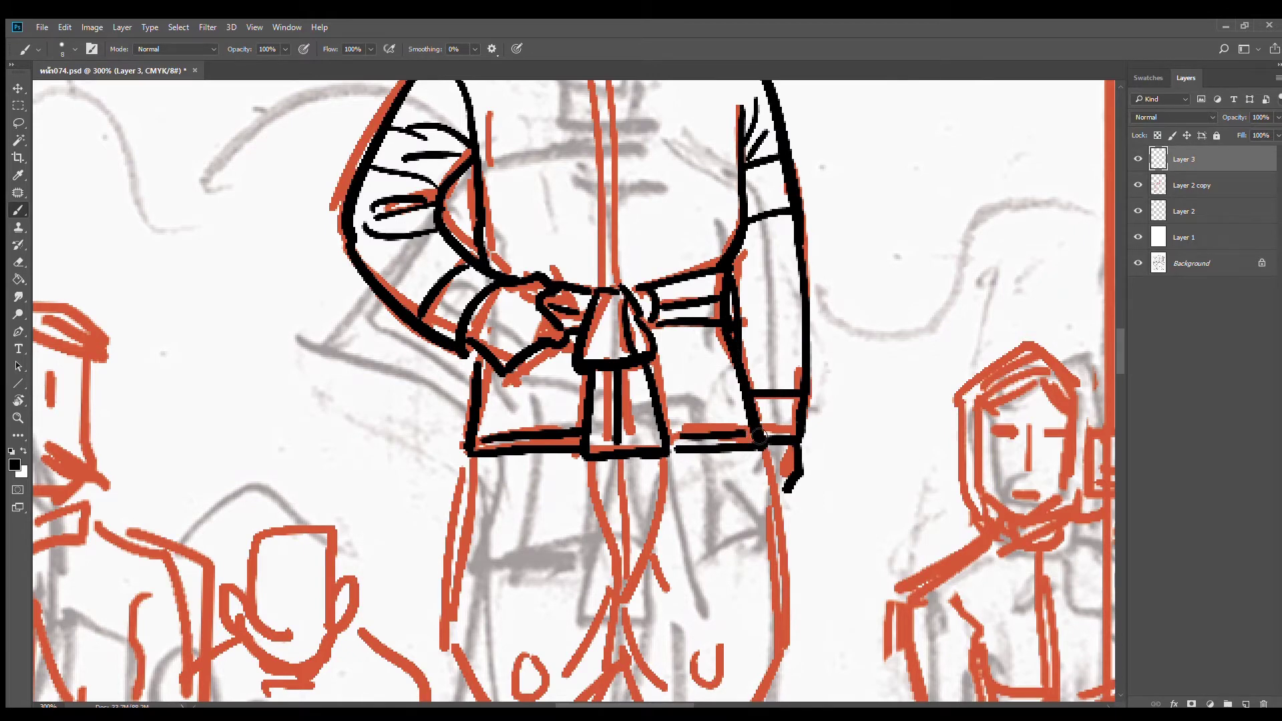
# Ink the tapering cloth fold hanging between the trouser legs below the sash end, including its centre line
pyautogui.moveTo(681, 539); pyautogui.dragTo(678, 431)
pyautogui.moveTo(596, 364); pyautogui.dragTo(622, 527)
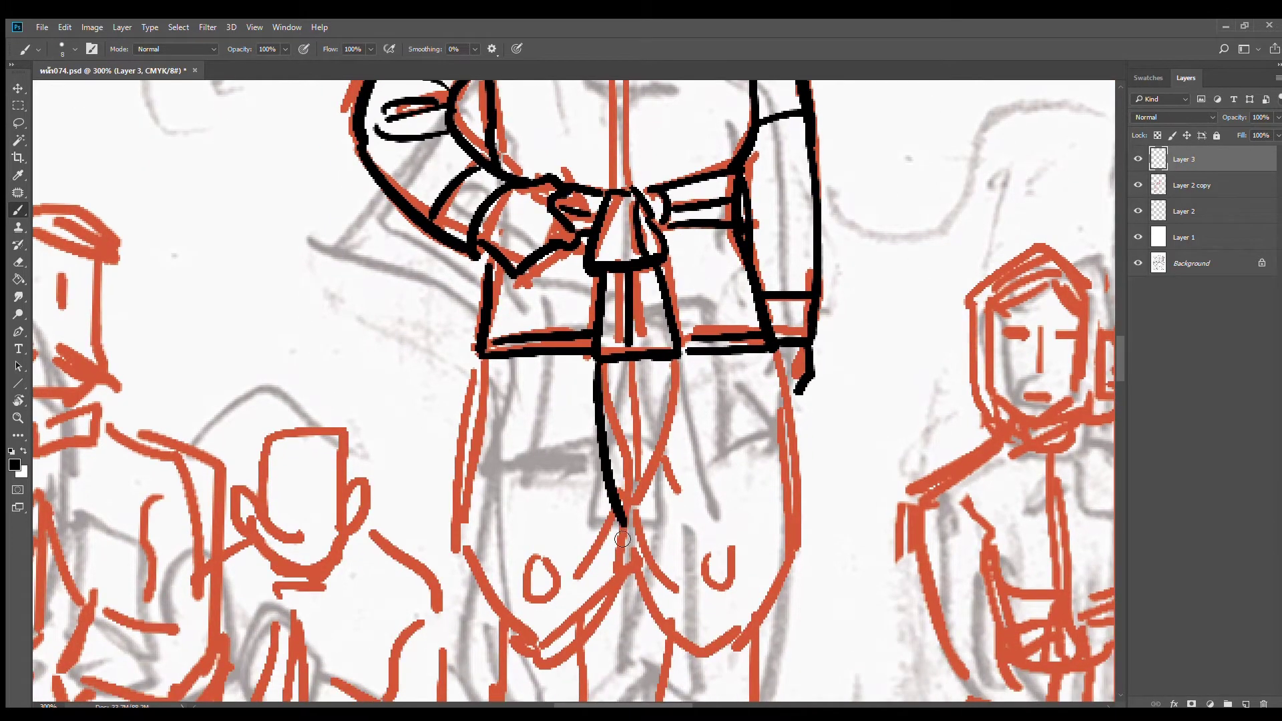
pyautogui.moveTo(626, 364); pyautogui.dragTo(631, 531)
pyautogui.moveTo(668, 361); pyautogui.dragTo(630, 553)
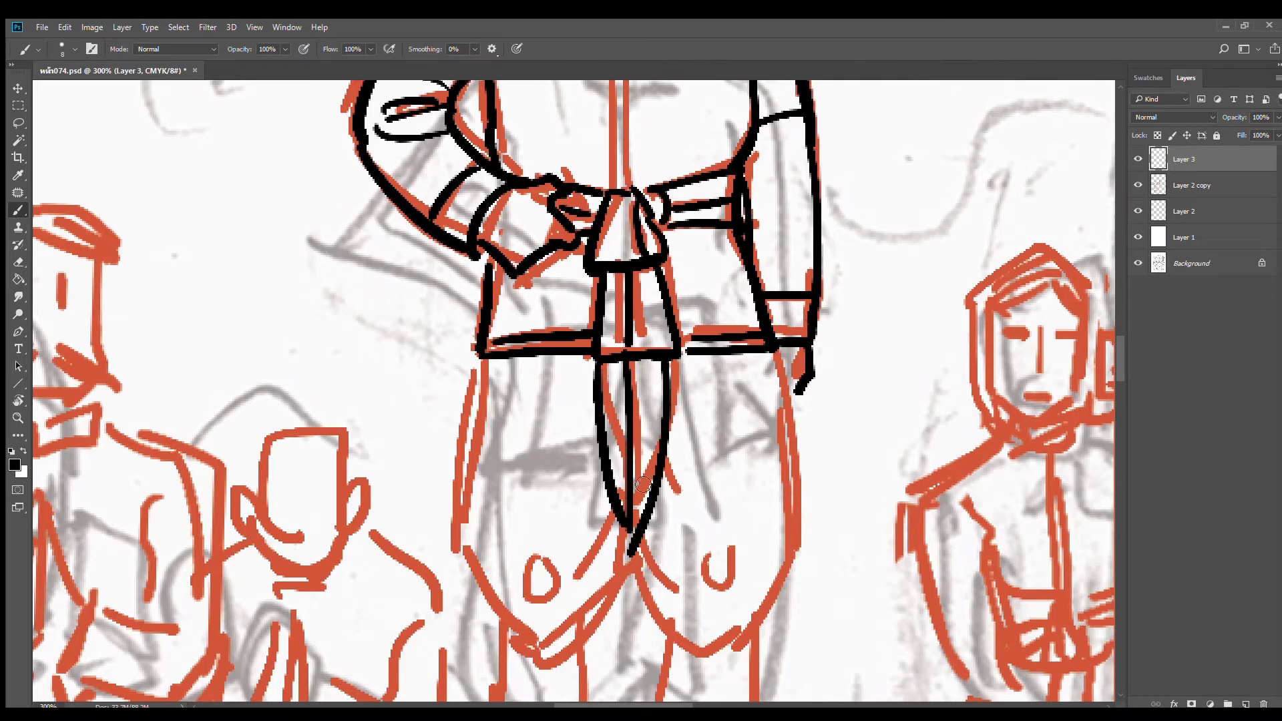
# Ink the outer edges and pointed lower hems of both baggy trouser legs, with fold lines where they meet
pyautogui.moveTo(483, 360)
pyautogui.mouseDown()
pyautogui.moveTo(470, 507)
pyautogui.moveTo(505, 424)
pyautogui.moveTo(475, 419)
pyautogui.moveTo(554, 546)
pyautogui.mouseUp()
pyautogui.moveTo(646, 445)
pyautogui.mouseDown()
pyautogui.moveTo(624, 497)
pyautogui.moveTo(561, 542)
pyautogui.moveTo(568, 512)
pyautogui.mouseUp()
pyautogui.moveTo(644, 438)
pyautogui.mouseDown()
pyautogui.moveTo(726, 538)
pyautogui.moveTo(693, 486)
pyautogui.mouseUp()
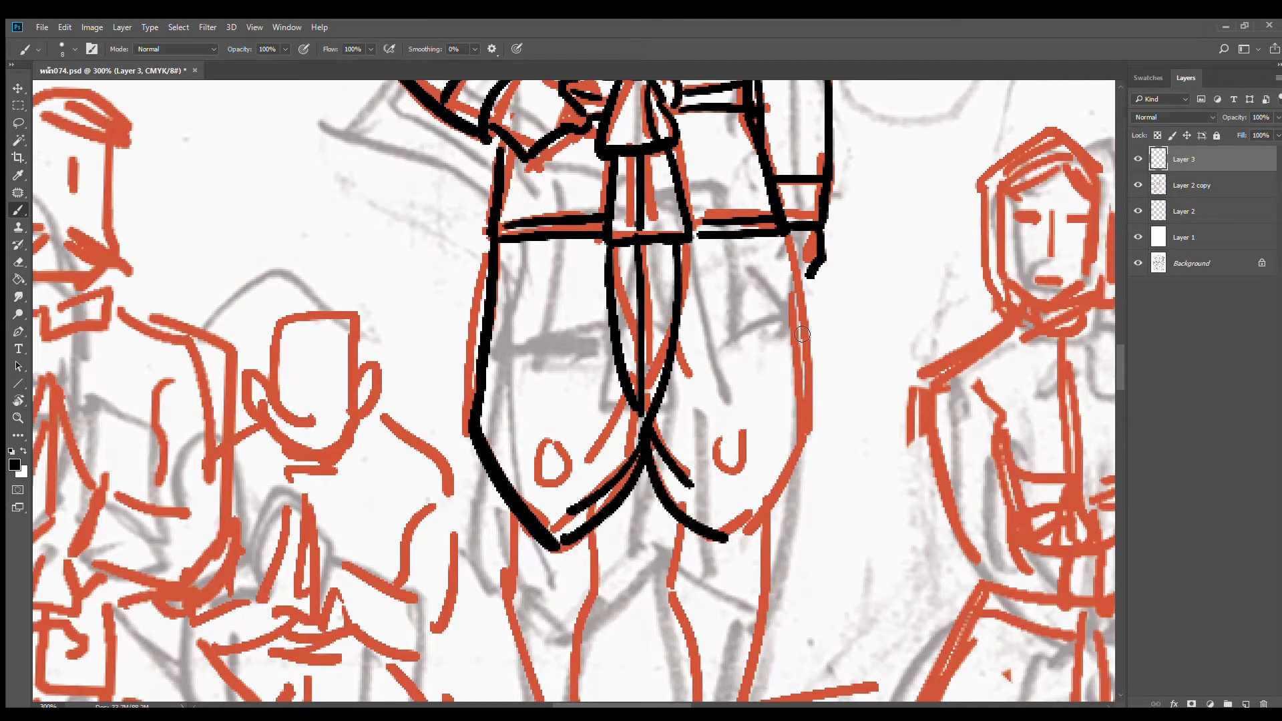
pyautogui.moveTo(787, 237)
pyautogui.mouseDown()
pyautogui.moveTo(818, 424)
pyautogui.moveTo(720, 548)
pyautogui.mouseUp()
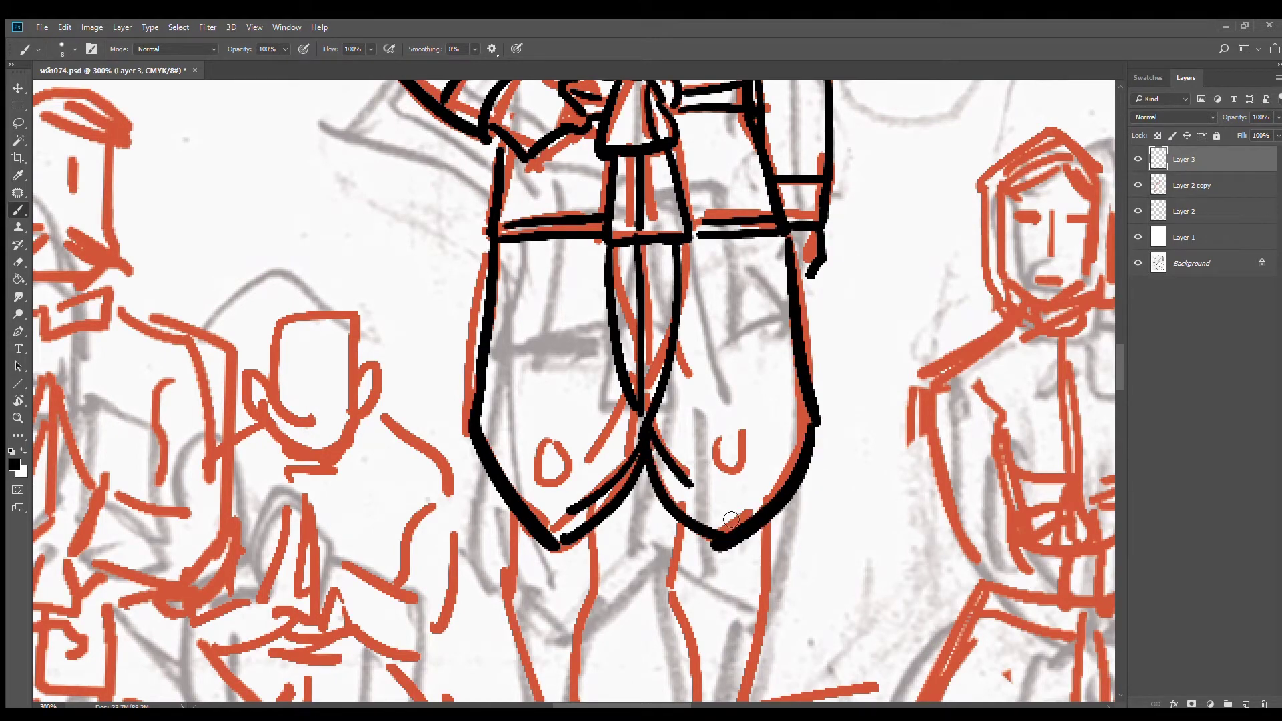
# Ink the standing man's jacket front opening from collar to sash and add three buttons beside it
pyautogui.keyDown('alt'); pyautogui.click(682, 524); pyautogui.keyUp('alt')
pyautogui.keyDown('alt'); pyautogui.click(689, 528); pyautogui.keyUp('alt')
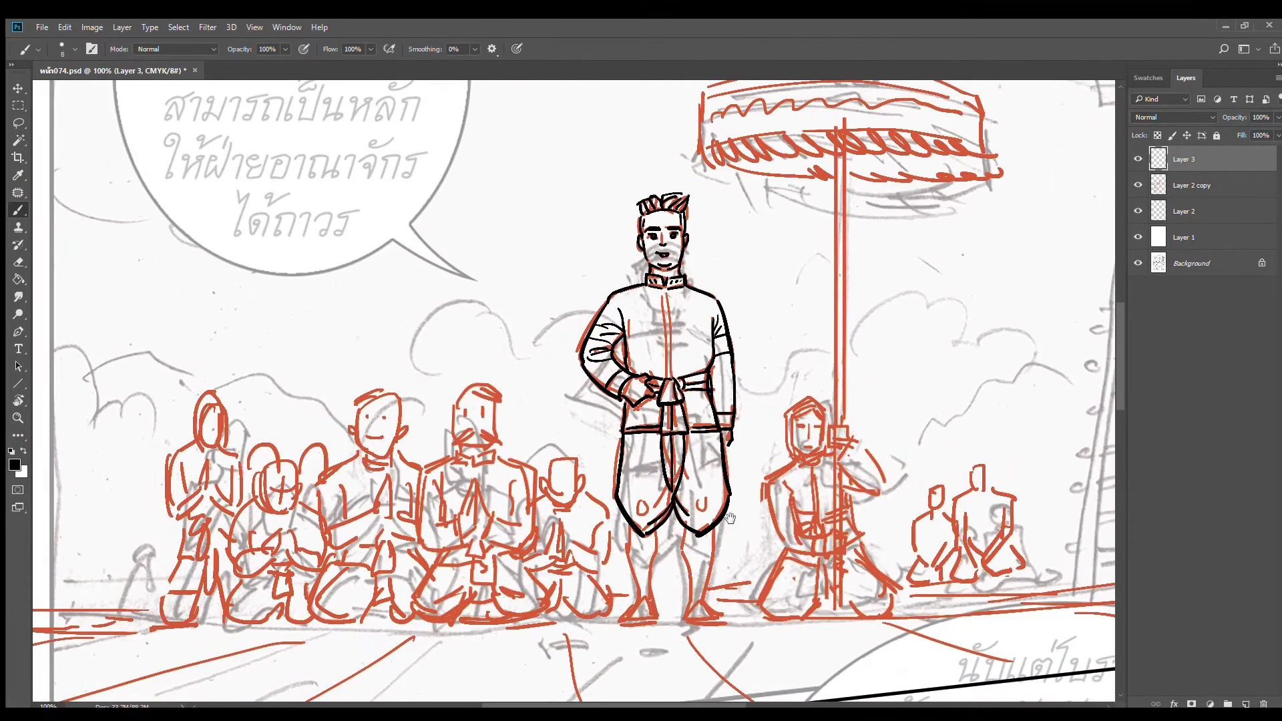
pyautogui.keyDown('ctrl'); pyautogui.click(694, 369); pyautogui.keyUp('ctrl')
pyautogui.keyDown('ctrl'); pyautogui.click(694, 369); pyautogui.keyUp('ctrl')
pyautogui.moveTo(607, 139)
pyautogui.mouseDown()
pyautogui.moveTo(593, 157)
pyautogui.moveTo(621, 377)
pyautogui.mouseUp()
pyautogui.hotkey('ctrl', 'z')
pyautogui.moveTo(596, 168)
pyautogui.mouseDown()
pyautogui.moveTo(604, 397)
pyautogui.moveTo(609, 178)
pyautogui.mouseUp()
pyautogui.moveTo(615, 240); pyautogui.dragTo(616, 257)
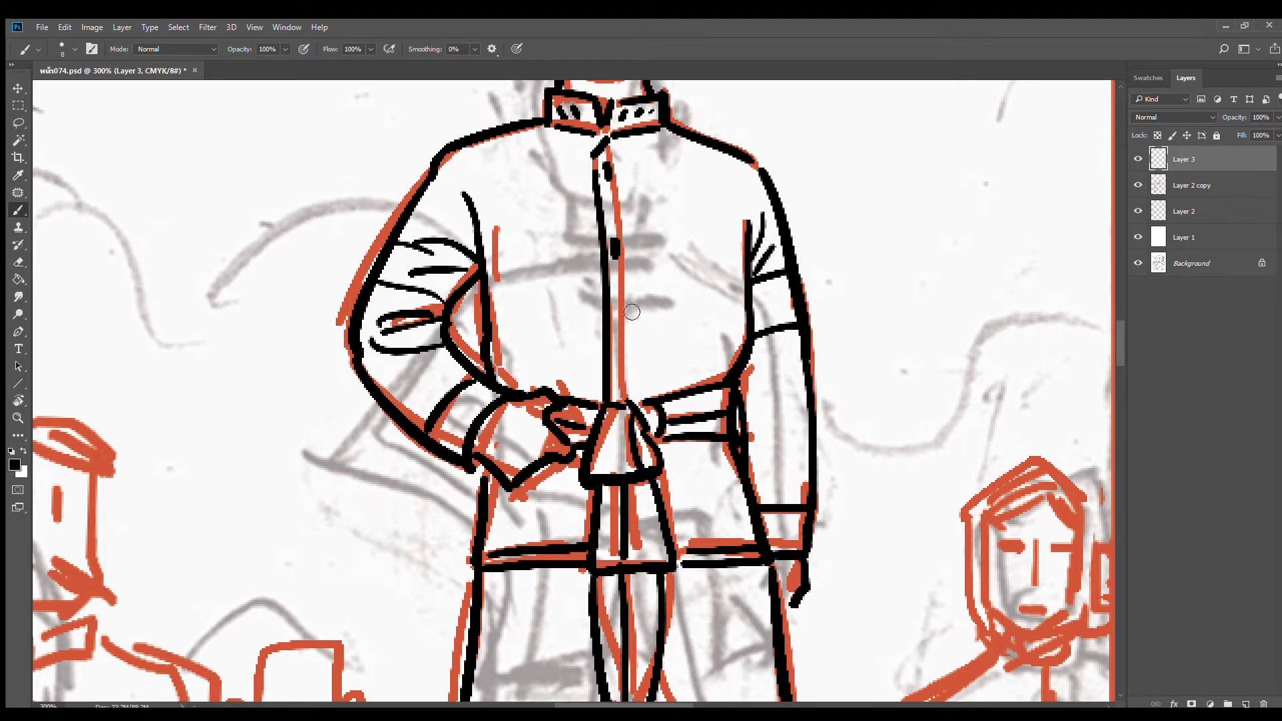
pyautogui.moveTo(619, 324); pyautogui.dragTo(620, 340)
# Add short creases to the jacket above both sides of the sash knot and below both sides of the collar
pyautogui.moveTo(689, 376); pyautogui.dragTo(653, 400)
pyautogui.moveTo(564, 379)
pyautogui.mouseDown()
pyautogui.moveTo(581, 398)
pyautogui.moveTo(555, 395)
pyautogui.mouseUp()
pyautogui.moveTo(538, 139); pyautogui.dragTo(553, 156)
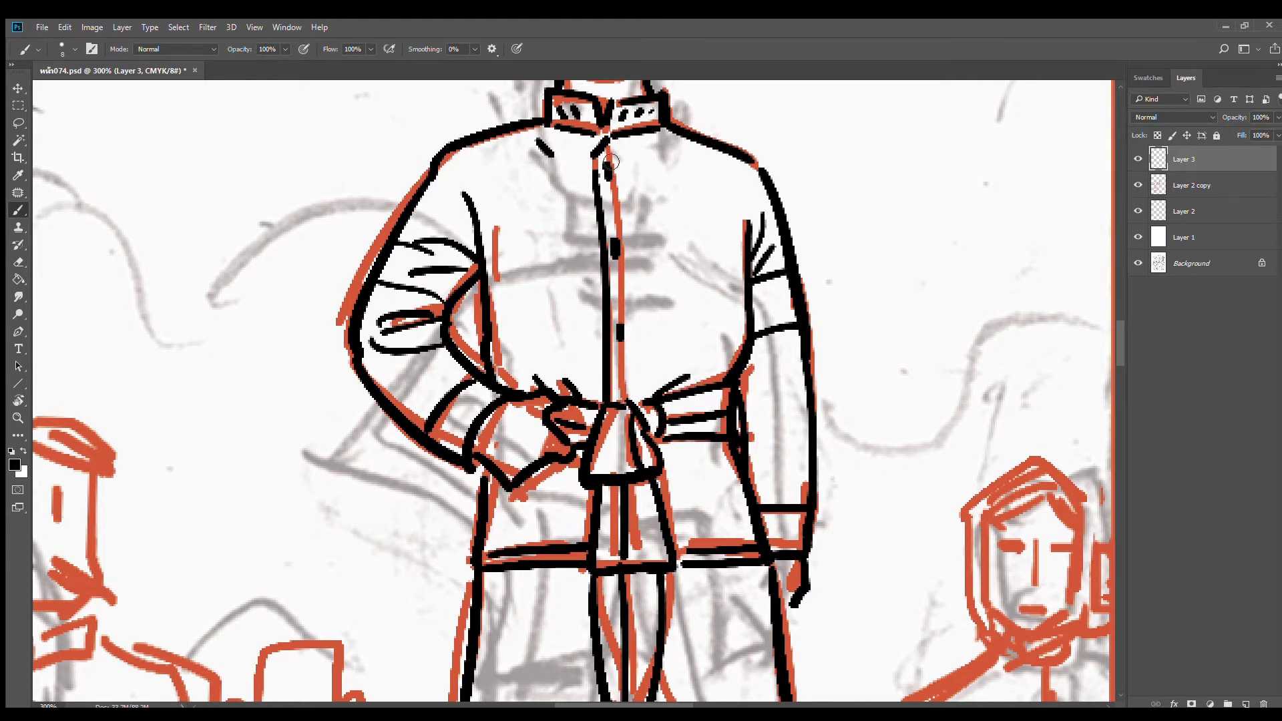
pyautogui.moveTo(661, 142)
pyautogui.mouseDown()
pyautogui.moveTo(641, 158)
pyautogui.moveTo(675, 160)
pyautogui.mouseUp()
# Ink the inner and outer contours of both of the standing man's lower legs from trouser hem to ankle
pyautogui.moveTo(725, 489)
pyautogui.mouseDown()
pyautogui.moveTo(705, 300)
pyautogui.moveTo(685, 259)
pyautogui.mouseUp()
pyautogui.moveTo(621, 616); pyautogui.dragTo(605, 333)
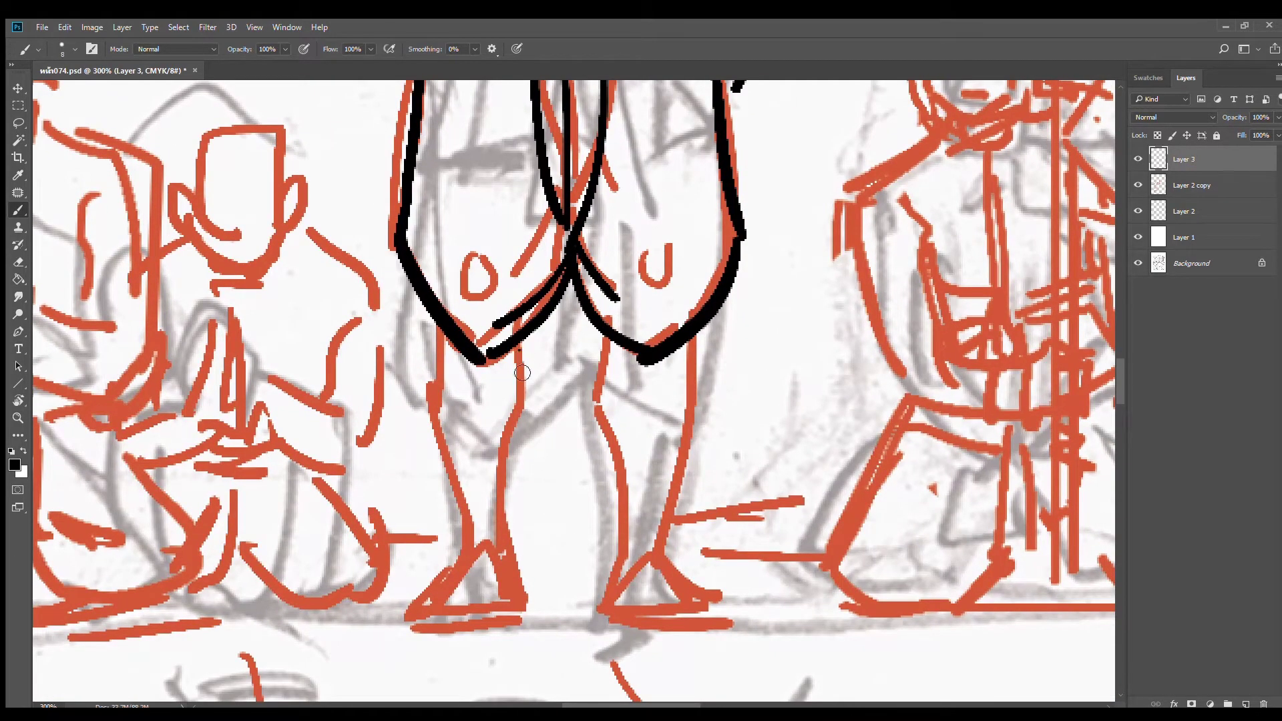
pyautogui.moveTo(519, 343); pyautogui.dragTo(514, 555)
pyautogui.moveTo(436, 321)
pyautogui.mouseDown()
pyautogui.moveTo(433, 405)
pyautogui.moveTo(471, 544)
pyautogui.mouseUp()
pyautogui.hotkey('ctrl', 'z')
pyautogui.moveTo(435, 408); pyautogui.dragTo(471, 557)
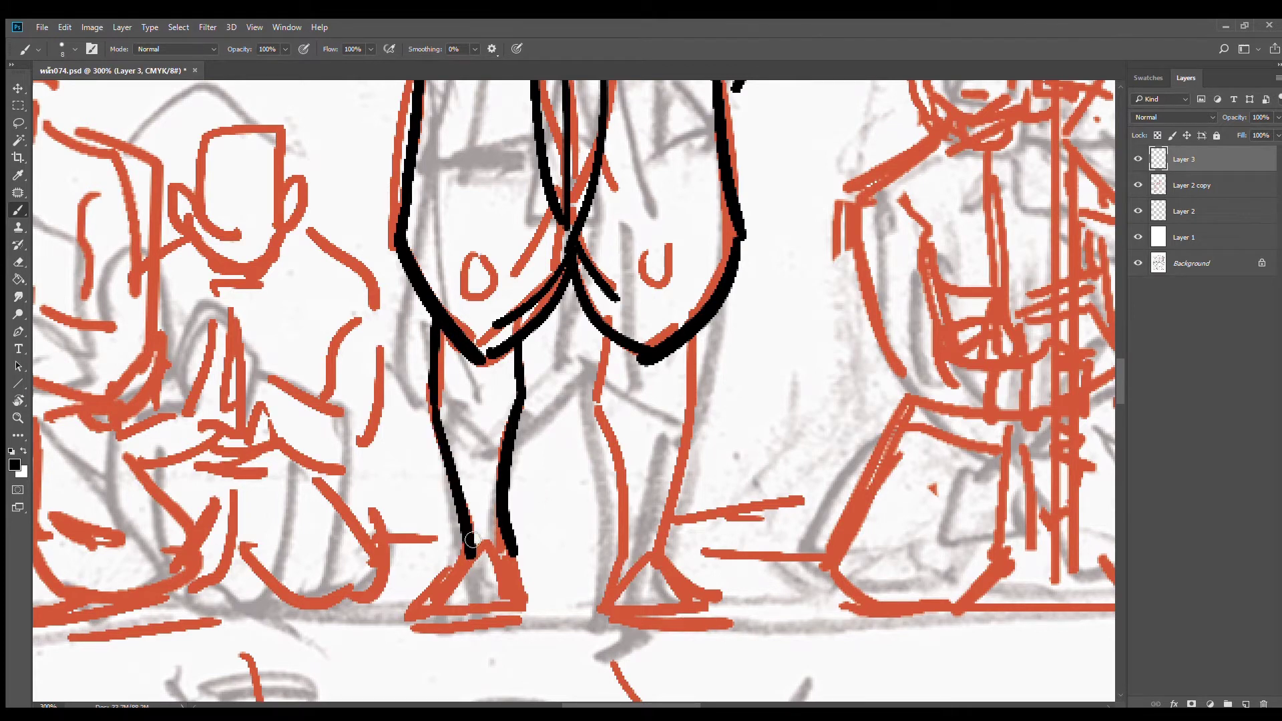
pyautogui.moveTo(604, 334); pyautogui.dragTo(621, 569)
pyautogui.moveTo(697, 334); pyautogui.dragTo(666, 551)
# Ink the curled-toe shoe on the foot below the bent arm, with its heel, sole and opening
pyautogui.moveTo(713, 481)
pyautogui.mouseDown()
pyautogui.moveTo(767, 331)
pyautogui.moveTo(815, 249)
pyautogui.mouseUp()
pyautogui.moveTo(604, 313); pyautogui.dragTo(621, 386)
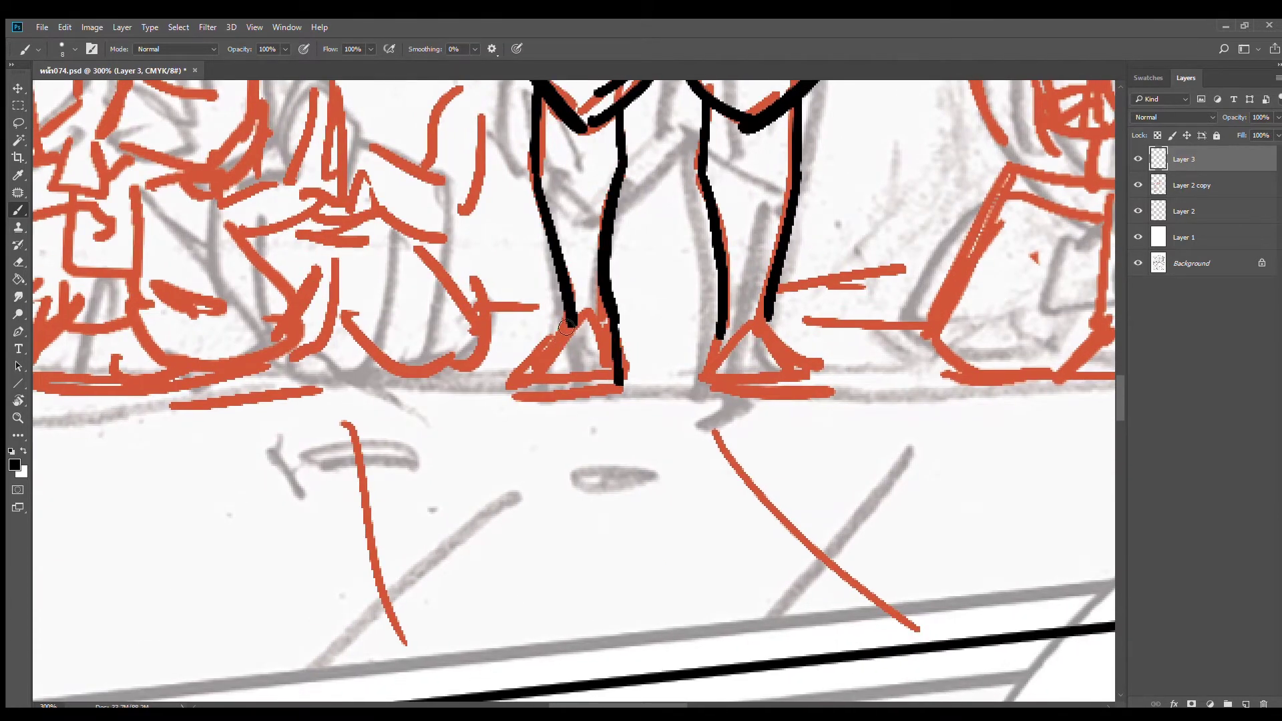
pyautogui.moveTo(572, 324)
pyautogui.mouseDown()
pyautogui.moveTo(515, 388)
pyautogui.moveTo(618, 390)
pyautogui.moveTo(518, 396)
pyautogui.moveTo(501, 374)
pyautogui.moveTo(524, 398)
pyautogui.moveTo(586, 390)
pyautogui.mouseUp()
pyautogui.hotkey('ctrl', 'z')
pyautogui.press('e')
pyautogui.hotkey('ctrl', 'z')
pyautogui.press('b')
pyautogui.moveTo(502, 377)
pyautogui.mouseDown()
pyautogui.moveTo(509, 349)
pyautogui.moveTo(576, 378)
pyautogui.moveTo(565, 338)
pyautogui.moveTo(579, 321)
pyautogui.moveTo(580, 371)
pyautogui.moveTo(615, 368)
pyautogui.mouseUp()
# Ink the matching curled-toe shoe on the other foot, with its sole, opening and instep
pyautogui.moveTo(753, 374)
pyautogui.mouseDown()
pyautogui.moveTo(603, 389)
pyautogui.moveTo(683, 390)
pyautogui.moveTo(724, 343)
pyautogui.moveTo(709, 334)
pyautogui.moveTo(728, 384)
pyautogui.moveTo(710, 390)
pyautogui.mouseUp()
pyautogui.hotkey('ctrl', 'z')
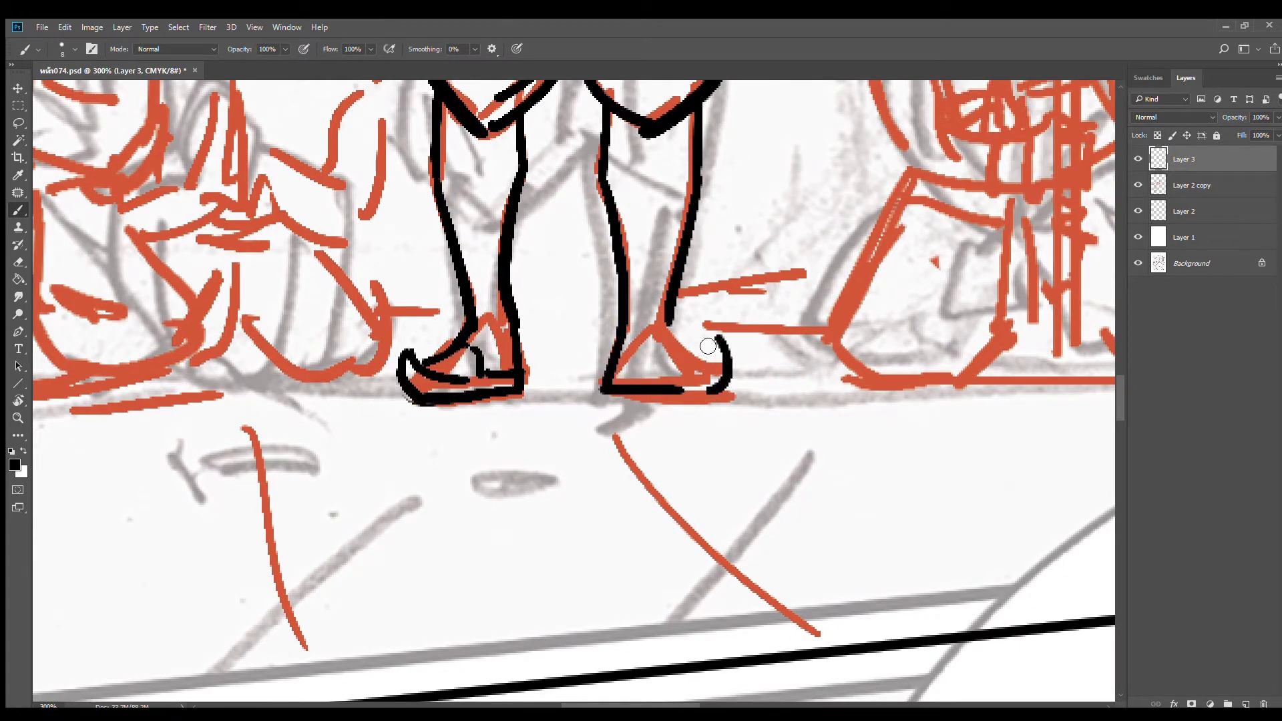
pyautogui.moveTo(709, 339); pyautogui.dragTo(651, 390)
pyautogui.moveTo(664, 325)
pyautogui.mouseDown()
pyautogui.moveTo(709, 361)
pyautogui.moveTo(649, 361)
pyautogui.moveTo(617, 378)
pyautogui.mouseUp()
pyautogui.moveTo(726, 387); pyautogui.dragTo(670, 394)
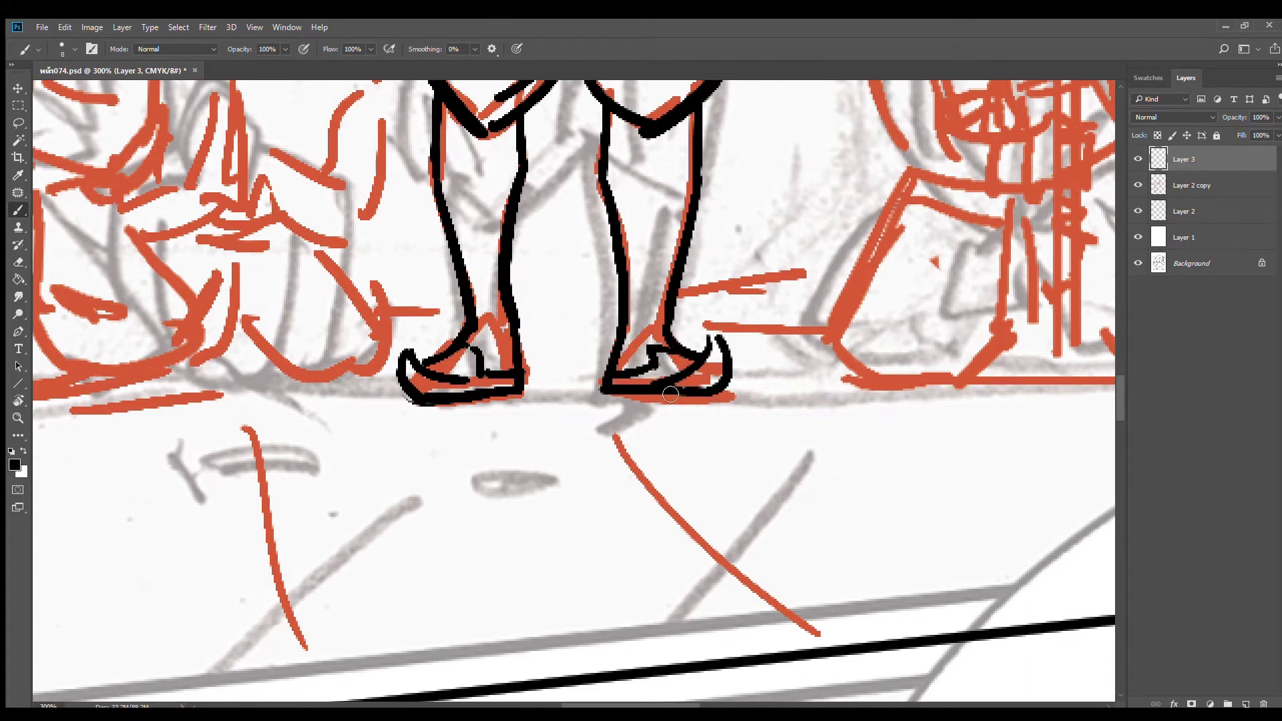
# Add creases to the standing man's trousers, fanning out below the tunic hem and beside the central fold
pyautogui.keyDown('alt'); pyautogui.click(615, 359); pyautogui.keyUp('alt')
pyautogui.keyDown('alt'); pyautogui.click(615, 360); pyautogui.keyUp('alt')
pyautogui.keyDown('alt'); pyautogui.click(615, 359); pyautogui.keyUp('alt')
pyautogui.moveTo(679, 327); pyautogui.dragTo(691, 375)
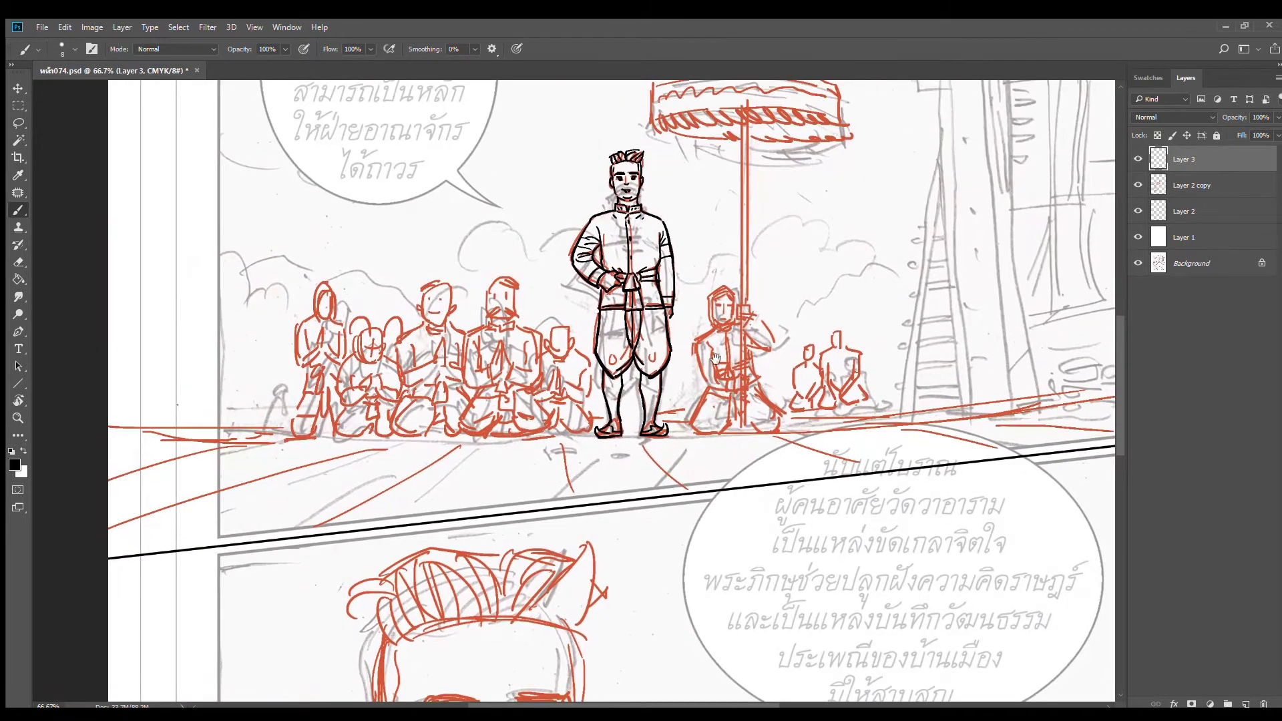
pyautogui.keyDown('ctrl'); pyautogui.click(641, 339); pyautogui.keyUp('ctrl')
pyautogui.keyDown('ctrl'); pyautogui.click(641, 340); pyautogui.keyUp('ctrl')
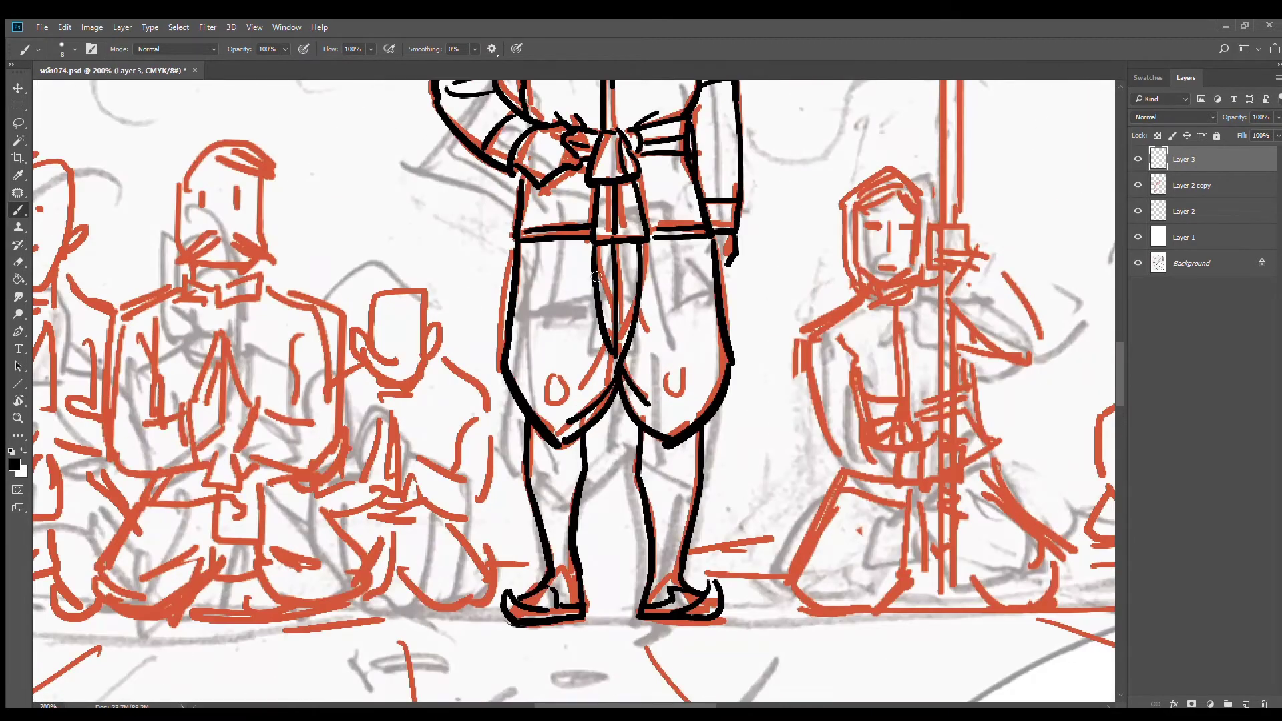
pyautogui.moveTo(592, 272); pyautogui.dragTo(569, 305)
pyautogui.moveTo(587, 247); pyautogui.dragTo(560, 269)
pyautogui.moveTo(647, 245)
pyautogui.mouseDown()
pyautogui.moveTo(691, 261)
pyautogui.moveTo(670, 292)
pyautogui.mouseUp()
pyautogui.moveTo(607, 356); pyautogui.dragTo(587, 391)
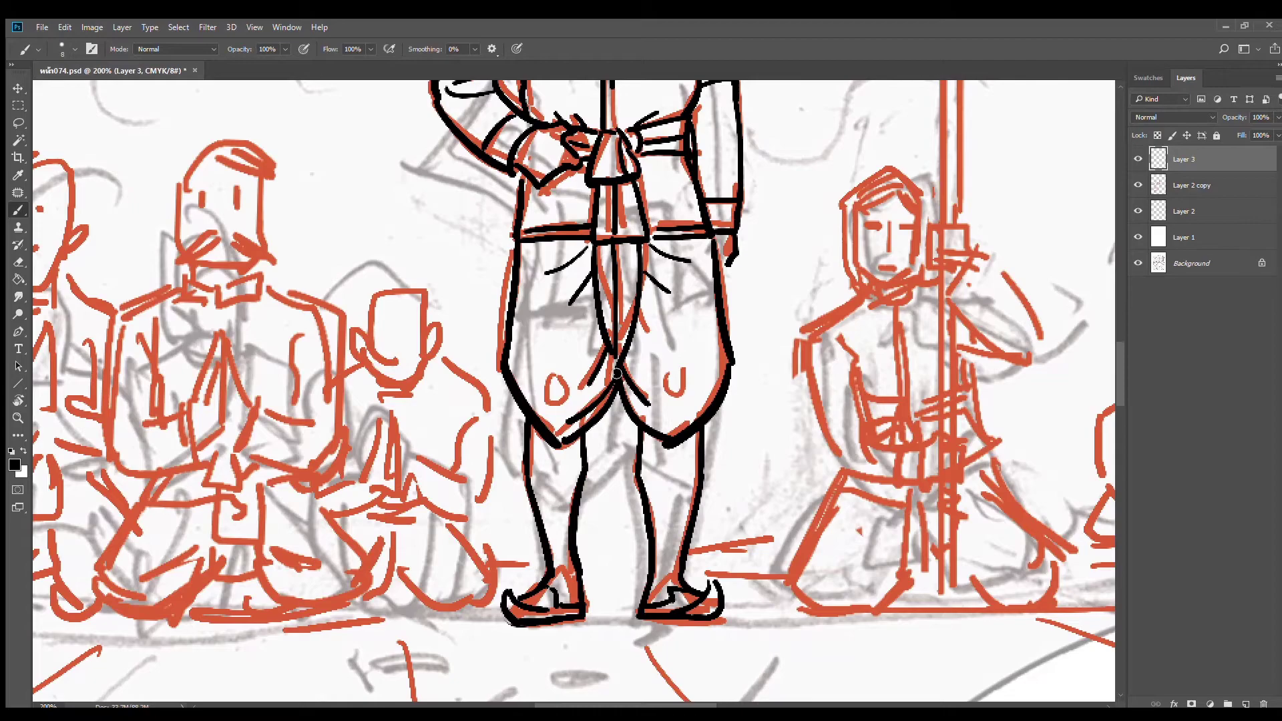
# Add a short crease to the tunic just beneath the sash on the straight arm's side
pyautogui.keyDown('alt'); pyautogui.click(685, 353); pyautogui.keyUp('alt')
pyautogui.keyDown('alt'); pyautogui.click(685, 353); pyautogui.keyUp('alt')
pyautogui.keyDown('ctrl'); pyautogui.click(678, 295); pyautogui.keyUp('ctrl')
pyautogui.keyDown('ctrl'); pyautogui.click(678, 295); pyautogui.keyUp('ctrl')
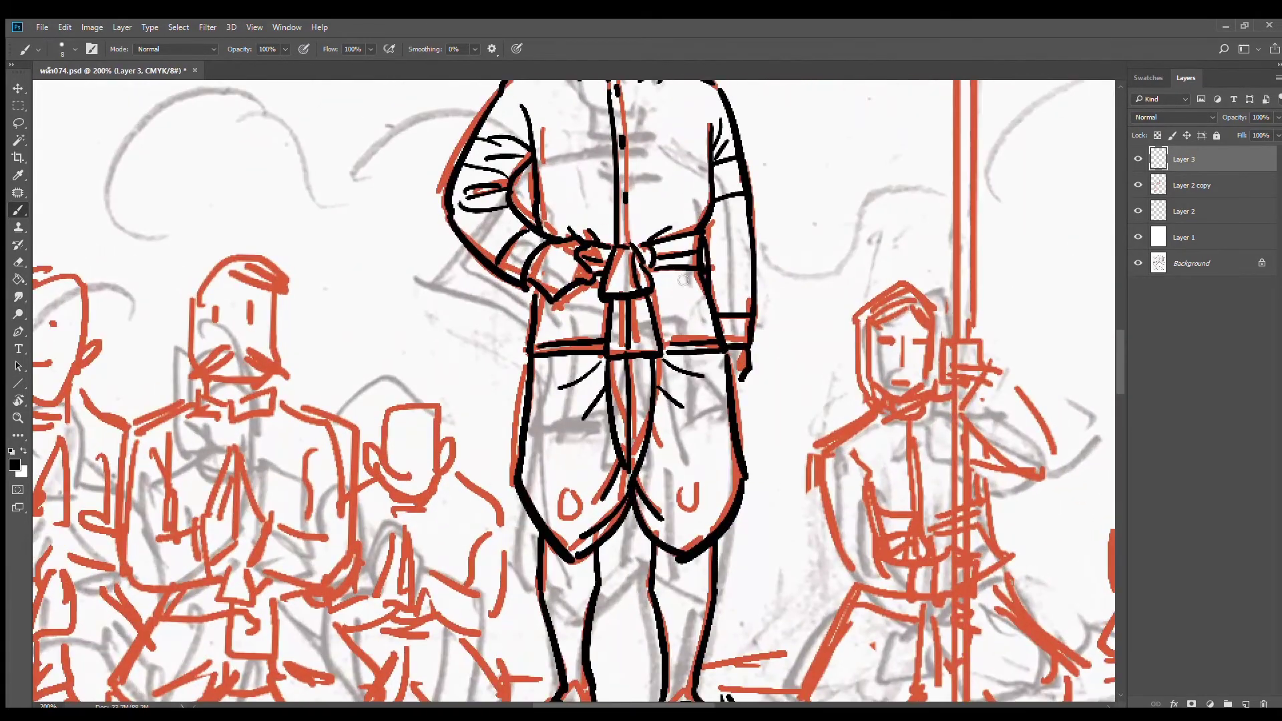
pyautogui.moveTo(684, 280); pyautogui.dragTo(666, 270)
# Ink the kneeling pole bearer's jaw and cheeks, and add his eyebrows and lowered eyes
pyautogui.scroll(-2, 572, 318)
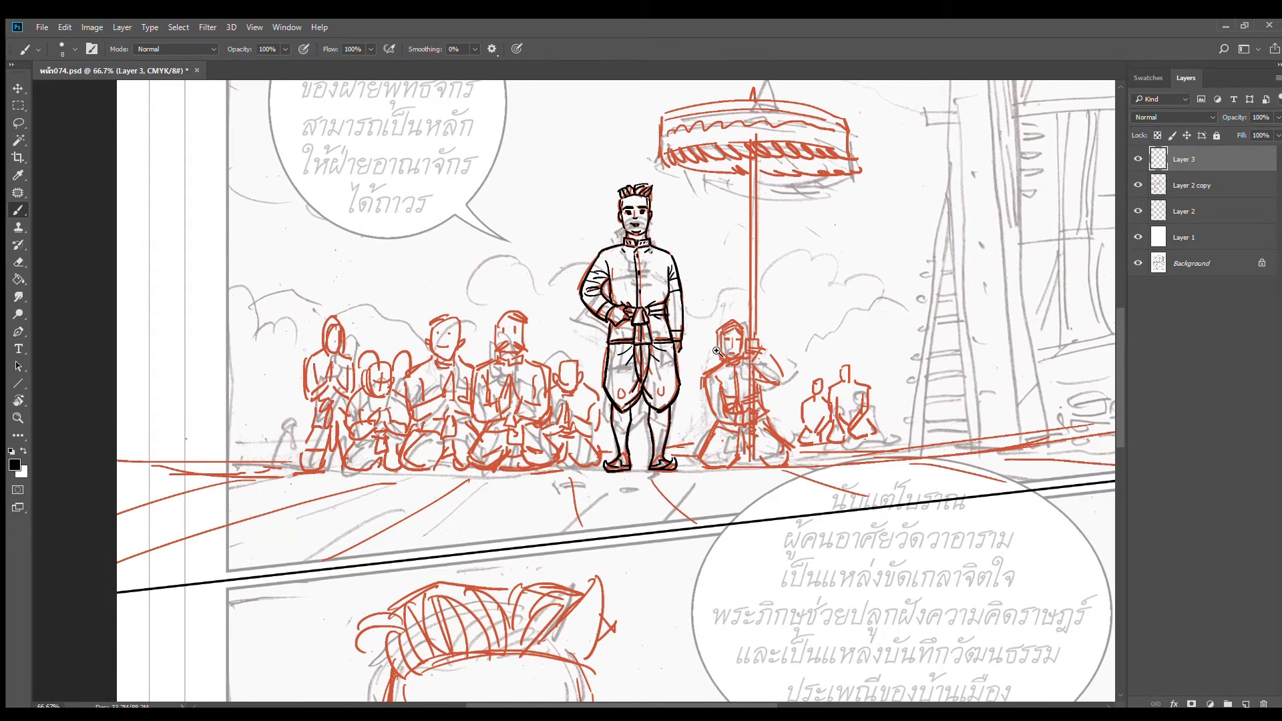
pyautogui.scroll(4, 717, 351)
pyautogui.moveTo(709, 281); pyautogui.dragTo(733, 361)
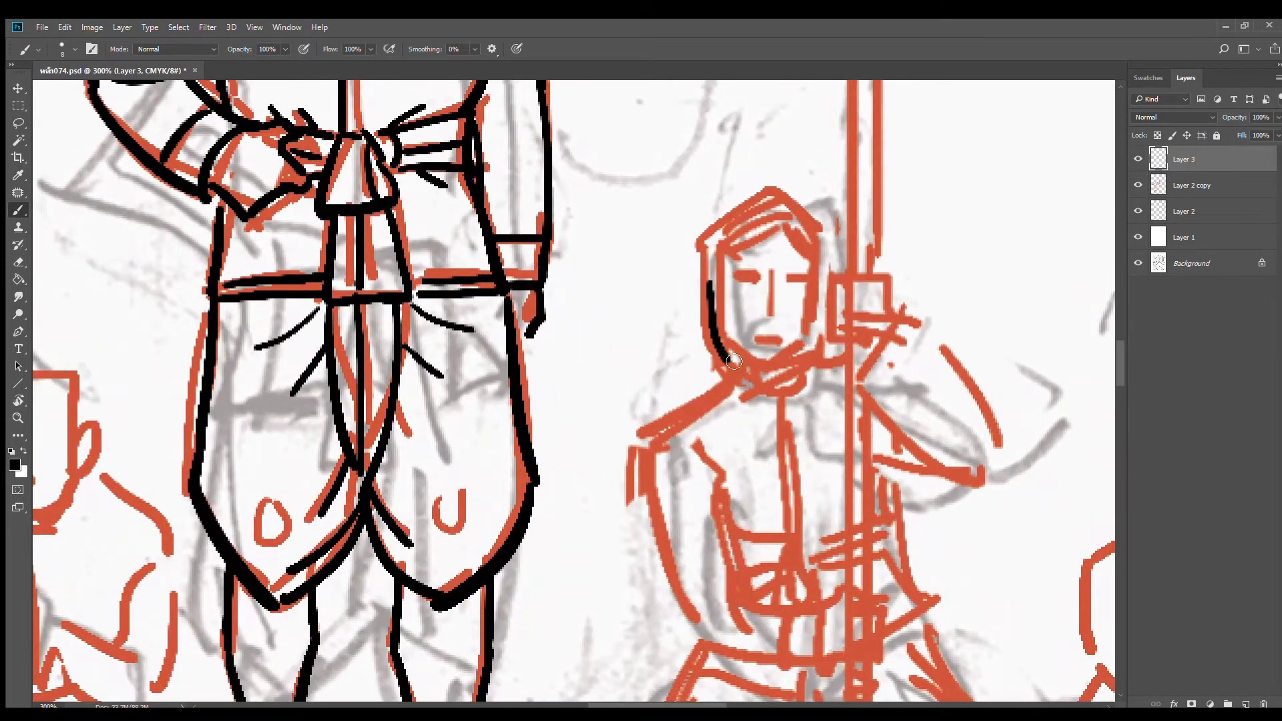
pyautogui.hotkey('ctrl', 'z')
pyautogui.moveTo(706, 295)
pyautogui.mouseDown()
pyautogui.moveTo(717, 372)
pyautogui.moveTo(801, 359)
pyautogui.mouseUp()
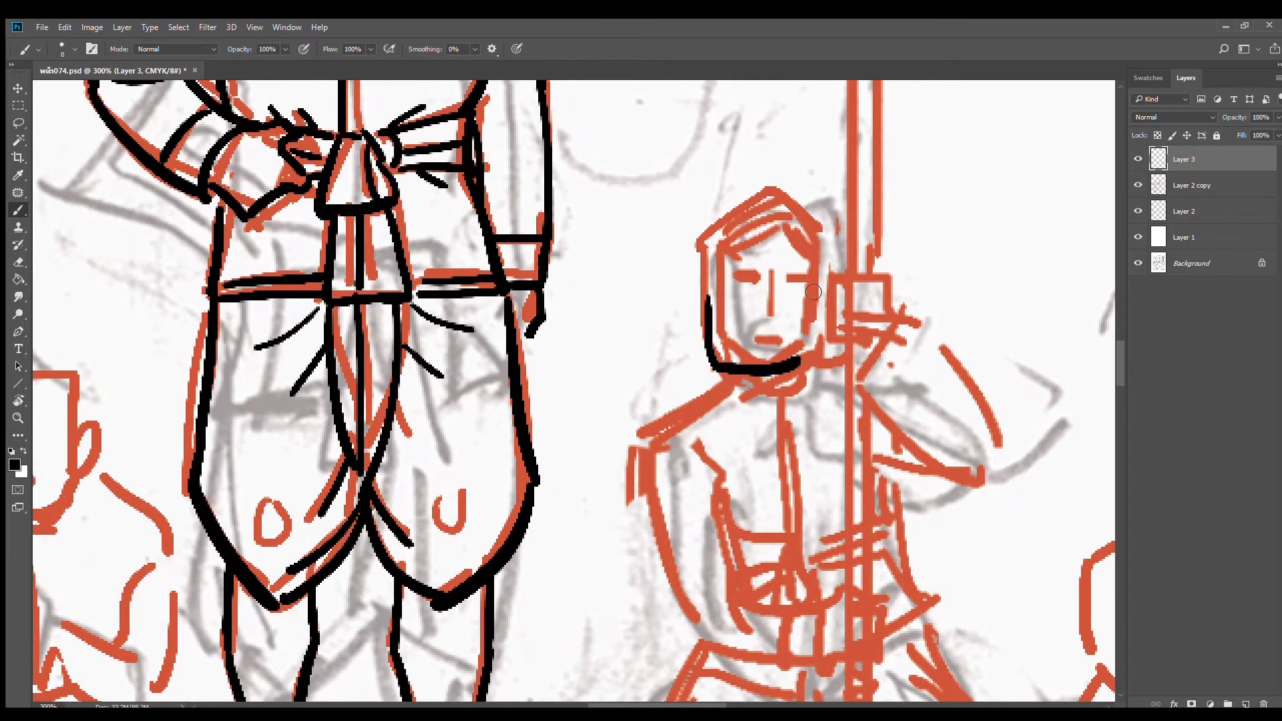
pyautogui.moveTo(813, 291); pyautogui.dragTo(809, 355)
pyautogui.moveTo(716, 281)
pyautogui.mouseDown()
pyautogui.moveTo(800, 278)
pyautogui.moveTo(741, 297)
pyautogui.moveTo(797, 296)
pyautogui.mouseUp()
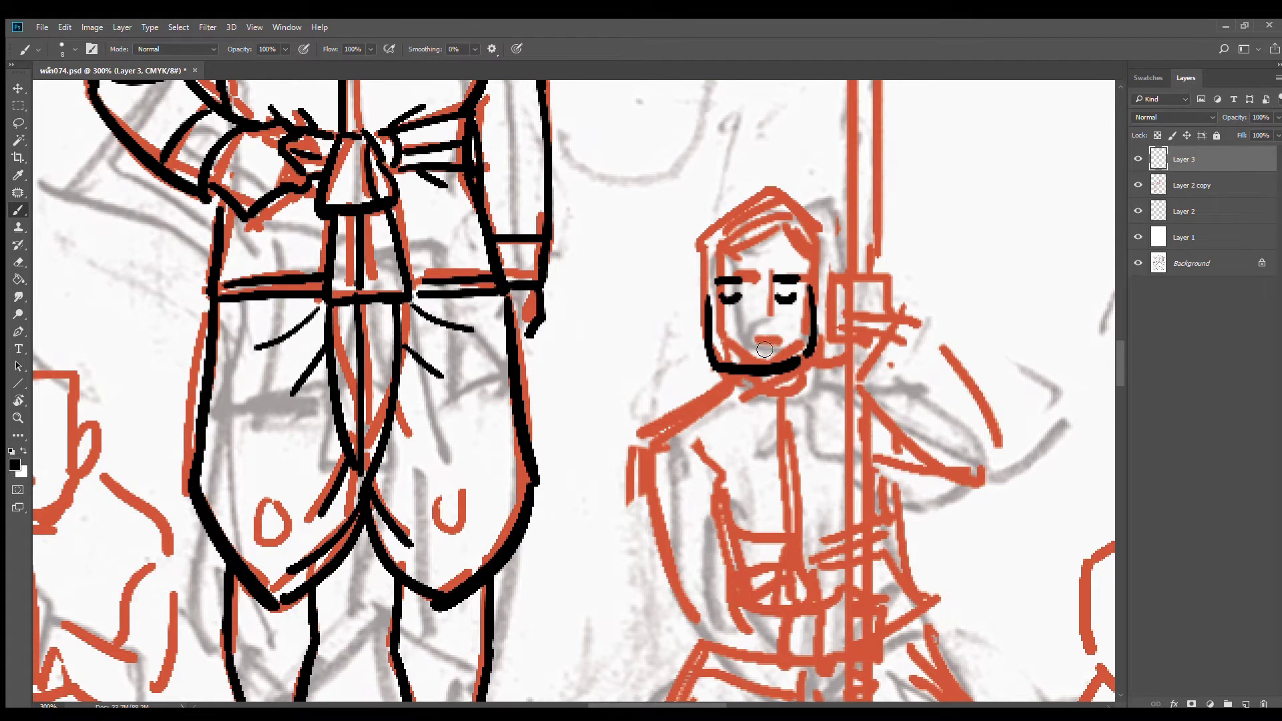
# Ink the kneeling pole bearer's mouth, nose, ears, parted hair and standing collar
pyautogui.moveTo(747, 340); pyautogui.dragTo(765, 343)
pyautogui.moveTo(705, 302)
pyautogui.mouseDown()
pyautogui.moveTo(691, 320)
pyautogui.moveTo(706, 336)
pyautogui.mouseUp()
pyautogui.moveTo(699, 259); pyautogui.dragTo(698, 314)
pyautogui.moveTo(704, 270)
pyautogui.mouseDown()
pyautogui.moveTo(799, 208)
pyautogui.moveTo(821, 242)
pyautogui.moveTo(806, 255)
pyautogui.moveTo(815, 249)
pyautogui.moveTo(817, 325)
pyautogui.mouseUp()
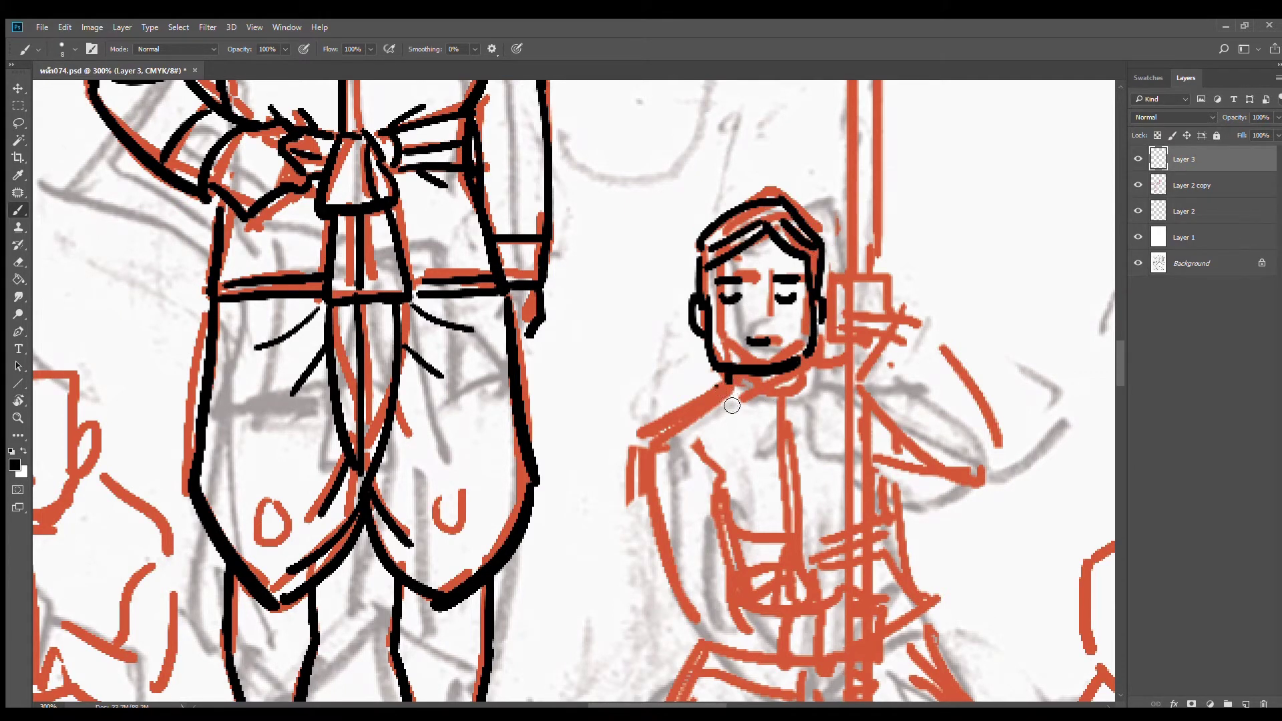
pyautogui.moveTo(732, 406)
pyautogui.mouseDown()
pyautogui.moveTo(782, 404)
pyautogui.moveTo(724, 340)
pyautogui.mouseUp()
pyautogui.moveTo(739, 203); pyautogui.dragTo(738, 237)
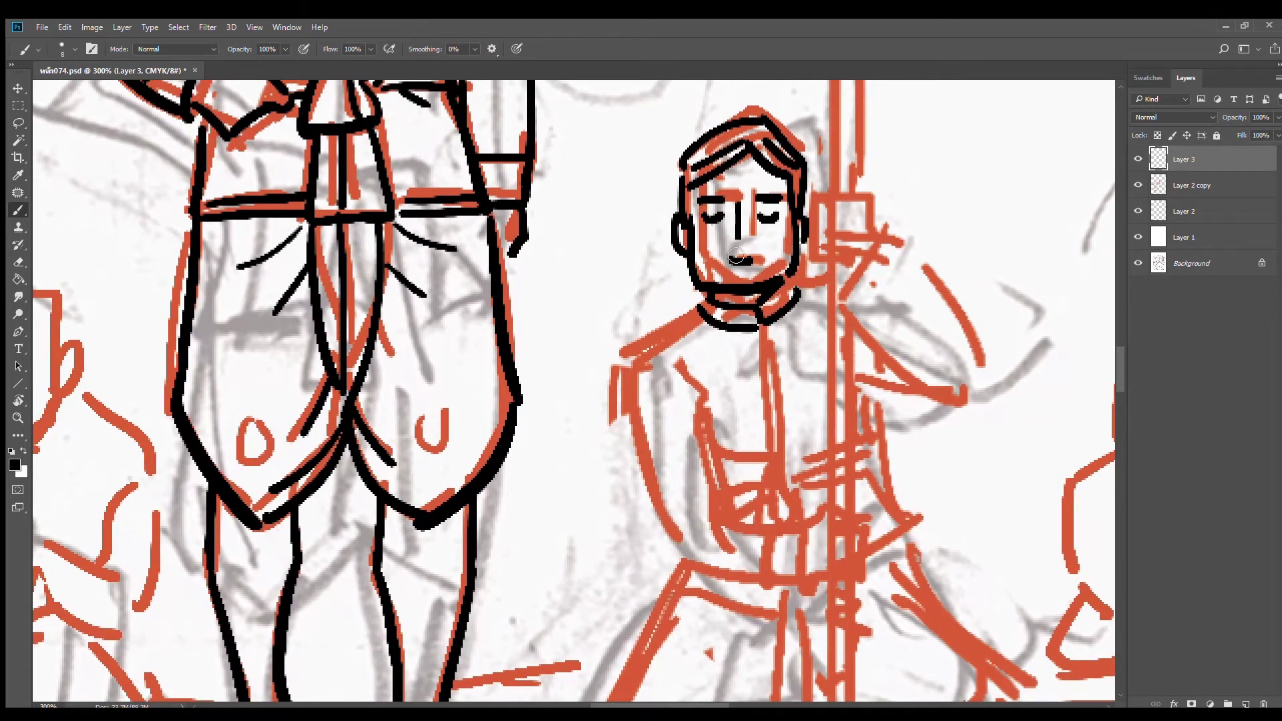
# Ink the kneeling man's shoulder and the sleeve of his lower arm down to the cuff band
pyautogui.moveTo(699, 356); pyautogui.dragTo(695, 308)
pyautogui.moveTo(698, 261)
pyautogui.mouseDown()
pyautogui.moveTo(619, 337)
pyautogui.moveTo(709, 392)
pyautogui.moveTo(723, 460)
pyautogui.mouseUp()
pyautogui.moveTo(674, 416); pyautogui.dragTo(639, 315)
pyautogui.moveTo(600, 255); pyautogui.dragTo(657, 412)
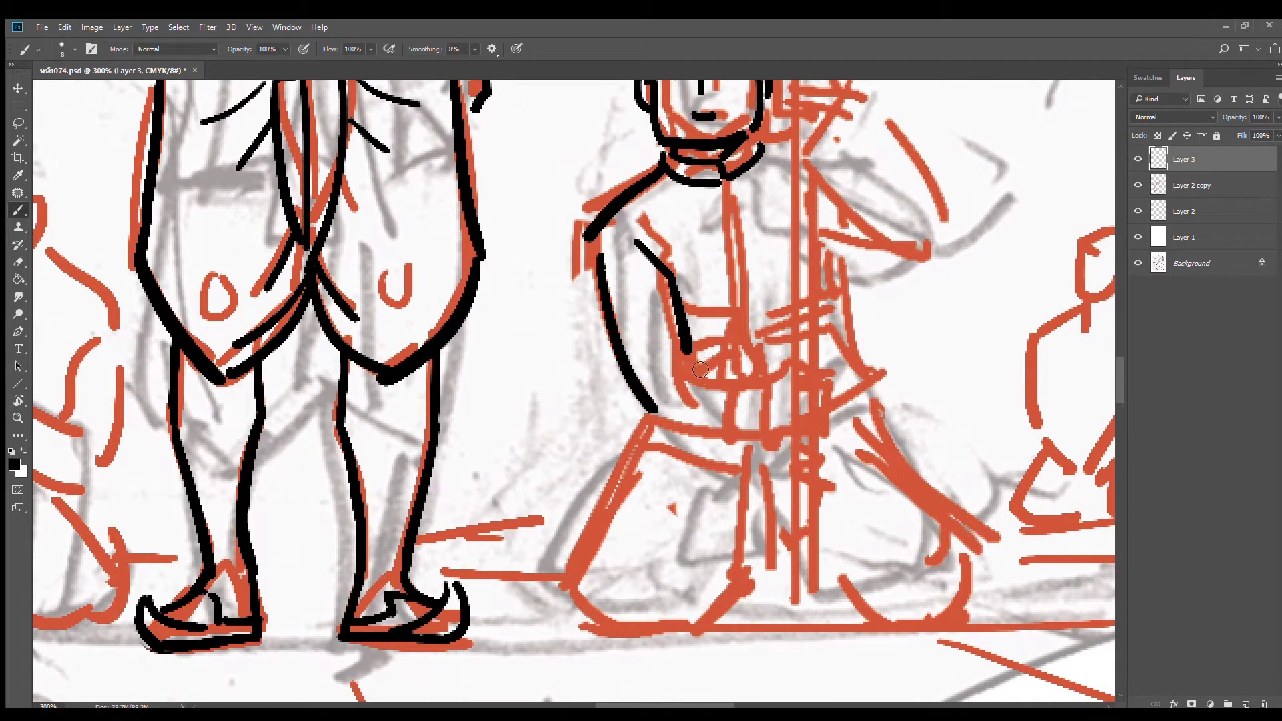
pyautogui.moveTo(700, 369); pyautogui.dragTo(759, 382)
pyautogui.moveTo(762, 375); pyautogui.dragTo(751, 434)
pyautogui.moveTo(663, 413)
pyautogui.mouseDown()
pyautogui.moveTo(745, 433)
pyautogui.moveTo(733, 422)
pyautogui.mouseUp()
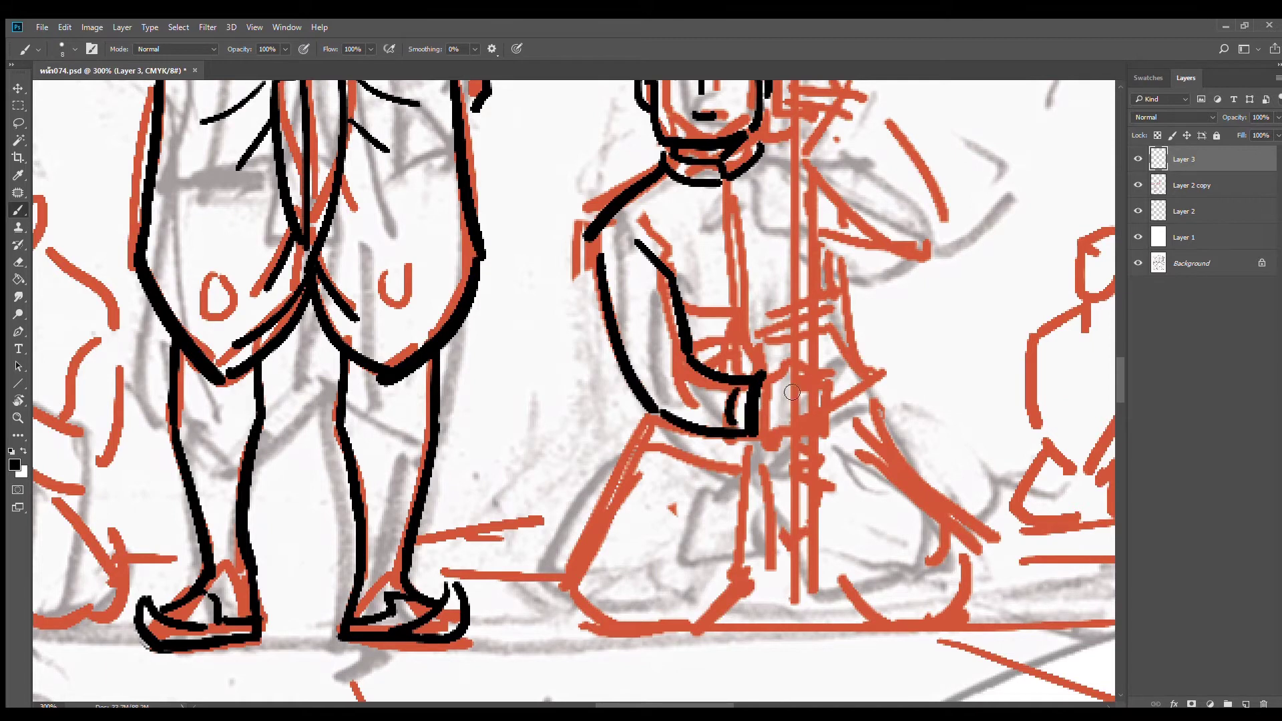
# Outline the kneeling man's fist around the pole and add creases at the bent elbow
pyautogui.moveTo(763, 379)
pyautogui.mouseDown()
pyautogui.moveTo(783, 361)
pyautogui.moveTo(796, 377)
pyautogui.mouseUp()
pyautogui.moveTo(833, 375)
pyautogui.mouseDown()
pyautogui.moveTo(819, 434)
pyautogui.moveTo(788, 436)
pyautogui.moveTo(815, 433)
pyautogui.moveTo(800, 400)
pyautogui.mouseUp()
pyautogui.moveTo(689, 365); pyautogui.dragTo(656, 364)
pyautogui.moveTo(680, 350); pyautogui.dragTo(653, 350)
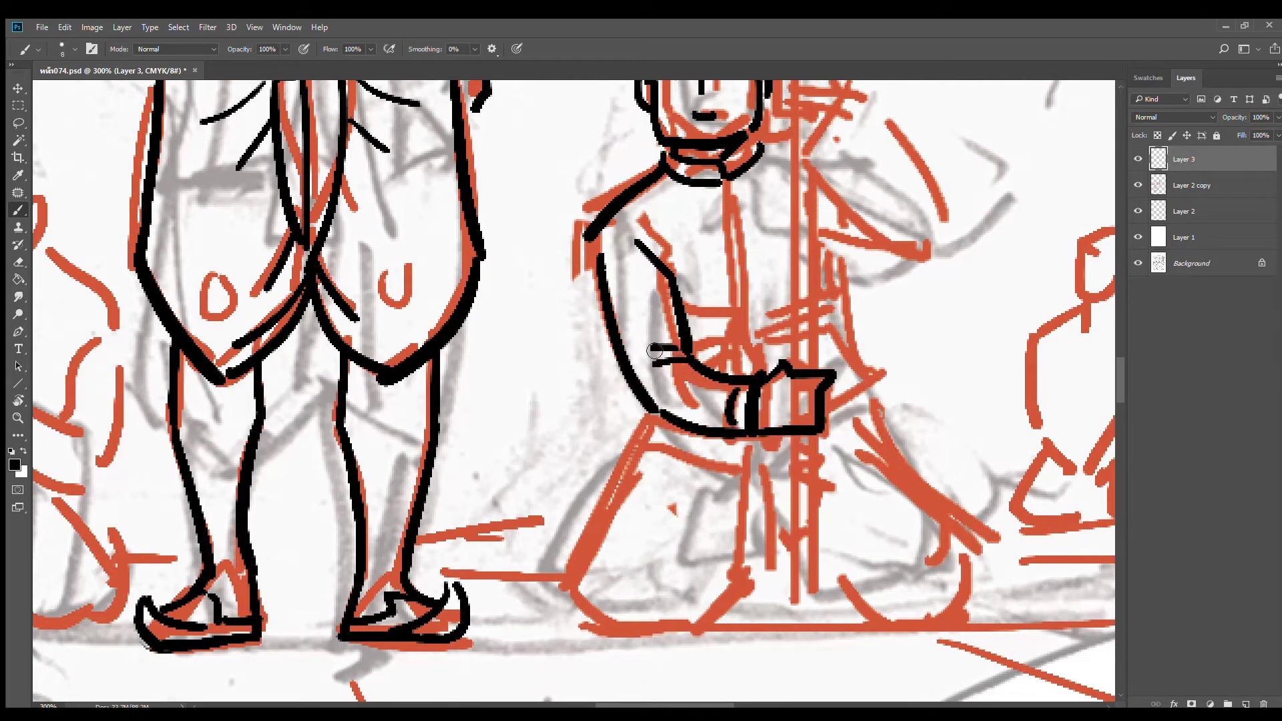
# Ink the kneeling man's jacket front line, waist sash and knot above the lower arm
pyautogui.moveTo(720, 317); pyautogui.dragTo(694, 385)
pyautogui.moveTo(703, 271); pyautogui.dragTo(710, 384)
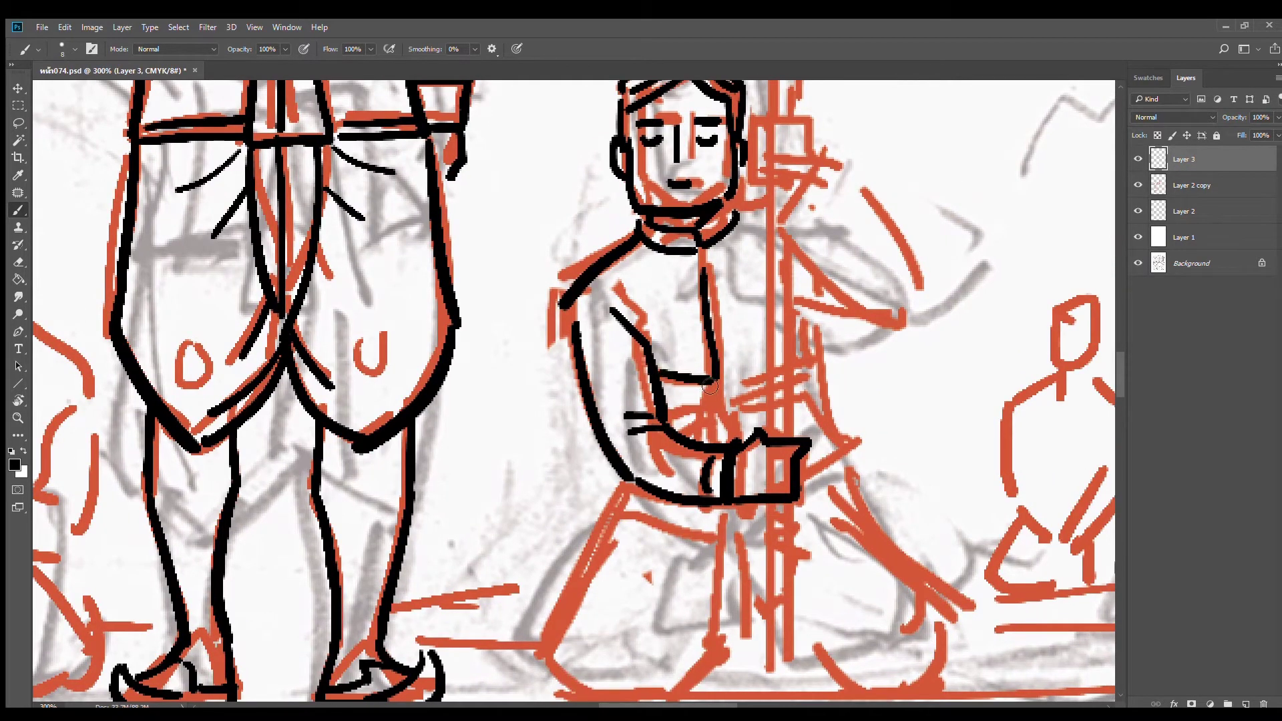
pyautogui.moveTo(677, 425); pyautogui.dragTo(709, 407)
pyautogui.moveTo(713, 384)
pyautogui.mouseDown()
pyautogui.moveTo(712, 413)
pyautogui.moveTo(750, 406)
pyautogui.moveTo(723, 374)
pyautogui.mouseUp()
pyautogui.moveTo(717, 382)
pyautogui.mouseDown()
pyautogui.moveTo(730, 411)
pyautogui.moveTo(762, 371)
pyautogui.mouseUp()
# Ink the kneeling man's jacket side, redrawing its lower part with a wider flare, and add the hem on both sides
pyautogui.moveTo(803, 307)
pyautogui.mouseDown()
pyautogui.moveTo(793, 374)
pyautogui.moveTo(852, 446)
pyautogui.moveTo(805, 482)
pyautogui.mouseUp()
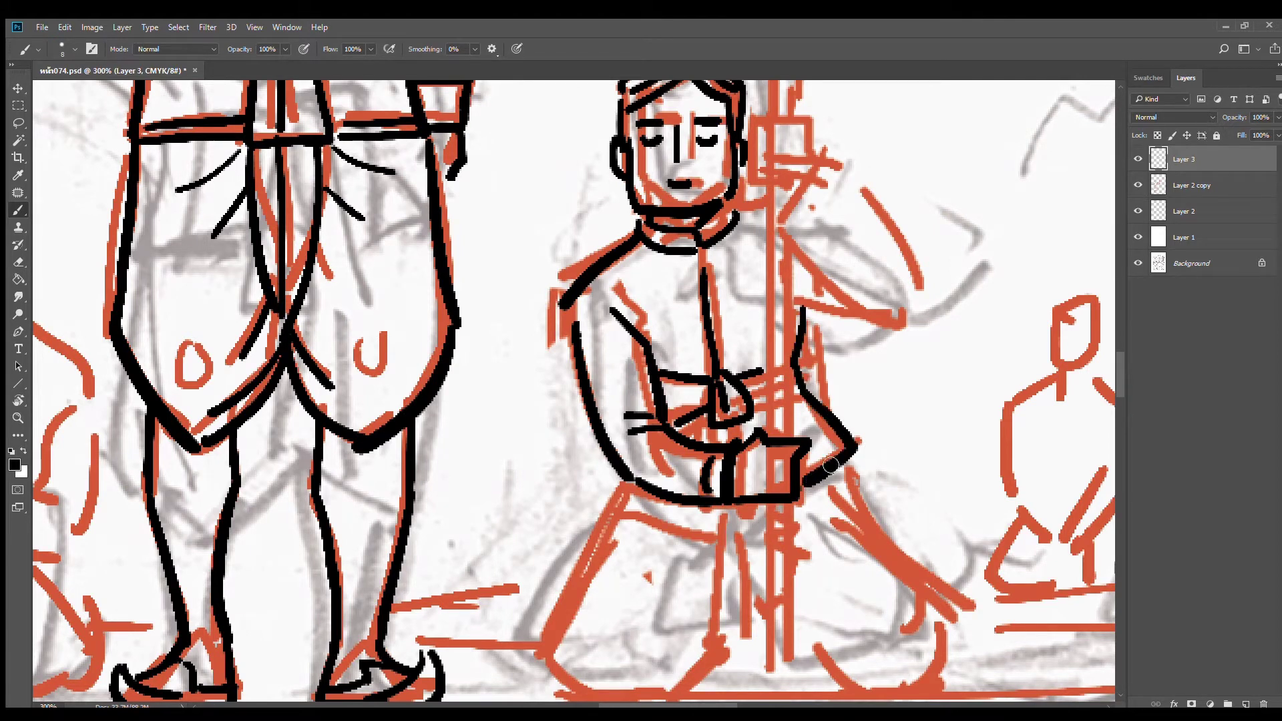
pyautogui.press('e')
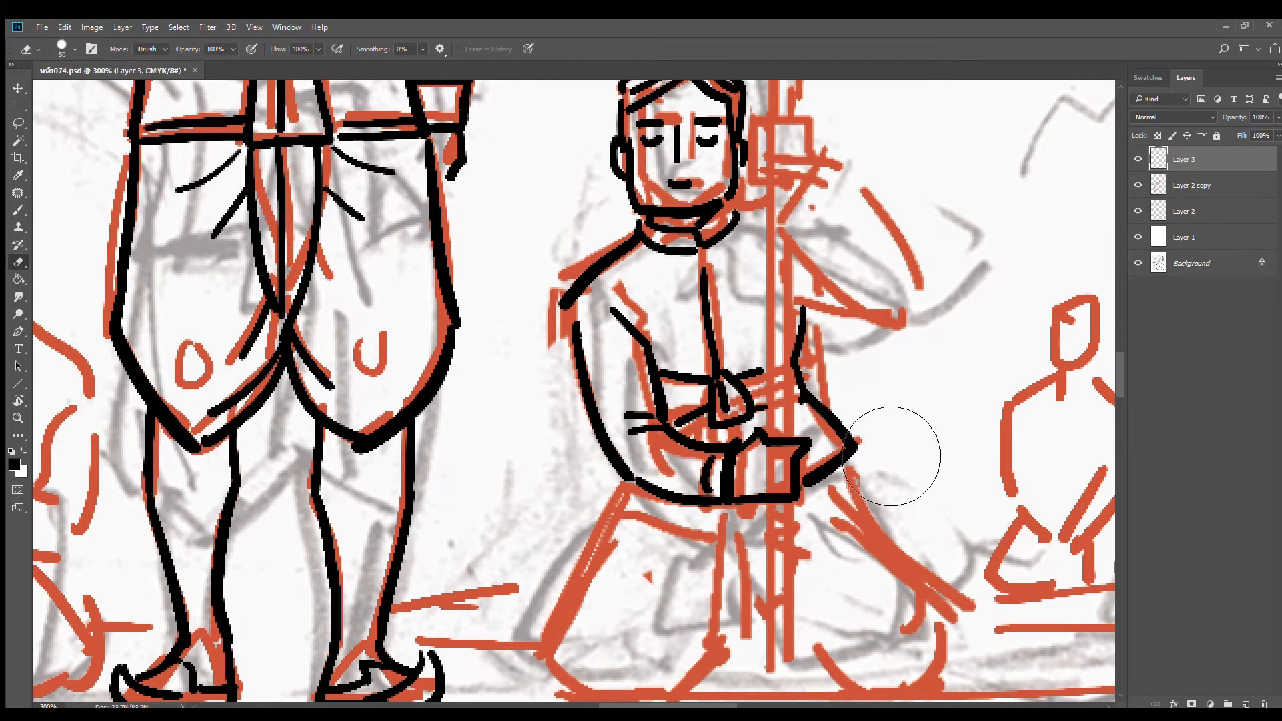
pyautogui.moveTo(895, 458)
pyautogui.mouseDown()
pyautogui.moveTo(880, 498)
pyautogui.moveTo(871, 456)
pyautogui.mouseUp()
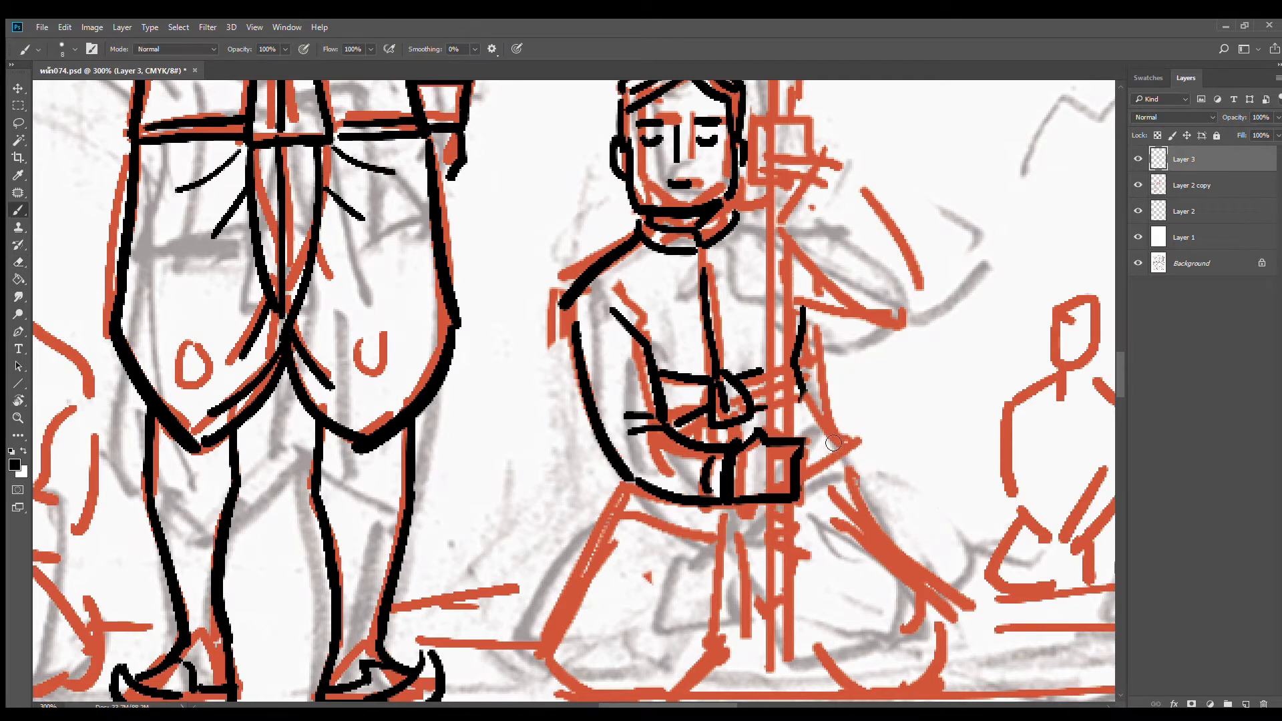
pyautogui.press('b')
pyautogui.moveTo(811, 406)
pyautogui.mouseDown()
pyautogui.moveTo(881, 505)
pyautogui.moveTo(809, 521)
pyautogui.mouseUp()
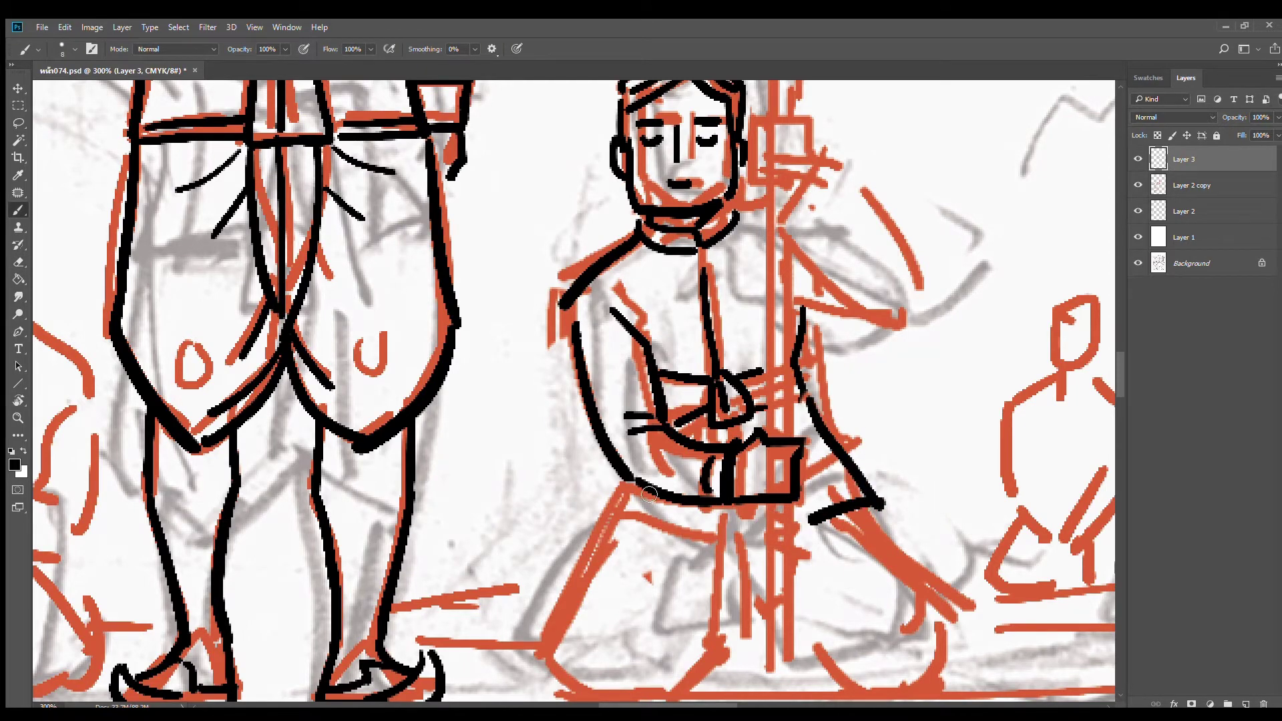
pyautogui.moveTo(629, 486); pyautogui.dragTo(698, 525)
# Ink both edges and the foot of the pole below the kneeling man's fist
pyautogui.moveTo(792, 541)
pyautogui.mouseDown()
pyautogui.moveTo(729, 541)
pyautogui.moveTo(727, 435)
pyautogui.moveTo(711, 596)
pyautogui.mouseUp()
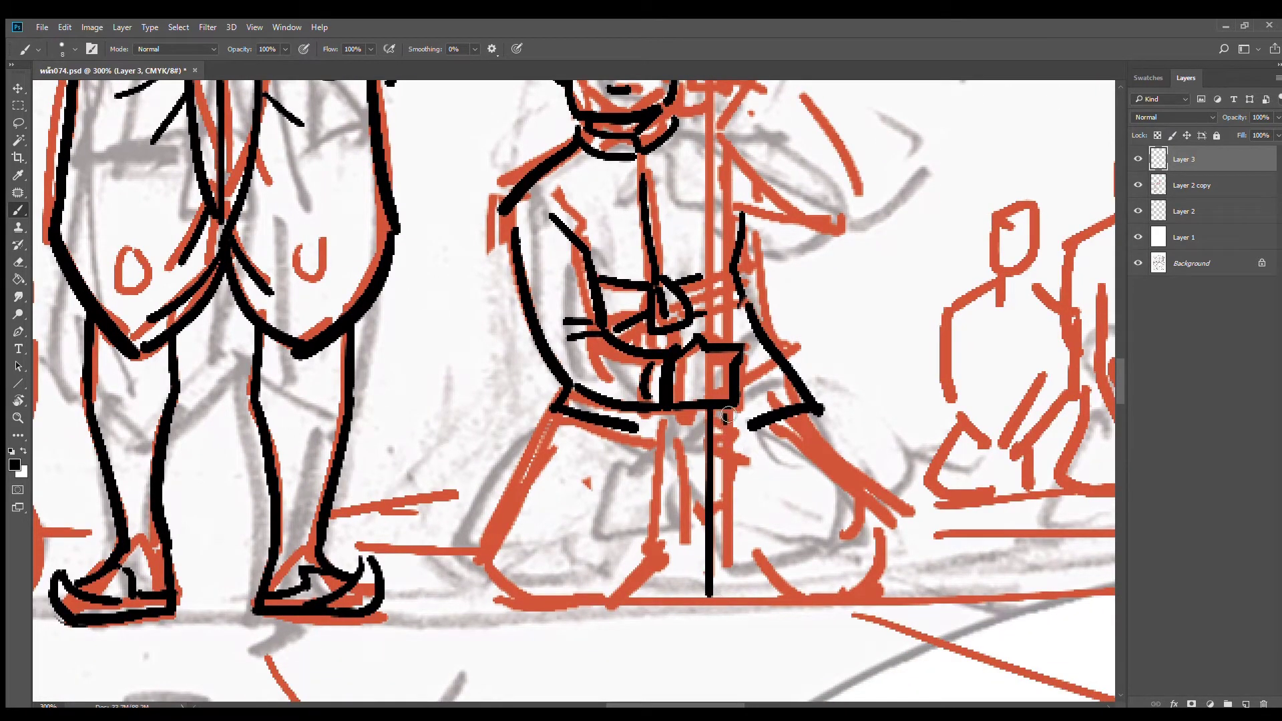
pyautogui.moveTo(727, 407)
pyautogui.mouseDown()
pyautogui.moveTo(725, 594)
pyautogui.moveTo(712, 607)
pyautogui.moveTo(732, 602)
pyautogui.mouseUp()
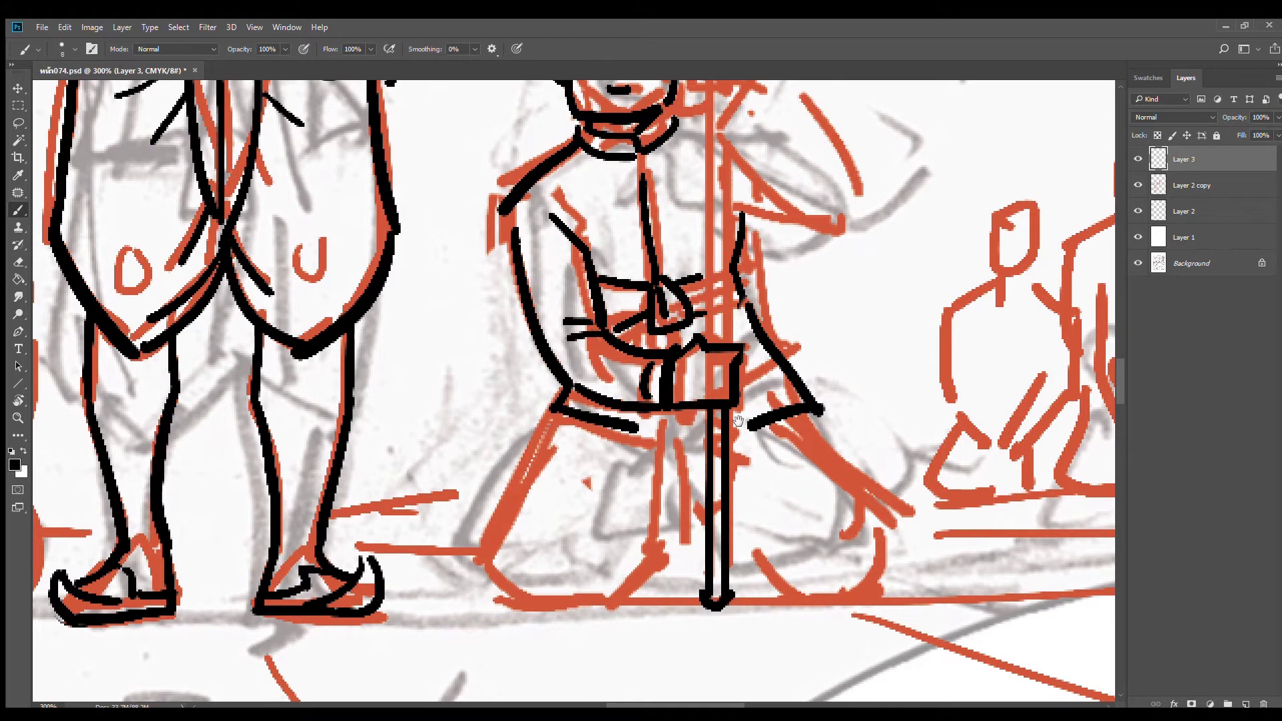
# Ink the kneeling pole bearer's raised fist around the pole, its bent sleeve and elbow, and the line to the collar
pyautogui.scroll(3, 732, 602)
pyautogui.moveTo(714, 549)
pyautogui.mouseDown()
pyautogui.moveTo(711, 299)
pyautogui.moveTo(700, 318)
pyautogui.moveTo(700, 300)
pyautogui.moveTo(698, 553)
pyautogui.mouseUp()
pyautogui.moveTo(723, 447); pyautogui.dragTo(787, 560)
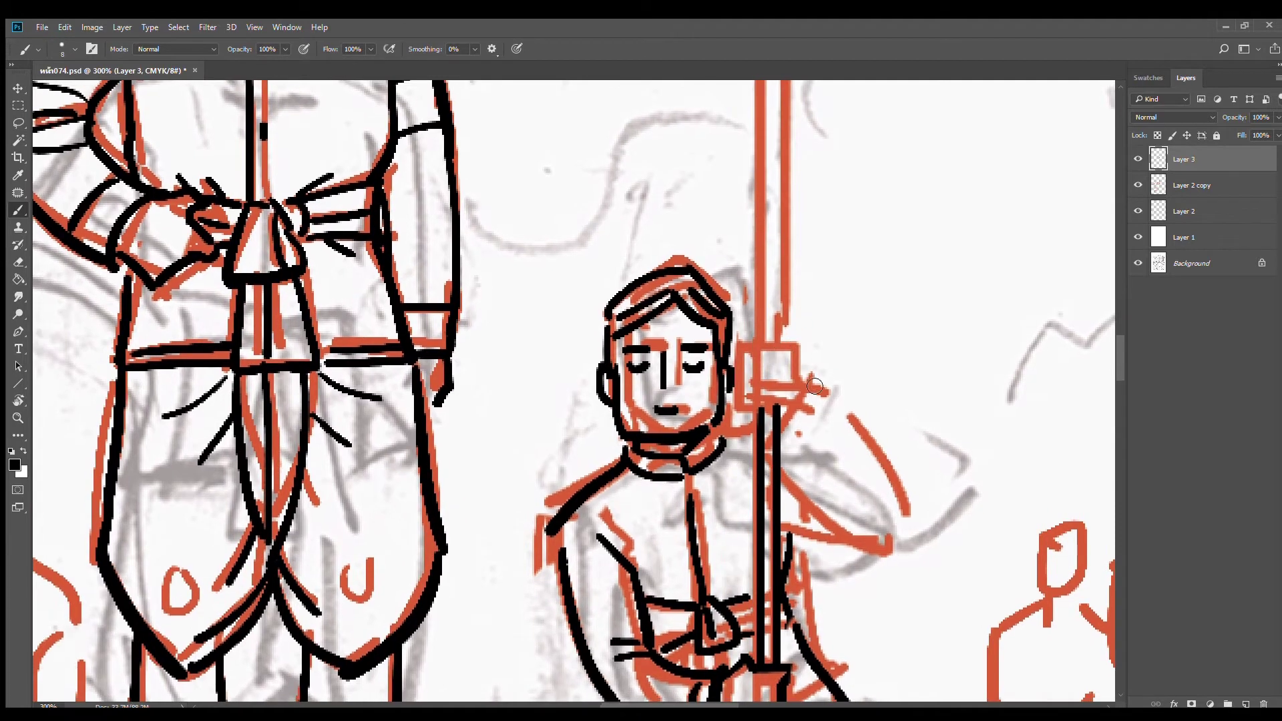
pyautogui.moveTo(814, 387)
pyautogui.mouseDown()
pyautogui.moveTo(799, 343)
pyautogui.moveTo(752, 335)
pyautogui.moveTo(783, 361)
pyautogui.moveTo(745, 357)
pyautogui.moveTo(743, 371)
pyautogui.moveTo(761, 374)
pyautogui.moveTo(754, 397)
pyautogui.moveTo(746, 391)
pyautogui.moveTo(778, 407)
pyautogui.moveTo(790, 447)
pyautogui.moveTo(830, 402)
pyautogui.moveTo(874, 444)
pyautogui.moveTo(872, 506)
pyautogui.moveTo(844, 526)
pyautogui.mouseUp()
pyautogui.moveTo(785, 468); pyautogui.dragTo(811, 499)
pyautogui.moveTo(720, 435)
pyautogui.mouseDown()
pyautogui.moveTo(757, 443)
pyautogui.moveTo(794, 411)
pyautogui.moveTo(785, 447)
pyautogui.mouseUp()
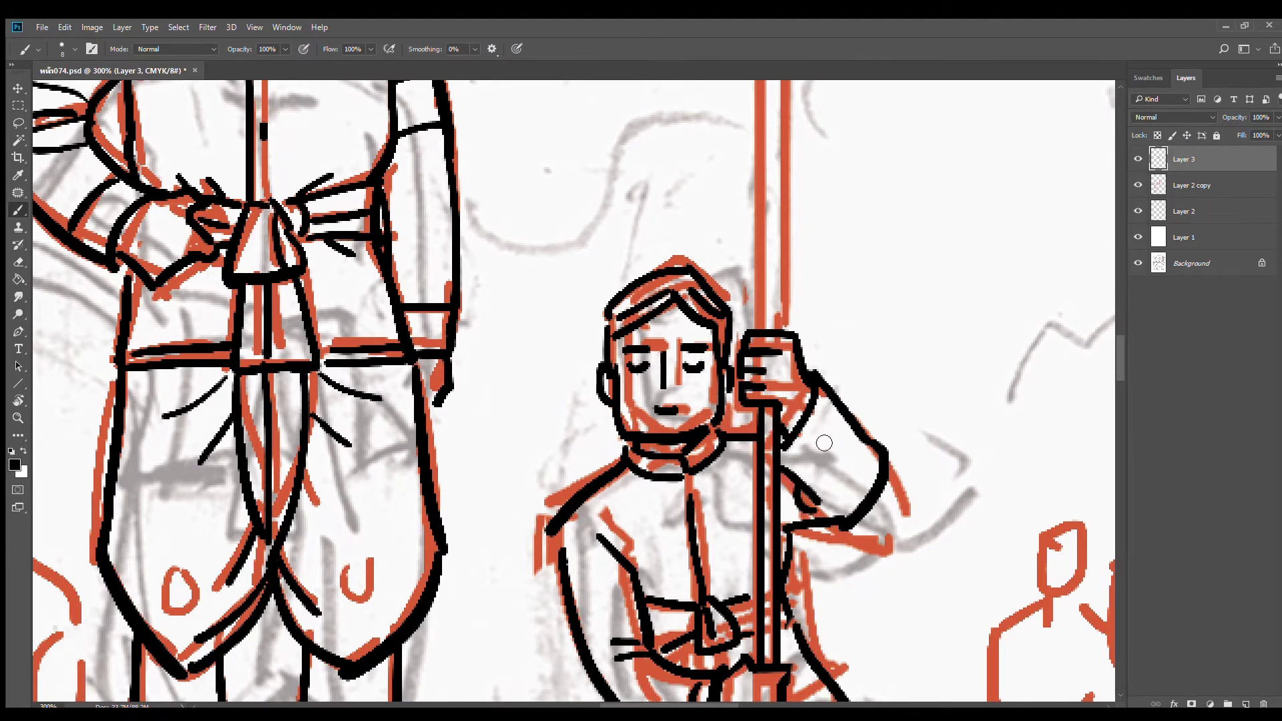
# Ink the sash end hanging below the pole bearer's lower fist, replacing the overlong first stroke
pyautogui.keyDown('alt'); pyautogui.click(838, 468); pyautogui.keyUp('alt')
pyautogui.keyDown('alt'); pyautogui.click(845, 476); pyautogui.keyUp('alt')
pyautogui.moveTo(844, 476)
pyautogui.mouseDown()
pyautogui.moveTo(832, 441)
pyautogui.moveTo(757, 531)
pyautogui.mouseUp()
pyautogui.keyDown('ctrl'); pyautogui.click(789, 521); pyautogui.keyUp('ctrl')
pyautogui.keyDown('ctrl'); pyautogui.click(784, 526); pyautogui.keyUp('ctrl')
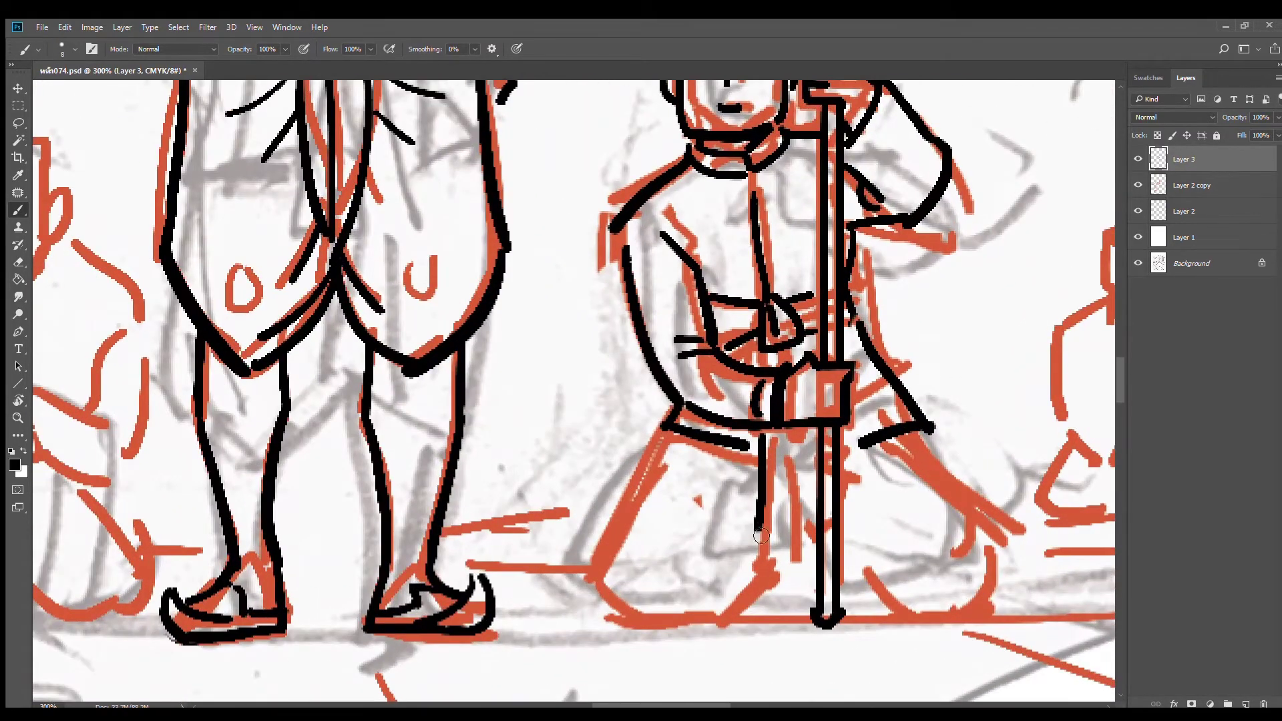
pyautogui.hotkey('ctrl', 'z')
pyautogui.moveTo(762, 433); pyautogui.dragTo(758, 501)
pyautogui.moveTo(781, 430); pyautogui.dragTo(786, 482)
pyautogui.moveTo(804, 430)
pyautogui.mouseDown()
pyautogui.moveTo(818, 495)
pyautogui.moveTo(799, 422)
pyautogui.mouseUp()
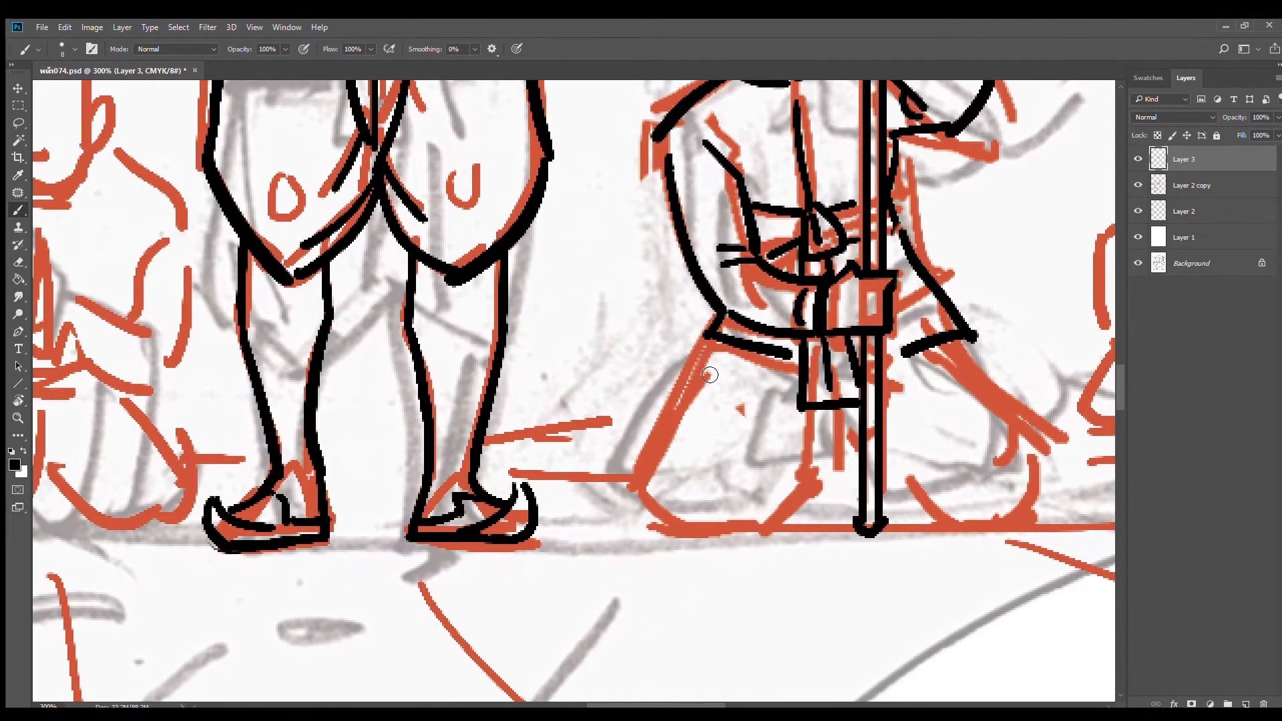
# Ink the pole bearer's bent leg nearest the standing man, with its rounded knee base and fabric folds at the crotch
pyautogui.moveTo(718, 341)
pyautogui.mouseDown()
pyautogui.moveTo(654, 484)
pyautogui.moveTo(671, 524)
pyautogui.mouseUp()
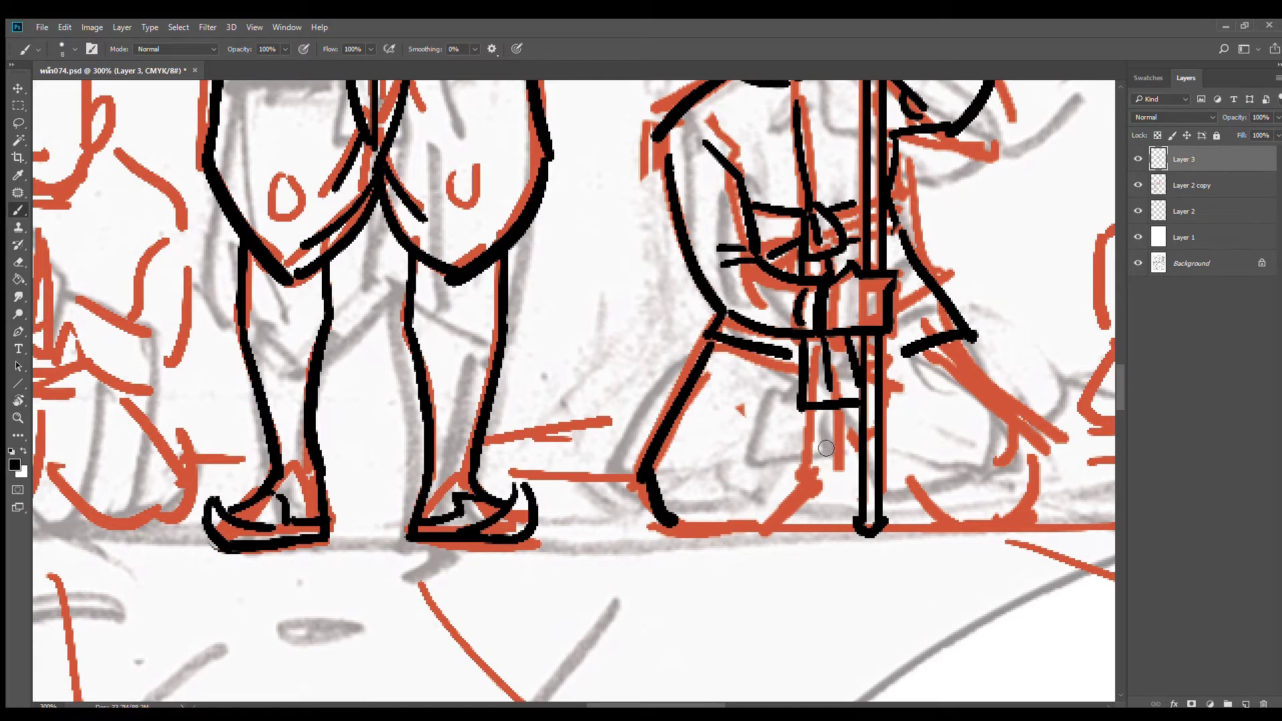
pyautogui.moveTo(827, 415)
pyautogui.mouseDown()
pyautogui.moveTo(858, 461)
pyautogui.moveTo(763, 493)
pyautogui.mouseUp()
pyautogui.moveTo(818, 437); pyautogui.dragTo(733, 478)
pyautogui.moveTo(810, 475); pyautogui.dragTo(770, 522)
pyautogui.moveTo(674, 521); pyautogui.dragTo(770, 523)
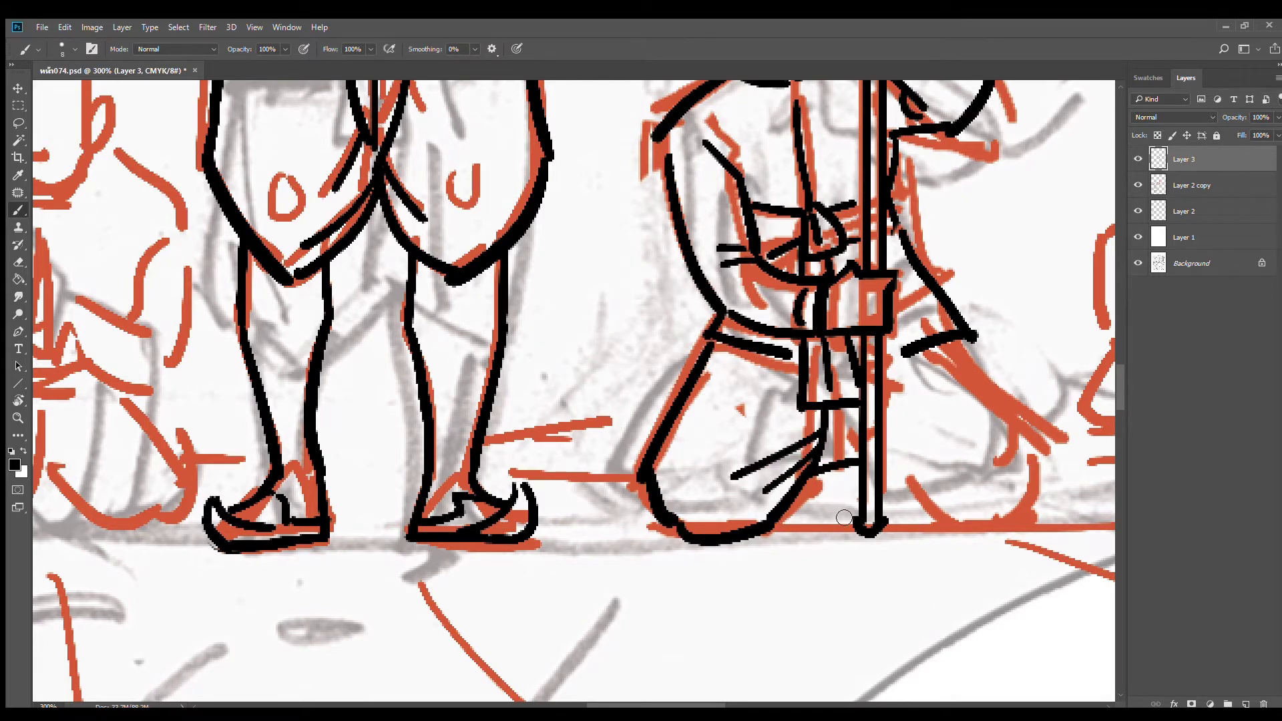
# Outline the pole bearer's other bent leg on the far side of the pole and add its fabric folds
pyautogui.moveTo(917, 510); pyautogui.dragTo(676, 506)
pyautogui.moveTo(642, 456); pyautogui.dragTo(699, 482)
pyautogui.moveTo(642, 467); pyautogui.dragTo(711, 527)
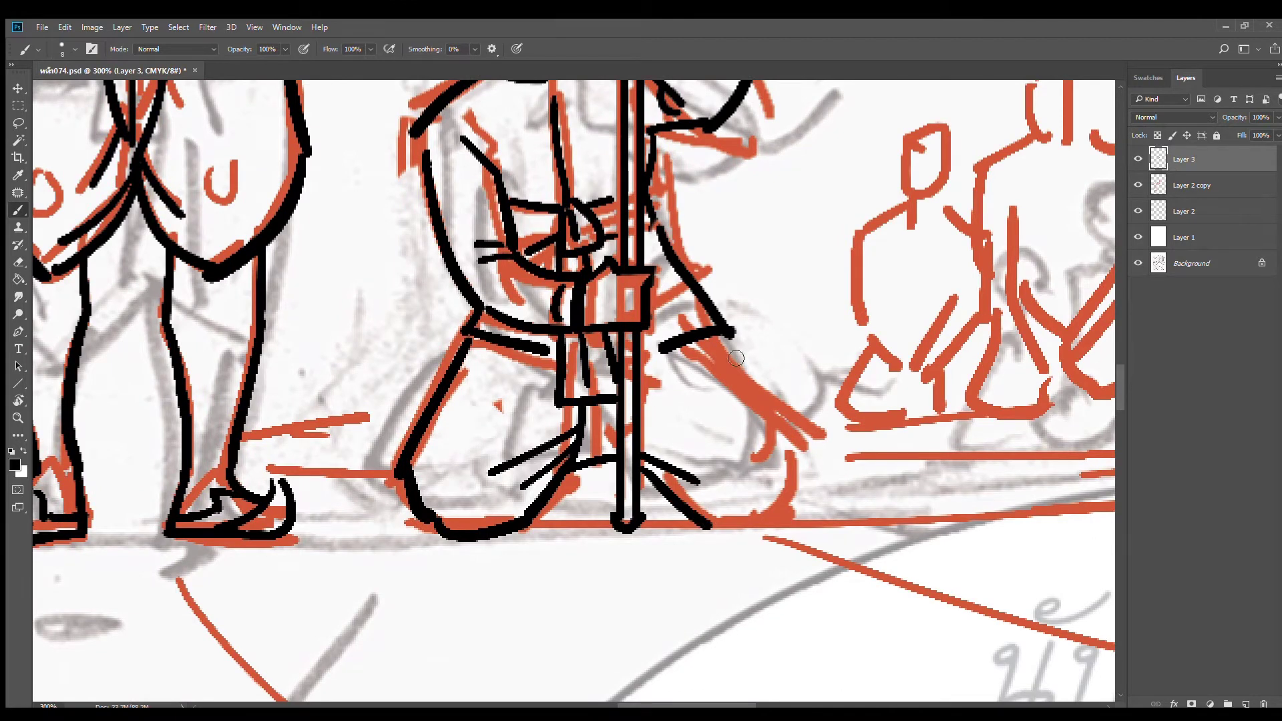
pyautogui.moveTo(703, 339)
pyautogui.mouseDown()
pyautogui.moveTo(801, 468)
pyautogui.moveTo(763, 516)
pyautogui.moveTo(709, 529)
pyautogui.mouseUp()
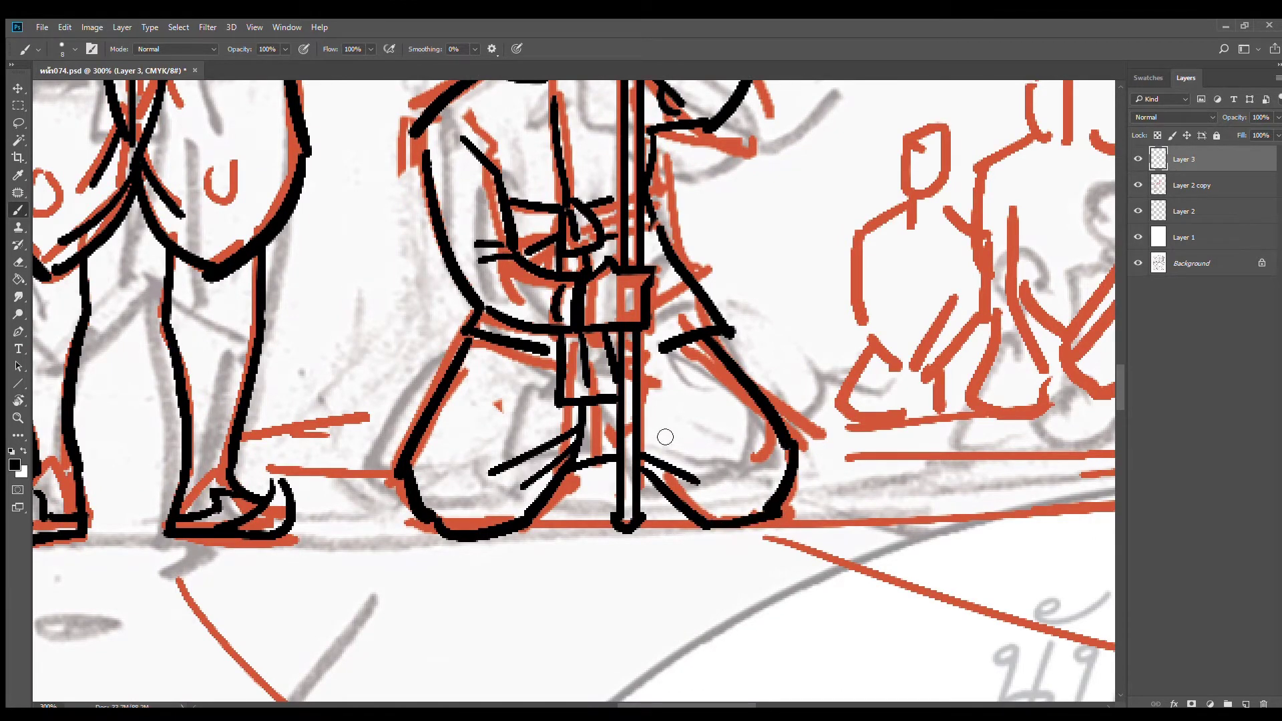
pyautogui.moveTo(644, 431); pyautogui.dragTo(695, 441)
pyautogui.moveTo(644, 394); pyautogui.dragTo(688, 413)
# Ink both long edges of the pole from the raised fist up to the parasol
pyautogui.moveTo(668, 361); pyautogui.dragTo(723, 574)
pyautogui.moveTo(727, 391); pyautogui.dragTo(695, 550)
pyautogui.keyDown('alt'); pyautogui.click(682, 342); pyautogui.keyUp('alt')
pyautogui.moveTo(682, 342)
pyautogui.mouseDown()
pyautogui.moveTo(732, 477)
pyautogui.moveTo(712, 384)
pyautogui.moveTo(721, 273)
pyautogui.mouseUp()
pyautogui.keyDown('alt'); pyautogui.click(725, 459); pyautogui.keyUp('alt')
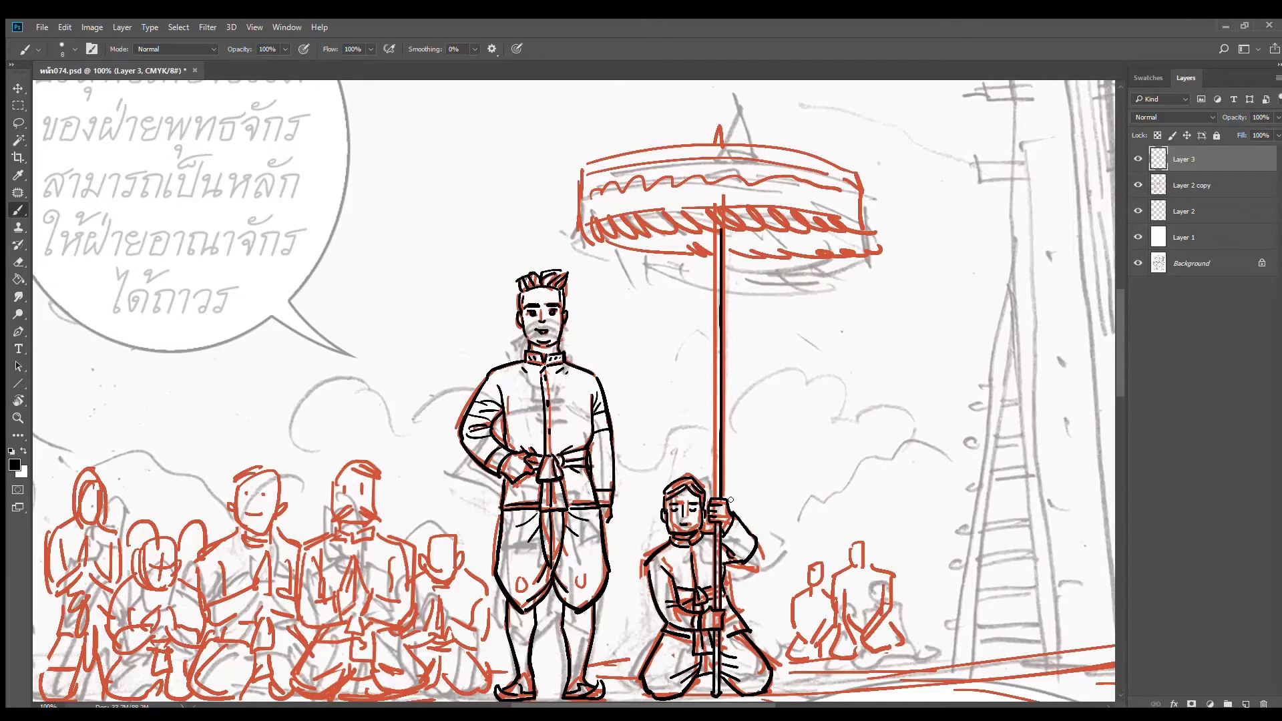
pyautogui.moveTo(713, 494); pyautogui.dragTo(722, 245)
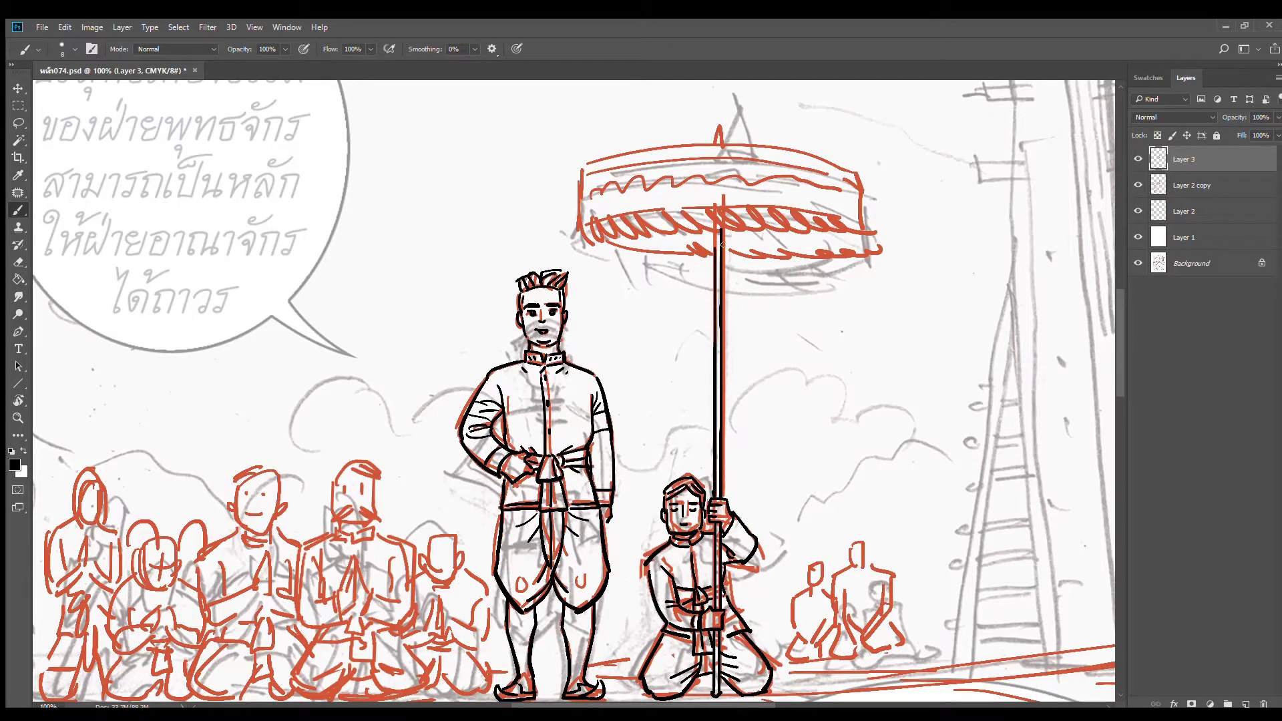
# Ink the two vertical side edges of the parasol canopy
pyautogui.click(679, 237)
pyautogui.moveTo(537, 365); pyautogui.dragTo(543, 377)
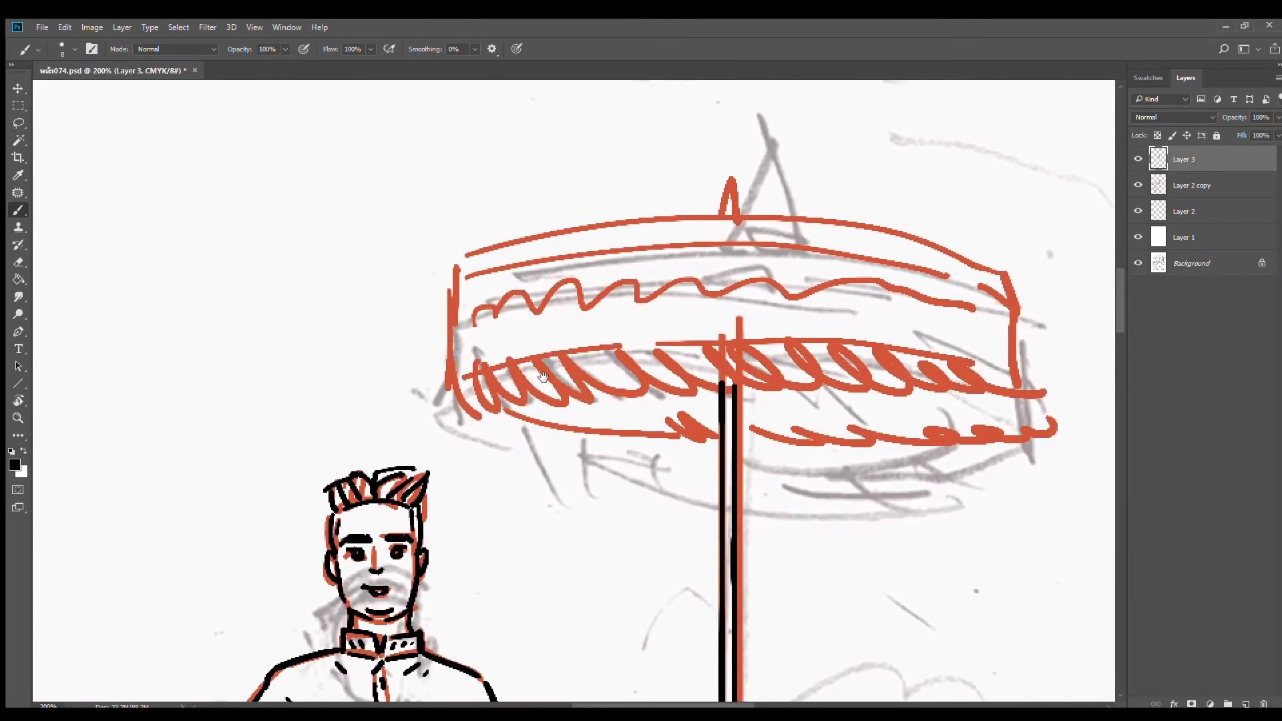
pyautogui.moveTo(456, 270); pyautogui.dragTo(458, 368)
pyautogui.moveTo(1005, 289); pyautogui.dragTo(1012, 380)
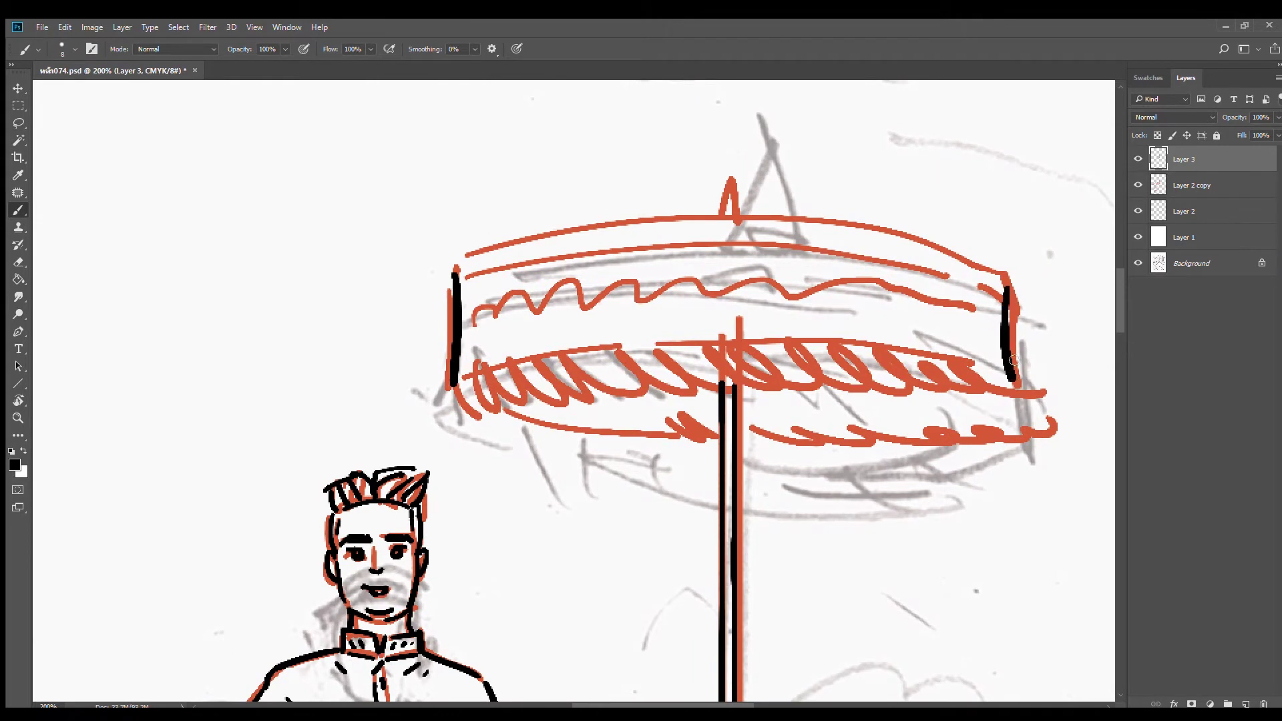
pyautogui.moveTo(467, 273)
pyautogui.mouseDown()
pyautogui.moveTo(527, 251)
pyautogui.moveTo(815, 233)
pyautogui.mouseUp()
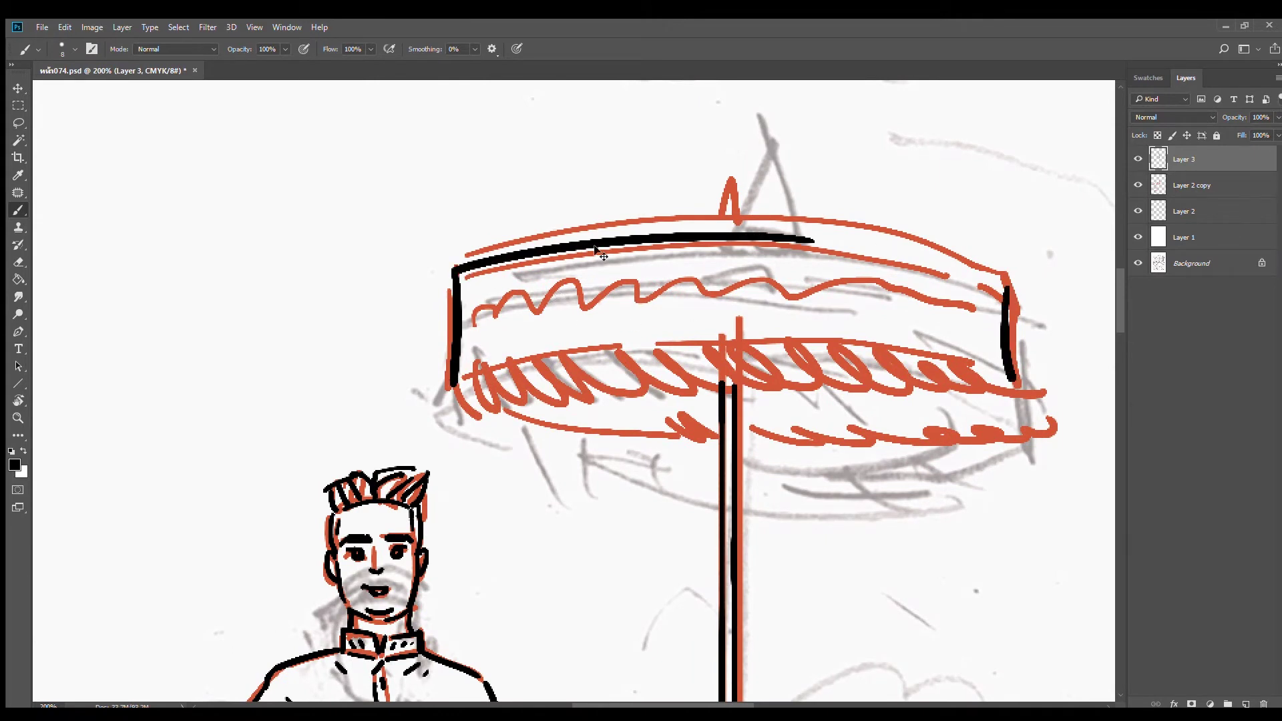
pyautogui.hotkey('ctrl', 'z')
pyautogui.moveTo(454, 267); pyautogui.dragTo(912, 238)
pyautogui.hotkey('ctrl', 'z')
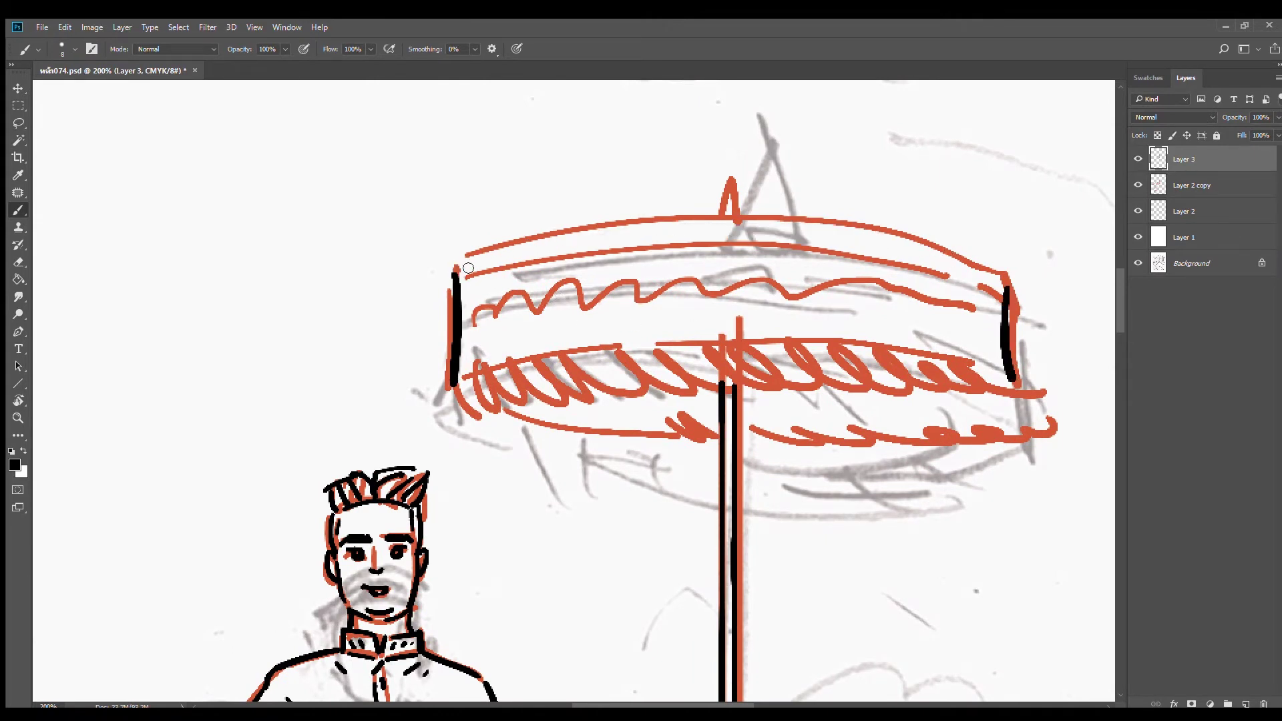
# Ink the parasol's curved top edge with its pointed finial, and the slanted fringe with its wavy lower edge
pyautogui.moveTo(454, 267)
pyautogui.mouseDown()
pyautogui.moveTo(809, 227)
pyautogui.moveTo(1005, 281)
pyautogui.mouseUp()
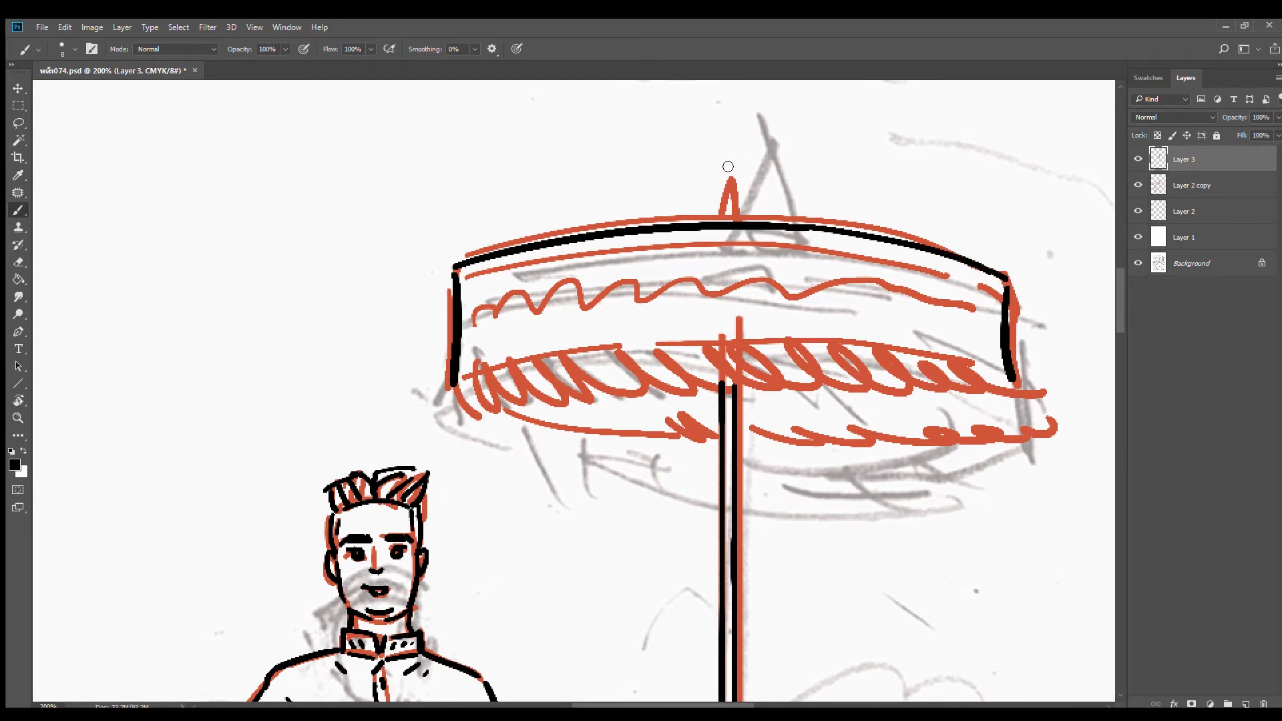
pyautogui.moveTo(728, 166)
pyautogui.mouseDown()
pyautogui.moveTo(742, 217)
pyautogui.moveTo(717, 220)
pyautogui.mouseUp()
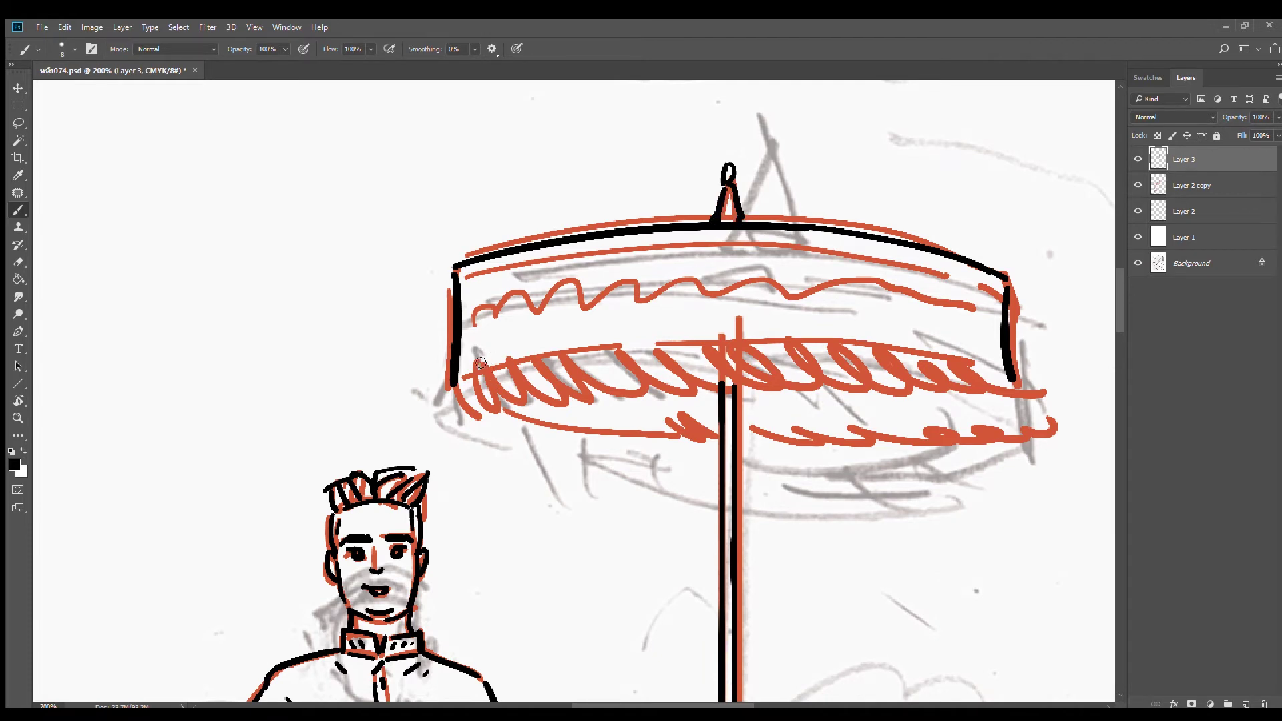
pyautogui.moveTo(465, 371)
pyautogui.mouseDown()
pyautogui.moveTo(512, 366)
pyautogui.moveTo(538, 387)
pyautogui.moveTo(550, 361)
pyautogui.moveTo(588, 395)
pyautogui.moveTo(669, 367)
pyautogui.moveTo(751, 384)
pyautogui.moveTo(779, 367)
pyautogui.moveTo(808, 387)
pyautogui.moveTo(843, 360)
pyautogui.moveTo(878, 364)
pyautogui.moveTo(923, 397)
pyautogui.moveTo(971, 390)
pyautogui.moveTo(994, 408)
pyautogui.moveTo(1025, 392)
pyautogui.moveTo(1048, 414)
pyautogui.mouseUp()
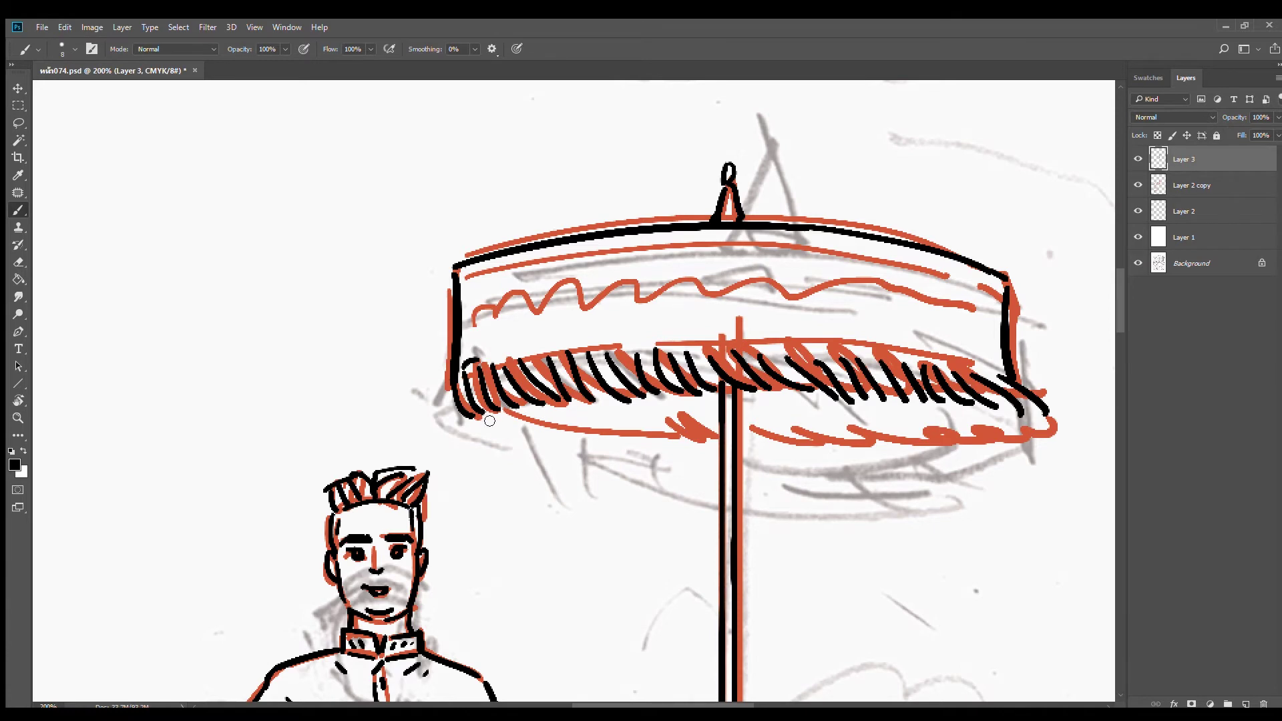
pyautogui.moveTo(490, 421)
pyautogui.mouseDown()
pyautogui.moveTo(719, 435)
pyautogui.moveTo(1009, 421)
pyautogui.mouseUp()
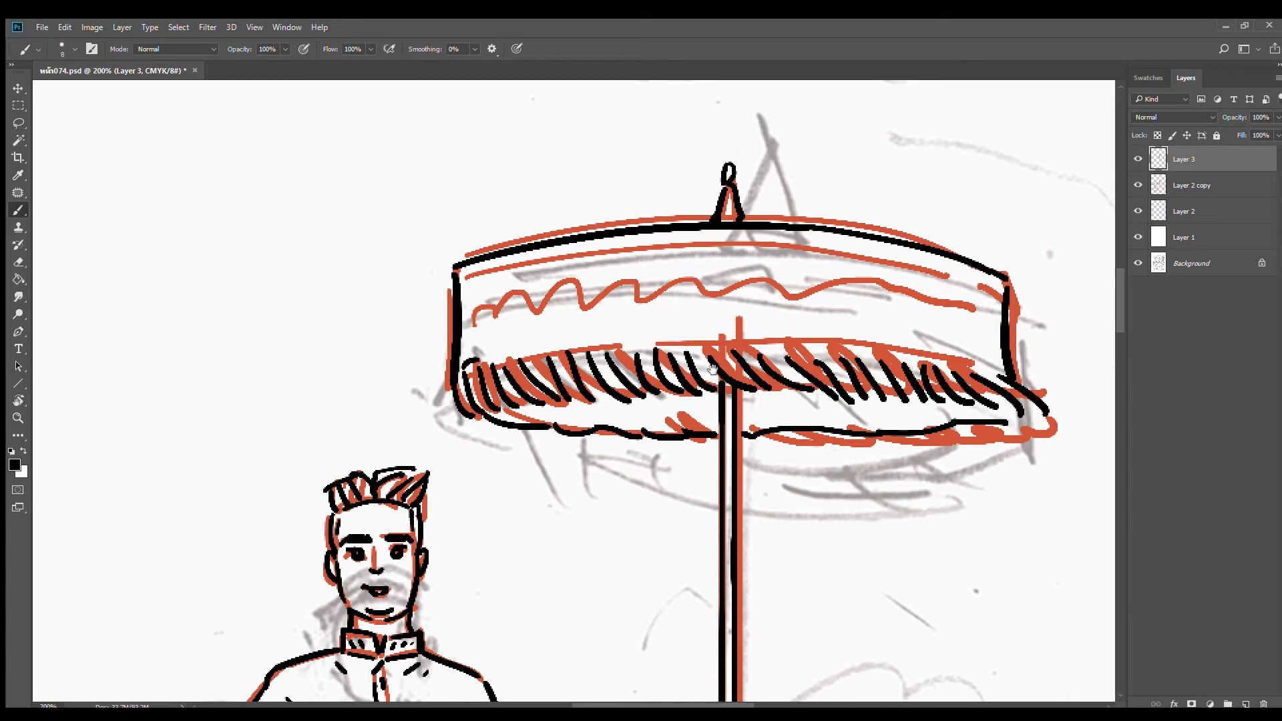
# Ink broken double border lines along the parasol canopy and fill the band between them with an ornamental pattern
pyautogui.moveTo(712, 368); pyautogui.dragTo(704, 419)
pyautogui.moveTo(514, 409)
pyautogui.mouseDown()
pyautogui.moveTo(699, 382)
pyautogui.moveTo(849, 379)
pyautogui.moveTo(1053, 416)
pyautogui.mouseUp()
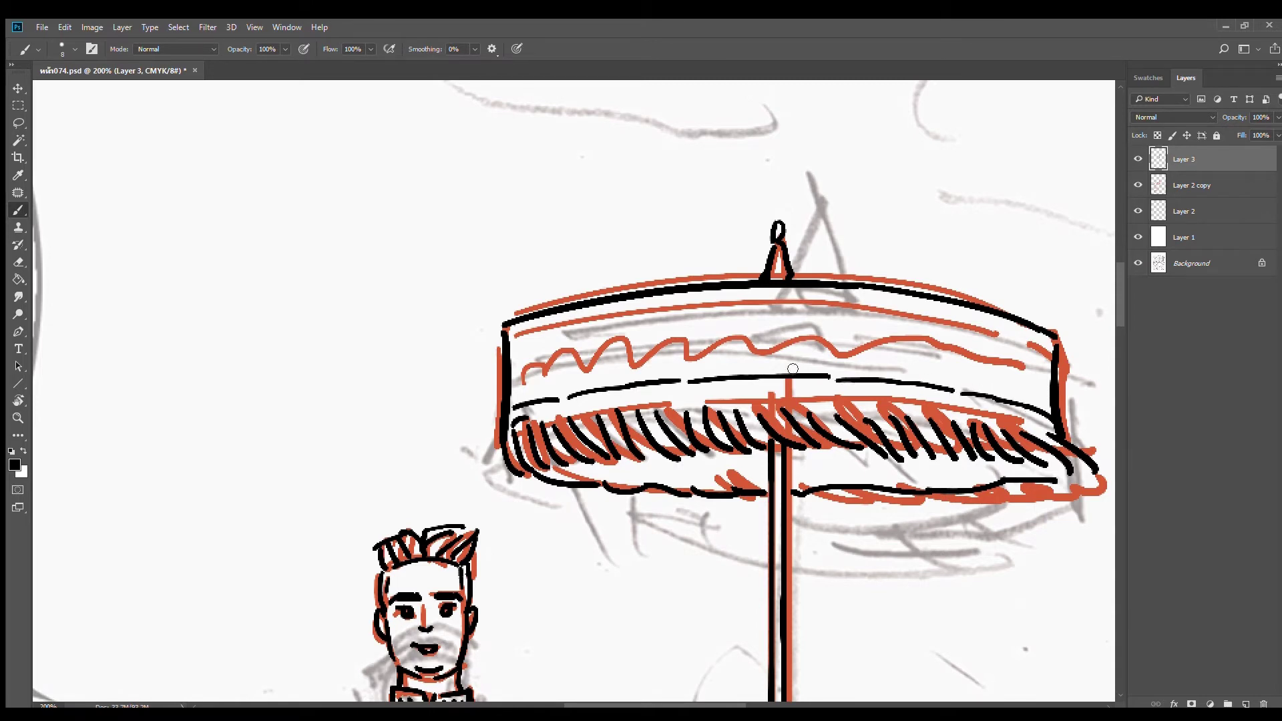
pyautogui.moveTo(514, 390)
pyautogui.mouseDown()
pyautogui.moveTo(796, 366)
pyautogui.moveTo(1038, 396)
pyautogui.mouseUp()
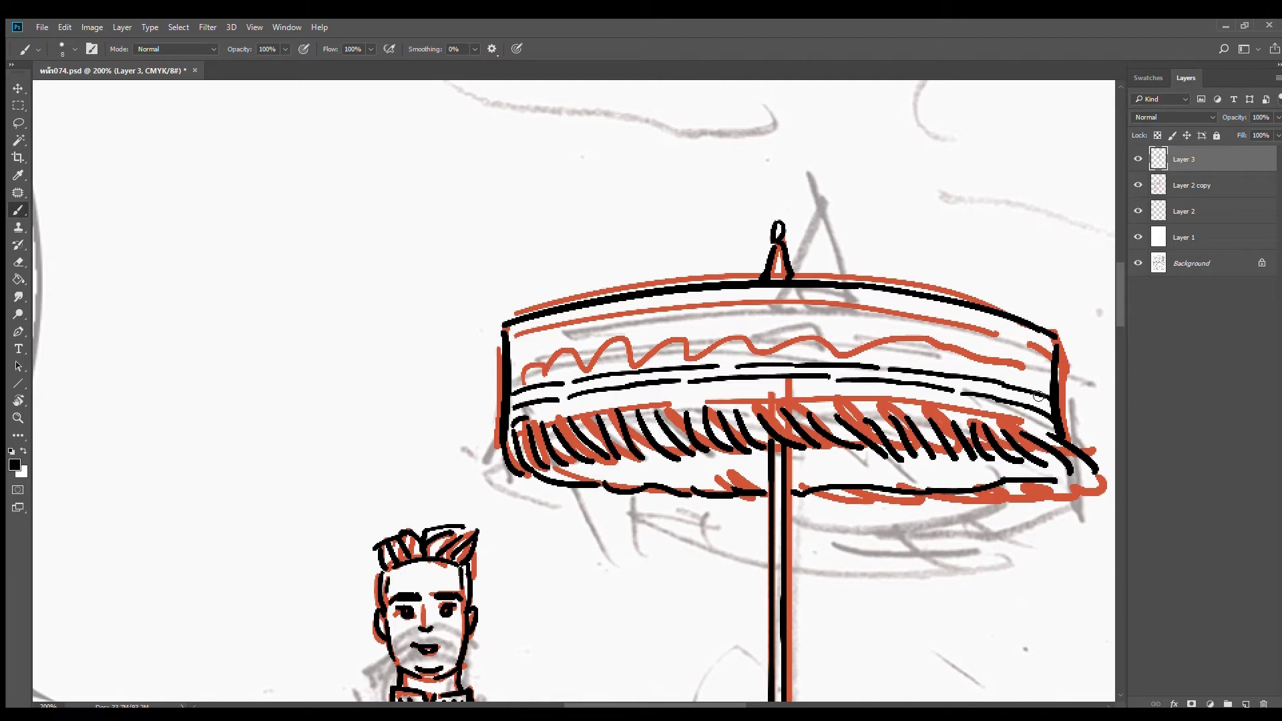
pyautogui.moveTo(517, 333)
pyautogui.mouseDown()
pyautogui.moveTo(741, 309)
pyautogui.moveTo(915, 311)
pyautogui.moveTo(1049, 350)
pyautogui.mouseUp()
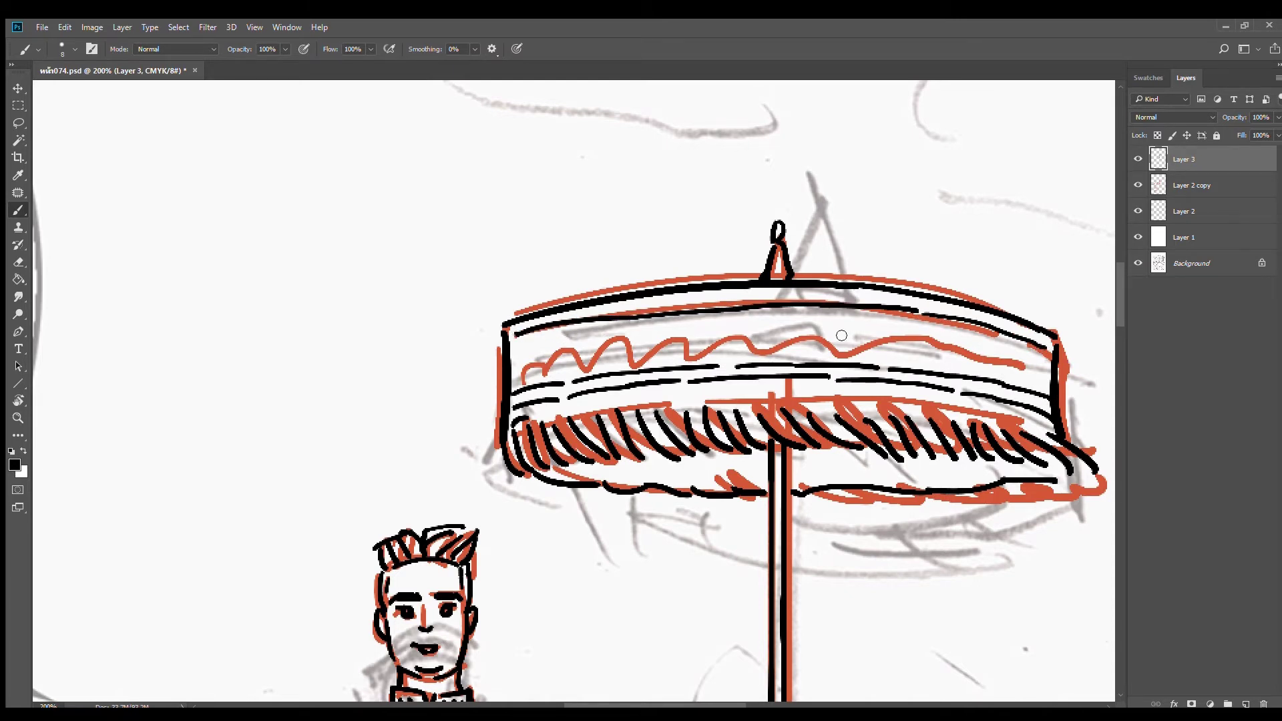
pyautogui.moveTo(516, 345)
pyautogui.mouseDown()
pyautogui.moveTo(698, 321)
pyautogui.moveTo(868, 322)
pyautogui.moveTo(1049, 367)
pyautogui.mouseUp()
pyautogui.moveTo(526, 357)
pyautogui.mouseDown()
pyautogui.moveTo(518, 372)
pyautogui.moveTo(706, 337)
pyautogui.moveTo(717, 350)
pyautogui.moveTo(767, 340)
pyautogui.moveTo(940, 365)
pyautogui.mouseUp()
pyautogui.moveTo(947, 347)
pyautogui.mouseDown()
pyautogui.moveTo(949, 366)
pyautogui.moveTo(1034, 386)
pyautogui.mouseUp()
# Ink the moustached kneeling man's ears, eyes, eyebrows, nose, curled moustache and head outline with a small hair tuft
pyautogui.keyDown('alt'); pyautogui.click(871, 458); pyautogui.keyUp('alt')
pyautogui.keyDown('alt'); pyautogui.click(872, 458); pyautogui.keyUp('alt')
pyautogui.moveTo(879, 519); pyautogui.dragTo(899, 335)
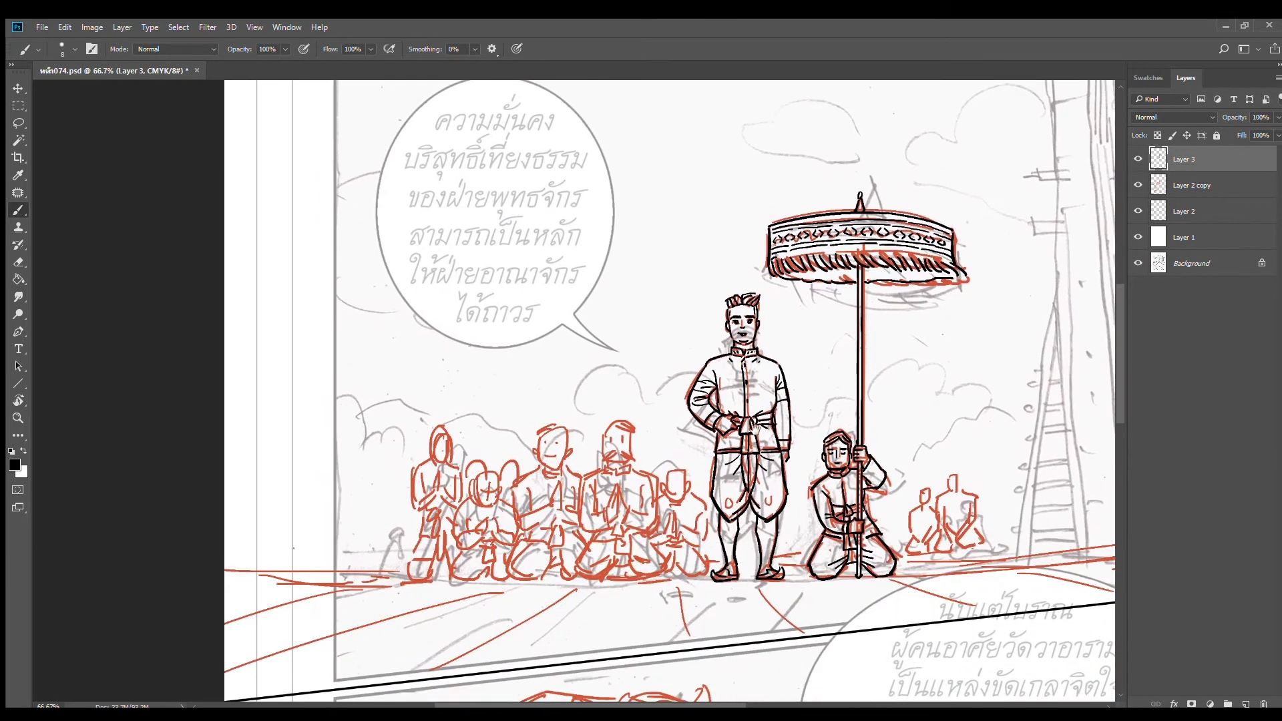
pyautogui.moveTo(675, 482); pyautogui.dragTo(706, 434)
pyautogui.scroll(5, 642, 445)
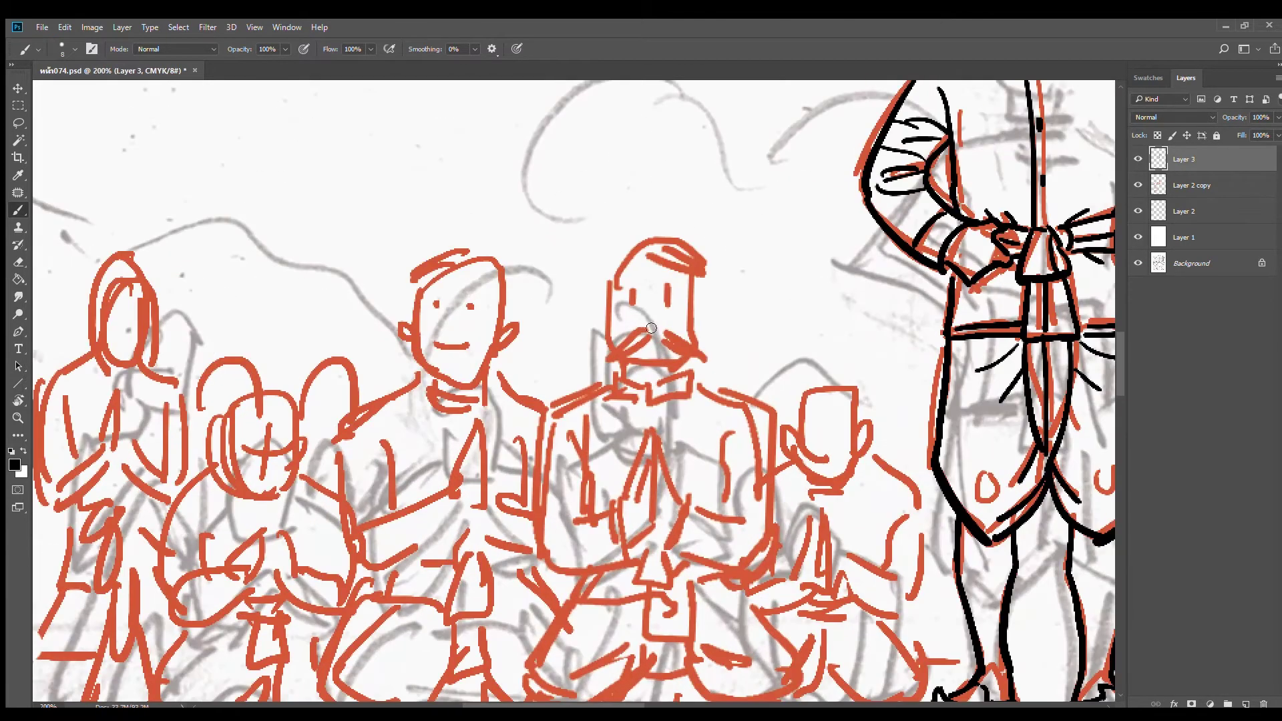
pyautogui.moveTo(606, 299); pyautogui.dragTo(611, 345)
pyautogui.moveTo(605, 302); pyautogui.dragTo(605, 326)
pyautogui.moveTo(695, 305)
pyautogui.mouseDown()
pyautogui.moveTo(691, 337)
pyautogui.moveTo(588, 367)
pyautogui.mouseUp()
pyautogui.moveTo(657, 339)
pyautogui.mouseDown()
pyautogui.moveTo(618, 360)
pyautogui.moveTo(707, 365)
pyautogui.moveTo(711, 342)
pyautogui.moveTo(670, 326)
pyautogui.moveTo(642, 292)
pyautogui.moveTo(680, 293)
pyautogui.moveTo(613, 267)
pyautogui.mouseUp()
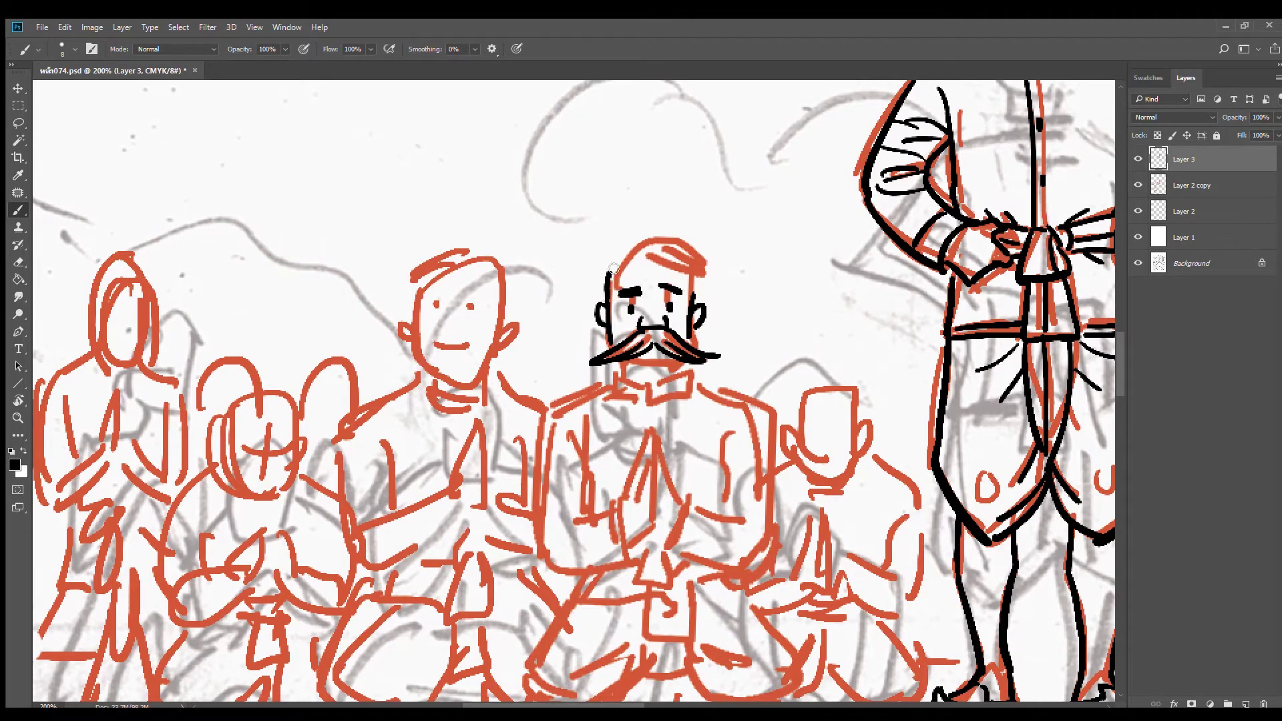
pyautogui.moveTo(699, 274); pyautogui.dragTo(692, 303)
pyautogui.moveTo(619, 263)
pyautogui.mouseDown()
pyautogui.moveTo(614, 287)
pyautogui.moveTo(667, 220)
pyautogui.moveTo(686, 256)
pyautogui.mouseUp()
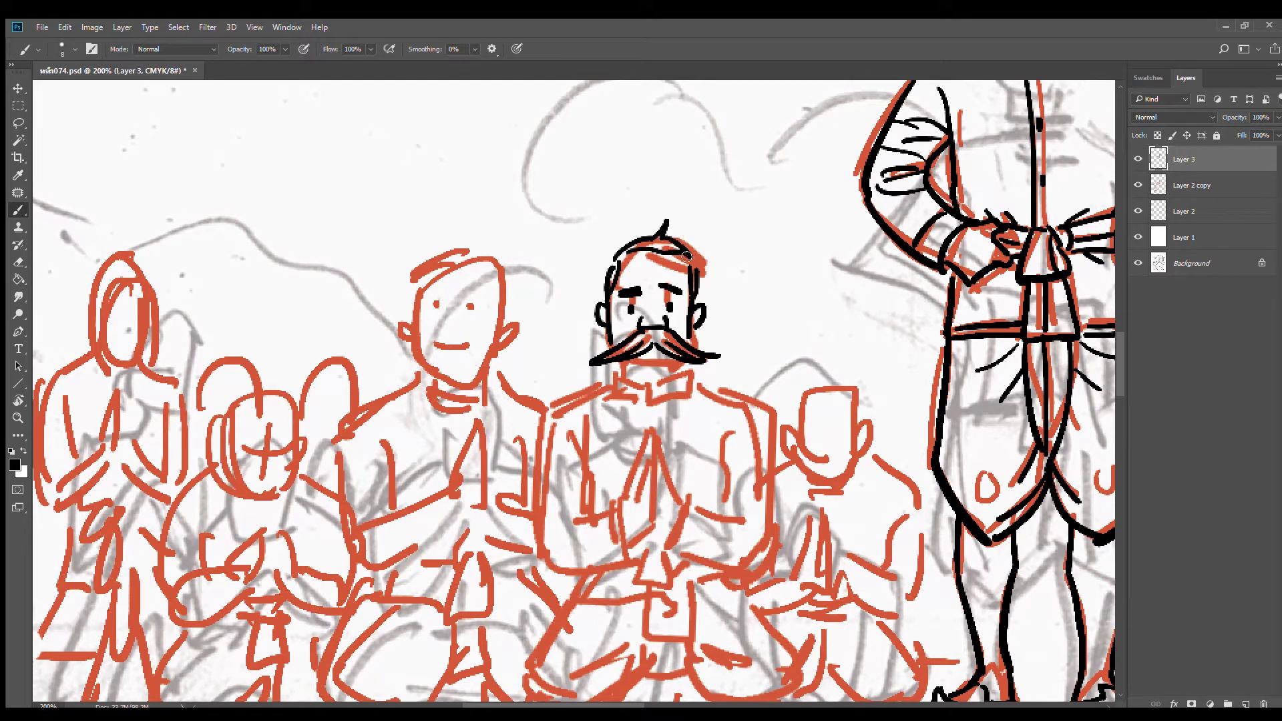
# Ink the moustached man's mouth, chin, standing collar, both shoulders and the outer arm line facing the standing man
pyautogui.moveTo(710, 392); pyautogui.dragTo(720, 282)
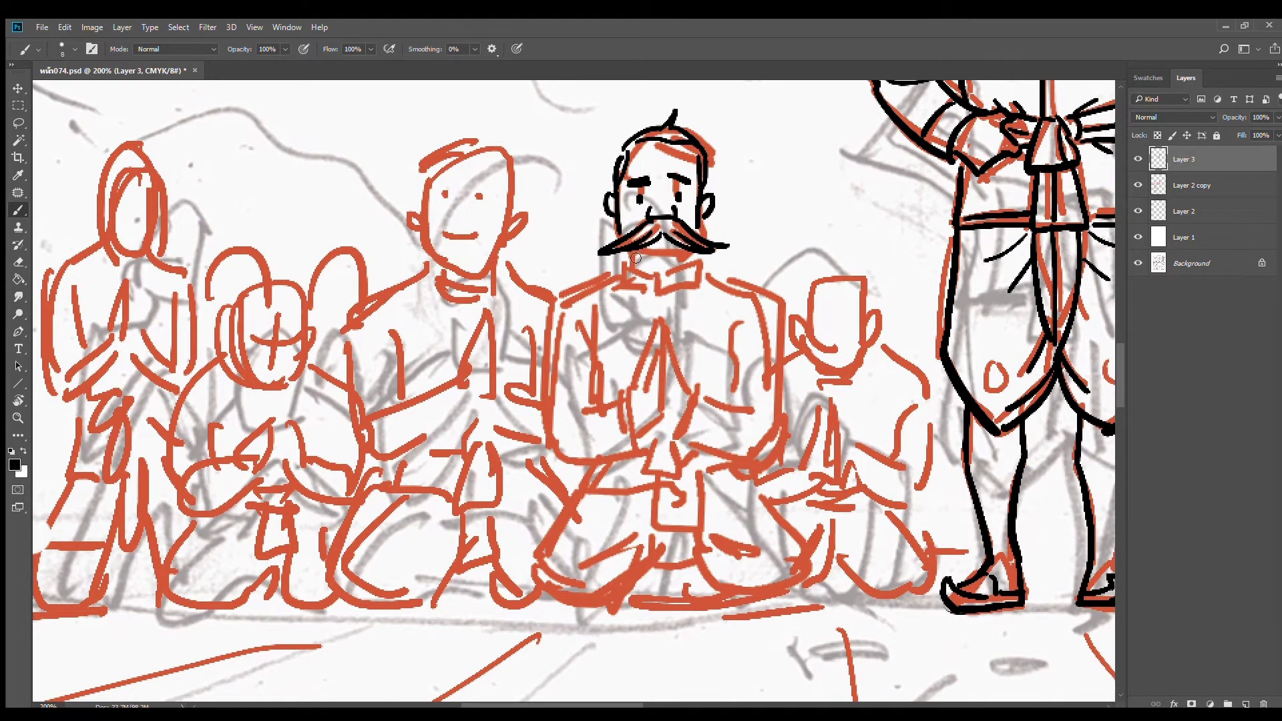
pyautogui.moveTo(636, 258)
pyautogui.mouseDown()
pyautogui.moveTo(696, 251)
pyautogui.moveTo(675, 253)
pyautogui.mouseUp()
pyautogui.moveTo(626, 266)
pyautogui.mouseDown()
pyautogui.moveTo(657, 293)
pyautogui.moveTo(620, 280)
pyautogui.moveTo(658, 295)
pyautogui.moveTo(700, 265)
pyautogui.moveTo(649, 308)
pyautogui.moveTo(548, 314)
pyautogui.mouseUp()
pyautogui.moveTo(705, 277)
pyautogui.mouseDown()
pyautogui.moveTo(767, 312)
pyautogui.moveTo(785, 406)
pyautogui.mouseUp()
# Ink the moustached man's pressed palms and the bent sleeve on the side facing the standing man
pyautogui.moveTo(662, 366)
pyautogui.mouseDown()
pyautogui.moveTo(661, 428)
pyautogui.moveTo(658, 337)
pyautogui.moveTo(631, 394)
pyautogui.moveTo(637, 438)
pyautogui.mouseUp()
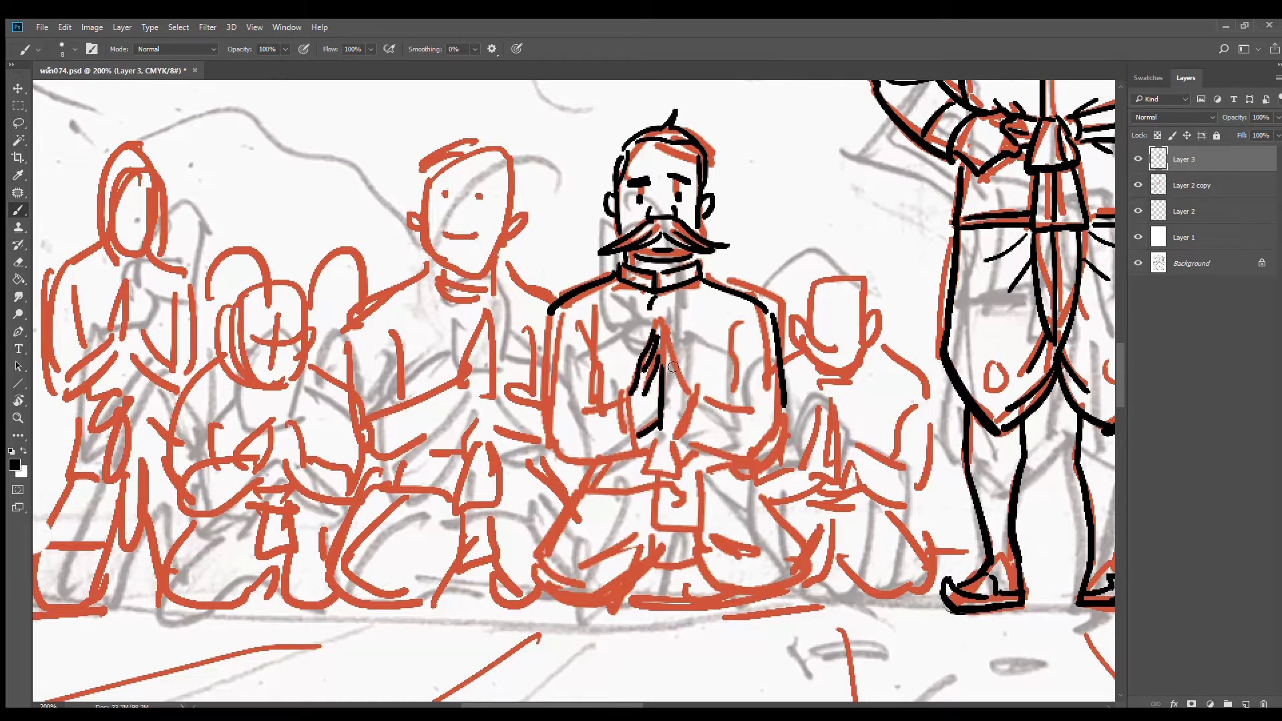
pyautogui.moveTo(661, 356)
pyautogui.mouseDown()
pyautogui.moveTo(694, 413)
pyautogui.moveTo(686, 453)
pyautogui.mouseUp()
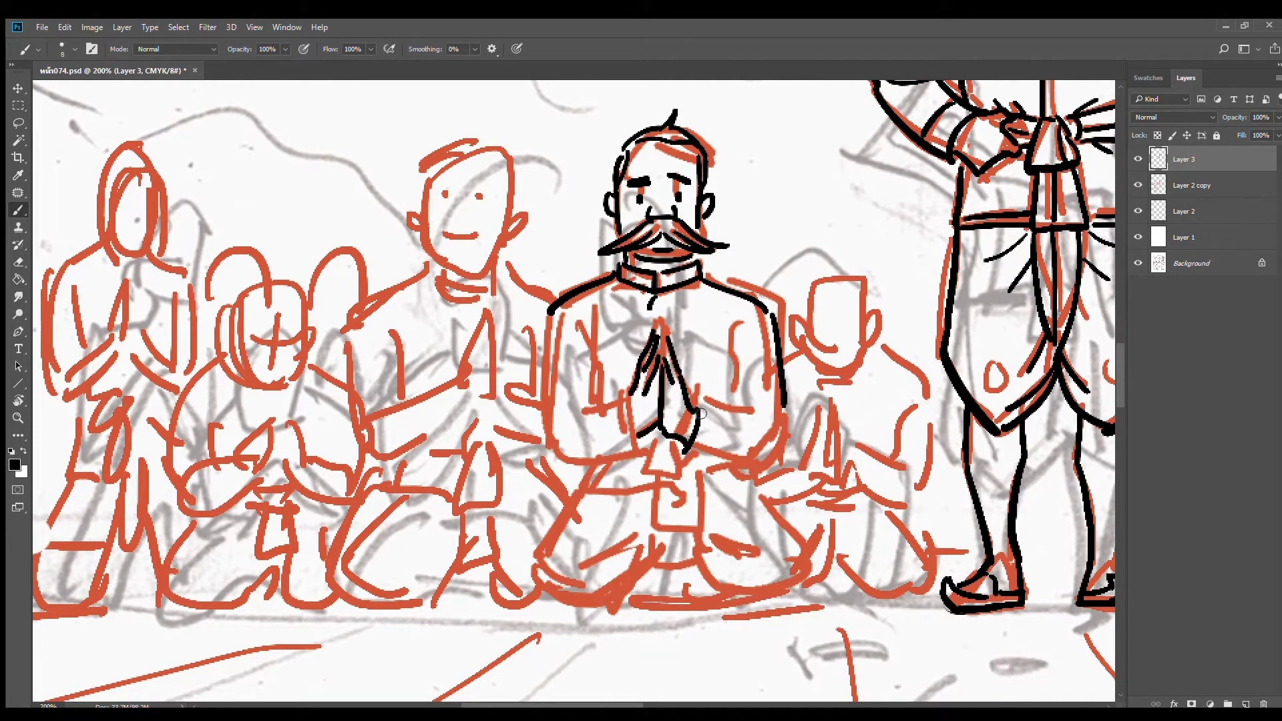
pyautogui.moveTo(692, 409); pyautogui.dragTo(763, 399)
pyautogui.moveTo(685, 456)
pyautogui.mouseDown()
pyautogui.moveTo(770, 449)
pyautogui.moveTo(782, 416)
pyautogui.mouseUp()
pyautogui.moveTo(753, 326); pyautogui.dragTo(735, 395)
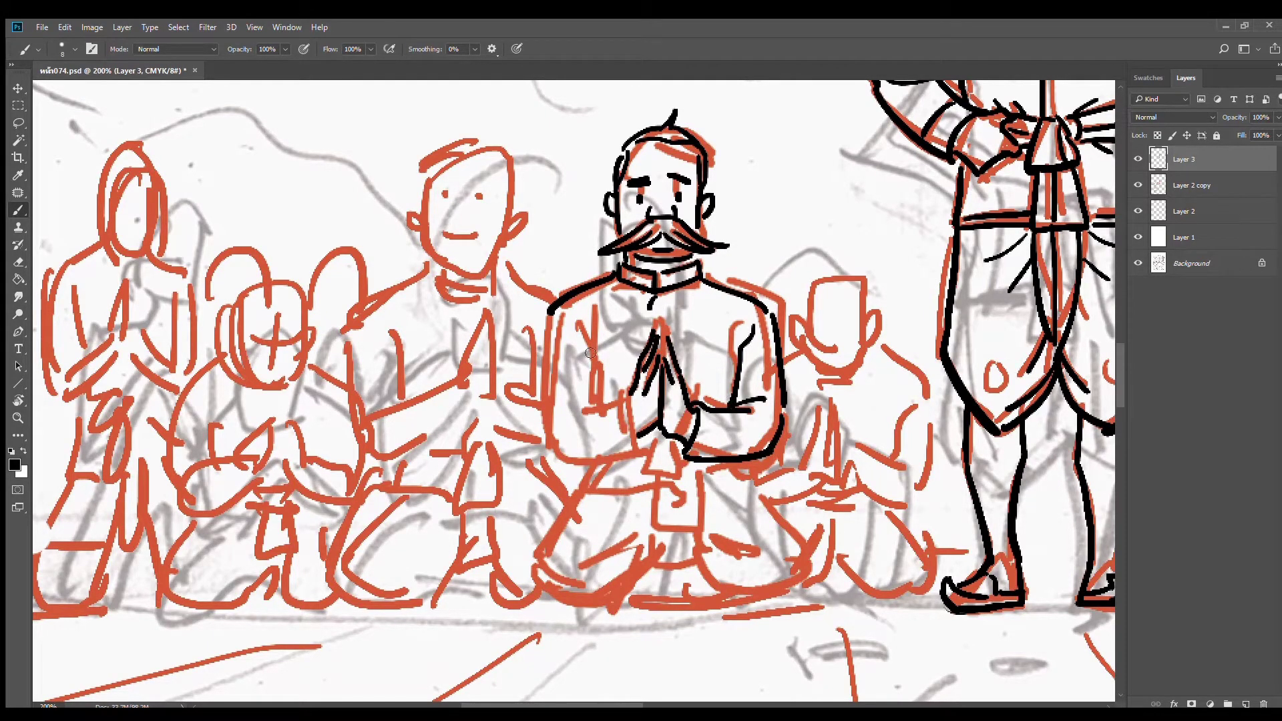
# Ink the back of the moustached man's other hand and complete the bent sleeve on that side
pyautogui.moveTo(578, 324)
pyautogui.mouseDown()
pyautogui.moveTo(595, 403)
pyautogui.moveTo(636, 449)
pyautogui.mouseUp()
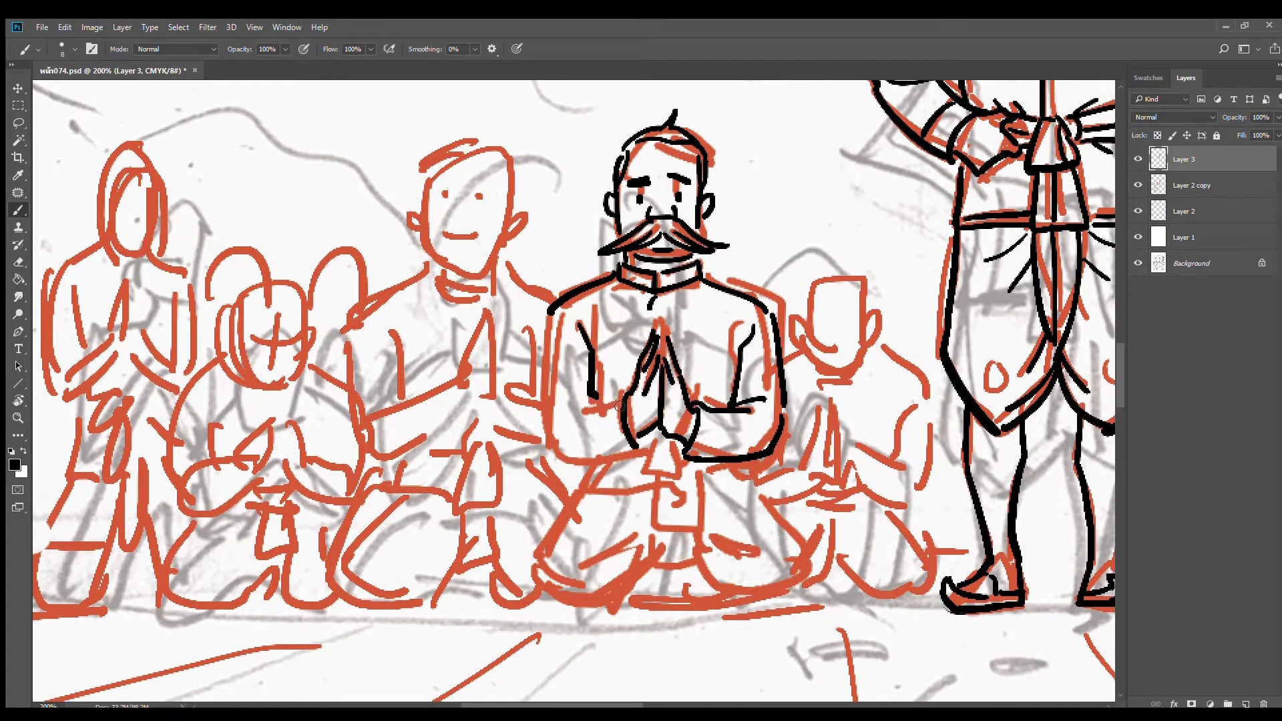
pyautogui.moveTo(628, 400); pyautogui.dragTo(567, 414)
pyautogui.moveTo(549, 320)
pyautogui.mouseDown()
pyautogui.moveTo(573, 447)
pyautogui.moveTo(643, 453)
pyautogui.mouseUp()
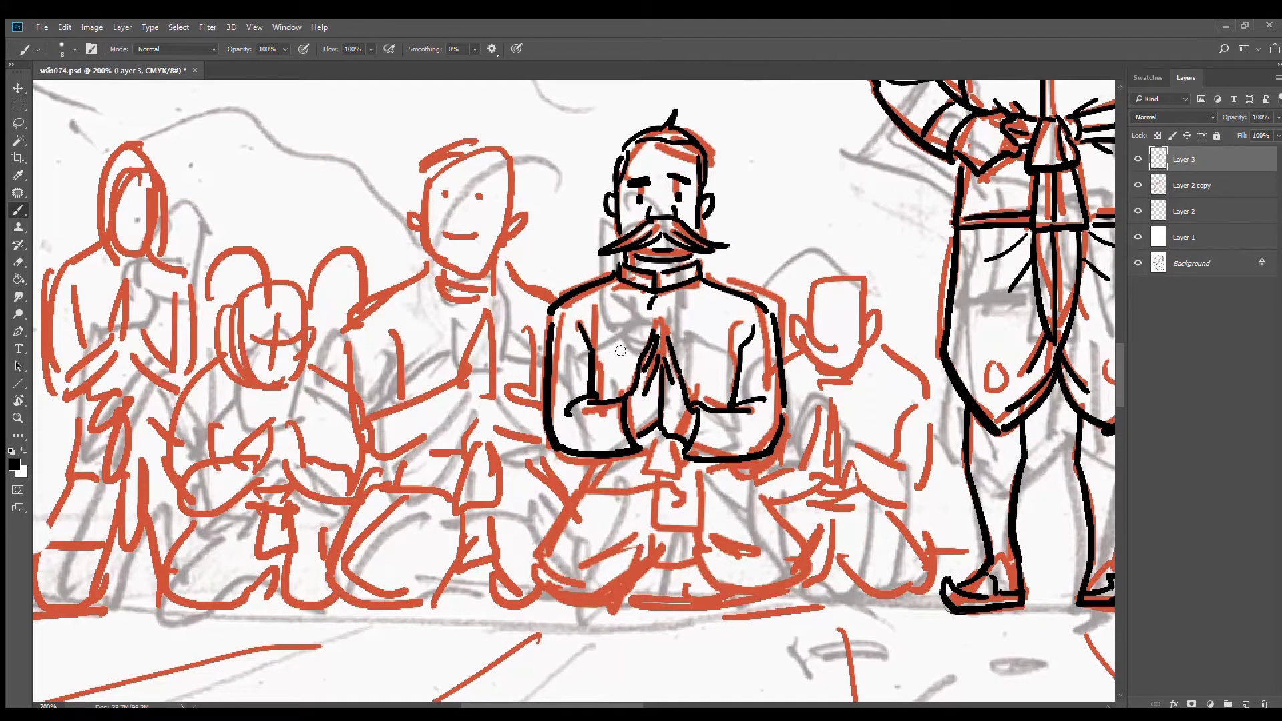
# Add cuff lines at the moustached man's wrists and ink the flared sash knot below his hands
pyautogui.moveTo(650, 321); pyautogui.dragTo(649, 336)
pyautogui.moveTo(690, 425)
pyautogui.mouseDown()
pyautogui.moveTo(710, 348)
pyautogui.moveTo(672, 374)
pyautogui.moveTo(660, 405)
pyautogui.mouseUp()
pyautogui.moveTo(659, 404)
pyautogui.mouseDown()
pyautogui.moveTo(703, 405)
pyautogui.moveTo(699, 369)
pyautogui.moveTo(694, 403)
pyautogui.mouseUp()
pyautogui.moveTo(670, 359); pyautogui.dragTo(662, 376)
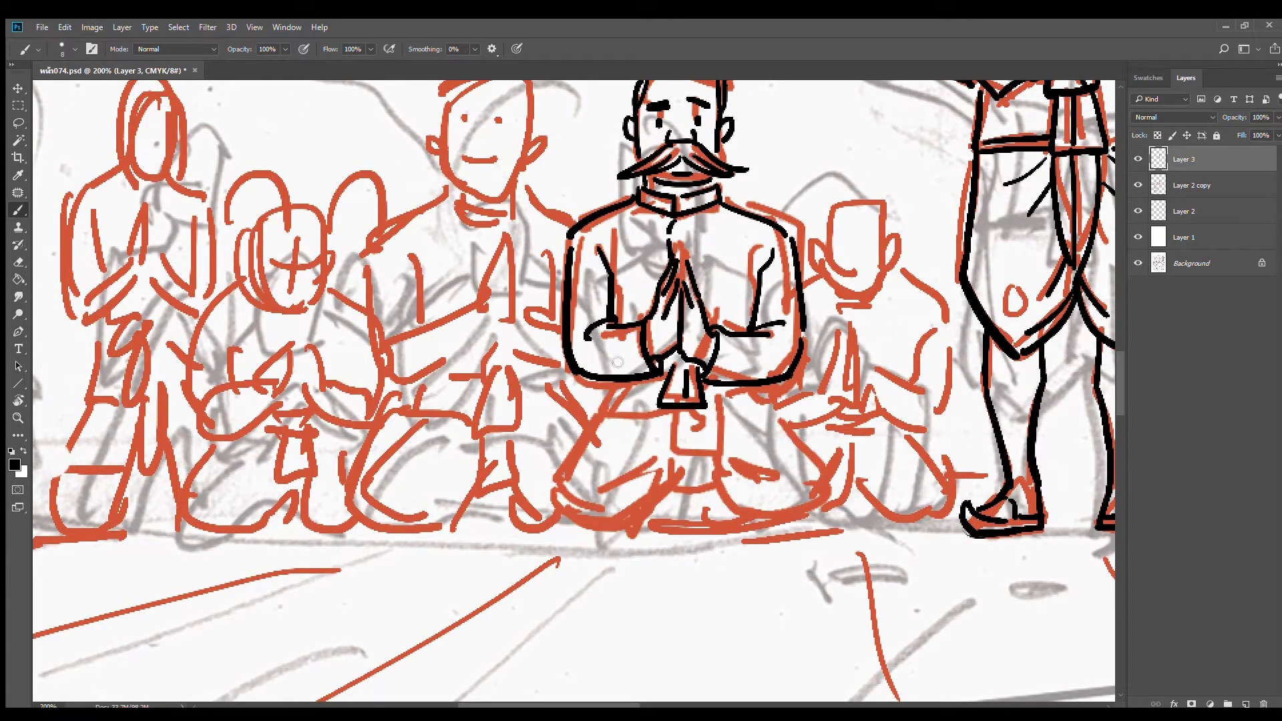
pyautogui.moveTo(632, 326); pyautogui.dragTo(643, 378)
pyautogui.moveTo(723, 338)
pyautogui.mouseDown()
pyautogui.moveTo(733, 397)
pyautogui.moveTo(662, 433)
pyautogui.mouseUp()
# Ink the moustached man's hanging sash panel with its vertical folds, and the flared jacket hem on both sides
pyautogui.scroll(-2, 729, 400)
pyautogui.moveTo(687, 372); pyautogui.dragTo(688, 421)
pyautogui.moveTo(708, 354)
pyautogui.mouseDown()
pyautogui.moveTo(717, 431)
pyautogui.moveTo(681, 438)
pyautogui.mouseUp()
pyautogui.moveTo(701, 378); pyautogui.dragTo(701, 433)
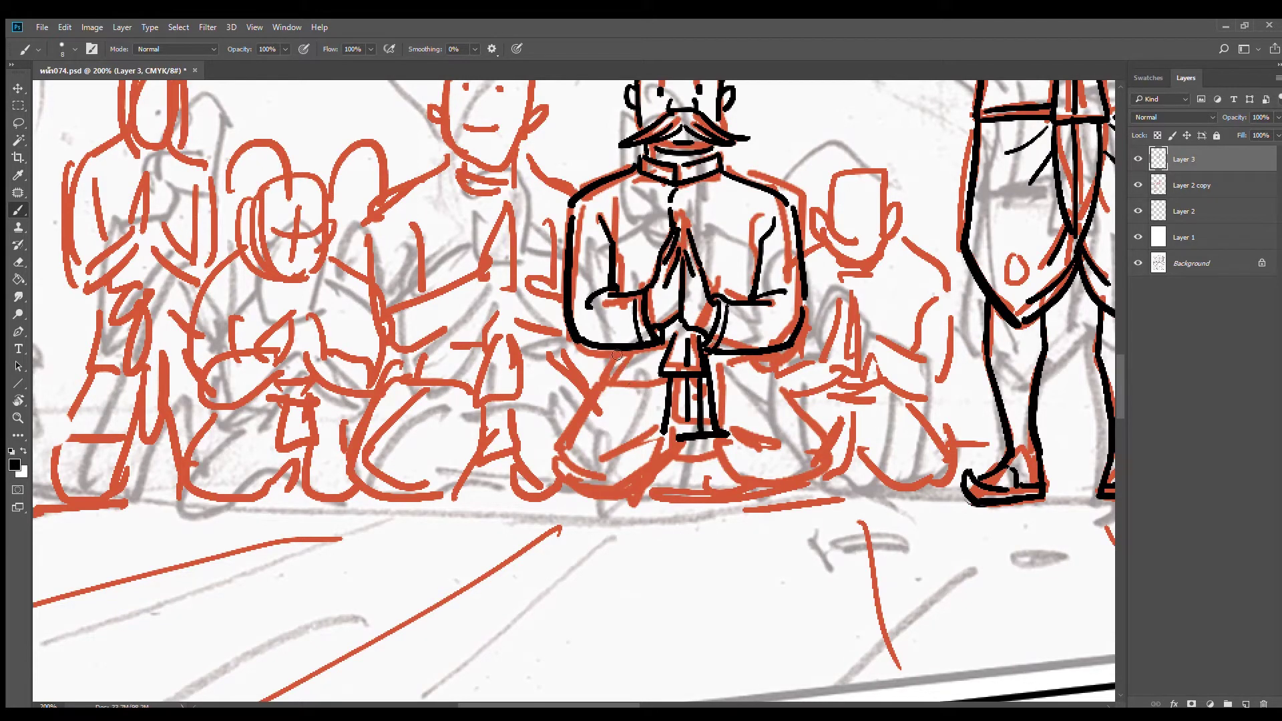
pyautogui.moveTo(617, 354)
pyautogui.mouseDown()
pyautogui.moveTo(630, 400)
pyautogui.moveTo(779, 393)
pyautogui.moveTo(722, 394)
pyautogui.moveTo(776, 383)
pyautogui.mouseUp()
pyautogui.moveTo(609, 382); pyautogui.dragTo(665, 391)
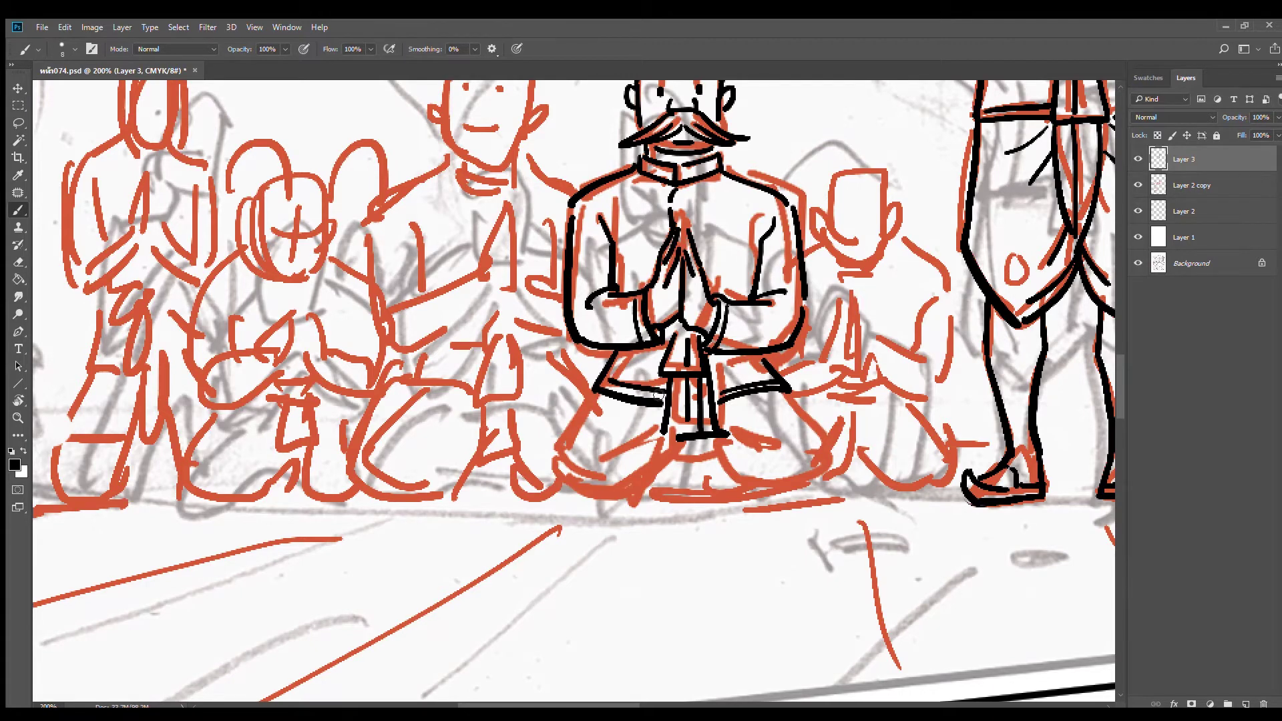
# Ink the moustached man's kneeling leg on the side away from the standing man, with its outer curve and lap folds
pyautogui.moveTo(608, 464); pyautogui.dragTo(634, 406)
pyautogui.moveTo(617, 342)
pyautogui.mouseDown()
pyautogui.moveTo(570, 408)
pyautogui.moveTo(620, 452)
pyautogui.mouseUp()
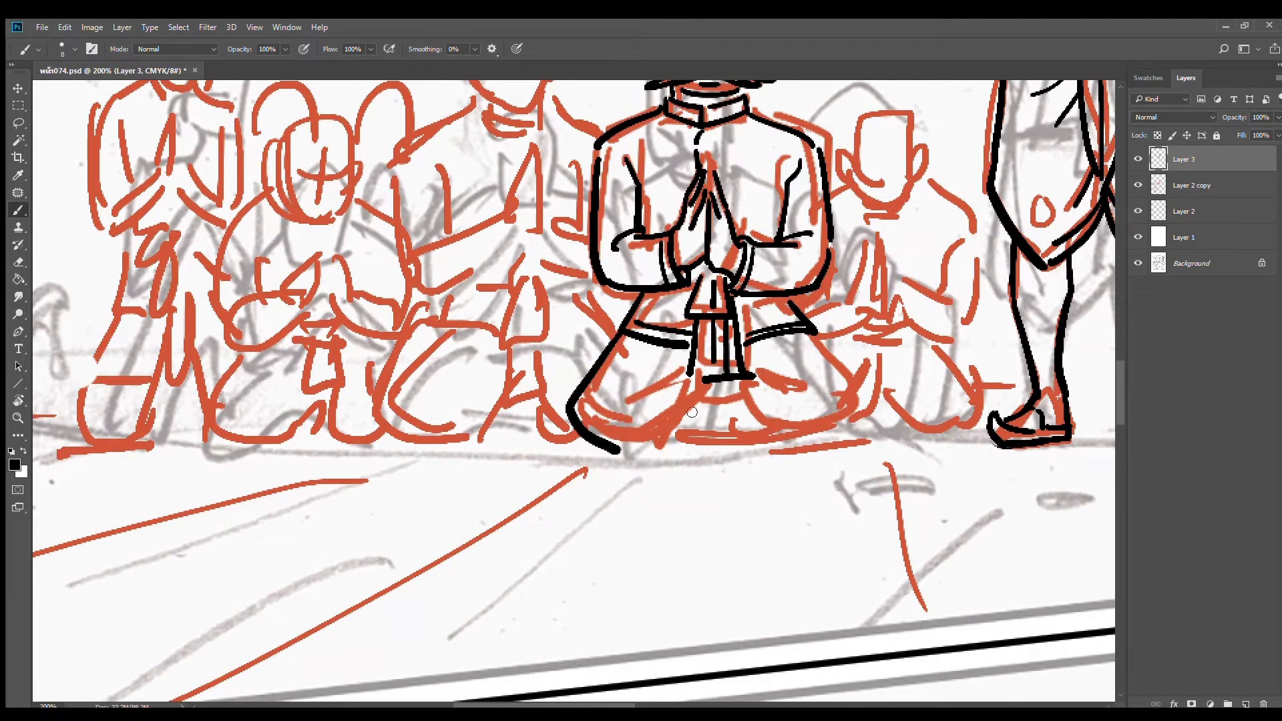
pyautogui.moveTo(692, 384)
pyautogui.mouseDown()
pyautogui.moveTo(622, 412)
pyautogui.moveTo(687, 415)
pyautogui.moveTo(699, 394)
pyautogui.moveTo(678, 434)
pyautogui.mouseUp()
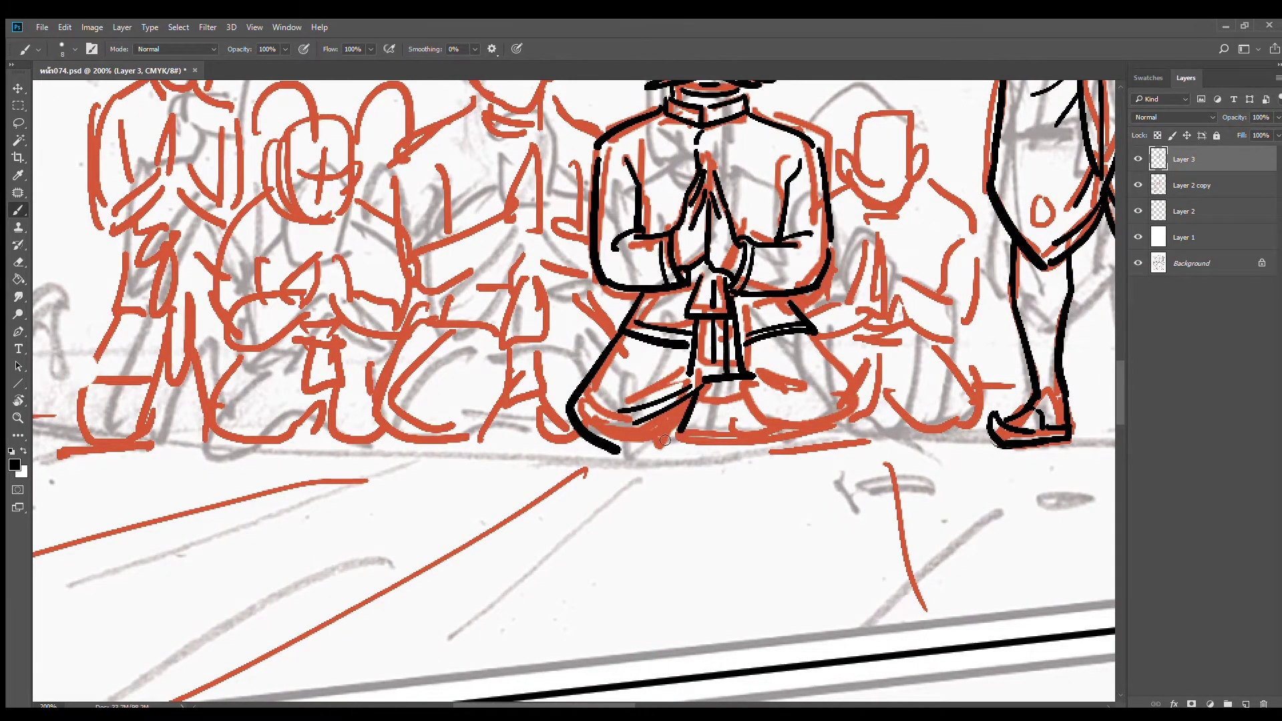
pyautogui.hotkey('ctrl', 'z')
# Ink the moustached man's other kneeling leg with its lap folds and underside, plus the feet between his knees
pyautogui.moveTo(723, 389)
pyautogui.mouseDown()
pyautogui.moveTo(678, 438)
pyautogui.moveTo(624, 453)
pyautogui.moveTo(698, 414)
pyautogui.moveTo(767, 428)
pyautogui.mouseUp()
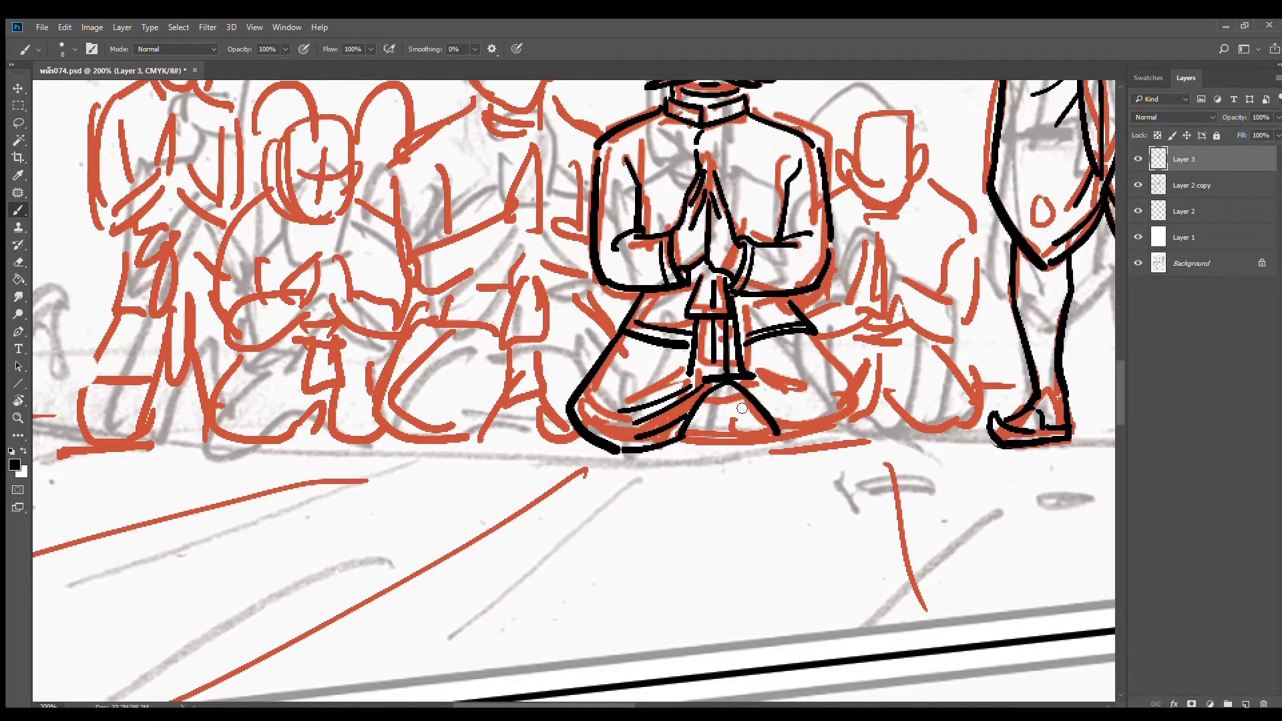
pyautogui.hotkey('ctrl', 'z')
pyautogui.moveTo(725, 384)
pyautogui.mouseDown()
pyautogui.moveTo(765, 426)
pyautogui.moveTo(813, 409)
pyautogui.moveTo(808, 389)
pyautogui.mouseUp()
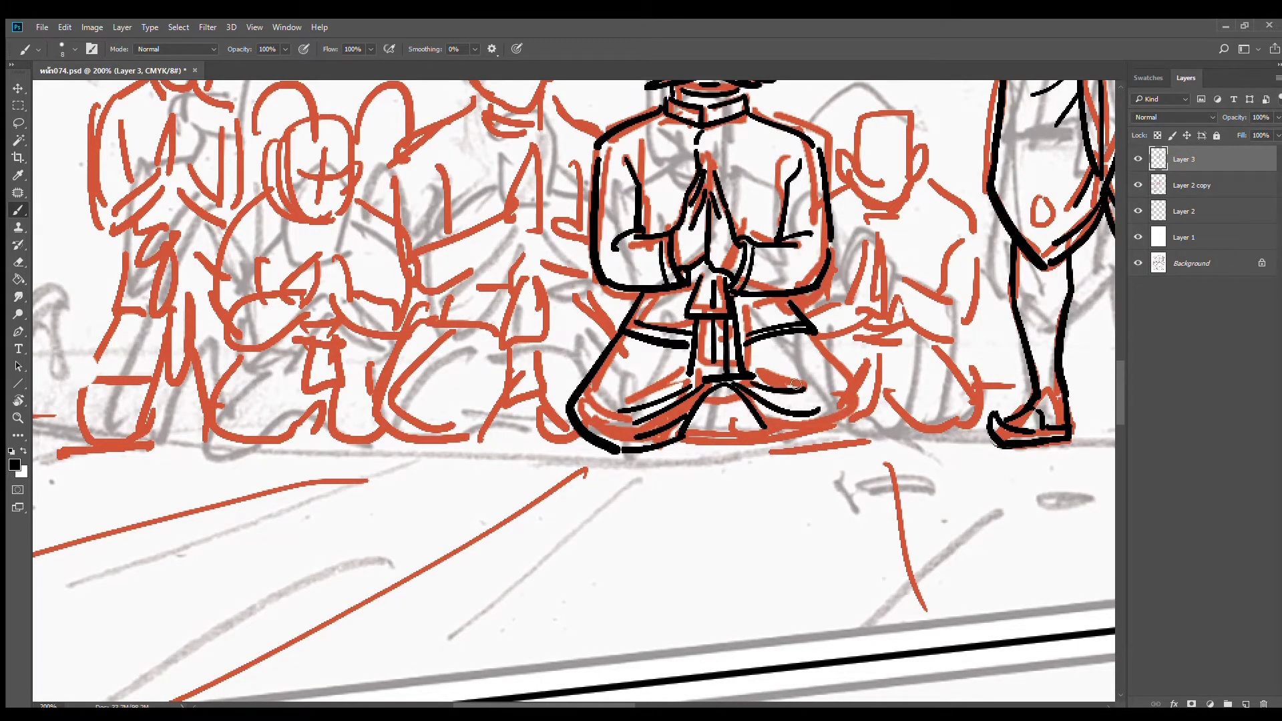
pyautogui.moveTo(811, 334)
pyautogui.mouseDown()
pyautogui.moveTo(866, 383)
pyautogui.moveTo(855, 434)
pyautogui.mouseUp()
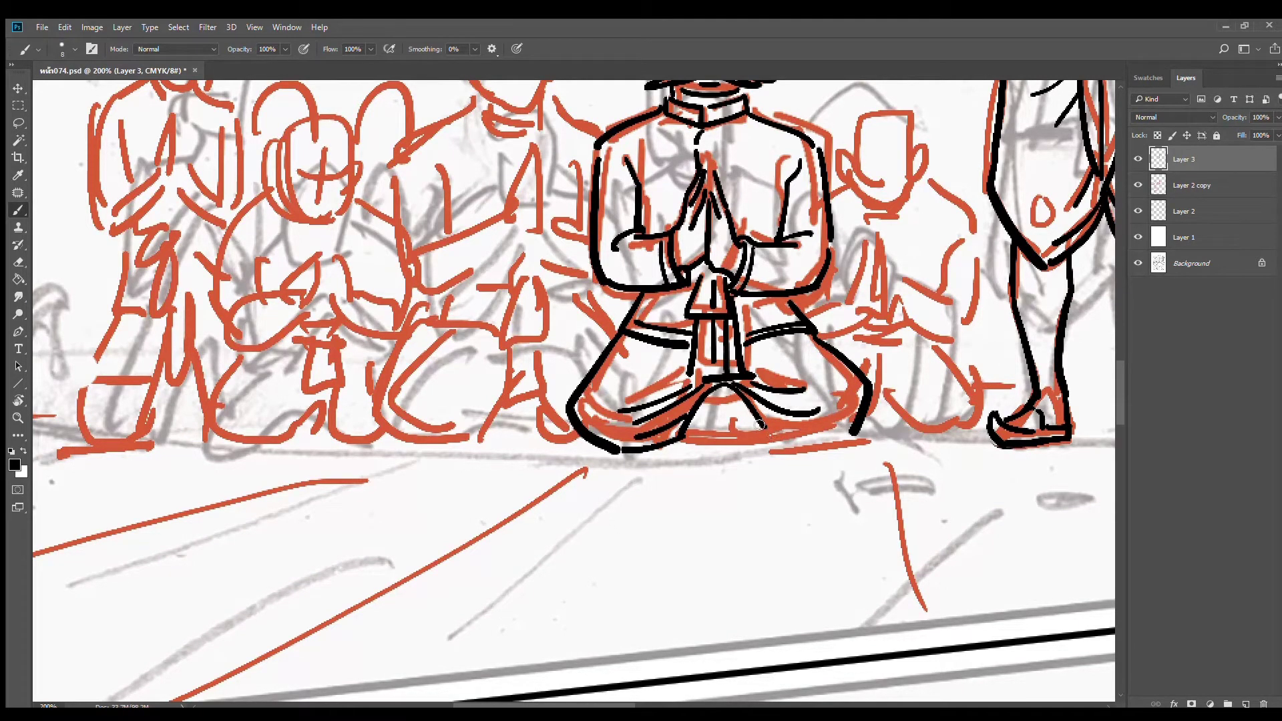
pyautogui.moveTo(760, 425); pyautogui.dragTo(860, 430)
pyautogui.moveTo(726, 387)
pyautogui.mouseDown()
pyautogui.moveTo(726, 436)
pyautogui.moveTo(694, 440)
pyautogui.moveTo(708, 418)
pyautogui.moveTo(760, 437)
pyautogui.moveTo(740, 417)
pyautogui.moveTo(694, 425)
pyautogui.mouseUp()
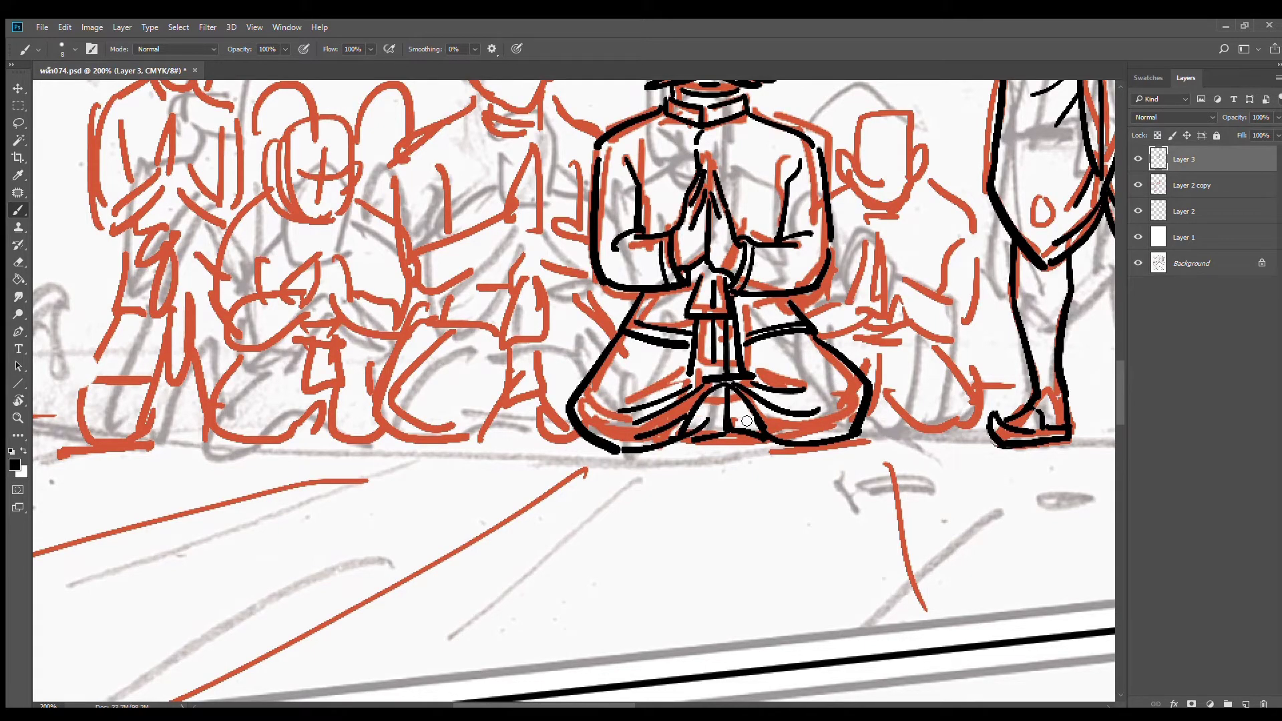
# Ink the head of the smiling man beside the moustached man, including jaw, eyes, brows, smile, ear and swept hair
pyautogui.keyDown('alt'); pyautogui.click(749, 335); pyautogui.keyUp('alt')
pyautogui.keyDown('alt'); pyautogui.click(752, 336); pyautogui.keyUp('alt')
pyautogui.keyDown('alt'); pyautogui.click(755, 337); pyautogui.keyUp('alt')
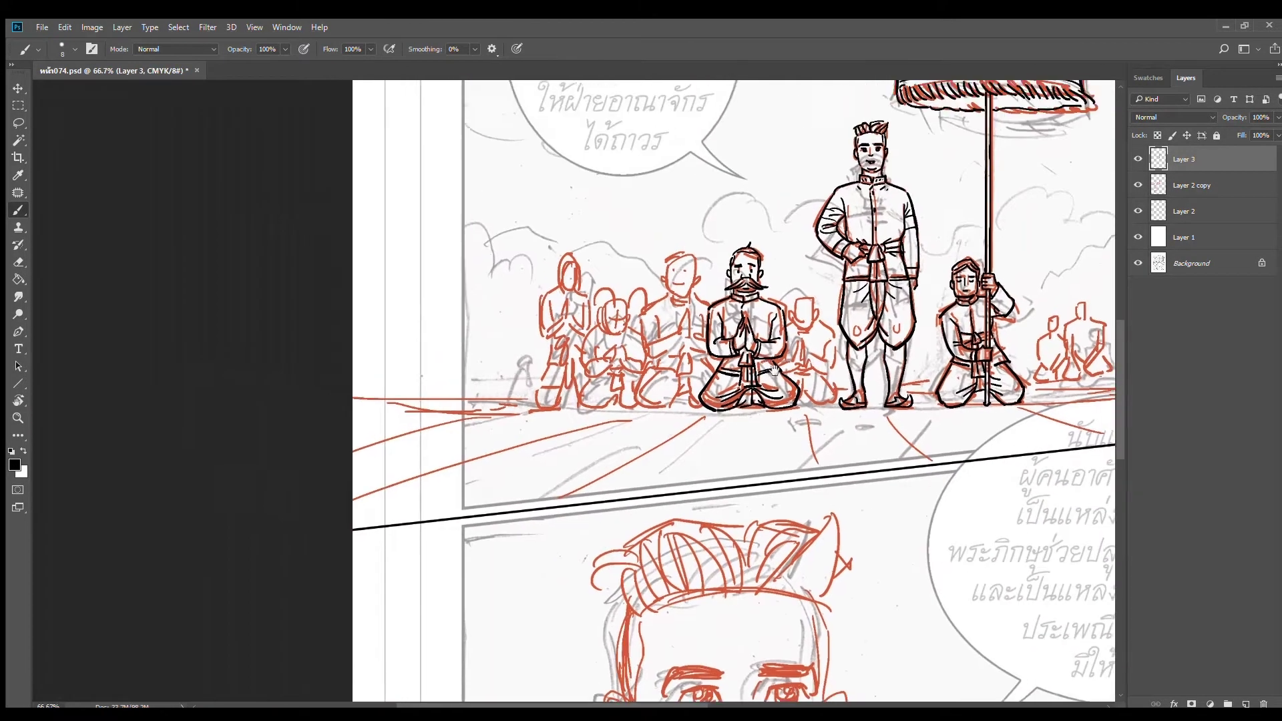
pyautogui.click(757, 346)
pyautogui.click(594, 325)
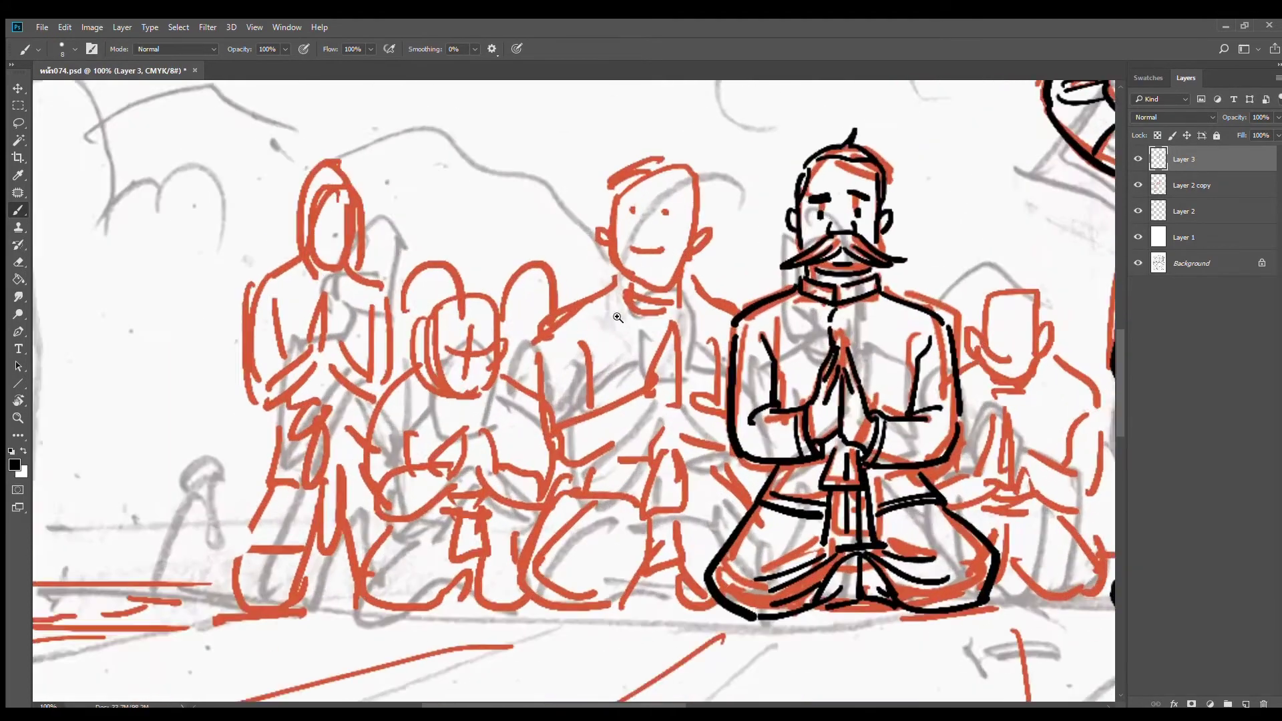
pyautogui.moveTo(667, 249); pyautogui.dragTo(664, 299)
pyautogui.moveTo(614, 245)
pyautogui.mouseDown()
pyautogui.moveTo(621, 316)
pyautogui.moveTo(647, 334)
pyautogui.moveTo(637, 332)
pyautogui.moveTo(683, 315)
pyautogui.mouseUp()
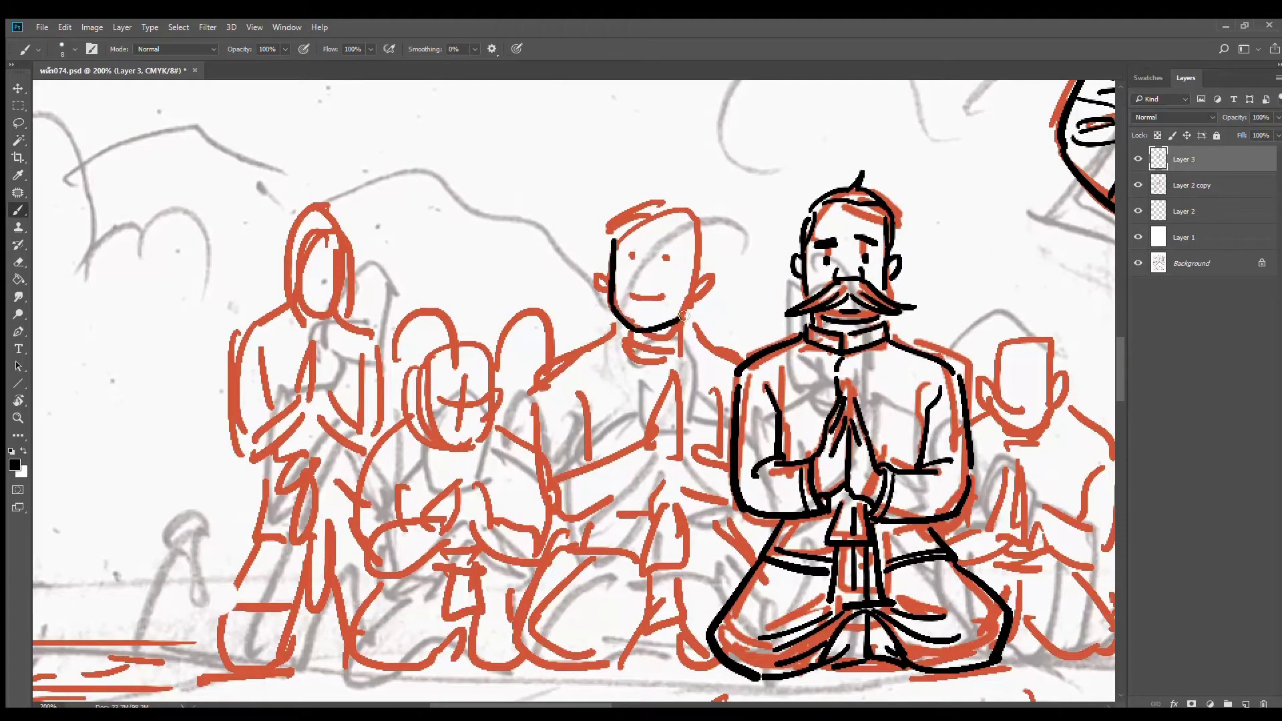
pyautogui.moveTo(631, 254)
pyautogui.mouseDown()
pyautogui.moveTo(631, 265)
pyautogui.moveTo(665, 265)
pyautogui.moveTo(649, 298)
pyautogui.moveTo(664, 292)
pyautogui.mouseUp()
pyautogui.moveTo(700, 230)
pyautogui.mouseDown()
pyautogui.moveTo(696, 278)
pyautogui.moveTo(711, 276)
pyautogui.moveTo(688, 315)
pyautogui.mouseUp()
pyautogui.moveTo(611, 255)
pyautogui.mouseDown()
pyautogui.moveTo(649, 208)
pyautogui.moveTo(619, 209)
pyautogui.moveTo(670, 199)
pyautogui.moveTo(642, 199)
pyautogui.moveTo(696, 218)
pyautogui.moveTo(701, 203)
pyautogui.moveTo(699, 224)
pyautogui.moveTo(714, 224)
pyautogui.moveTo(681, 213)
pyautogui.moveTo(642, 239)
pyautogui.moveTo(677, 244)
pyautogui.mouseUp()
pyautogui.hotkey('ctrl', 'z')
# Ink the smiling man's stand-up collar and both shoulder lines
pyautogui.moveTo(675, 325)
pyautogui.mouseDown()
pyautogui.moveTo(688, 248)
pyautogui.moveTo(657, 270)
pyautogui.moveTo(658, 288)
pyautogui.mouseUp()
pyautogui.moveTo(626, 259)
pyautogui.mouseDown()
pyautogui.moveTo(655, 287)
pyautogui.moveTo(661, 268)
pyautogui.moveTo(662, 285)
pyautogui.moveTo(695, 271)
pyautogui.moveTo(548, 310)
pyautogui.mouseUp()
pyautogui.moveTo(697, 263); pyautogui.dragTo(748, 286)
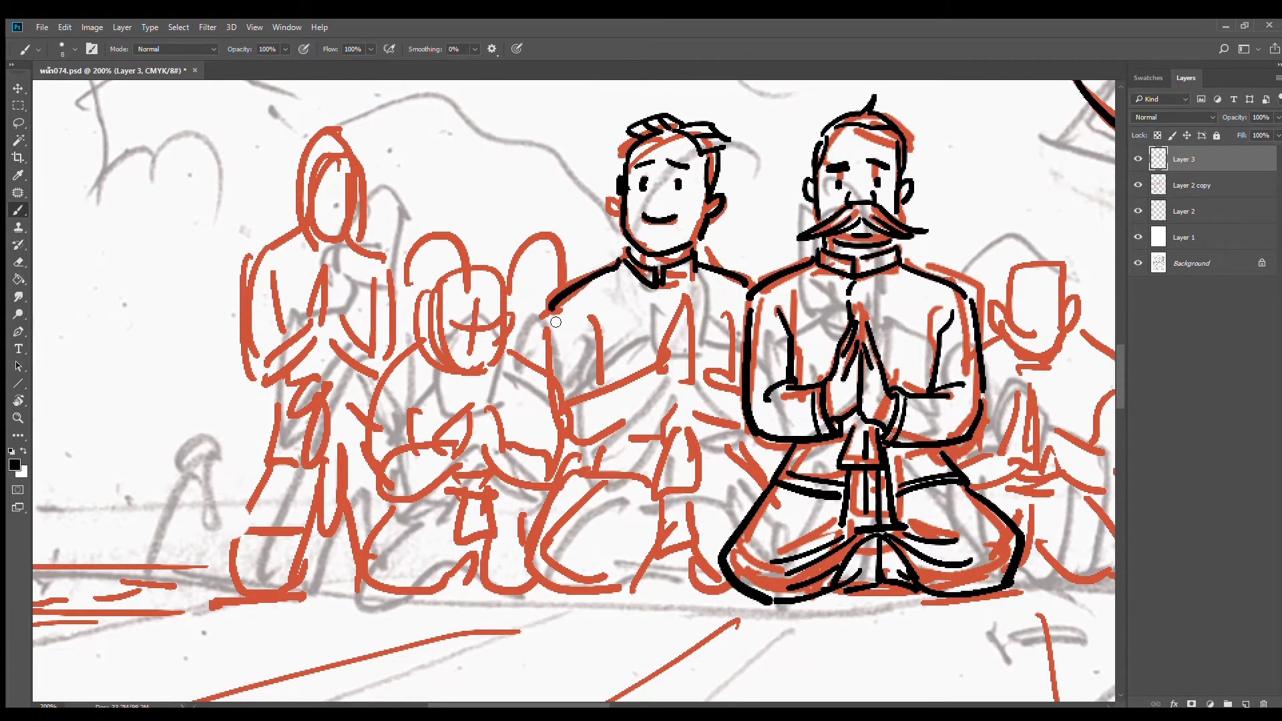
# Ink the smiling man's bent sleeve on the side away from the moustached man, from the shoulder down to the cuff edge
pyautogui.moveTo(549, 302)
pyautogui.mouseDown()
pyautogui.moveTo(560, 432)
pyautogui.moveTo(600, 354)
pyautogui.moveTo(606, 386)
pyautogui.mouseUp()
pyautogui.scroll(-3, 647, 301)
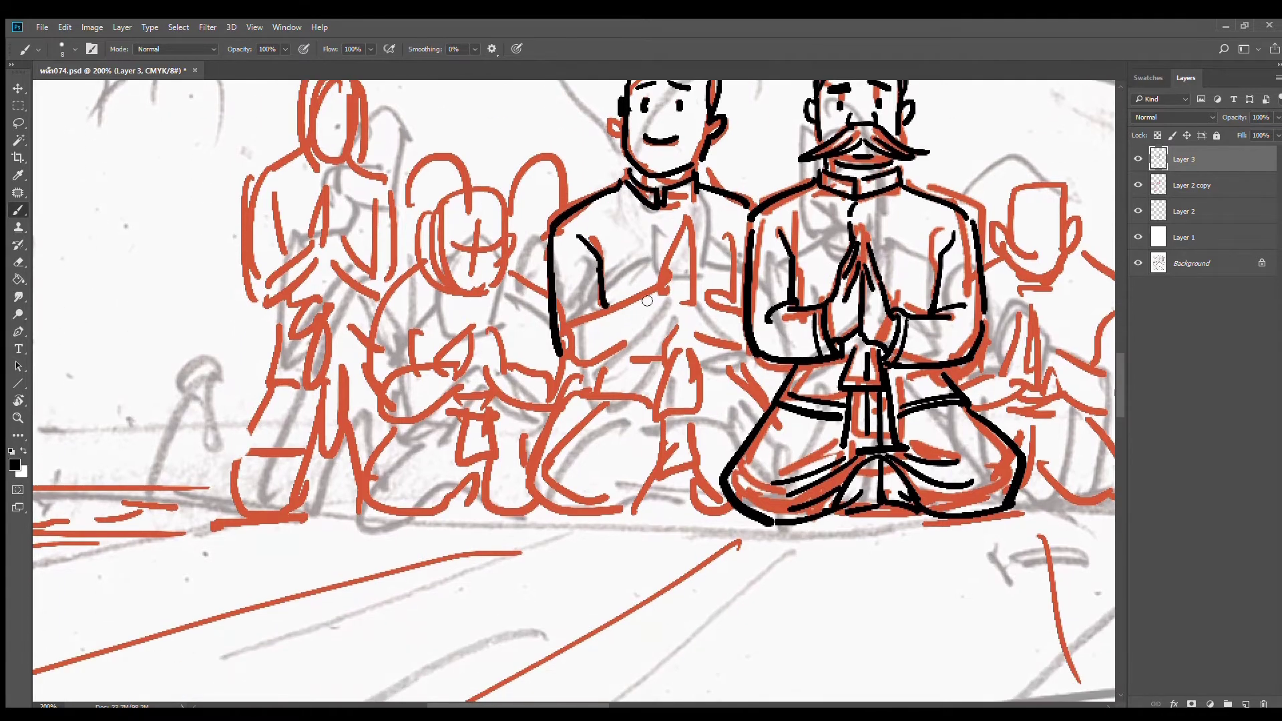
pyautogui.moveTo(651, 286); pyautogui.dragTo(663, 338)
pyautogui.moveTo(650, 286); pyautogui.dragTo(592, 310)
pyautogui.moveTo(567, 361); pyautogui.dragTo(663, 338)
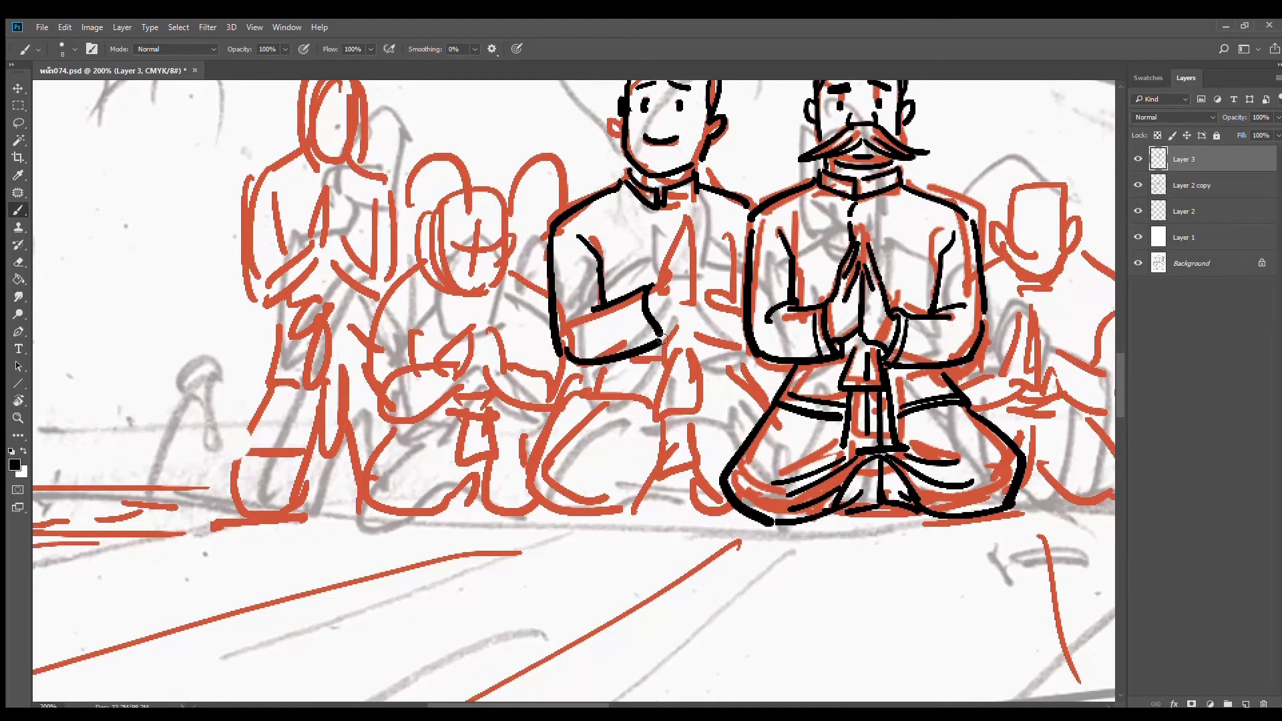
# Ink the smiling man's pressed palms with their cuffs and the partly hidden sleeve next to the moustached man
pyautogui.press('z')
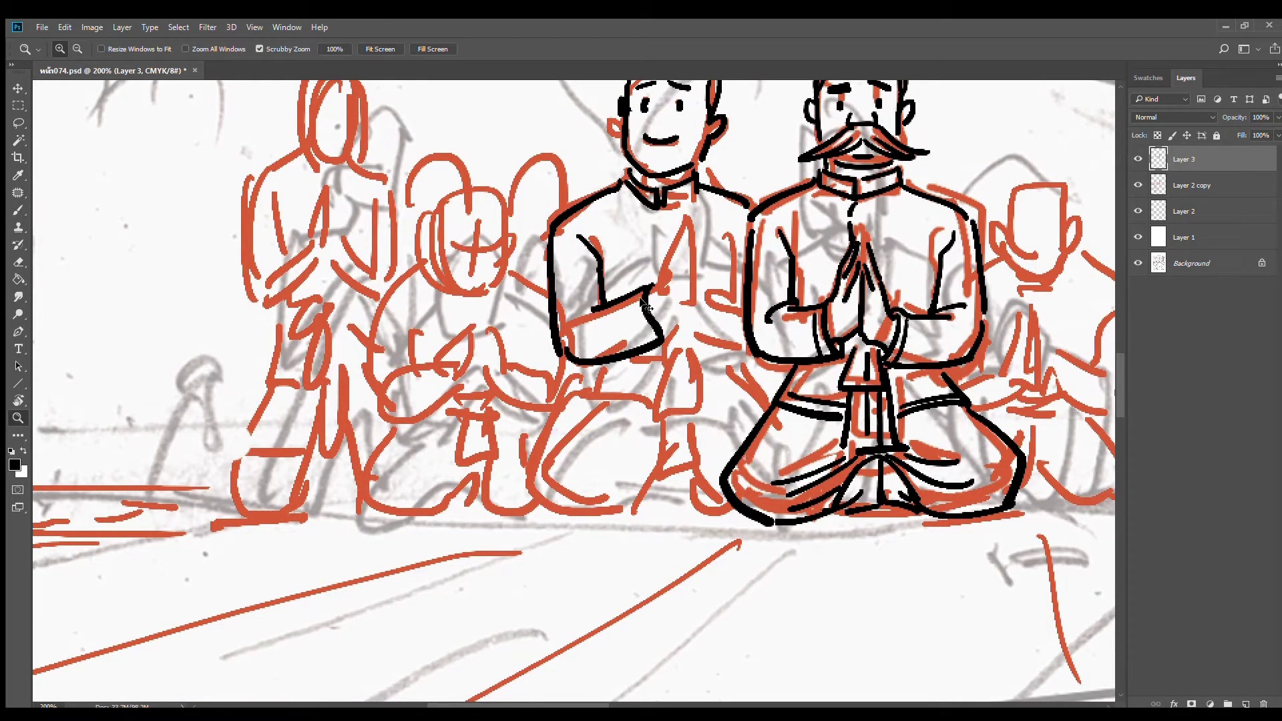
pyautogui.press('b')
pyautogui.moveTo(640, 298)
pyautogui.mouseDown()
pyautogui.moveTo(644, 328)
pyautogui.moveTo(674, 311)
pyautogui.moveTo(688, 242)
pyautogui.moveTo(676, 263)
pyautogui.moveTo(685, 229)
pyautogui.moveTo(666, 256)
pyautogui.moveTo(674, 220)
pyautogui.moveTo(654, 277)
pyautogui.moveTo(698, 270)
pyautogui.moveTo(692, 237)
pyautogui.moveTo(707, 311)
pyautogui.mouseUp()
pyautogui.moveTo(675, 316); pyautogui.dragTo(708, 349)
pyautogui.moveTo(705, 294); pyautogui.dragTo(741, 299)
pyautogui.moveTo(734, 236); pyautogui.dragTo(729, 295)
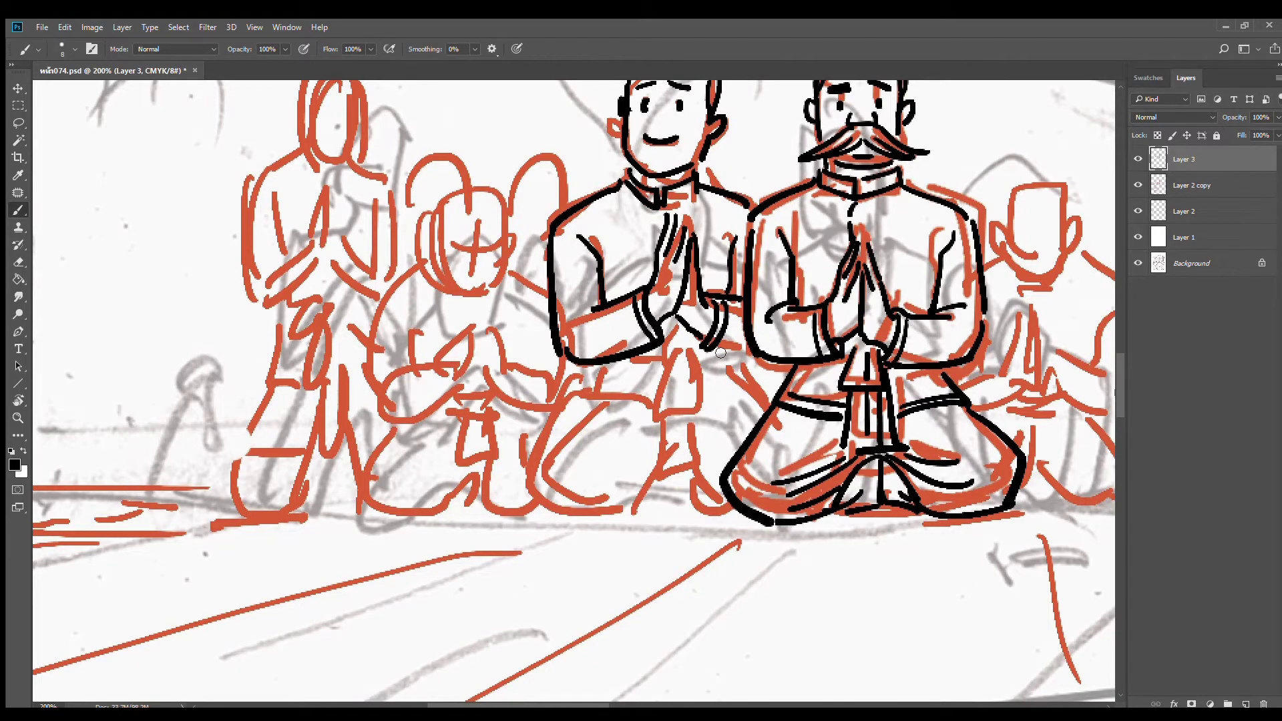
pyautogui.moveTo(689, 335)
pyautogui.mouseDown()
pyautogui.moveTo(699, 355)
pyautogui.moveTo(747, 349)
pyautogui.mouseUp()
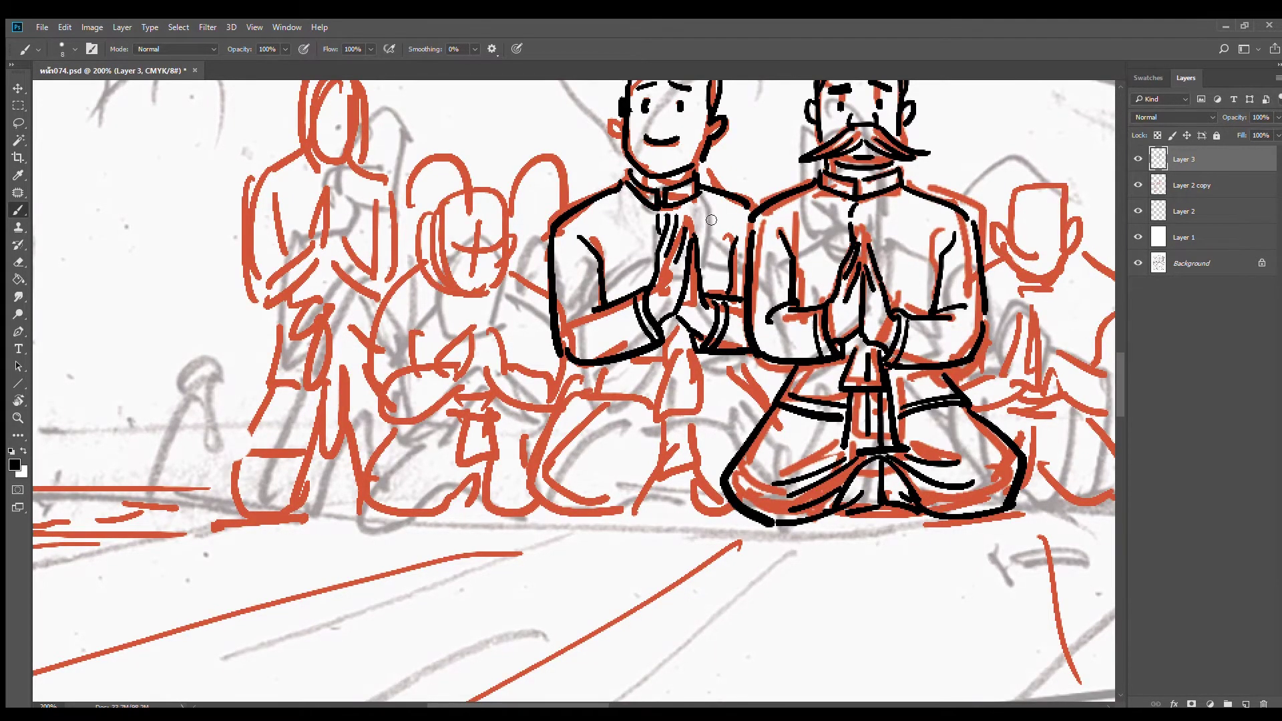
# Ink the smiling man's sash knot below his hands and the short hanging panel with vertical folds
pyautogui.moveTo(676, 348)
pyautogui.mouseDown()
pyautogui.moveTo(695, 247)
pyautogui.moveTo(688, 266)
pyautogui.moveTo(721, 261)
pyautogui.moveTo(698, 269)
pyautogui.mouseUp()
pyautogui.hotkey('ctrl', 'z')
pyautogui.moveTo(698, 269)
pyautogui.mouseDown()
pyautogui.moveTo(689, 228)
pyautogui.moveTo(687, 309)
pyautogui.moveTo(702, 279)
pyautogui.moveTo(710, 308)
pyautogui.moveTo(716, 267)
pyautogui.moveTo(729, 315)
pyautogui.mouseUp()
pyautogui.moveTo(638, 260); pyautogui.dragTo(685, 252)
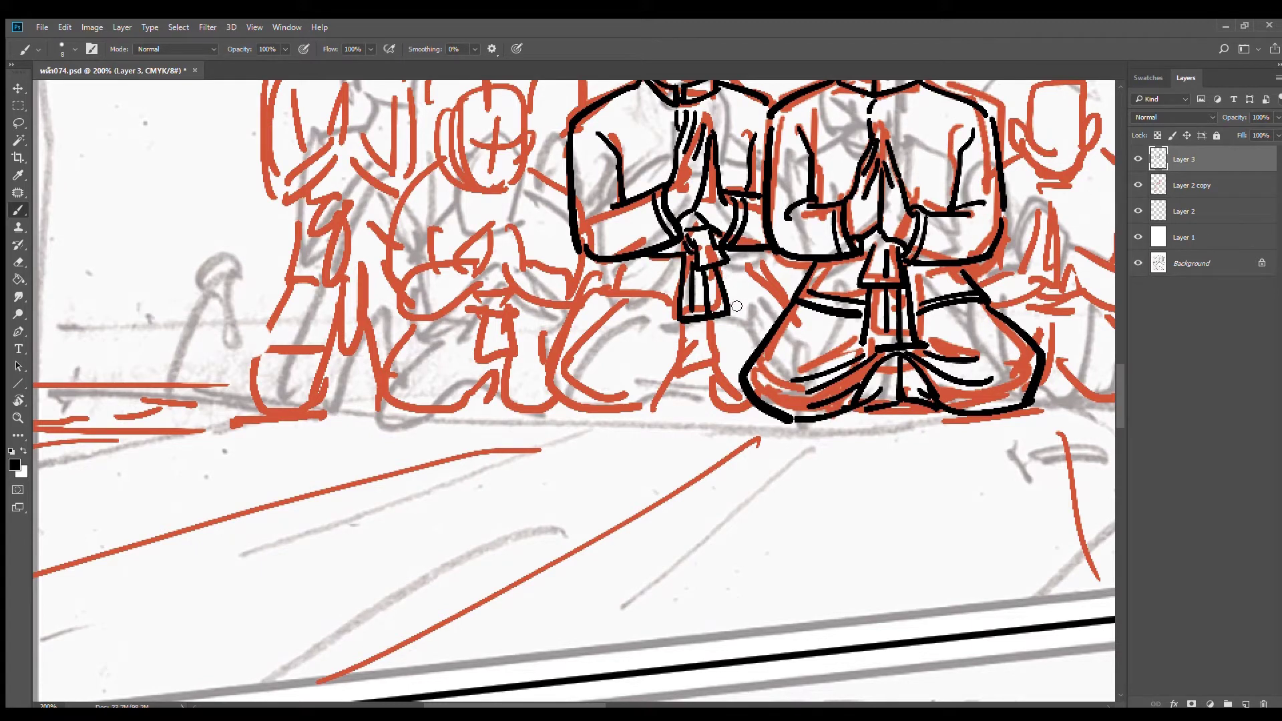
# Ink the smiling man's jacket hem on both sides and his fully visible kneeling leg with curved cloth folds
pyautogui.moveTo(730, 308); pyautogui.dragTo(778, 291)
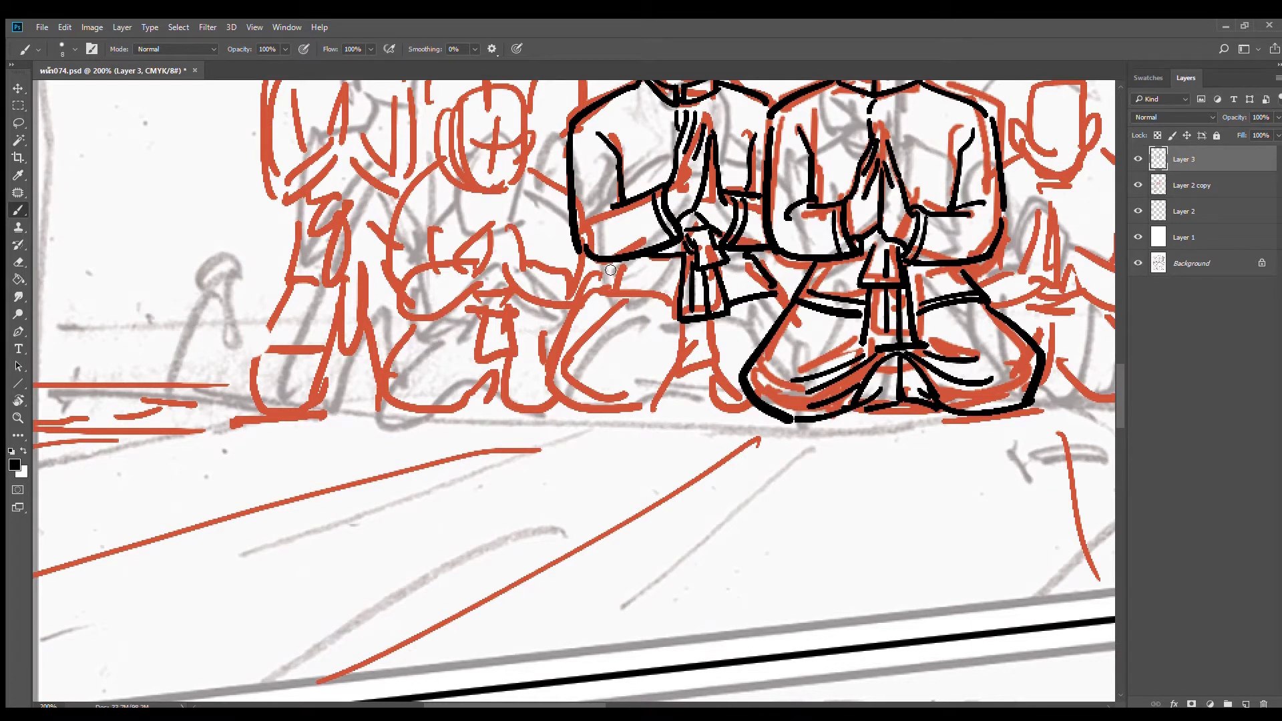
pyautogui.moveTo(610, 269)
pyautogui.mouseDown()
pyautogui.moveTo(598, 300)
pyautogui.moveTo(697, 325)
pyautogui.moveTo(682, 367)
pyautogui.mouseUp()
pyautogui.moveTo(594, 308)
pyautogui.mouseDown()
pyautogui.moveTo(548, 404)
pyautogui.moveTo(631, 428)
pyautogui.mouseUp()
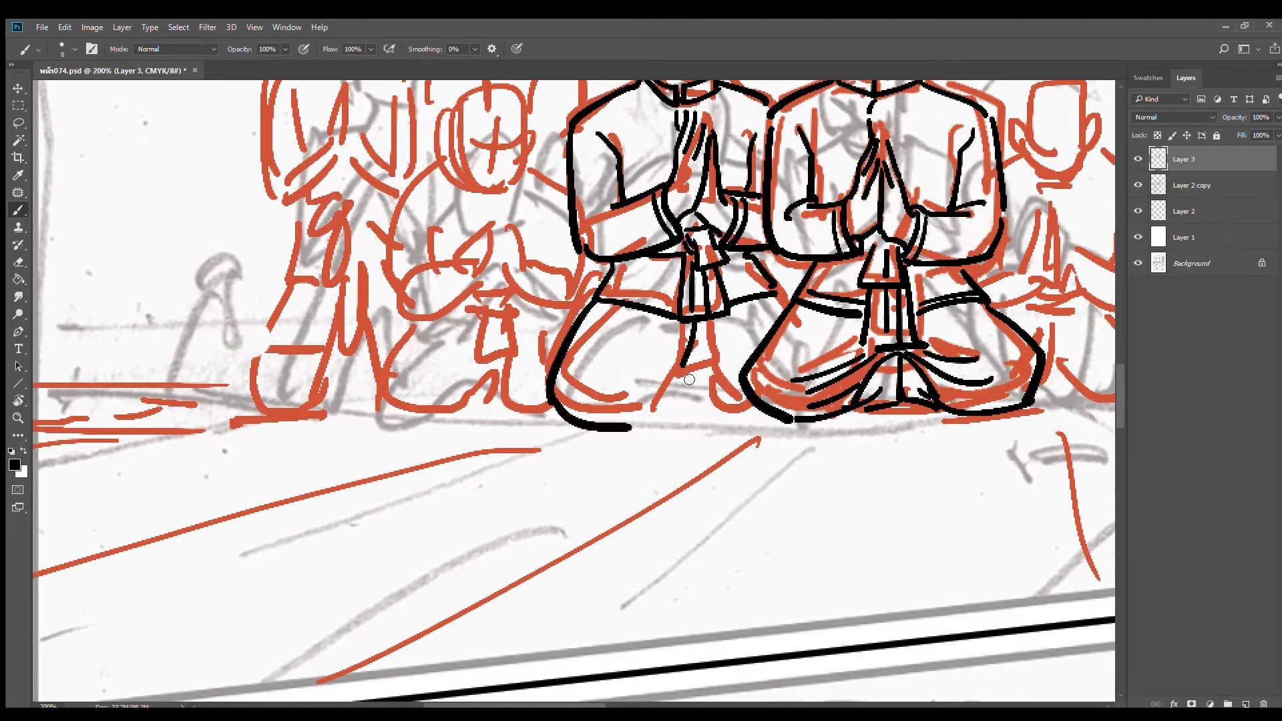
pyautogui.moveTo(677, 372); pyautogui.dragTo(621, 404)
pyautogui.moveTo(674, 349); pyautogui.dragTo(622, 359)
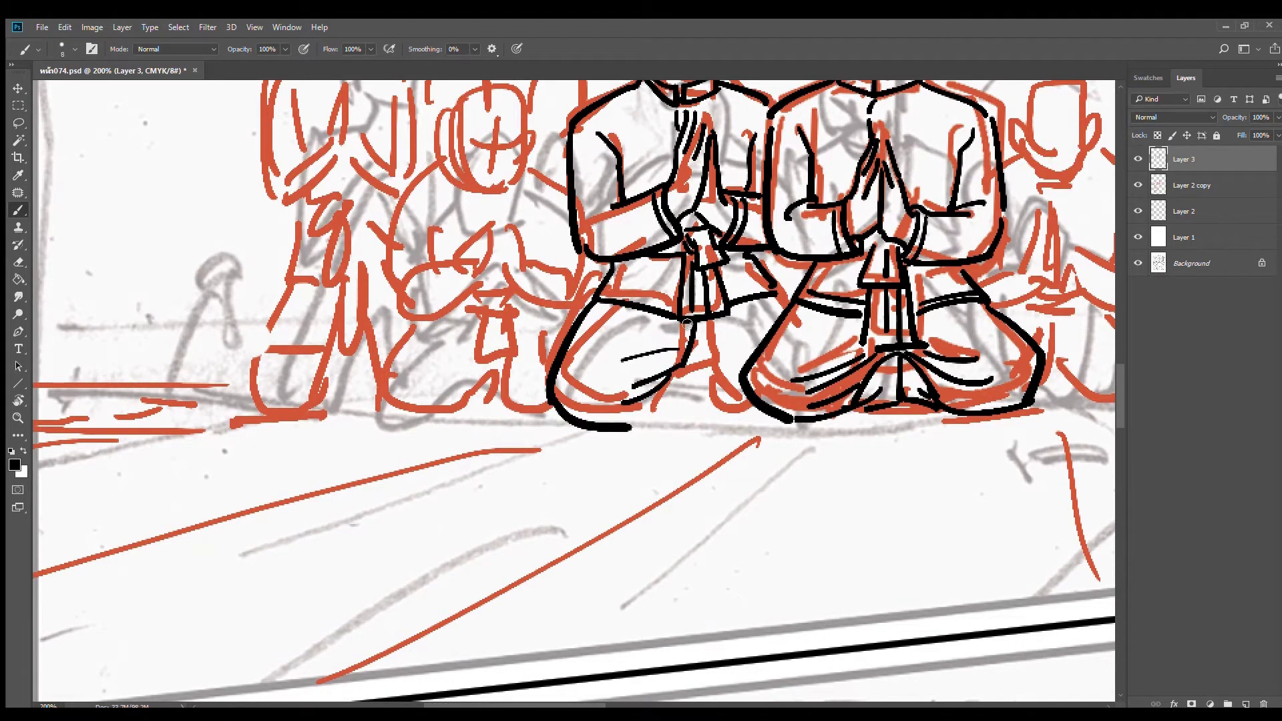
# Ink the lower cloth panel between the smiling man's knees, the folds beside it, and both bare feet with toes
pyautogui.moveTo(693, 319)
pyautogui.mouseDown()
pyautogui.moveTo(625, 327)
pyautogui.moveTo(744, 328)
pyautogui.moveTo(715, 367)
pyautogui.mouseUp()
pyautogui.moveTo(714, 368)
pyautogui.mouseDown()
pyautogui.moveTo(677, 371)
pyautogui.moveTo(750, 352)
pyautogui.mouseUp()
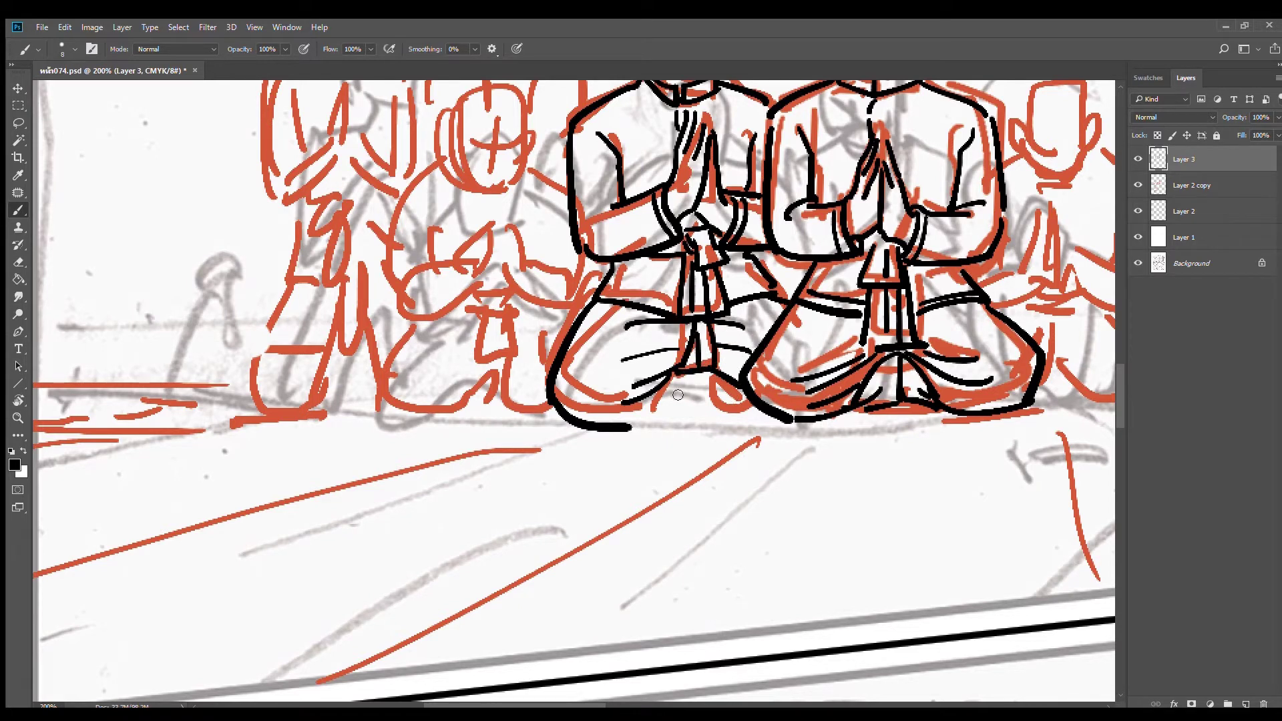
pyautogui.moveTo(632, 427)
pyautogui.mouseDown()
pyautogui.moveTo(677, 376)
pyautogui.moveTo(693, 414)
pyautogui.moveTo(673, 397)
pyautogui.moveTo(691, 410)
pyautogui.moveTo(672, 416)
pyautogui.mouseUp()
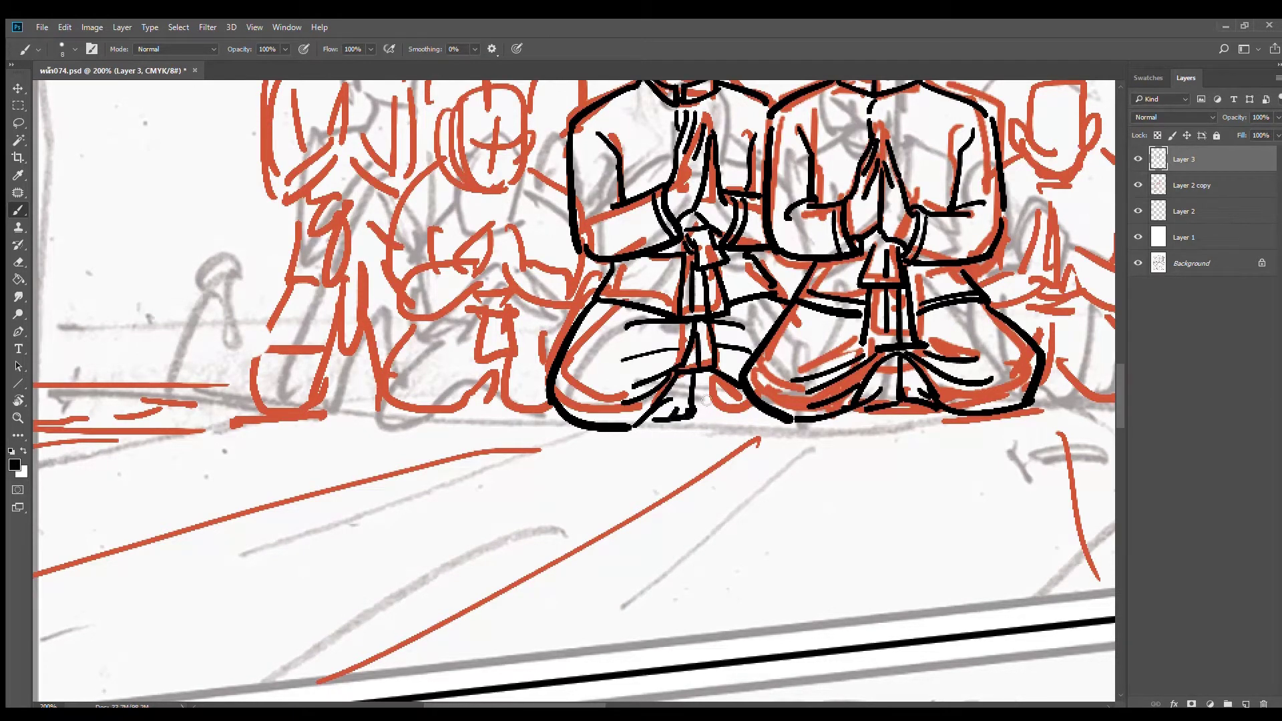
pyautogui.moveTo(698, 375)
pyautogui.mouseDown()
pyautogui.moveTo(705, 412)
pyautogui.moveTo(725, 420)
pyautogui.mouseUp()
pyautogui.moveTo(725, 410)
pyautogui.mouseDown()
pyautogui.moveTo(749, 419)
pyautogui.moveTo(730, 422)
pyautogui.mouseUp()
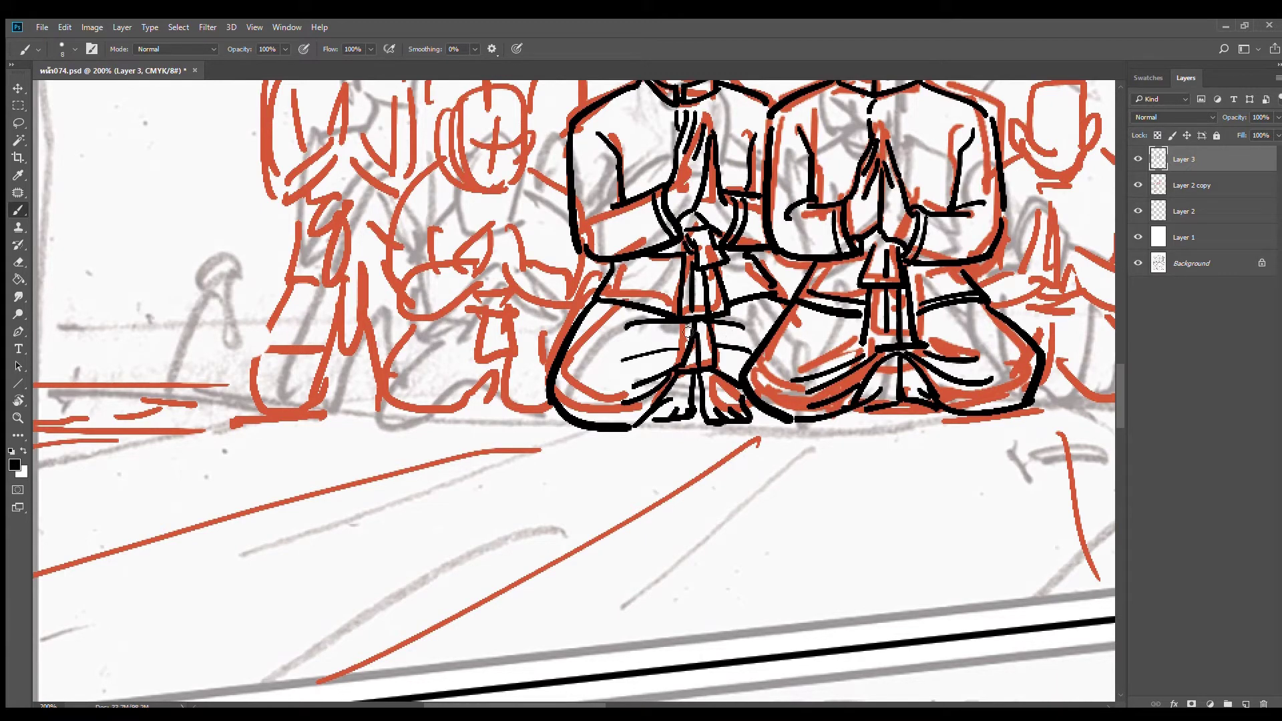
# Add small crease lines to the smiling man's bent sleeve and the jacket area beside his sash
pyautogui.moveTo(652, 343); pyautogui.dragTo(690, 328)
pyautogui.moveTo(729, 289); pyautogui.dragTo(765, 353)
pyautogui.moveTo(707, 322); pyautogui.dragTo(679, 337)
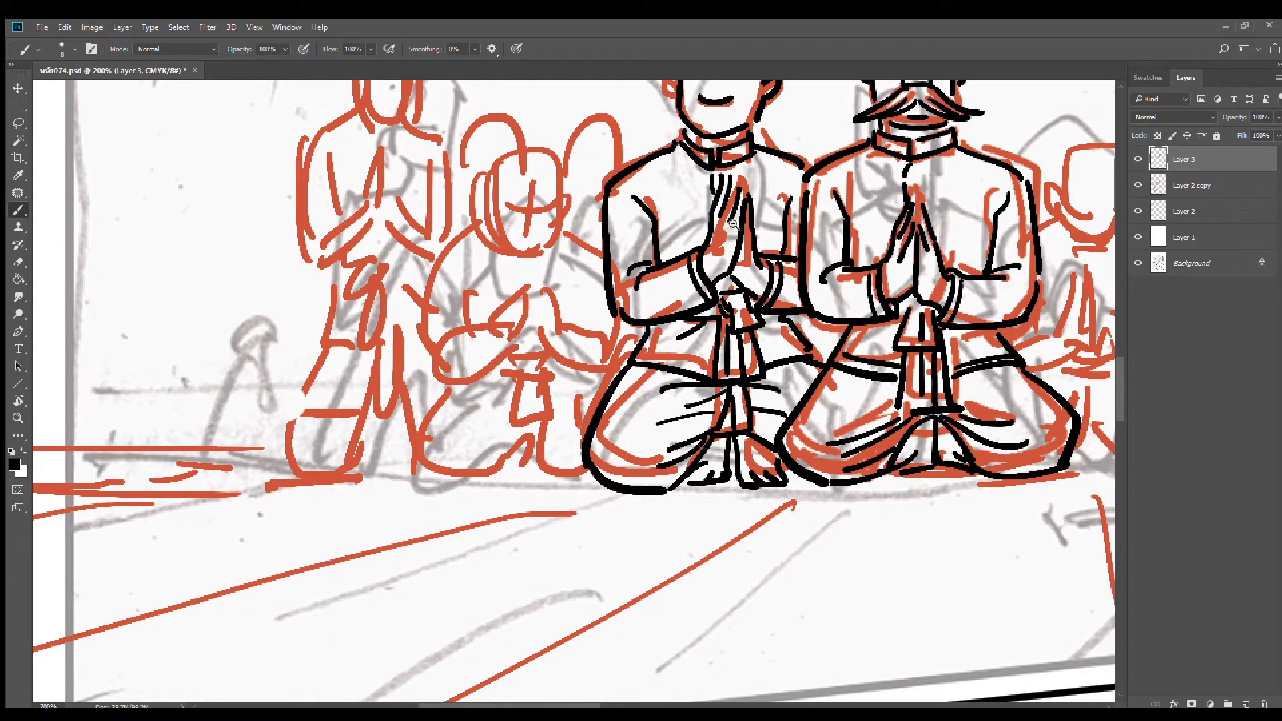
# Ink the head of the small figure between the moustached and standing men, with parted hairline, facial features and both ears
pyautogui.scroll(-1, 734, 225)
pyautogui.scroll(-1, 776, 247)
pyautogui.scroll(-1, 731, 230)
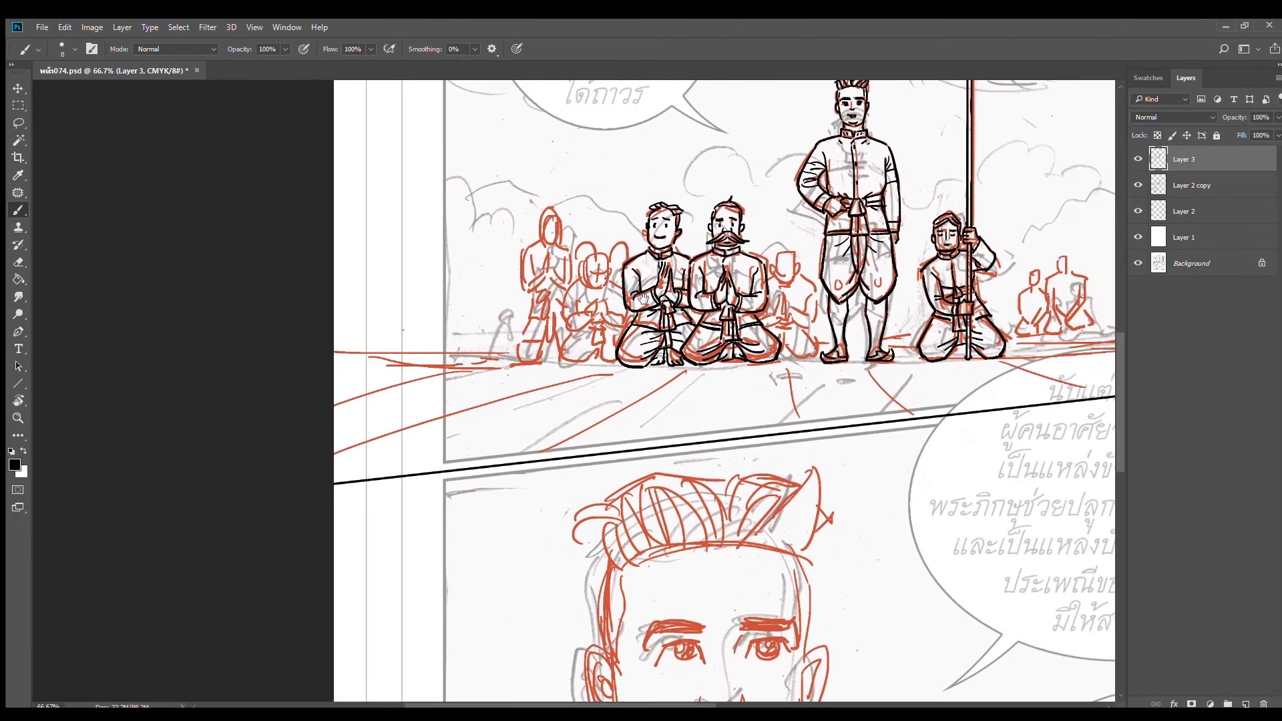
pyautogui.scroll(2, 783, 281)
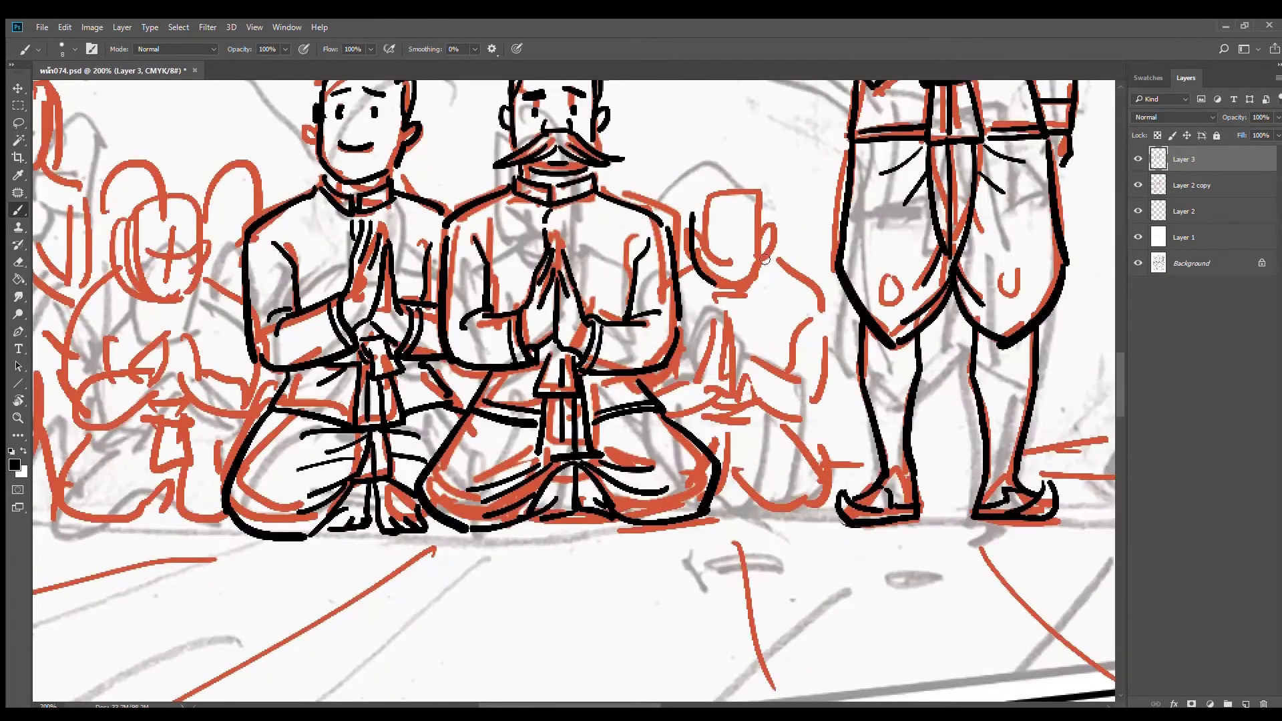
pyautogui.moveTo(768, 213); pyautogui.dragTo(753, 285)
pyautogui.moveTo(734, 234)
pyautogui.mouseDown()
pyautogui.moveTo(705, 221)
pyautogui.moveTo(729, 234)
pyautogui.moveTo(763, 226)
pyautogui.moveTo(730, 231)
pyautogui.mouseUp()
pyautogui.moveTo(751, 194)
pyautogui.mouseDown()
pyautogui.moveTo(730, 219)
pyautogui.moveTo(755, 182)
pyautogui.moveTo(770, 255)
pyautogui.mouseUp()
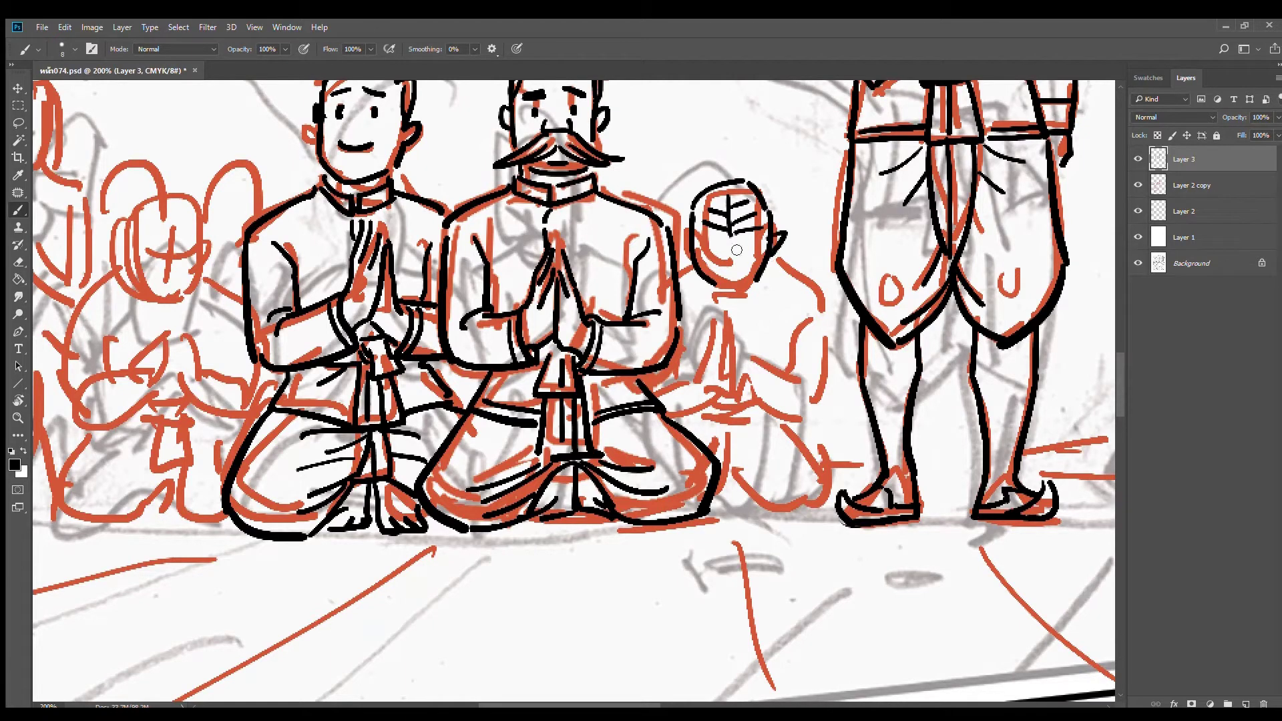
pyautogui.moveTo(690, 234); pyautogui.dragTo(688, 256)
# Ink the small figure's collar, shoulder, pressed palms and bent sleeves beside the standing man's legs
pyautogui.moveTo(767, 228)
pyautogui.mouseDown()
pyautogui.moveTo(719, 260)
pyautogui.moveTo(768, 258)
pyautogui.moveTo(700, 307)
pyautogui.moveTo(754, 305)
pyautogui.moveTo(750, 283)
pyautogui.moveTo(820, 274)
pyautogui.moveTo(757, 289)
pyautogui.moveTo(737, 376)
pyautogui.mouseUp()
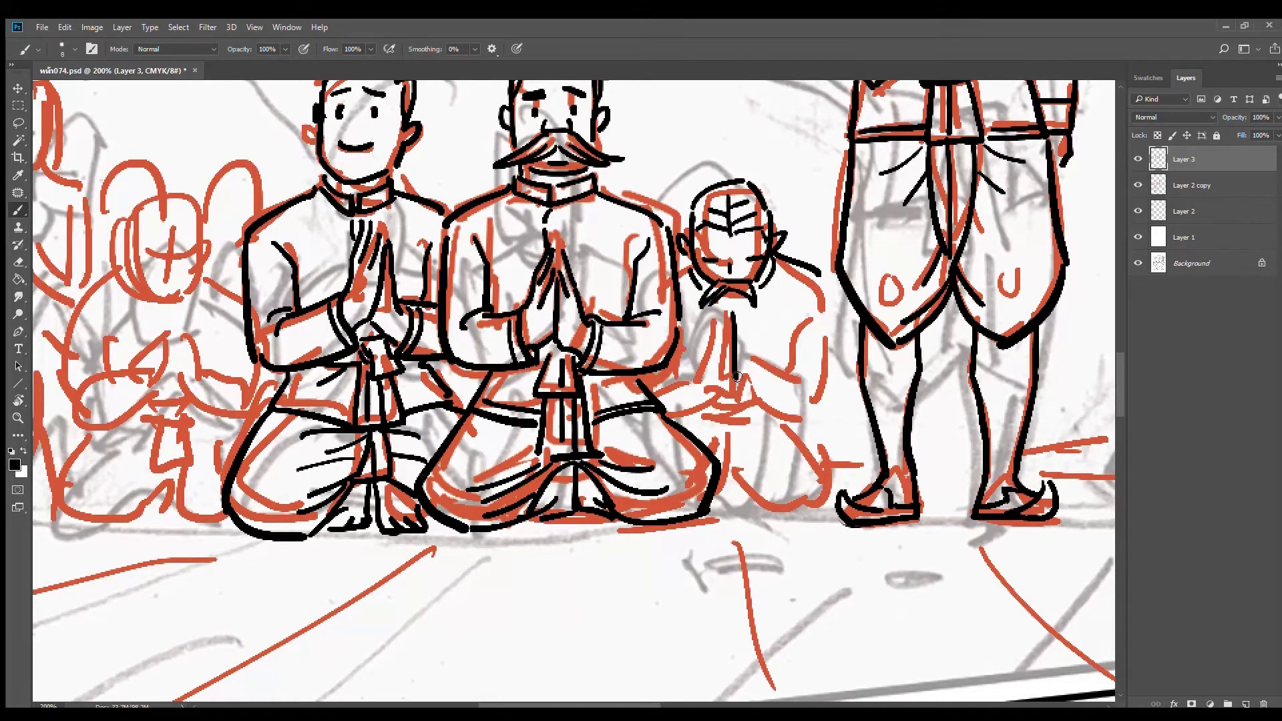
pyautogui.moveTo(734, 308)
pyautogui.mouseDown()
pyautogui.moveTo(755, 353)
pyautogui.moveTo(724, 347)
pyautogui.moveTo(722, 321)
pyautogui.moveTo(704, 378)
pyautogui.moveTo(720, 392)
pyautogui.moveTo(681, 367)
pyautogui.mouseUp()
pyautogui.moveTo(805, 303)
pyautogui.mouseDown()
pyautogui.moveTo(794, 361)
pyautogui.moveTo(749, 395)
pyautogui.moveTo(791, 409)
pyautogui.mouseUp()
pyautogui.moveTo(757, 350)
pyautogui.mouseDown()
pyautogui.moveTo(801, 371)
pyautogui.moveTo(804, 387)
pyautogui.mouseUp()
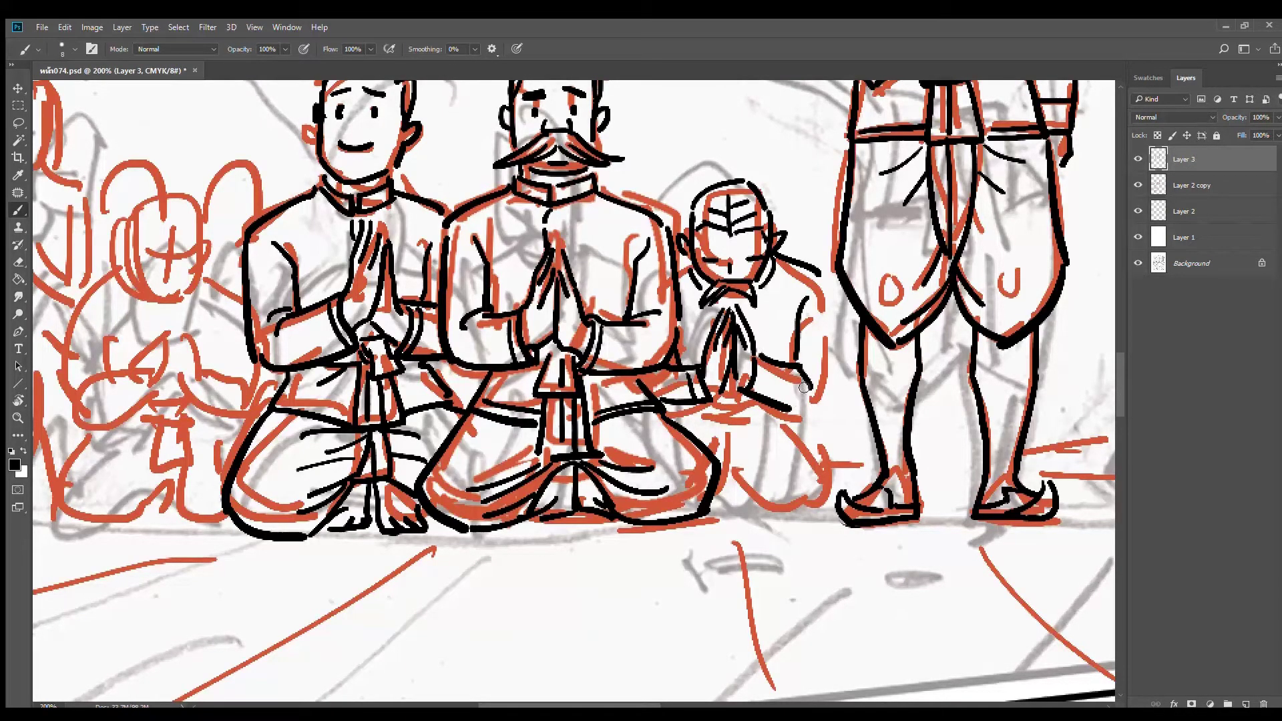
pyautogui.moveTo(823, 275)
pyautogui.mouseDown()
pyautogui.moveTo(834, 386)
pyautogui.moveTo(791, 418)
pyautogui.mouseUp()
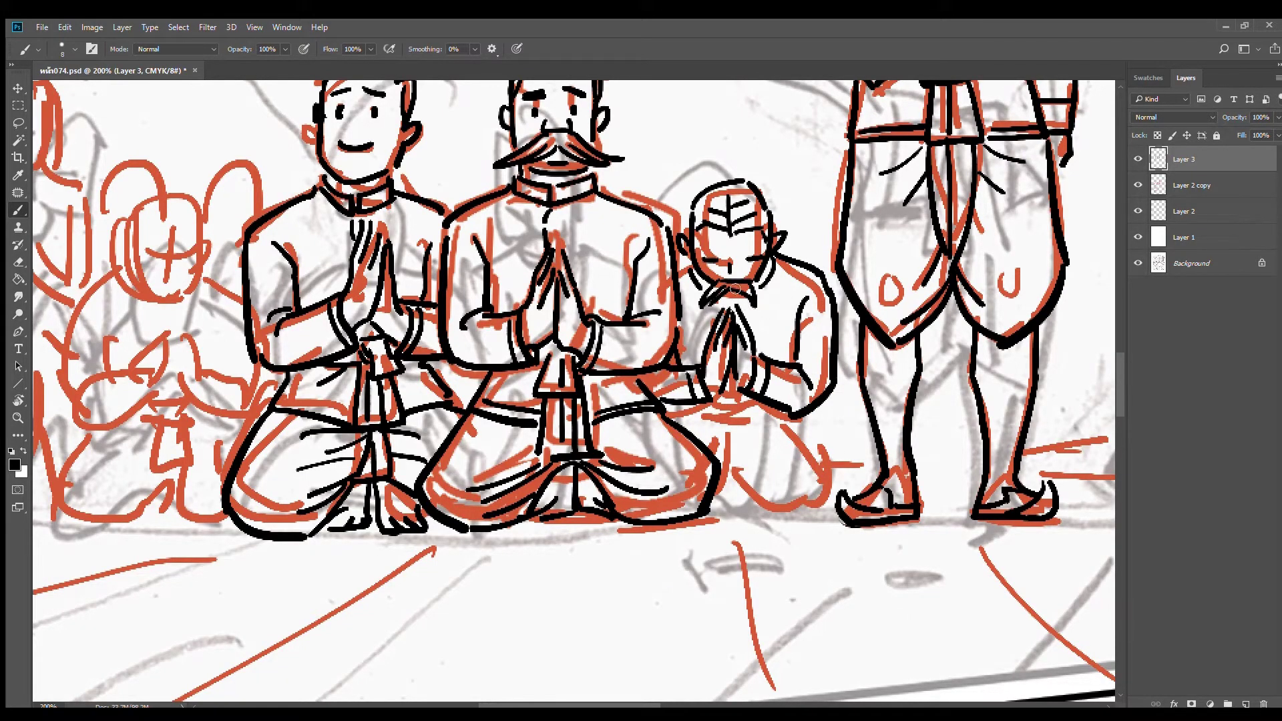
# Ink the small figure's sash knot, narrow hanging panel and the jacket hem across the waist
pyautogui.scroll(-3, 731, 311)
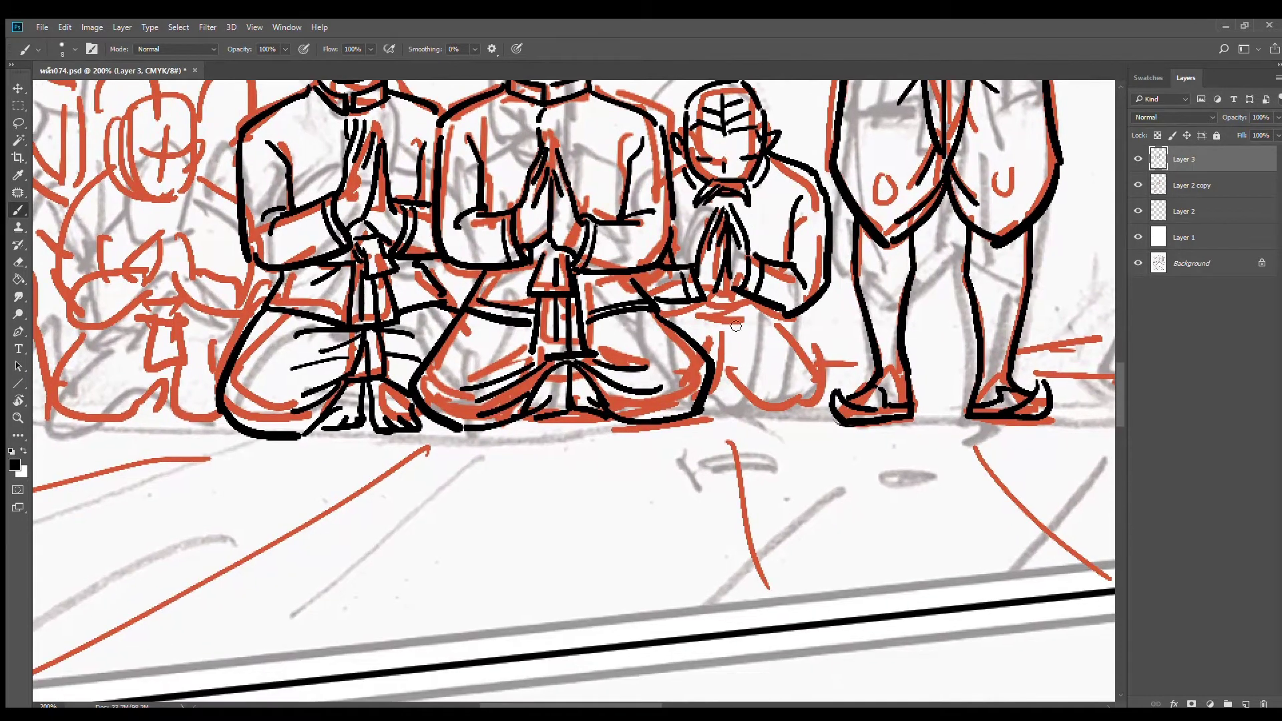
pyautogui.moveTo(717, 296); pyautogui.dragTo(712, 321)
pyautogui.moveTo(711, 320); pyautogui.dragTo(744, 316)
pyautogui.moveTo(725, 293)
pyautogui.mouseDown()
pyautogui.moveTo(716, 360)
pyautogui.moveTo(744, 375)
pyautogui.moveTo(724, 380)
pyautogui.mouseUp()
pyautogui.moveTo(788, 314); pyautogui.dragTo(679, 328)
# Ink the small figure's kneeling leg nearest the standing man, with its rounded knee and underside
pyautogui.moveTo(740, 378); pyautogui.dragTo(765, 404)
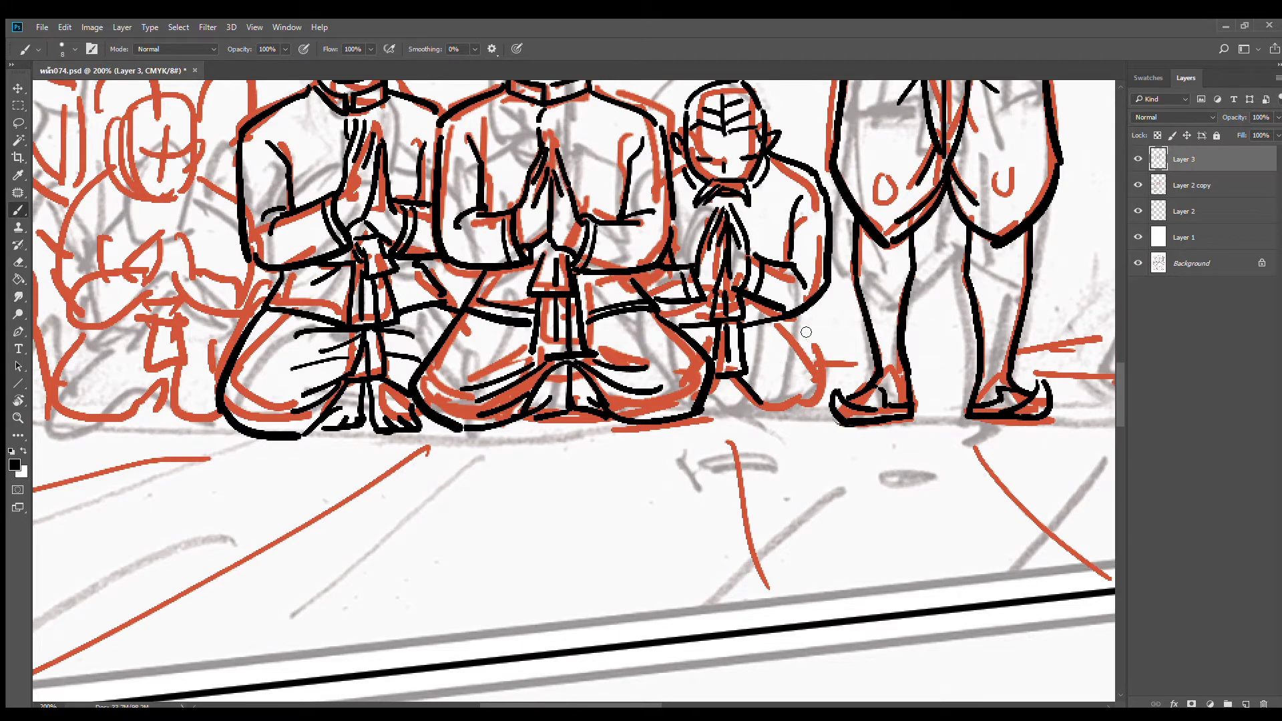
pyautogui.moveTo(789, 315)
pyautogui.mouseDown()
pyautogui.moveTo(829, 366)
pyautogui.moveTo(812, 415)
pyautogui.mouseUp()
pyautogui.moveTo(747, 381)
pyautogui.mouseDown()
pyautogui.moveTo(780, 390)
pyautogui.moveTo(763, 418)
pyautogui.moveTo(800, 417)
pyautogui.moveTo(745, 408)
pyautogui.mouseUp()
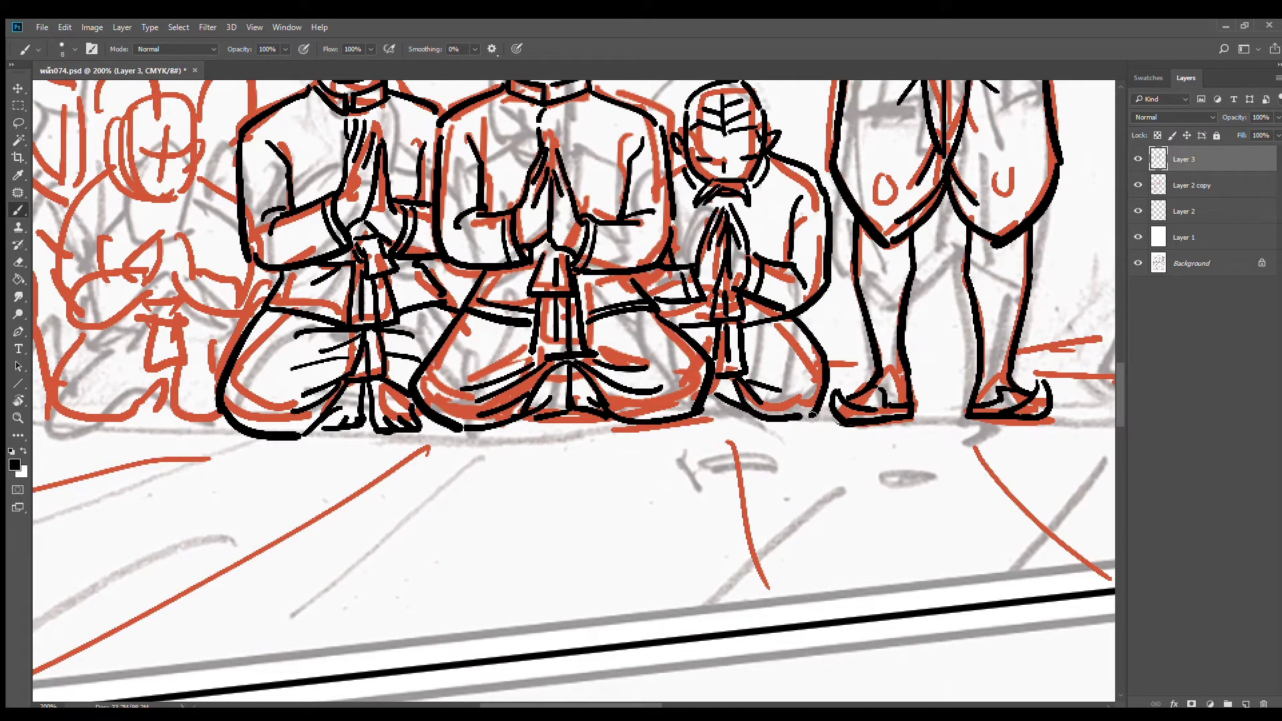
# Ink the head of the short figure between the hooded figure and the smiling man, with closed eyes, smile, ears and spiky hair
pyautogui.moveTo(789, 261); pyautogui.dragTo(754, 260)
pyautogui.keyDown('ctrl'); pyautogui.keyDown('alt'); pyautogui.click(687, 272); pyautogui.keyUp('alt'); pyautogui.keyUp('ctrl')
pyautogui.keyDown('ctrl'); pyautogui.keyDown('alt'); pyautogui.click(686, 272); pyautogui.keyUp('alt'); pyautogui.keyUp('ctrl')
pyautogui.moveTo(585, 281); pyautogui.dragTo(750, 305)
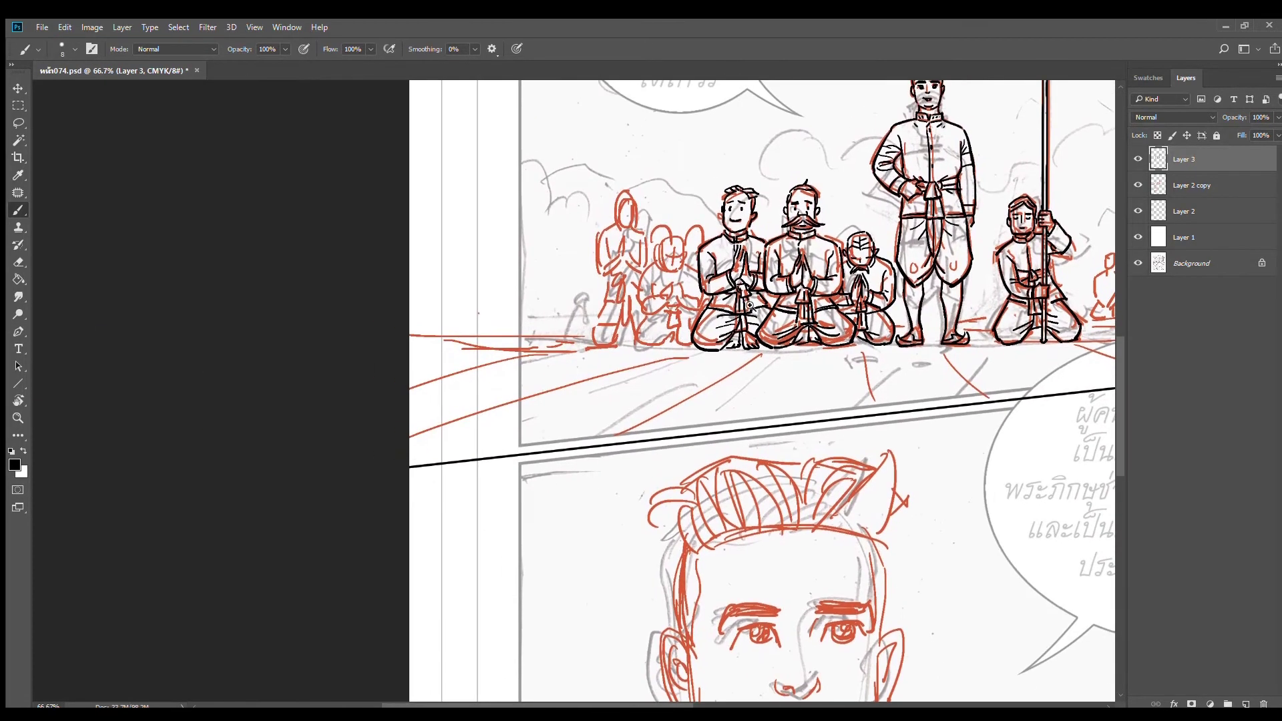
pyautogui.hotkey('ctrl', '+')
pyautogui.hotkey('ctrl', '+')
pyautogui.moveTo(615, 237)
pyautogui.mouseDown()
pyautogui.moveTo(665, 281)
pyautogui.moveTo(654, 234)
pyautogui.moveTo(688, 232)
pyautogui.moveTo(670, 262)
pyautogui.moveTo(698, 255)
pyautogui.mouseUp()
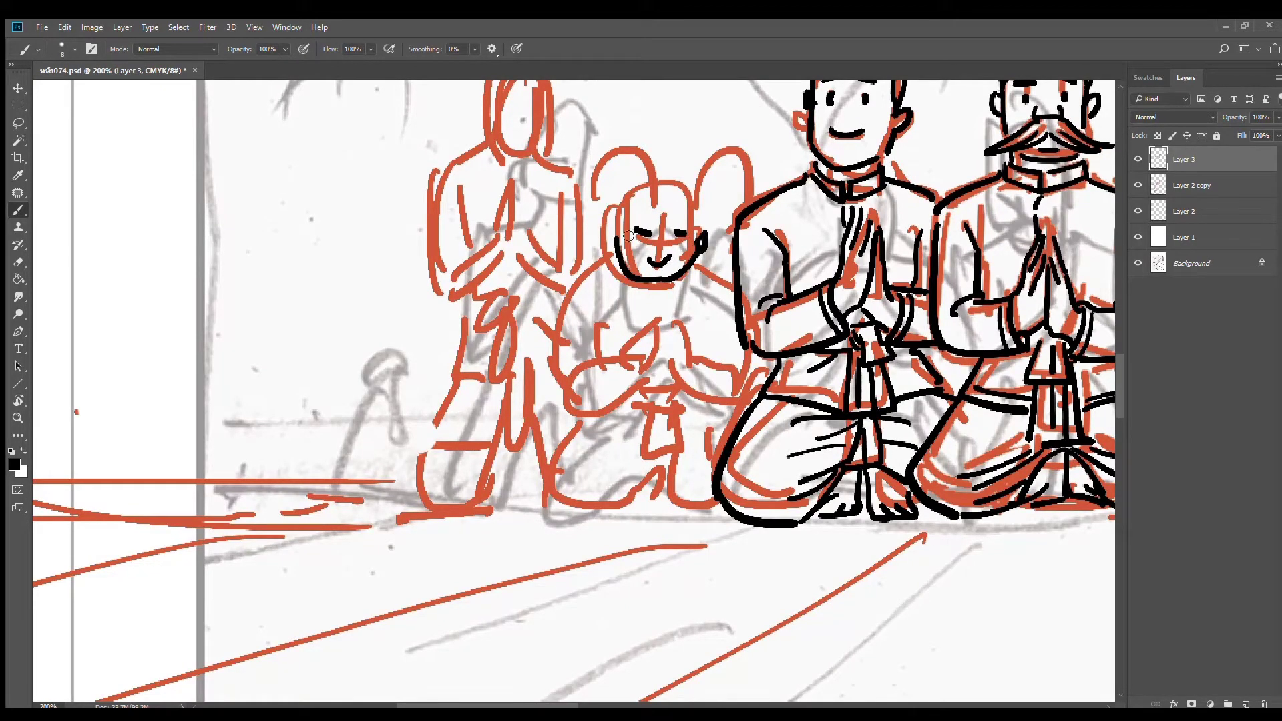
pyautogui.moveTo(603, 224)
pyautogui.mouseDown()
pyautogui.moveTo(613, 246)
pyautogui.moveTo(629, 191)
pyautogui.moveTo(611, 168)
pyautogui.moveTo(604, 197)
pyautogui.moveTo(700, 159)
pyautogui.moveTo(715, 175)
pyautogui.moveTo(691, 188)
pyautogui.moveTo(704, 231)
pyautogui.mouseUp()
pyautogui.moveTo(640, 189)
pyautogui.mouseDown()
pyautogui.moveTo(669, 183)
pyautogui.moveTo(697, 234)
pyautogui.mouseUp()
pyautogui.moveTo(631, 197); pyautogui.dragTo(621, 229)
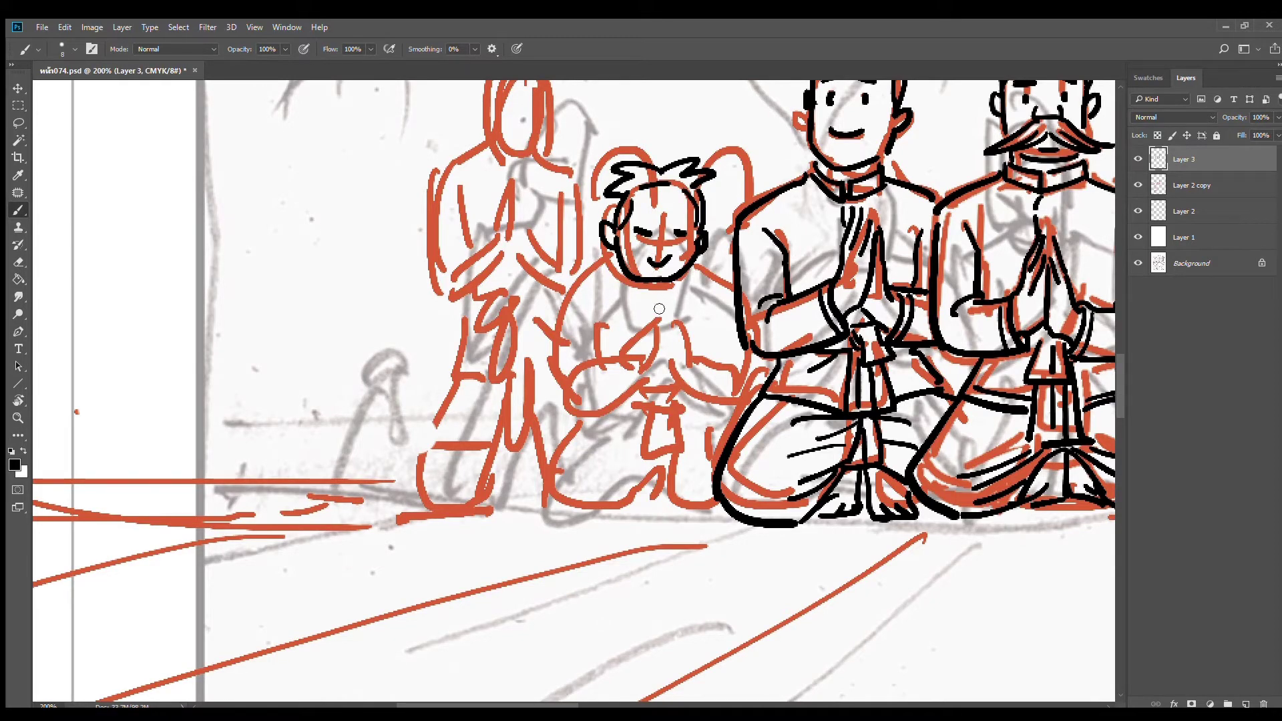
# Ink the short figure's pressed palms, cuff, shoulder and bent sleeve on the side facing the hooded figure
pyautogui.moveTo(656, 322)
pyautogui.mouseDown()
pyautogui.moveTo(631, 358)
pyautogui.moveTo(651, 376)
pyautogui.moveTo(659, 325)
pyautogui.moveTo(681, 368)
pyautogui.moveTo(689, 361)
pyautogui.moveTo(658, 314)
pyautogui.moveTo(677, 386)
pyautogui.mouseUp()
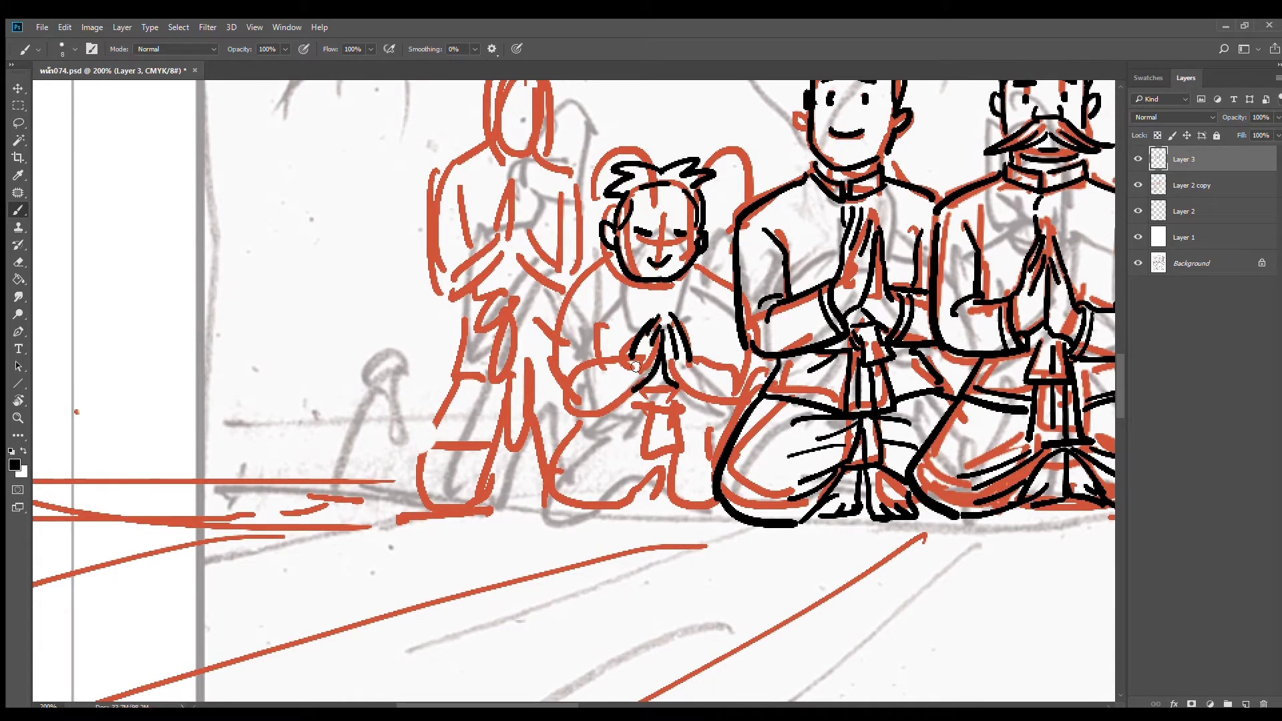
pyautogui.moveTo(618, 355)
pyautogui.mouseDown()
pyautogui.moveTo(632, 402)
pyautogui.moveTo(592, 361)
pyautogui.moveTo(568, 370)
pyautogui.mouseUp()
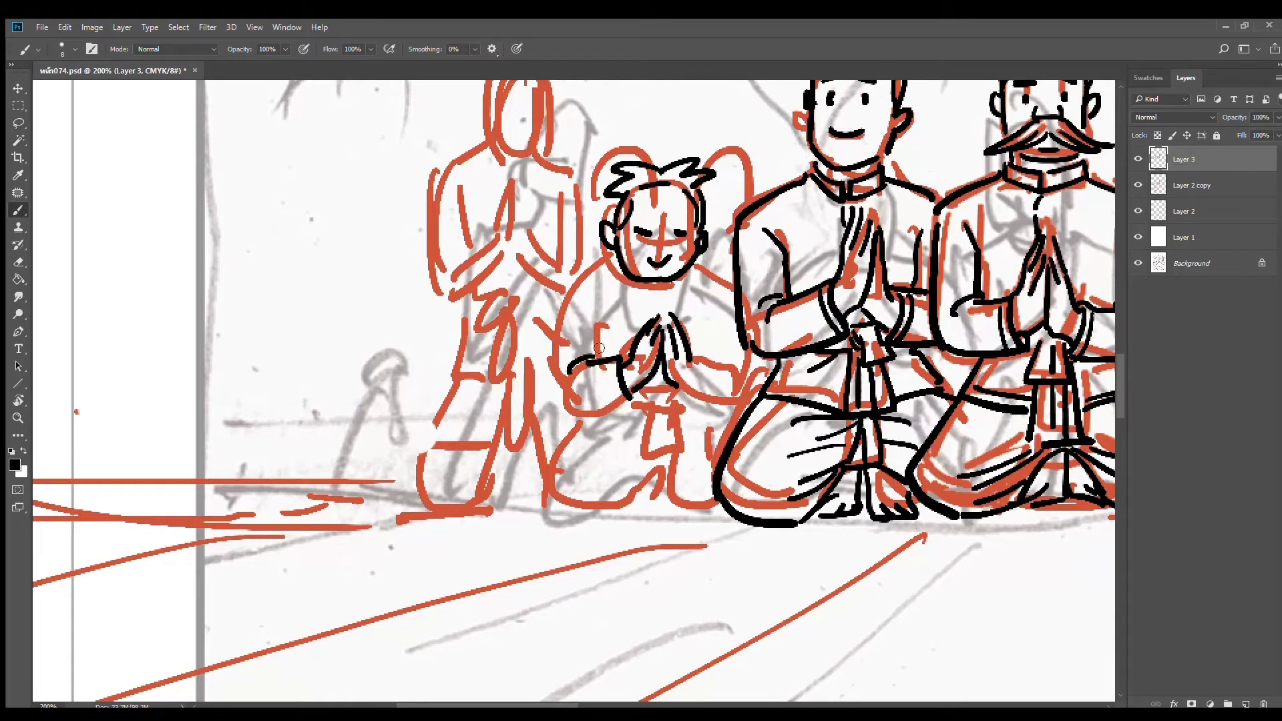
pyautogui.moveTo(594, 304); pyautogui.dragTo(598, 357)
pyautogui.moveTo(558, 298); pyautogui.dragTo(574, 414)
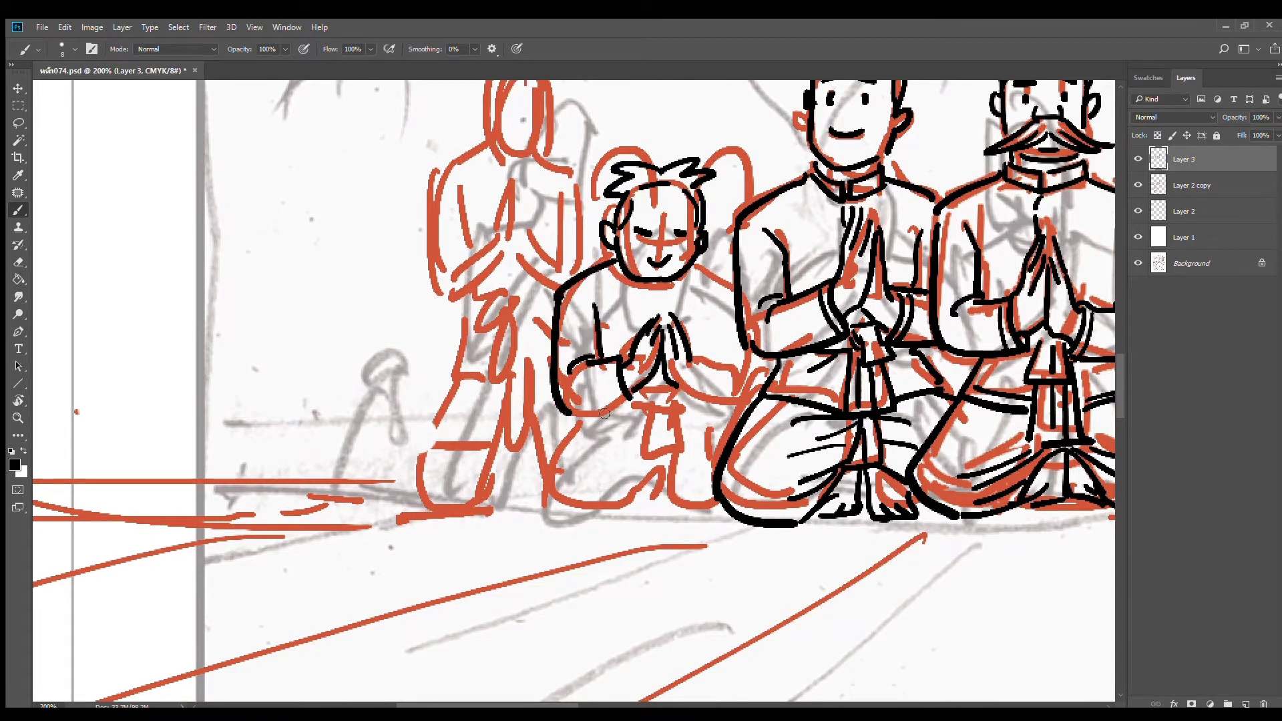
pyautogui.hotkey('ctrl', 'z')
pyautogui.moveTo(557, 301)
pyautogui.mouseDown()
pyautogui.moveTo(571, 410)
pyautogui.moveTo(629, 397)
pyautogui.moveTo(613, 370)
pyautogui.moveTo(626, 402)
pyautogui.mouseUp()
# Ink the short figure's other shoulder and bent sleeve beside the smiling man, with the collar and front seam
pyautogui.moveTo(695, 358)
pyautogui.mouseDown()
pyautogui.moveTo(687, 390)
pyautogui.moveTo(696, 353)
pyautogui.moveTo(740, 362)
pyautogui.mouseUp()
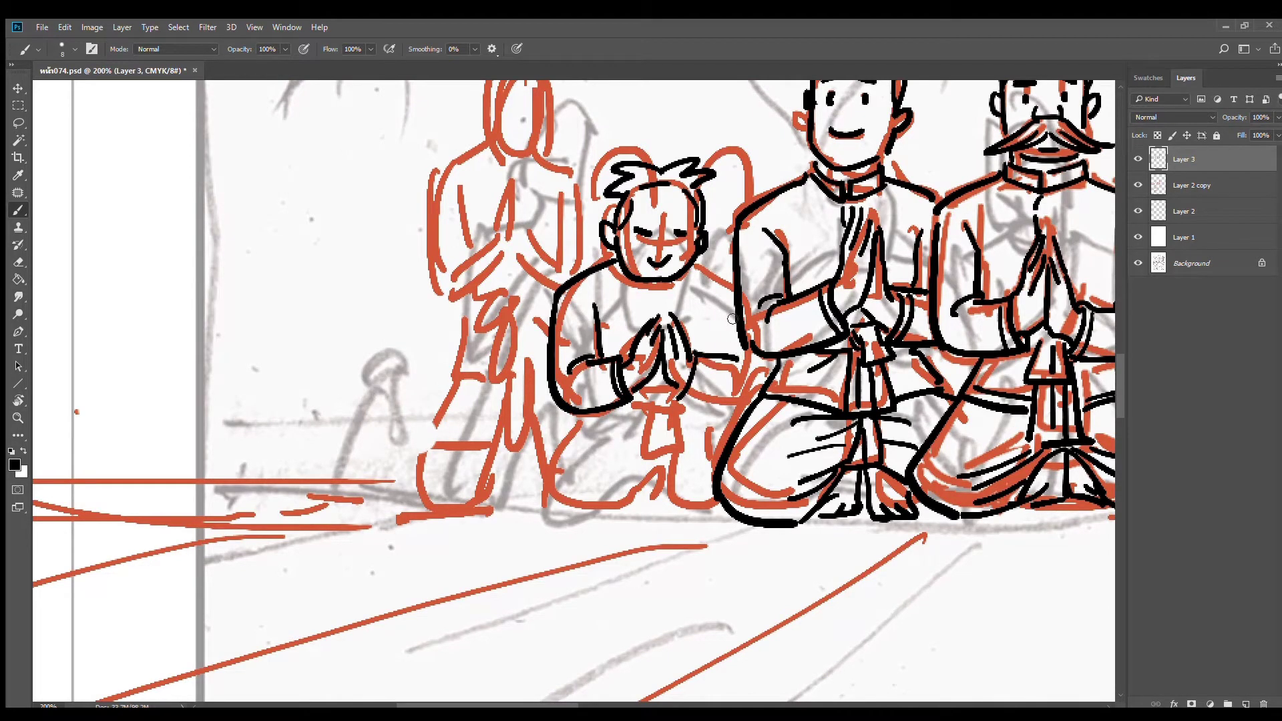
pyautogui.moveTo(728, 302); pyautogui.dragTo(713, 354)
pyautogui.moveTo(734, 274)
pyautogui.mouseDown()
pyautogui.moveTo(691, 271)
pyautogui.moveTo(654, 292)
pyautogui.moveTo(660, 318)
pyautogui.moveTo(736, 342)
pyautogui.mouseUp()
pyautogui.scroll(-3, 668, 347)
pyautogui.moveTo(767, 292); pyautogui.dragTo(734, 344)
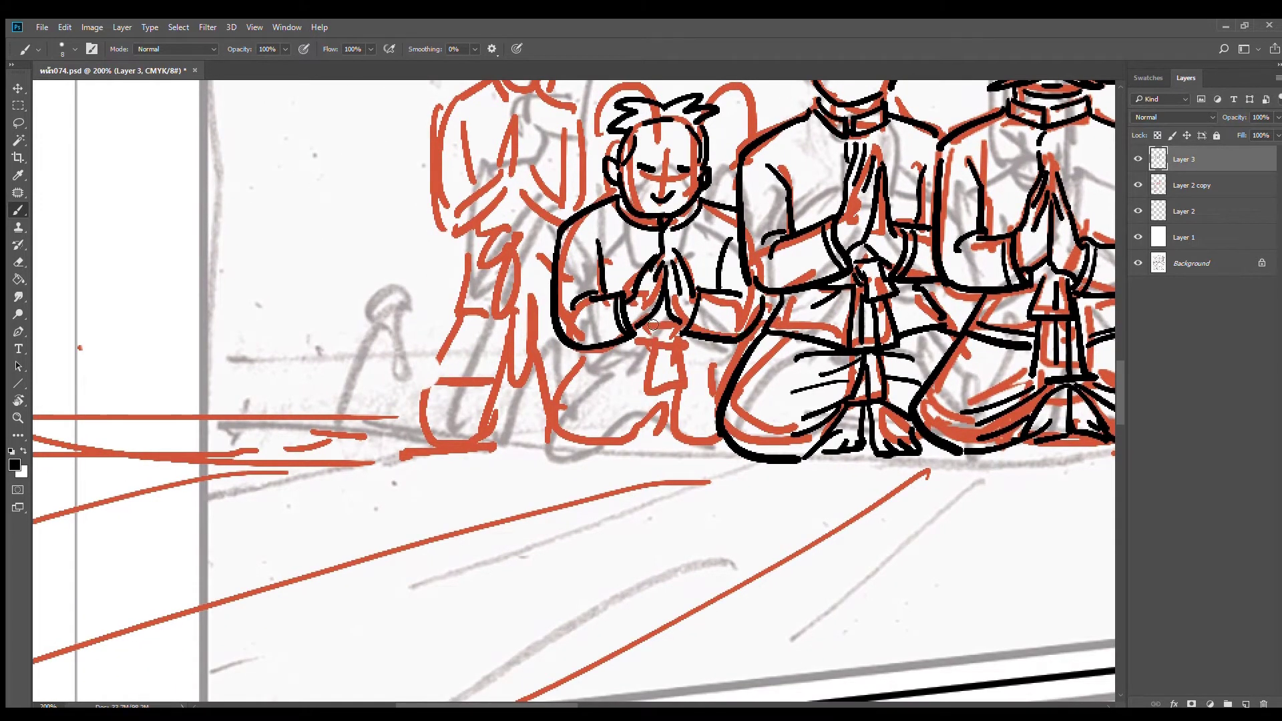
# Ink the short figure's sash knot, hanging panel and jacket hem below the pressed hands
pyautogui.moveTo(645, 329)
pyautogui.mouseDown()
pyautogui.moveTo(675, 324)
pyautogui.moveTo(656, 330)
pyautogui.moveTo(678, 361)
pyautogui.mouseUp()
pyautogui.moveTo(682, 331)
pyautogui.mouseDown()
pyautogui.moveTo(678, 359)
pyautogui.moveTo(657, 347)
pyautogui.moveTo(678, 398)
pyautogui.moveTo(586, 361)
pyautogui.mouseUp()
pyautogui.moveTo(687, 369); pyautogui.dragTo(740, 356)
pyautogui.moveTo(675, 394); pyautogui.dragTo(725, 326)
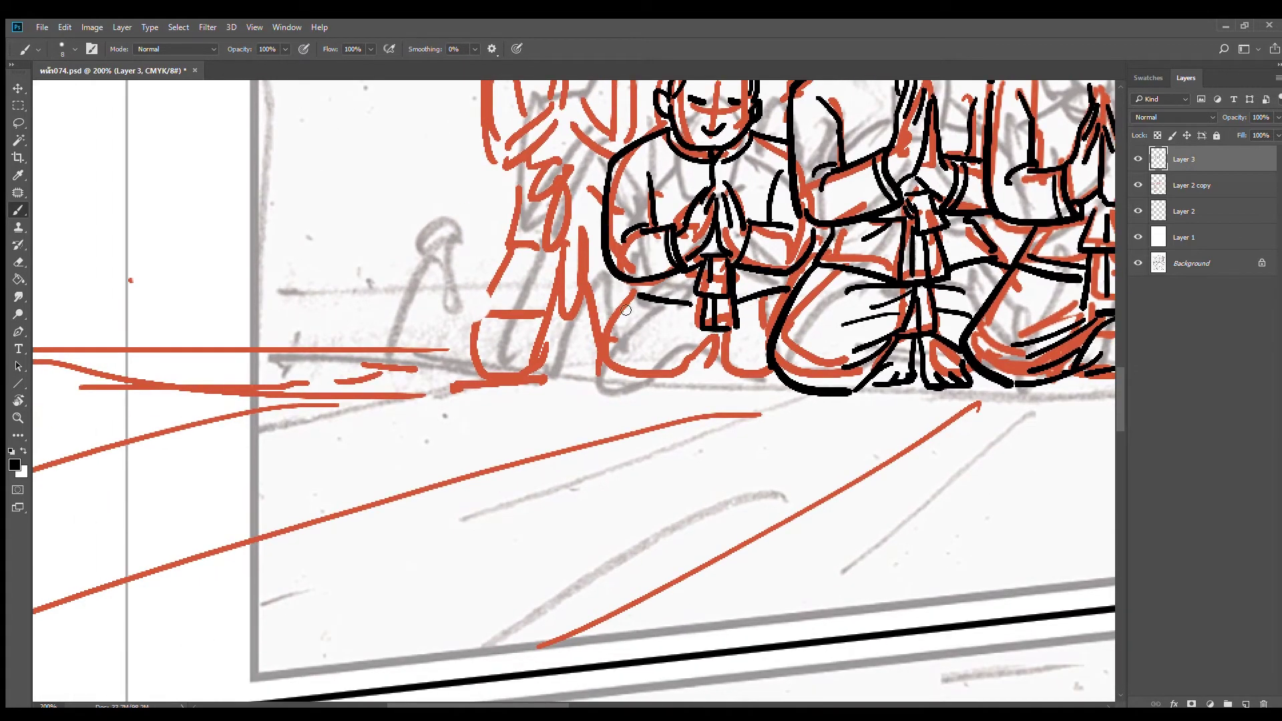
# Ink the short figure's kneeling legs with rounded knees, cloth folds and the lower end of the hanging panel
pyautogui.moveTo(638, 293)
pyautogui.mouseDown()
pyautogui.moveTo(596, 331)
pyautogui.moveTo(634, 387)
pyautogui.mouseUp()
pyautogui.moveTo(698, 345)
pyautogui.mouseDown()
pyautogui.moveTo(637, 389)
pyautogui.moveTo(661, 341)
pyautogui.mouseUp()
pyautogui.moveTo(702, 339)
pyautogui.mouseDown()
pyautogui.moveTo(658, 349)
pyautogui.moveTo(726, 360)
pyautogui.mouseUp()
pyautogui.moveTo(725, 332)
pyautogui.mouseDown()
pyautogui.moveTo(762, 373)
pyautogui.moveTo(751, 353)
pyautogui.moveTo(750, 300)
pyautogui.mouseUp()
pyautogui.moveTo(770, 294); pyautogui.dragTo(782, 300)
pyautogui.moveTo(761, 377); pyautogui.dragTo(776, 373)
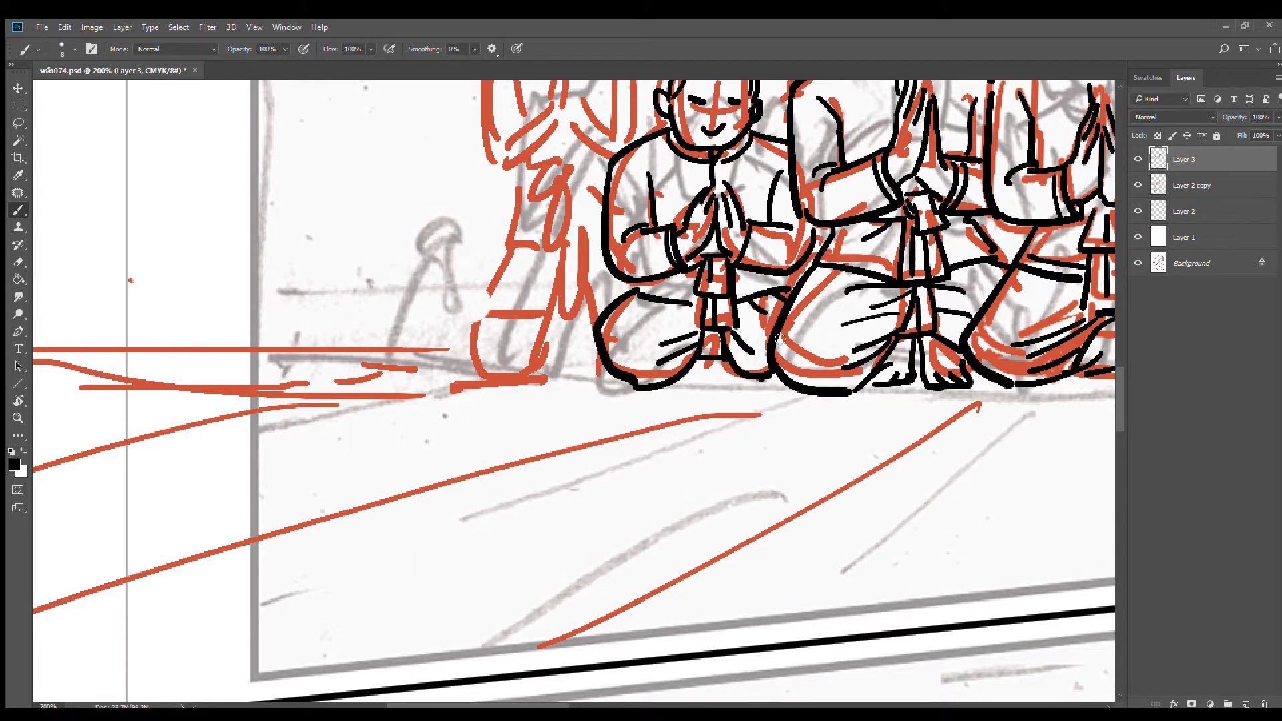
# Add short eyebrows above the short figure's closed eyes
pyautogui.keyDown('alt'); pyautogui.click(729, 243); pyautogui.keyUp('alt')
pyautogui.moveTo(754, 218); pyautogui.dragTo(733, 312)
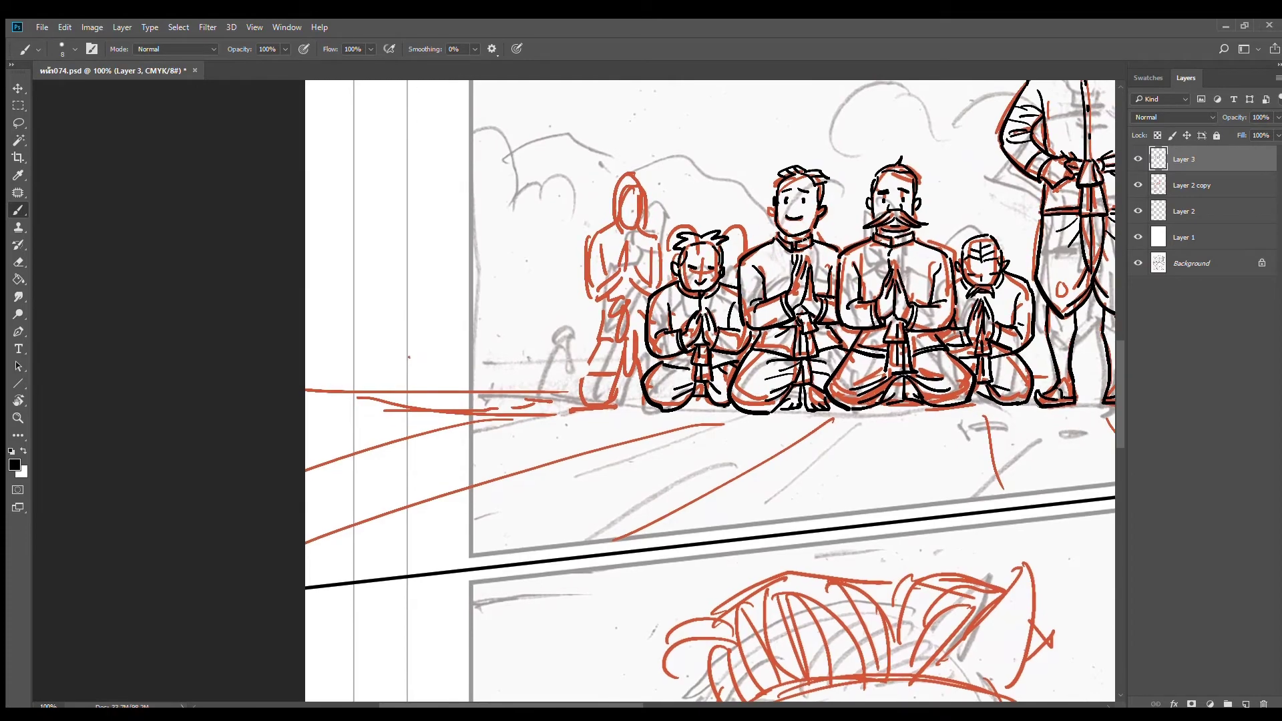
pyautogui.scroll(2, 688, 258)
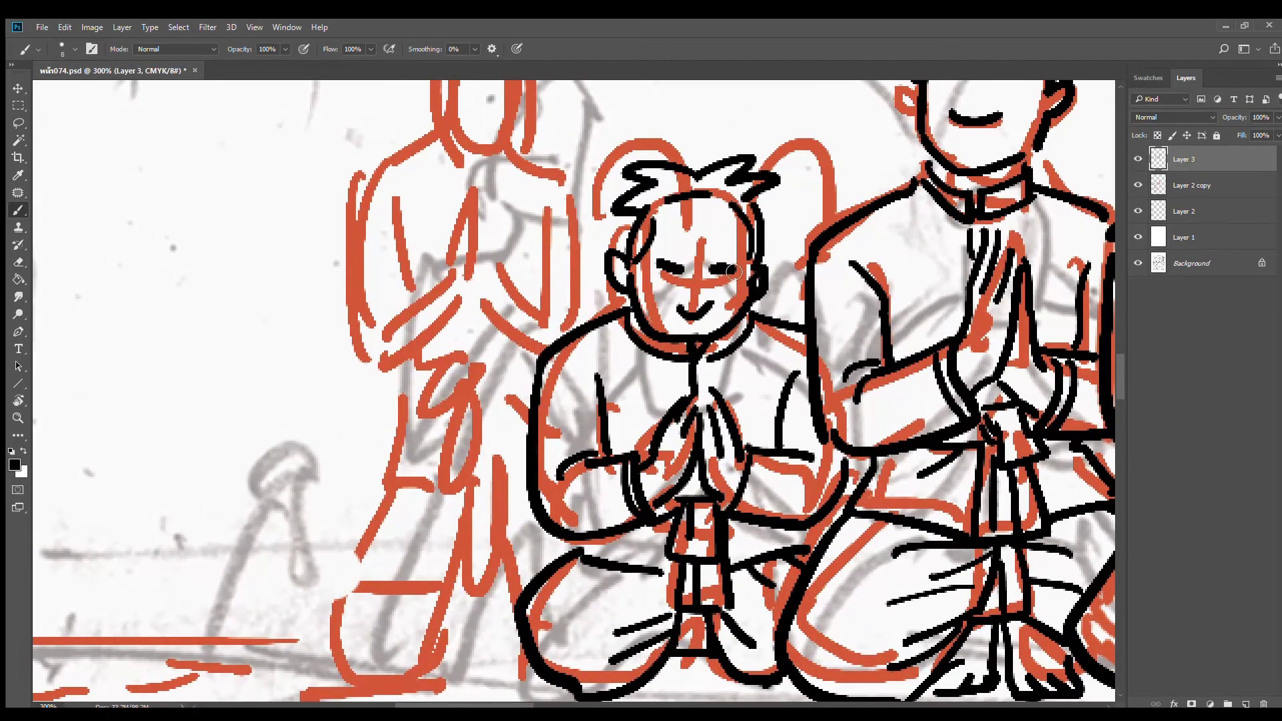
pyautogui.moveTo(665, 246); pyautogui.dragTo(735, 242)
pyautogui.scroll(-1, 730, 310)
pyautogui.scroll(-3, 767, 281)
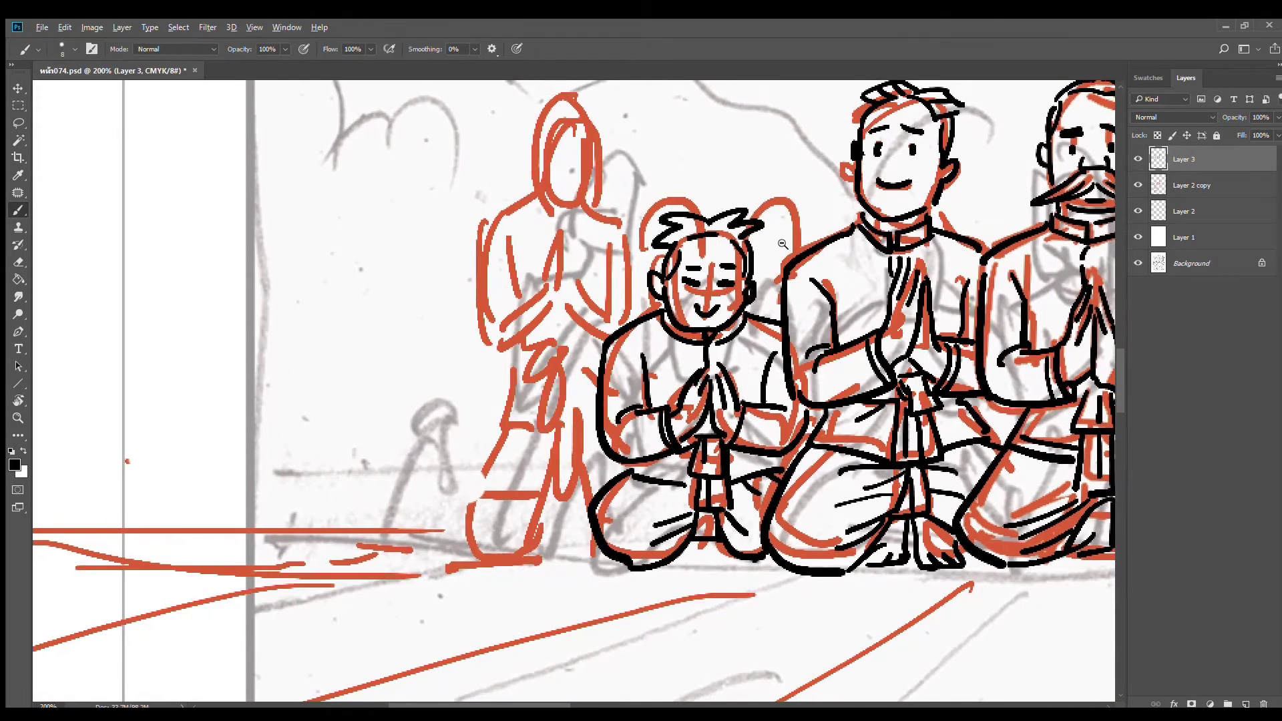
# Ink the two partly hidden heads behind the row, one on each side of the smiling man, with simple facial features
pyautogui.scroll(3, 739, 279)
pyautogui.moveTo(695, 270)
pyautogui.mouseDown()
pyautogui.moveTo(749, 255)
pyautogui.moveTo(752, 295)
pyautogui.moveTo(689, 308)
pyautogui.moveTo(712, 349)
pyautogui.mouseUp()
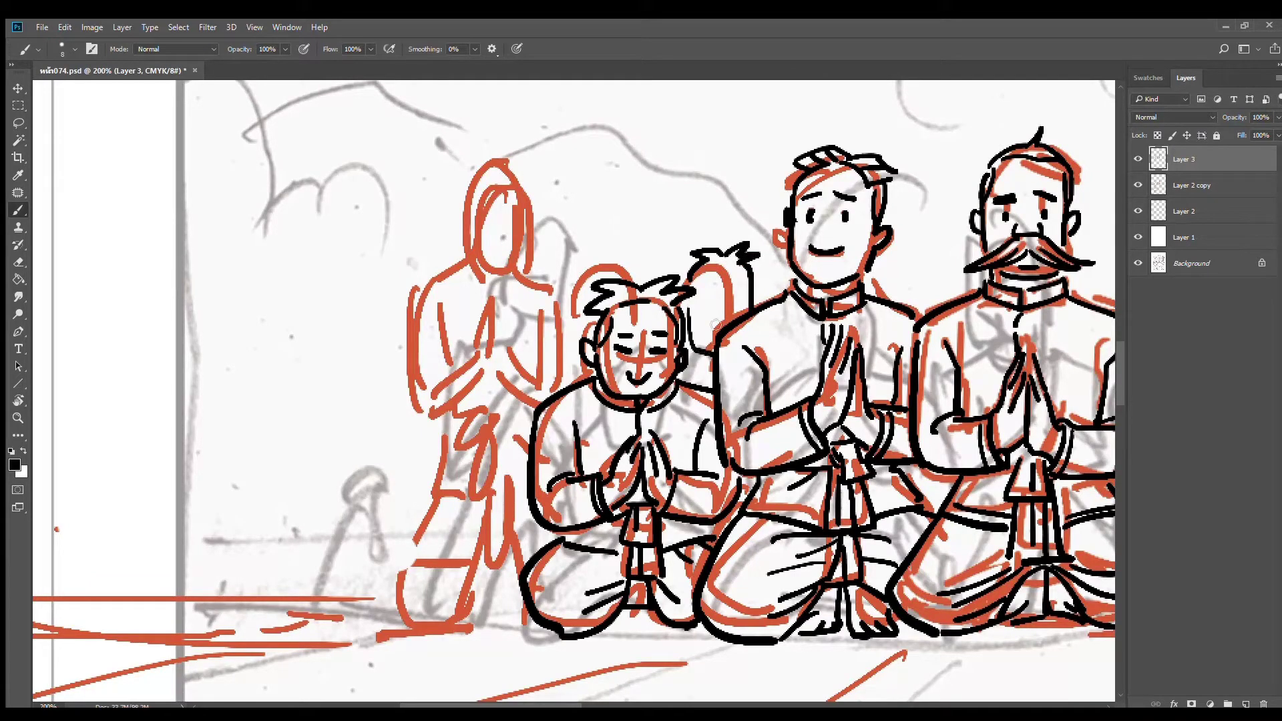
pyautogui.click(706, 308)
pyautogui.click(738, 305)
pyautogui.moveTo(885, 307)
pyautogui.mouseDown()
pyautogui.moveTo(688, 291)
pyautogui.moveTo(734, 244)
pyautogui.moveTo(760, 284)
pyautogui.moveTo(717, 275)
pyautogui.moveTo(750, 274)
pyautogui.mouseUp()
pyautogui.moveTo(869, 285)
pyautogui.mouseDown()
pyautogui.moveTo(796, 272)
pyautogui.moveTo(891, 255)
pyautogui.mouseUp()
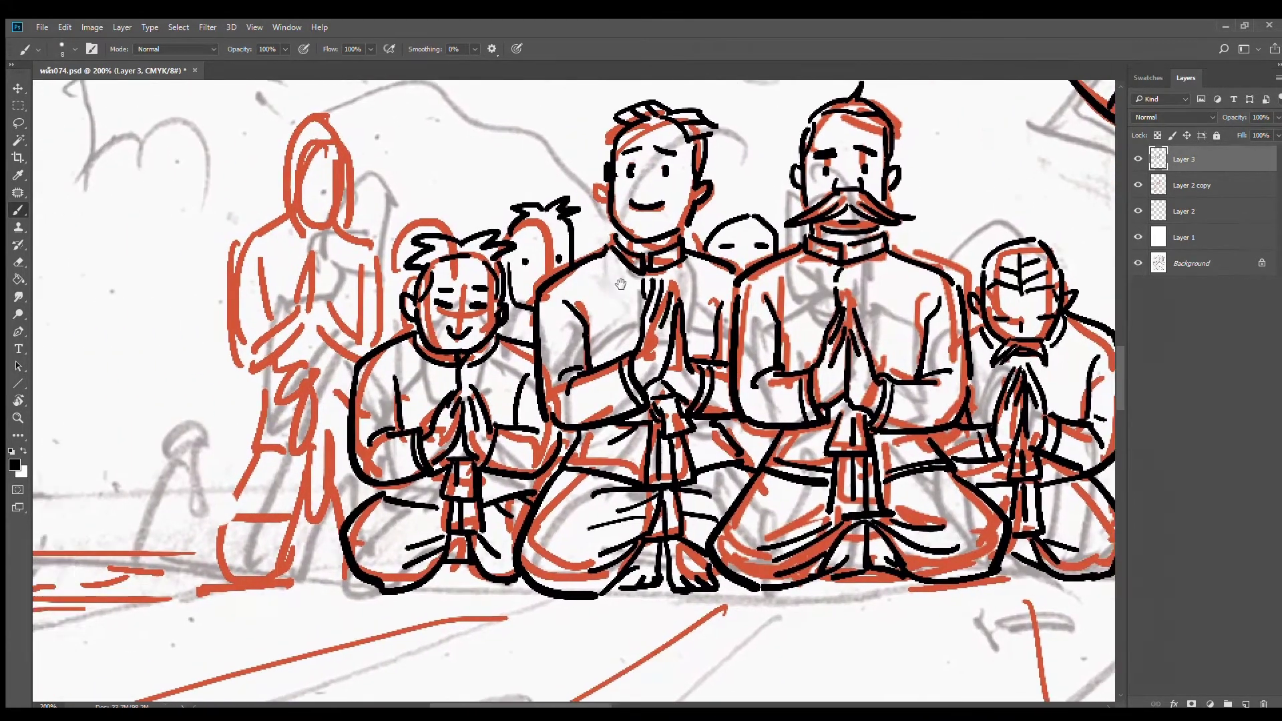
# Ink the hooded figure's head as a man with a pointed jaw, ears, dot eyes, open smile and swept hair
pyautogui.moveTo(458, 246); pyautogui.dragTo(732, 247)
pyautogui.moveTo(566, 141)
pyautogui.mouseDown()
pyautogui.moveTo(576, 226)
pyautogui.moveTo(611, 246)
pyautogui.mouseUp()
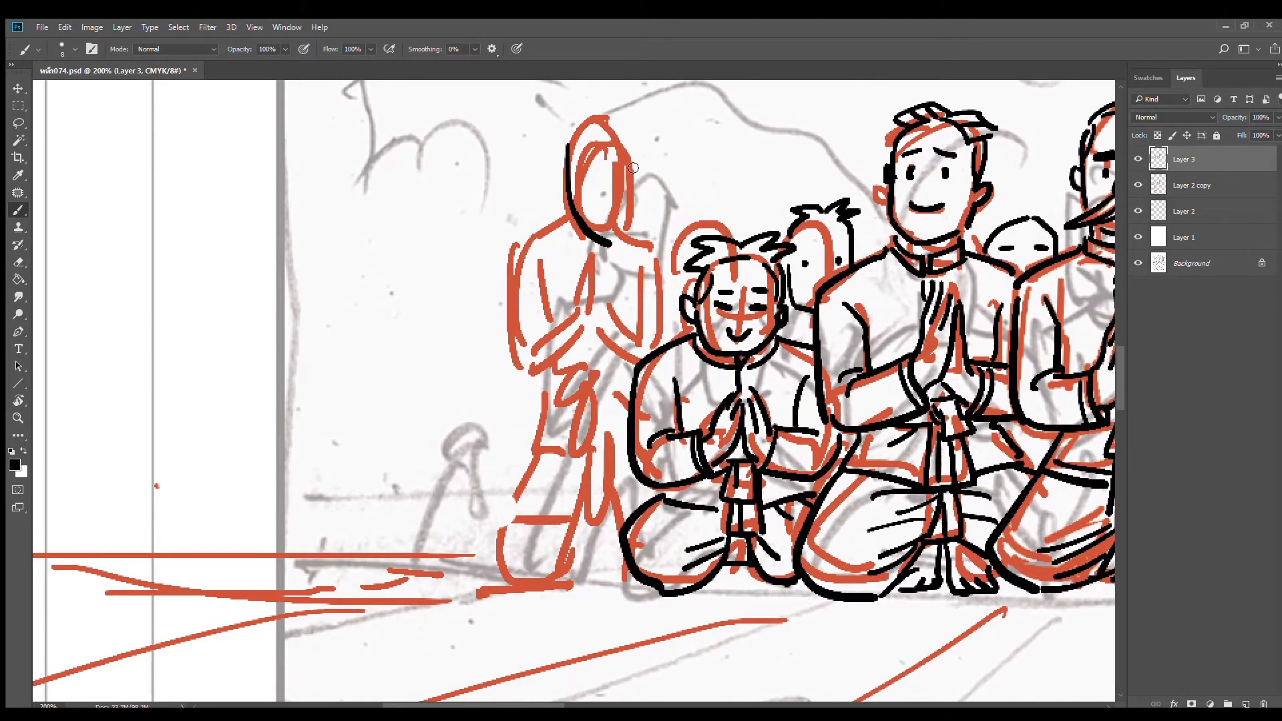
pyautogui.moveTo(634, 141); pyautogui.dragTo(609, 246)
pyautogui.moveTo(634, 172); pyautogui.dragTo(631, 205)
pyautogui.moveTo(566, 166)
pyautogui.mouseDown()
pyautogui.moveTo(611, 194)
pyautogui.moveTo(629, 254)
pyautogui.mouseUp()
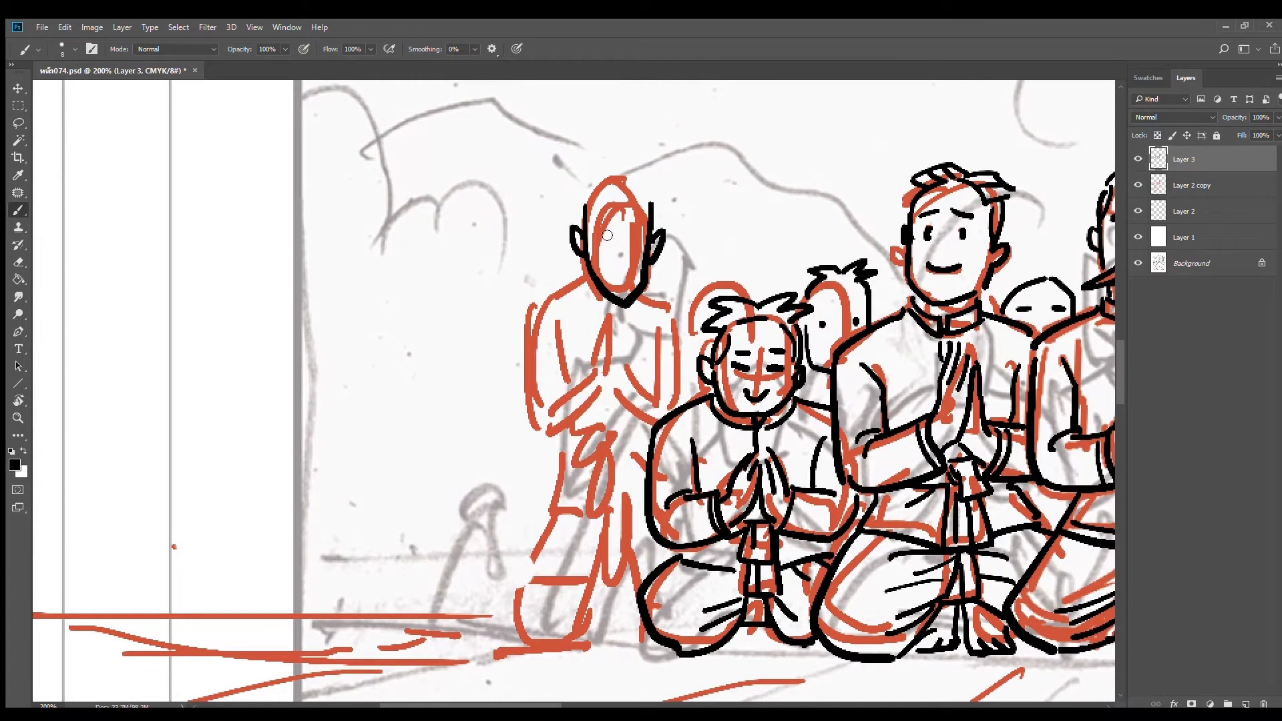
pyautogui.moveTo(607, 265); pyautogui.dragTo(630, 265)
pyautogui.moveTo(624, 197); pyautogui.dragTo(598, 210)
pyautogui.moveTo(618, 191)
pyautogui.mouseDown()
pyautogui.moveTo(584, 198)
pyautogui.moveTo(614, 171)
pyautogui.moveTo(650, 200)
pyautogui.moveTo(642, 191)
pyautogui.mouseUp()
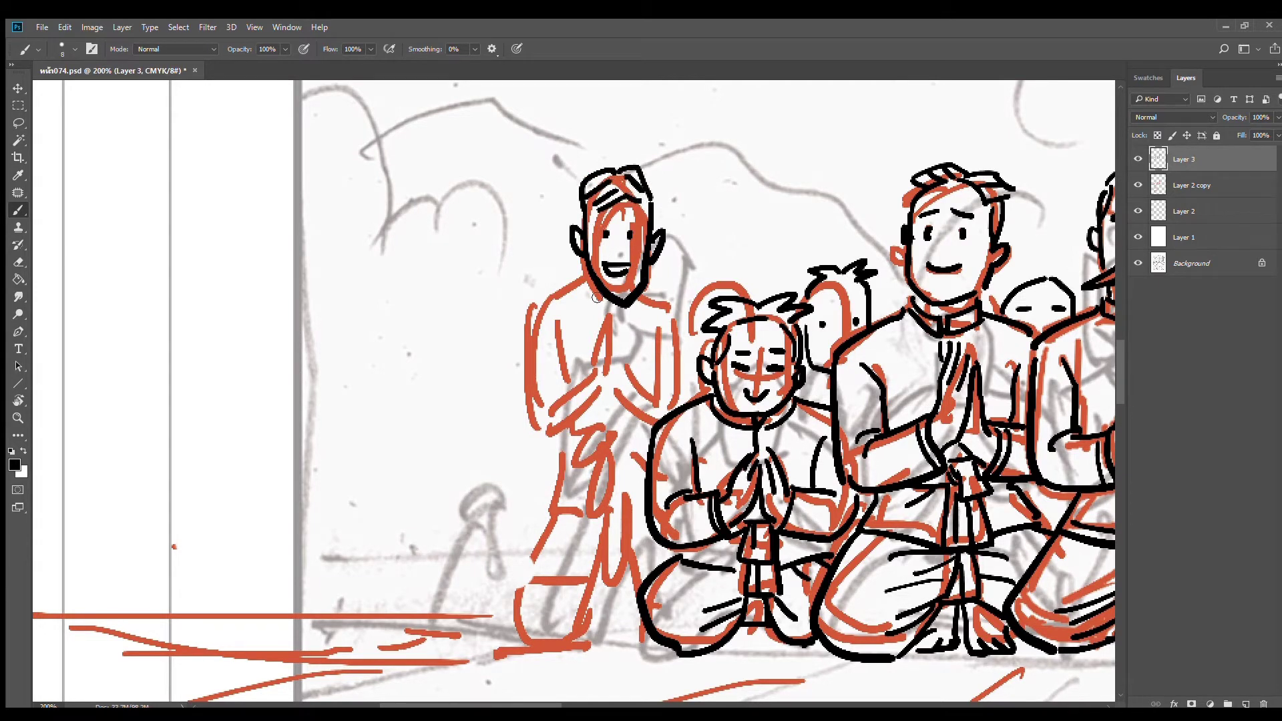
# Ink the shoulders, pressed palms and inner sleeve lines of the figure at the far end of the row
pyautogui.moveTo(589, 285); pyautogui.dragTo(529, 312)
pyautogui.moveTo(639, 299)
pyautogui.mouseDown()
pyautogui.moveTo(679, 304)
pyautogui.moveTo(620, 387)
pyautogui.mouseUp()
pyautogui.moveTo(615, 322)
pyautogui.mouseDown()
pyautogui.moveTo(589, 389)
pyautogui.moveTo(602, 413)
pyautogui.moveTo(628, 366)
pyautogui.moveTo(631, 409)
pyautogui.moveTo(678, 393)
pyautogui.mouseUp()
pyautogui.hotkey('ctrl', 'z')
pyautogui.moveTo(676, 322); pyautogui.dragTo(665, 394)
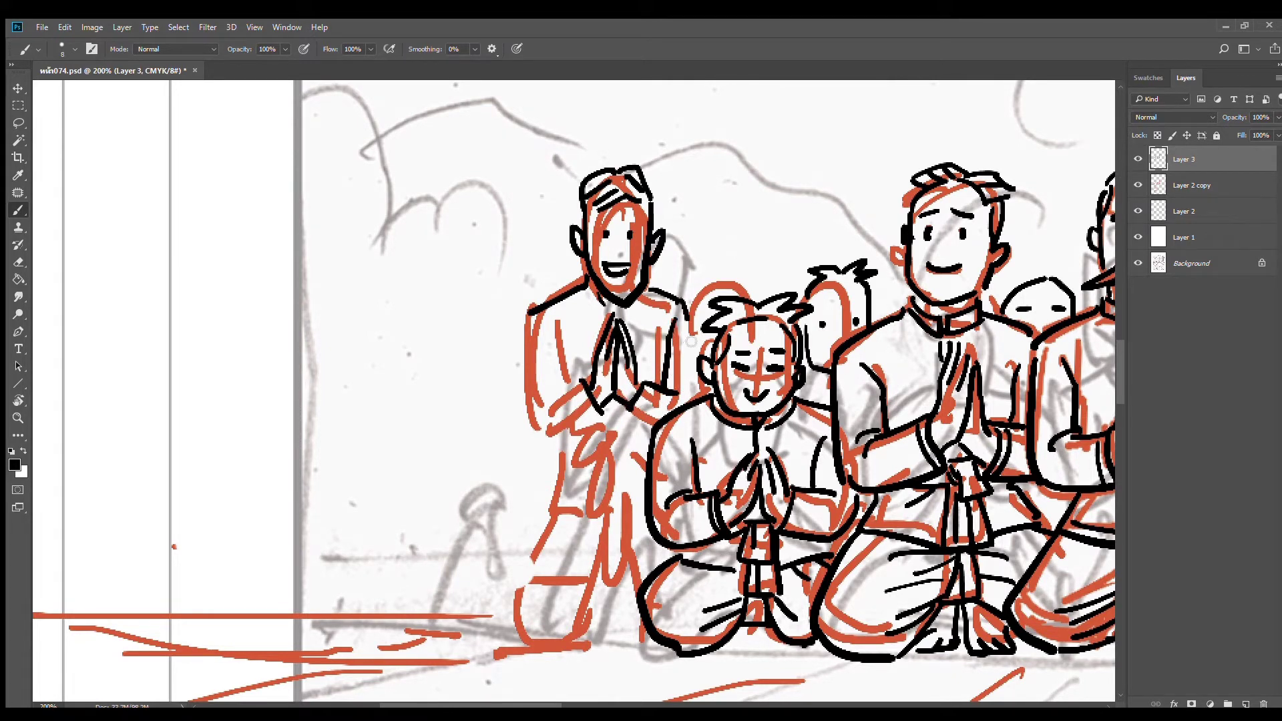
# Ink the outer contours of both bent sleeves on the end figure, down to the elbows and cuffs
pyautogui.moveTo(685, 311); pyautogui.dragTo(689, 402)
pyautogui.hotkey('ctrl', 'z')
pyautogui.moveTo(683, 314); pyautogui.dragTo(694, 399)
pyautogui.moveTo(532, 315)
pyautogui.mouseDown()
pyautogui.moveTo(525, 409)
pyautogui.moveTo(550, 341)
pyautogui.moveTo(560, 385)
pyautogui.moveTo(538, 407)
pyautogui.moveTo(536, 436)
pyautogui.moveTo(653, 414)
pyautogui.mouseUp()
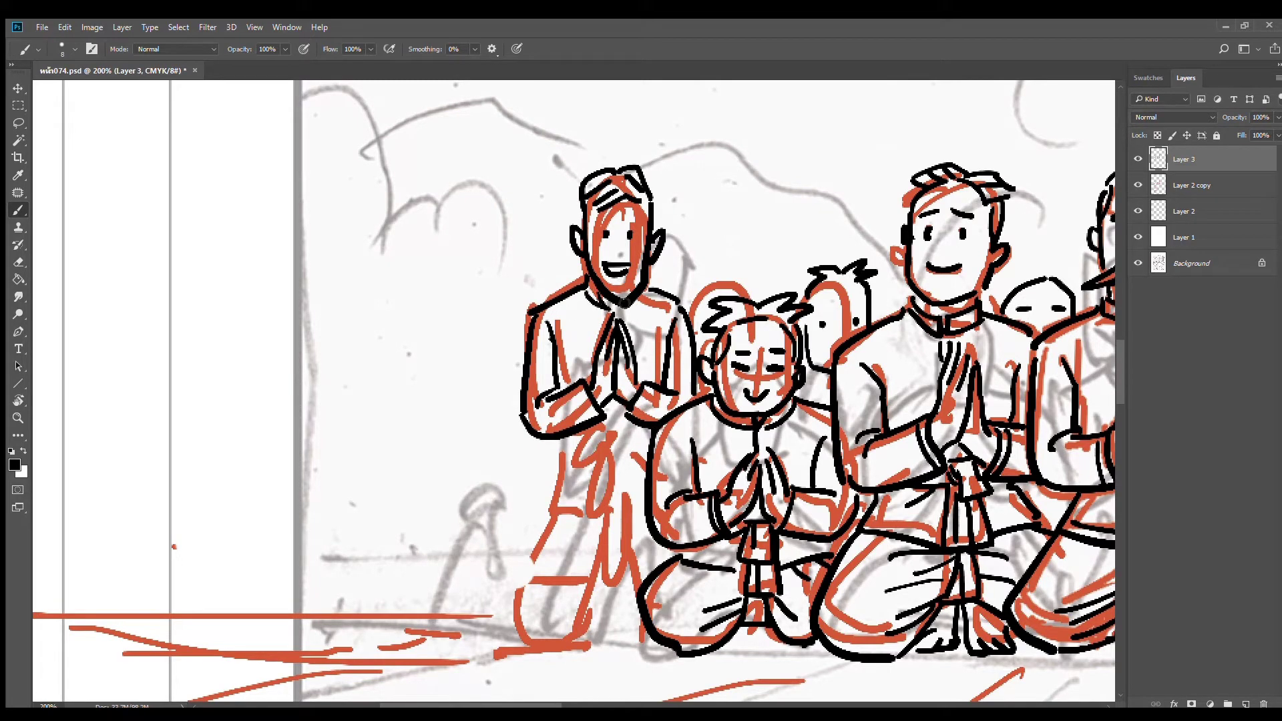
# Ink the end figure's sash knot, narrow hanging panel and waistline below the sleeves
pyautogui.scroll(-3, 636, 308)
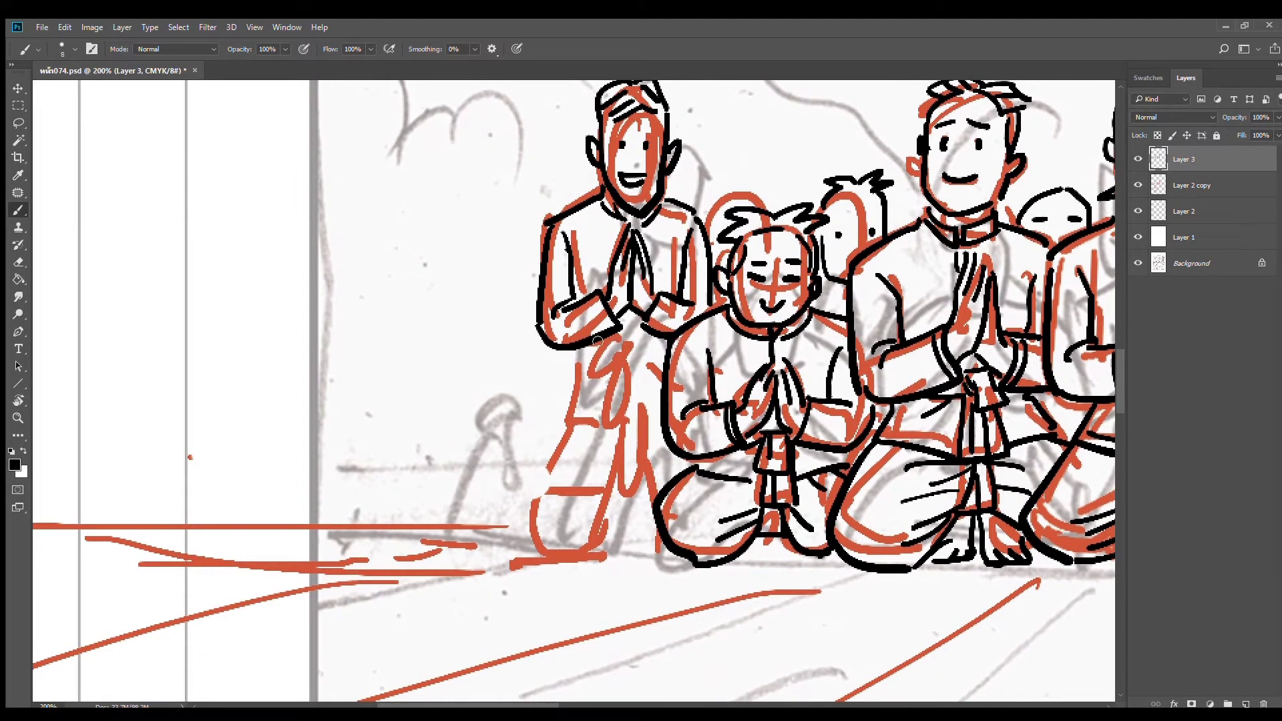
pyautogui.moveTo(598, 342)
pyautogui.mouseDown()
pyautogui.moveTo(634, 342)
pyautogui.moveTo(638, 371)
pyautogui.moveTo(634, 360)
pyautogui.mouseUp()
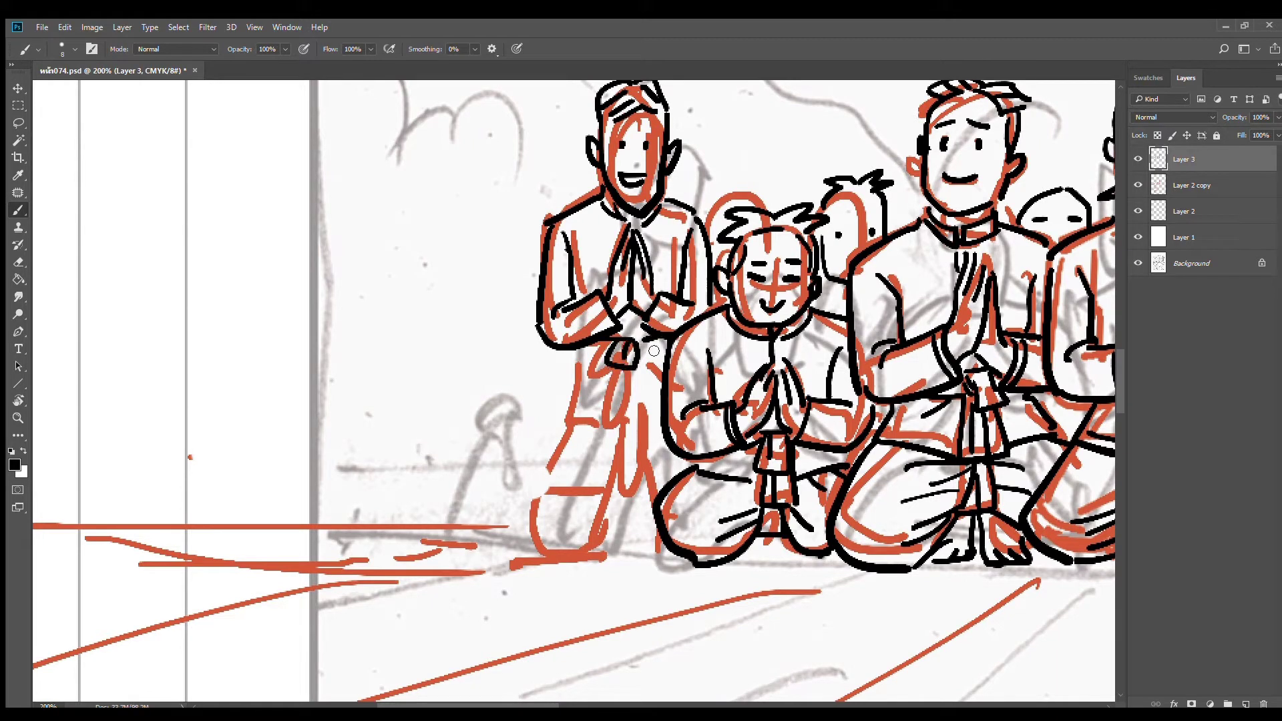
pyautogui.scroll(-2, 654, 350)
pyautogui.moveTo(645, 300)
pyautogui.mouseDown()
pyautogui.moveTo(649, 361)
pyautogui.moveTo(635, 327)
pyautogui.moveTo(613, 358)
pyautogui.moveTo(644, 378)
pyautogui.mouseUp()
pyautogui.moveTo(584, 304)
pyautogui.mouseDown()
pyautogui.moveTo(606, 317)
pyautogui.moveTo(666, 310)
pyautogui.mouseUp()
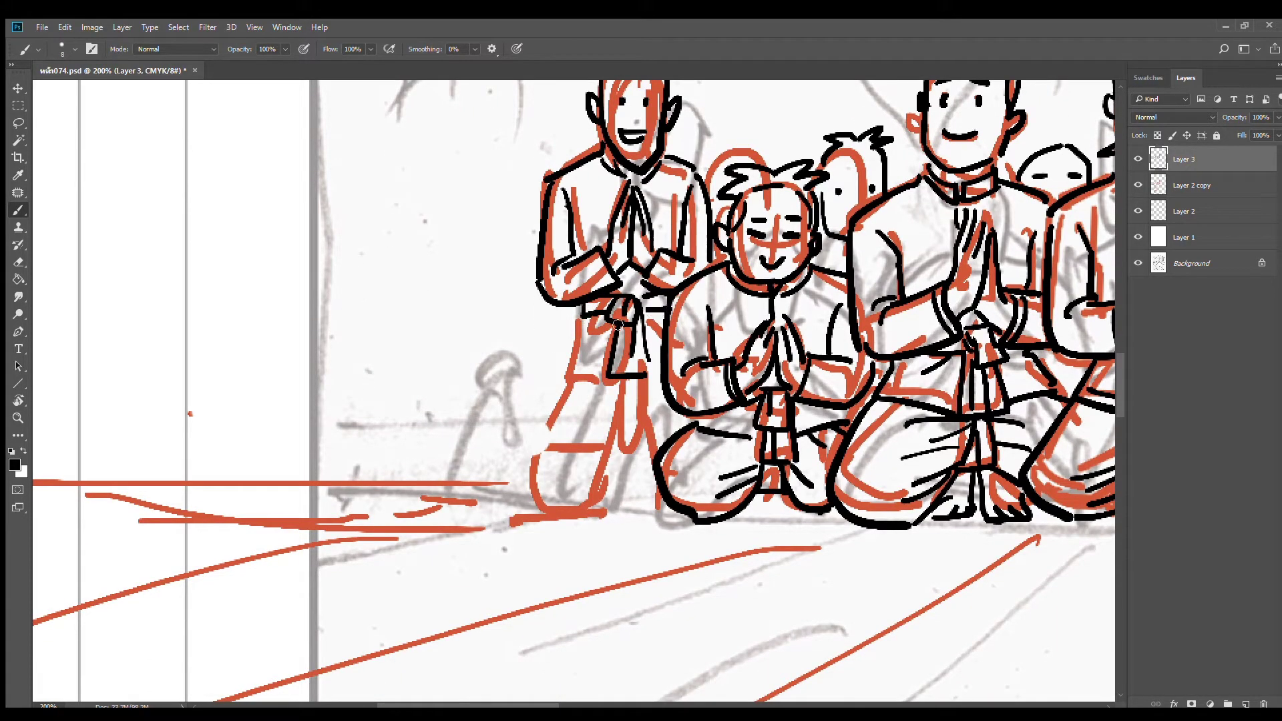
# Ink the end figure's jacket hem and kneeling legs, with the rounded knee and cloth folds
pyautogui.moveTo(586, 319)
pyautogui.mouseDown()
pyautogui.moveTo(654, 366)
pyautogui.moveTo(621, 309)
pyautogui.moveTo(548, 410)
pyautogui.moveTo(578, 440)
pyautogui.mouseUp()
pyautogui.moveTo(642, 386)
pyautogui.mouseDown()
pyautogui.moveTo(600, 422)
pyautogui.moveTo(584, 409)
pyautogui.moveTo(582, 443)
pyautogui.mouseUp()
pyautogui.moveTo(644, 312)
pyautogui.mouseDown()
pyautogui.moveTo(644, 379)
pyautogui.moveTo(669, 403)
pyautogui.mouseUp()
pyautogui.moveTo(666, 356); pyautogui.dragTo(683, 425)
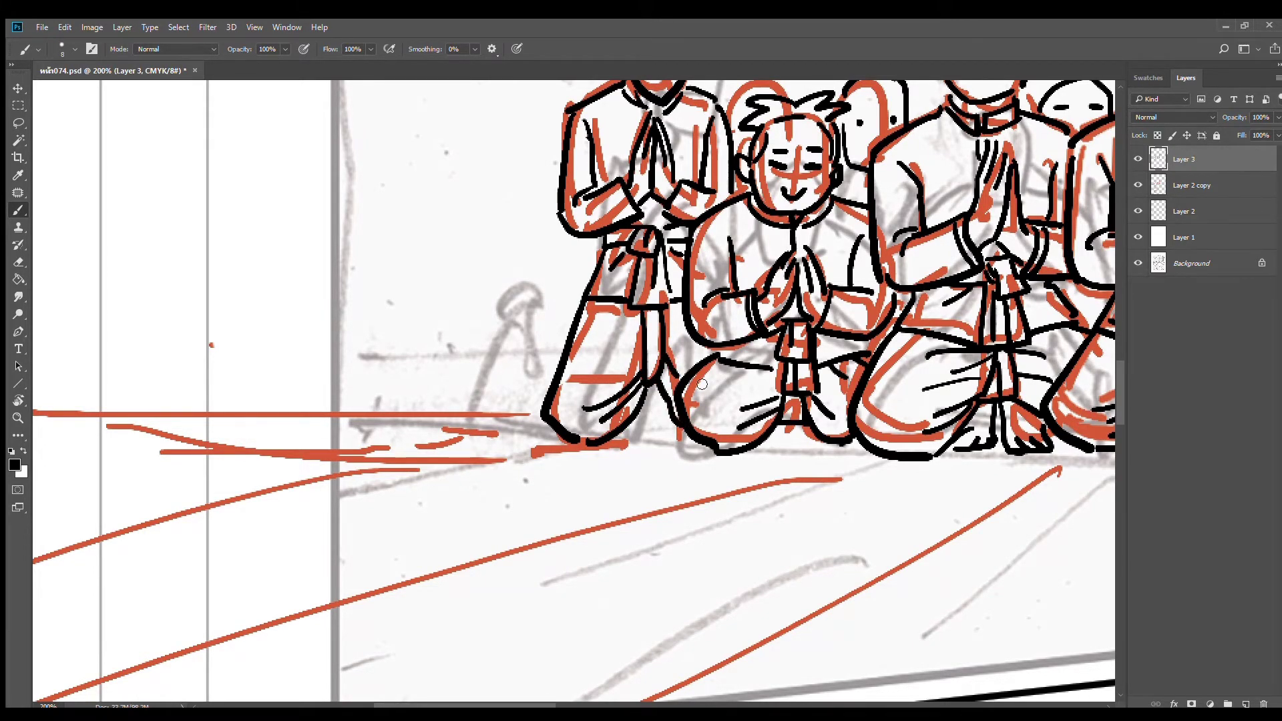
pyautogui.keyDown('alt'); pyautogui.click(711, 296); pyautogui.keyUp('alt')
pyautogui.keyDown('alt'); pyautogui.click(715, 296); pyautogui.keyUp('alt')
pyautogui.moveTo(801, 308); pyautogui.dragTo(574, 275)
pyautogui.moveTo(684, 303); pyautogui.dragTo(794, 295)
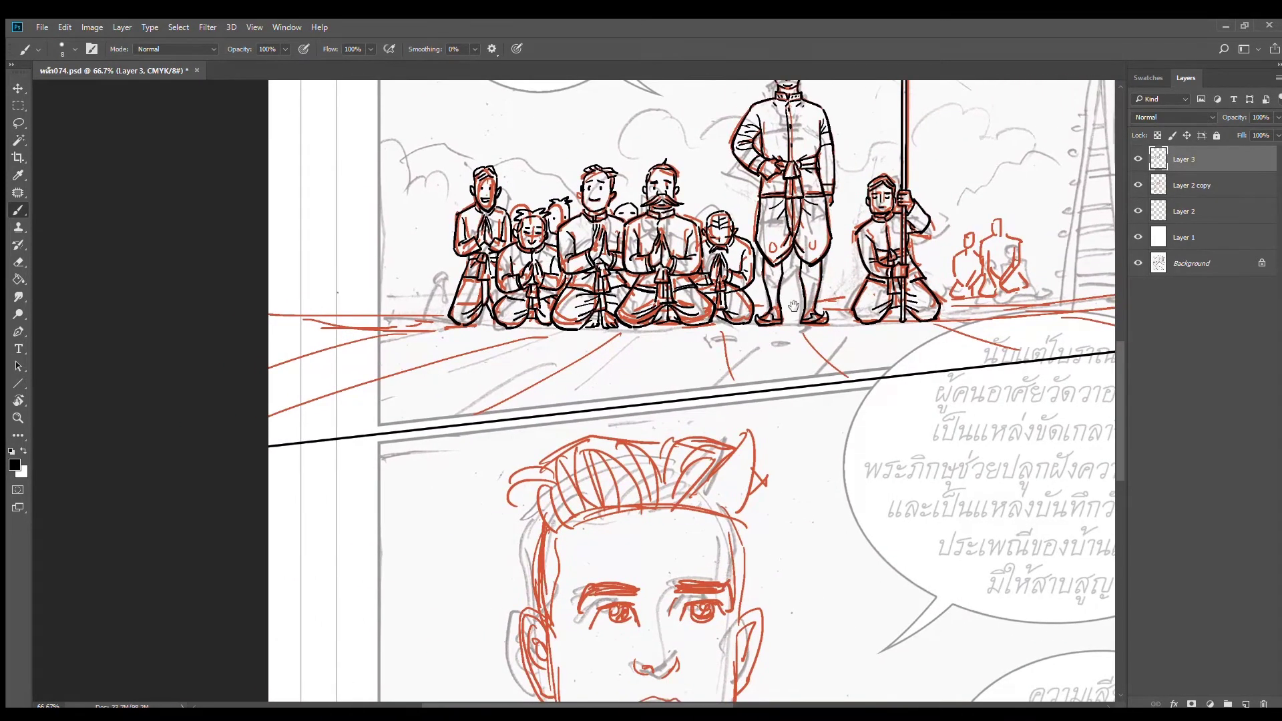
pyautogui.scroll(1, 566, 342)
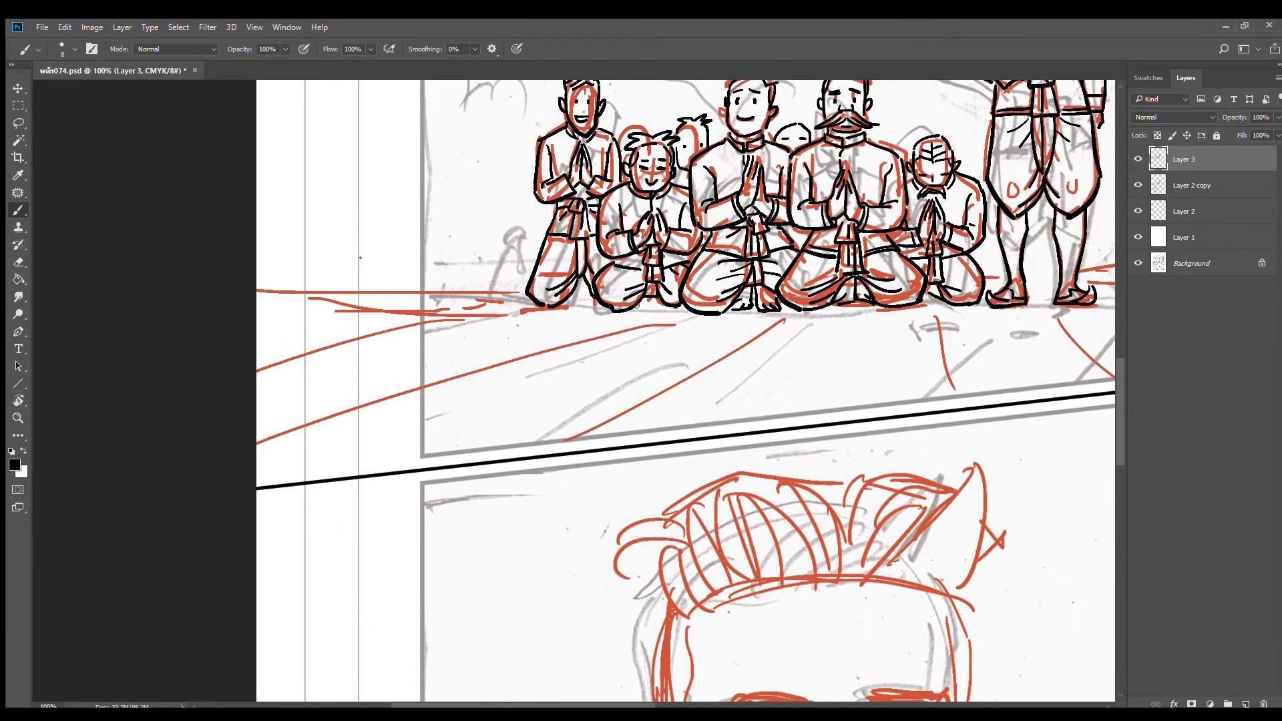
pyautogui.moveTo(656, 309); pyautogui.dragTo(679, 309)
pyautogui.moveTo(344, 299); pyautogui.dragTo(553, 293)
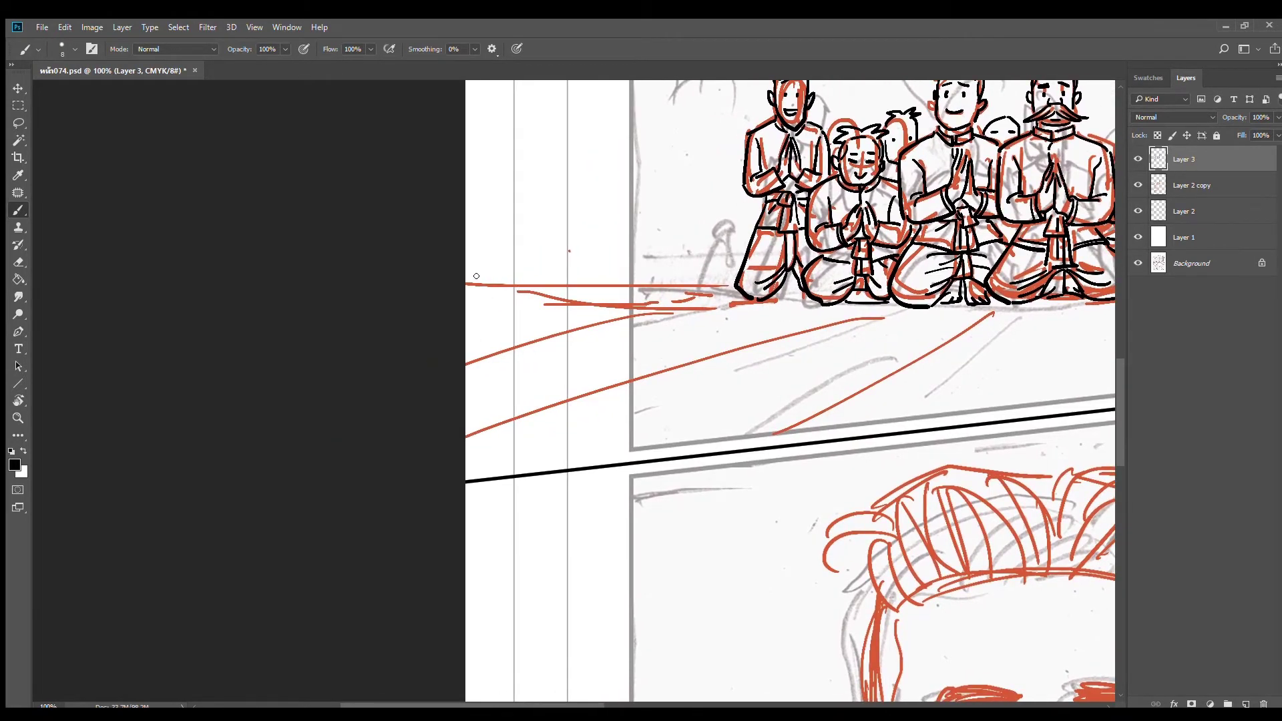
# Ink the horizon line and scattered stones on the ground left of the kneeling group
pyautogui.moveTo(468, 281); pyautogui.dragTo(671, 288)
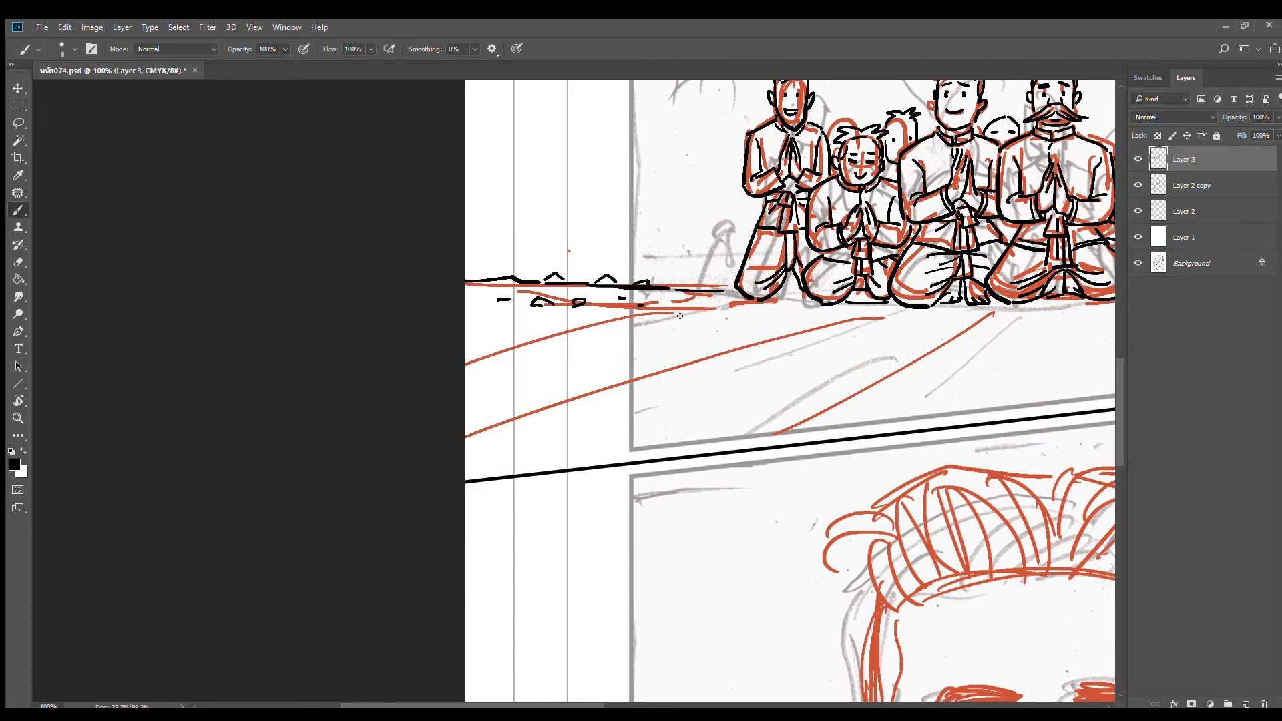
pyautogui.moveTo(679, 316)
pyautogui.mouseDown()
pyautogui.moveTo(669, 290)
pyautogui.moveTo(580, 294)
pyautogui.mouseUp()
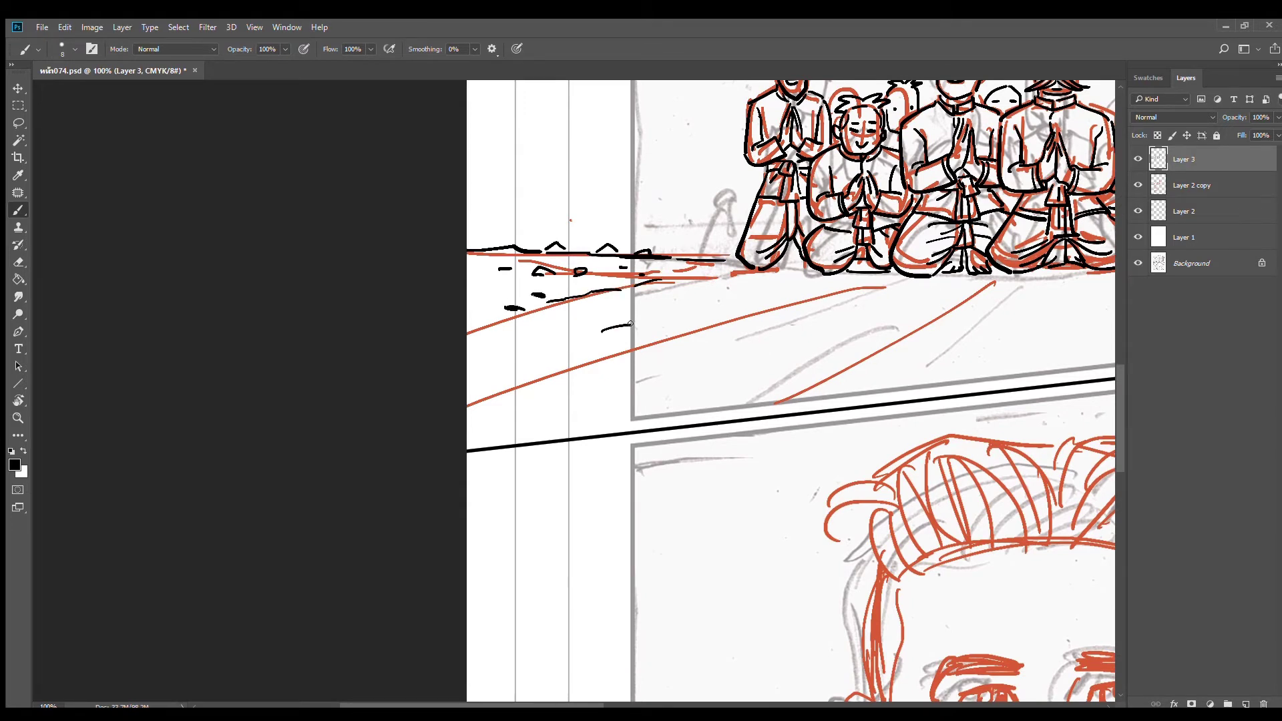
pyautogui.moveTo(630, 323)
pyautogui.mouseDown()
pyautogui.moveTo(655, 339)
pyautogui.moveTo(603, 337)
pyautogui.moveTo(679, 333)
pyautogui.mouseUp()
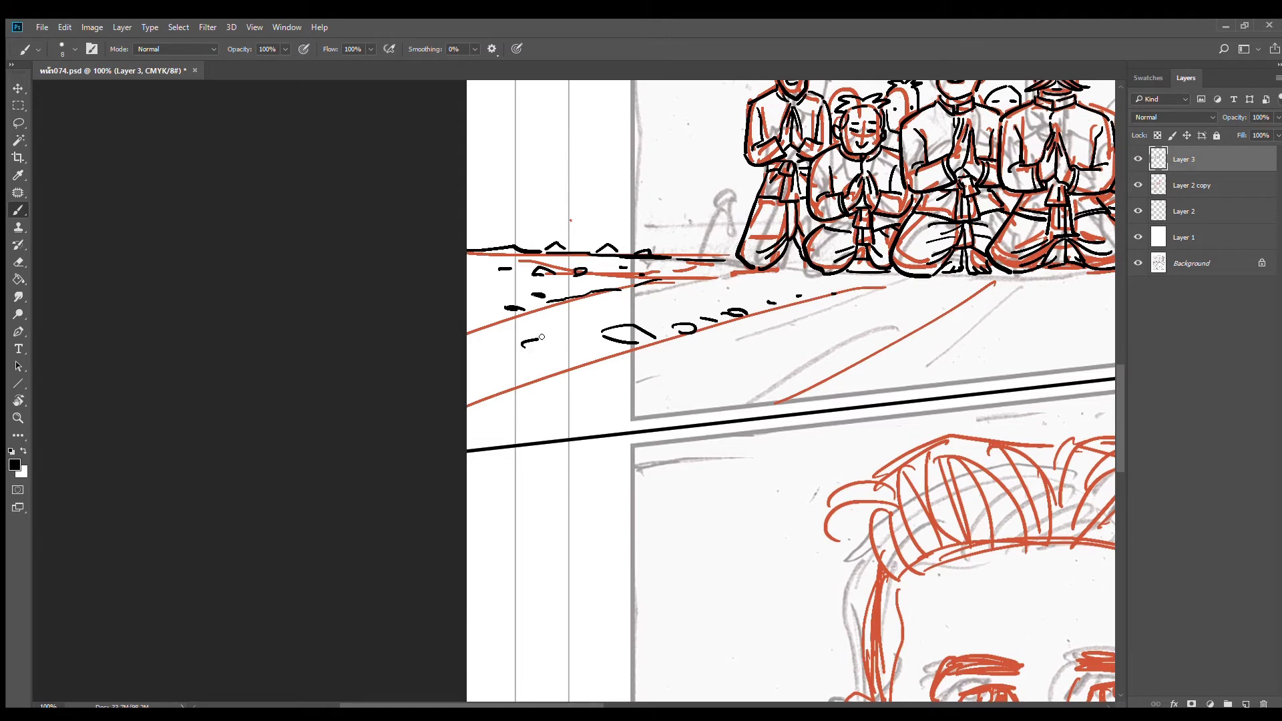
pyautogui.moveTo(542, 337)
pyautogui.mouseDown()
pyautogui.moveTo(580, 356)
pyautogui.moveTo(522, 348)
pyautogui.moveTo(546, 374)
pyautogui.mouseUp()
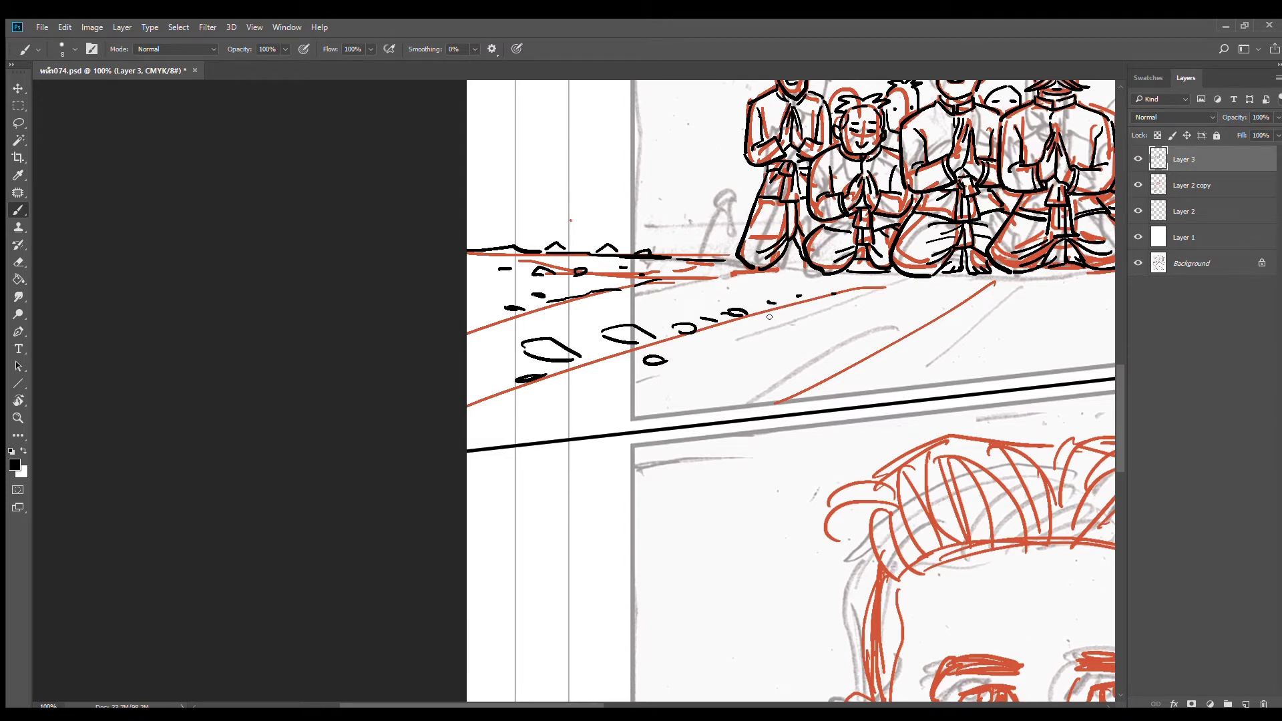
pyautogui.click(682, 280)
# Ink flat stones and small pebbles on the ground in front of the kneeling group
pyautogui.moveTo(875, 330); pyautogui.dragTo(752, 261)
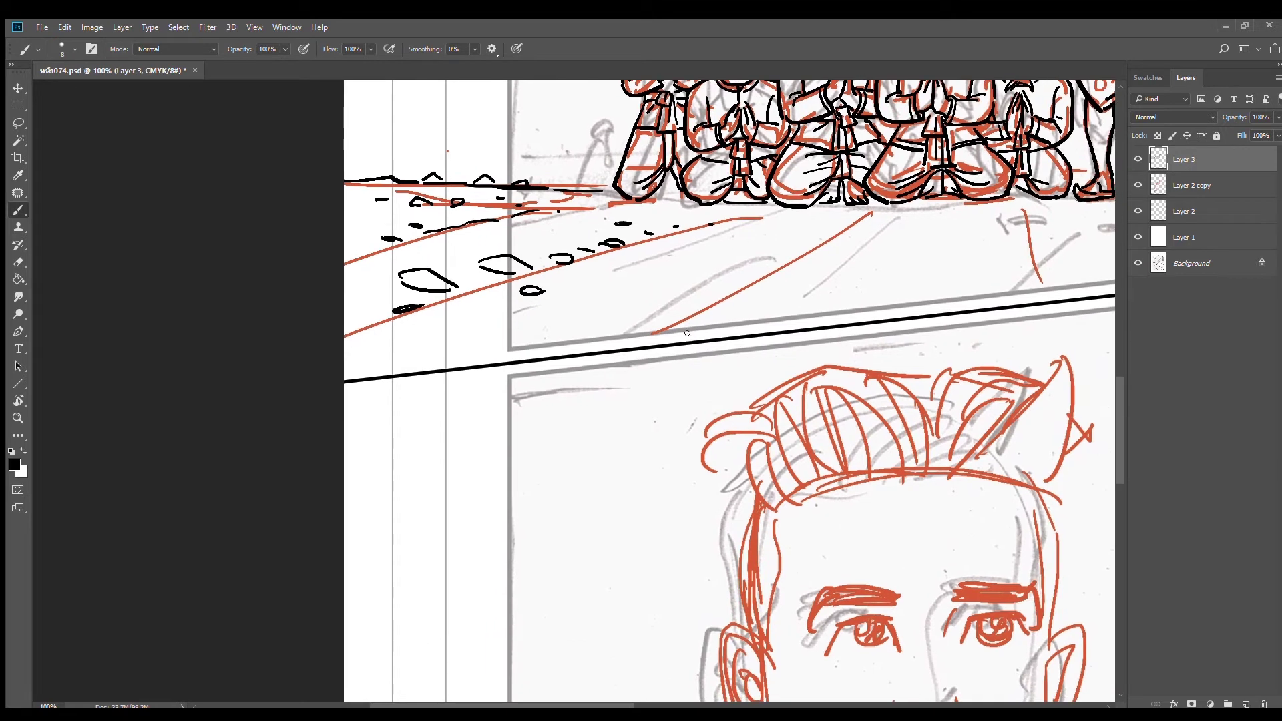
pyautogui.moveTo(697, 327)
pyautogui.mouseDown()
pyautogui.moveTo(643, 337)
pyautogui.moveTo(676, 342)
pyautogui.moveTo(761, 281)
pyautogui.moveTo(782, 293)
pyautogui.moveTo(763, 303)
pyautogui.moveTo(804, 272)
pyautogui.moveTo(733, 254)
pyautogui.moveTo(819, 245)
pyautogui.moveTo(861, 219)
pyautogui.mouseUp()
pyautogui.moveTo(876, 211); pyautogui.dragTo(882, 209)
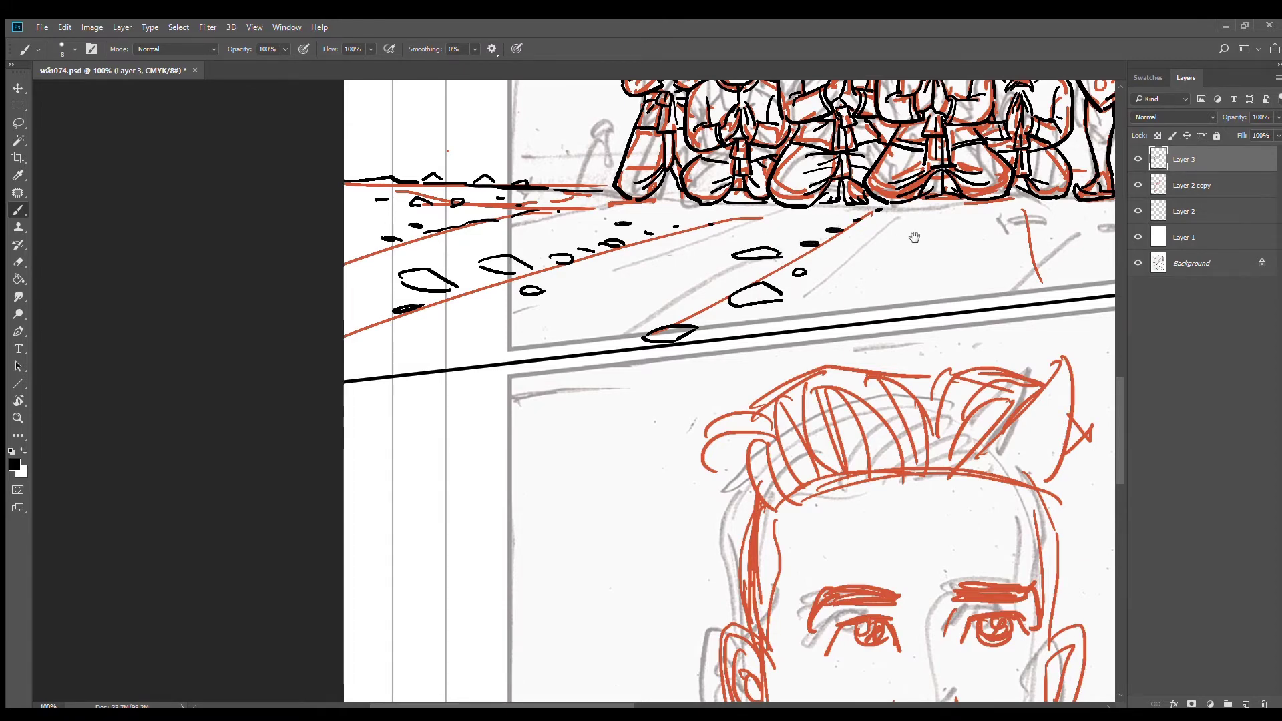
pyautogui.moveTo(937, 252); pyautogui.dragTo(701, 268)
pyautogui.moveTo(781, 231); pyautogui.dragTo(753, 235)
pyautogui.moveTo(753, 237); pyautogui.dragTo(787, 236)
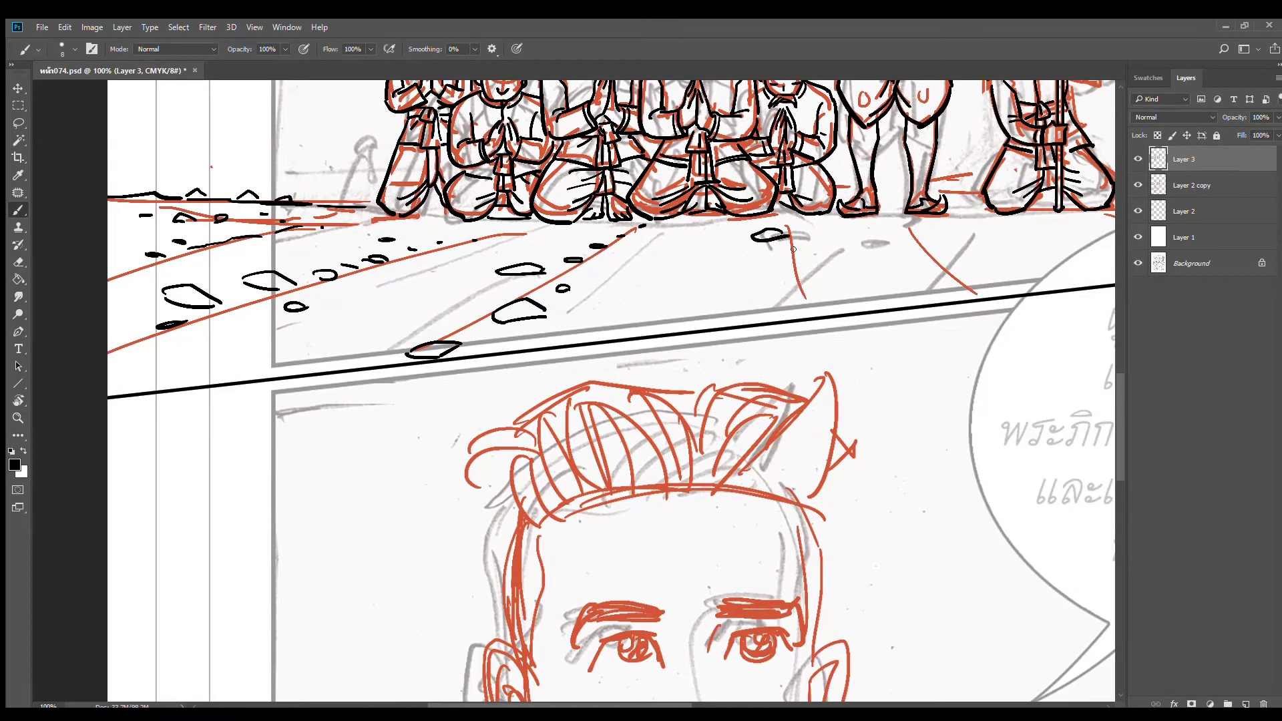
# Ink larger stones and pebbles on the ground from below the standing man to the upper edge of the lower speech balloon
pyautogui.moveTo(829, 274)
pyautogui.mouseDown()
pyautogui.moveTo(730, 291)
pyautogui.moveTo(804, 290)
pyautogui.moveTo(873, 313)
pyautogui.moveTo(766, 296)
pyautogui.moveTo(677, 316)
pyautogui.mouseUp()
pyautogui.moveTo(698, 267); pyautogui.dragTo(712, 235)
pyautogui.moveTo(926, 236); pyautogui.dragTo(751, 231)
pyautogui.moveTo(840, 250)
pyautogui.mouseDown()
pyautogui.moveTo(785, 256)
pyautogui.moveTo(905, 282)
pyautogui.mouseUp()
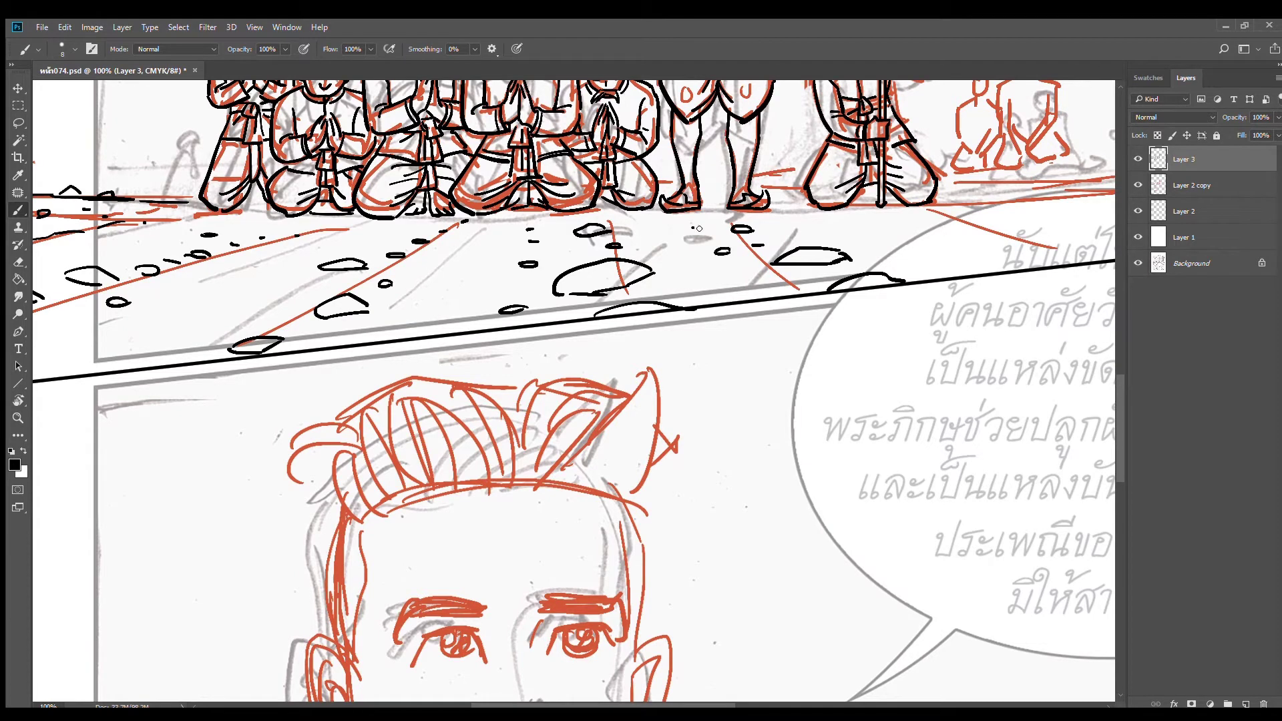
pyautogui.moveTo(878, 225); pyautogui.dragTo(744, 245)
pyautogui.moveTo(820, 234)
pyautogui.mouseDown()
pyautogui.moveTo(906, 248)
pyautogui.moveTo(852, 252)
pyautogui.moveTo(906, 262)
pyautogui.moveTo(1023, 268)
pyautogui.moveTo(991, 276)
pyautogui.mouseUp()
pyautogui.moveTo(958, 235); pyautogui.dragTo(945, 239)
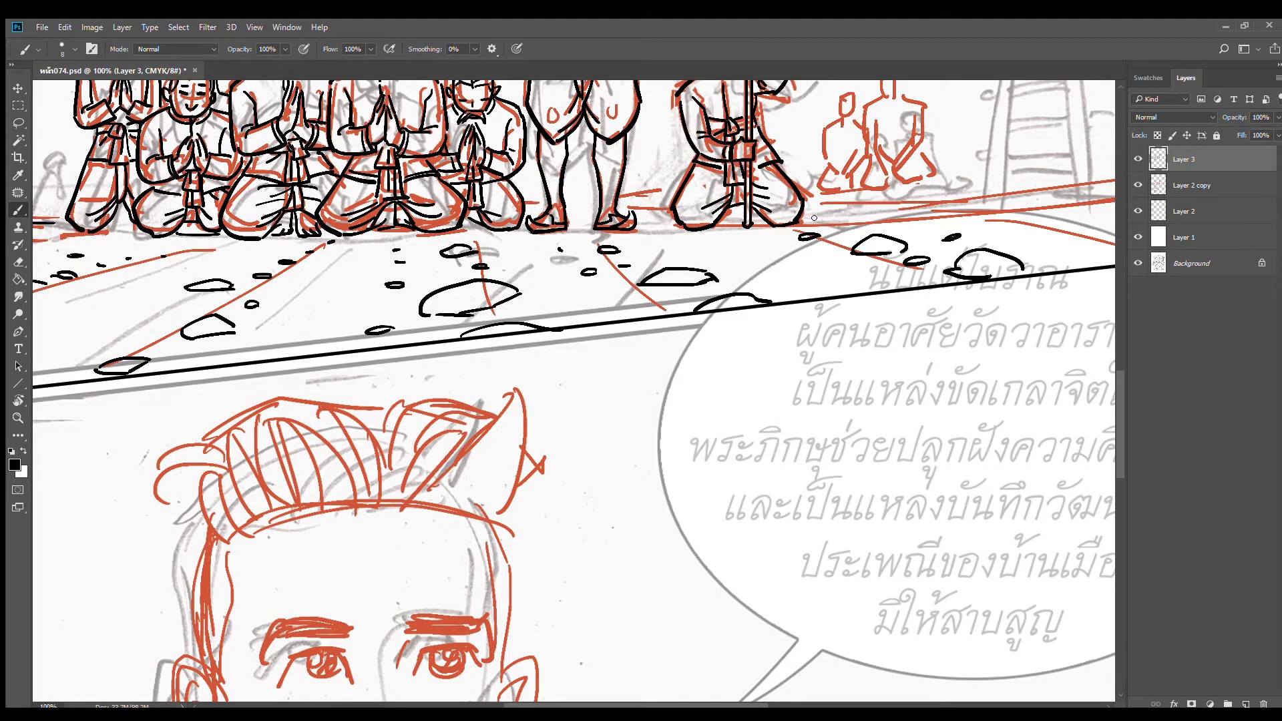
# Ink the ground line from the kneeling parasol bearer past the ladder, and add small stones below it
pyautogui.moveTo(635, 221); pyautogui.dragTo(667, 219)
pyautogui.moveTo(818, 215)
pyautogui.mouseDown()
pyautogui.moveTo(960, 196)
pyautogui.moveTo(716, 251)
pyautogui.moveTo(843, 219)
pyautogui.moveTo(922, 217)
pyautogui.mouseUp()
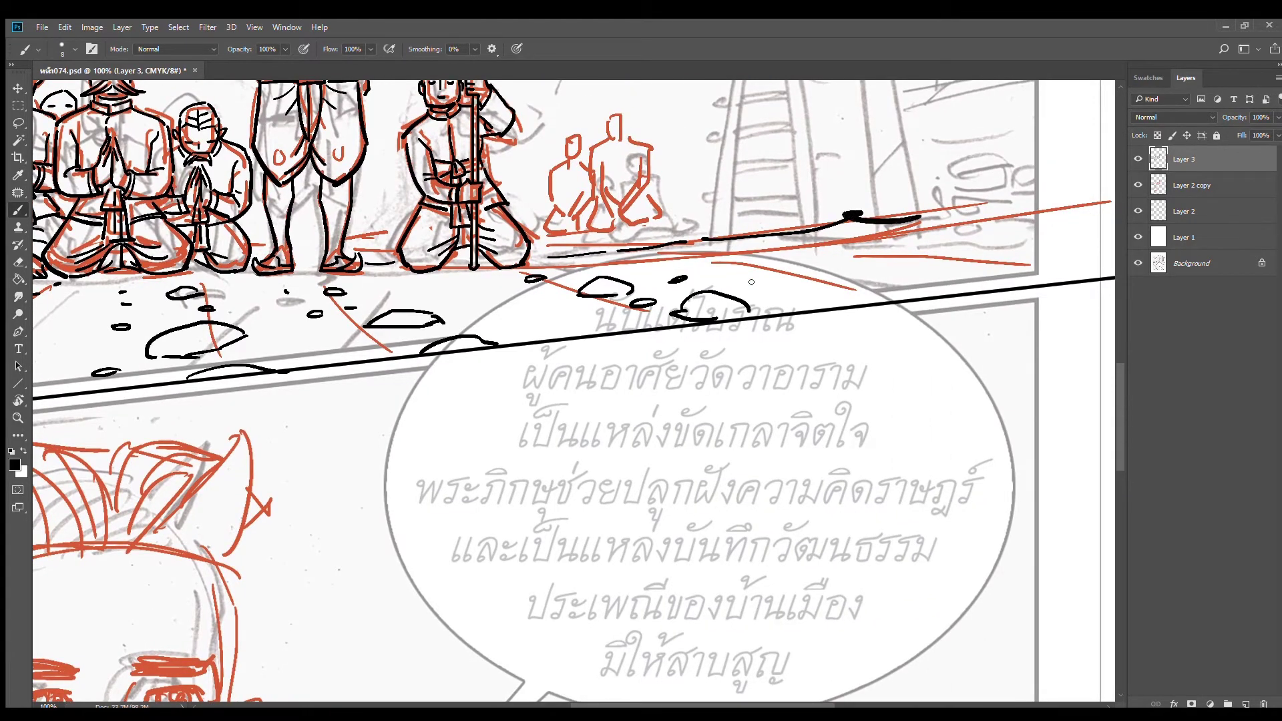
pyautogui.moveTo(786, 256)
pyautogui.mouseDown()
pyautogui.moveTo(779, 273)
pyautogui.moveTo(819, 275)
pyautogui.mouseUp()
pyautogui.moveTo(835, 272); pyautogui.dragTo(900, 281)
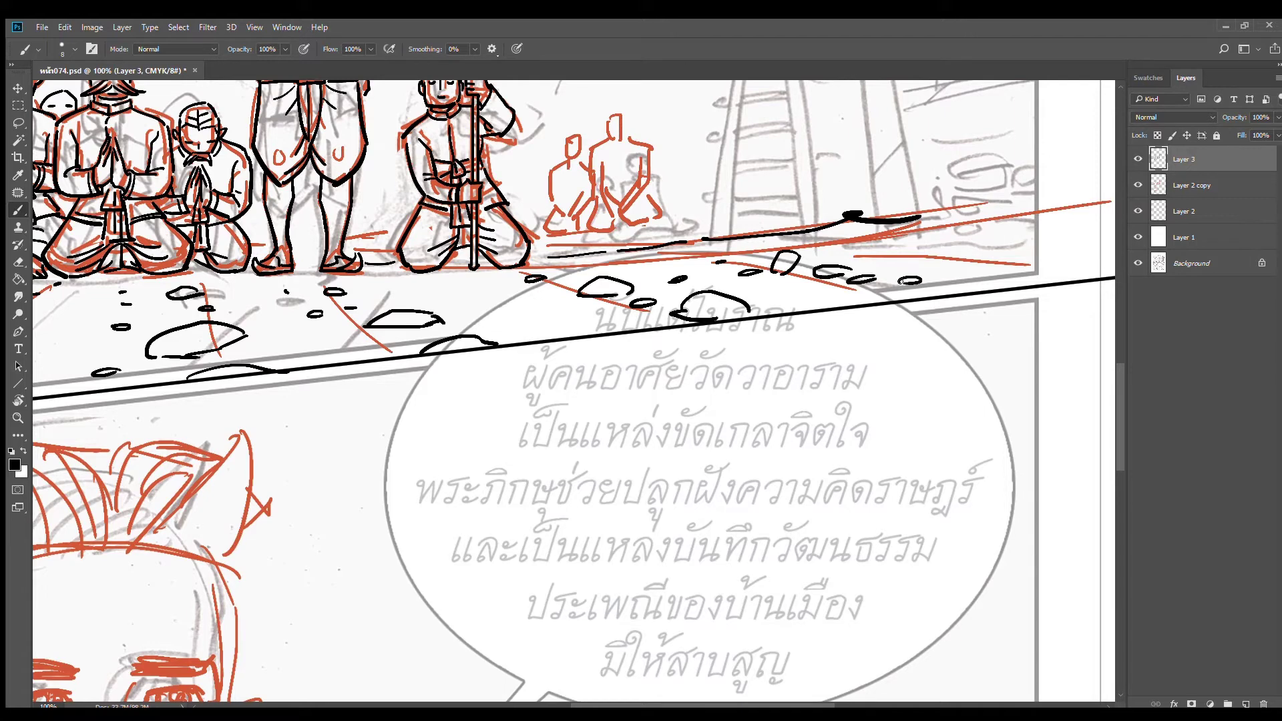
pyautogui.moveTo(676, 255); pyautogui.dragTo(681, 258)
# Ink the larger of the two small background figures, with its head, collar, arms and folded knees
pyautogui.moveTo(965, 222); pyautogui.dragTo(771, 317)
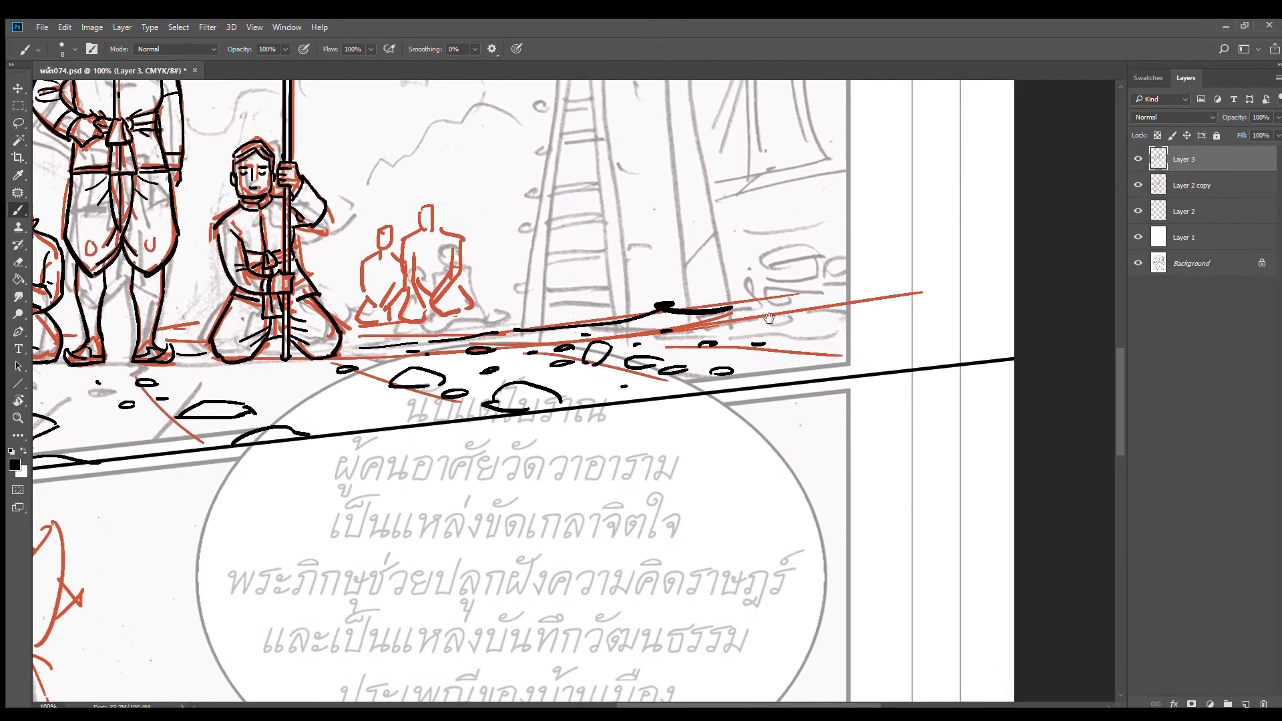
pyautogui.scroll(-3, 803, 298)
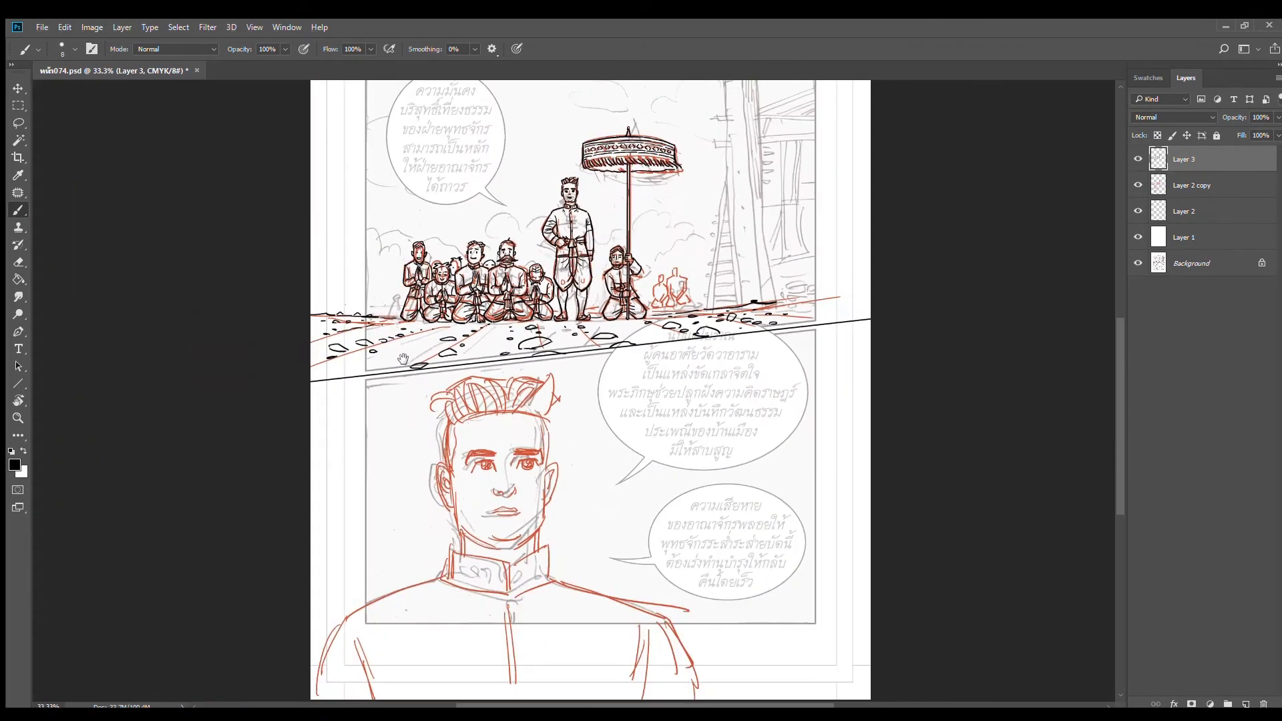
pyautogui.moveTo(542, 312); pyautogui.dragTo(615, 325)
pyautogui.scroll(3, 727, 308)
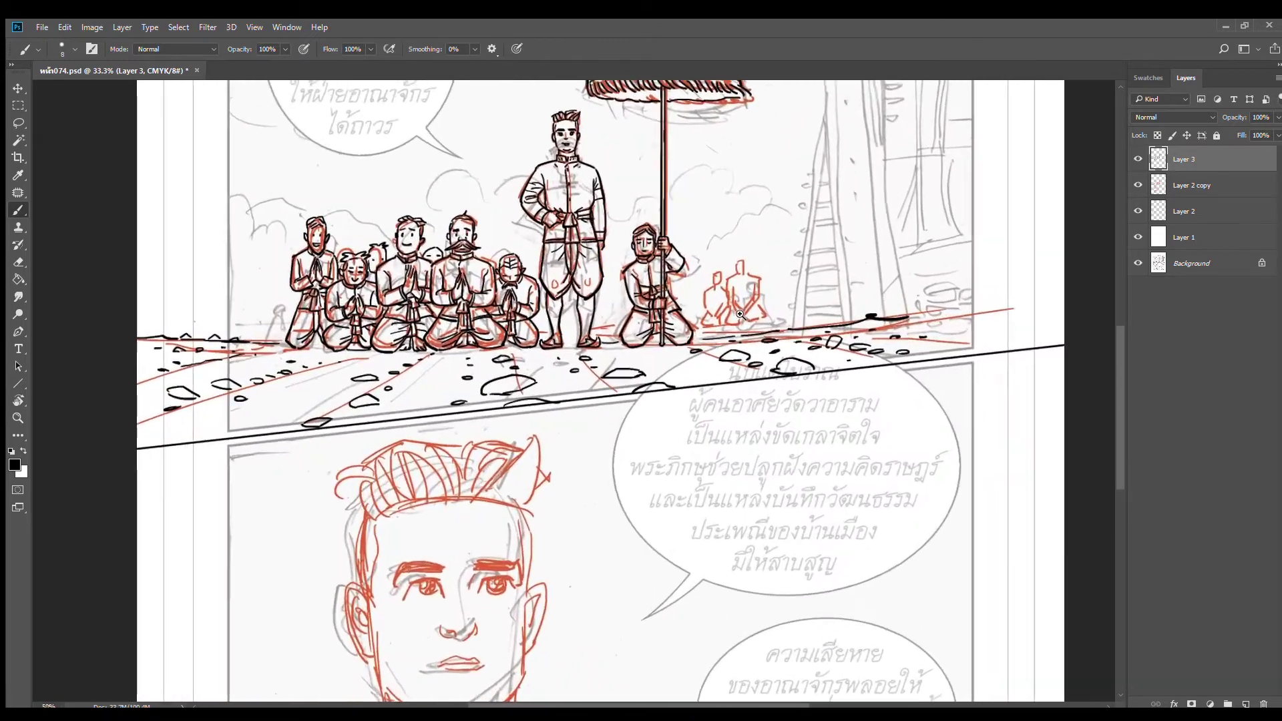
pyautogui.scroll(1, 722, 260)
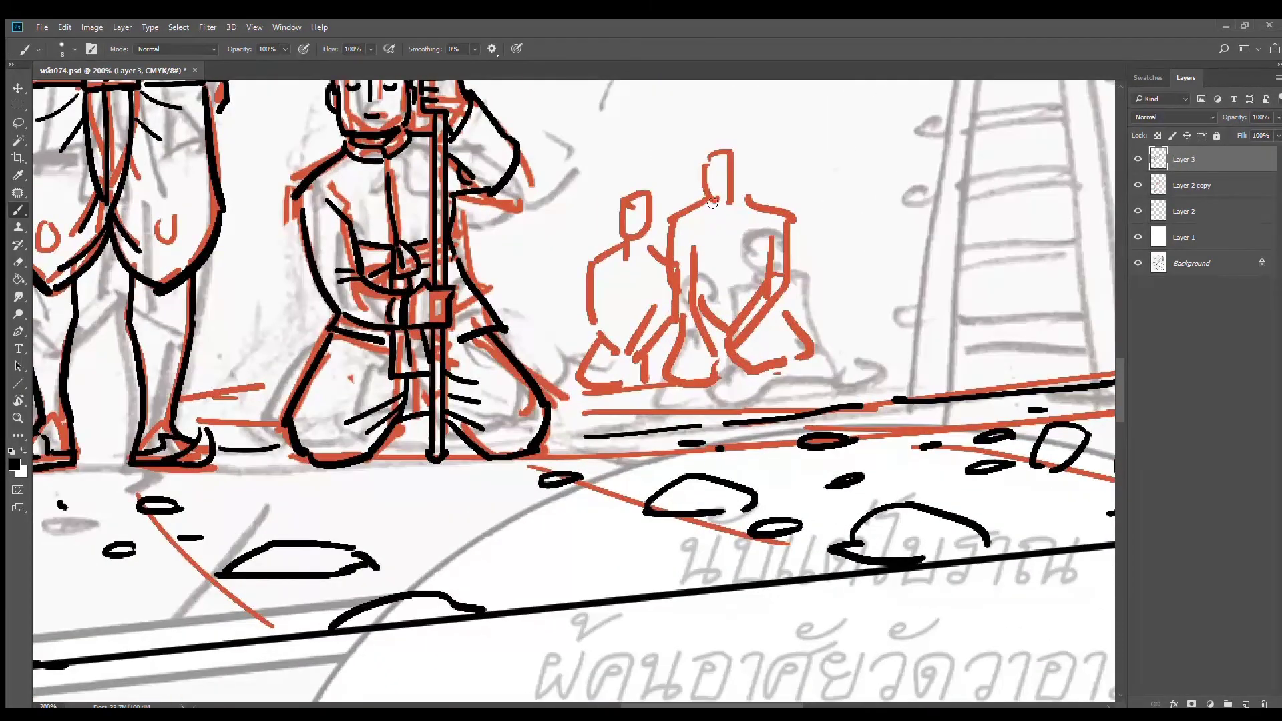
pyautogui.moveTo(710, 213)
pyautogui.mouseDown()
pyautogui.moveTo(714, 186)
pyautogui.moveTo(735, 212)
pyautogui.moveTo(679, 233)
pyautogui.moveTo(681, 295)
pyautogui.mouseUp()
pyautogui.moveTo(700, 246); pyautogui.dragTo(733, 330)
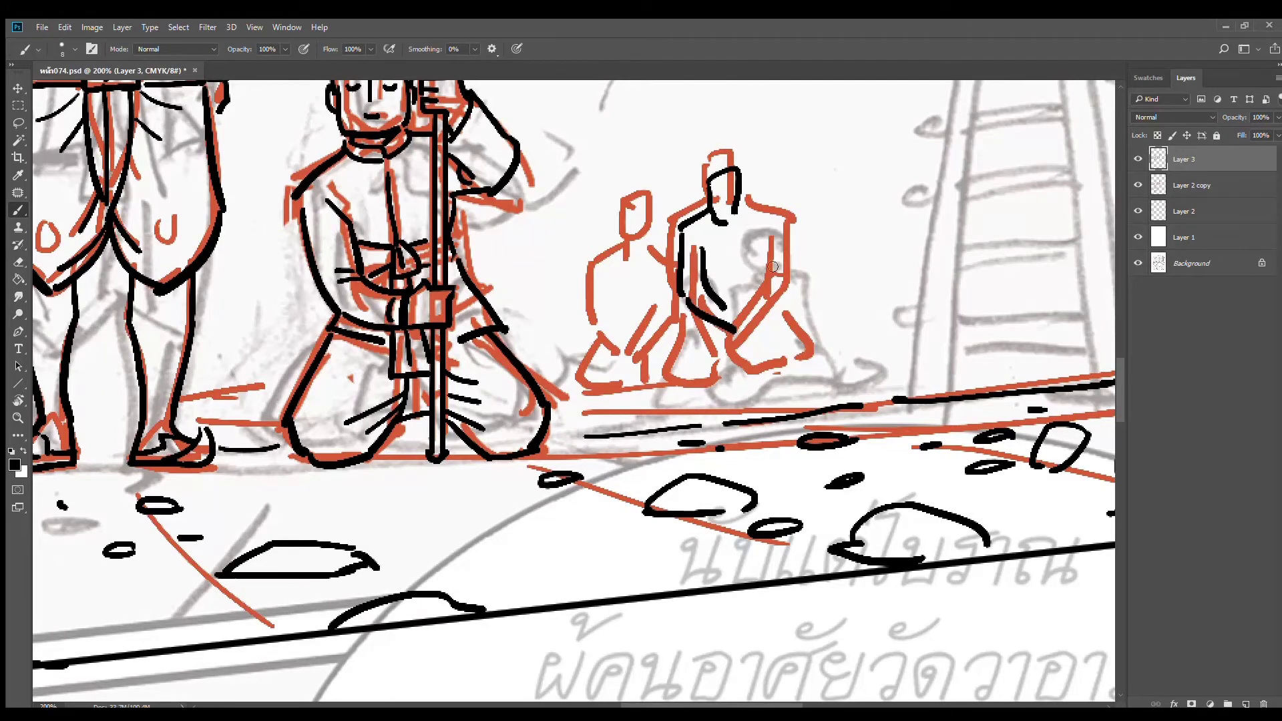
pyautogui.moveTo(770, 238); pyautogui.dragTo(734, 326)
pyautogui.moveTo(746, 207)
pyautogui.mouseDown()
pyautogui.moveTo(784, 232)
pyautogui.moveTo(773, 297)
pyautogui.moveTo(700, 222)
pyautogui.mouseUp()
pyautogui.moveTo(773, 296)
pyautogui.mouseDown()
pyautogui.moveTo(709, 371)
pyautogui.moveTo(731, 339)
pyautogui.moveTo(786, 371)
pyautogui.moveTo(780, 311)
pyautogui.moveTo(763, 357)
pyautogui.mouseUp()
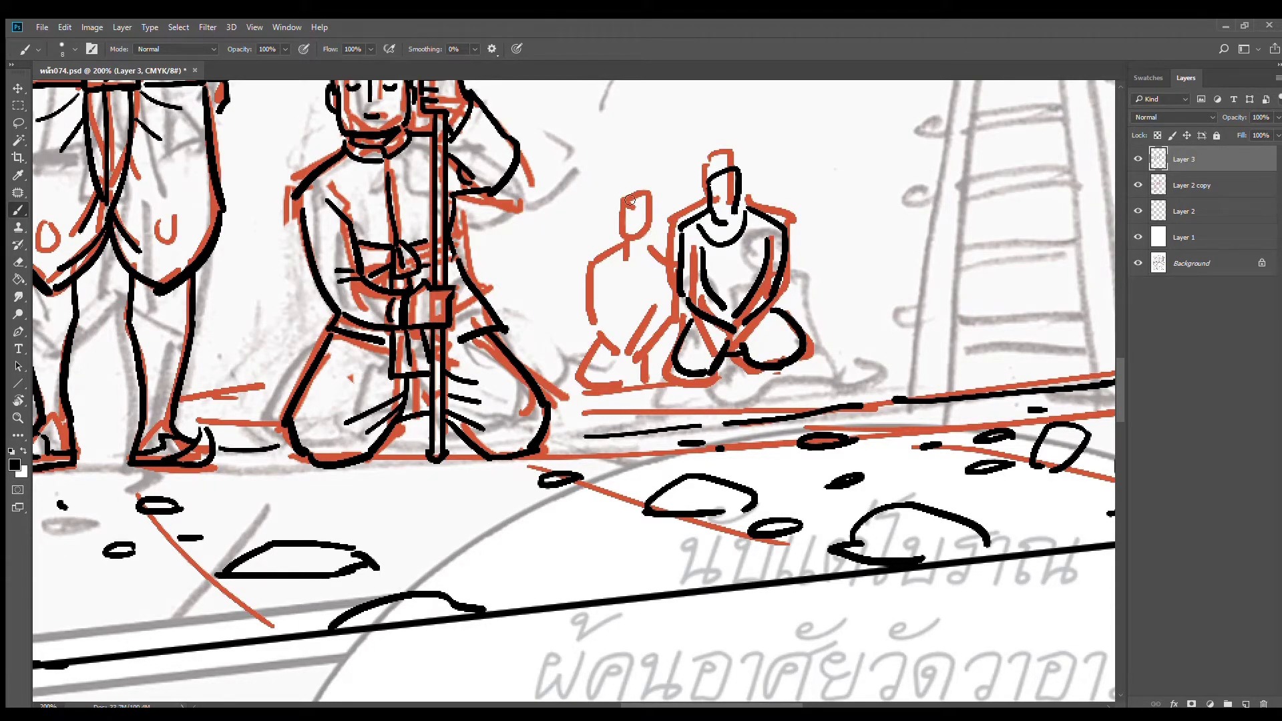
# Ink the smaller background figure beside it, with its head, shoulders, arms and folded legs
pyautogui.moveTo(630, 200)
pyautogui.mouseDown()
pyautogui.moveTo(631, 240)
pyautogui.moveTo(649, 245)
pyautogui.moveTo(589, 249)
pyautogui.moveTo(596, 319)
pyautogui.mouseUp()
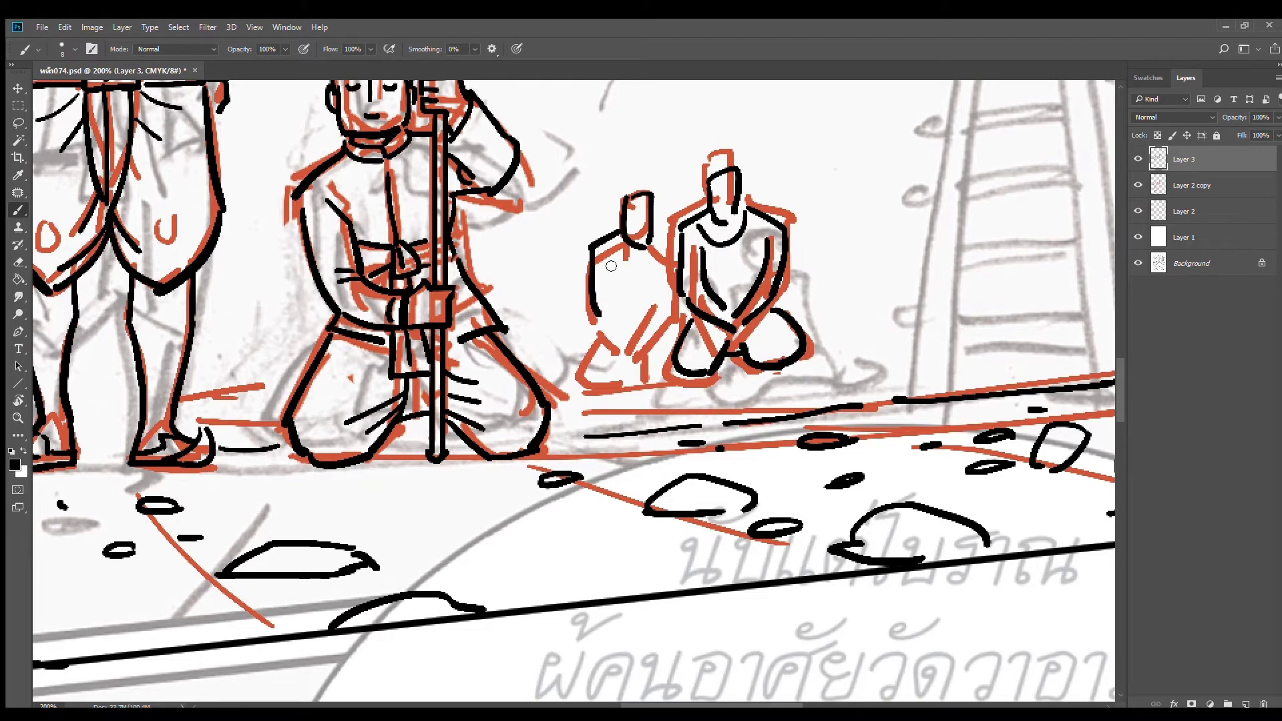
pyautogui.moveTo(610, 266); pyautogui.dragTo(633, 337)
pyautogui.moveTo(653, 246); pyautogui.dragTo(684, 239)
pyautogui.moveTo(666, 253)
pyautogui.mouseDown()
pyautogui.moveTo(649, 319)
pyautogui.moveTo(586, 381)
pyautogui.moveTo(675, 375)
pyautogui.mouseUp()
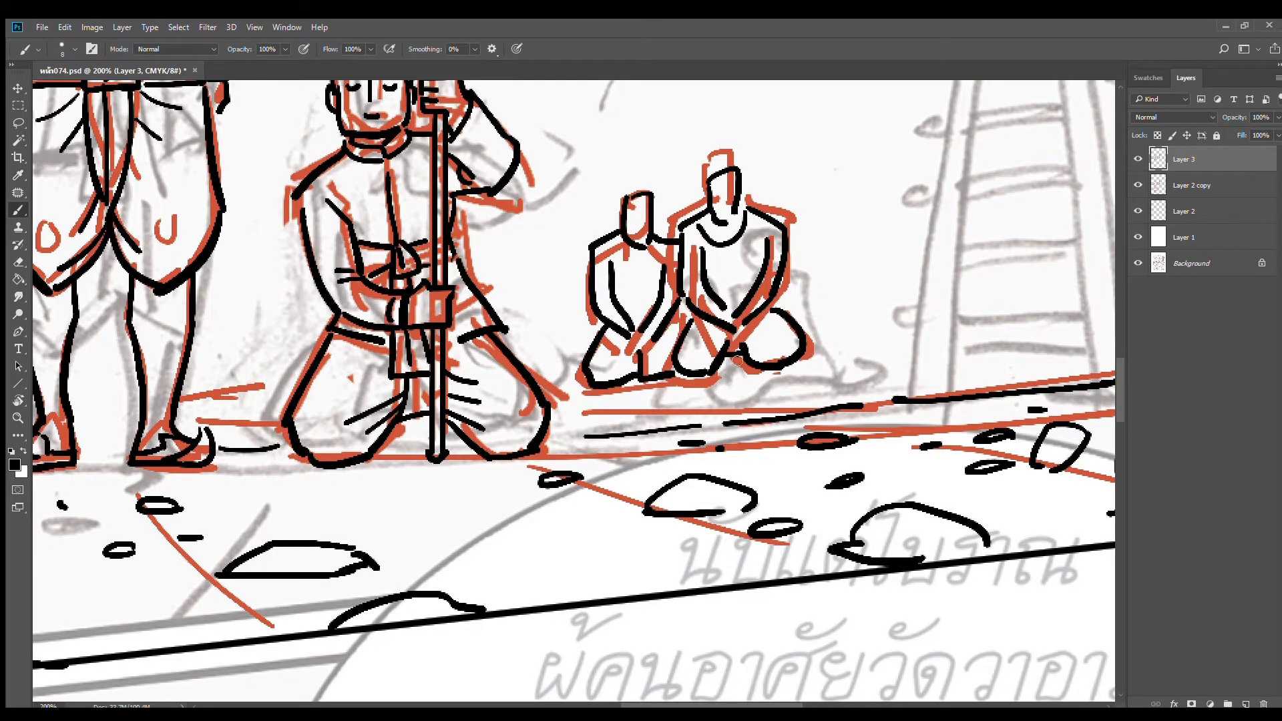
# Lasso the two inked background figures, move them down onto the ground line and deselect them
pyautogui.click(18, 123)
pyautogui.moveTo(837, 214)
pyautogui.mouseDown()
pyautogui.moveTo(559, 223)
pyautogui.moveTo(574, 397)
pyautogui.moveTo(860, 339)
pyautogui.moveTo(828, 173)
pyautogui.mouseUp()
pyautogui.keyDown('ctrl'); pyautogui.moveTo(750, 291); pyautogui.dragTo(766, 329); pyautogui.keyUp('ctrl')
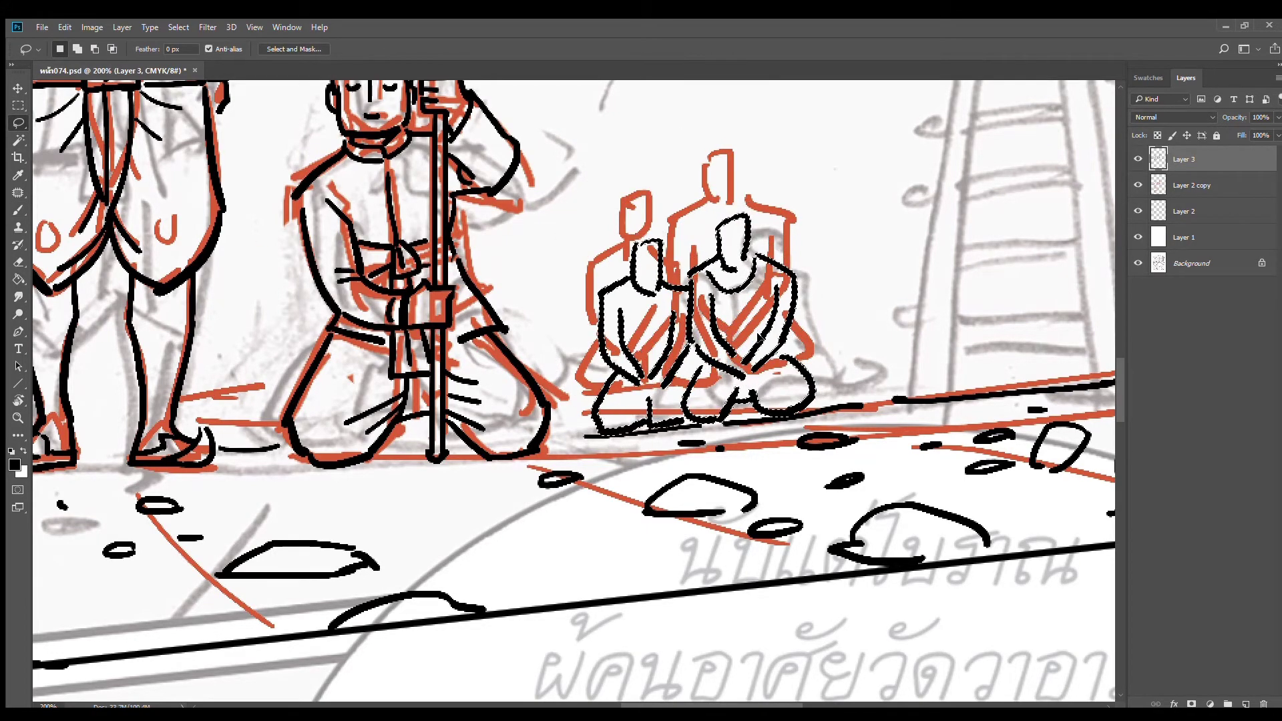
pyautogui.hotkey('ctrl', 'd')
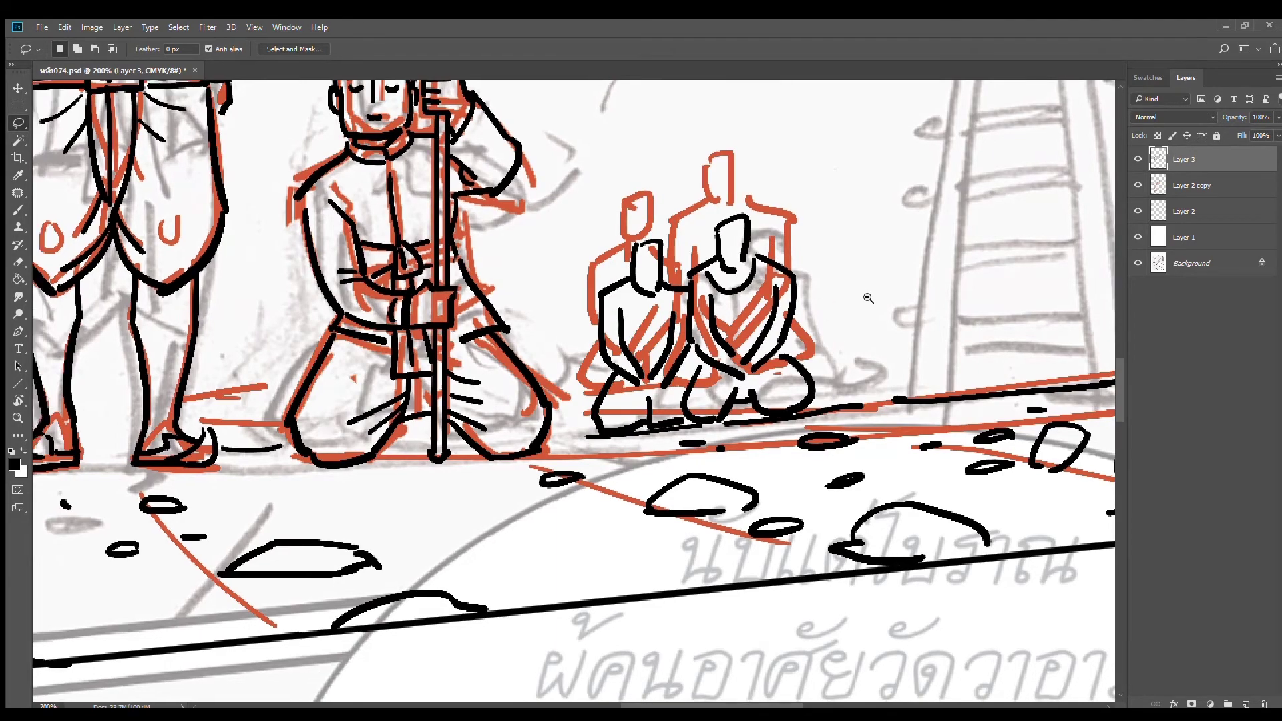
# Ink the scalloped bush outline in the background from the page edge to the leftmost kneeling man with the Brush
pyautogui.scroll(-2, 866, 299)
pyautogui.press('b')
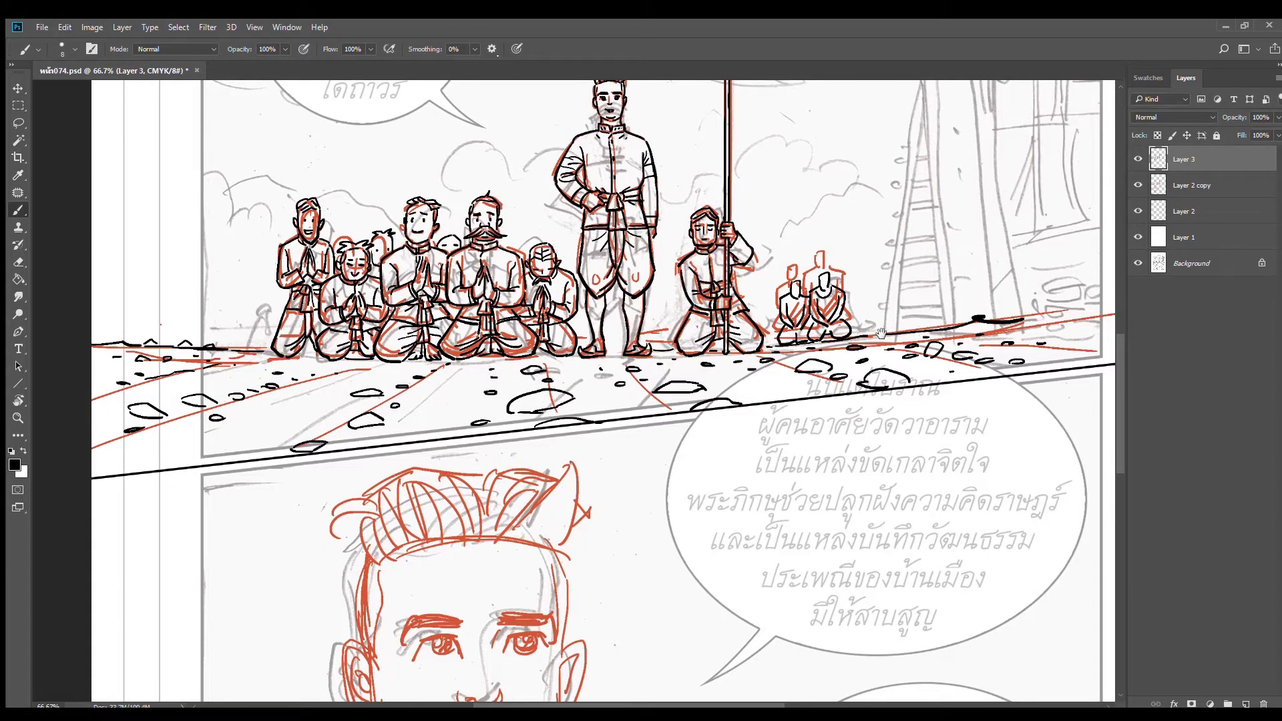
pyautogui.hotkey('ctrl', '-')
pyautogui.moveTo(701, 412); pyautogui.dragTo(745, 423)
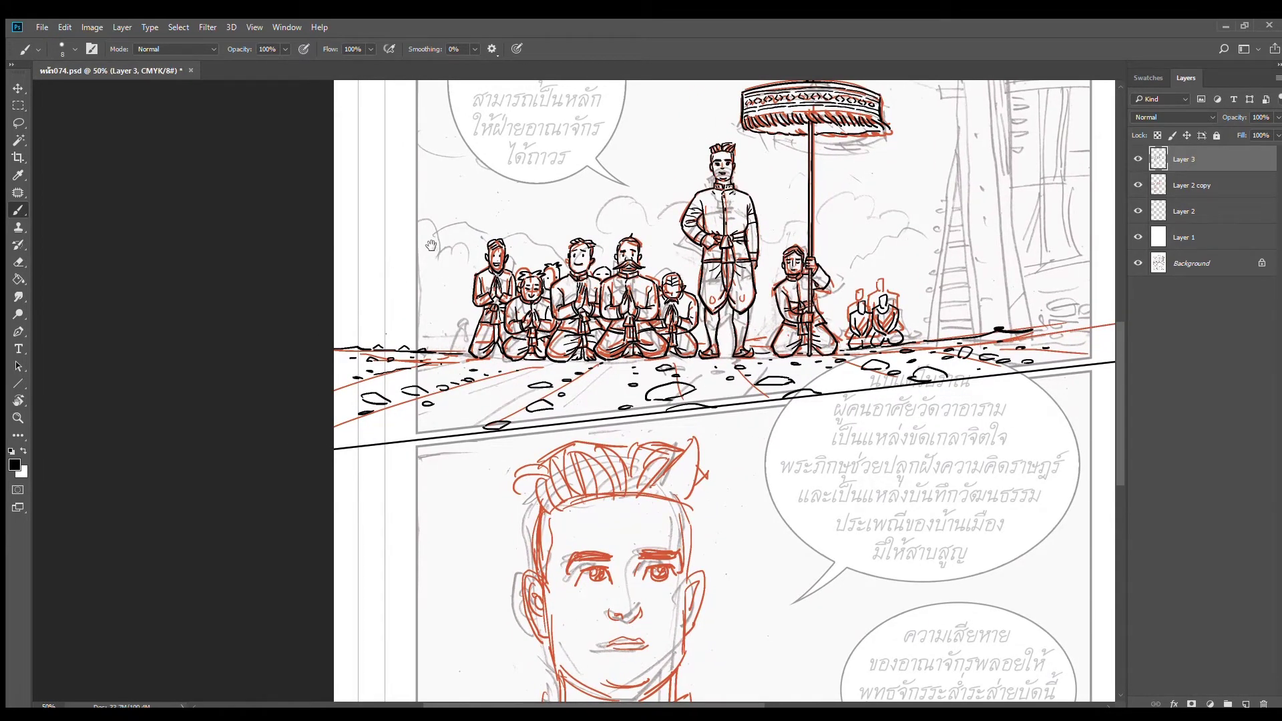
pyautogui.scroll(2, 393, 238)
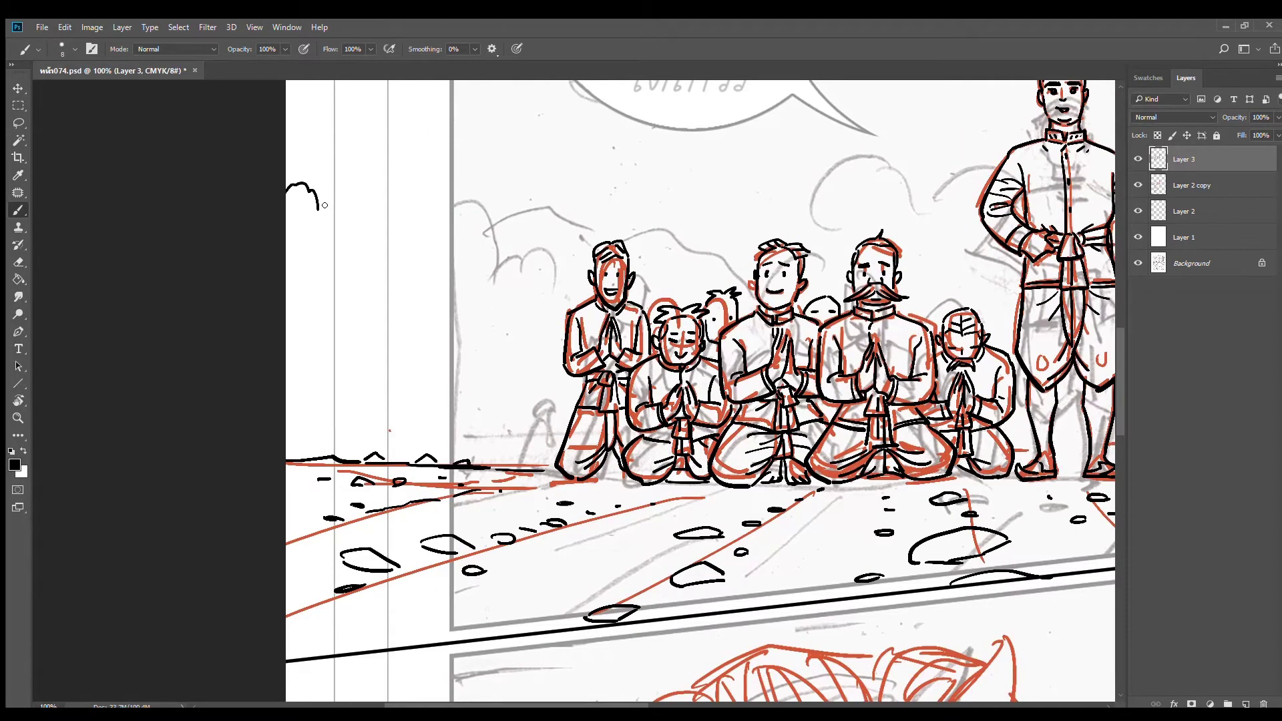
pyautogui.moveTo(323, 209)
pyautogui.mouseDown()
pyautogui.moveTo(361, 194)
pyautogui.moveTo(425, 202)
pyautogui.moveTo(478, 245)
pyautogui.mouseUp()
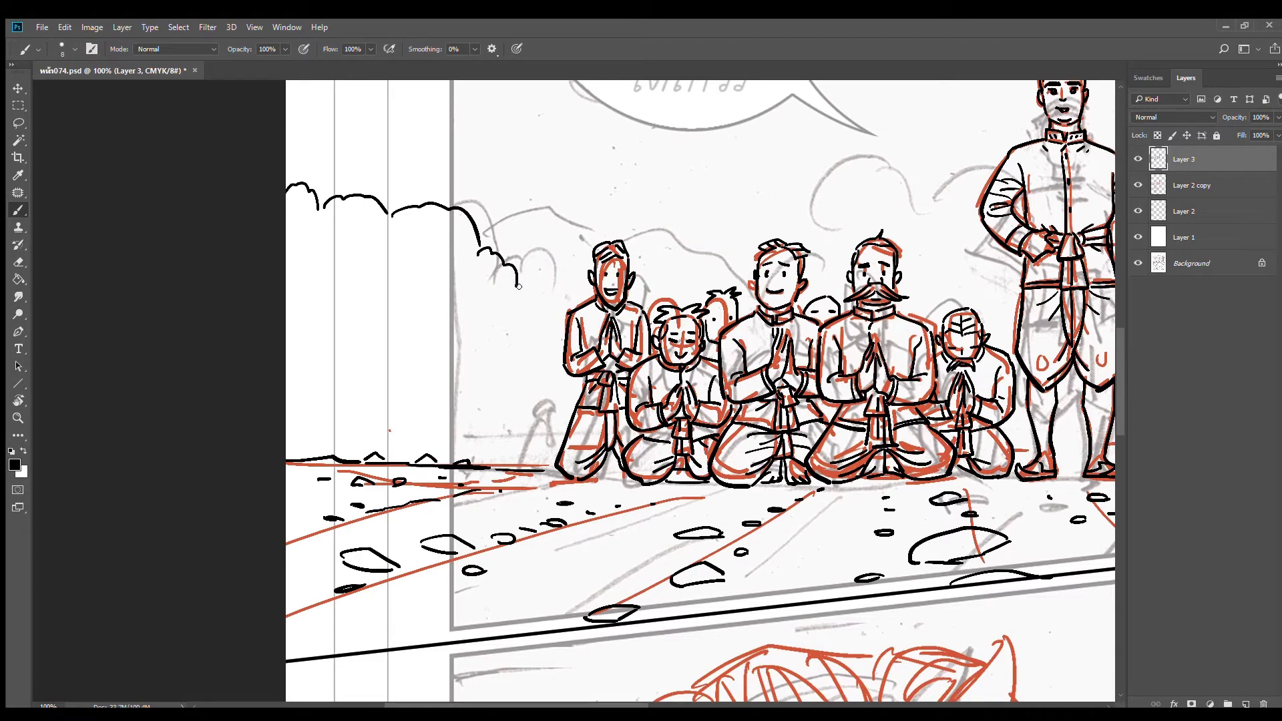
pyautogui.moveTo(519, 286); pyautogui.dragTo(544, 270)
# Continue the inked bush outline behind the kneeling group, the standing man and the parasol bearer
pyautogui.hscroll(10, 631, 297)
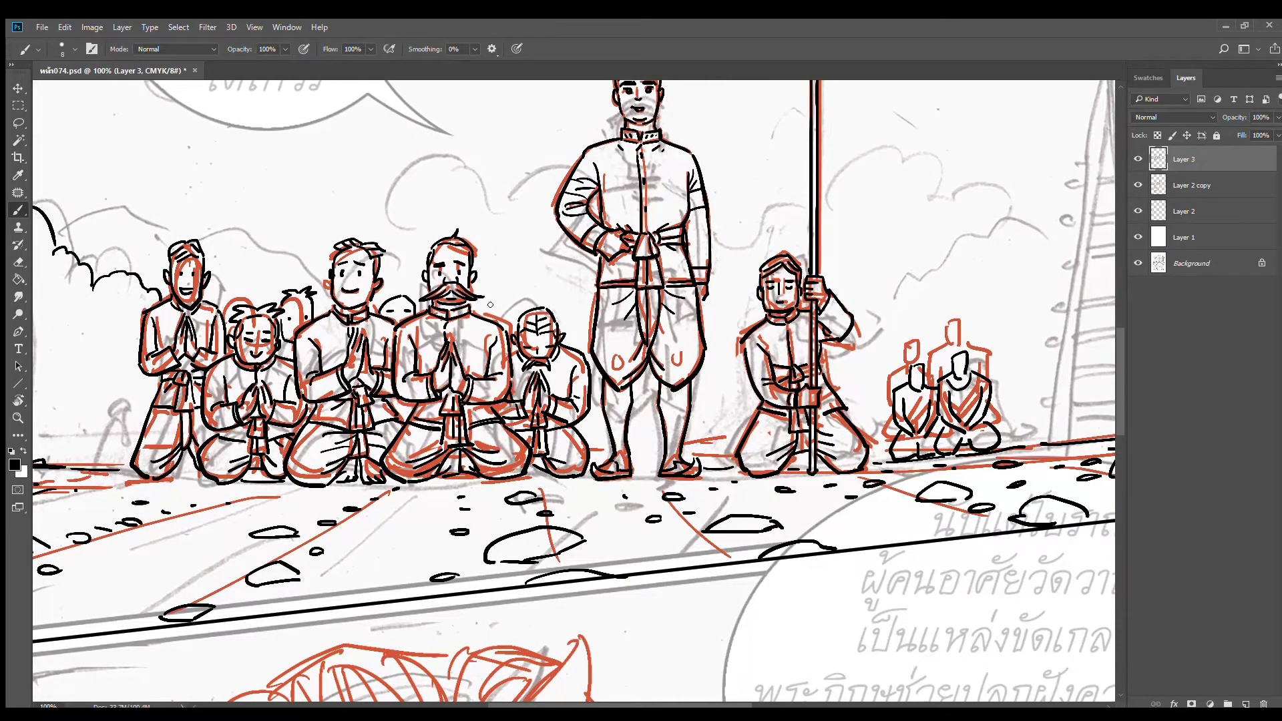
pyautogui.moveTo(490, 304); pyautogui.dragTo(511, 298)
pyautogui.hscroll(5, 593, 283)
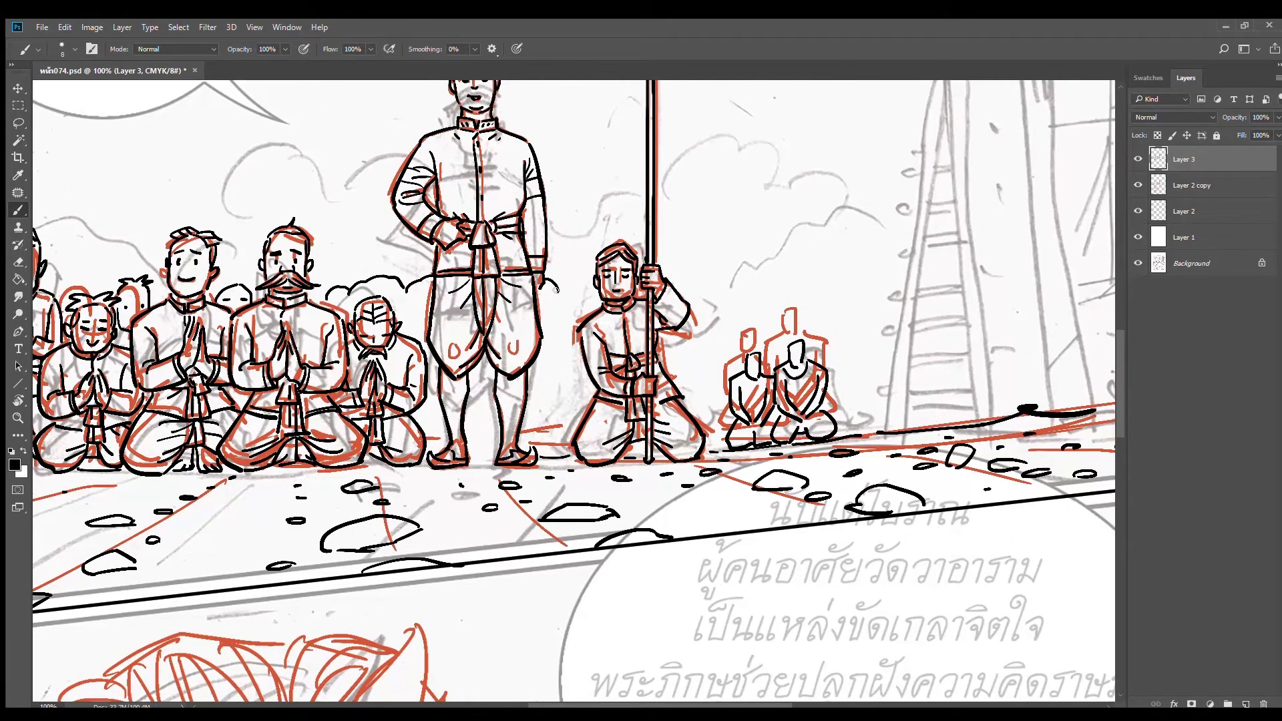
pyautogui.hscroll(5, 565, 303)
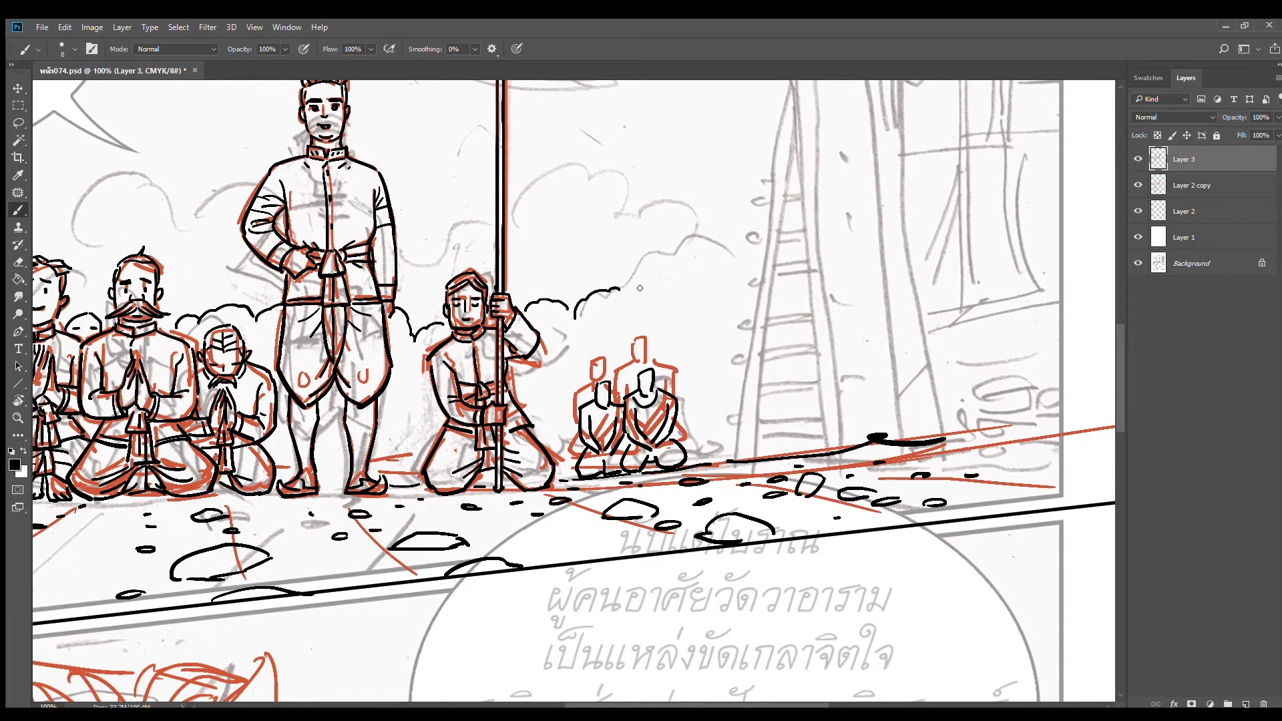
# Extend the bush outline from the parasol bearer to beyond the ladder and dab leaf marks inside the bushes
pyautogui.moveTo(626, 295)
pyautogui.mouseDown()
pyautogui.moveTo(661, 255)
pyautogui.moveTo(746, 247)
pyautogui.mouseUp()
pyautogui.hscroll(5, 667, 284)
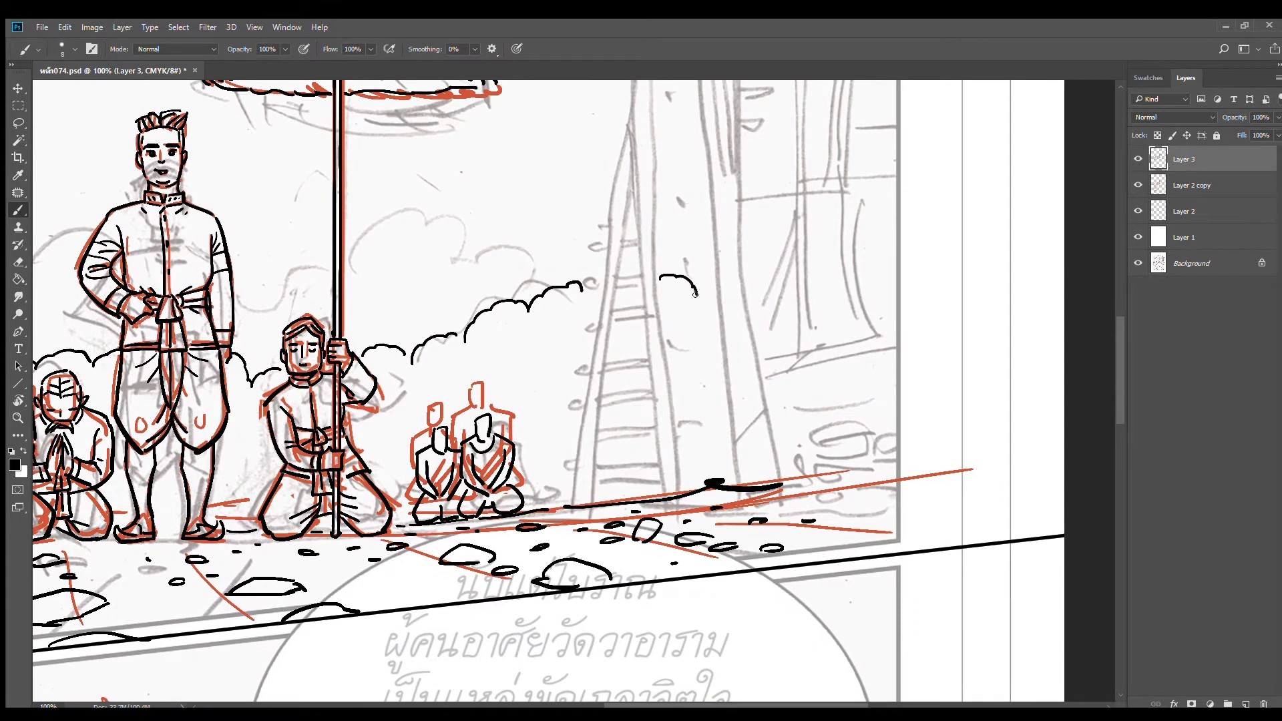
pyautogui.scroll(-2, 699, 303)
pyautogui.moveTo(562, 314); pyautogui.dragTo(755, 294)
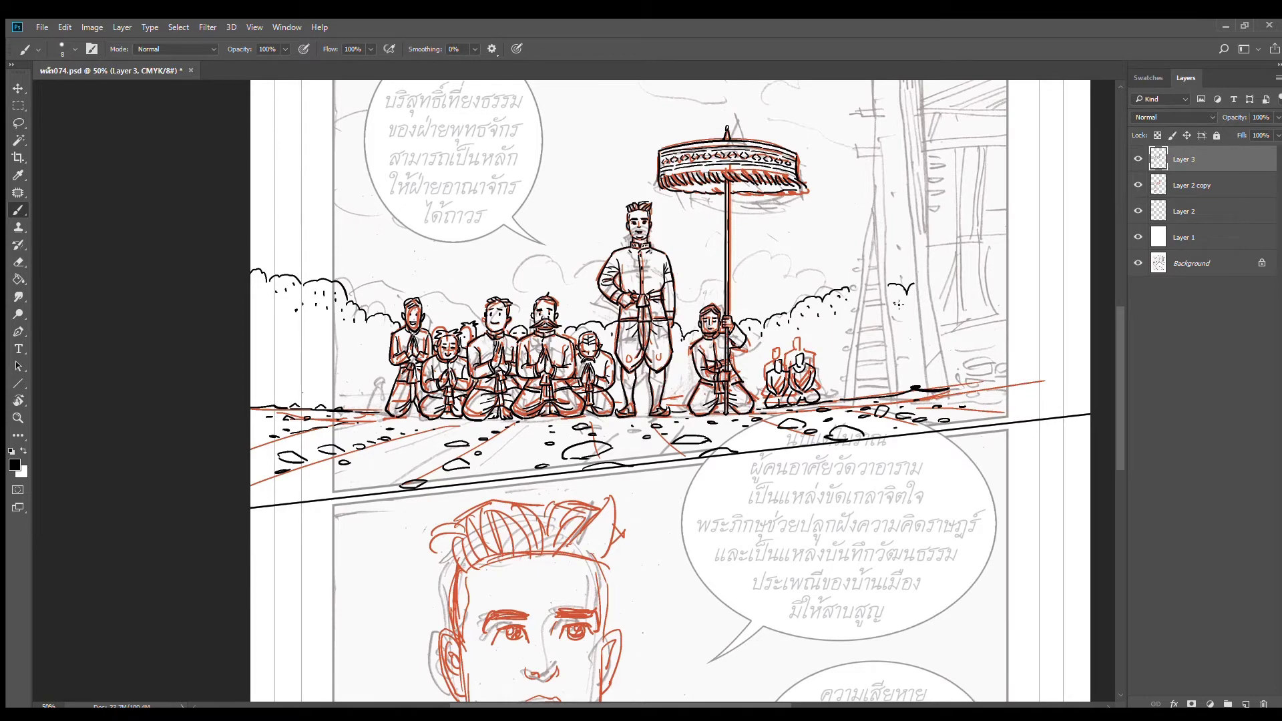
# Ink rounded cloud outlines above the bushes between the standing man and the ladder, behind the parasol pole
pyautogui.moveTo(592, 292); pyautogui.dragTo(606, 375)
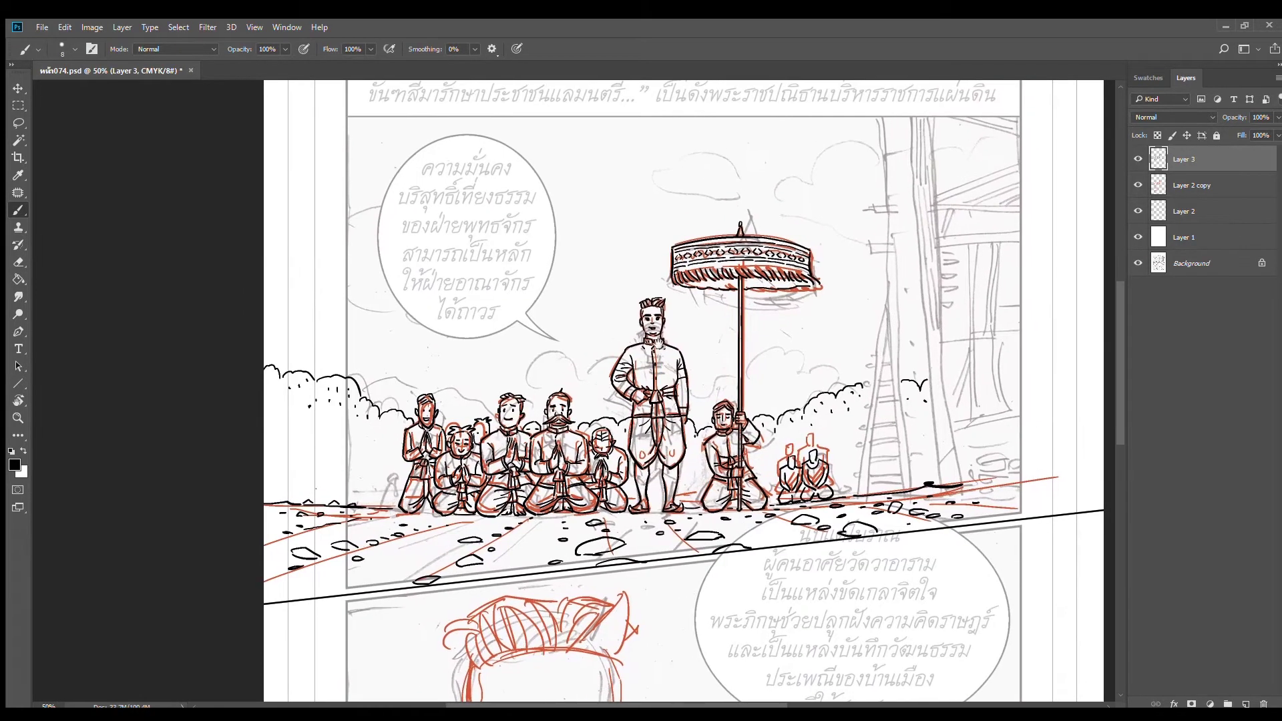
pyautogui.keyDown('ctrl'); pyautogui.click(802, 409); pyautogui.keyUp('ctrl')
pyautogui.keyDown('ctrl'); pyautogui.click(794, 362); pyautogui.keyUp('ctrl')
pyautogui.moveTo(742, 304)
pyautogui.mouseDown()
pyautogui.moveTo(801, 280)
pyautogui.moveTo(831, 325)
pyautogui.moveTo(821, 338)
pyautogui.moveTo(824, 326)
pyautogui.moveTo(844, 341)
pyautogui.moveTo(871, 320)
pyautogui.moveTo(912, 356)
pyautogui.mouseUp()
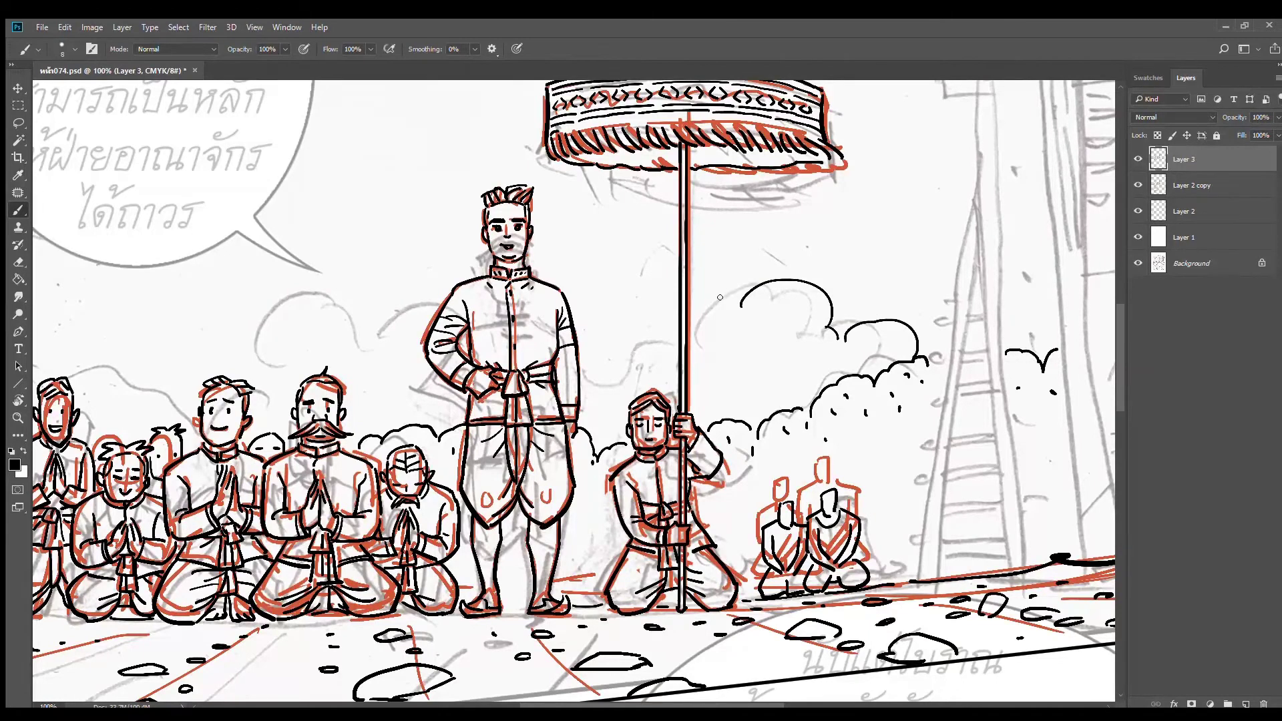
pyautogui.moveTo(599, 289)
pyautogui.mouseDown()
pyautogui.moveTo(642, 266)
pyautogui.moveTo(669, 300)
pyautogui.moveTo(710, 314)
pyautogui.mouseUp()
pyautogui.moveTo(707, 399); pyautogui.dragTo(824, 422)
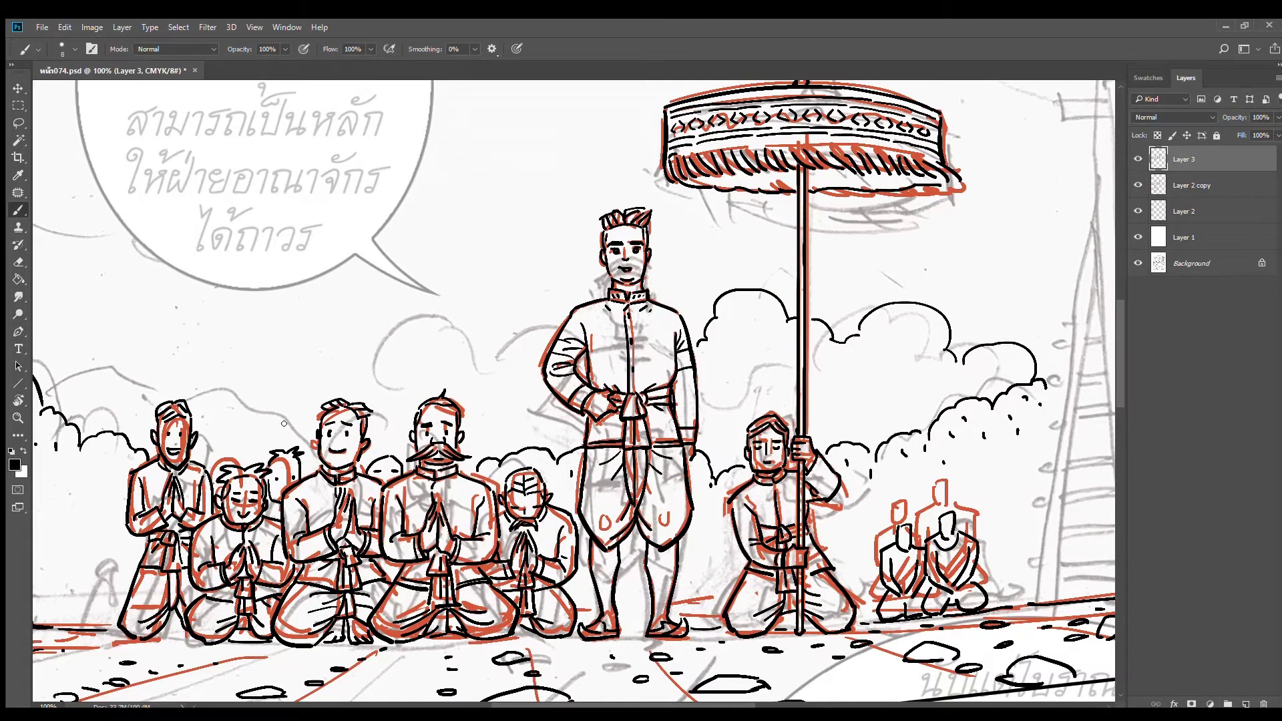
# Ink rounded cloud outlines behind the kneeling men's heads and above the bushes beneath the upper speech balloon
pyautogui.moveTo(284, 424)
pyautogui.mouseDown()
pyautogui.moveTo(399, 388)
pyautogui.moveTo(407, 372)
pyautogui.moveTo(535, 413)
pyautogui.mouseUp()
pyautogui.moveTo(434, 428); pyautogui.dragTo(735, 454)
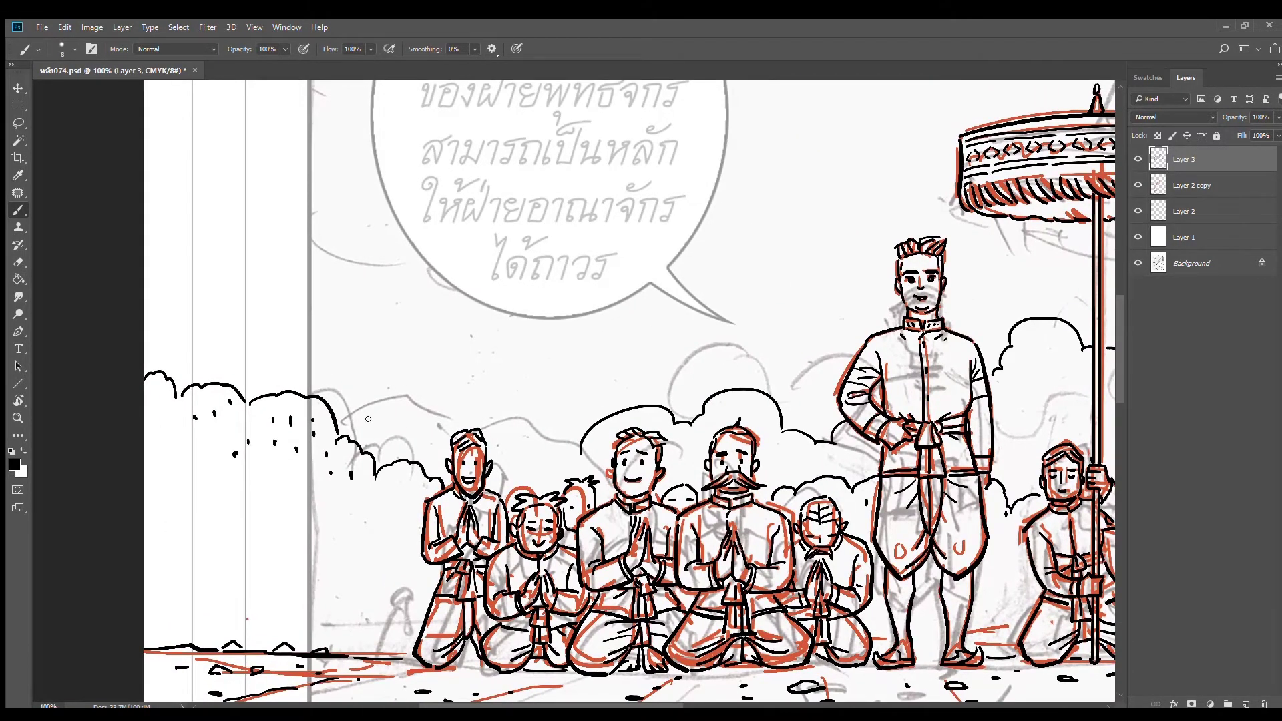
pyautogui.moveTo(289, 390)
pyautogui.mouseDown()
pyautogui.moveTo(353, 354)
pyautogui.moveTo(408, 405)
pyautogui.moveTo(543, 369)
pyautogui.moveTo(598, 383)
pyautogui.moveTo(545, 407)
pyautogui.moveTo(545, 435)
pyautogui.mouseUp()
pyautogui.keyDown('alt'); pyautogui.click(689, 447); pyautogui.keyUp('alt')
pyautogui.keyDown('alt'); pyautogui.click(689, 447); pyautogui.keyUp('alt')
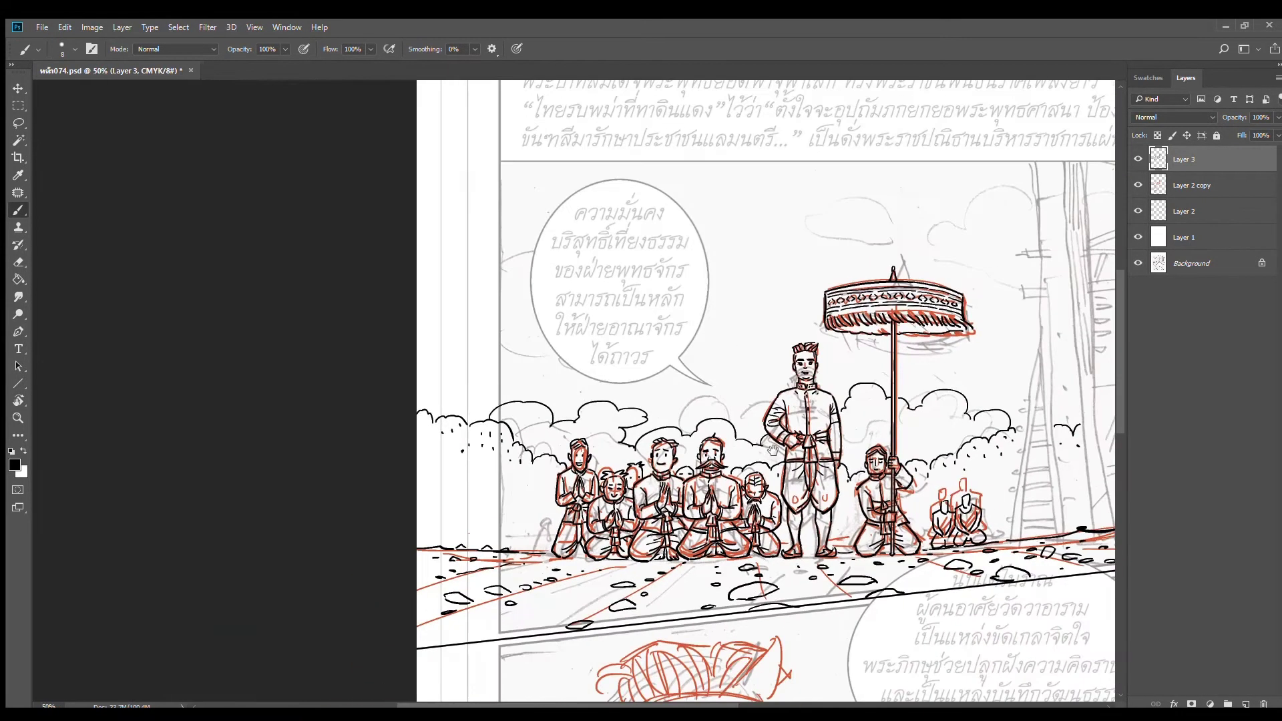
# Ink a small flat cloud under the balloon's tail, a large cloud from the page edge across the balloon's lower part, and a sliver beneath it
pyautogui.moveTo(524, 399); pyautogui.dragTo(649, 419)
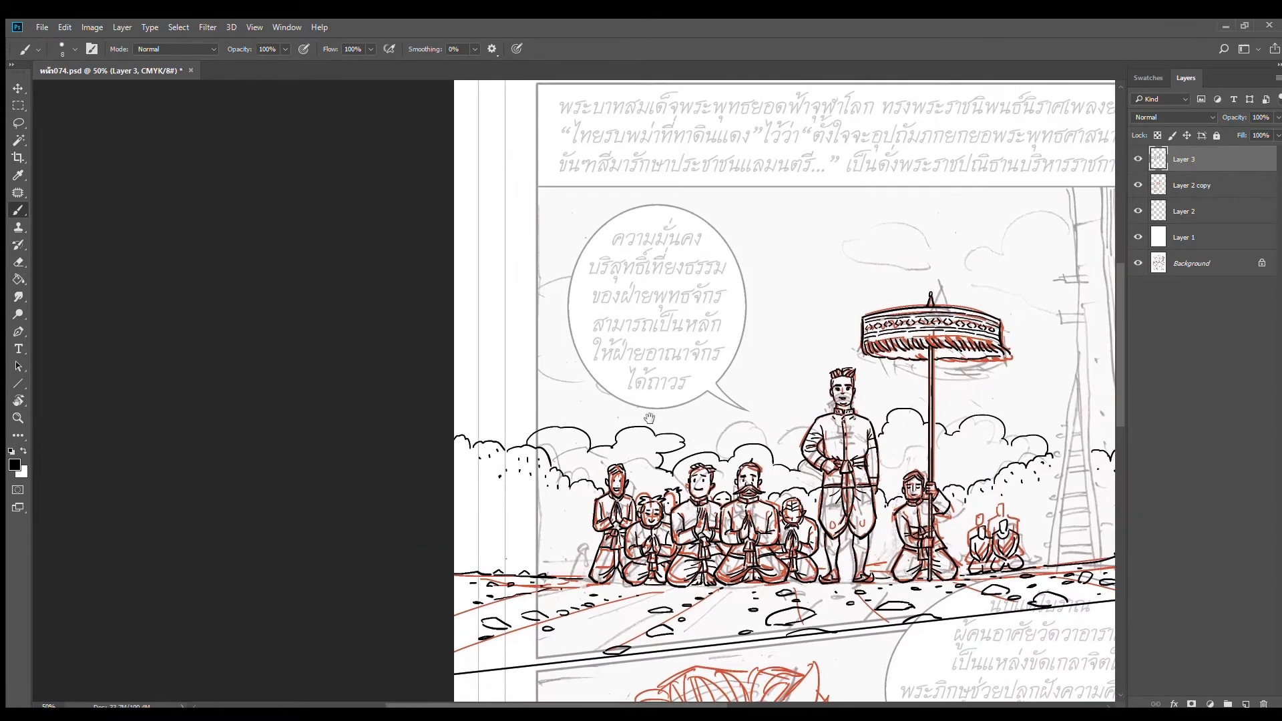
pyautogui.click(733, 431)
pyautogui.moveTo(739, 435)
pyautogui.mouseDown()
pyautogui.moveTo(769, 430)
pyautogui.moveTo(751, 429)
pyautogui.mouseUp()
pyautogui.moveTo(349, 306); pyautogui.dragTo(590, 352)
pyautogui.moveTo(358, 366); pyautogui.dragTo(639, 368)
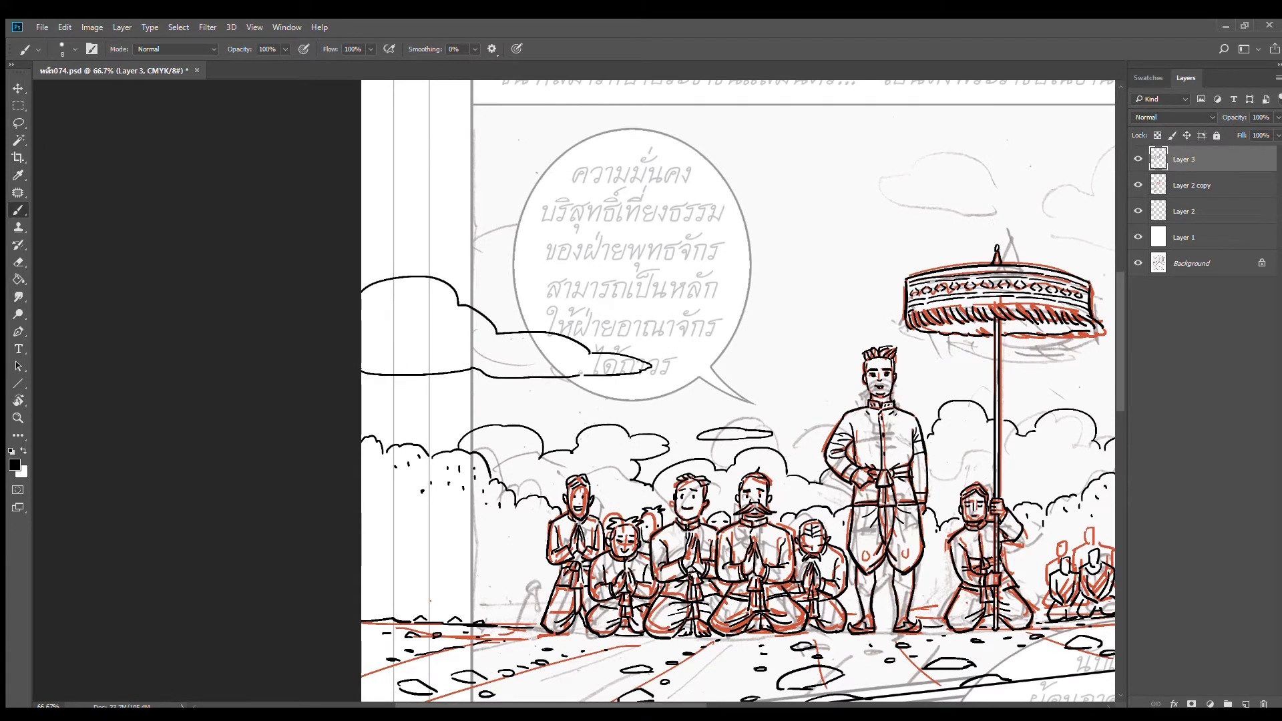
pyautogui.moveTo(763, 356); pyautogui.dragTo(764, 358)
pyautogui.moveTo(350, 404); pyautogui.dragTo(337, 412)
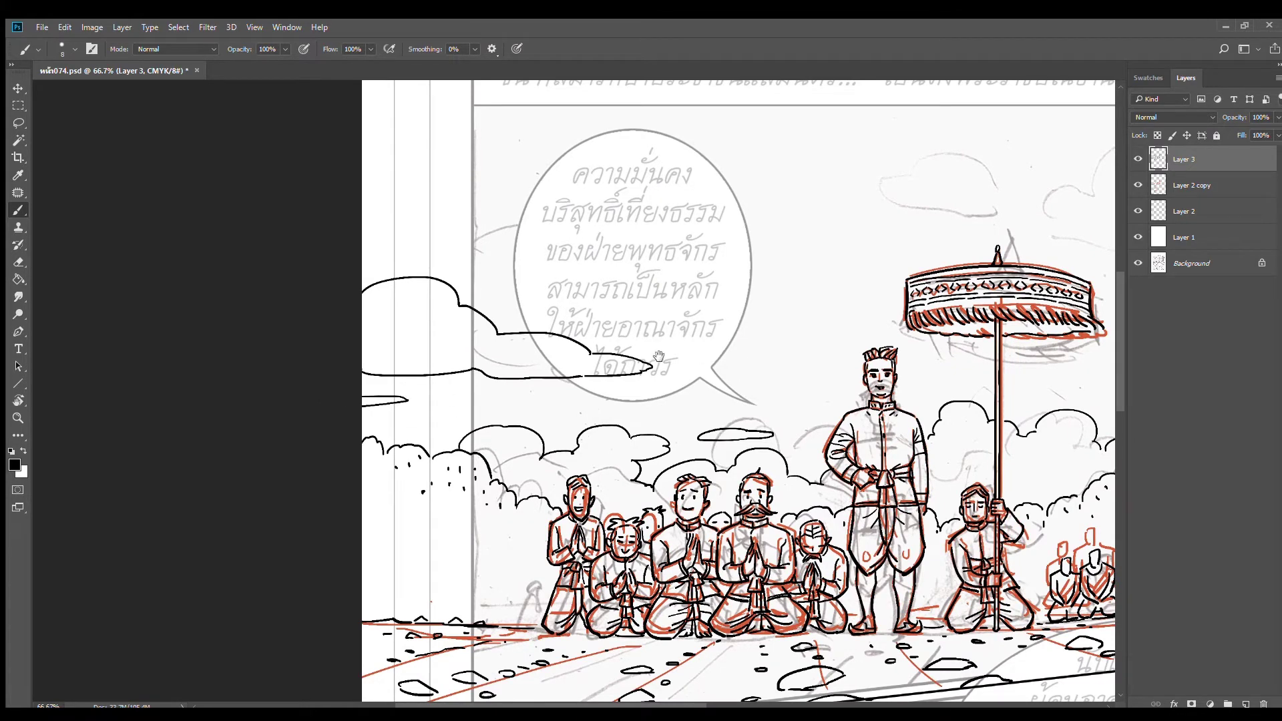
# Ink the rounded clouds above and beside the parasol, continuing behind the building posts to beyond the panel's right border
pyautogui.moveTo(735, 352); pyautogui.dragTo(530, 420)
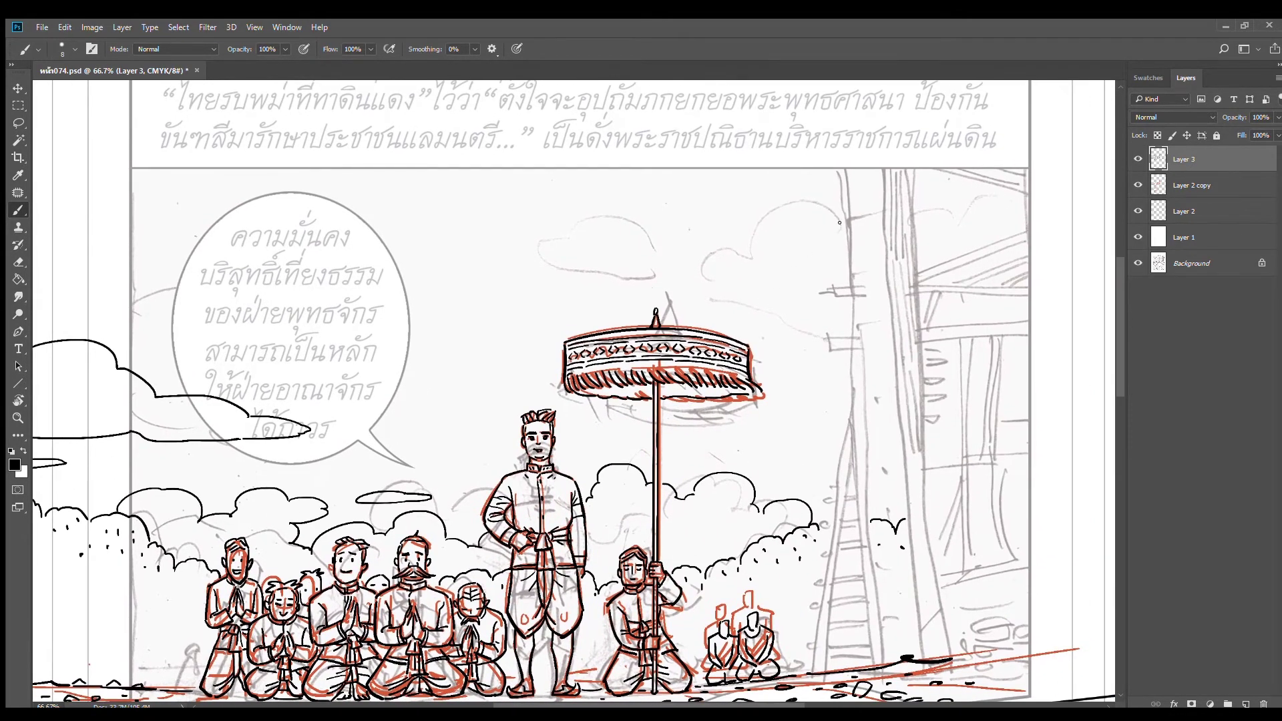
pyautogui.moveTo(1013, 224); pyautogui.dragTo(926, 204)
pyautogui.moveTo(843, 220)
pyautogui.mouseDown()
pyautogui.moveTo(694, 256)
pyautogui.moveTo(747, 284)
pyautogui.moveTo(855, 302)
pyautogui.mouseUp()
pyautogui.moveTo(1006, 208)
pyautogui.mouseDown()
pyautogui.moveTo(1037, 192)
pyautogui.moveTo(1077, 213)
pyautogui.moveTo(1105, 198)
pyautogui.mouseUp()
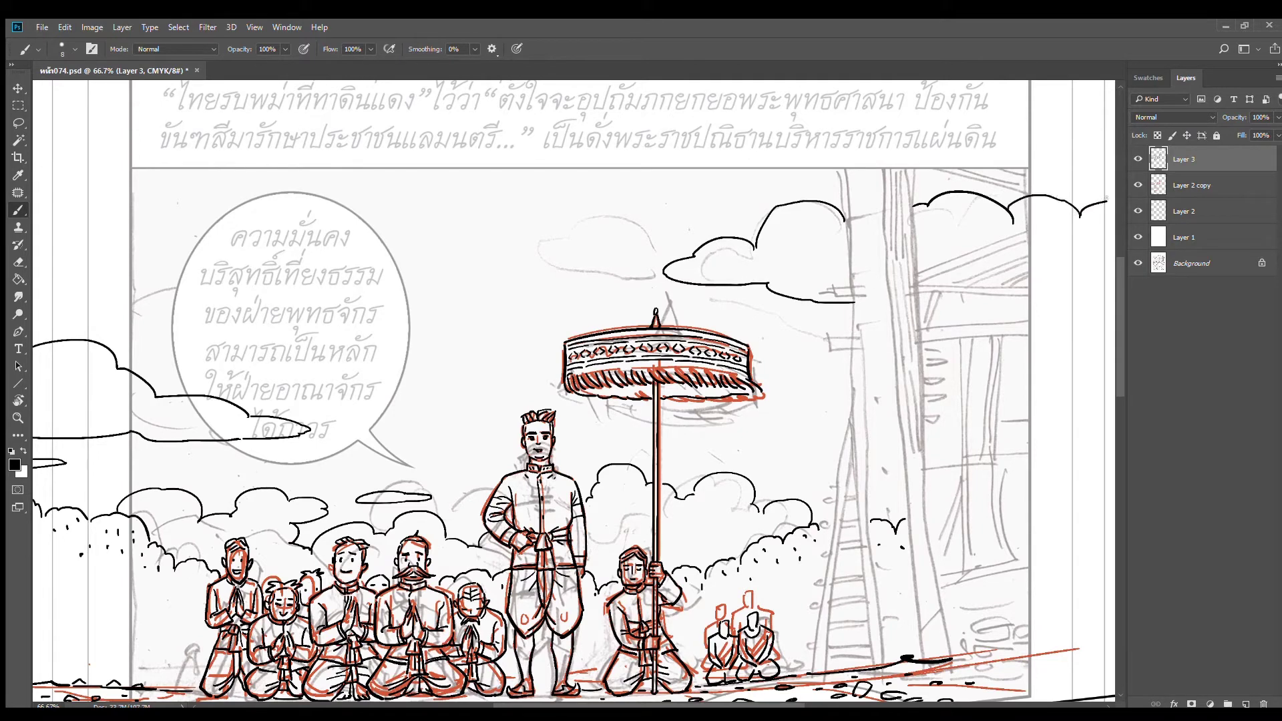
# Ink a long flat-based cloud from the speech balloon to above the parasol, plus two small flat clouds across the balloon
pyautogui.moveTo(629, 271)
pyautogui.mouseDown()
pyautogui.moveTo(548, 266)
pyautogui.moveTo(509, 245)
pyautogui.moveTo(353, 271)
pyautogui.moveTo(634, 279)
pyautogui.mouseUp()
pyautogui.moveTo(416, 318); pyautogui.dragTo(689, 327)
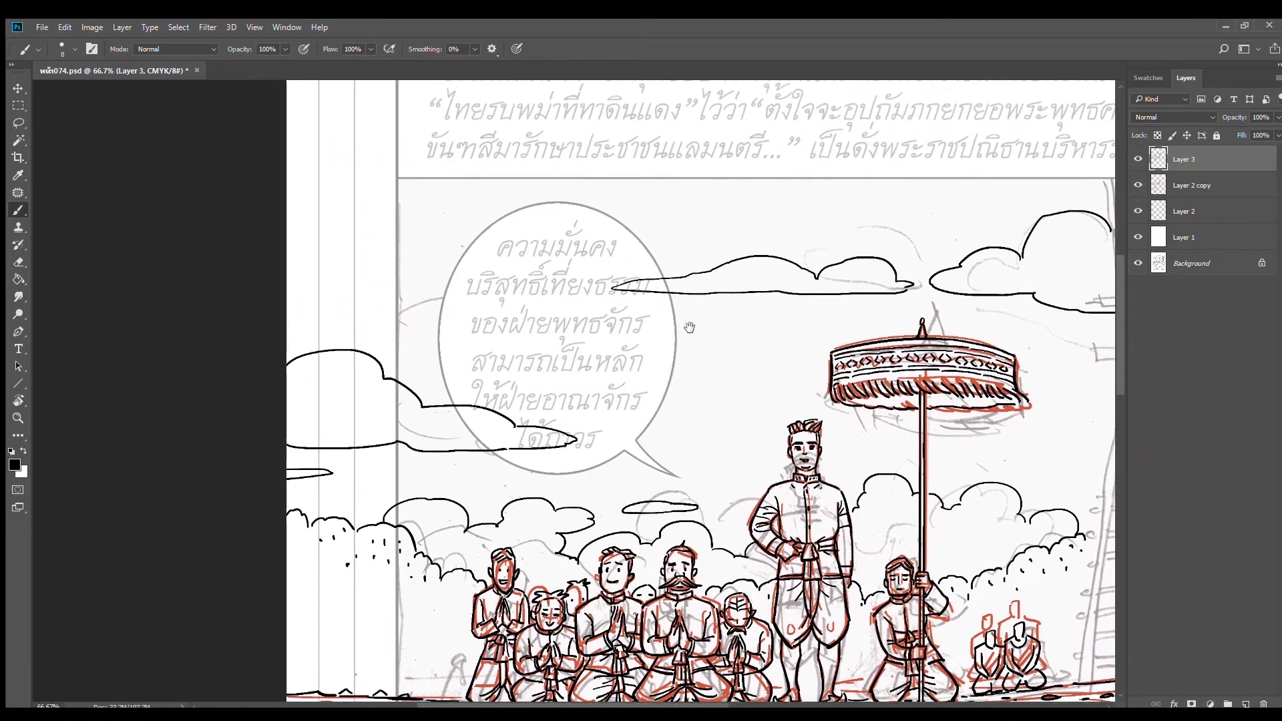
pyautogui.moveTo(513, 269)
pyautogui.mouseDown()
pyautogui.moveTo(409, 268)
pyautogui.moveTo(511, 271)
pyautogui.moveTo(528, 313)
pyautogui.moveTo(564, 316)
pyautogui.mouseUp()
# Ink a thin flat cloud between the speech balloon and the parasol and a low cloud between the parasol and the ladder
pyautogui.scroll(-2, 743, 331)
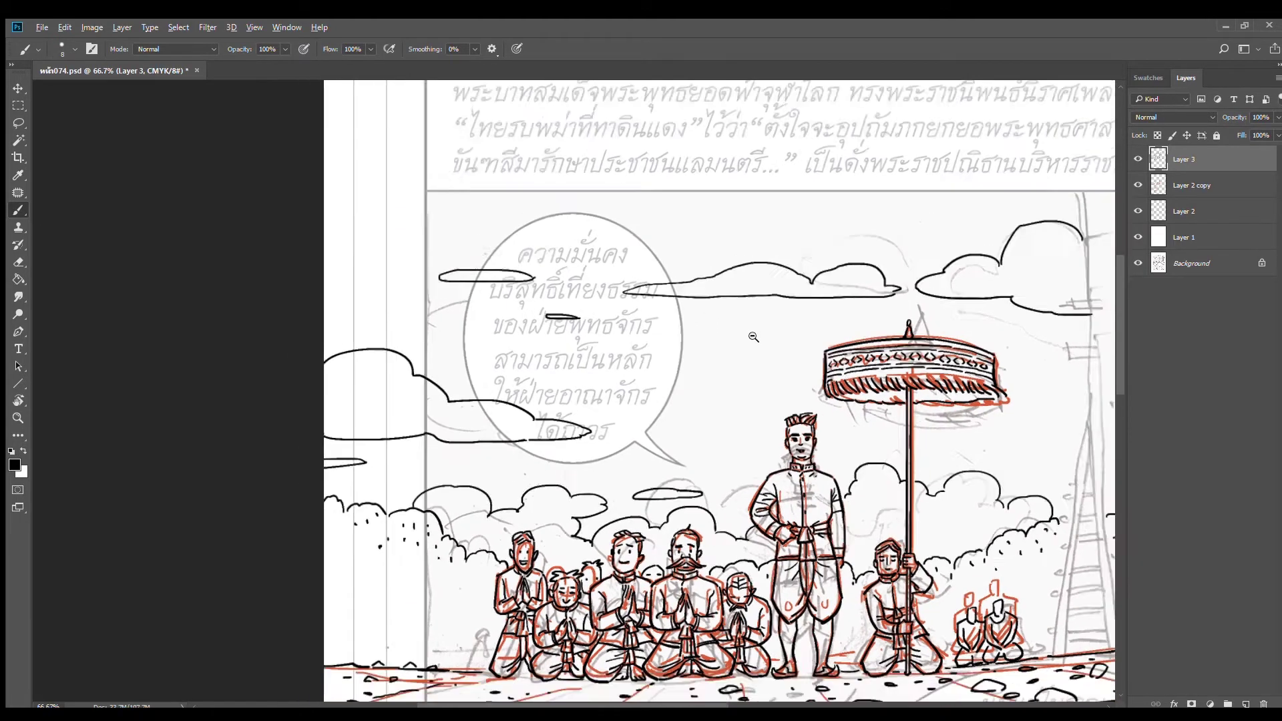
pyautogui.moveTo(743, 331); pyautogui.dragTo(665, 279)
pyautogui.moveTo(671, 341); pyautogui.dragTo(671, 334)
pyautogui.scroll(2, 672, 334)
pyautogui.moveTo(672, 261)
pyautogui.mouseDown()
pyautogui.moveTo(612, 271)
pyautogui.moveTo(701, 270)
pyautogui.mouseUp()
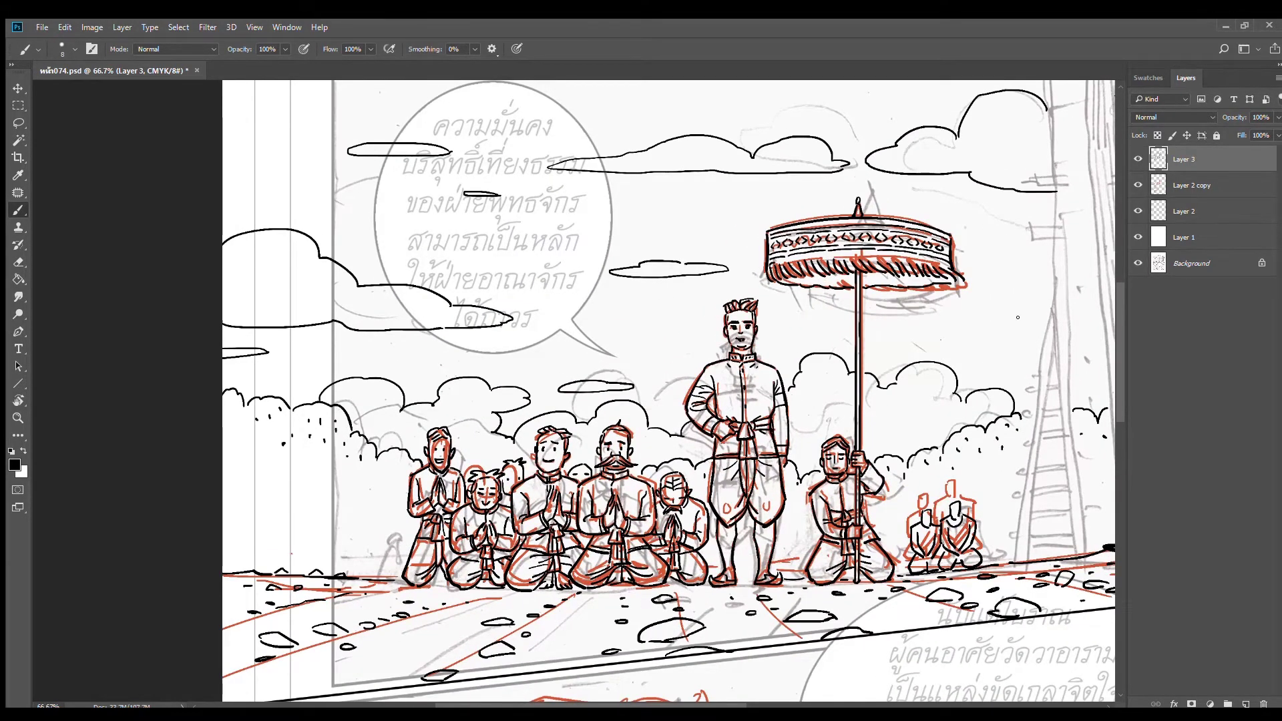
pyautogui.moveTo(1018, 318)
pyautogui.mouseDown()
pyautogui.moveTo(944, 303)
pyautogui.moveTo(877, 317)
pyautogui.moveTo(961, 323)
pyautogui.mouseUp()
pyautogui.scroll(-2, 894, 351)
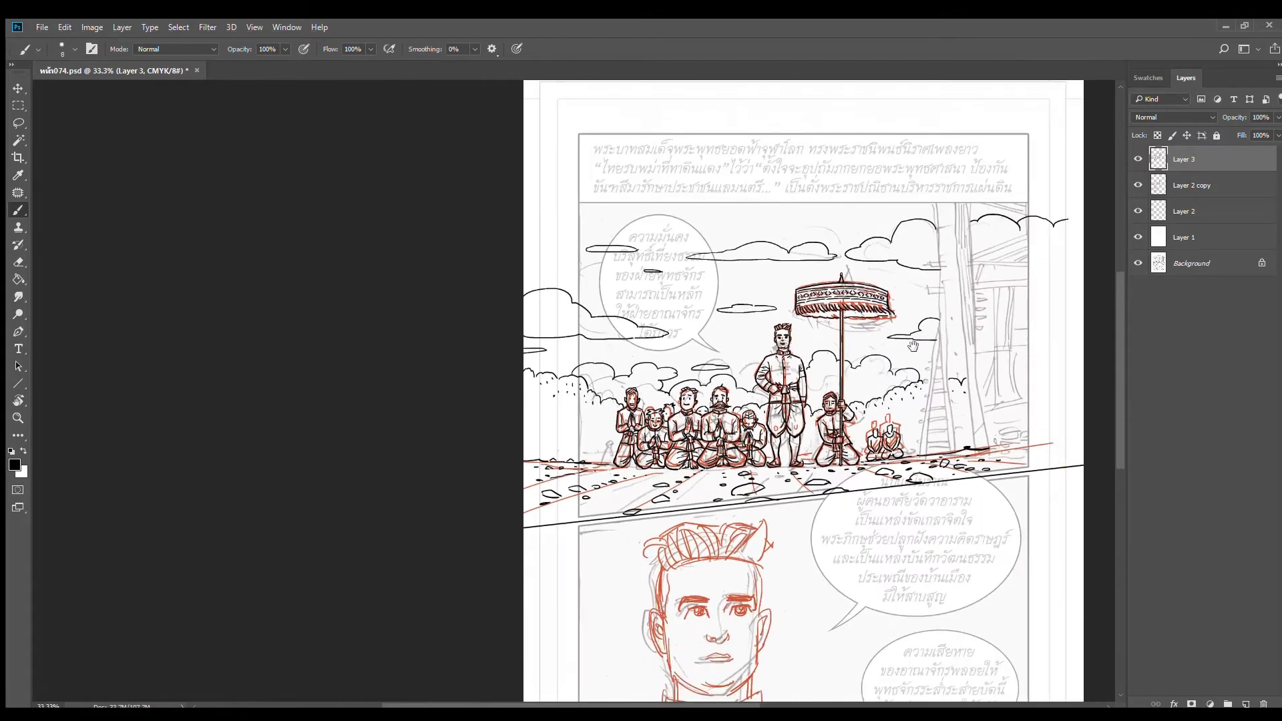
# Examine the red portrait sketch in the lower panel, checking the face up close and as a whole
pyautogui.moveTo(820, 351); pyautogui.dragTo(781, 274)
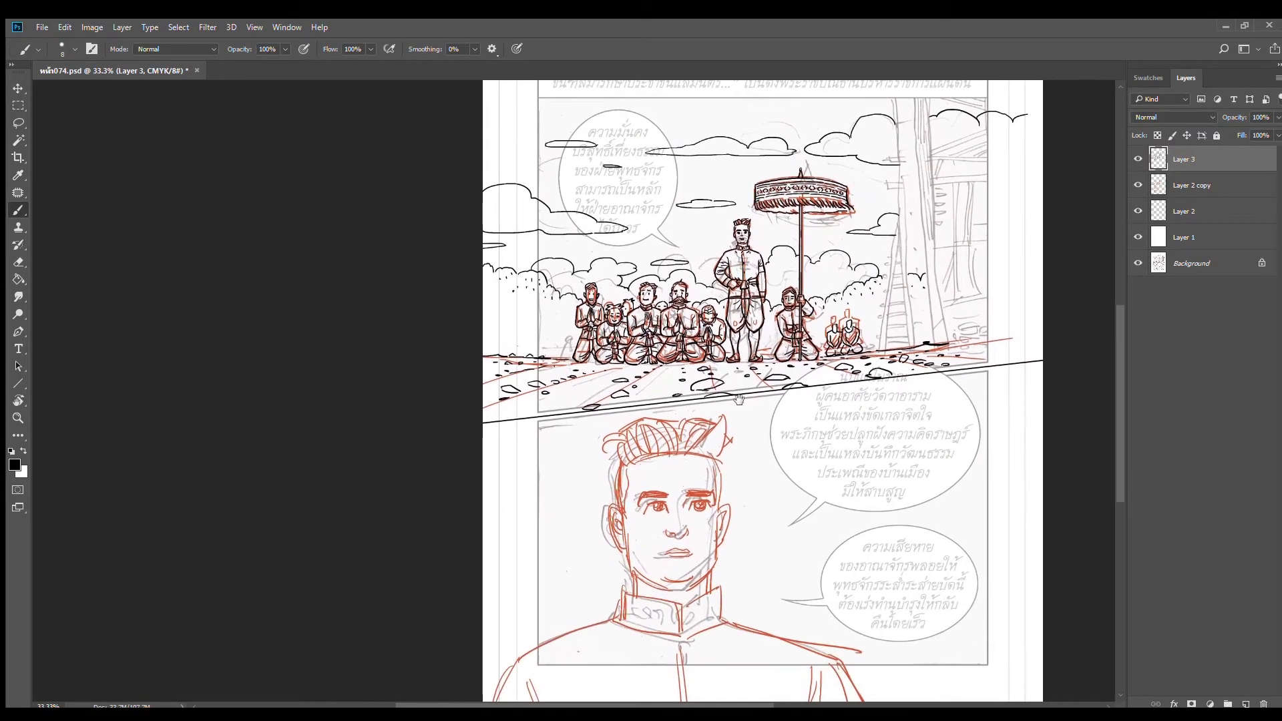
pyautogui.moveTo(739, 400); pyautogui.dragTo(714, 417)
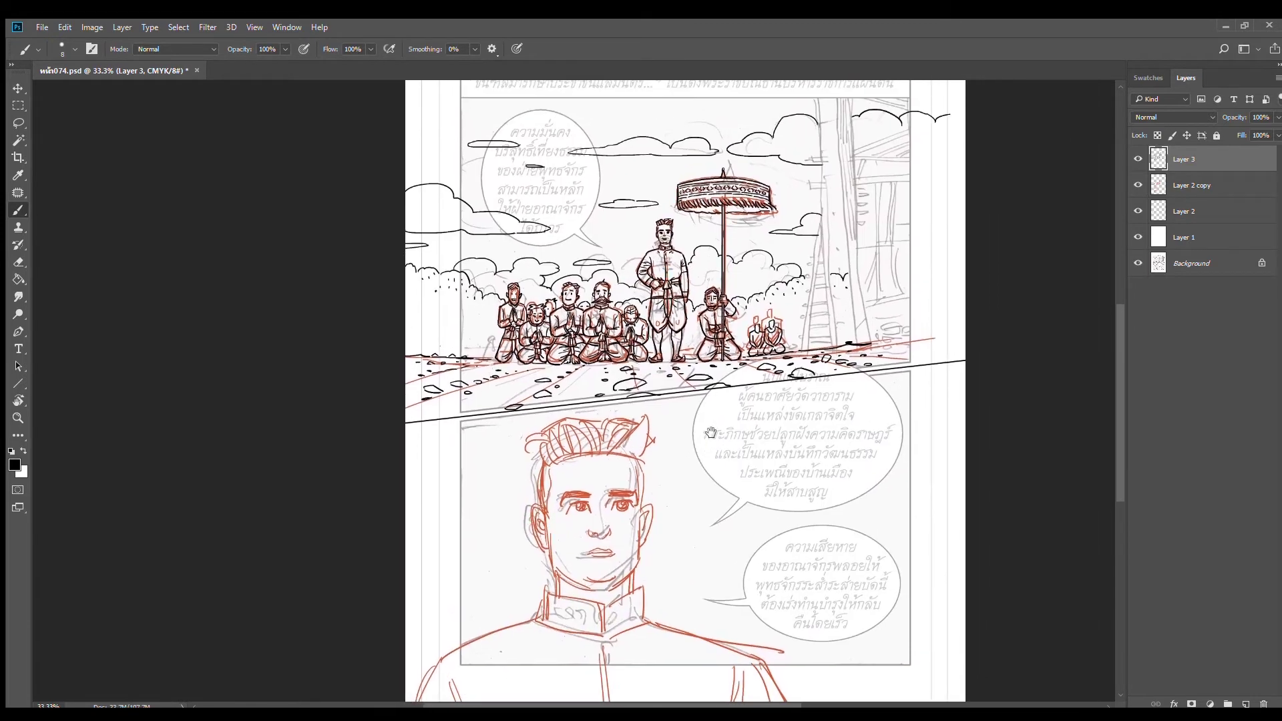
pyautogui.moveTo(746, 336); pyautogui.dragTo(765, 238)
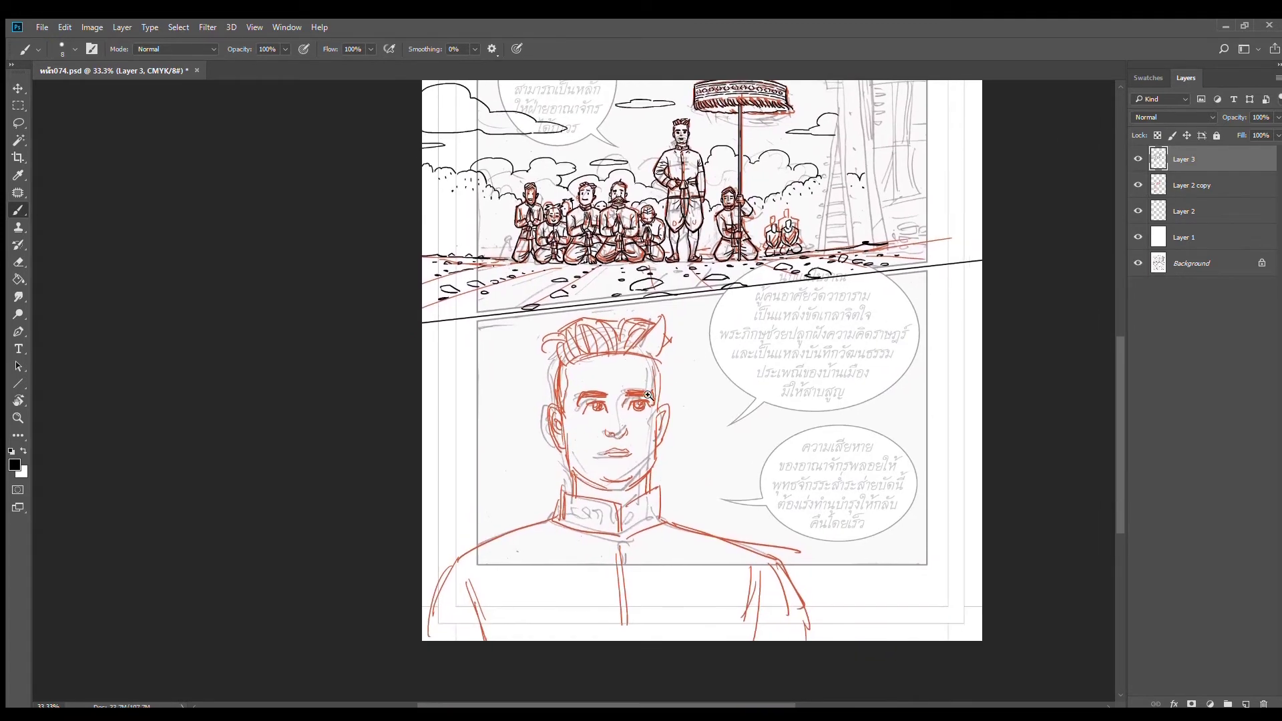
pyautogui.scroll(2, 628, 420)
pyautogui.scroll(1, 628, 420)
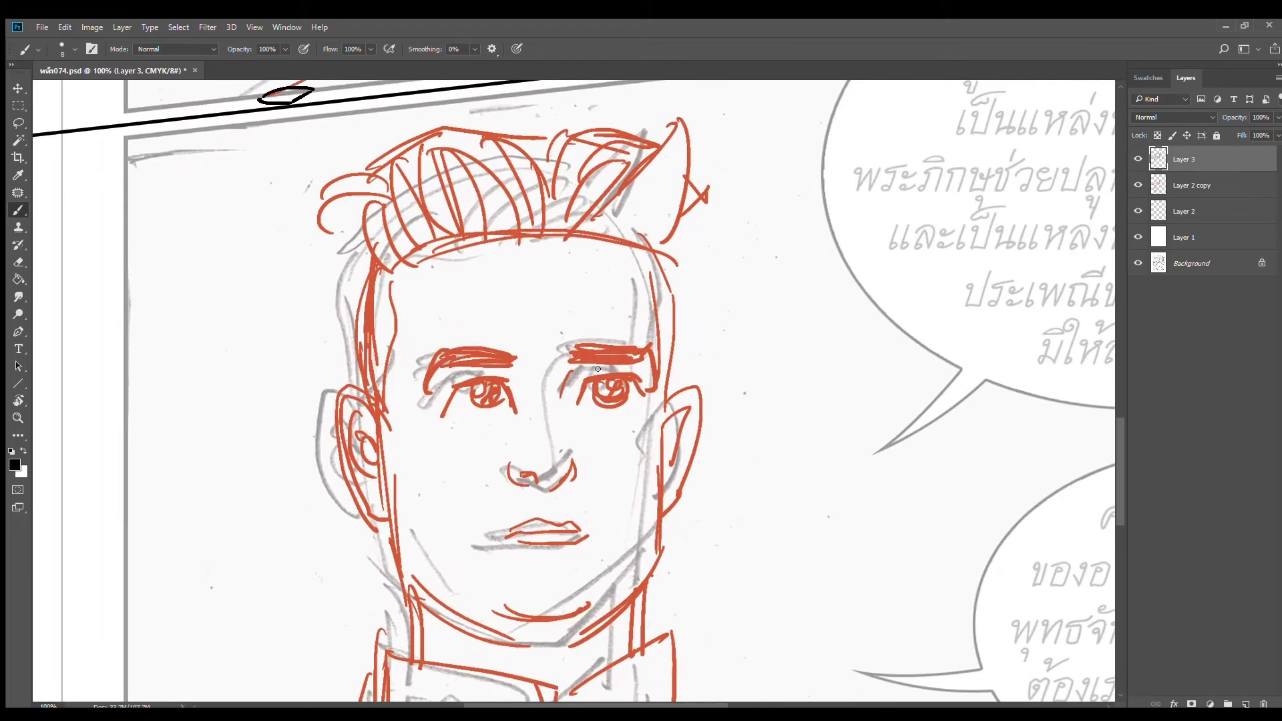
pyautogui.keyDown('ctrl'); pyautogui.click(563, 419); pyautogui.keyUp('ctrl')
pyautogui.moveTo(633, 412); pyautogui.dragTo(642, 386)
pyautogui.keyDown('alt'); pyautogui.click(701, 408); pyautogui.keyUp('alt')
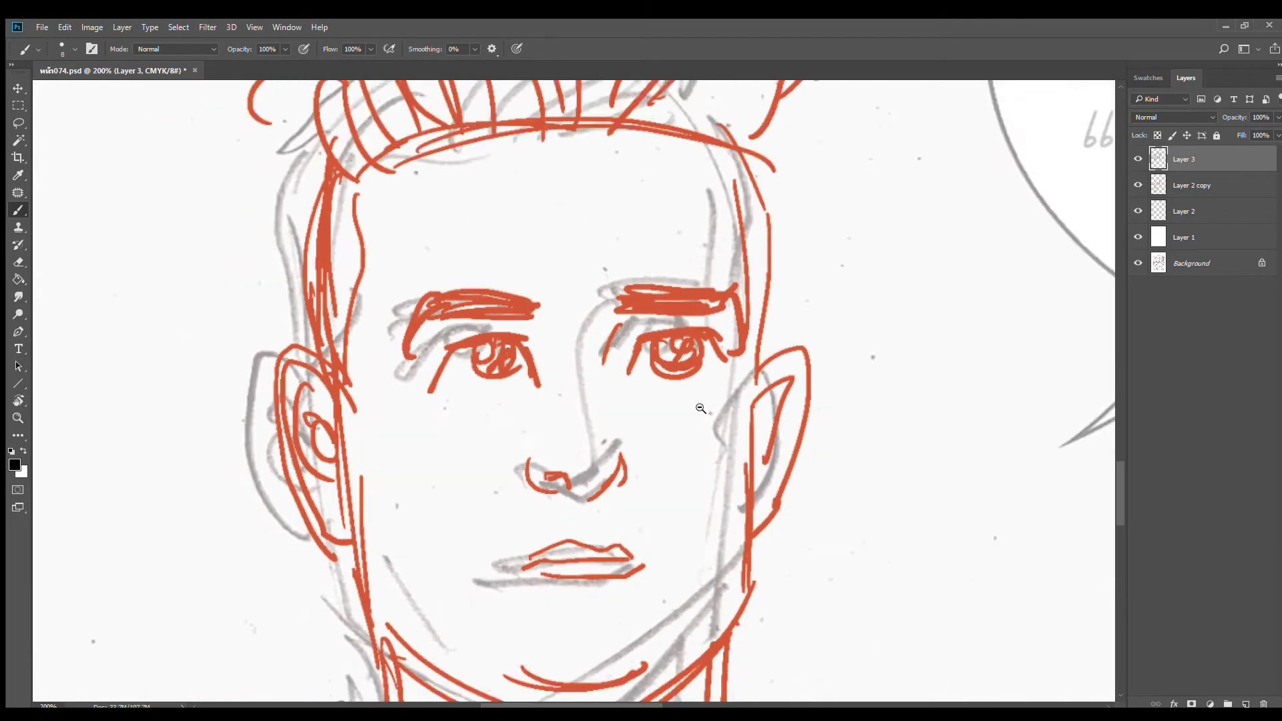
pyautogui.keyDown('alt'); pyautogui.click(701, 407); pyautogui.keyUp('alt')
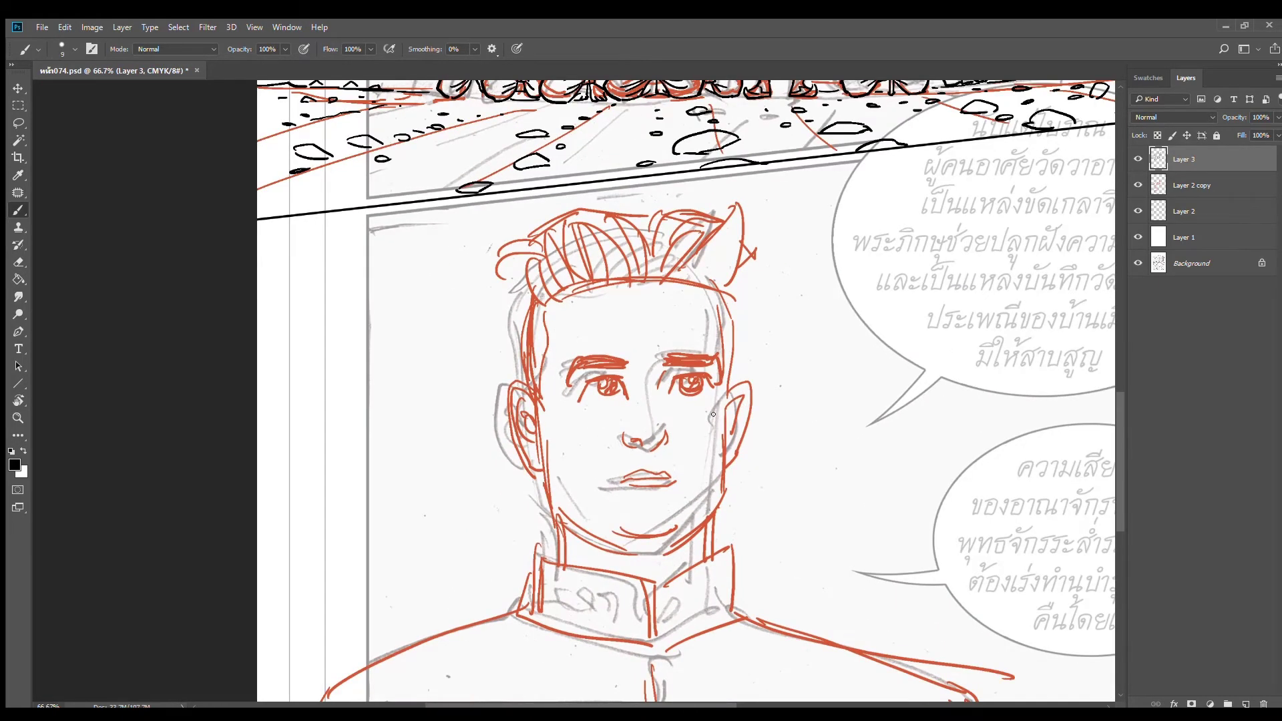
pyautogui.scroll(1, 738, 435)
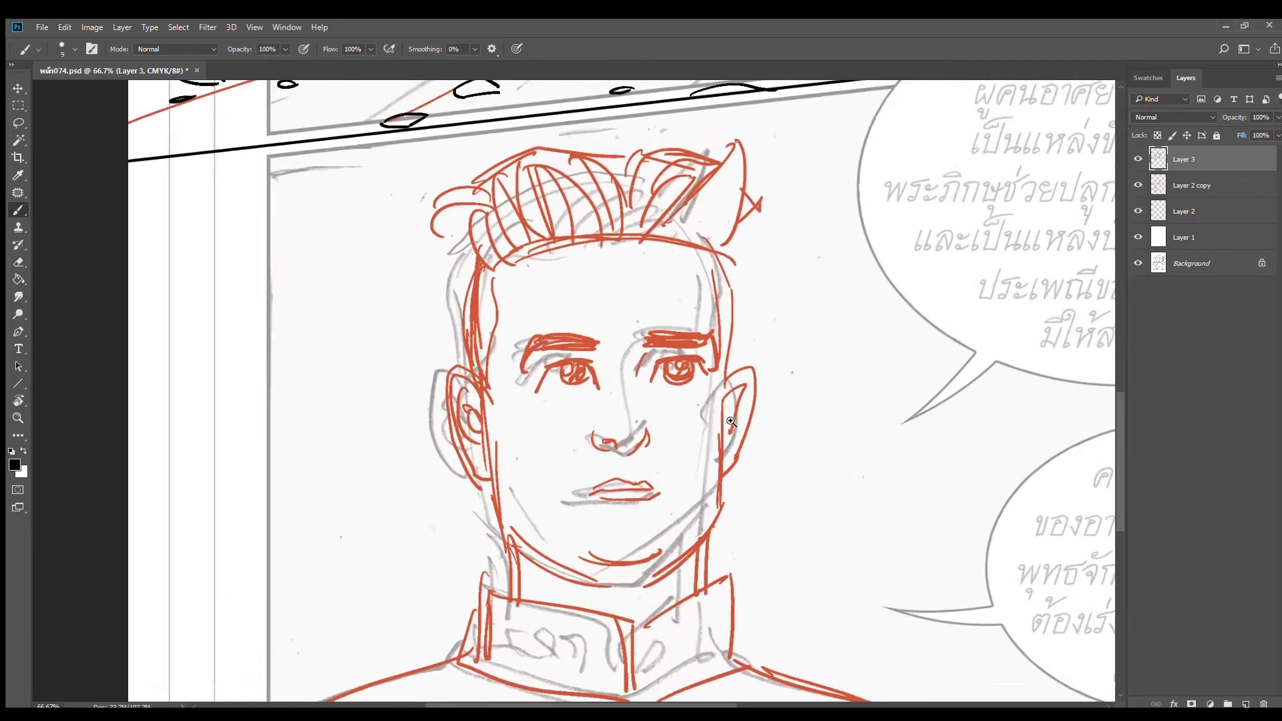
pyautogui.moveTo(724, 374); pyautogui.dragTo(712, 527)
pyautogui.hotkey('ctrl', 'z')
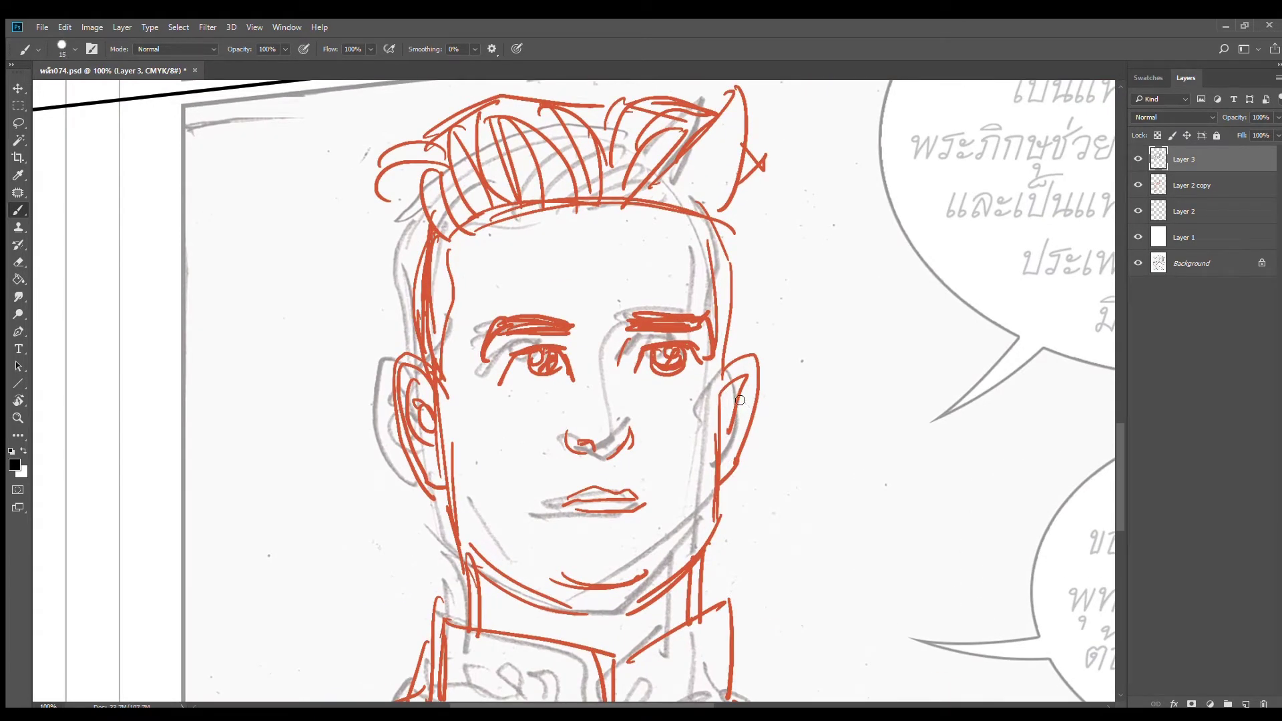
pyautogui.moveTo(724, 379); pyautogui.dragTo(705, 542)
pyautogui.hotkey('ctrl', 'z')
pyautogui.moveTo(722, 378); pyautogui.dragTo(701, 549)
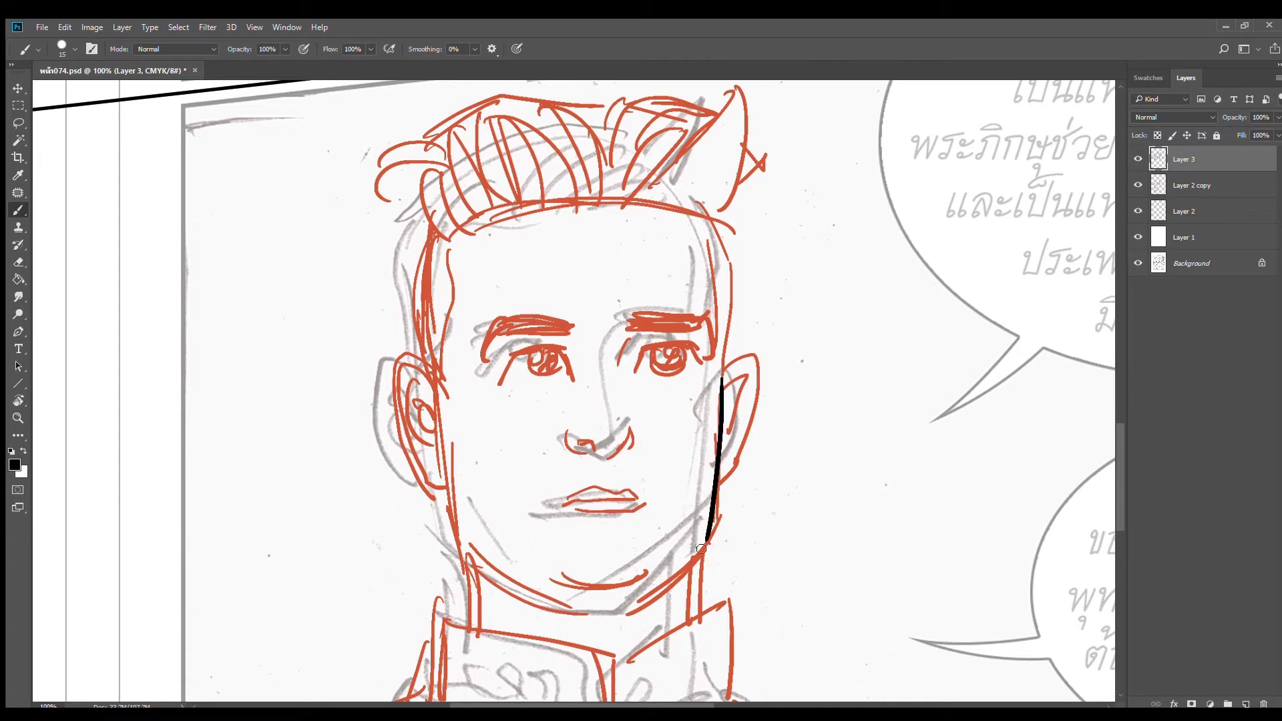
pyautogui.hotkey('ctrl', 'z')
# Ink the portrait's right-hand eyebrow with dense black hair strokes, a solid upper edge and a curved tail beside the eye
pyautogui.scroll(1, 585, 354)
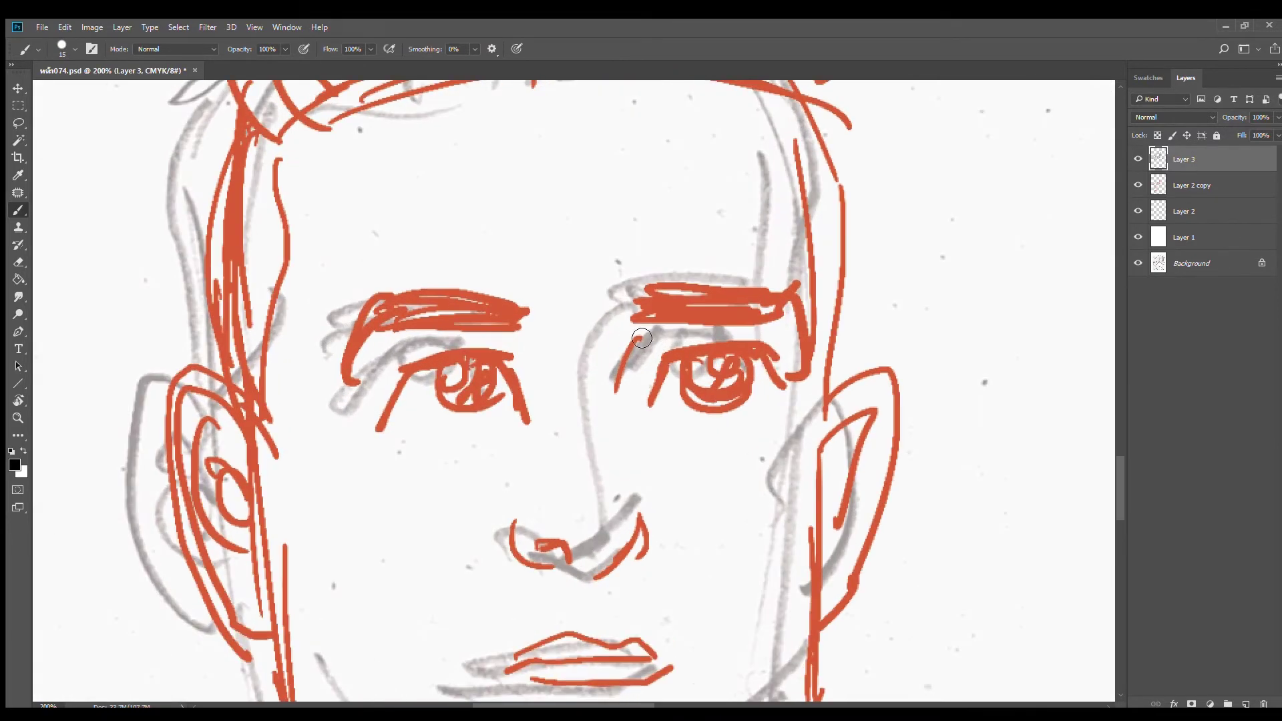
pyautogui.moveTo(627, 326)
pyautogui.mouseDown()
pyautogui.moveTo(644, 291)
pyautogui.moveTo(678, 287)
pyautogui.mouseUp()
pyautogui.moveTo(654, 324)
pyautogui.mouseDown()
pyautogui.moveTo(688, 296)
pyautogui.moveTo(737, 284)
pyautogui.mouseUp()
pyautogui.moveTo(708, 326)
pyautogui.mouseDown()
pyautogui.moveTo(750, 296)
pyautogui.moveTo(733, 327)
pyautogui.moveTo(766, 287)
pyautogui.mouseUp()
pyautogui.moveTo(742, 335); pyautogui.dragTo(795, 283)
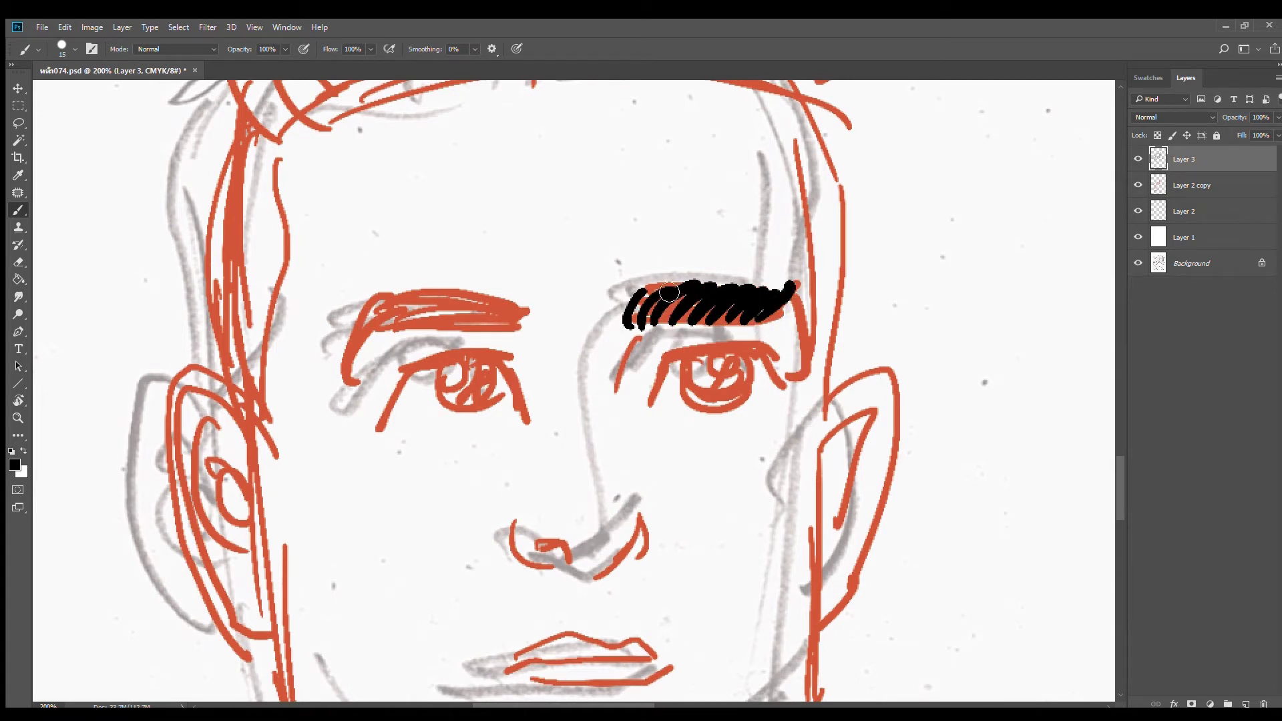
pyautogui.moveTo(648, 304)
pyautogui.mouseDown()
pyautogui.moveTo(685, 286)
pyautogui.moveTo(801, 279)
pyautogui.moveTo(809, 371)
pyautogui.mouseUp()
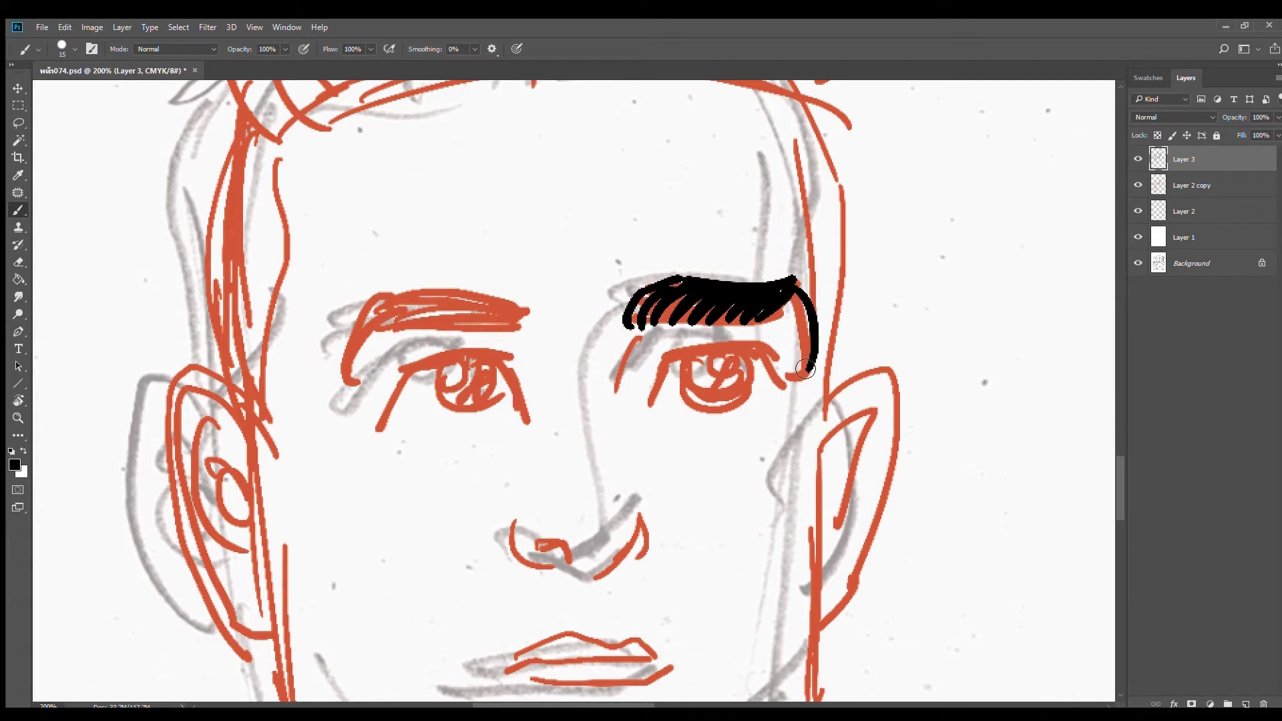
pyautogui.moveTo(786, 317)
pyautogui.mouseDown()
pyautogui.moveTo(804, 302)
pyautogui.moveTo(810, 314)
pyautogui.moveTo(800, 294)
pyautogui.mouseUp()
# Ink the portrait's left-hand eyebrow with matching hair strokes, a solid upper edge and a tapering outer end
pyautogui.moveTo(512, 295); pyautogui.dragTo(524, 334)
pyautogui.moveTo(375, 294)
pyautogui.mouseDown()
pyautogui.moveTo(401, 323)
pyautogui.moveTo(508, 329)
pyautogui.moveTo(415, 279)
pyautogui.moveTo(516, 296)
pyautogui.mouseUp()
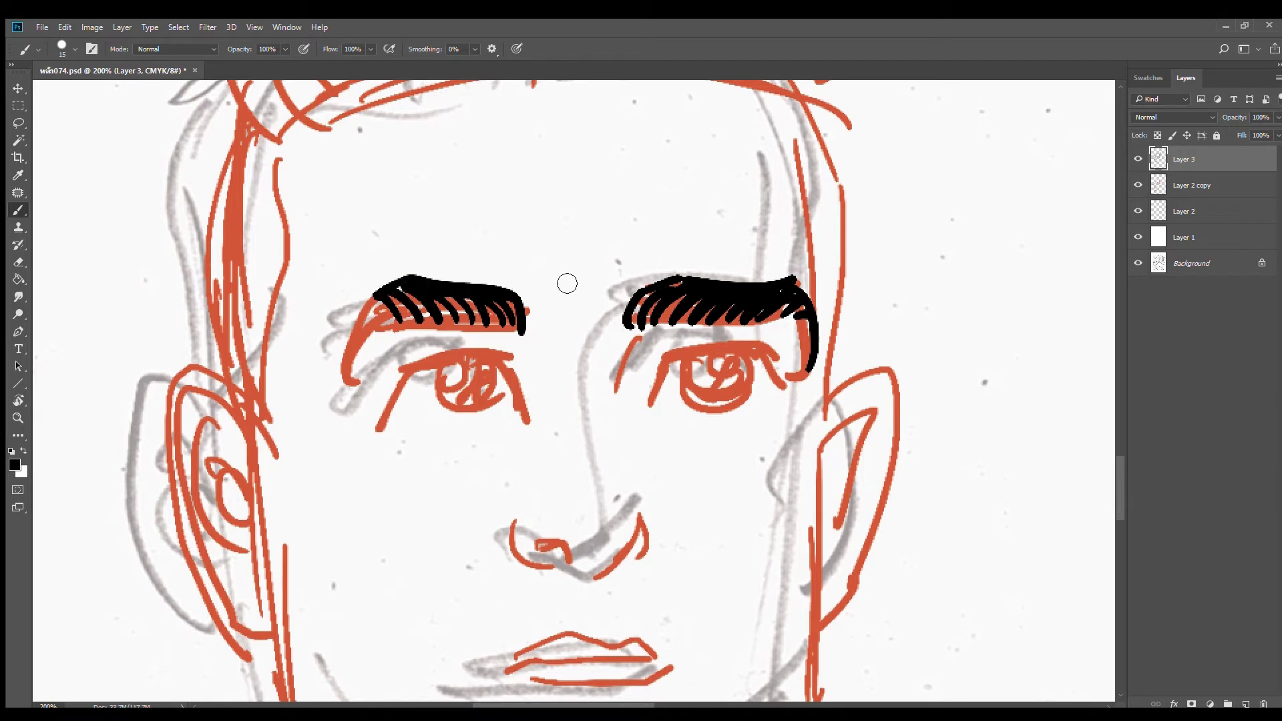
pyautogui.moveTo(381, 294)
pyautogui.mouseDown()
pyautogui.moveTo(337, 361)
pyautogui.moveTo(394, 300)
pyautogui.mouseUp()
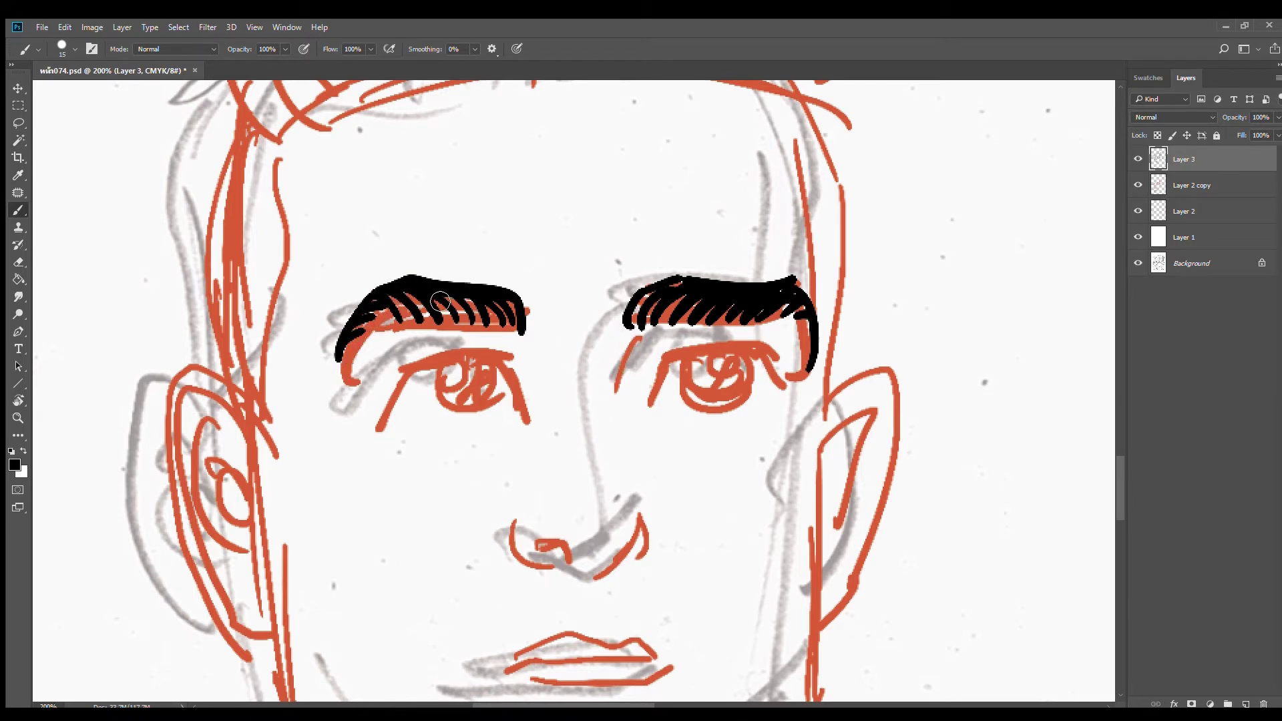
pyautogui.moveTo(529, 306); pyautogui.dragTo(532, 336)
# With the brush size reduced to 10, ink the creases beside the nose bridge and the right-hand eye's lids, iris and pupil
pyautogui.press('[')
pyautogui.moveTo(635, 339); pyautogui.dragTo(617, 386)
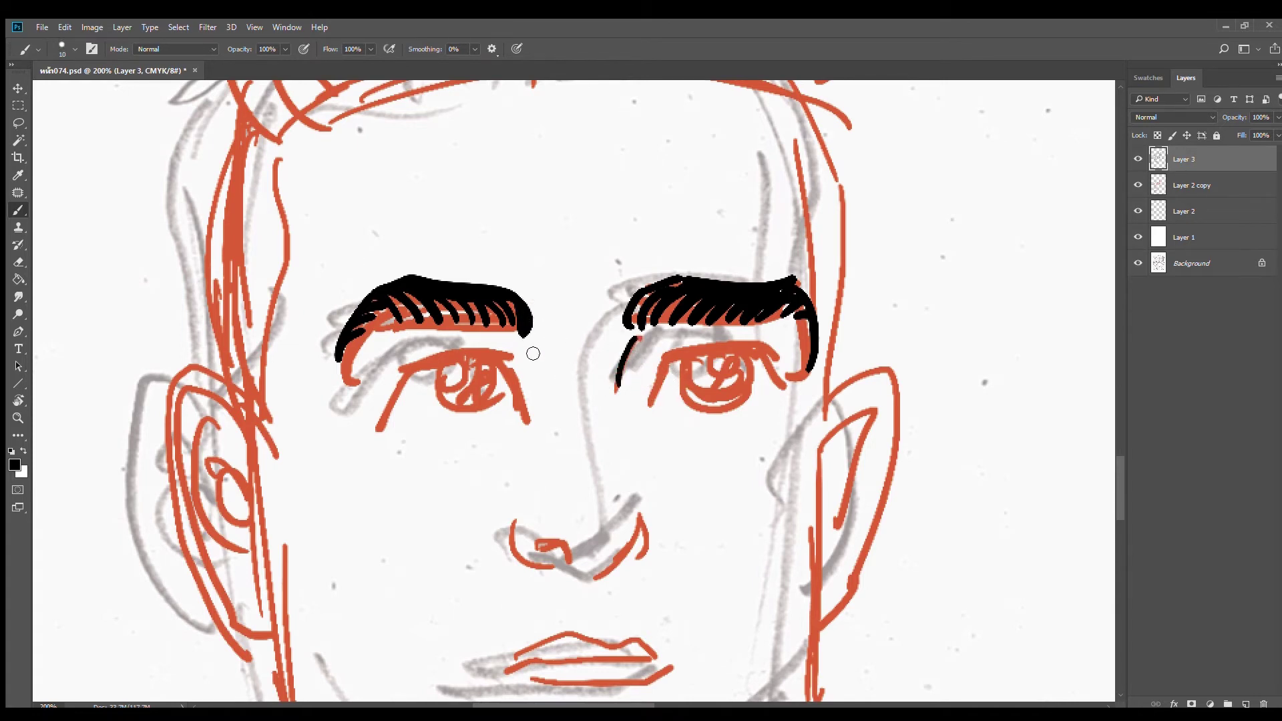
pyautogui.moveTo(530, 345); pyautogui.dragTo(547, 384)
pyautogui.moveTo(653, 400)
pyautogui.mouseDown()
pyautogui.moveTo(709, 350)
pyautogui.moveTo(762, 352)
pyautogui.mouseUp()
pyautogui.moveTo(679, 357)
pyautogui.mouseDown()
pyautogui.moveTo(766, 344)
pyautogui.moveTo(787, 362)
pyautogui.moveTo(785, 394)
pyautogui.mouseUp()
pyautogui.moveTo(685, 366); pyautogui.dragTo(725, 409)
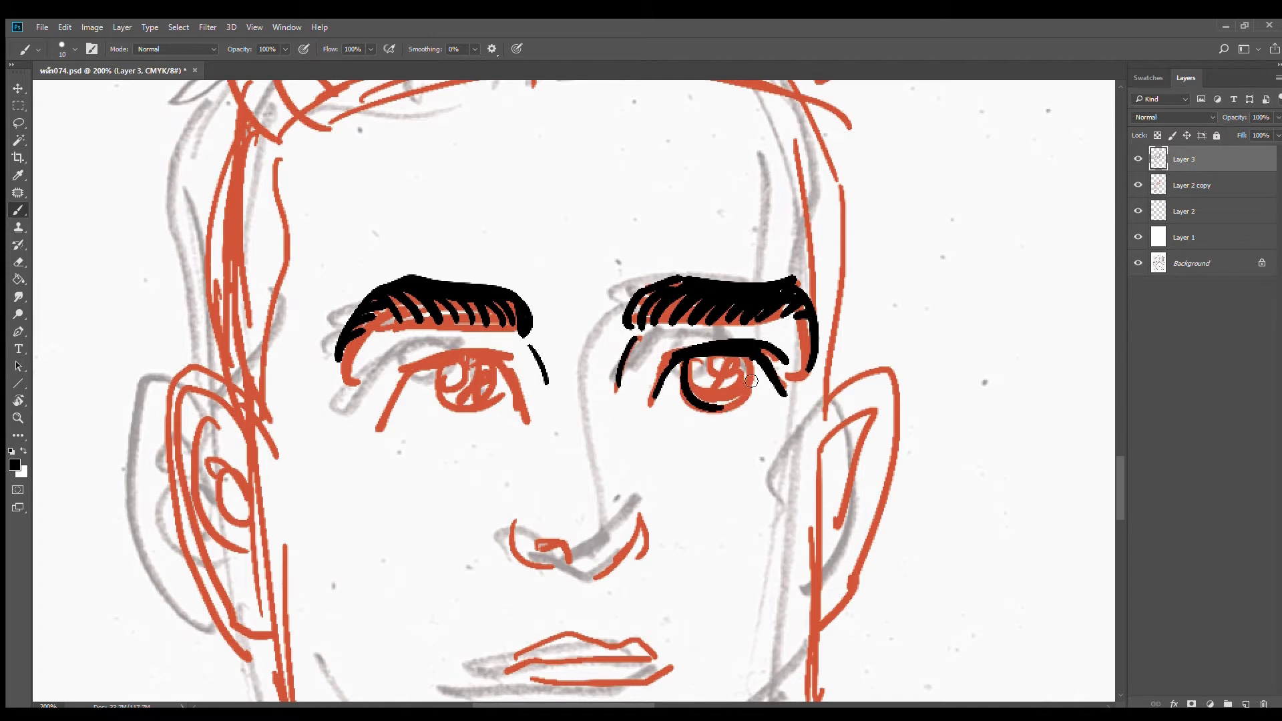
pyautogui.moveTo(751, 362)
pyautogui.mouseDown()
pyautogui.moveTo(721, 411)
pyautogui.moveTo(686, 374)
pyautogui.moveTo(745, 363)
pyautogui.mouseUp()
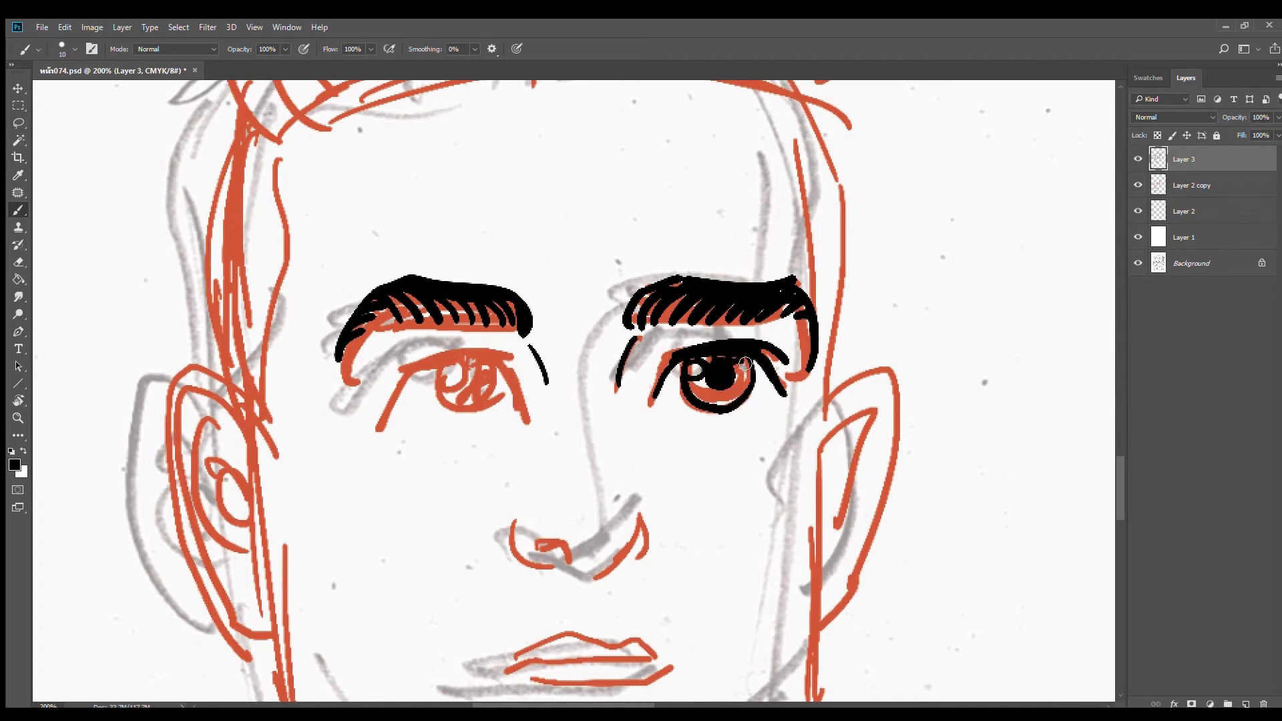
# Ink the left-hand eye's lids, iris outline, pupil and radiating iris lines, and touch up the inner corner of the right-hand eye
pyautogui.moveTo(409, 364); pyautogui.dragTo(507, 358)
pyautogui.moveTo(385, 367)
pyautogui.mouseDown()
pyautogui.moveTo(510, 359)
pyautogui.moveTo(372, 405)
pyautogui.mouseUp()
pyautogui.moveTo(505, 366); pyautogui.dragTo(527, 403)
pyautogui.moveTo(436, 365); pyautogui.dragTo(489, 409)
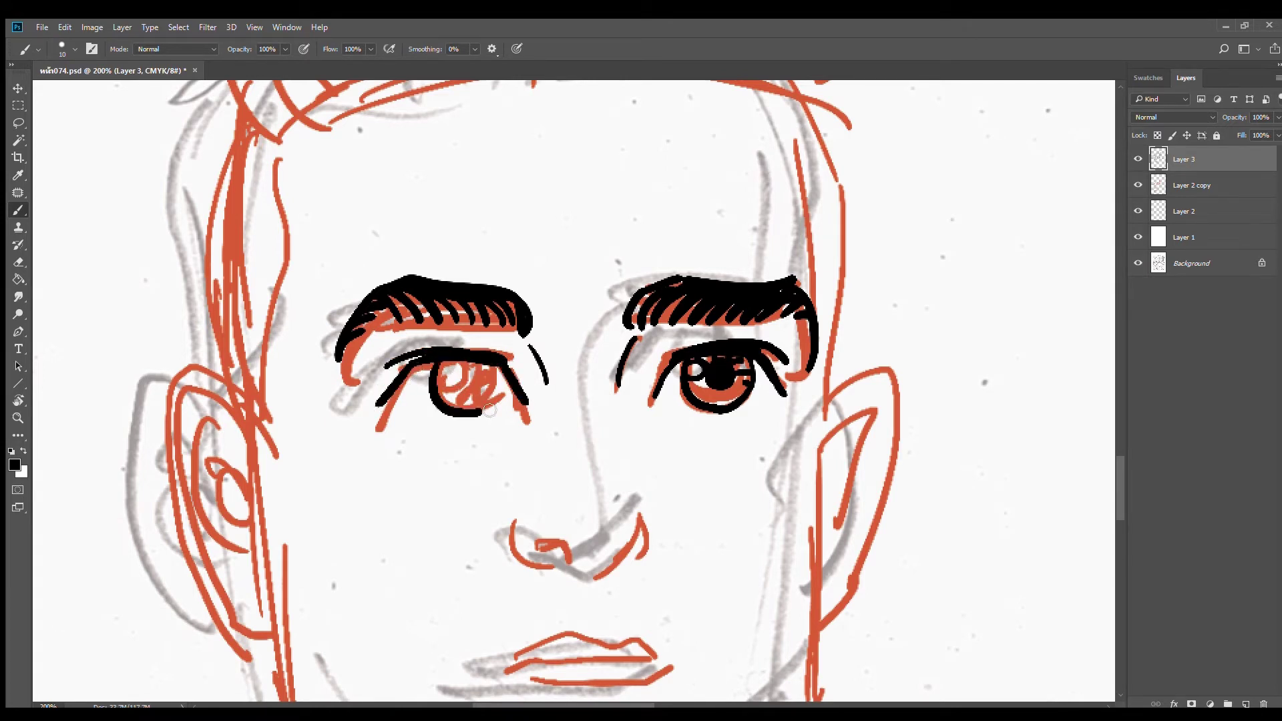
pyautogui.moveTo(498, 366); pyautogui.dragTo(486, 407)
pyautogui.moveTo(458, 364)
pyautogui.mouseDown()
pyautogui.moveTo(441, 379)
pyautogui.moveTo(479, 377)
pyautogui.mouseUp()
pyautogui.moveTo(481, 373)
pyautogui.mouseDown()
pyautogui.moveTo(497, 372)
pyautogui.moveTo(486, 398)
pyautogui.moveTo(461, 404)
pyautogui.moveTo(422, 359)
pyautogui.mouseUp()
pyautogui.moveTo(503, 366); pyautogui.dragTo(533, 379)
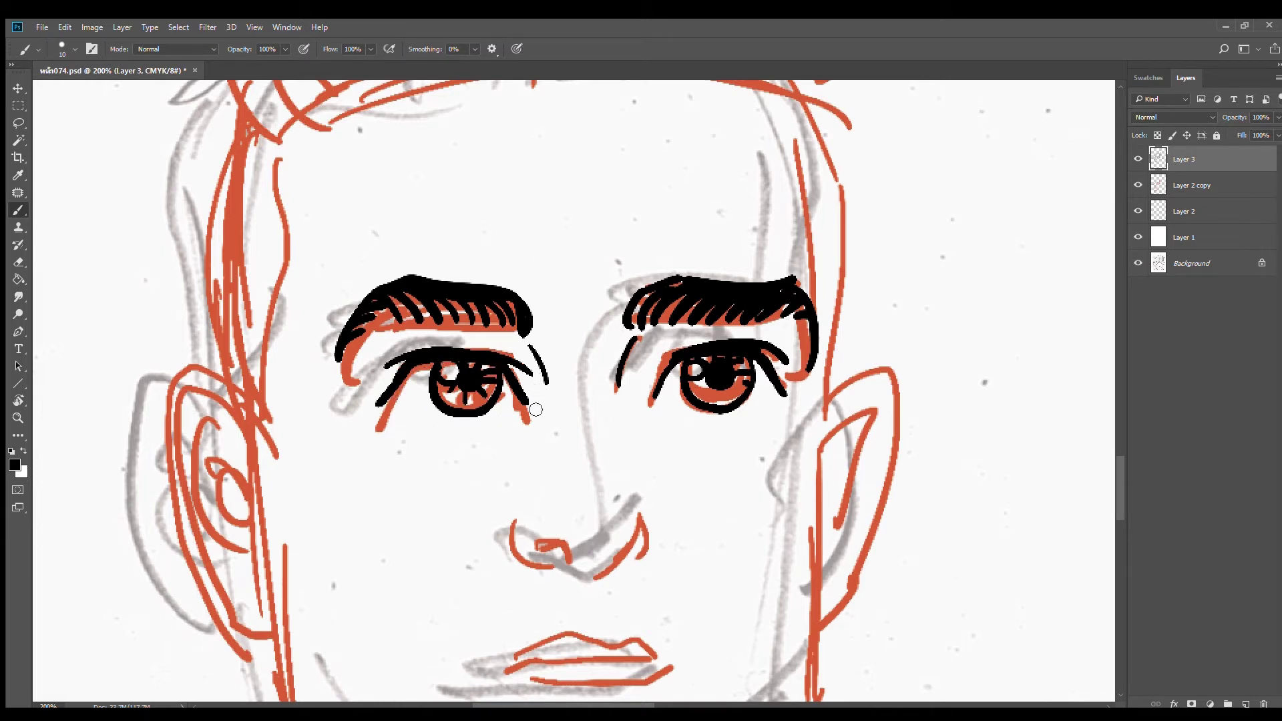
pyautogui.moveTo(651, 371); pyautogui.dragTo(672, 357)
# Ink the portrait's nostril wings and nose underside, and lengthen the crease on the right of the nose bridge
pyautogui.moveTo(607, 454); pyautogui.dragTo(649, 324)
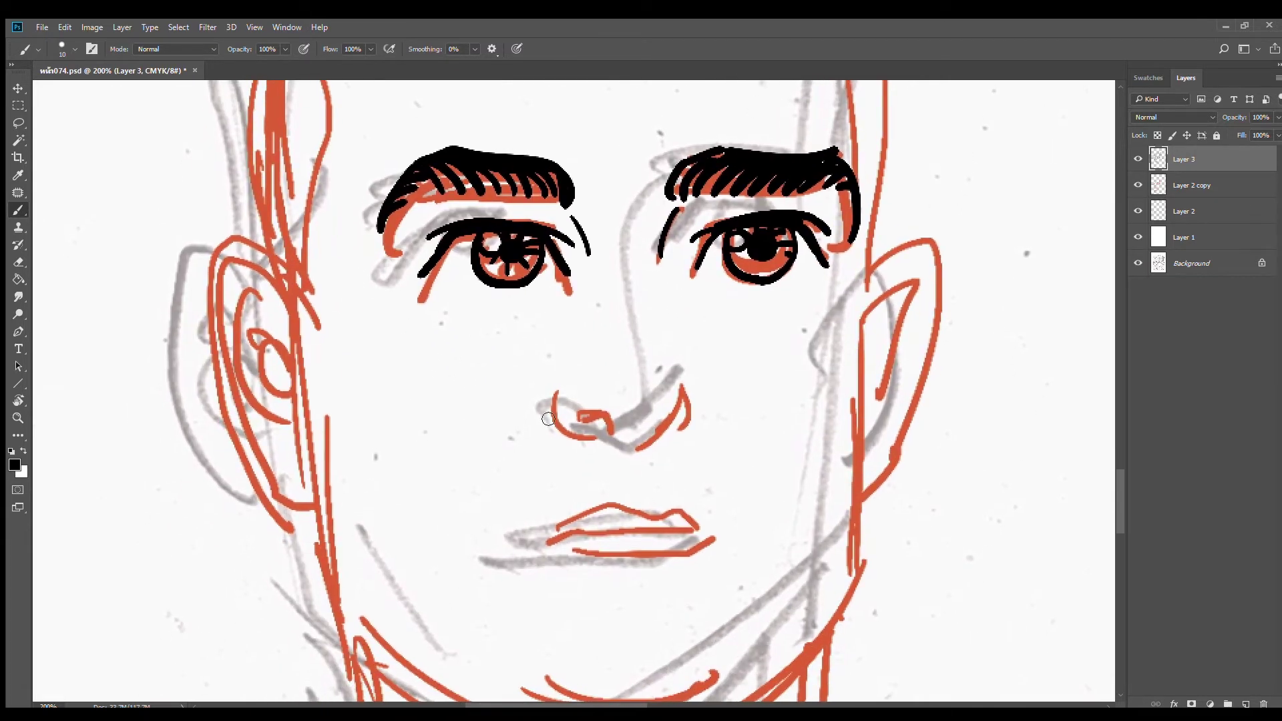
pyautogui.moveTo(555, 382)
pyautogui.mouseDown()
pyautogui.moveTo(566, 449)
pyautogui.moveTo(621, 447)
pyautogui.moveTo(597, 430)
pyautogui.mouseUp()
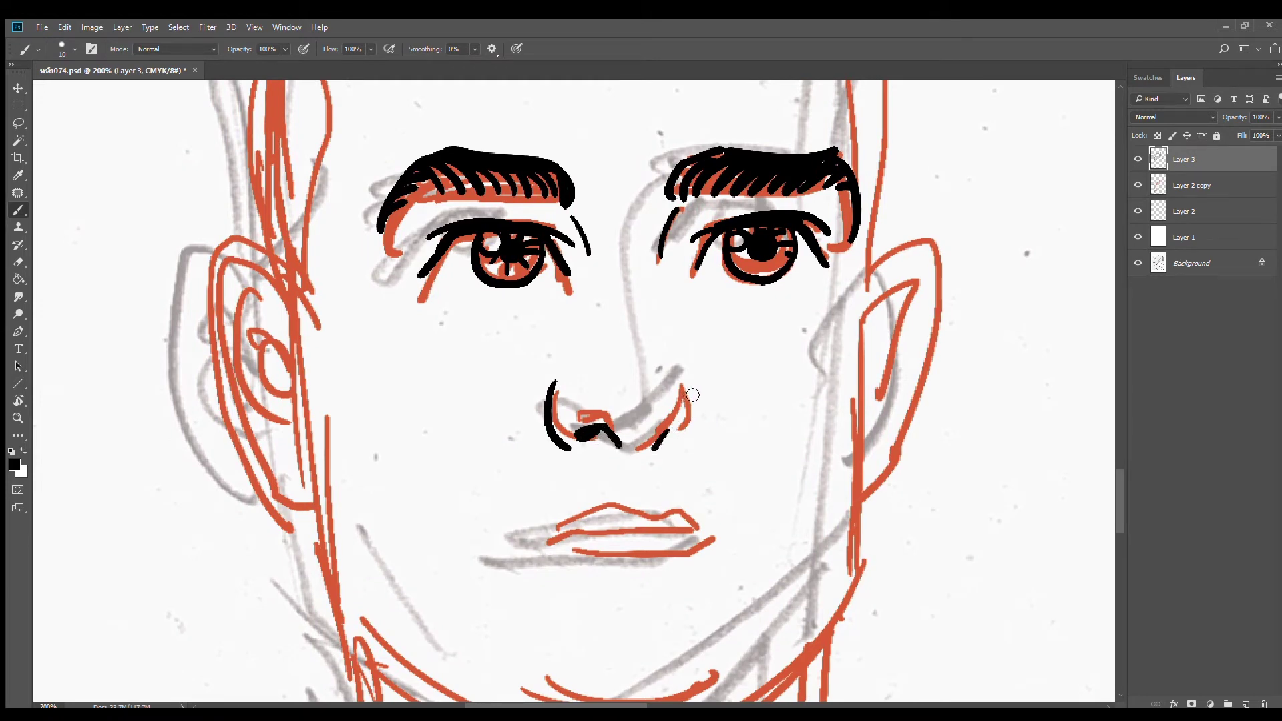
pyautogui.moveTo(682, 376)
pyautogui.mouseDown()
pyautogui.moveTo(692, 410)
pyautogui.moveTo(673, 445)
pyautogui.mouseUp()
pyautogui.moveTo(660, 259); pyautogui.dragTo(661, 286)
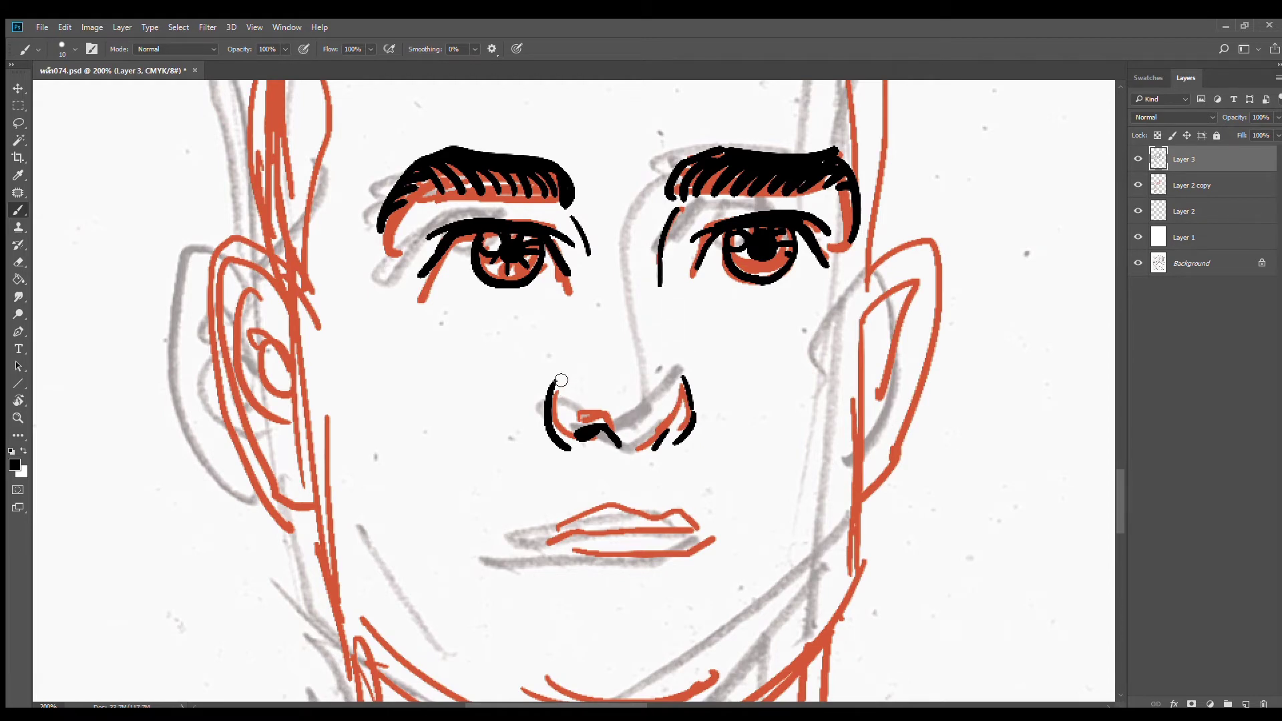
pyautogui.moveTo(563, 373); pyautogui.dragTo(552, 400)
# Ink the portrait's upper lip contour, the mouth opening and the line beneath the lower lip
pyautogui.moveTo(640, 507)
pyautogui.mouseDown()
pyautogui.moveTo(697, 360)
pyautogui.moveTo(720, 361)
pyautogui.moveTo(604, 389)
pyautogui.moveTo(752, 377)
pyautogui.moveTo(773, 399)
pyautogui.mouseUp()
pyautogui.moveTo(642, 391); pyautogui.dragTo(695, 401)
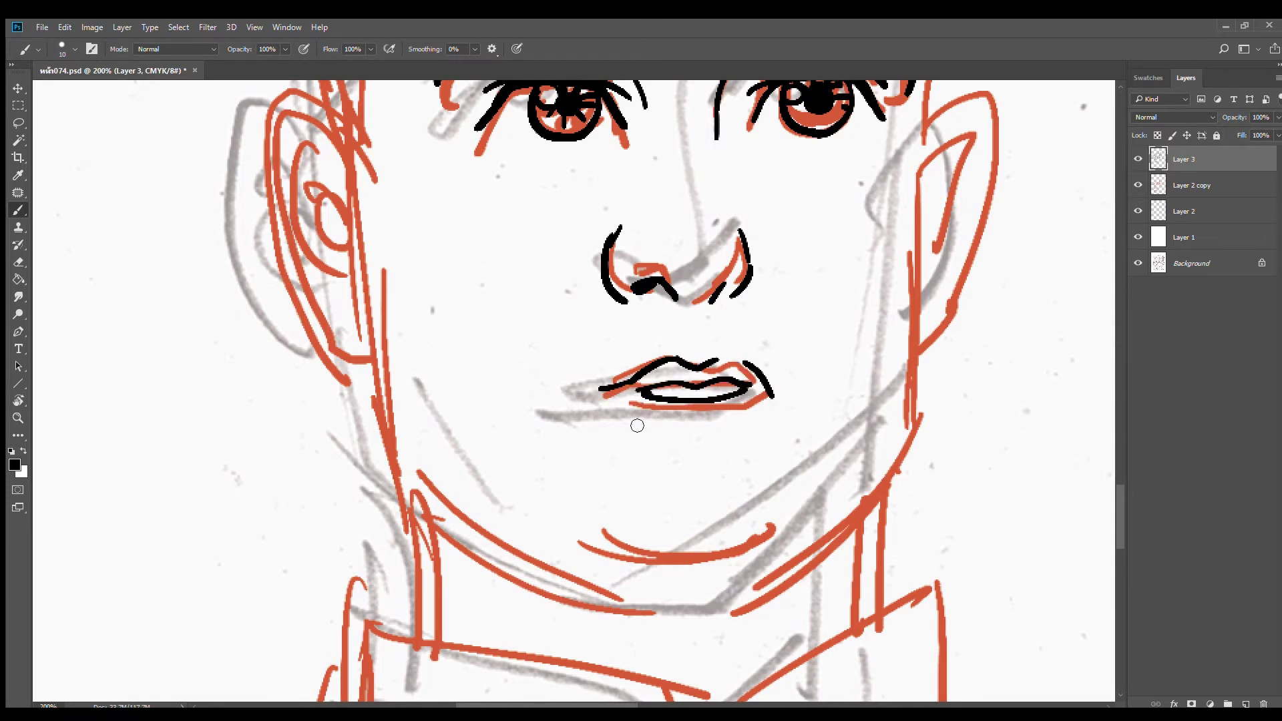
pyautogui.moveTo(613, 416)
pyautogui.mouseDown()
pyautogui.moveTo(739, 437)
pyautogui.moveTo(640, 430)
pyautogui.mouseUp()
# Review the inked eyebrows, eyes, nose and mouth of the portrait at several magnifications
pyautogui.keyDown('alt'); pyautogui.click(710, 487); pyautogui.keyUp('alt')
pyautogui.keyDown('ctrl'); pyautogui.click(684, 475); pyautogui.keyUp('ctrl')
pyautogui.scroll(5, 685, 475)
pyautogui.moveTo(803, 430)
pyautogui.mouseDown()
pyautogui.moveTo(847, 428)
pyautogui.moveTo(752, 455)
pyautogui.mouseUp()
pyautogui.scroll(-5, 841, 427)
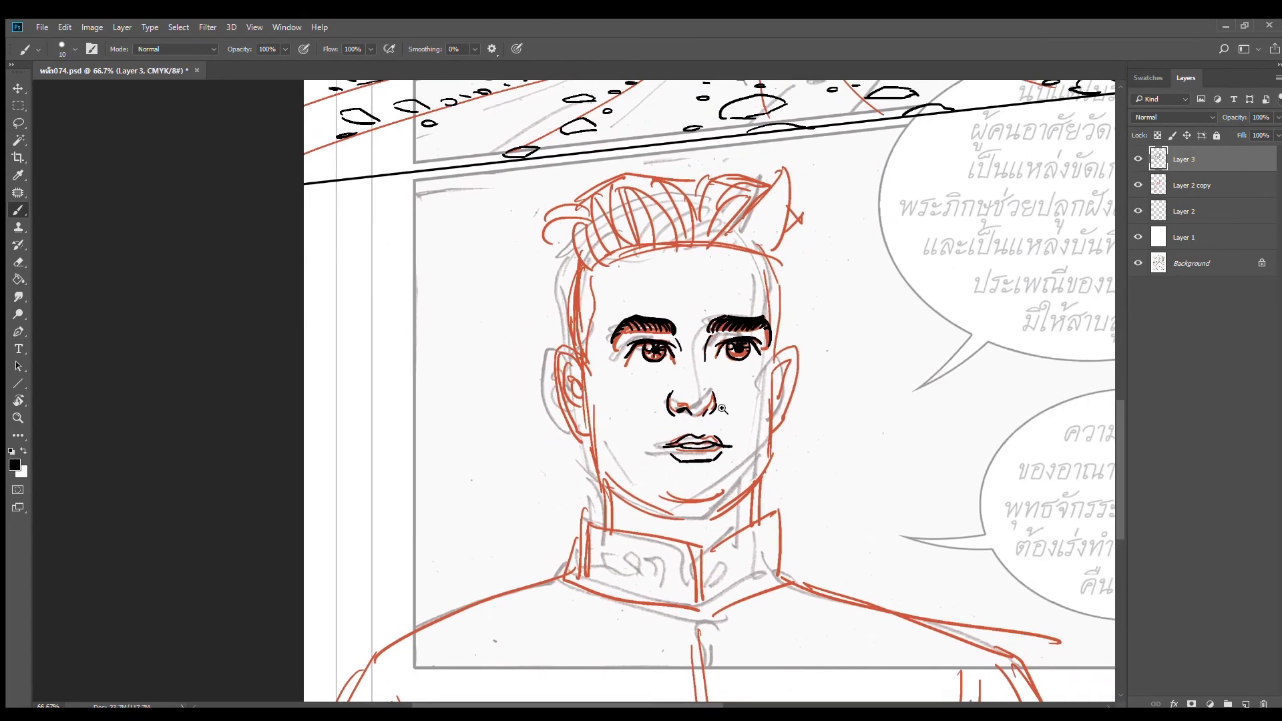
pyautogui.scroll(5, 690, 399)
pyautogui.moveTo(690, 398); pyautogui.dragTo(652, 424)
pyautogui.scroll(-2, 726, 419)
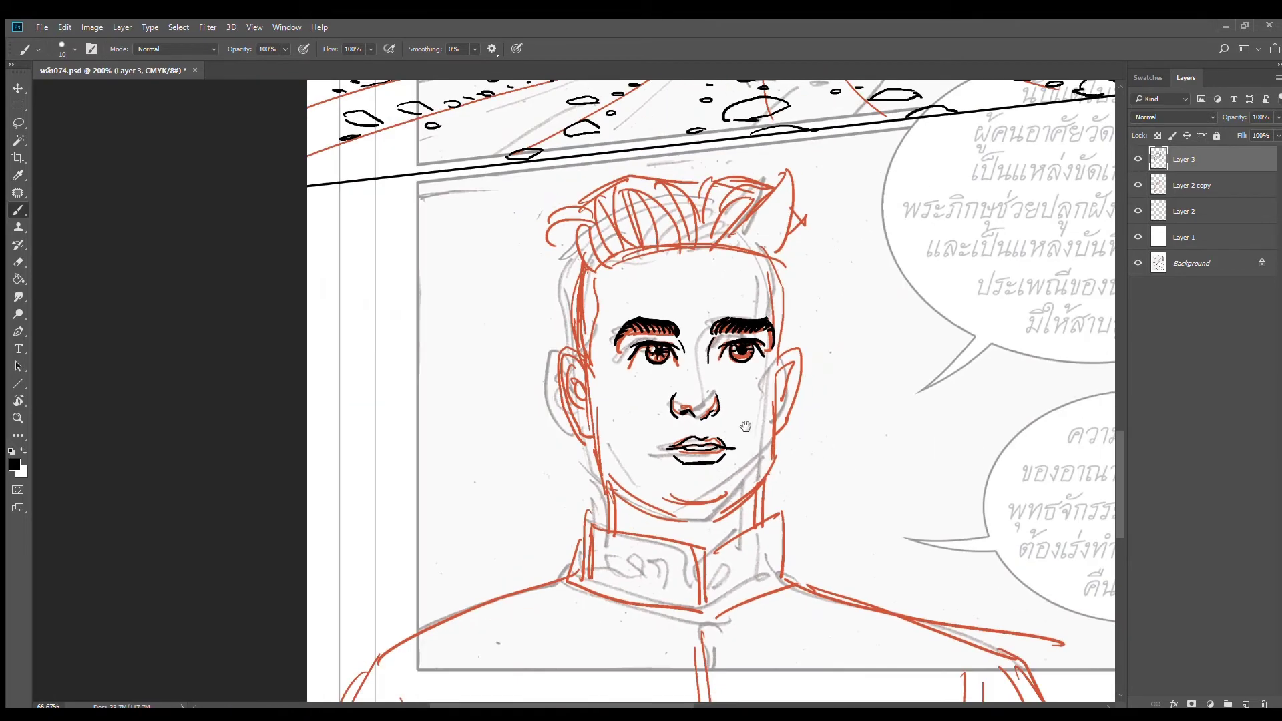
pyautogui.moveTo(754, 446); pyautogui.dragTo(699, 427)
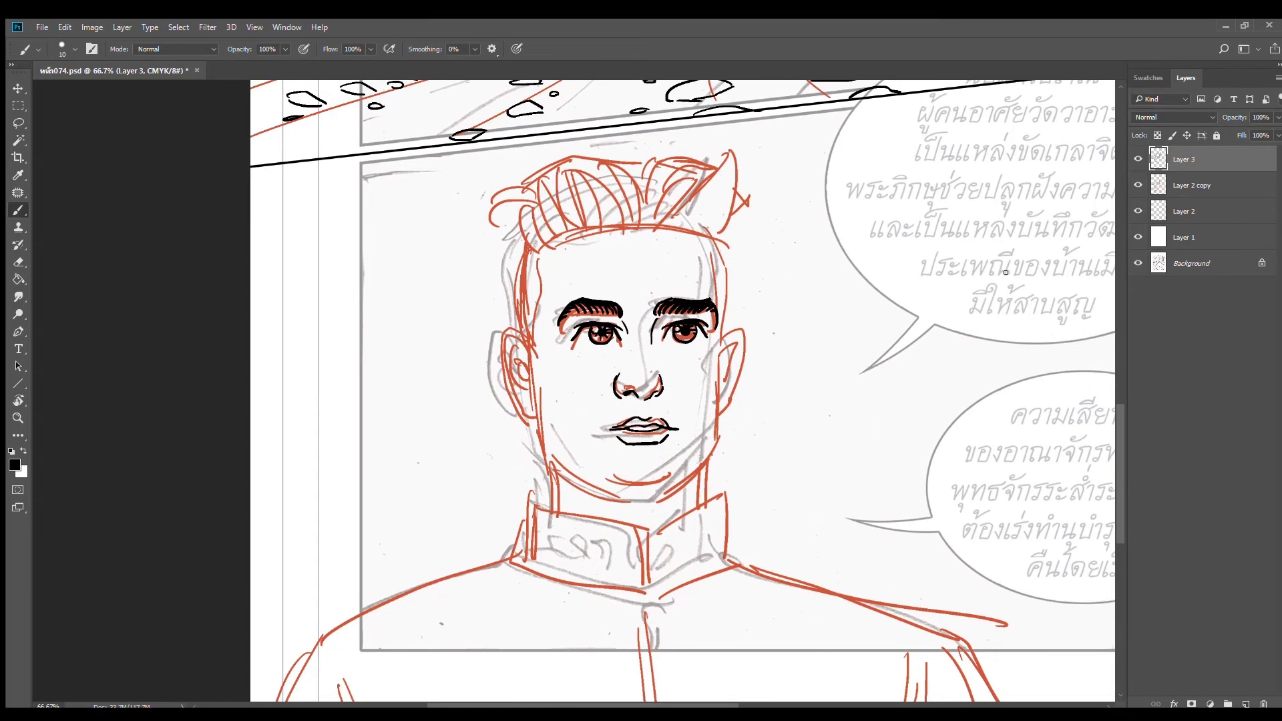
# Set Layer 2 copy's opacity to 73% and Layer 1's to 95%, and make Layer 3 active for inking
pyautogui.click(1198, 187)
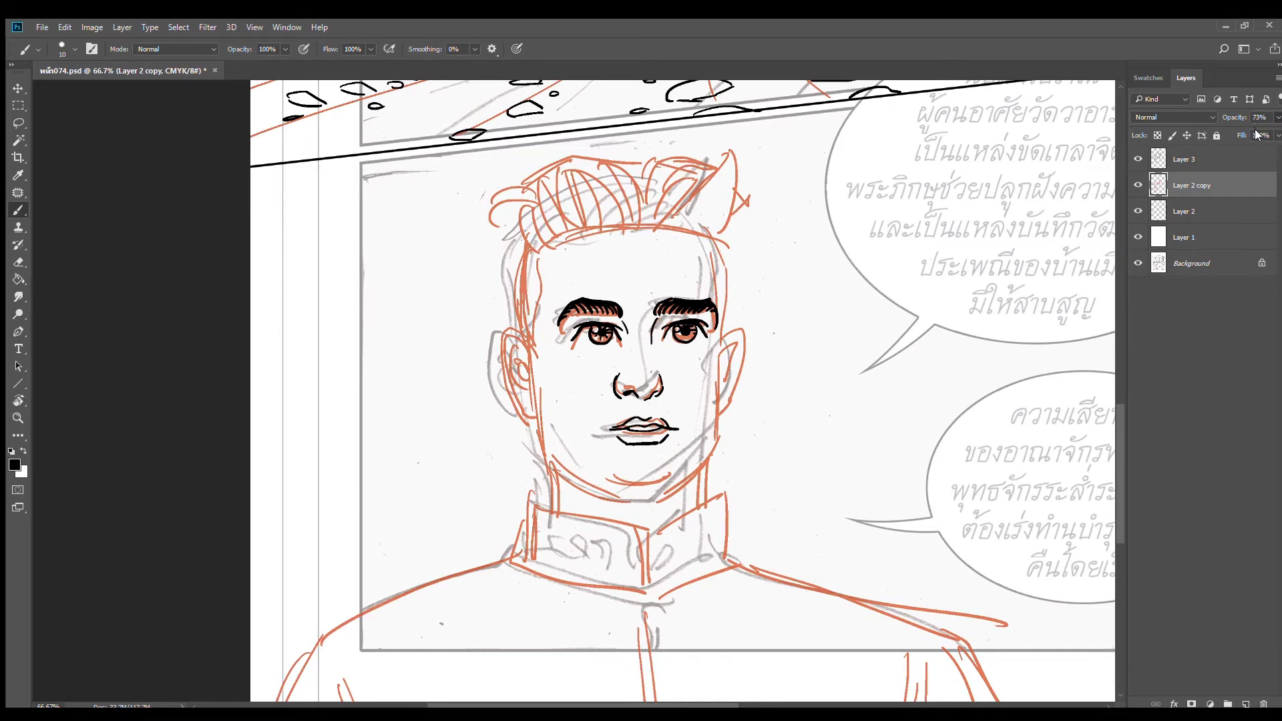
pyautogui.click(1212, 237)
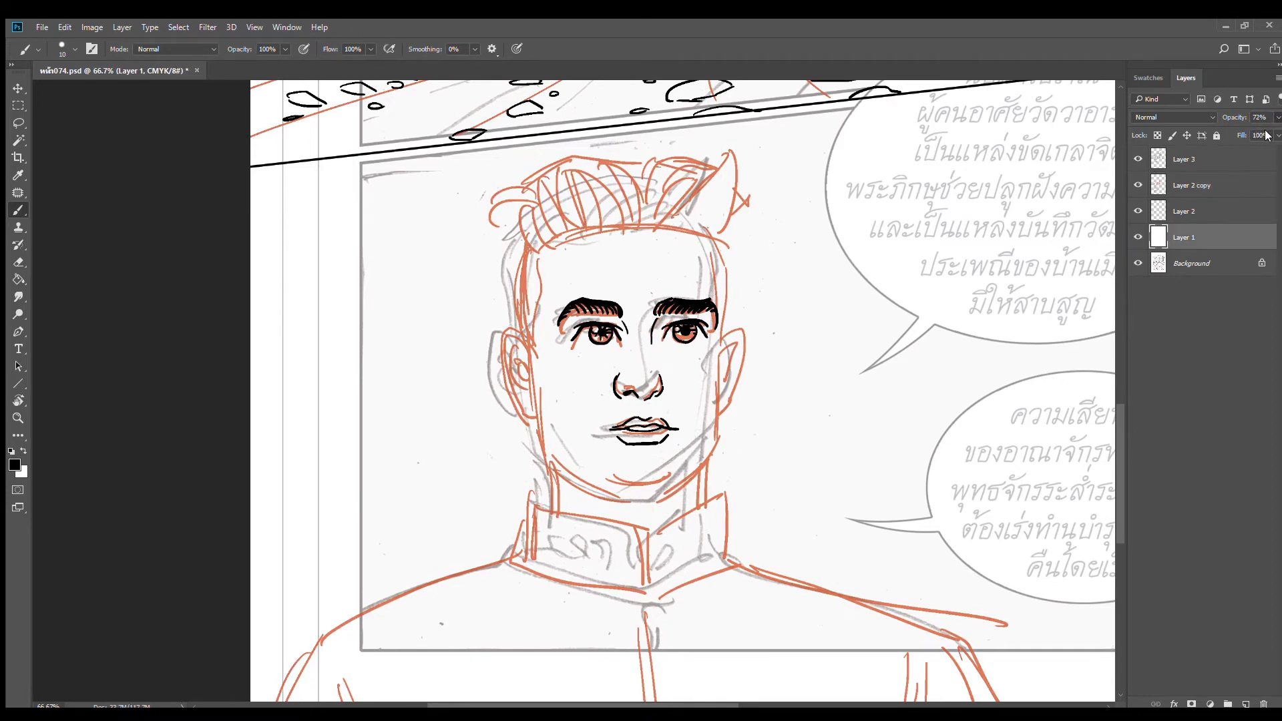
pyautogui.moveTo(1267, 135); pyautogui.dragTo(1270, 136)
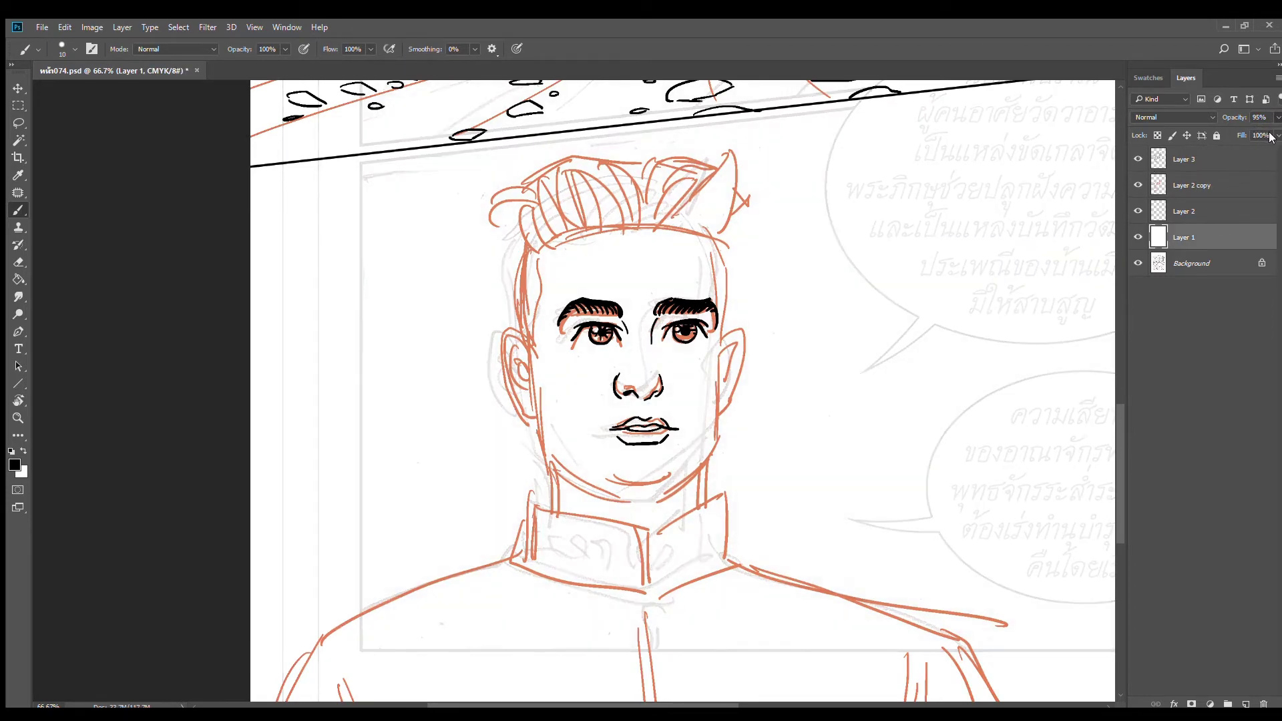
pyautogui.click(1225, 164)
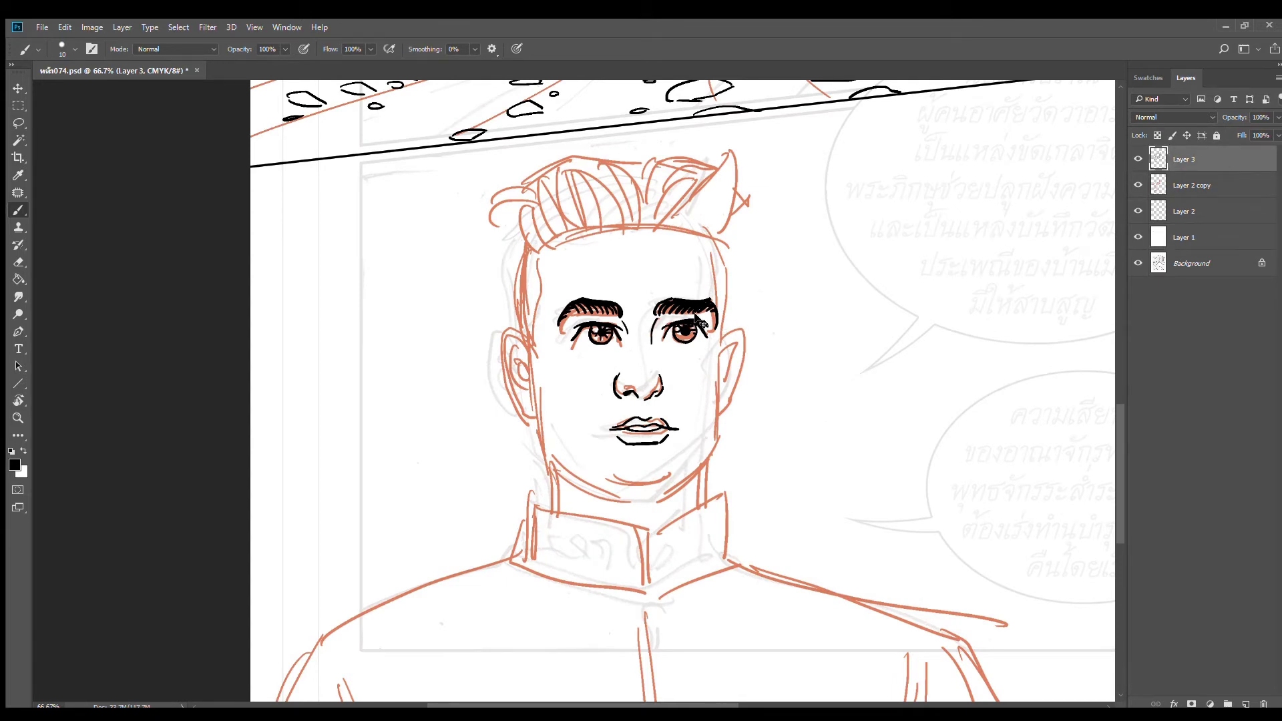
# Shift the portrait's inked eyebrows, eyes, nose and mouth together slightly to the left within the sketched face
pyautogui.moveTo(693, 321); pyautogui.dragTo(682, 321)
pyautogui.hotkey('ctrl', 'z')
pyautogui.click(18, 106)
pyautogui.moveTo(690, 477); pyautogui.dragTo(752, 501)
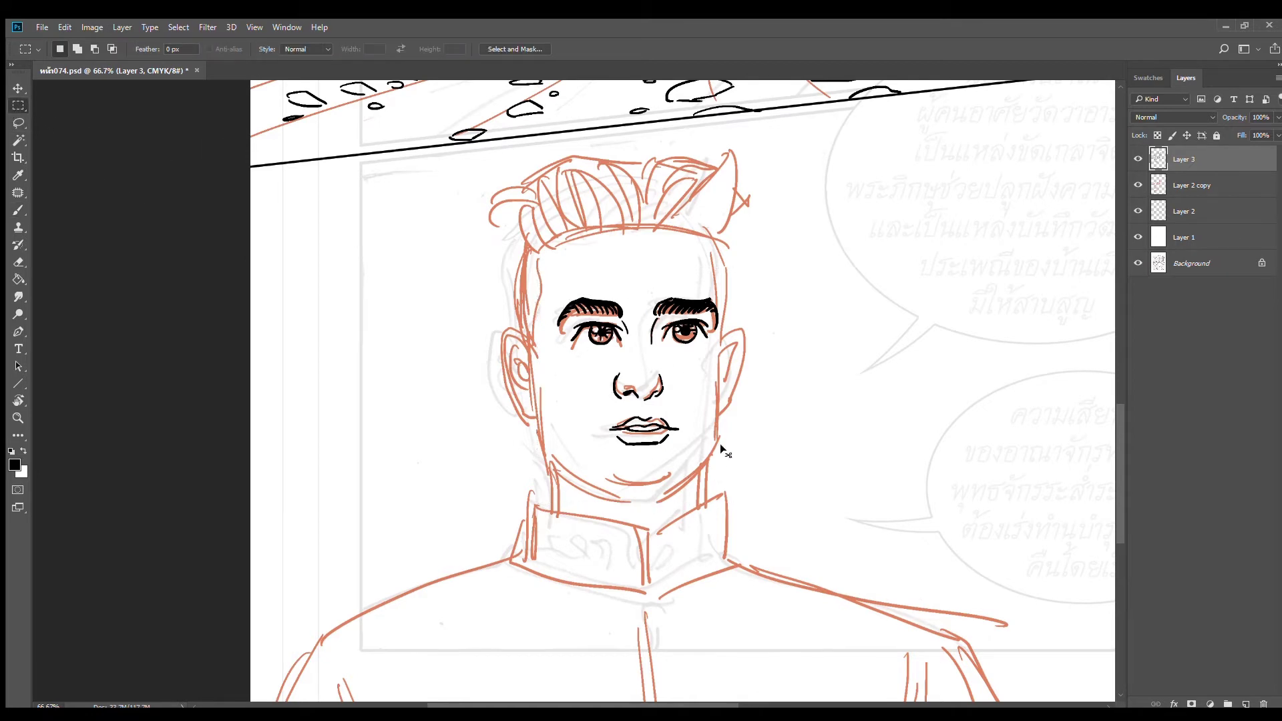
pyautogui.moveTo(656, 371)
pyautogui.mouseDown()
pyautogui.moveTo(633, 371)
pyautogui.moveTo(645, 371)
pyautogui.mouseUp()
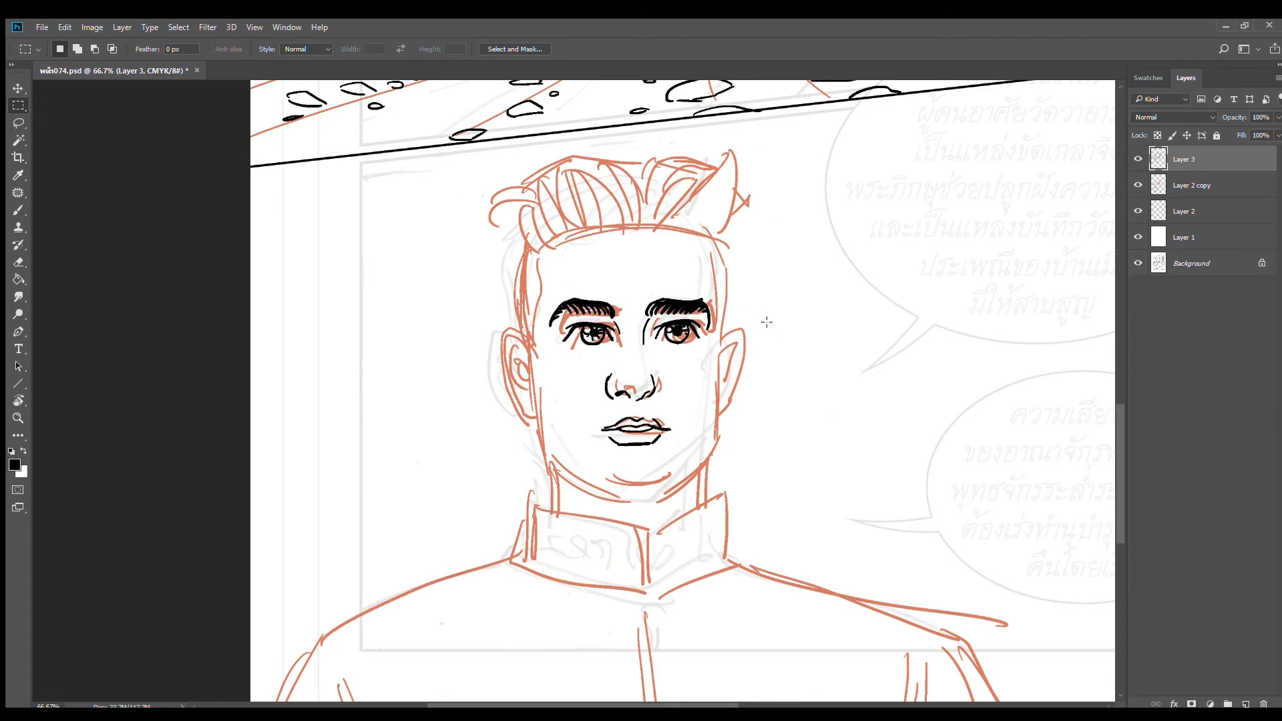
# Enlarge the brush to 15 and ink the face outline along the right-hand temple and cheek
pyautogui.press('b')
pyautogui.hotkey('ctrl', '+')
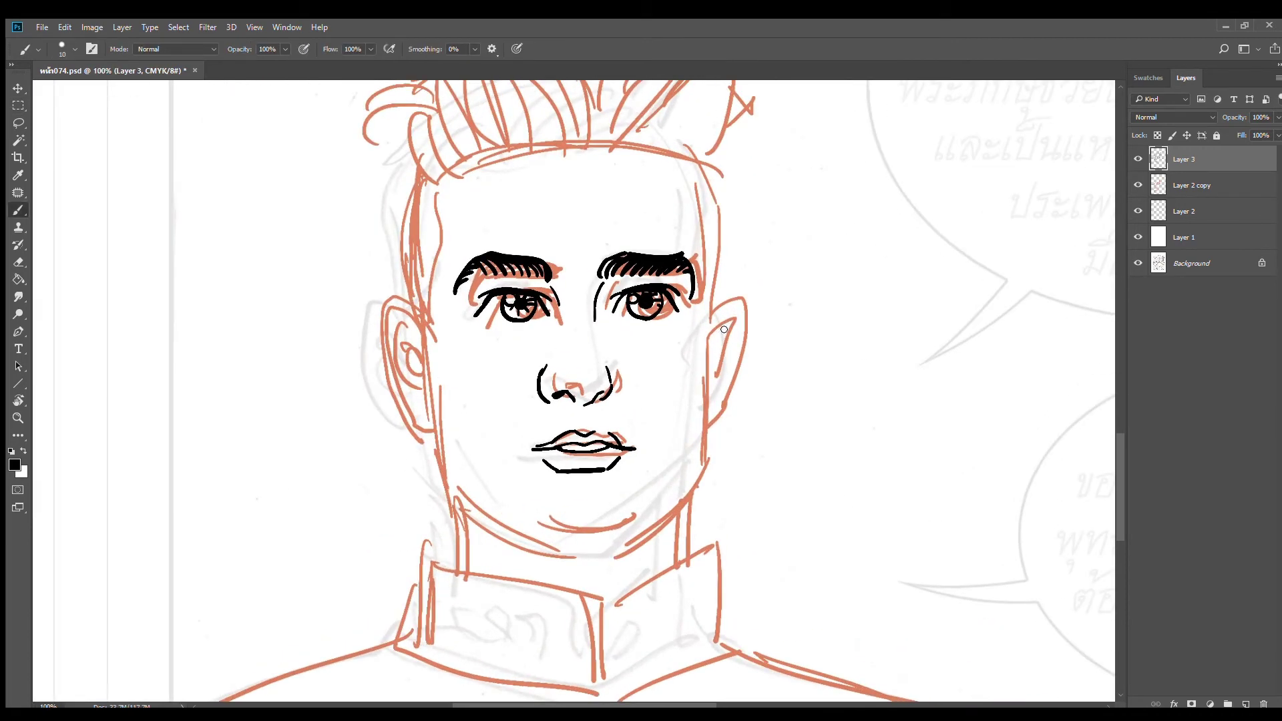
pyautogui.press(']')
pyautogui.moveTo(712, 178); pyautogui.dragTo(719, 235)
pyautogui.hotkey('ctrl', 'z')
pyautogui.moveTo(699, 154); pyautogui.dragTo(726, 241)
pyautogui.hotkey('ctrl', 'z')
pyautogui.moveTo(702, 162)
pyautogui.mouseDown()
pyautogui.moveTo(726, 256)
pyautogui.moveTo(721, 227)
pyautogui.moveTo(722, 301)
pyautogui.mouseUp()
pyautogui.hotkey('ctrl', 'z')
pyautogui.moveTo(722, 214); pyautogui.dragTo(704, 471)
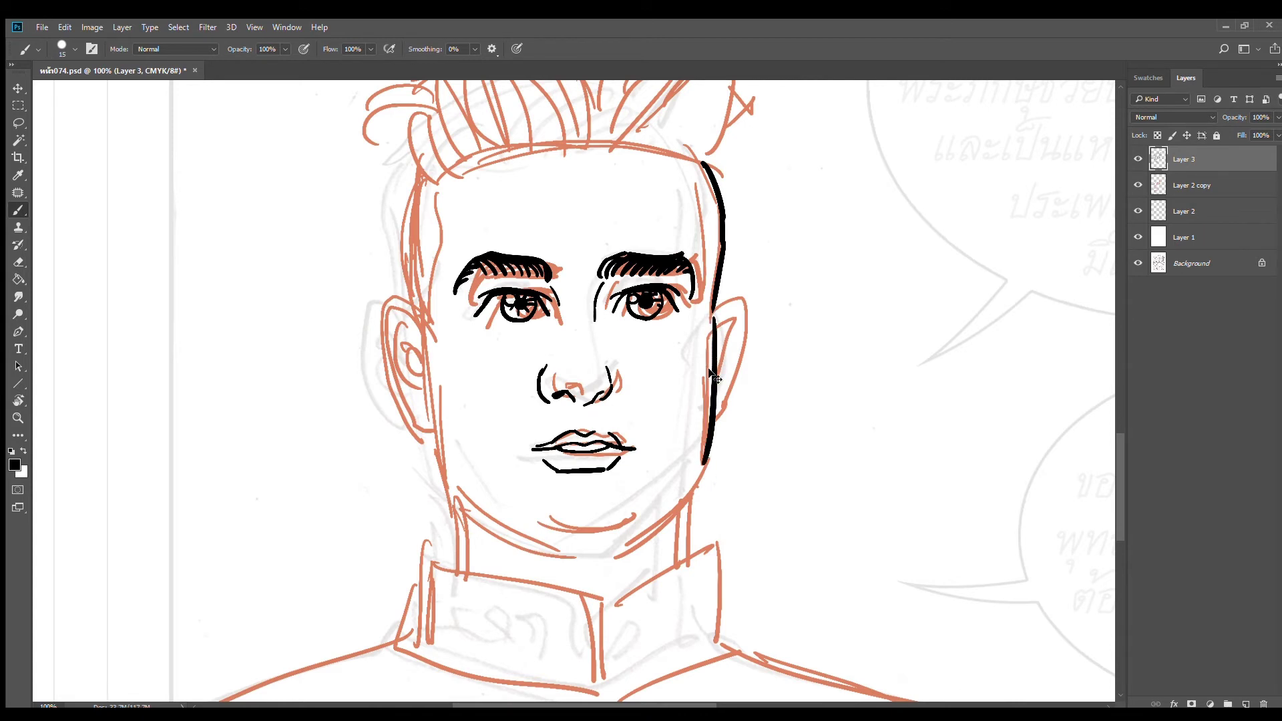
# Rework the right-hand cheek line, ink the jaw down to the chin and erase the overshoot at the jaw corner
pyautogui.hotkey('ctrl', 'z')
pyautogui.moveTo(712, 324)
pyautogui.mouseDown()
pyautogui.moveTo(709, 478)
pyautogui.moveTo(635, 553)
pyautogui.mouseUp()
pyautogui.hotkey('ctrl', 'z')
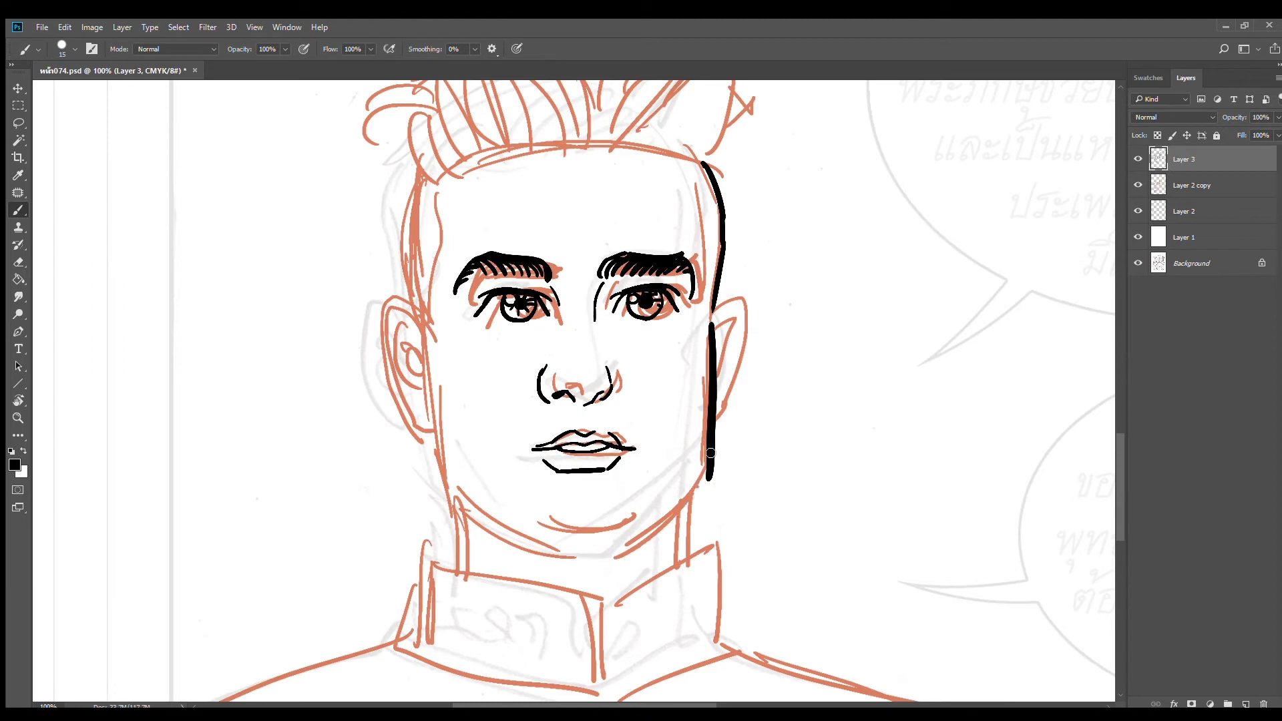
pyautogui.moveTo(710, 453)
pyautogui.mouseDown()
pyautogui.moveTo(701, 482)
pyautogui.moveTo(624, 560)
pyautogui.mouseUp()
pyautogui.hotkey('ctrl', 'z')
pyautogui.moveTo(697, 487); pyautogui.dragTo(607, 561)
pyautogui.hotkey('ctrl', 'z')
pyautogui.moveTo(710, 446)
pyautogui.mouseDown()
pyautogui.moveTo(684, 505)
pyautogui.moveTo(609, 561)
pyautogui.mouseUp()
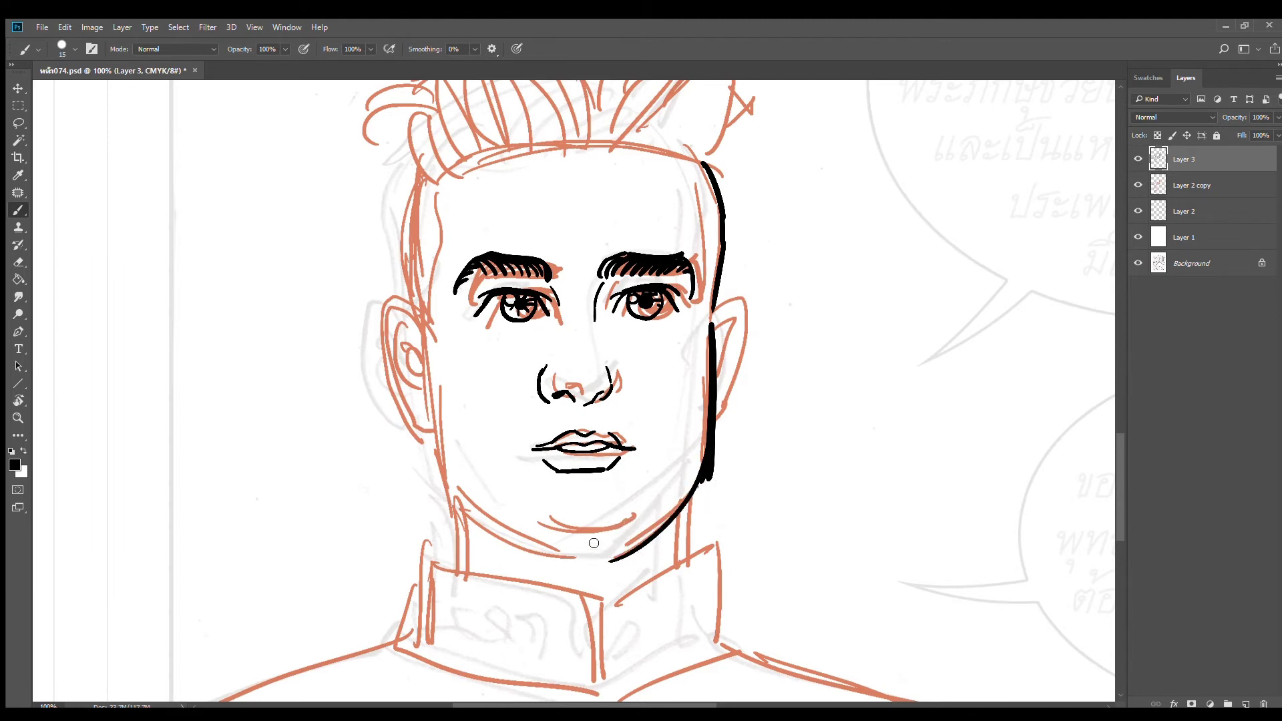
pyautogui.press('e')
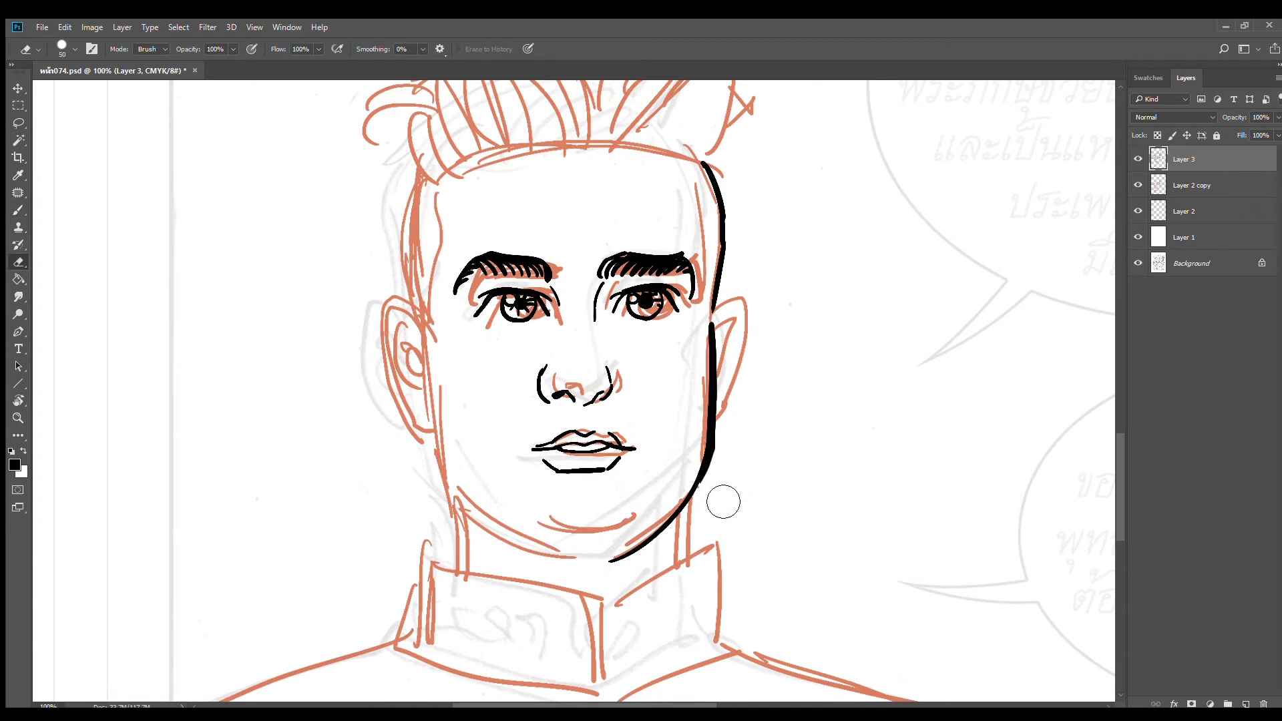
pyautogui.press('b')
# Ink the left-hand cheek and jaw, both sides of the neck and the curved crease of the chin
pyautogui.scroll(1, 467, 458)
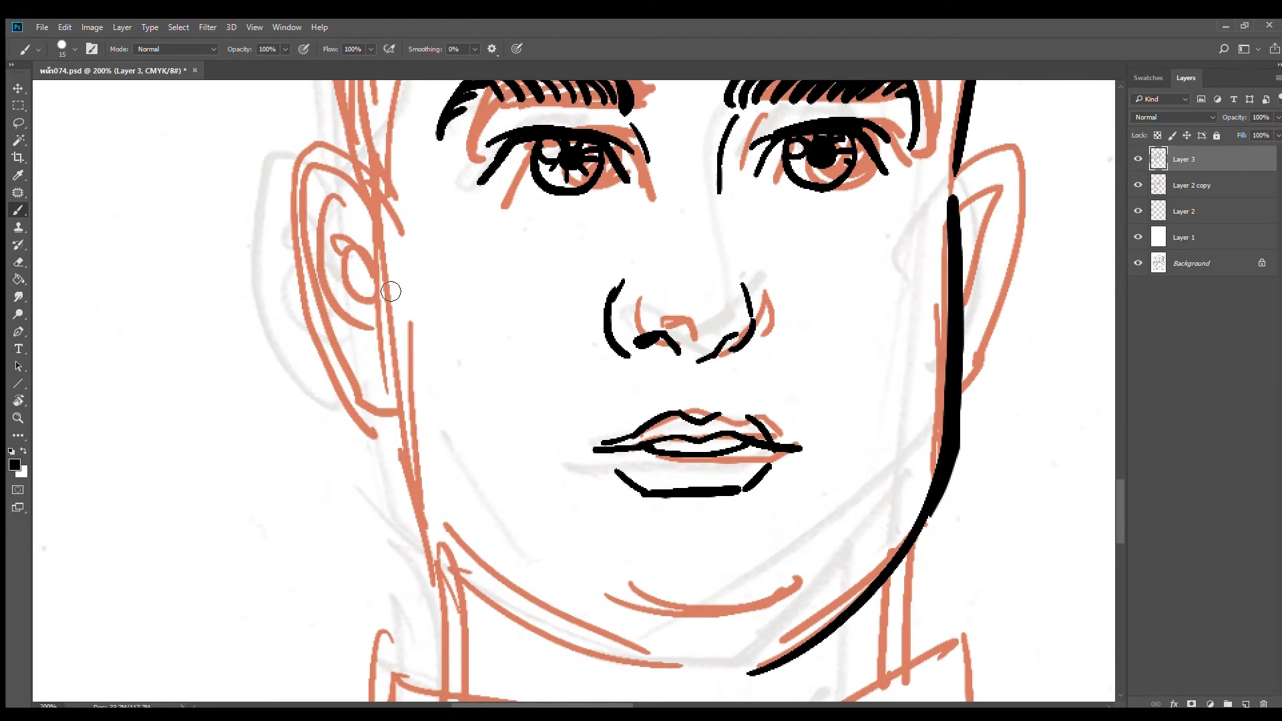
pyautogui.moveTo(382, 270); pyautogui.dragTo(420, 531)
pyautogui.scroll(-3, 487, 441)
pyautogui.moveTo(402, 295)
pyautogui.mouseDown()
pyautogui.moveTo(559, 440)
pyautogui.moveTo(580, 438)
pyautogui.mouseUp()
pyautogui.moveTo(409, 312); pyautogui.dragTo(416, 477)
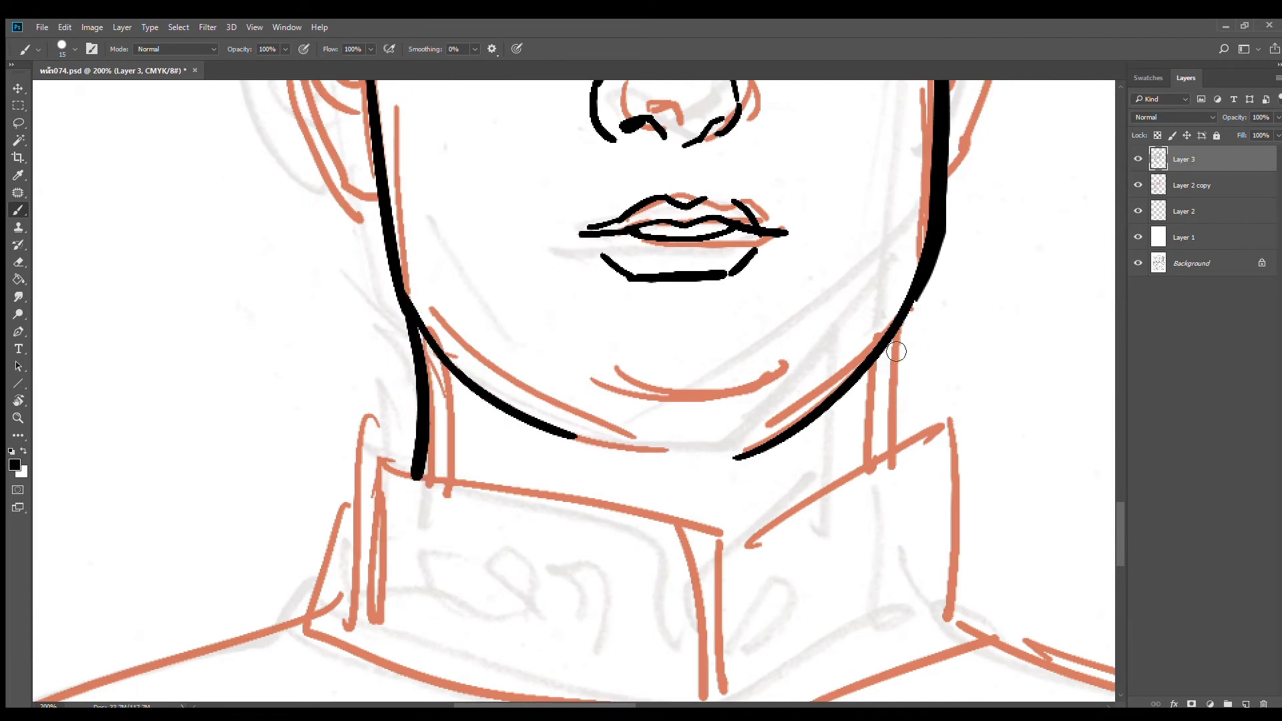
pyautogui.moveTo(903, 314); pyautogui.dragTo(907, 442)
pyautogui.scroll(-1, 710, 375)
pyautogui.scroll(2, 676, 468)
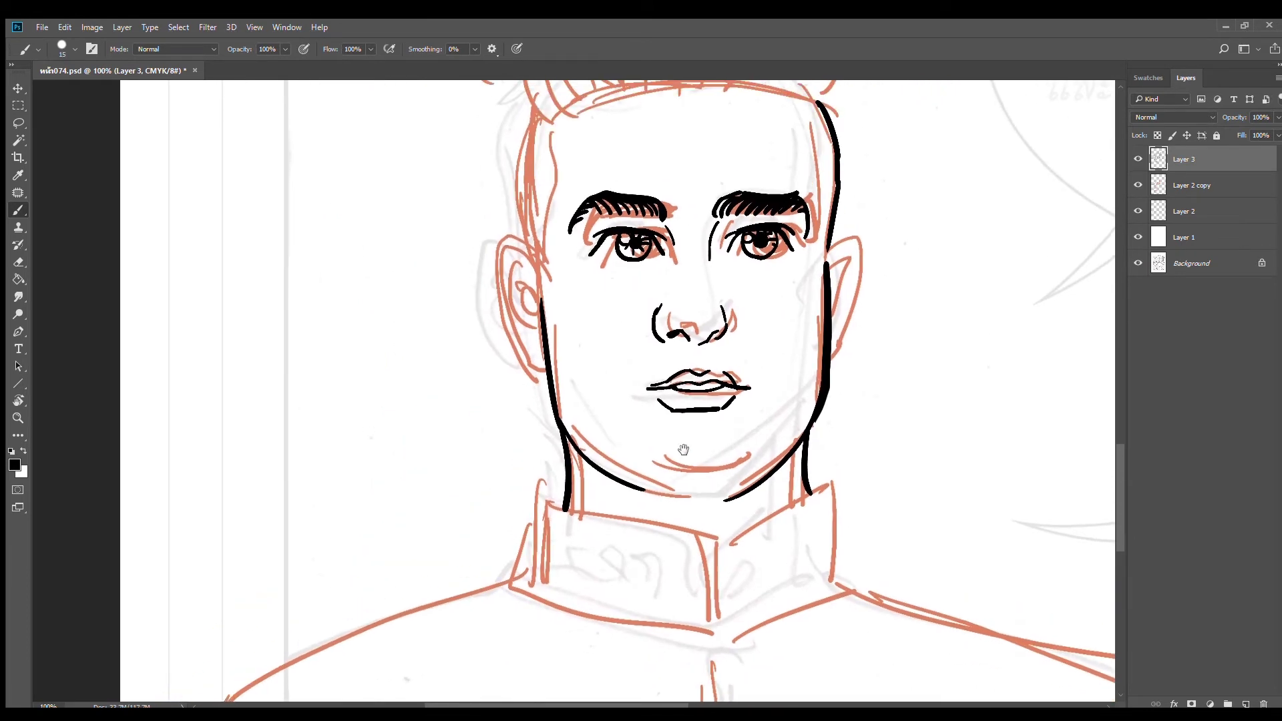
pyautogui.moveTo(661, 456); pyautogui.dragTo(743, 457)
# Ink the left-hand side of the head from hair to ear, and the inner hairline edges at both temples
pyautogui.scroll(3, 575, 452)
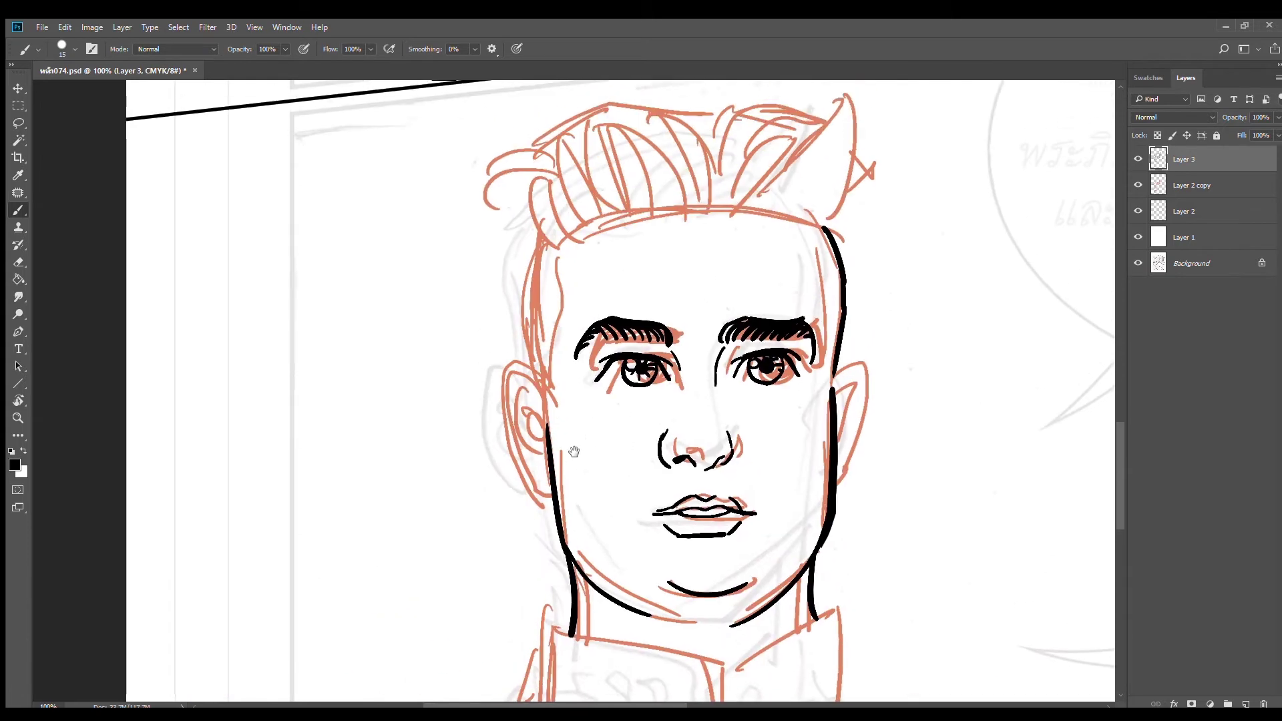
pyautogui.moveTo(544, 217)
pyautogui.mouseDown()
pyautogui.moveTo(532, 327)
pyautogui.moveTo(548, 394)
pyautogui.mouseUp()
pyautogui.hotkey('ctrl', 'z')
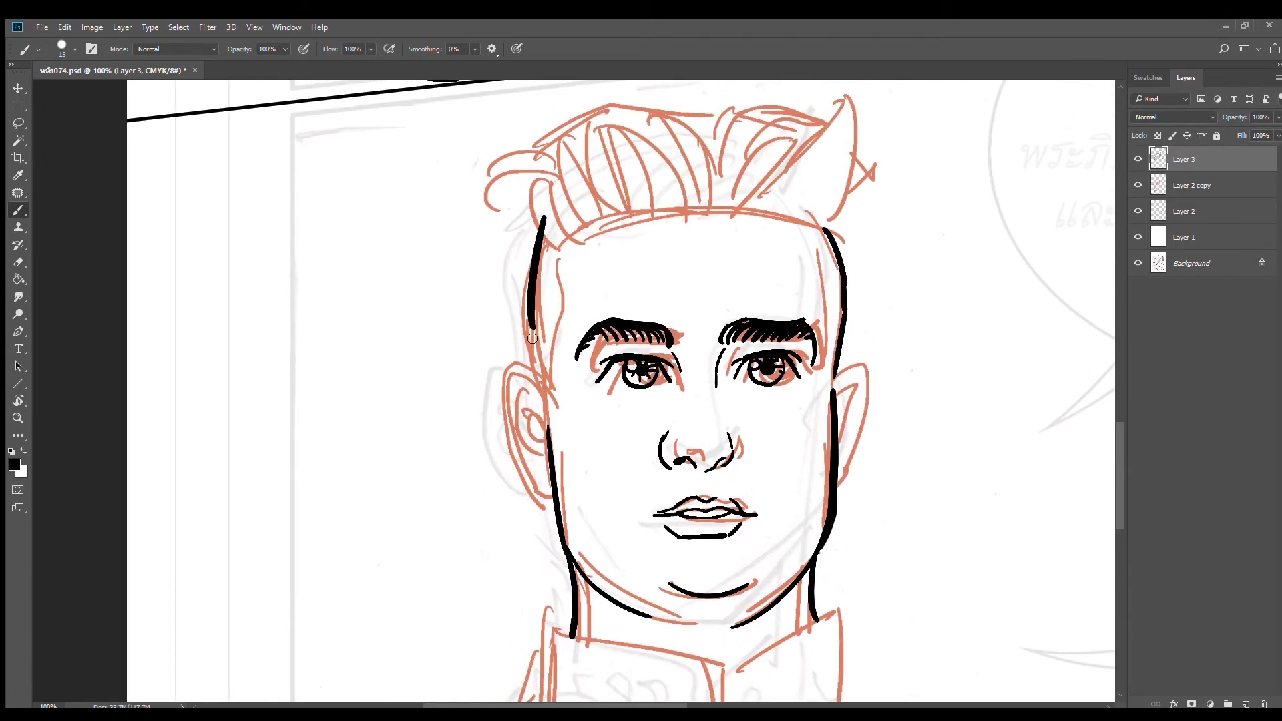
pyautogui.moveTo(532, 324); pyautogui.dragTo(541, 407)
pyautogui.moveTo(564, 239); pyautogui.dragTo(547, 393)
pyautogui.moveTo(814, 231); pyautogui.dragTo(833, 381)
# Ink the outlines and inner folds of both of the portrait's ears
pyautogui.moveTo(538, 373)
pyautogui.mouseDown()
pyautogui.moveTo(504, 368)
pyautogui.moveTo(511, 456)
pyautogui.moveTo(515, 371)
pyautogui.moveTo(505, 387)
pyautogui.moveTo(528, 393)
pyautogui.moveTo(507, 393)
pyautogui.moveTo(535, 400)
pyautogui.mouseUp()
pyautogui.hotkey('ctrl', 'z')
pyautogui.hotkey('ctrl', 'z')
pyautogui.moveTo(488, 293); pyautogui.dragTo(520, 307)
pyautogui.moveTo(521, 306); pyautogui.dragTo(515, 324)
pyautogui.hotkey('ctrl', 'z')
pyautogui.moveTo(516, 335)
pyautogui.mouseDown()
pyautogui.moveTo(498, 292)
pyautogui.moveTo(486, 316)
pyautogui.moveTo(510, 367)
pyautogui.mouseUp()
pyautogui.moveTo(815, 273)
pyautogui.mouseDown()
pyautogui.moveTo(840, 257)
pyautogui.moveTo(849, 311)
pyautogui.moveTo(817, 372)
pyautogui.mouseUp()
pyautogui.moveTo(816, 304)
pyautogui.mouseDown()
pyautogui.moveTo(835, 277)
pyautogui.moveTo(822, 348)
pyautogui.mouseUp()
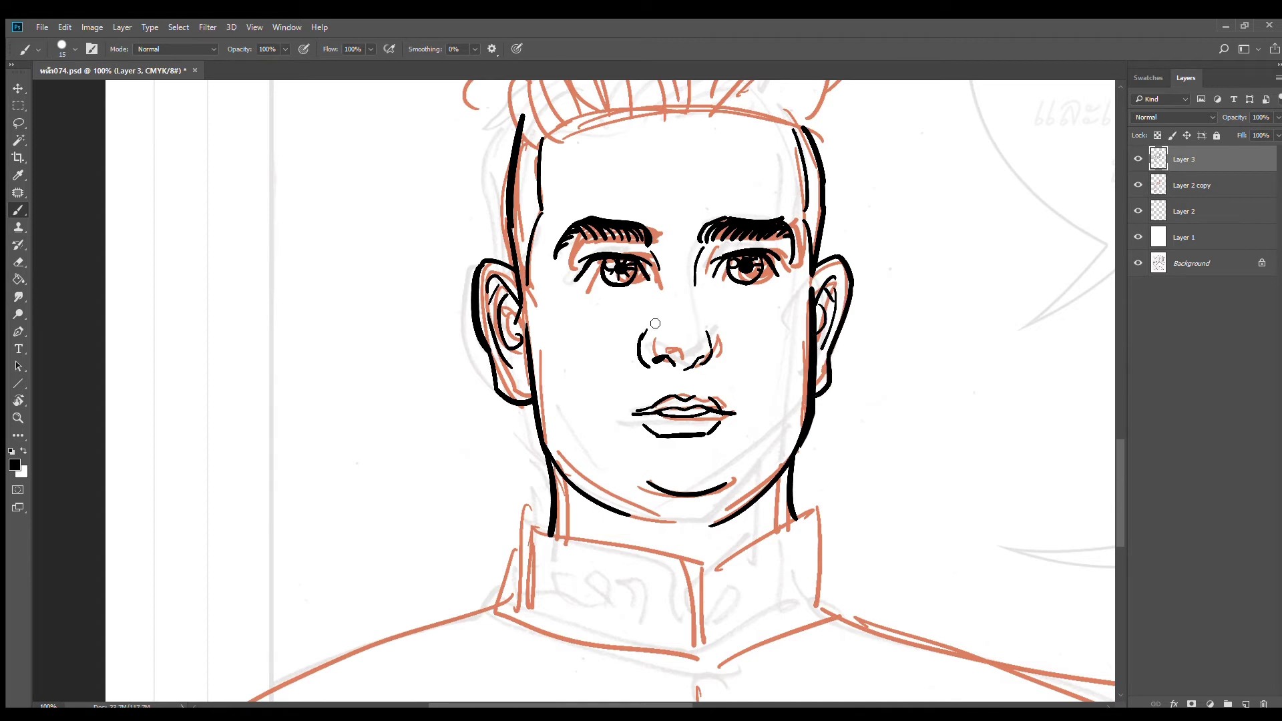
# Ink the curved front hairline across the forehead and the large pointed hair lock at its right end
pyautogui.moveTo(705, 351)
pyautogui.mouseDown()
pyautogui.moveTo(711, 264)
pyautogui.moveTo(736, 380)
pyautogui.mouseUp()
pyautogui.moveTo(651, 272); pyautogui.dragTo(672, 375)
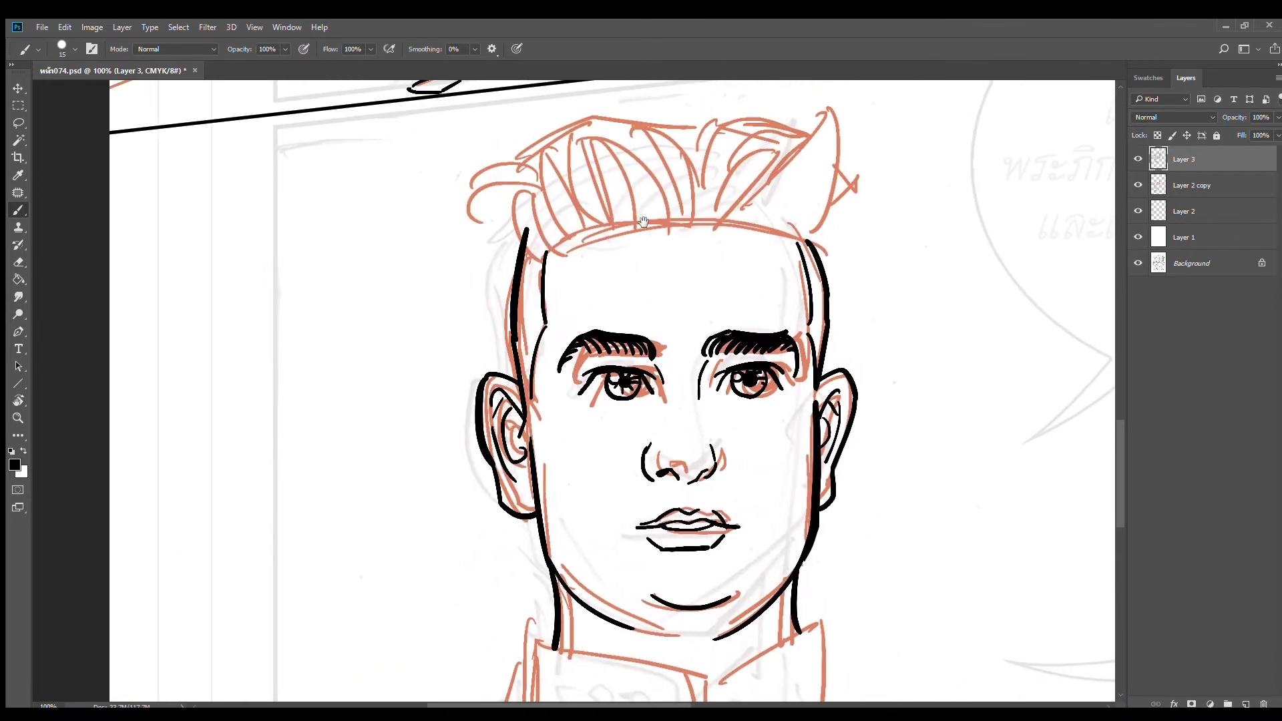
pyautogui.moveTo(550, 244); pyautogui.dragTo(810, 241)
pyautogui.hotkey('ctrl', 'z')
pyautogui.moveTo(561, 235)
pyautogui.mouseDown()
pyautogui.moveTo(689, 289)
pyautogui.moveTo(665, 325)
pyautogui.moveTo(758, 211)
pyautogui.moveTo(729, 340)
pyautogui.mouseUp()
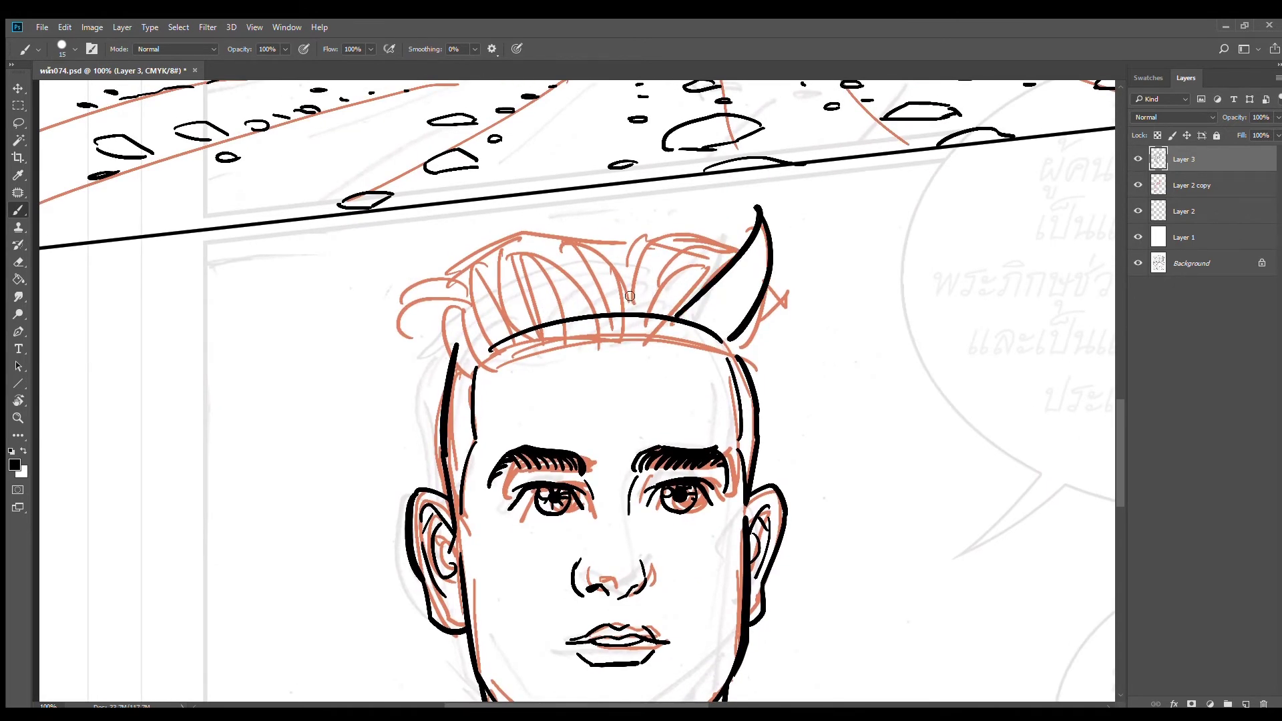
# Ink the hair strands fanning from the central parting and the tufts around the pointed lock on the right
pyautogui.moveTo(625, 309); pyautogui.dragTo(547, 227)
pyautogui.moveTo(630, 311); pyautogui.dragTo(669, 221)
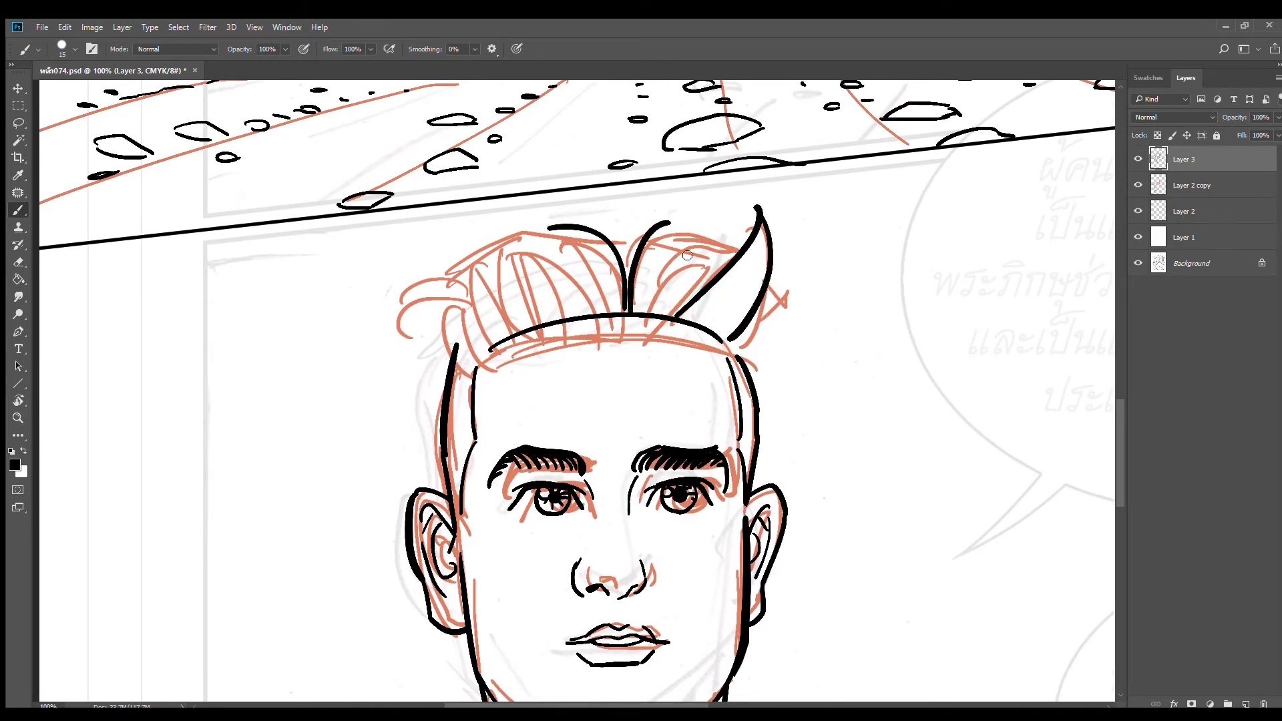
pyautogui.moveTo(651, 315)
pyautogui.mouseDown()
pyautogui.moveTo(696, 228)
pyautogui.moveTo(672, 317)
pyautogui.mouseUp()
pyautogui.moveTo(620, 262)
pyautogui.mouseDown()
pyautogui.moveTo(654, 215)
pyautogui.moveTo(761, 229)
pyautogui.moveTo(726, 267)
pyautogui.moveTo(825, 257)
pyautogui.moveTo(732, 340)
pyautogui.mouseUp()
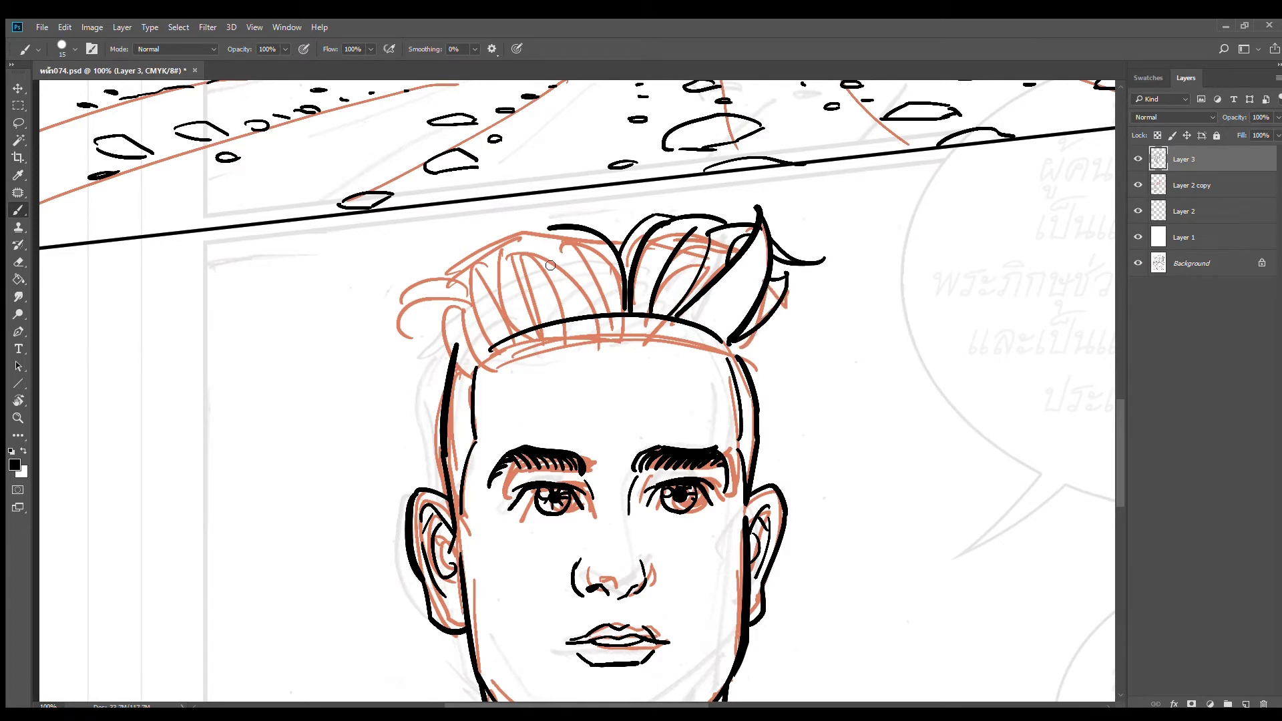
# Ink the swept-up hair locks left of the parting and the curled tufts above the left-hand temple
pyautogui.moveTo(586, 315); pyautogui.dragTo(565, 245)
pyautogui.moveTo(559, 318)
pyautogui.mouseDown()
pyautogui.moveTo(517, 227)
pyautogui.moveTo(578, 314)
pyautogui.moveTo(491, 222)
pyautogui.mouseUp()
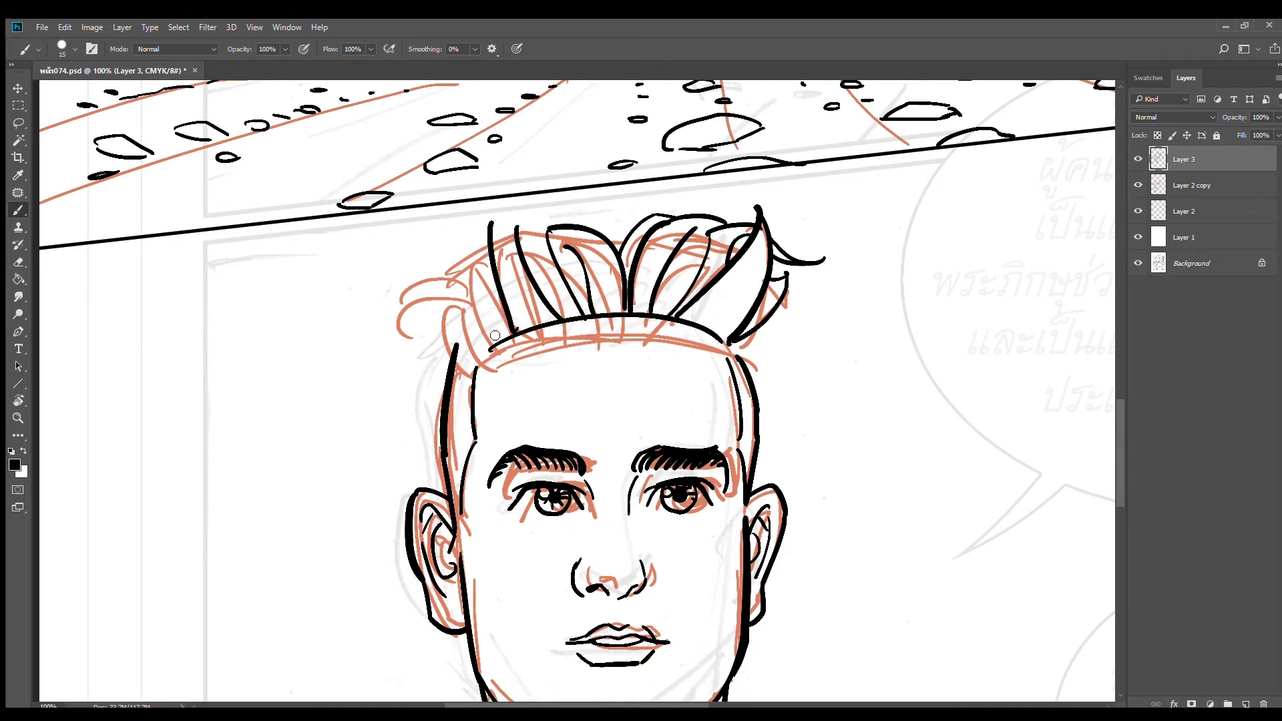
pyautogui.hotkey('ctrl', 'z')
pyautogui.moveTo(514, 327); pyautogui.dragTo(496, 234)
pyautogui.moveTo(491, 348)
pyautogui.mouseDown()
pyautogui.moveTo(460, 289)
pyautogui.moveTo(473, 238)
pyautogui.moveTo(513, 217)
pyautogui.moveTo(594, 210)
pyautogui.mouseUp()
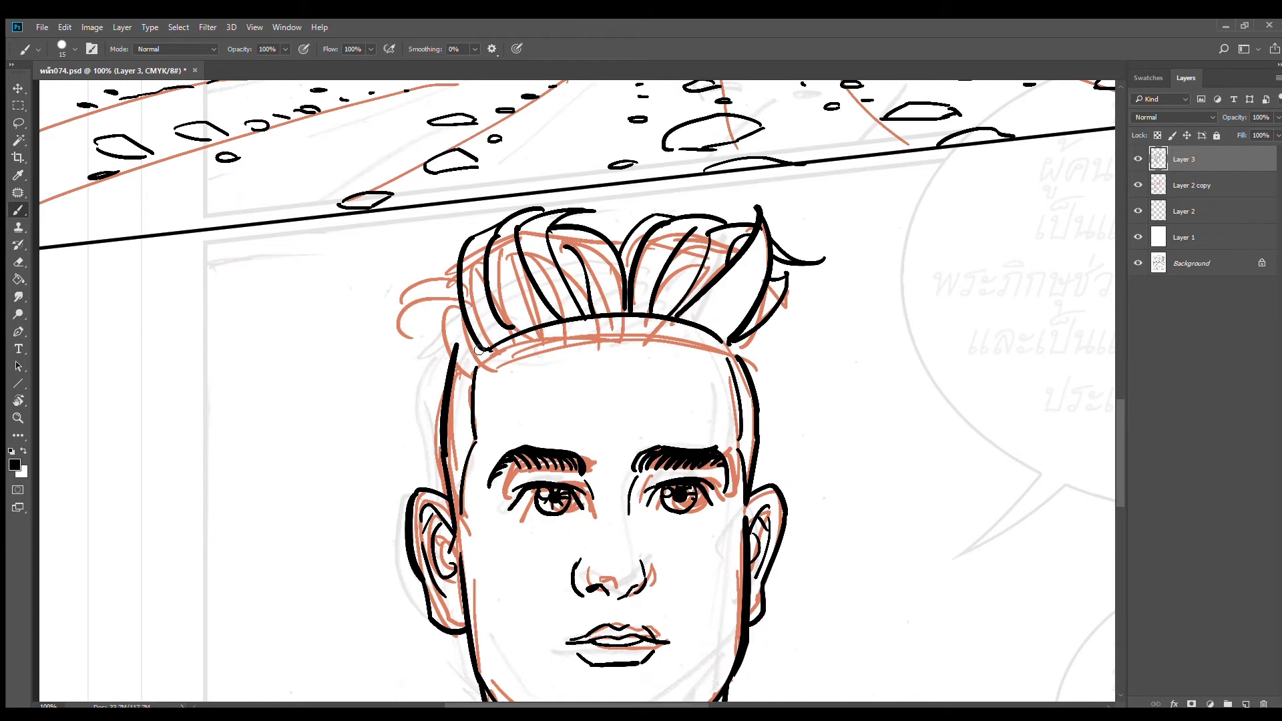
pyautogui.moveTo(478, 350); pyautogui.dragTo(459, 255)
pyautogui.hotkey('ctrl', 'z')
pyautogui.moveTo(478, 363)
pyautogui.mouseDown()
pyautogui.moveTo(432, 317)
pyautogui.moveTo(408, 317)
pyautogui.moveTo(460, 251)
pyautogui.mouseUp()
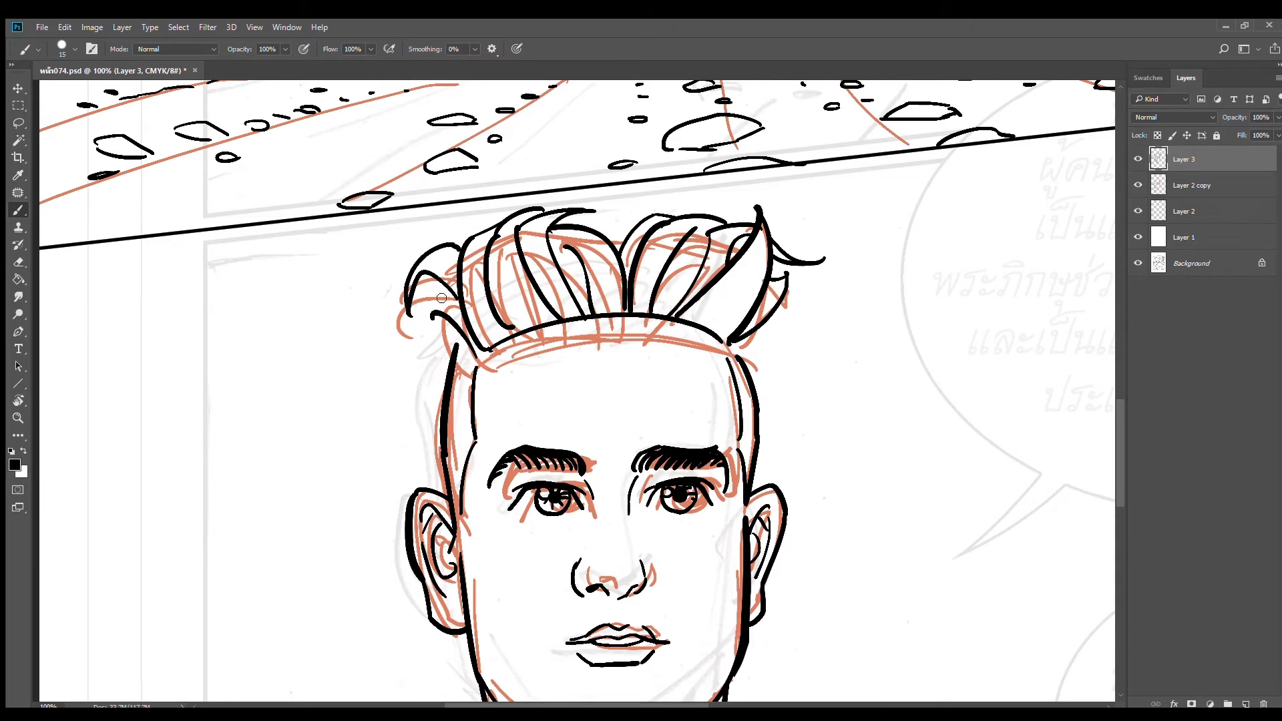
pyautogui.moveTo(441, 297); pyautogui.dragTo(455, 348)
# Add inner strands to the pointed right-hand lock and the left-hand hair locks, and join the hair to the left temple
pyautogui.scroll(-1, 676, 311)
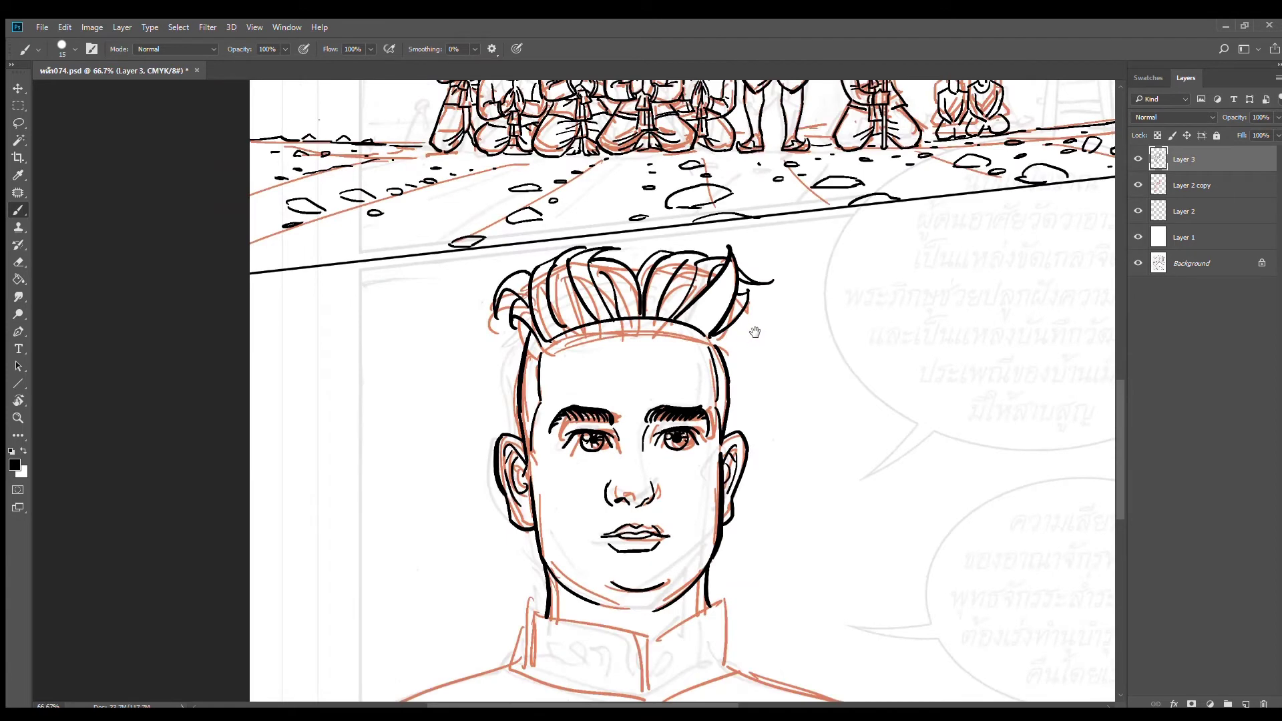
pyautogui.scroll(1, 751, 330)
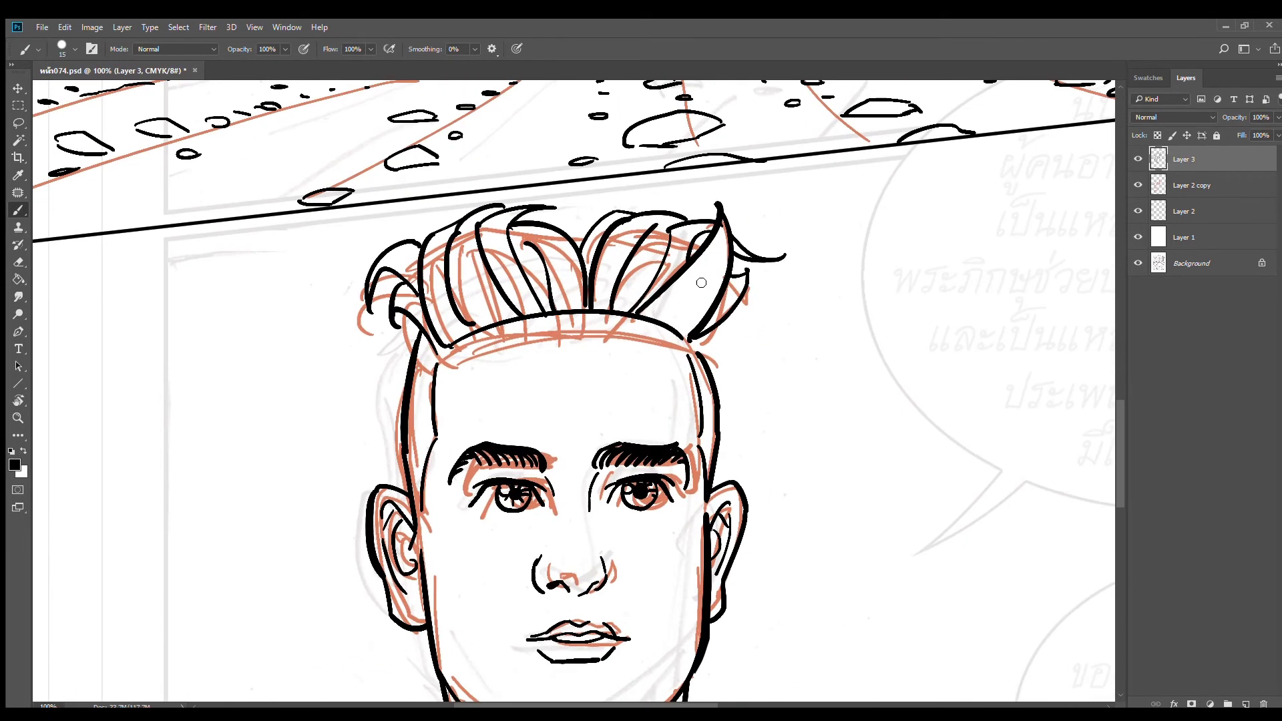
pyautogui.moveTo(716, 238); pyautogui.dragTo(668, 312)
pyautogui.moveTo(476, 255)
pyautogui.mouseDown()
pyautogui.moveTo(496, 315)
pyautogui.moveTo(436, 343)
pyautogui.mouseUp()
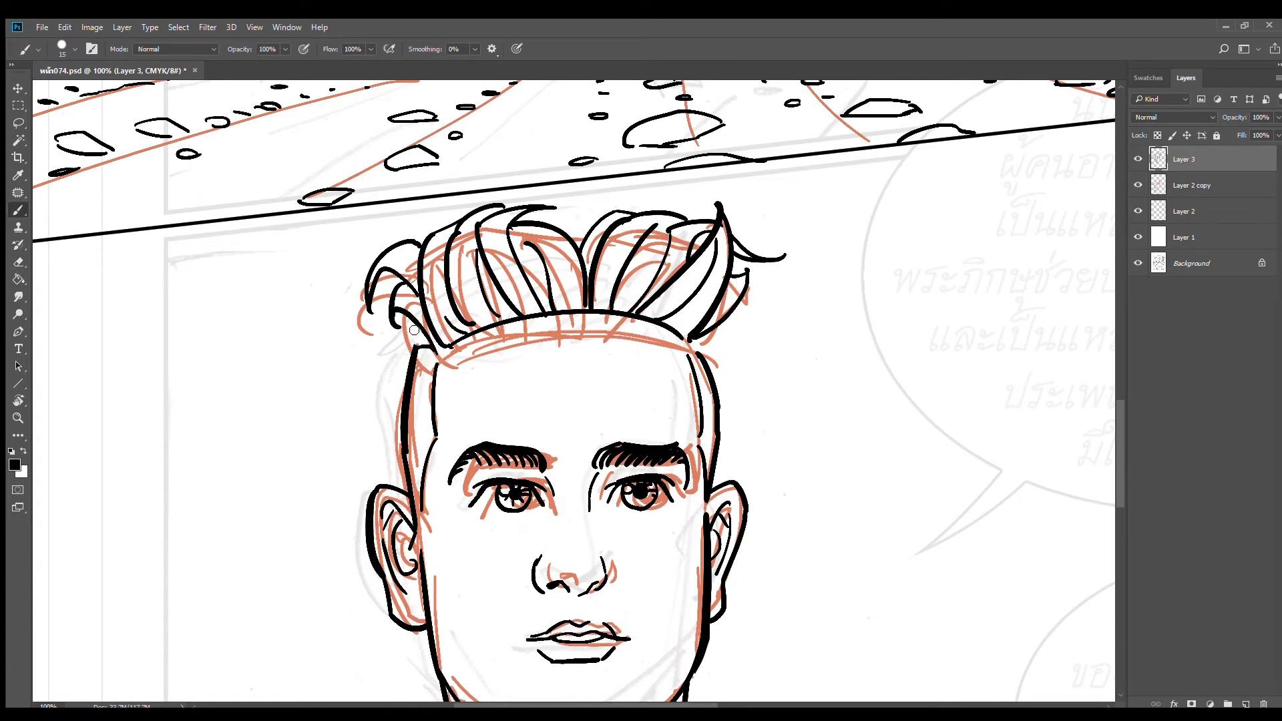
# Add short hair ticks along the shaved sides of the head at both temples
pyautogui.moveTo(475, 368); pyautogui.dragTo(519, 304)
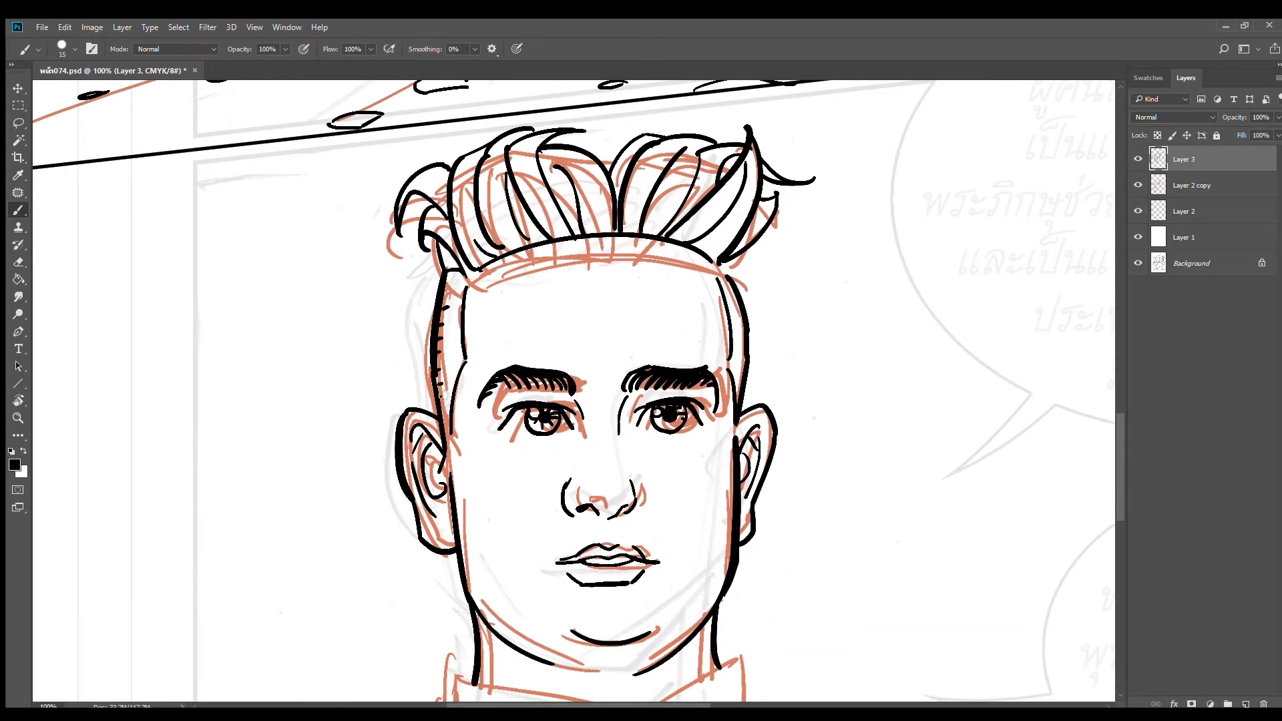
pyautogui.click(443, 395)
pyautogui.click(449, 362)
pyautogui.click(735, 327)
# Ink the top edges of the stand-up collar on both sides and the two edges of its front opening
pyautogui.scroll(-10, 741, 373)
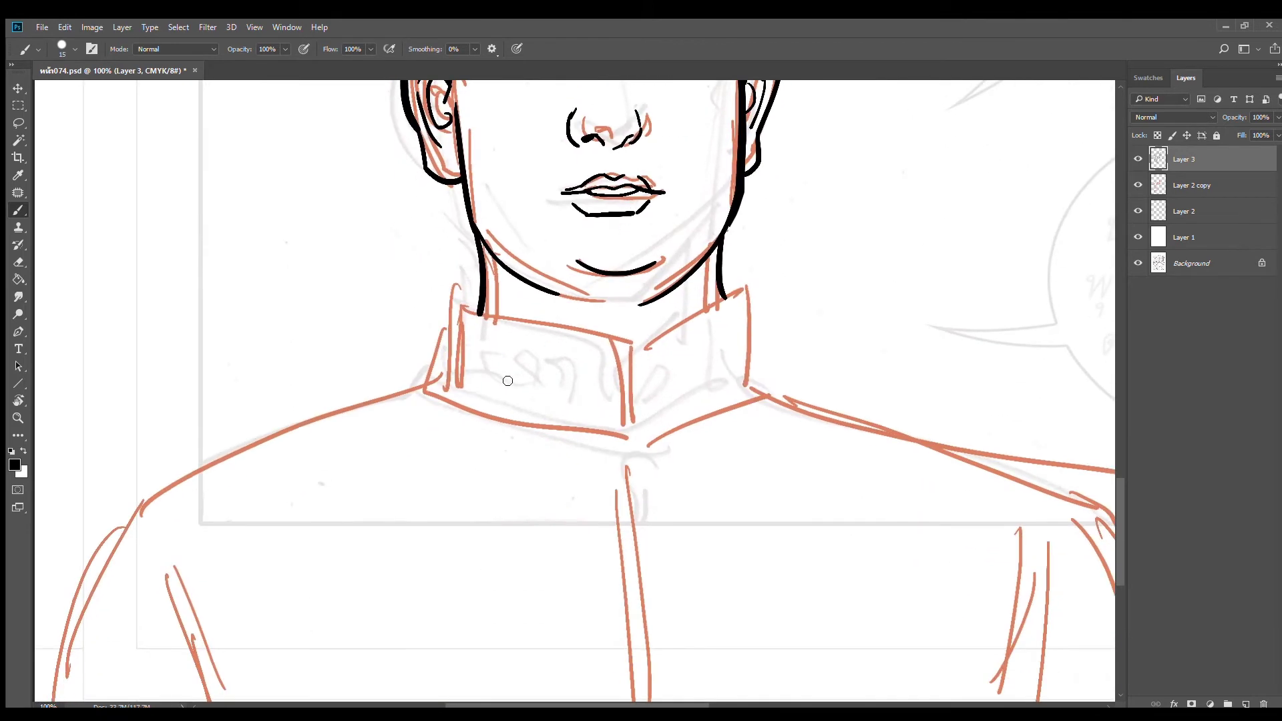
pyautogui.moveTo(465, 307)
pyautogui.mouseDown()
pyautogui.moveTo(594, 329)
pyautogui.moveTo(621, 354)
pyautogui.moveTo(627, 446)
pyautogui.mouseUp()
pyautogui.moveTo(661, 335); pyautogui.dragTo(645, 446)
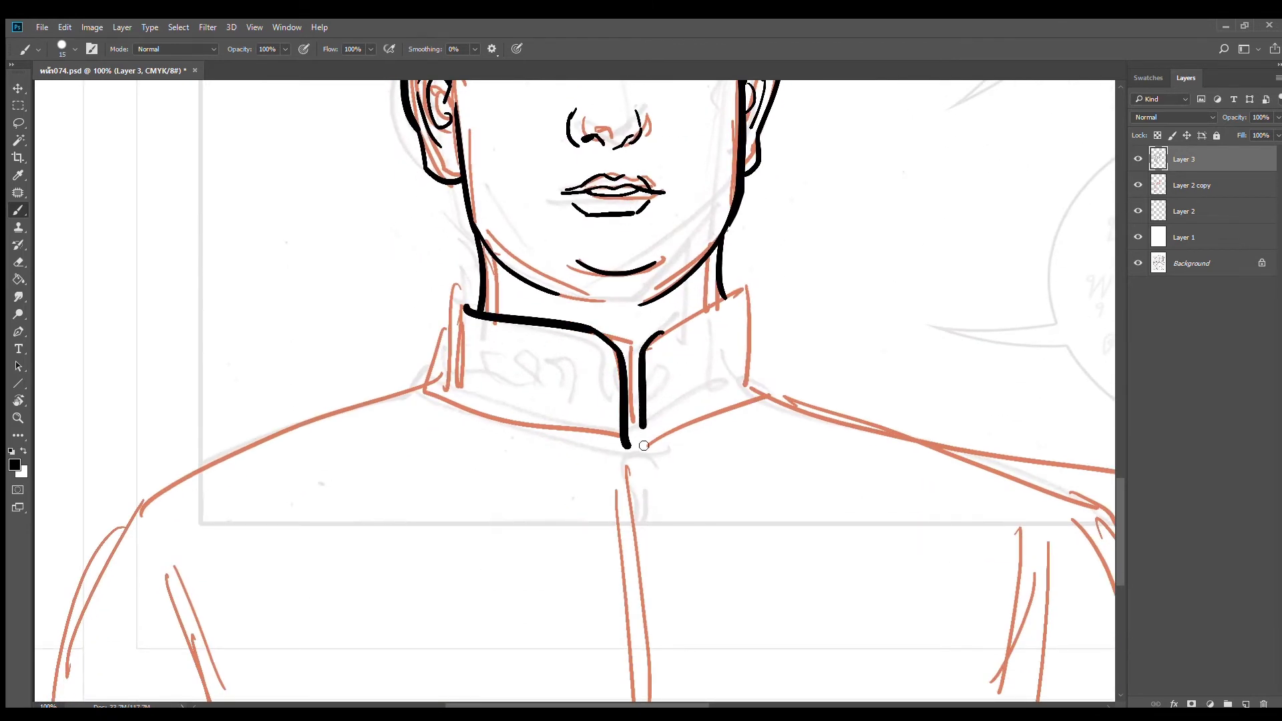
pyautogui.hotkey('ctrl', 'z')
pyautogui.moveTo(645, 346)
pyautogui.mouseDown()
pyautogui.moveTo(634, 444)
pyautogui.moveTo(609, 465)
pyautogui.mouseUp()
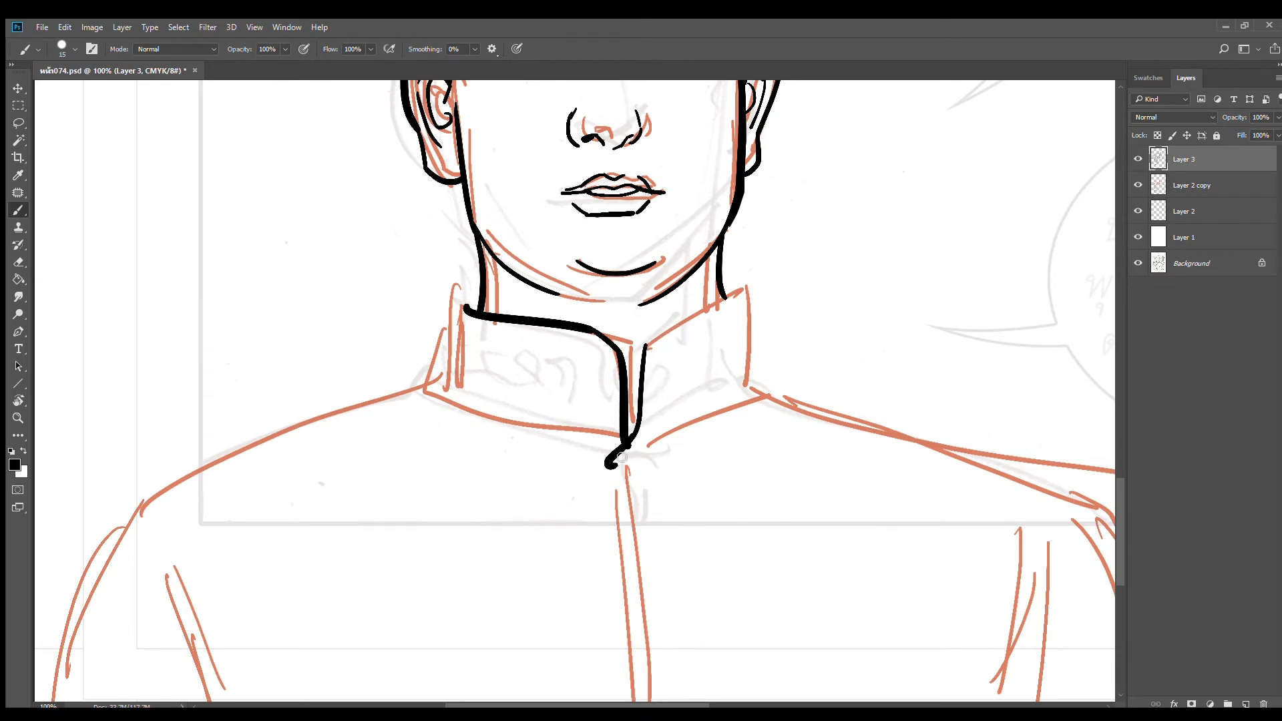
pyautogui.moveTo(645, 346)
pyautogui.mouseDown()
pyautogui.moveTo(743, 297)
pyautogui.moveTo(723, 305)
pyautogui.mouseUp()
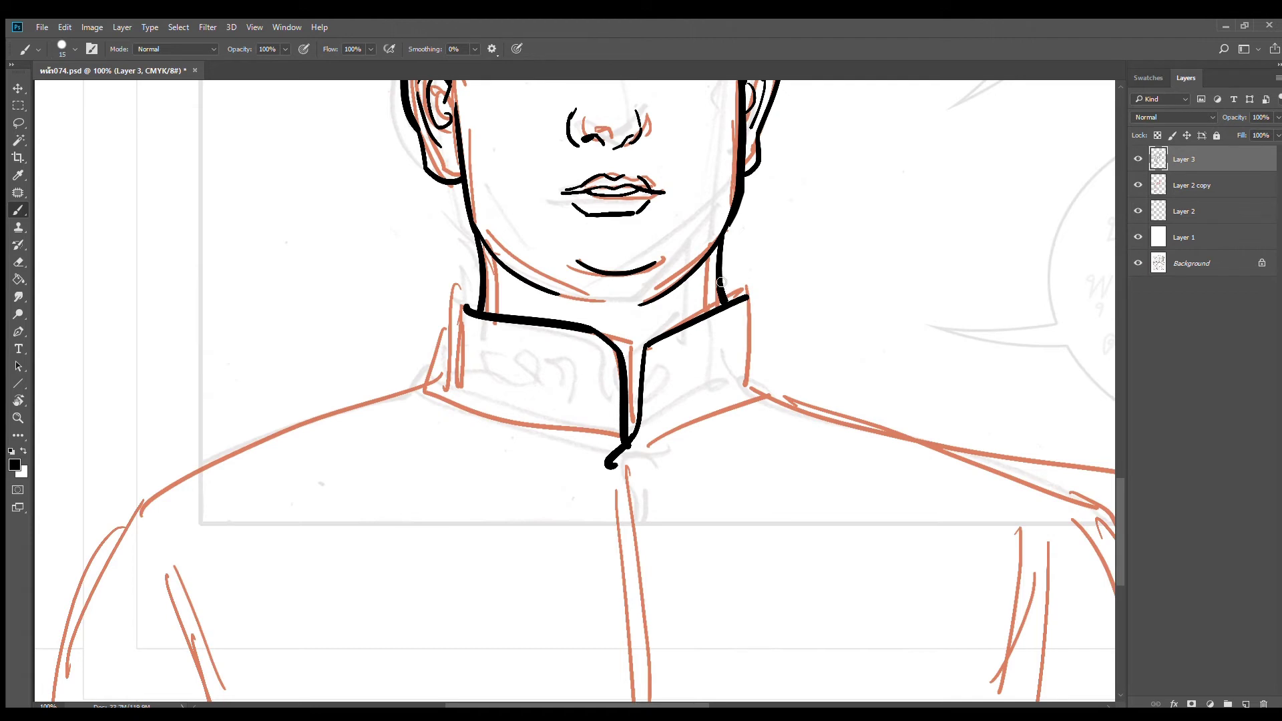
# Ink the collar's right-hand outer edge and redraw its top edge from the front opening, closing the rim behind the neck
pyautogui.moveTo(748, 297); pyautogui.dragTo(766, 387)
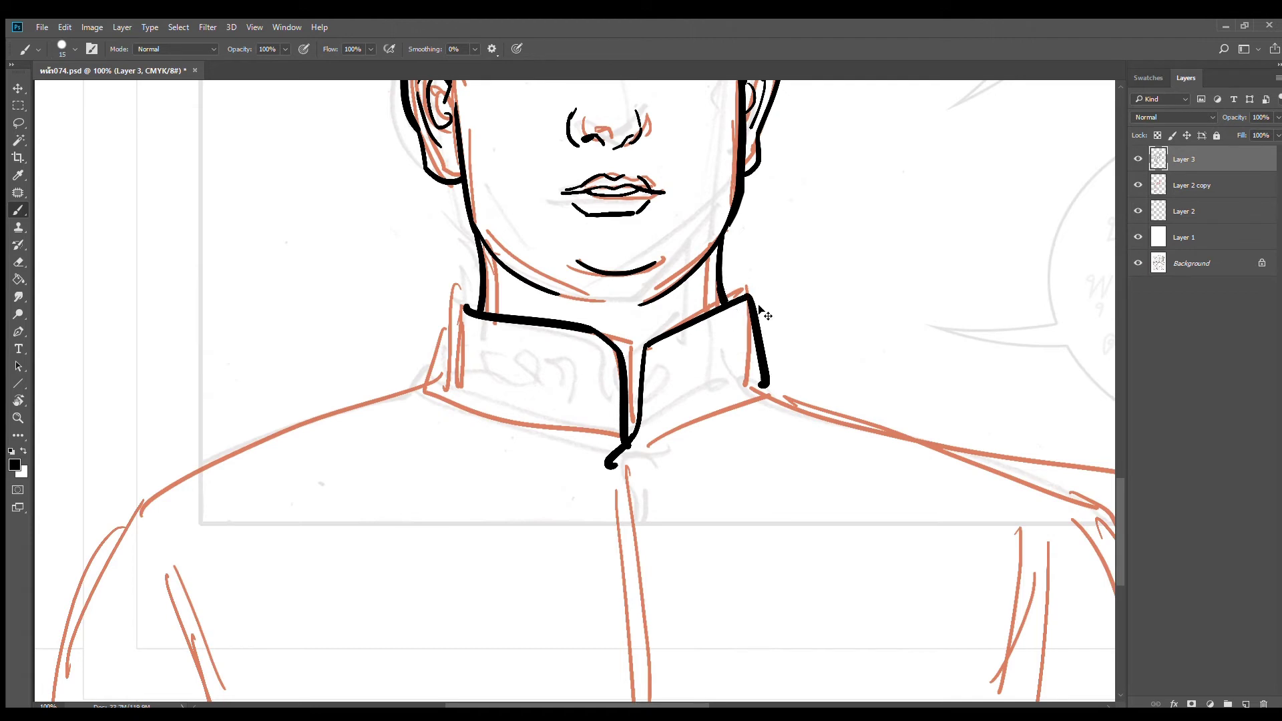
pyautogui.hotkey('ctrl', 'z')
pyautogui.moveTo(749, 297); pyautogui.dragTo(766, 387)
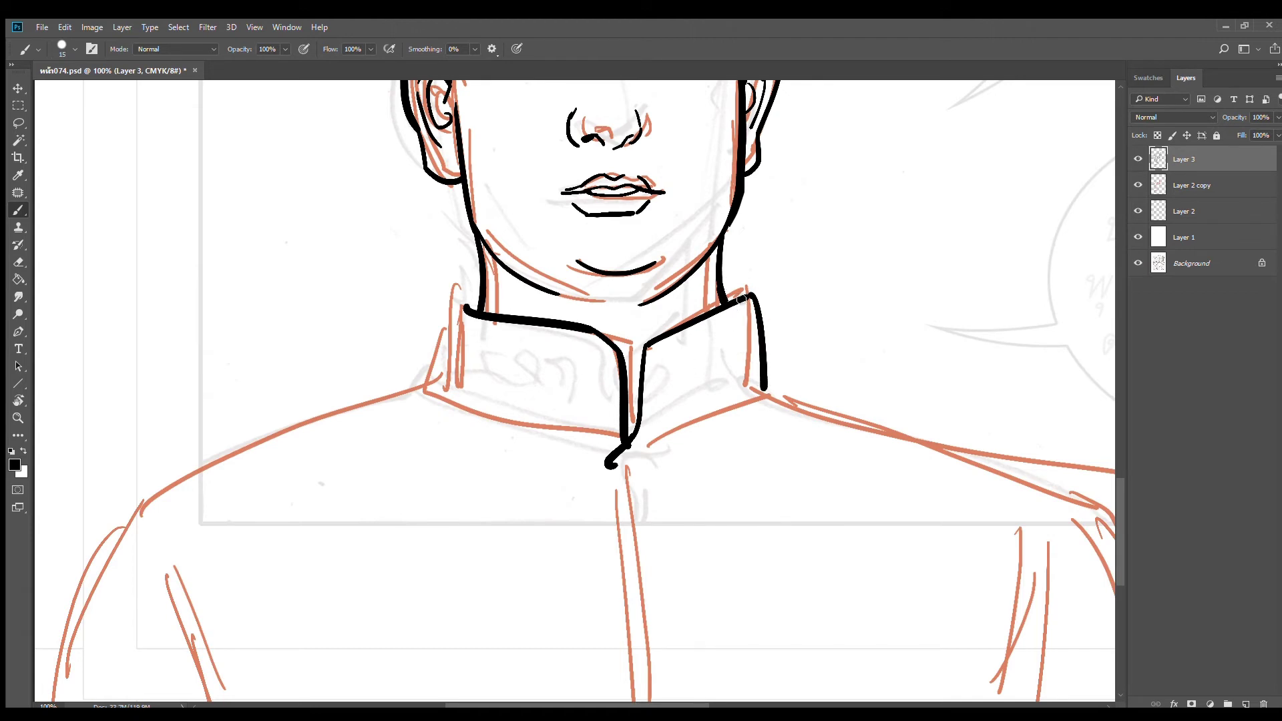
pyautogui.press('e')
pyautogui.moveTo(742, 300)
pyautogui.mouseDown()
pyautogui.moveTo(675, 346)
pyautogui.moveTo(677, 325)
pyautogui.moveTo(750, 299)
pyautogui.mouseUp()
pyautogui.press('b')
pyautogui.hotkey('ctrl', 'z')
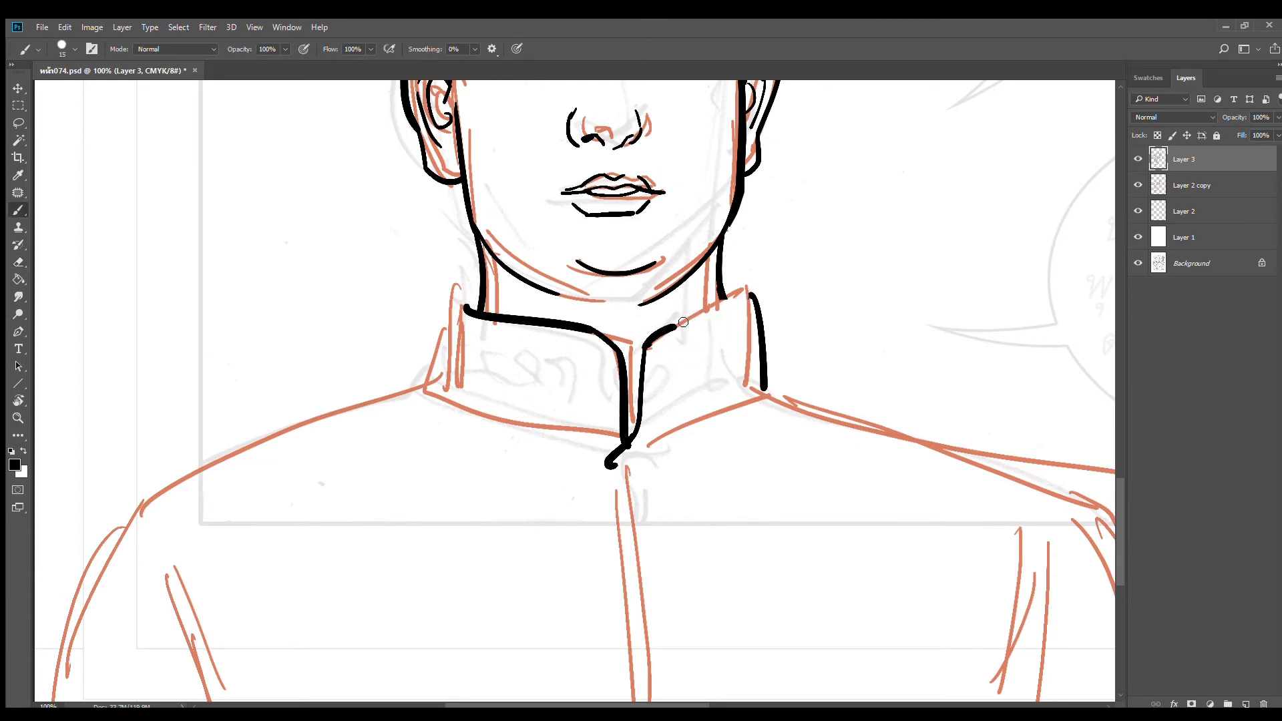
pyautogui.moveTo(676, 325)
pyautogui.mouseDown()
pyautogui.moveTo(752, 296)
pyautogui.moveTo(722, 292)
pyautogui.mouseUp()
# Ink the collar's rim behind the left side of the neck and its slanted left-hand outer edge
pyautogui.moveTo(480, 294)
pyautogui.mouseDown()
pyautogui.moveTo(457, 304)
pyautogui.moveTo(450, 379)
pyautogui.mouseUp()
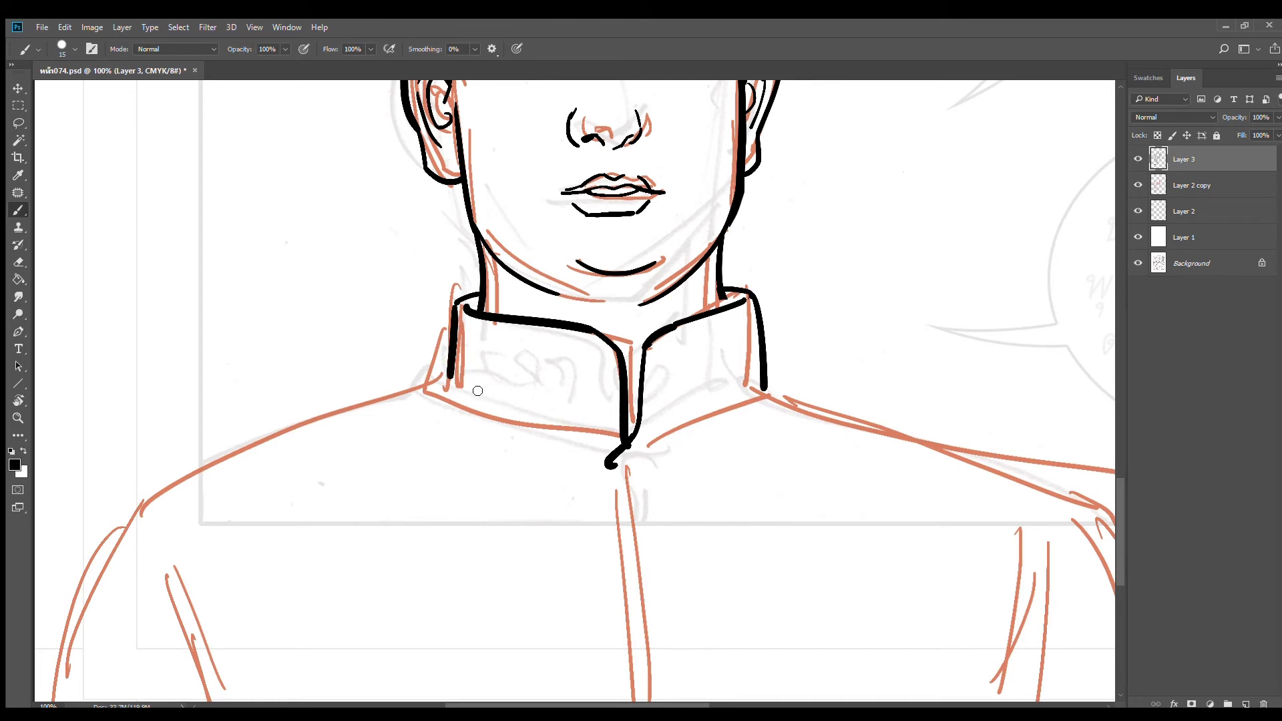
pyautogui.hotkey('ctrl', 'z')
pyautogui.moveTo(455, 304); pyautogui.dragTo(436, 390)
# Ink the collar's curved lower edges on both sides, meeting at the front opening
pyautogui.moveTo(442, 395); pyautogui.dragTo(575, 438)
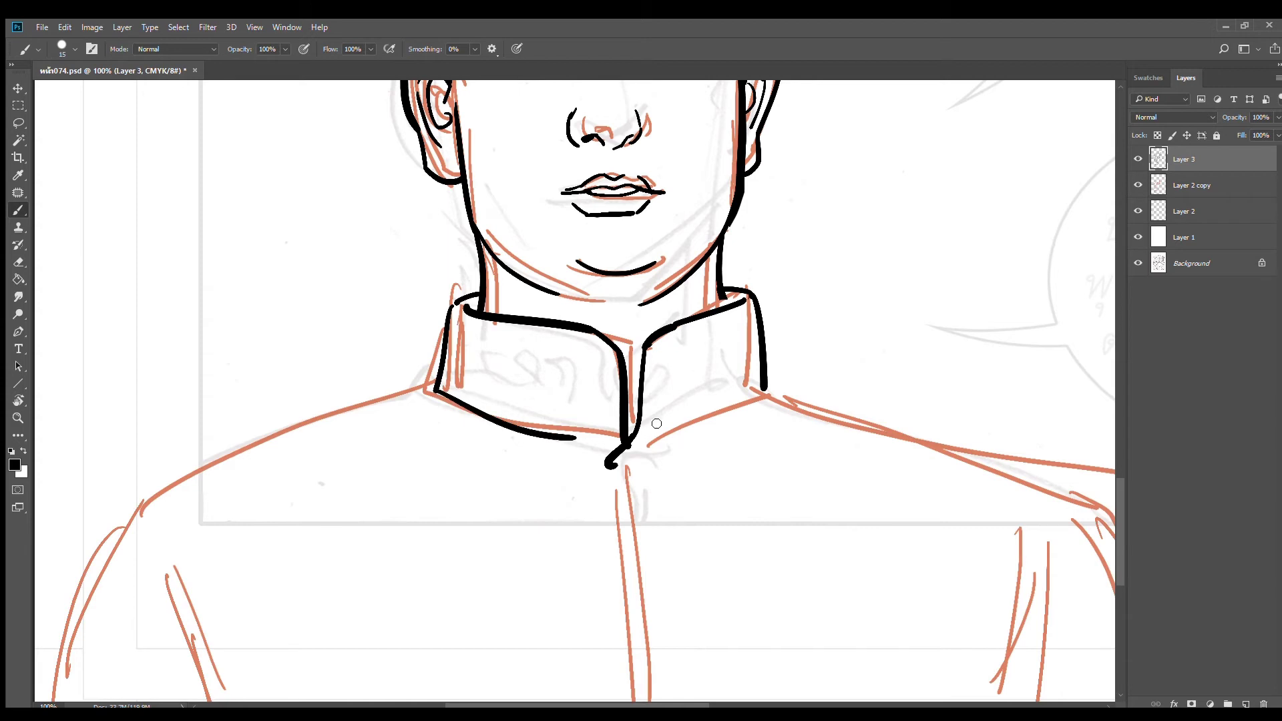
pyautogui.hotkey('ctrl', 'z')
pyautogui.moveTo(449, 392); pyautogui.dragTo(611, 439)
pyautogui.hotkey('ctrl', 'z')
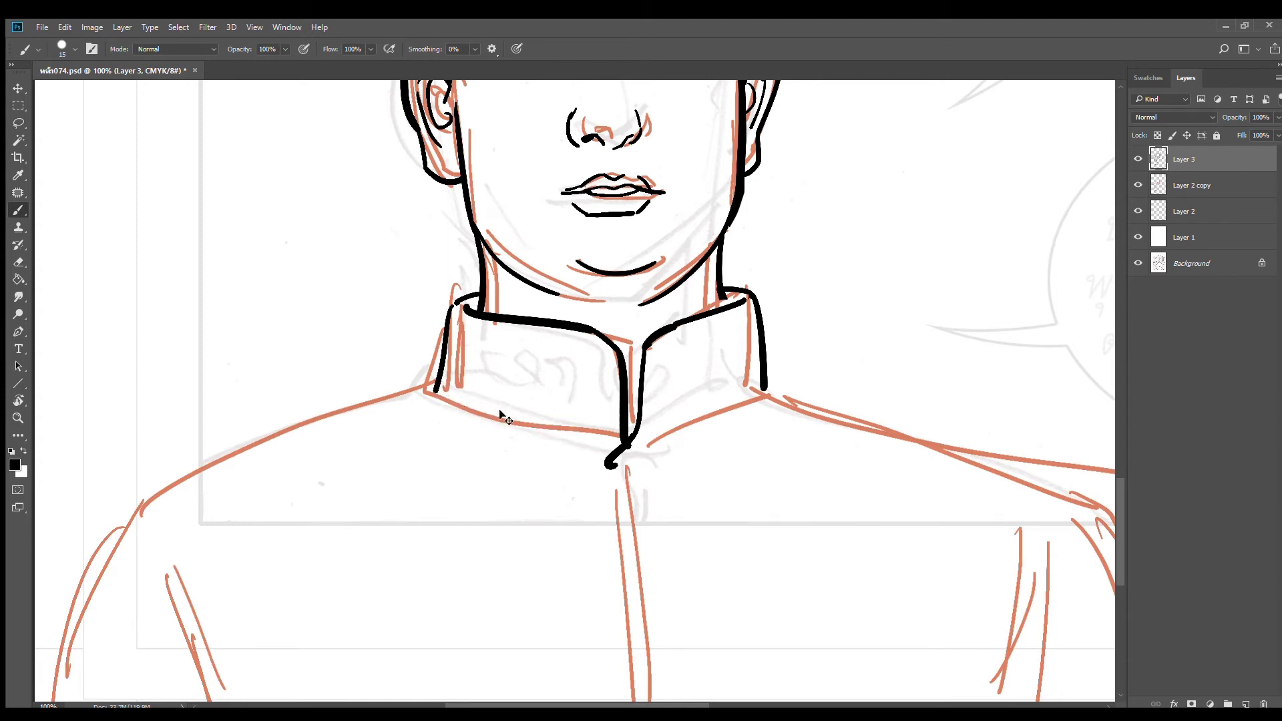
pyautogui.moveTo(435, 390)
pyautogui.mouseDown()
pyautogui.moveTo(571, 443)
pyautogui.moveTo(620, 443)
pyautogui.mouseUp()
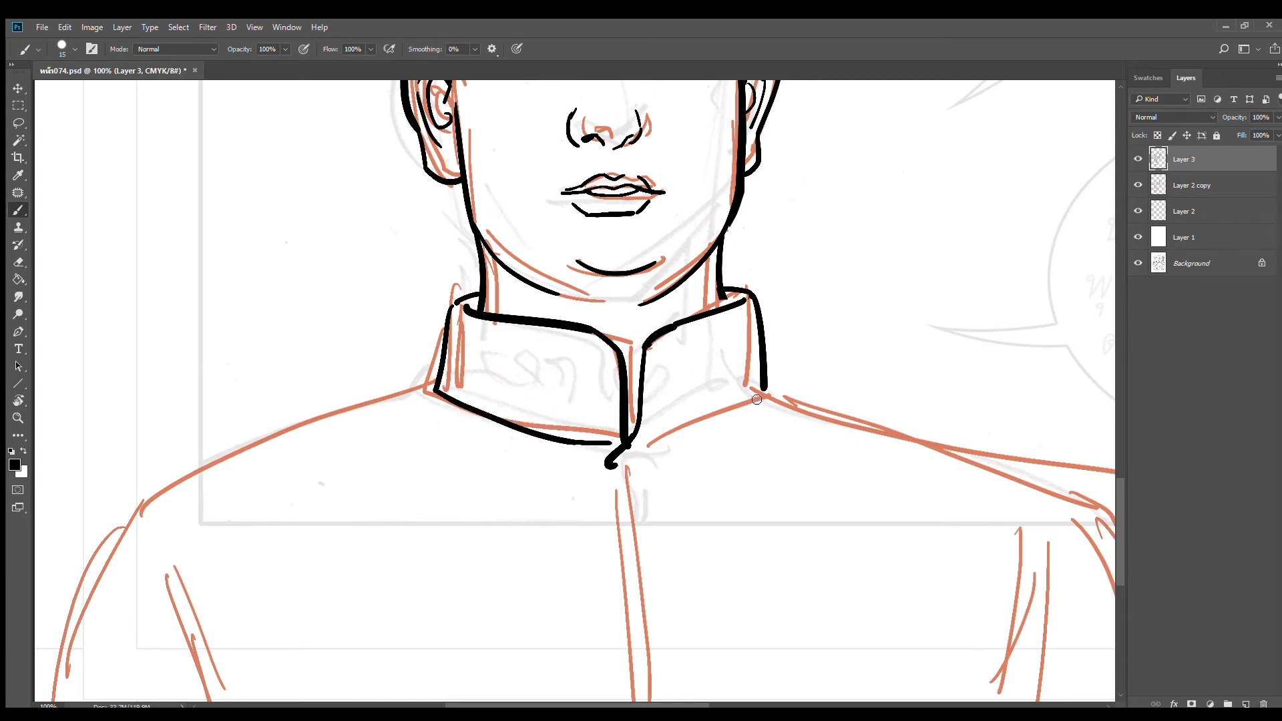
pyautogui.moveTo(765, 389); pyautogui.dragTo(637, 460)
pyautogui.hotkey('ctrl', 'z')
pyautogui.moveTo(765, 389); pyautogui.dragTo(643, 445)
# Add inner border lines along the collar's edges and fill both halves with curling leaf ornament
pyautogui.moveTo(657, 349); pyautogui.dragTo(754, 311)
pyautogui.moveTo(654, 361)
pyautogui.mouseDown()
pyautogui.moveTo(653, 436)
pyautogui.moveTo(625, 462)
pyautogui.mouseUp()
pyautogui.moveTo(453, 311)
pyautogui.mouseDown()
pyautogui.moveTo(609, 359)
pyautogui.moveTo(611, 441)
pyautogui.moveTo(700, 347)
pyautogui.moveTo(726, 337)
pyautogui.moveTo(721, 391)
pyautogui.moveTo(694, 412)
pyautogui.moveTo(688, 391)
pyautogui.moveTo(731, 381)
pyautogui.moveTo(744, 335)
pyautogui.moveTo(746, 392)
pyautogui.mouseUp()
pyautogui.moveTo(594, 408)
pyautogui.mouseDown()
pyautogui.moveTo(582, 360)
pyautogui.moveTo(571, 377)
pyautogui.moveTo(561, 350)
pyautogui.moveTo(544, 347)
pyautogui.moveTo(542, 380)
pyautogui.moveTo(563, 414)
pyautogui.moveTo(590, 432)
pyautogui.moveTo(549, 362)
pyautogui.mouseUp()
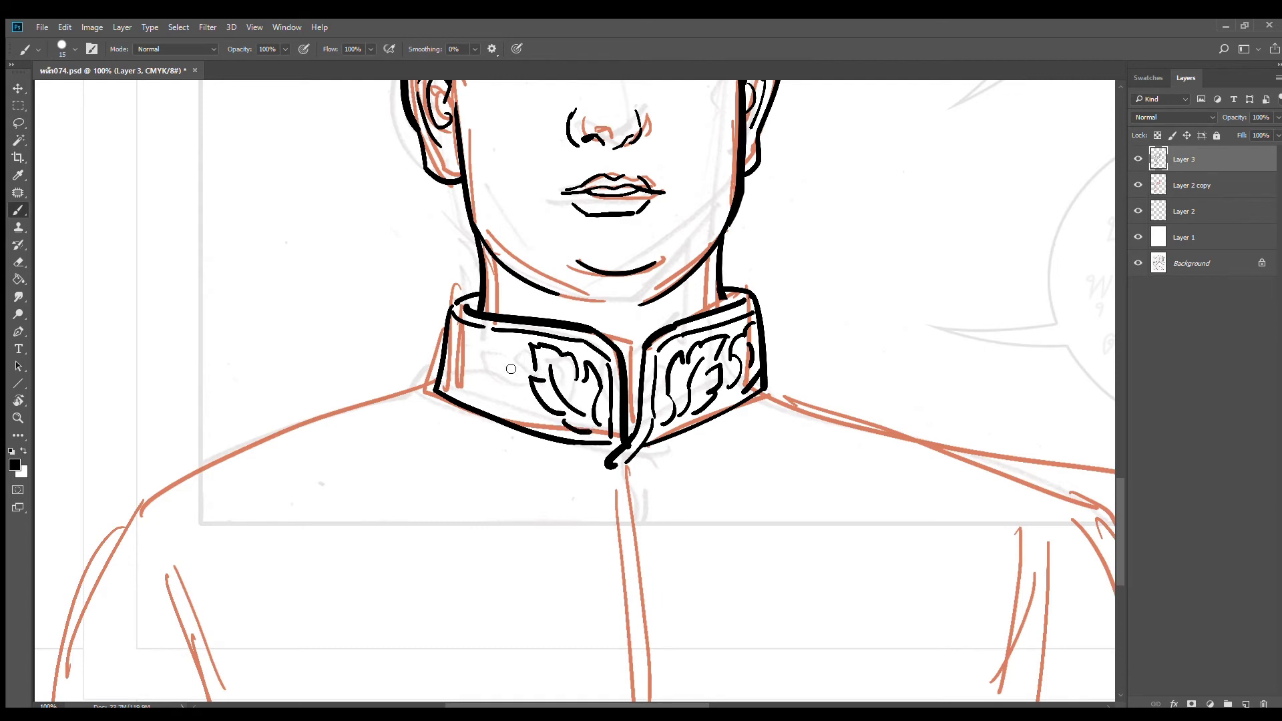
pyautogui.moveTo(532, 422)
pyautogui.mouseDown()
pyautogui.moveTo(521, 382)
pyautogui.moveTo(507, 404)
pyautogui.moveTo(482, 344)
pyautogui.moveTo(510, 402)
pyautogui.mouseUp()
pyautogui.hotkey('ctrl', 'z')
pyautogui.moveTo(485, 339)
pyautogui.mouseDown()
pyautogui.moveTo(516, 381)
pyautogui.moveTo(481, 394)
pyautogui.moveTo(510, 414)
pyautogui.moveTo(456, 342)
pyautogui.moveTo(452, 377)
pyautogui.mouseUp()
pyautogui.moveTo(450, 386)
pyautogui.mouseDown()
pyautogui.moveTo(481, 383)
pyautogui.moveTo(514, 363)
pyautogui.mouseUp()
# Ink the jacket's two front placket lines down to the page edge and a round button below the collar
pyautogui.keyDown('alt'); pyautogui.click(630, 490); pyautogui.keyUp('alt')
pyautogui.moveTo(638, 507)
pyautogui.mouseDown()
pyautogui.moveTo(566, 348)
pyautogui.moveTo(565, 490)
pyautogui.mouseUp()
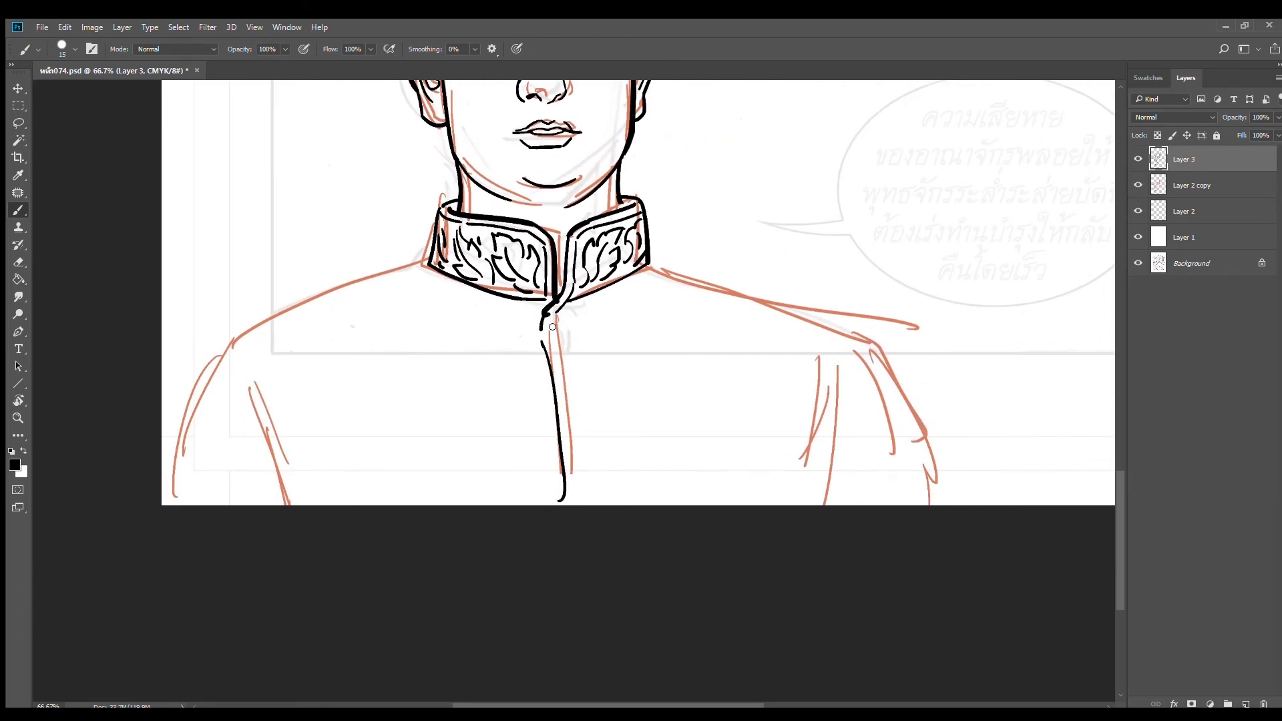
pyautogui.moveTo(551, 337); pyautogui.dragTo(576, 513)
pyautogui.moveTo(563, 321); pyautogui.dragTo(571, 338)
# Ink the left-hand shoulder and sleeve outline with the armhole crease and an inner fold
pyautogui.moveTo(454, 301)
pyautogui.mouseDown()
pyautogui.moveTo(614, 307)
pyautogui.moveTo(572, 276)
pyautogui.moveTo(506, 301)
pyautogui.moveTo(322, 515)
pyautogui.mouseUp()
pyautogui.moveTo(405, 374); pyautogui.dragTo(448, 513)
pyautogui.moveTo(404, 449); pyautogui.dragTo(426, 513)
# Ink the right-hand shoulder and sleeve outline with the armhole crease and inner folds
pyautogui.moveTo(811, 366); pyautogui.dragTo(623, 323)
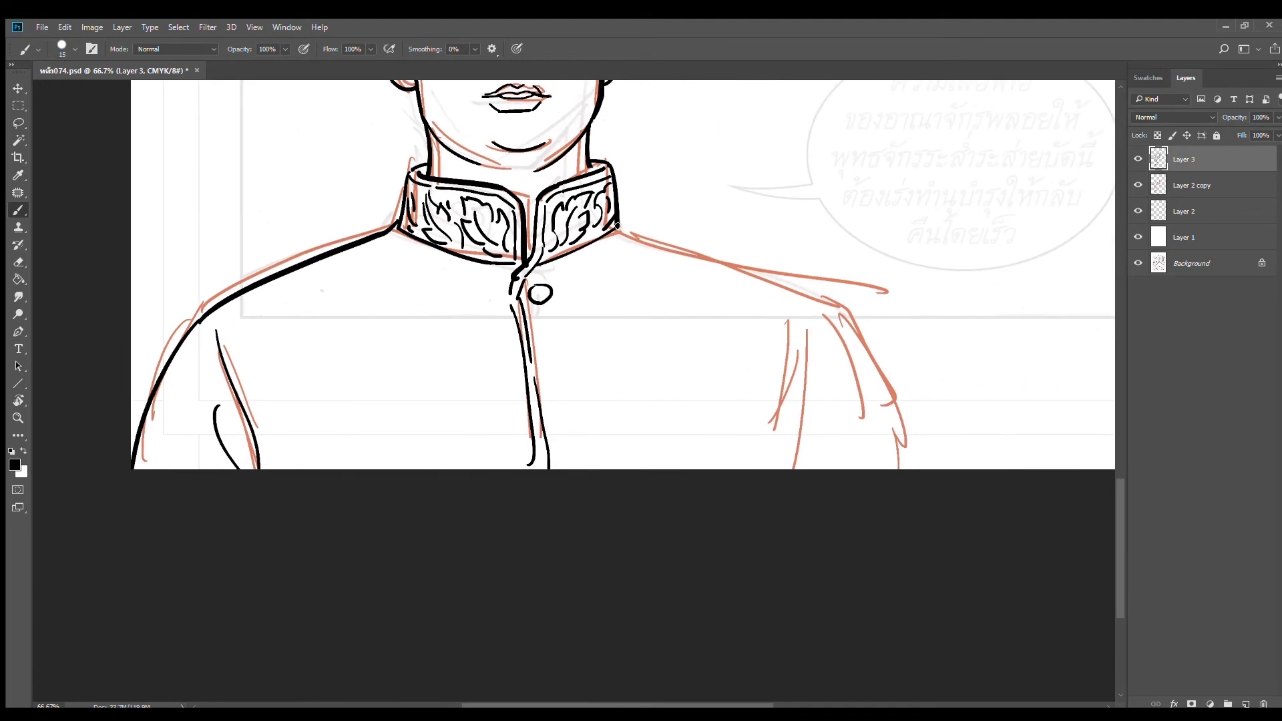
pyautogui.moveTo(618, 226)
pyautogui.mouseDown()
pyautogui.moveTo(750, 275)
pyautogui.moveTo(902, 469)
pyautogui.mouseUp()
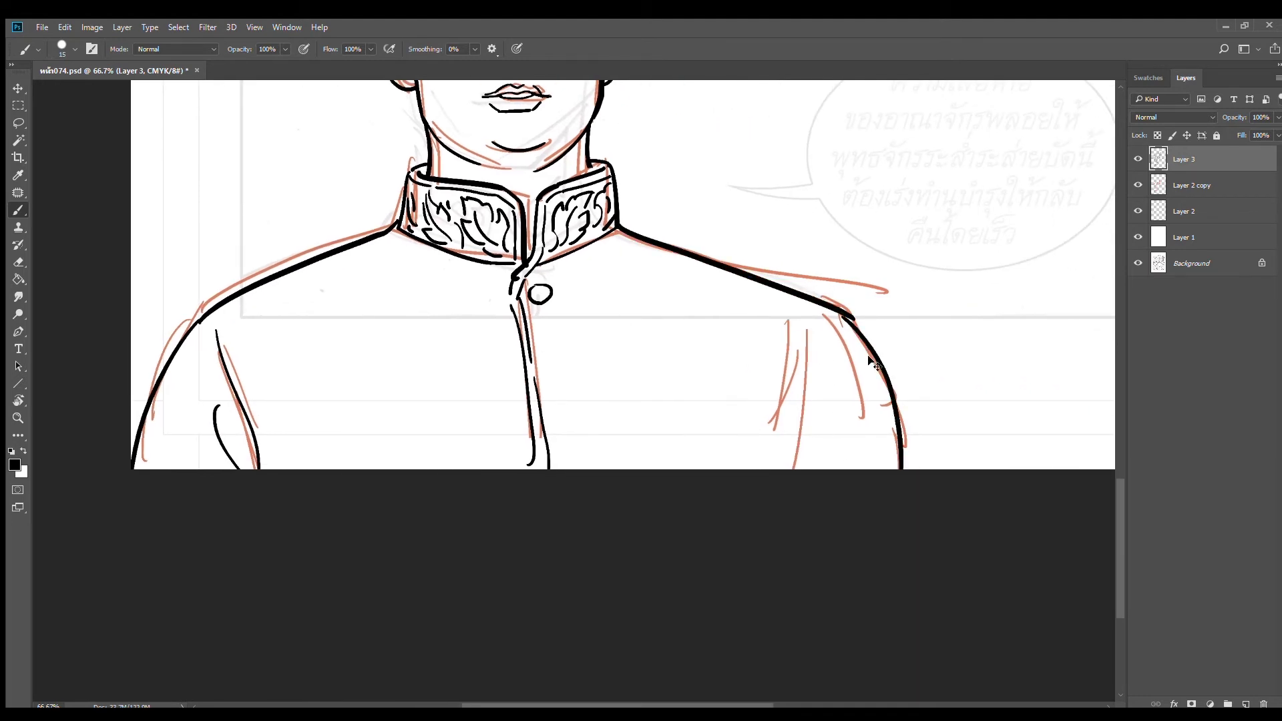
pyautogui.hotkey('ctrl', 'z')
pyautogui.moveTo(847, 317); pyautogui.dragTo(906, 471)
pyautogui.moveTo(832, 335); pyautogui.dragTo(802, 502)
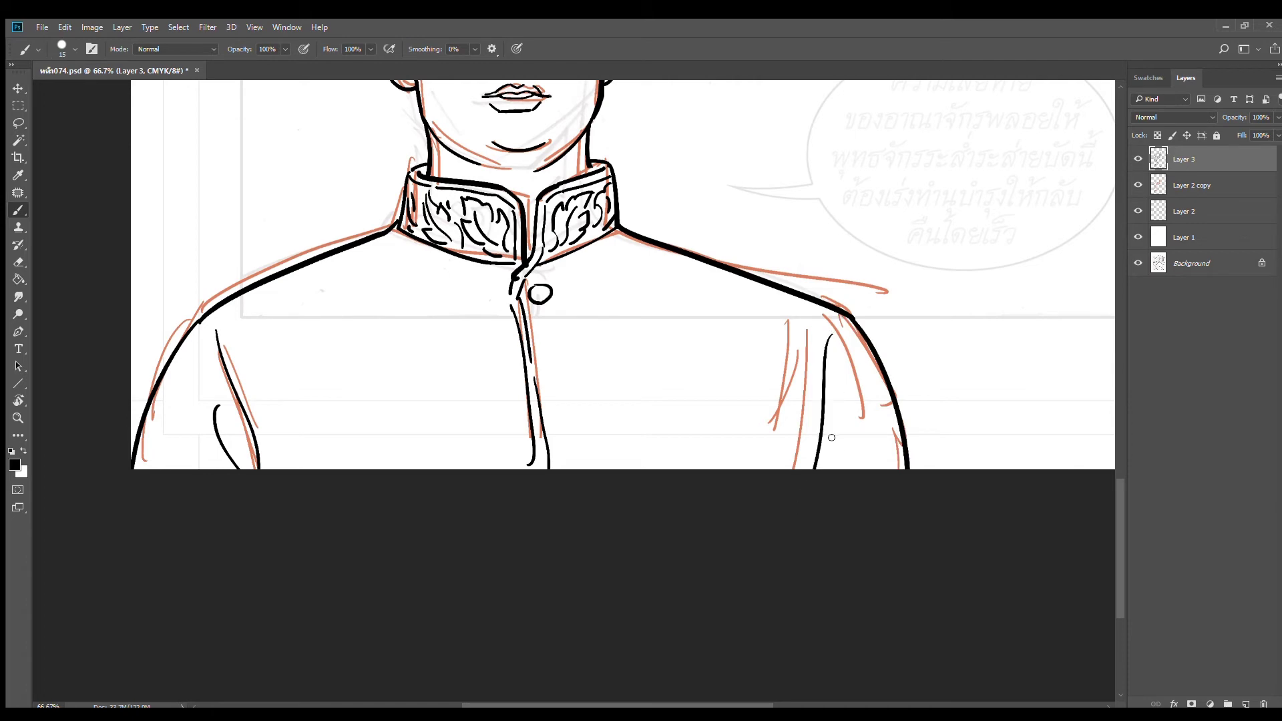
pyautogui.moveTo(817, 456)
pyautogui.mouseDown()
pyautogui.moveTo(837, 380)
pyautogui.moveTo(864, 414)
pyautogui.mouseUp()
# Select the right-hand shoulder and sleeve lines with a rectangular marquee, move them slightly inward and up, and deselect
pyautogui.moveTo(603, 327); pyautogui.dragTo(691, 360)
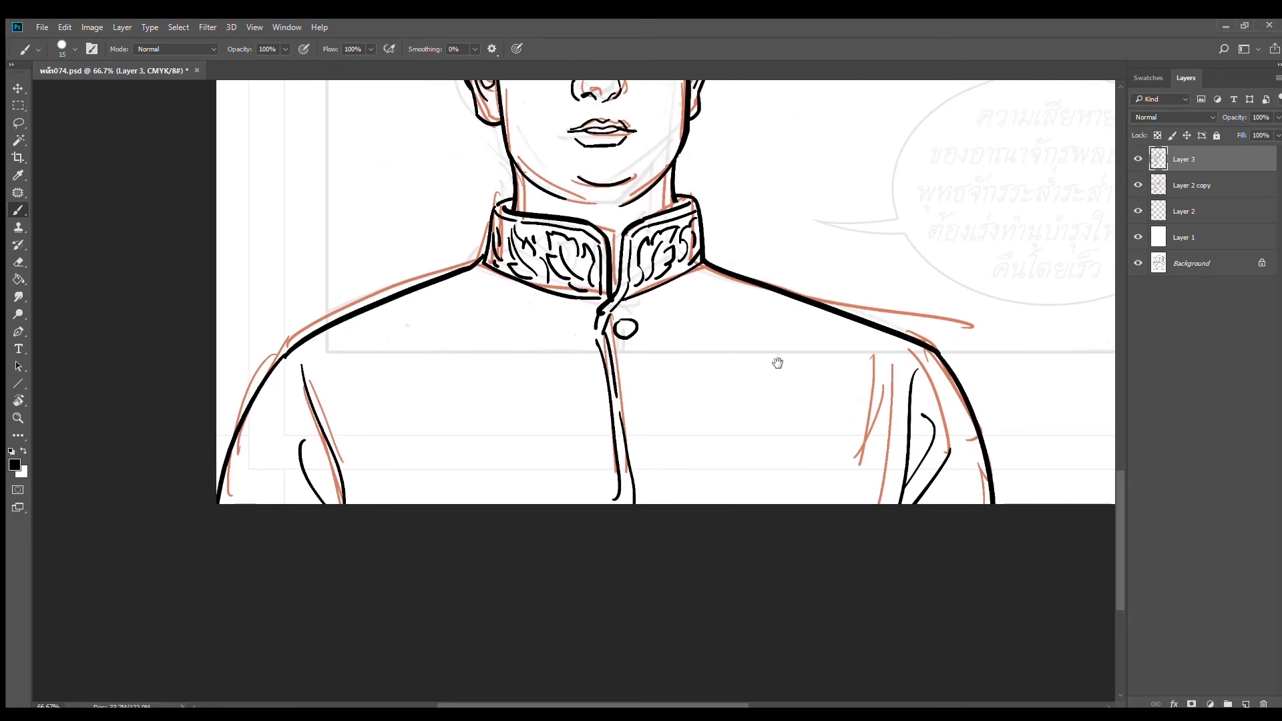
pyautogui.keyDown('alt'); pyautogui.click(793, 394); pyautogui.keyUp('alt')
pyautogui.keyDown('alt'); pyautogui.click(793, 393); pyautogui.keyUp('alt')
pyautogui.scroll(2, 906, 385)
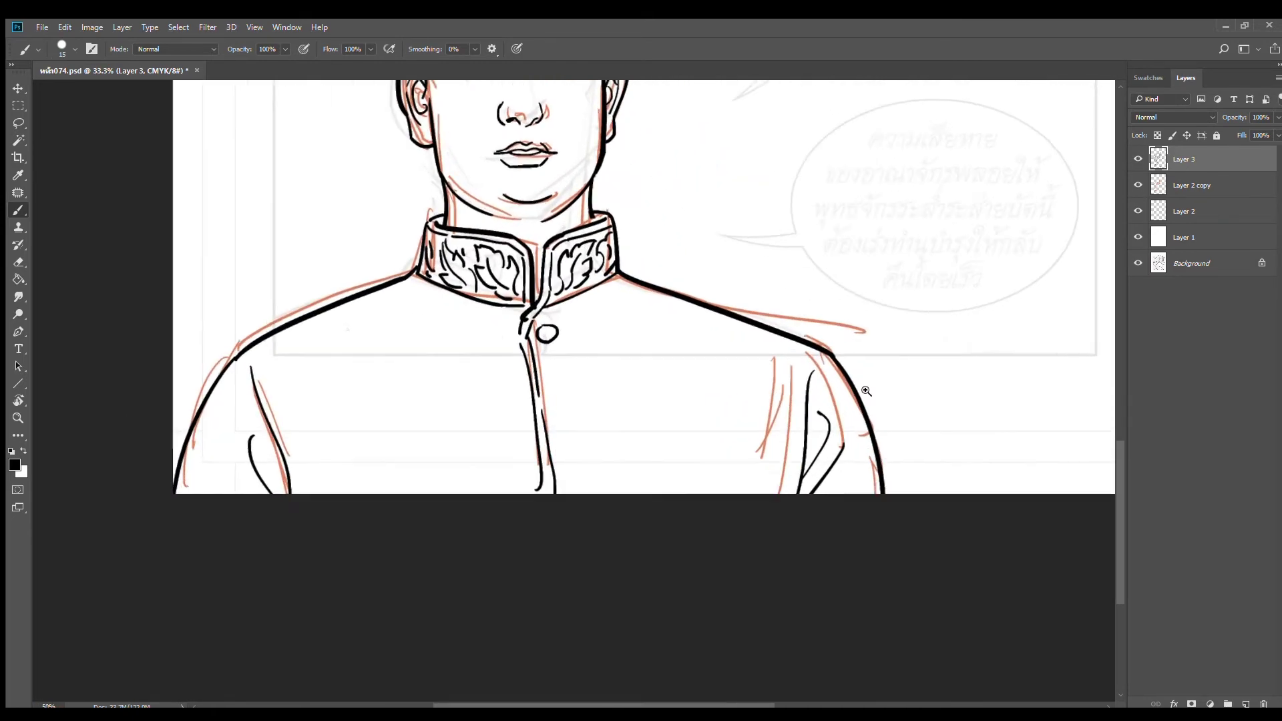
pyautogui.press('m')
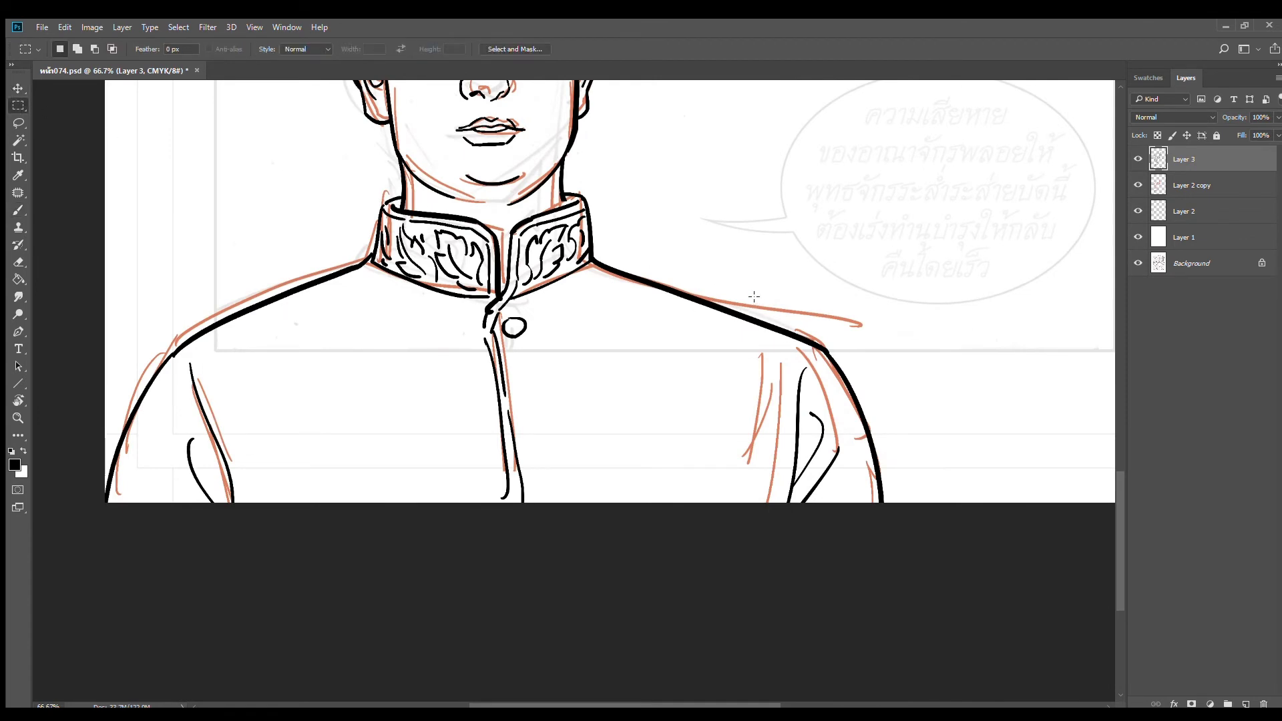
pyautogui.moveTo(754, 295); pyautogui.dragTo(959, 583)
pyautogui.moveTo(847, 447); pyautogui.dragTo(807, 431)
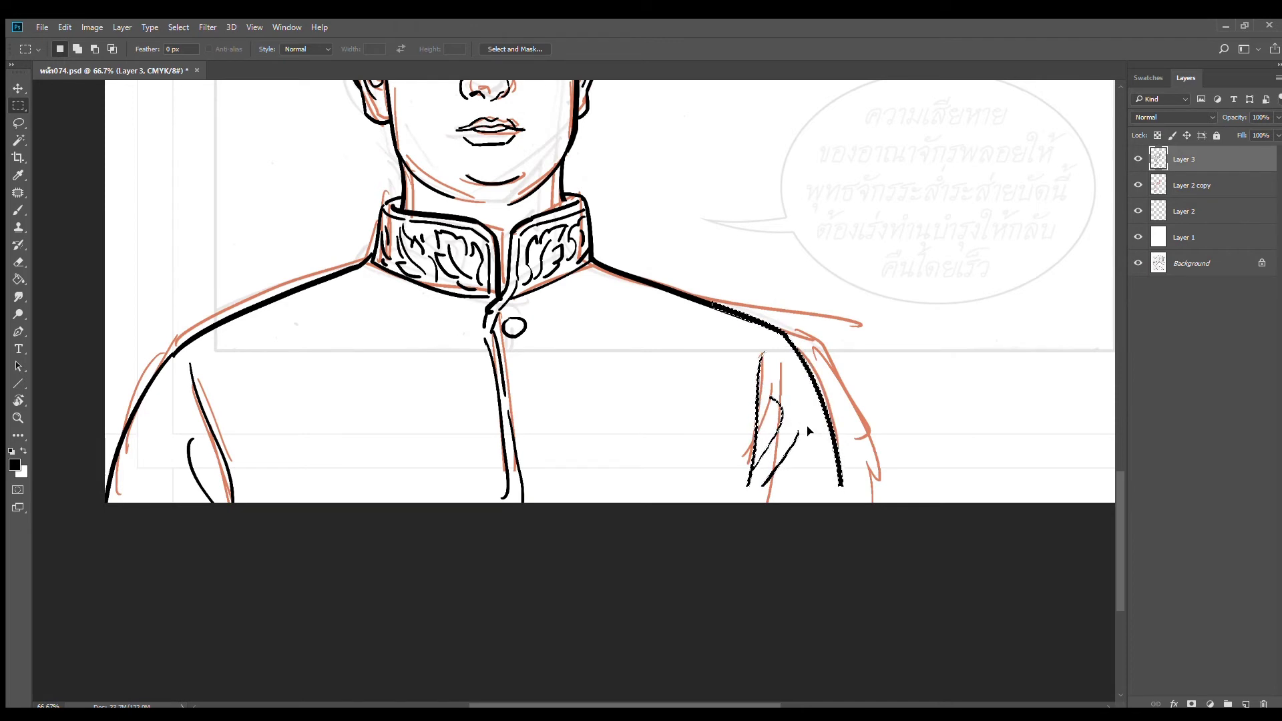
pyautogui.hotkey('ctrl', 'd')
# Extend the moved sleeve and fold lines to the page edge and add short fabric creases below the collar
pyautogui.press('b')
pyautogui.moveTo(748, 479); pyautogui.dragTo(751, 500)
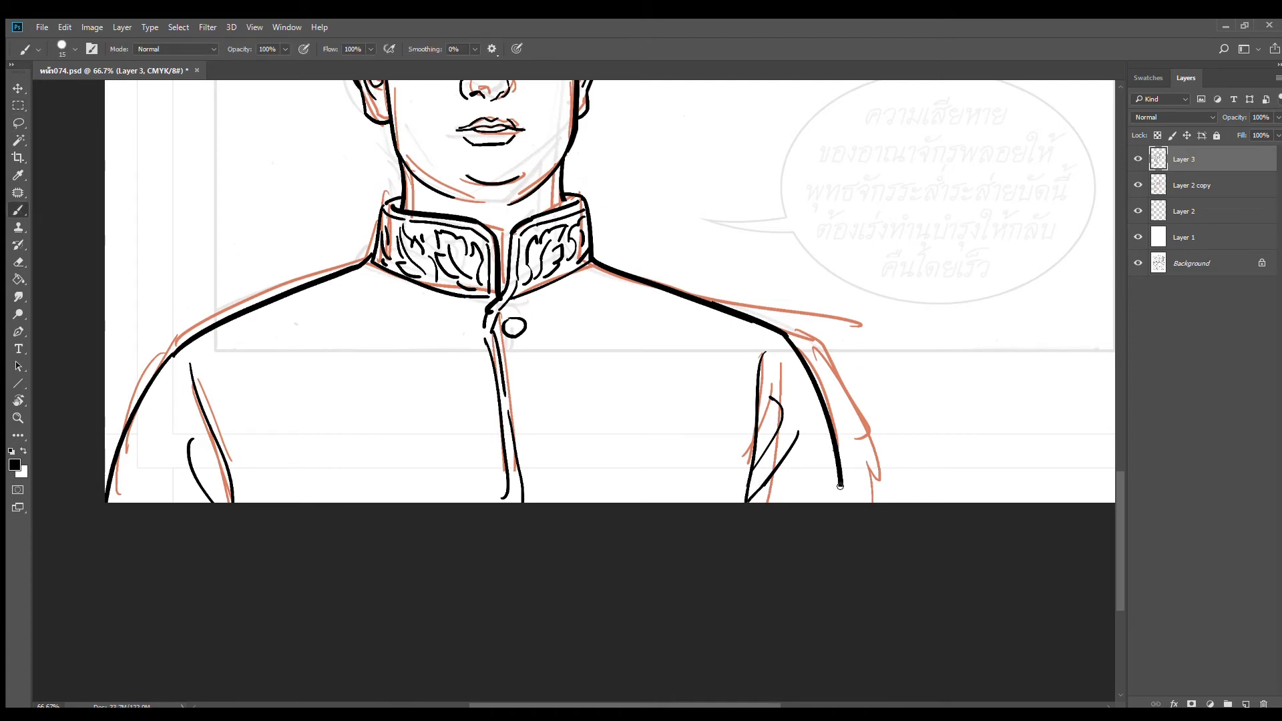
pyautogui.moveTo(840, 486); pyautogui.dragTo(844, 502)
pyautogui.moveTo(514, 313); pyautogui.dragTo(577, 304)
pyautogui.moveTo(371, 271); pyautogui.dragTo(388, 297)
# Select the whole inked portrait with the rectangular marquee, move it slightly right and down, and deselect
pyautogui.hotkey('ctrl', '-')
pyautogui.hotkey('ctrl', '-')
pyautogui.moveTo(600, 386); pyautogui.dragTo(628, 391)
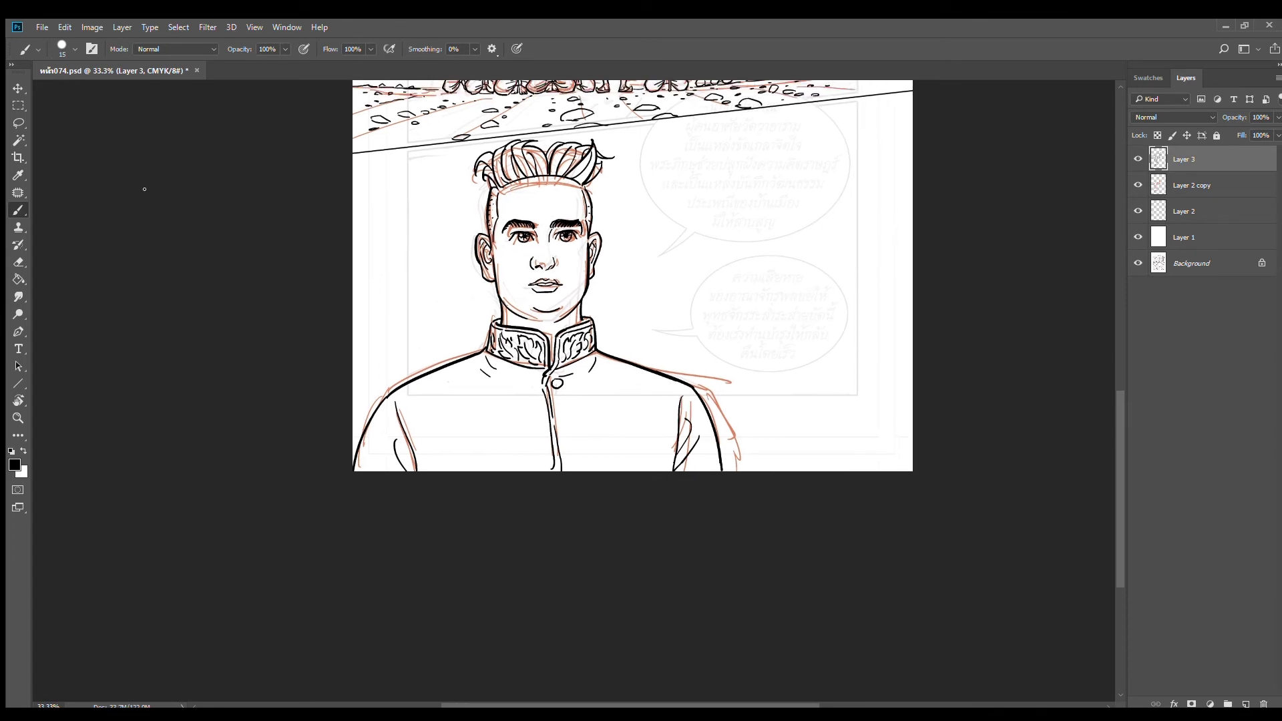
pyautogui.click(18, 105)
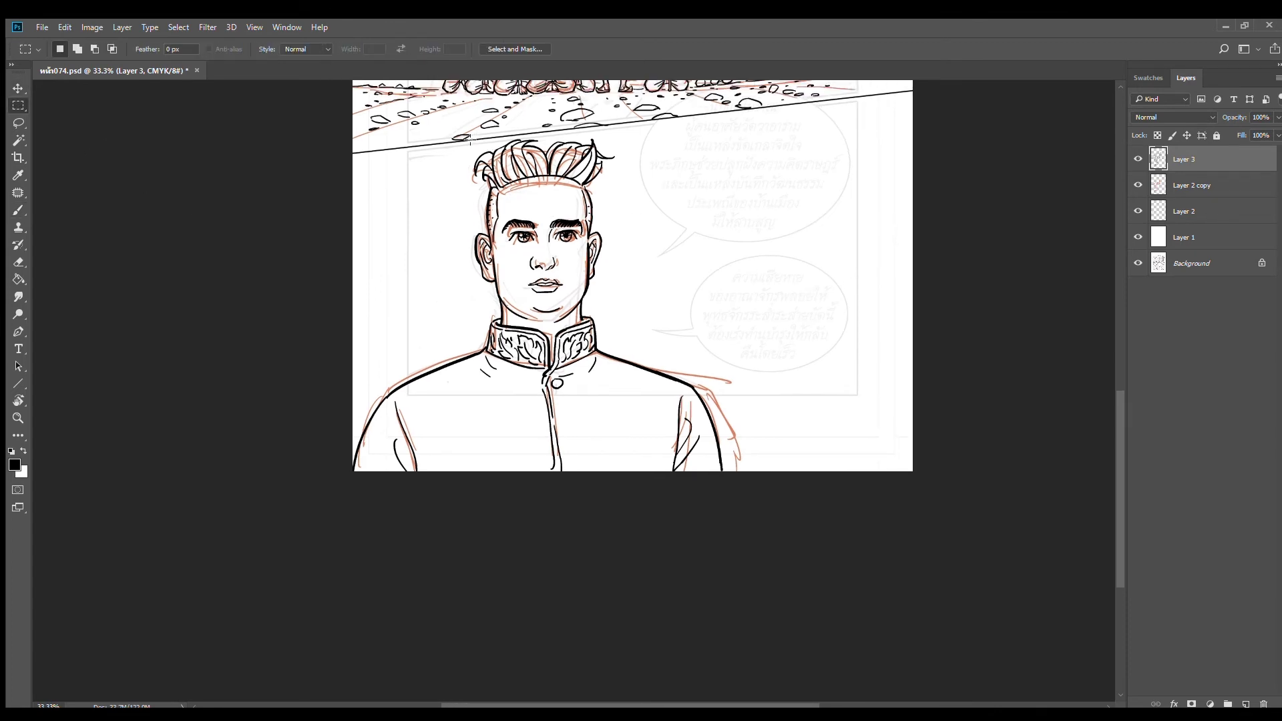
pyautogui.moveTo(647, 346); pyautogui.dragTo(776, 518)
pyautogui.moveTo(345, 316); pyautogui.dragTo(605, 509)
pyautogui.moveTo(542, 212); pyautogui.dragTo(550, 224)
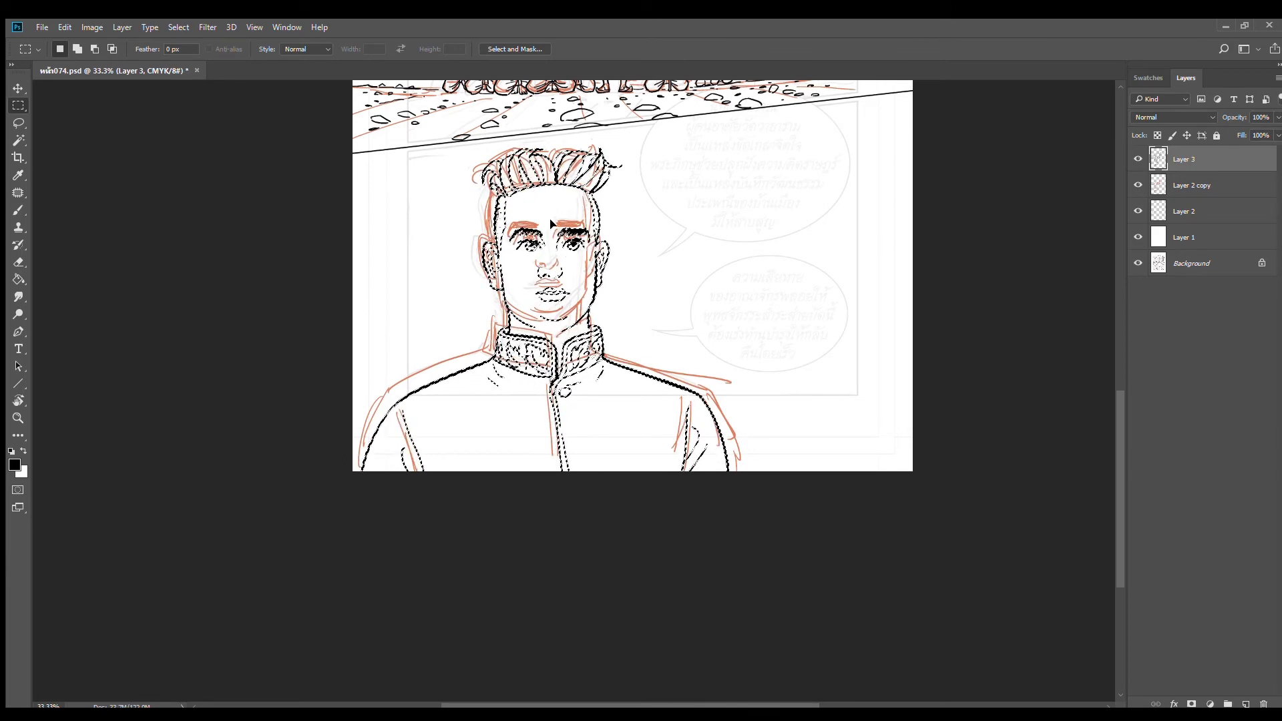
pyautogui.hotkey('ctrl', 'd')
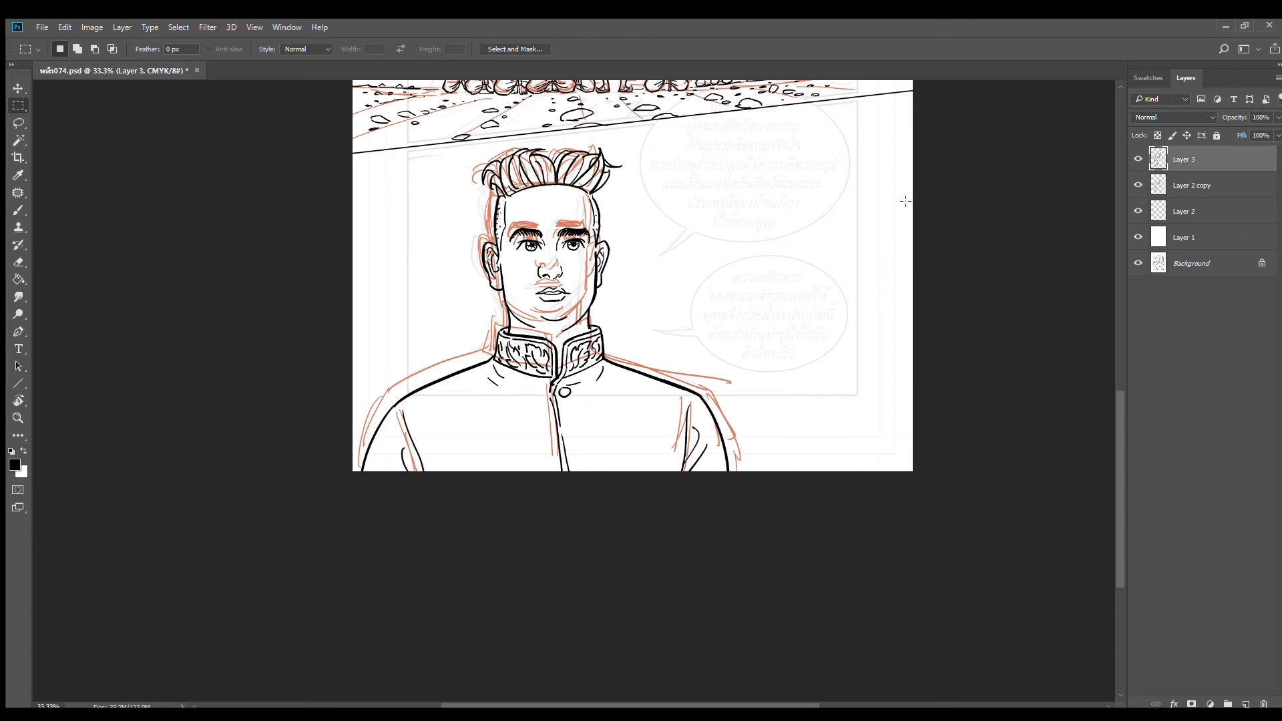
# Ink a curved crease under each eye and hide the Layer 2 copy sketch
pyautogui.click(1138, 187)
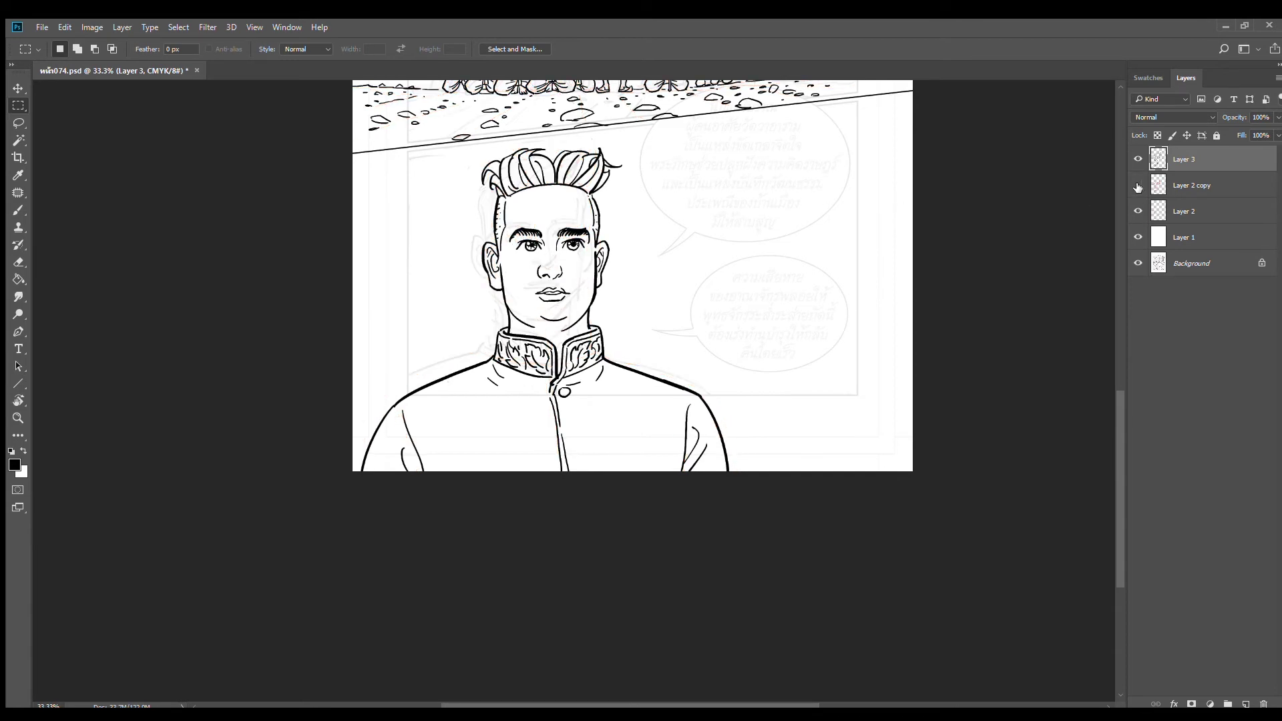
pyautogui.click(1137, 187)
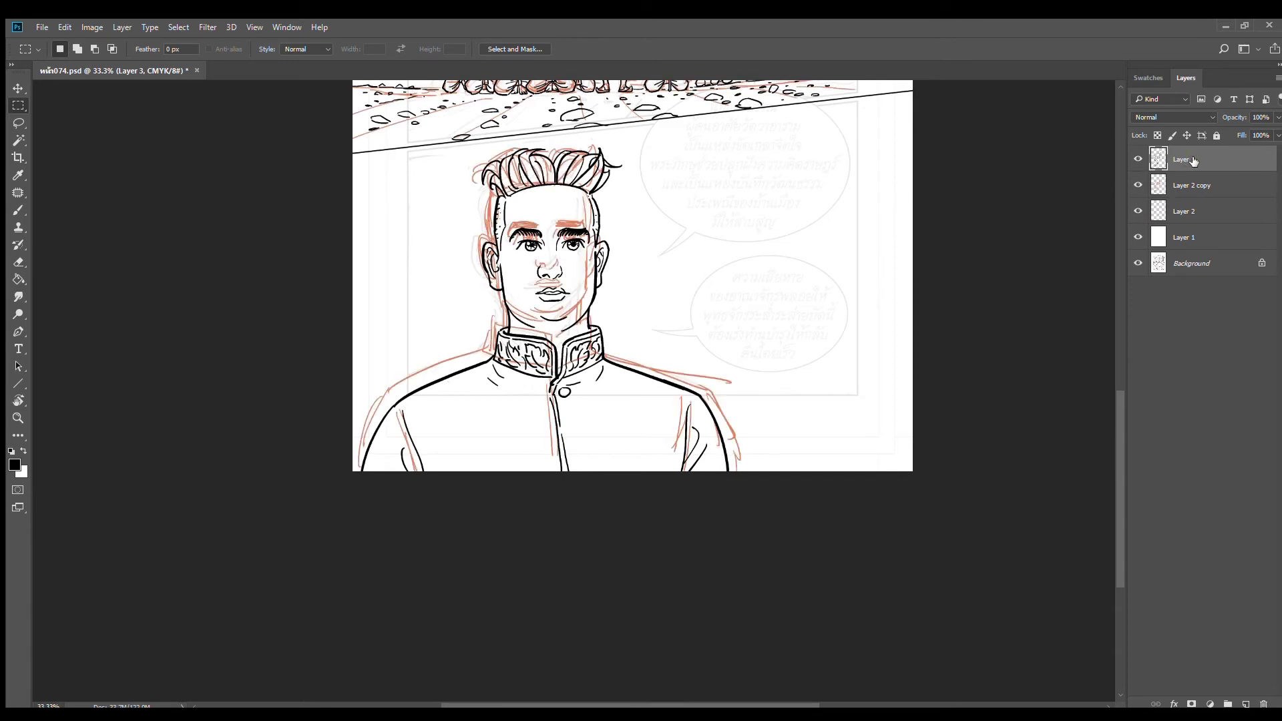
pyautogui.scroll(2, 542, 270)
pyautogui.press('b')
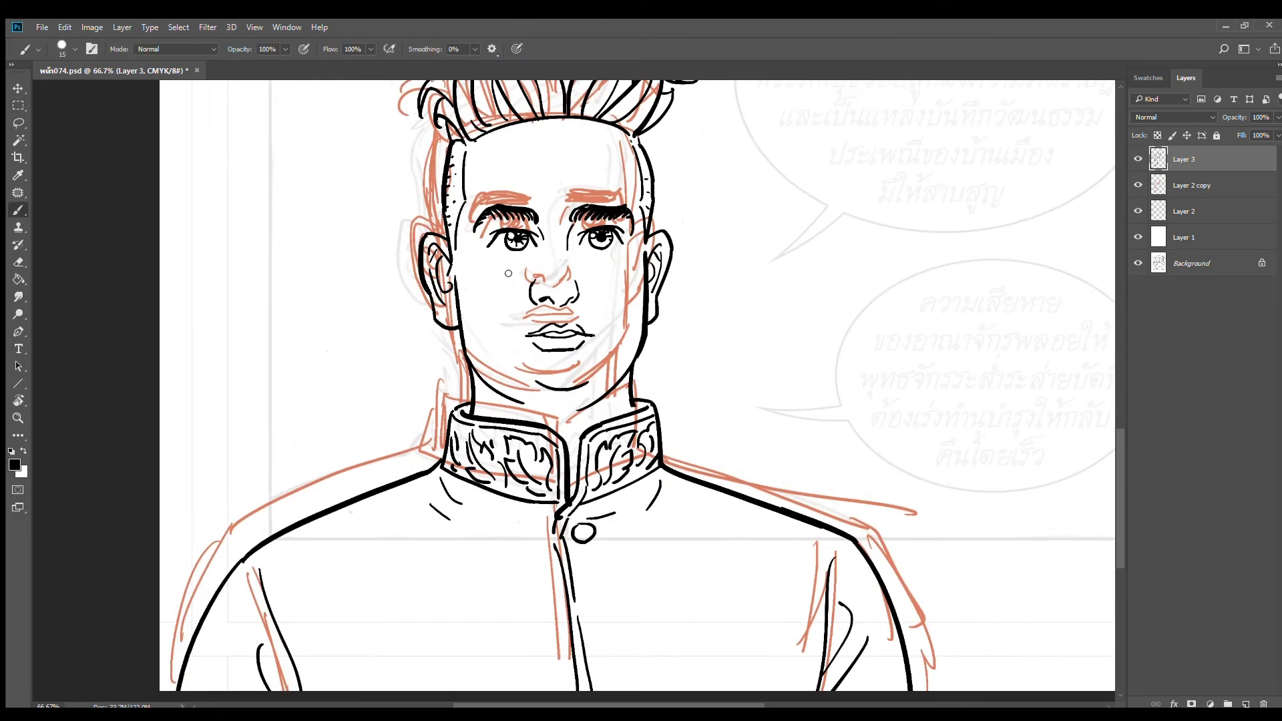
pyautogui.scroll(1, 525, 264)
pyautogui.moveTo(535, 249); pyautogui.dragTo(502, 267)
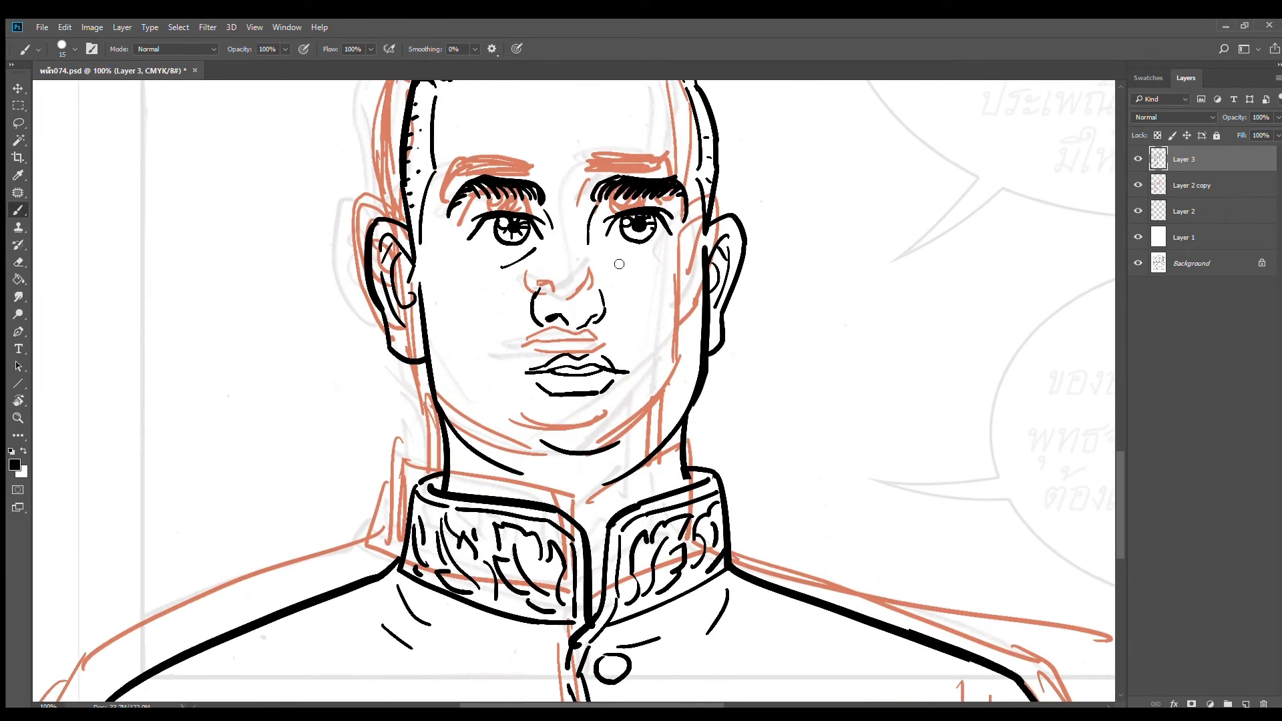
pyautogui.moveTo(626, 264); pyautogui.dragTo(606, 249)
pyautogui.click(1138, 186)
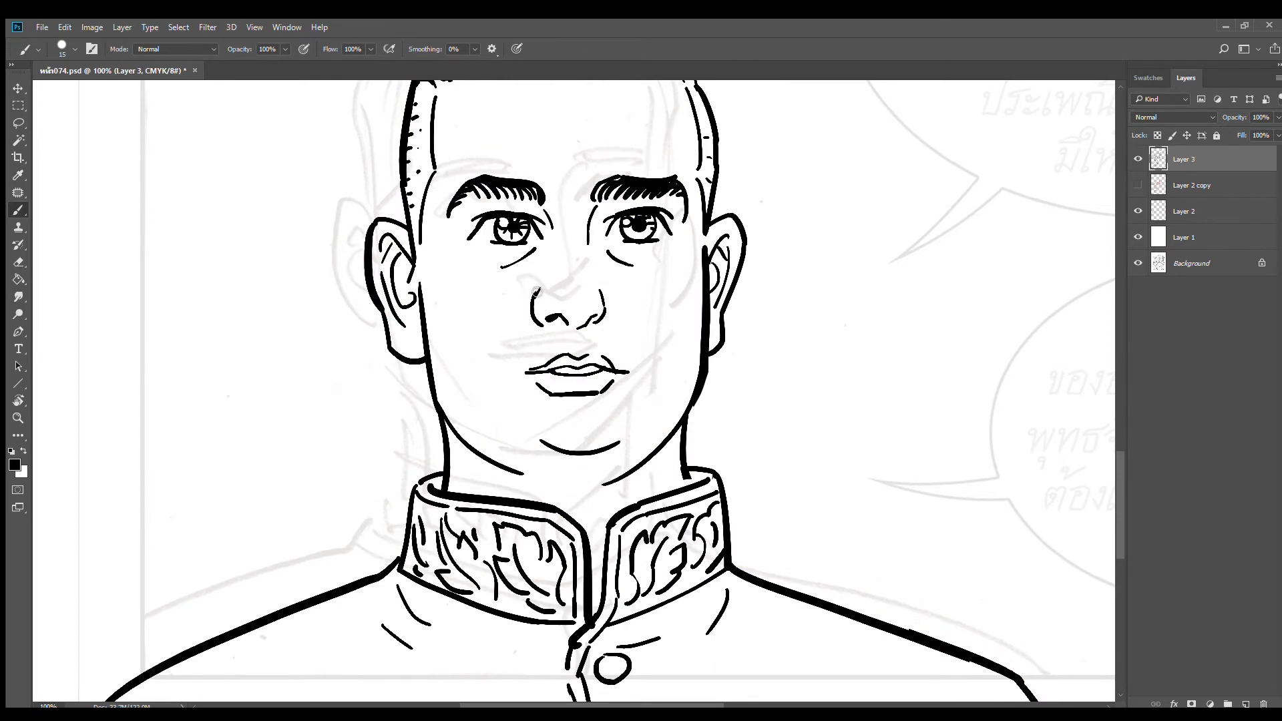
# Erase and redraw the nose's right-hand wing and refine the nostril lines
pyautogui.press('e')
pyautogui.moveTo(610, 287)
pyautogui.mouseDown()
pyautogui.moveTo(611, 337)
pyautogui.moveTo(637, 319)
pyautogui.moveTo(575, 325)
pyautogui.mouseUp()
pyautogui.press('b')
pyautogui.scroll(1, 621, 297)
pyautogui.moveTo(571, 267)
pyautogui.mouseDown()
pyautogui.moveTo(595, 323)
pyautogui.moveTo(578, 337)
pyautogui.moveTo(496, 326)
pyautogui.moveTo(502, 343)
pyautogui.mouseUp()
pyautogui.press('e')
pyautogui.press('b')
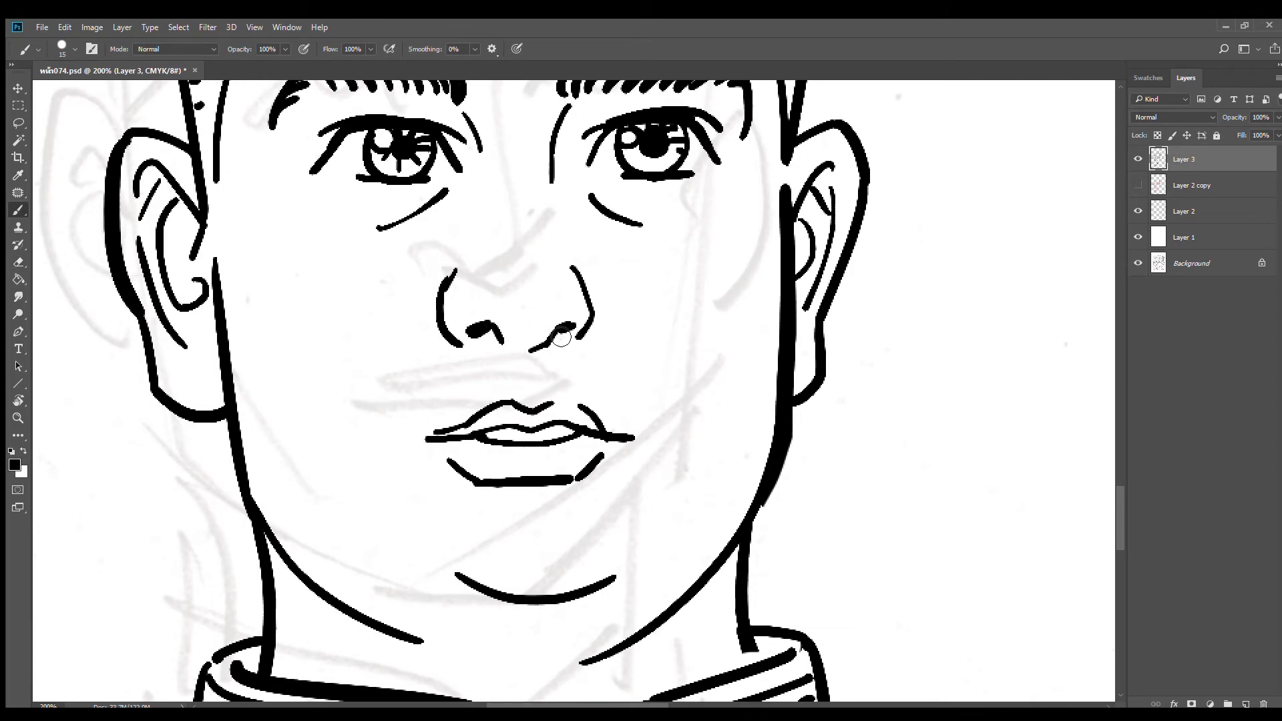
pyautogui.press('e')
pyautogui.moveTo(573, 365)
pyautogui.mouseDown()
pyautogui.moveTo(587, 355)
pyautogui.moveTo(550, 340)
pyautogui.moveTo(564, 335)
pyautogui.mouseUp()
pyautogui.press('b')
pyautogui.press('space')
pyautogui.scroll(-2, 564, 346)
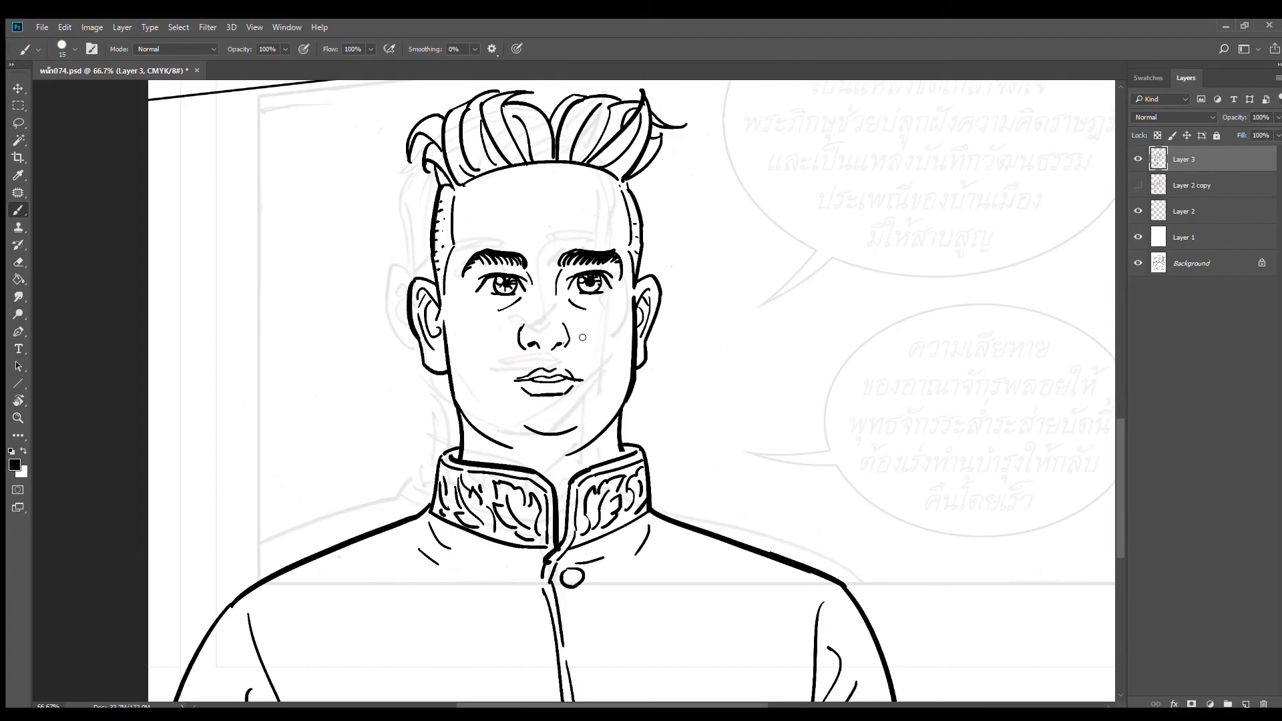
# Trim the lines of the nose wings with the eraser and touch up the left-hand one
pyautogui.scroll(1, 570, 346)
pyautogui.press('e')
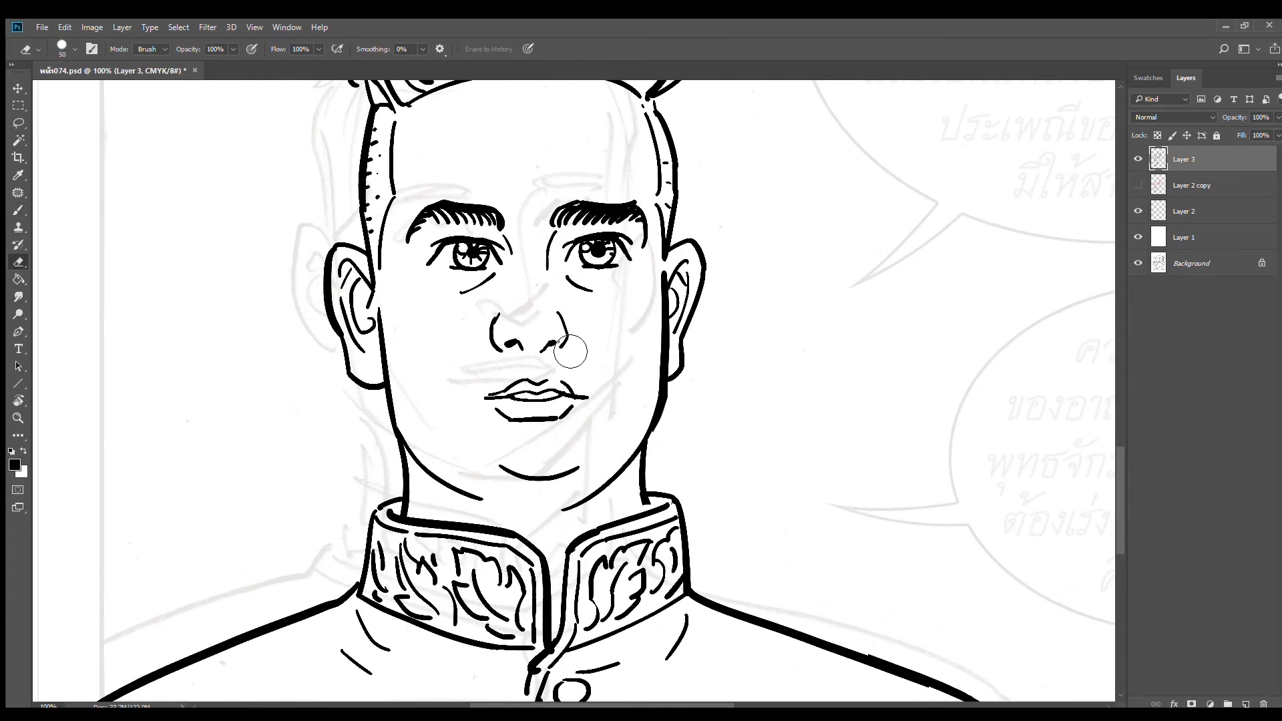
pyautogui.press('b')
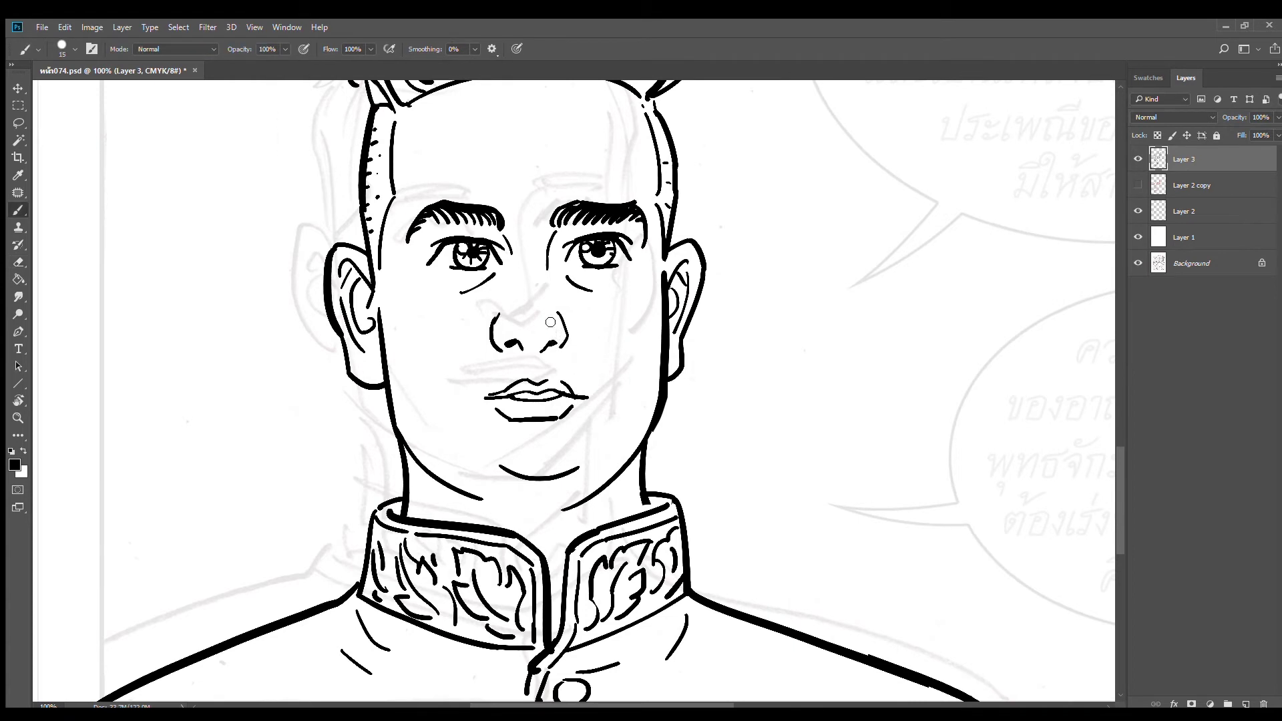
pyautogui.press('e')
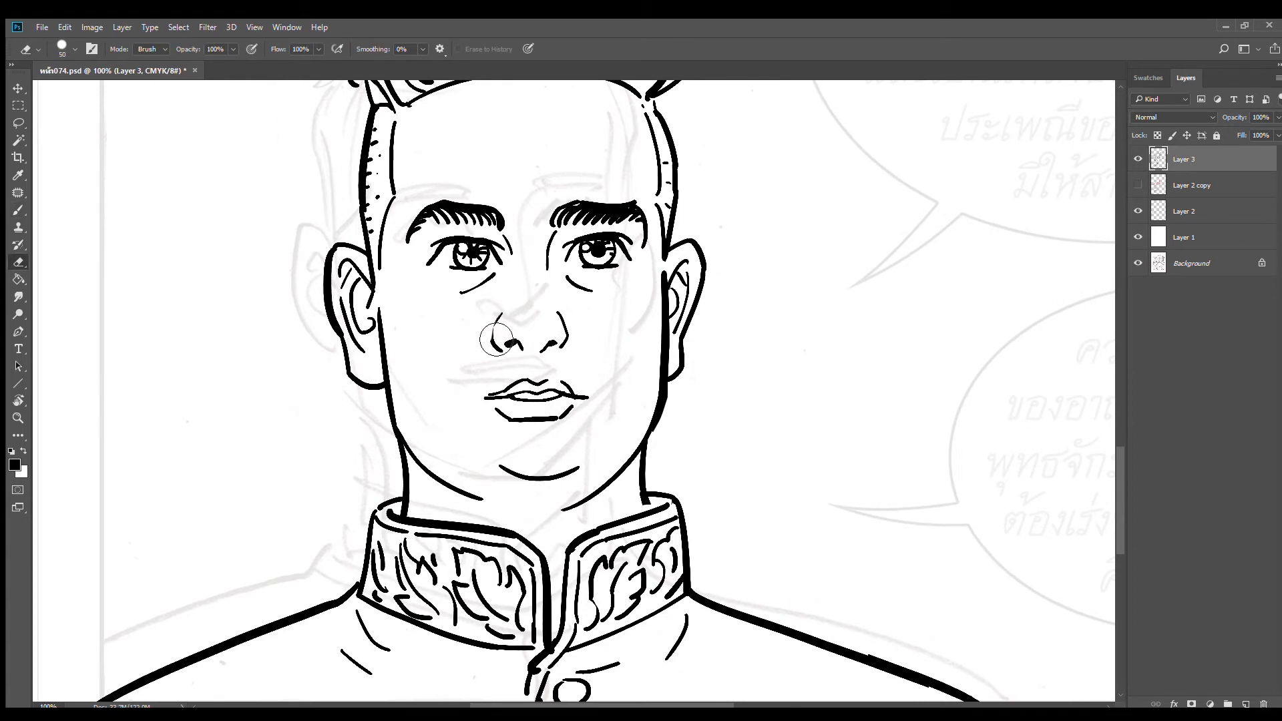
pyautogui.moveTo(501, 319); pyautogui.dragTo(494, 337)
pyautogui.press('b')
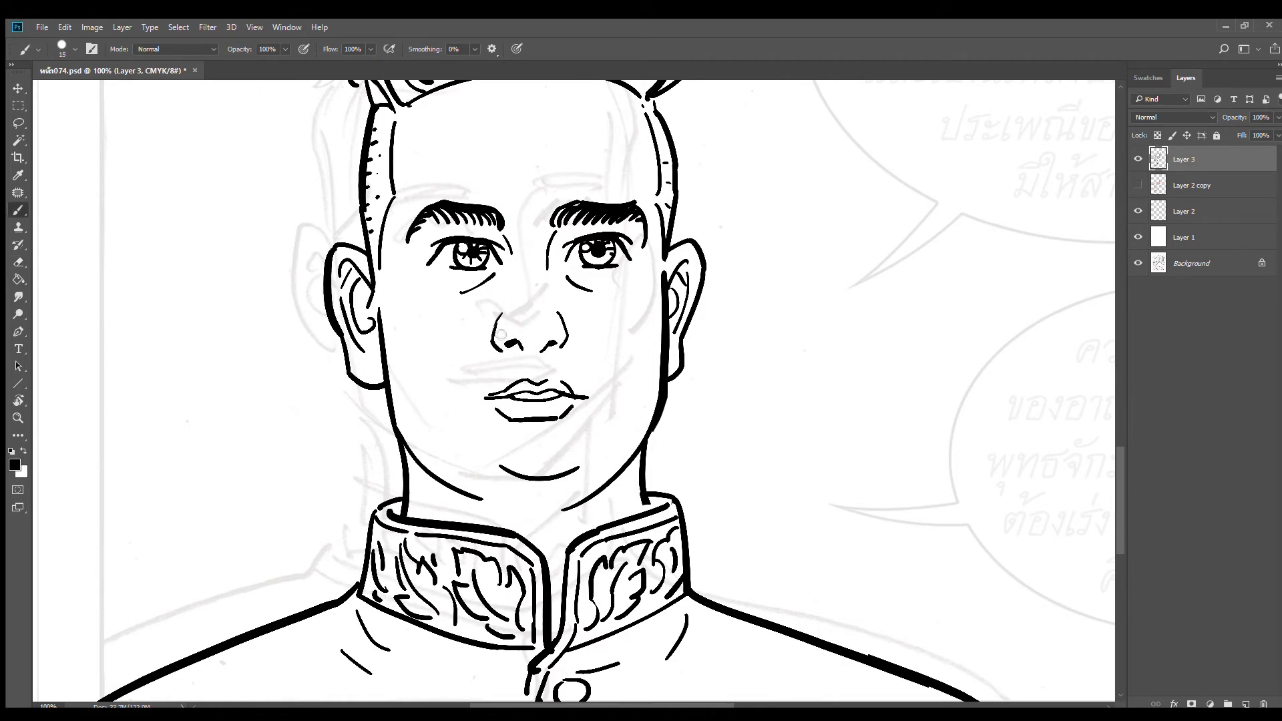
# Erase and rework the nose-bridge line beside the right-hand eye, undoing the unwanted strokes
pyautogui.press('e')
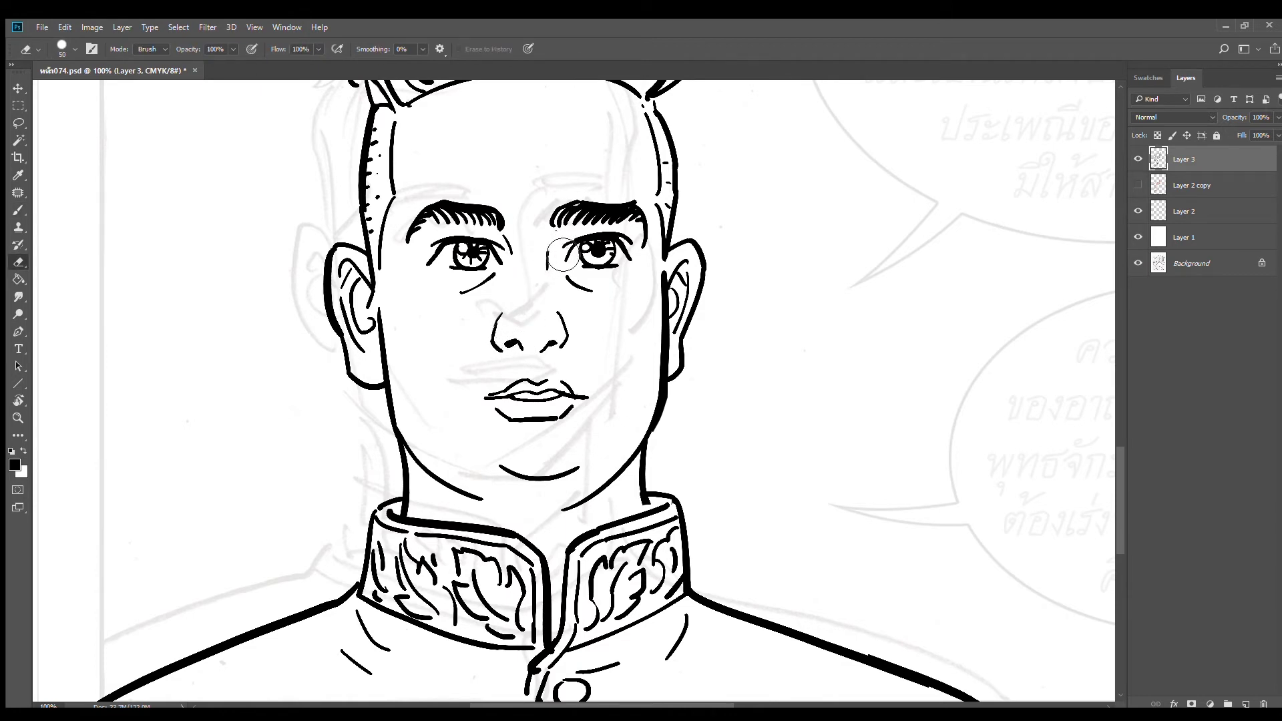
pyautogui.moveTo(550, 254)
pyautogui.mouseDown()
pyautogui.moveTo(528, 261)
pyautogui.moveTo(546, 273)
pyautogui.moveTo(513, 271)
pyautogui.moveTo(516, 257)
pyautogui.mouseUp()
pyautogui.press('b')
pyautogui.hotkey('ctrl', 'z')
pyautogui.hotkey('ctrl', 'z')
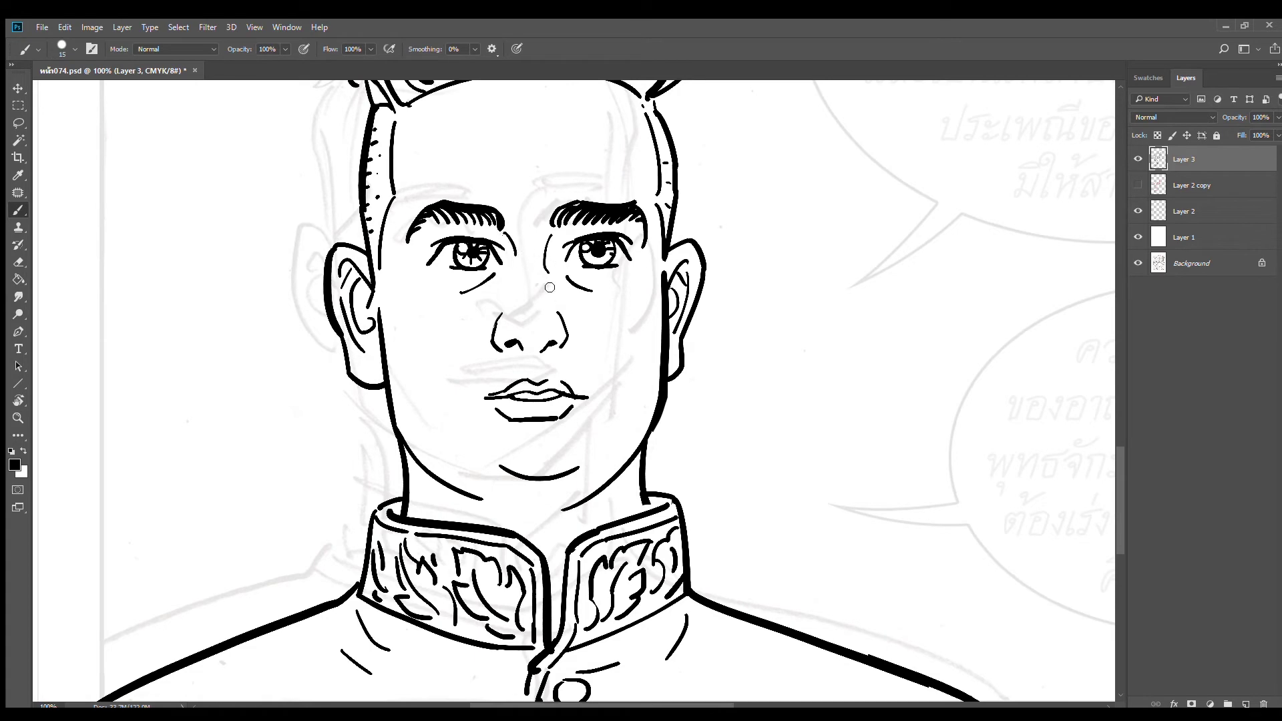
pyautogui.keyDown('alt'); pyautogui.click(619, 325); pyautogui.keyUp('alt')
pyautogui.keyDown('ctrl'); pyautogui.click(599, 360); pyautogui.keyUp('ctrl')
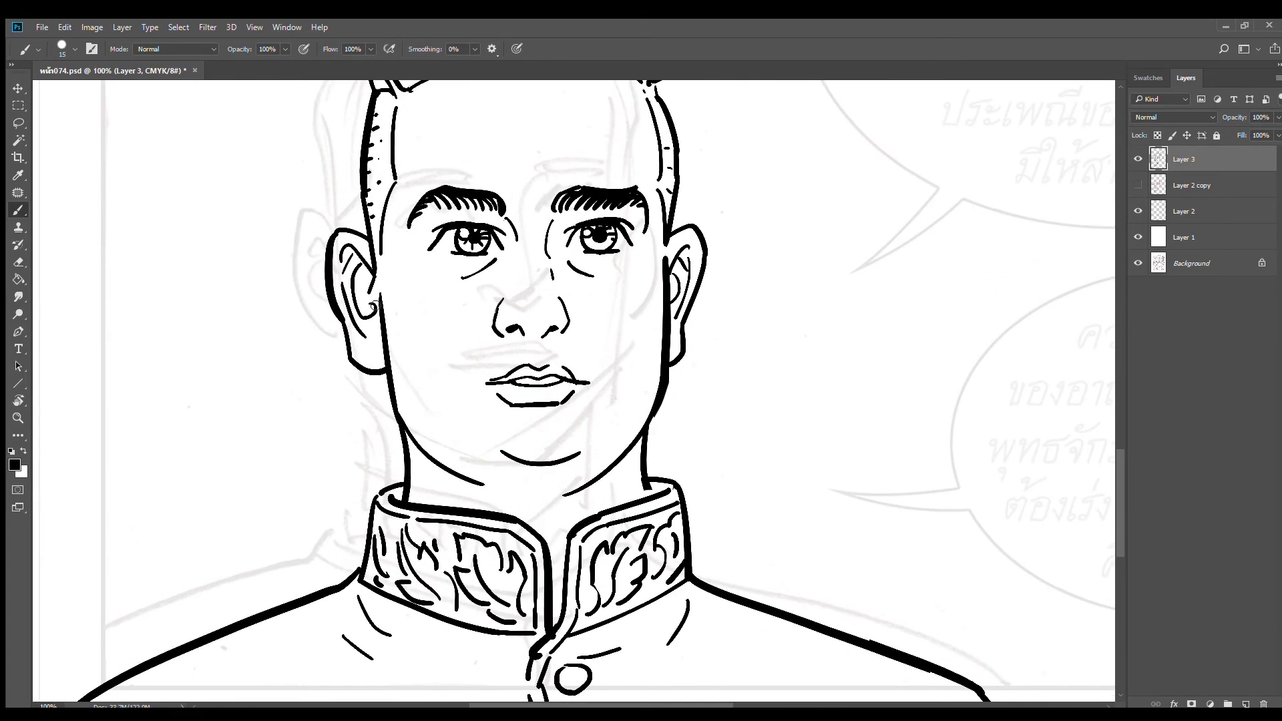
# Select the mouth and chin line with the Lasso, shift them slightly left on the face, and deselect
pyautogui.click(19, 123)
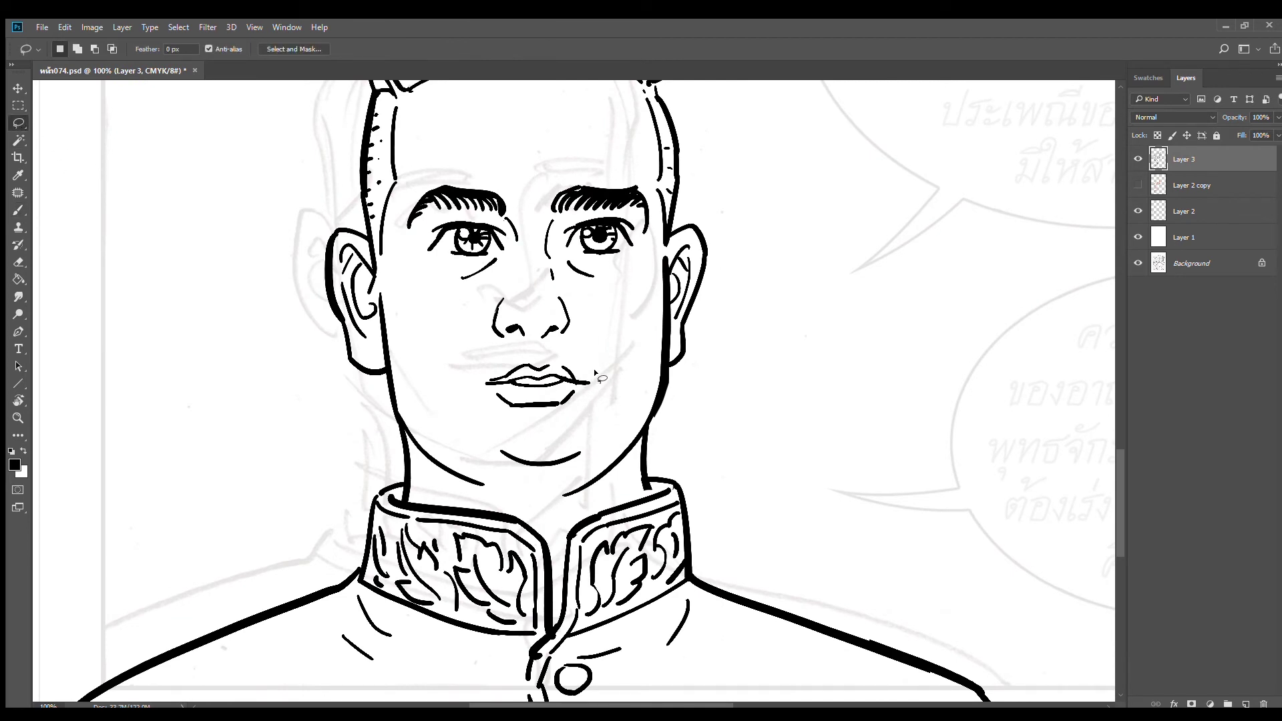
pyautogui.moveTo(597, 372)
pyautogui.mouseDown()
pyautogui.moveTo(578, 352)
pyautogui.moveTo(452, 421)
pyautogui.moveTo(611, 454)
pyautogui.moveTo(613, 416)
pyautogui.mouseUp()
pyautogui.moveTo(552, 387); pyautogui.dragTo(548, 385)
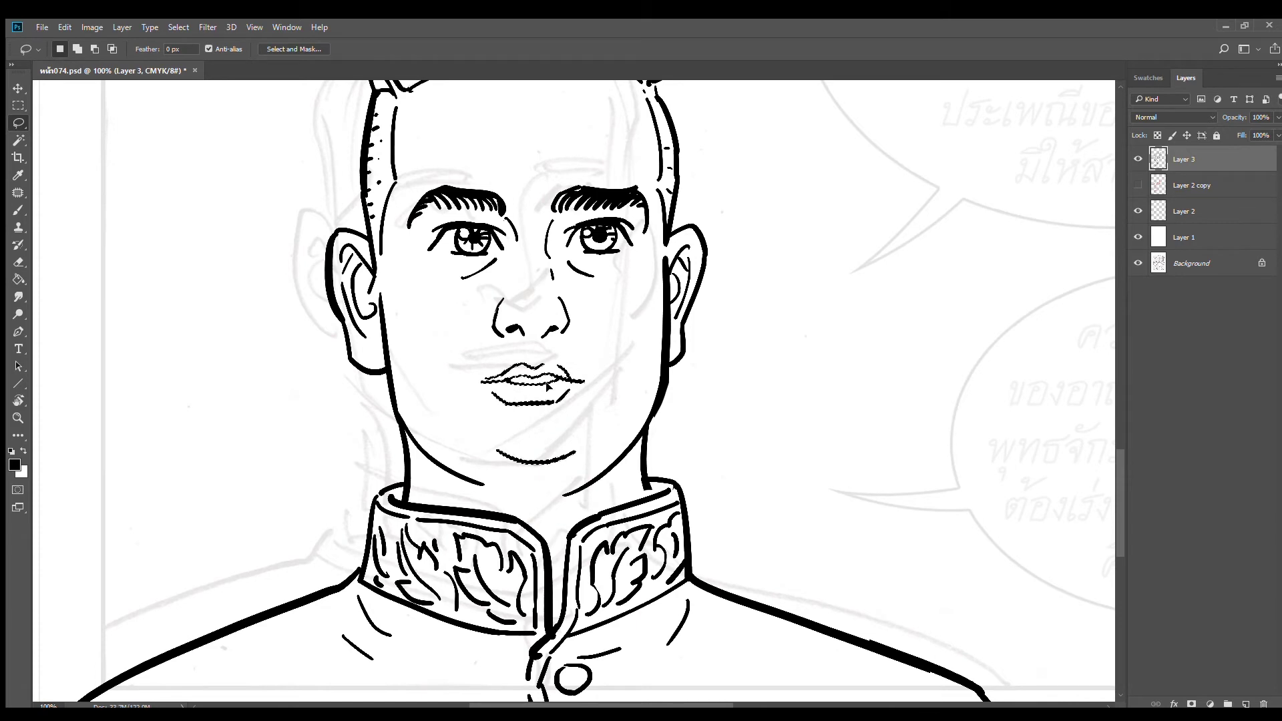
pyautogui.hotkey('ctrl', 'z')
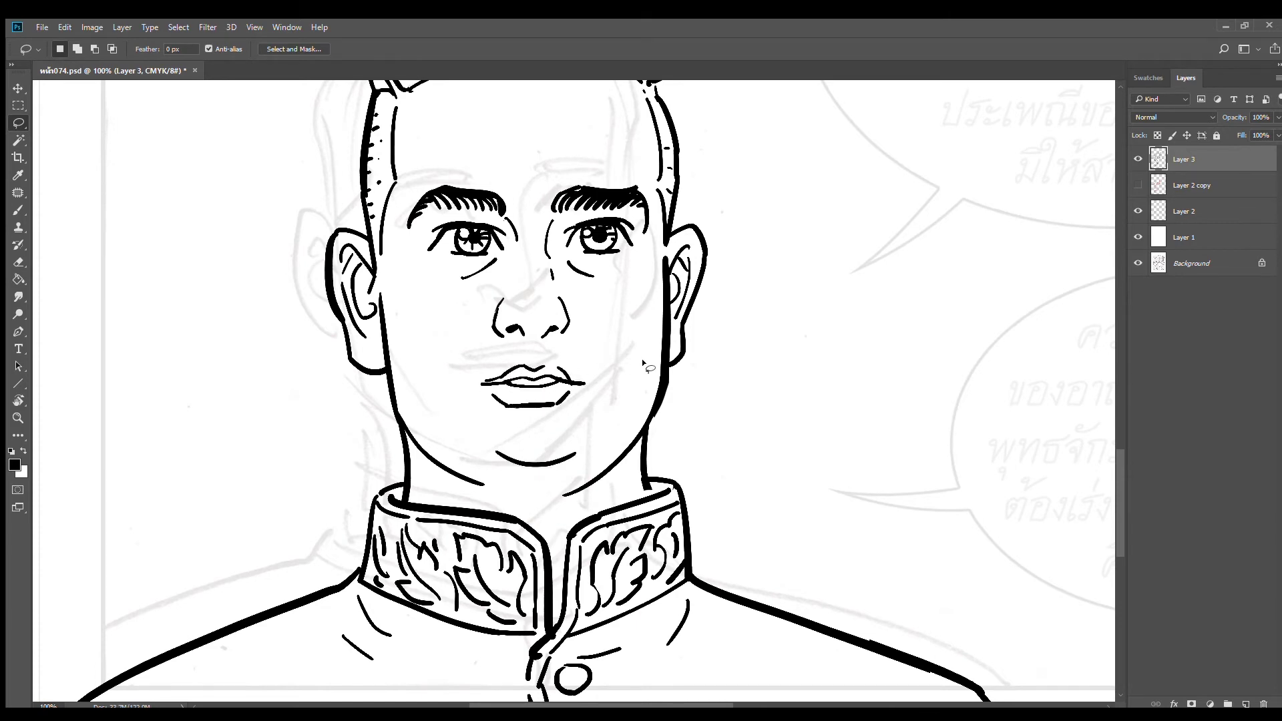
pyautogui.keyDown('alt'); pyautogui.click(617, 369); pyautogui.keyUp('alt')
pyautogui.keyDown('alt'); pyautogui.click(645, 384); pyautogui.keyUp('alt')
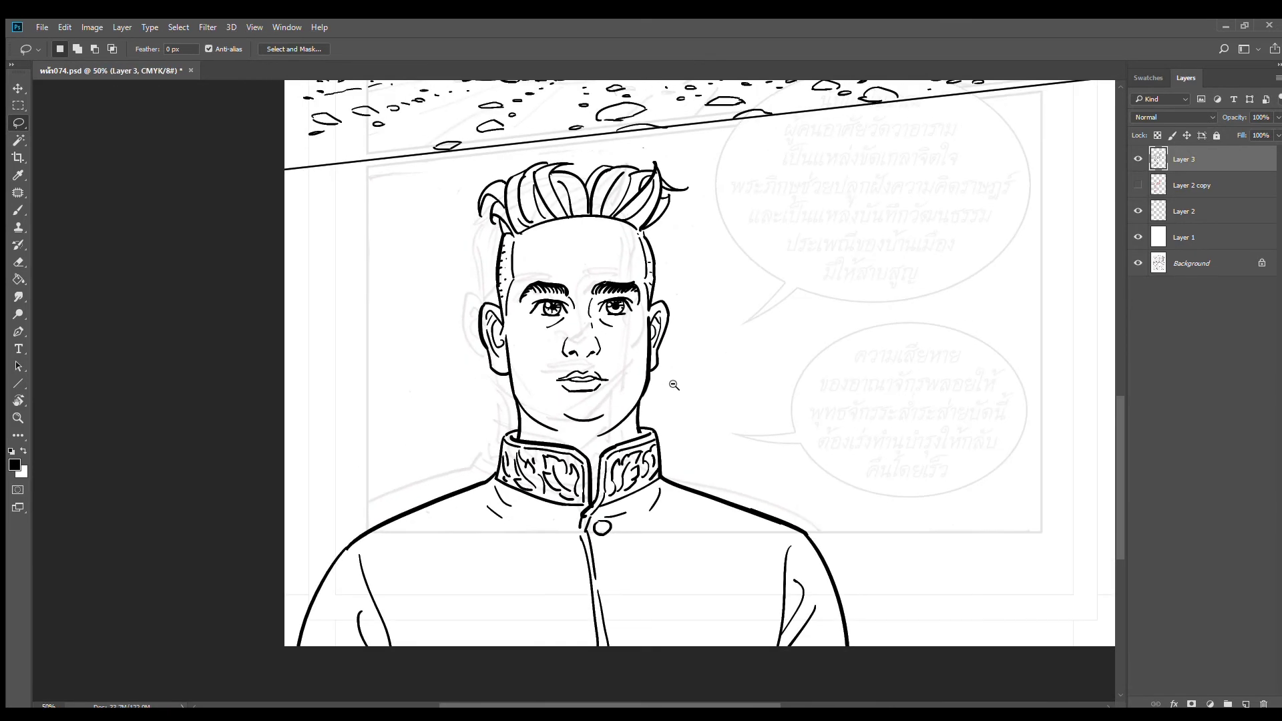
# Thicken the hair strokes of the left-hand eyebrow and ink a curved line along its lower edge, redrawing it once
pyautogui.keyDown('ctrl'); pyautogui.click(563, 277); pyautogui.keyUp('ctrl')
pyautogui.keyDown('ctrl'); pyautogui.click(564, 293); pyautogui.keyUp('ctrl')
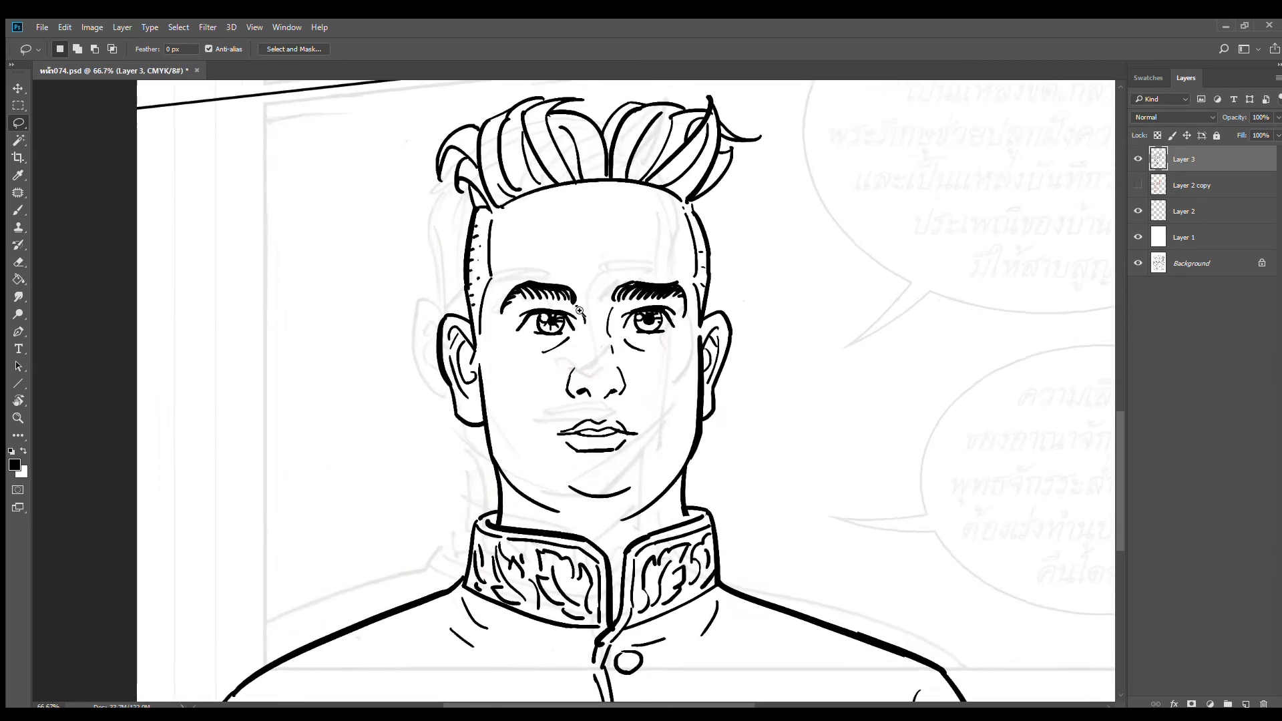
pyautogui.keyDown('ctrl'); pyautogui.click(564, 313); pyautogui.keyUp('ctrl')
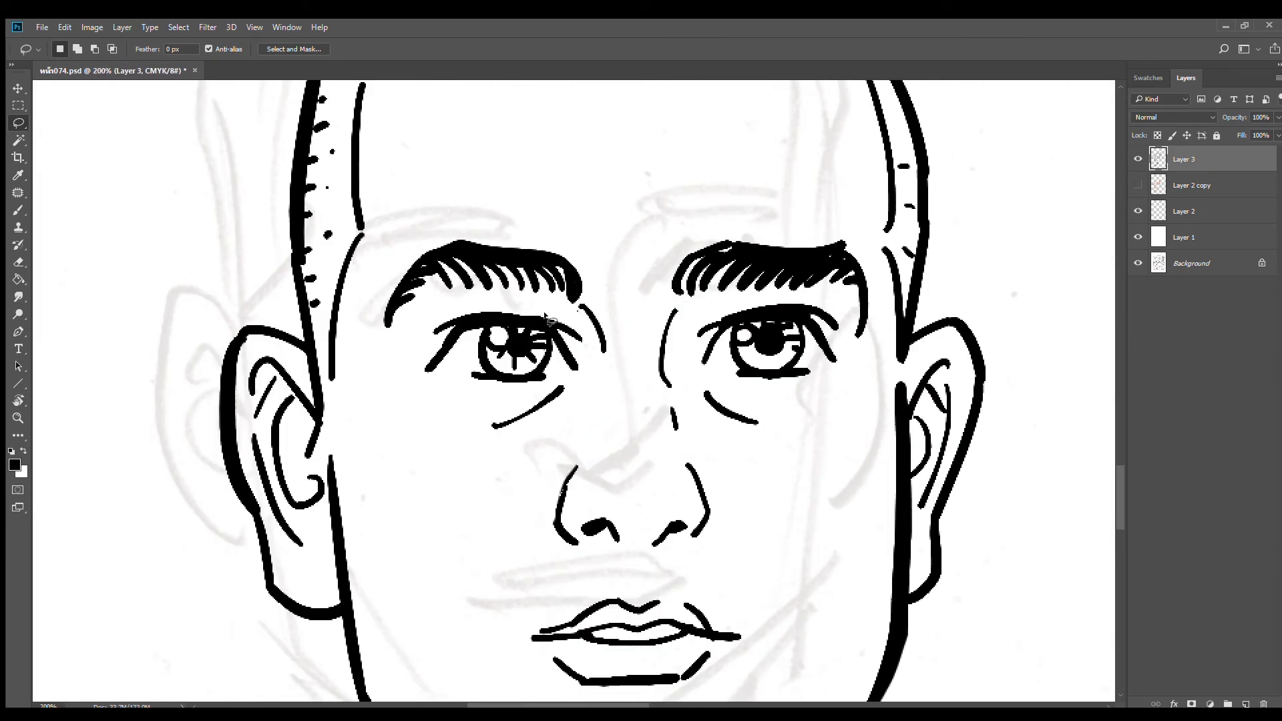
pyautogui.press('b')
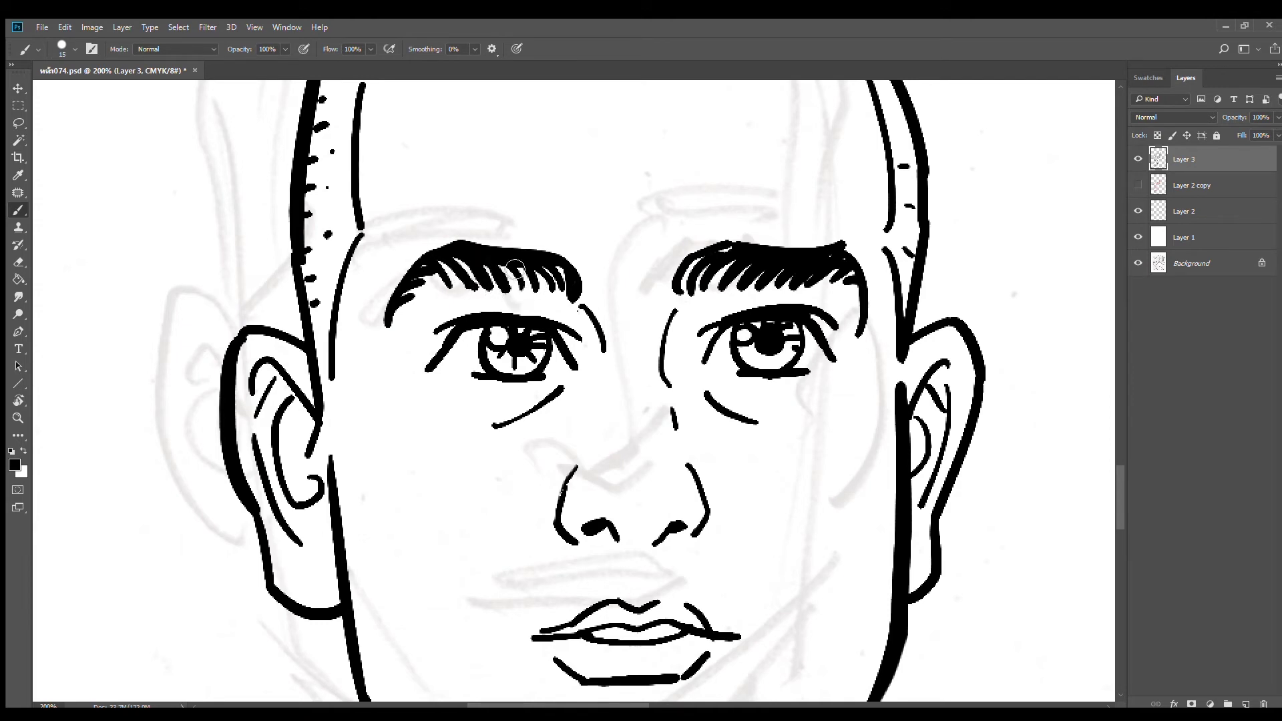
pyautogui.moveTo(515, 267)
pyautogui.mouseDown()
pyautogui.moveTo(530, 302)
pyautogui.moveTo(569, 297)
pyautogui.mouseUp()
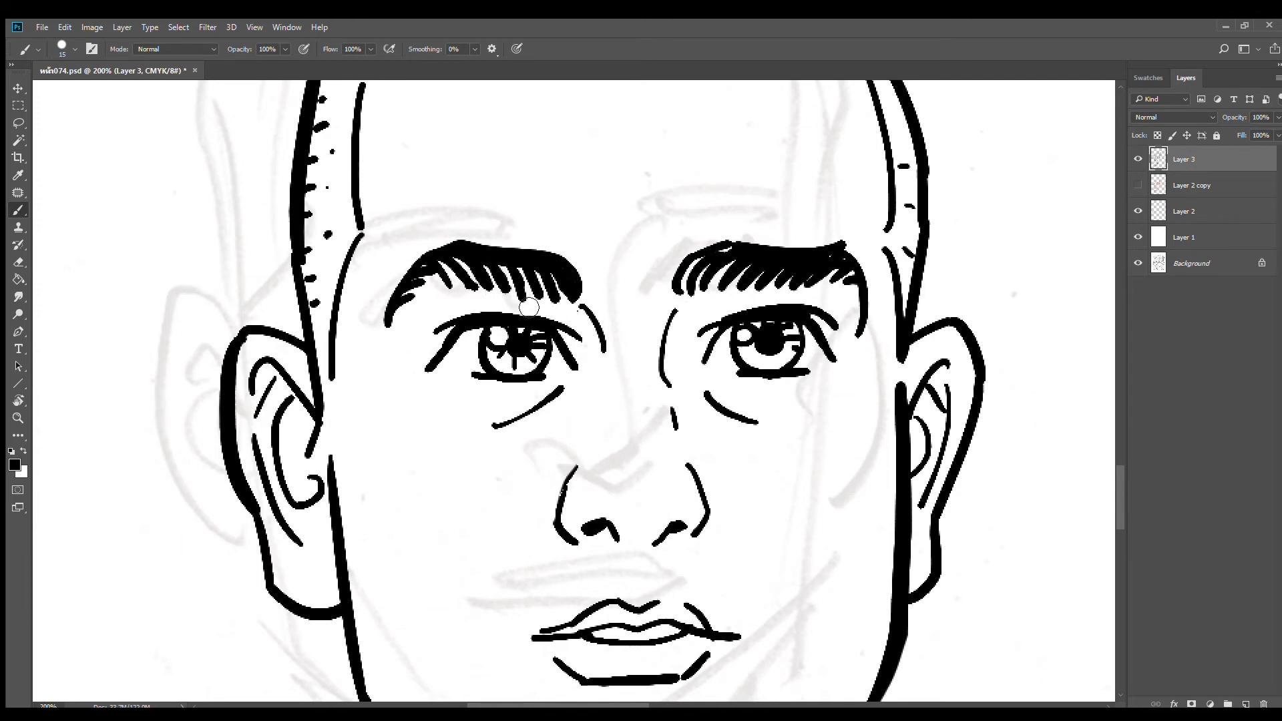
pyautogui.moveTo(450, 270)
pyautogui.mouseDown()
pyautogui.moveTo(467, 289)
pyautogui.moveTo(571, 302)
pyautogui.mouseUp()
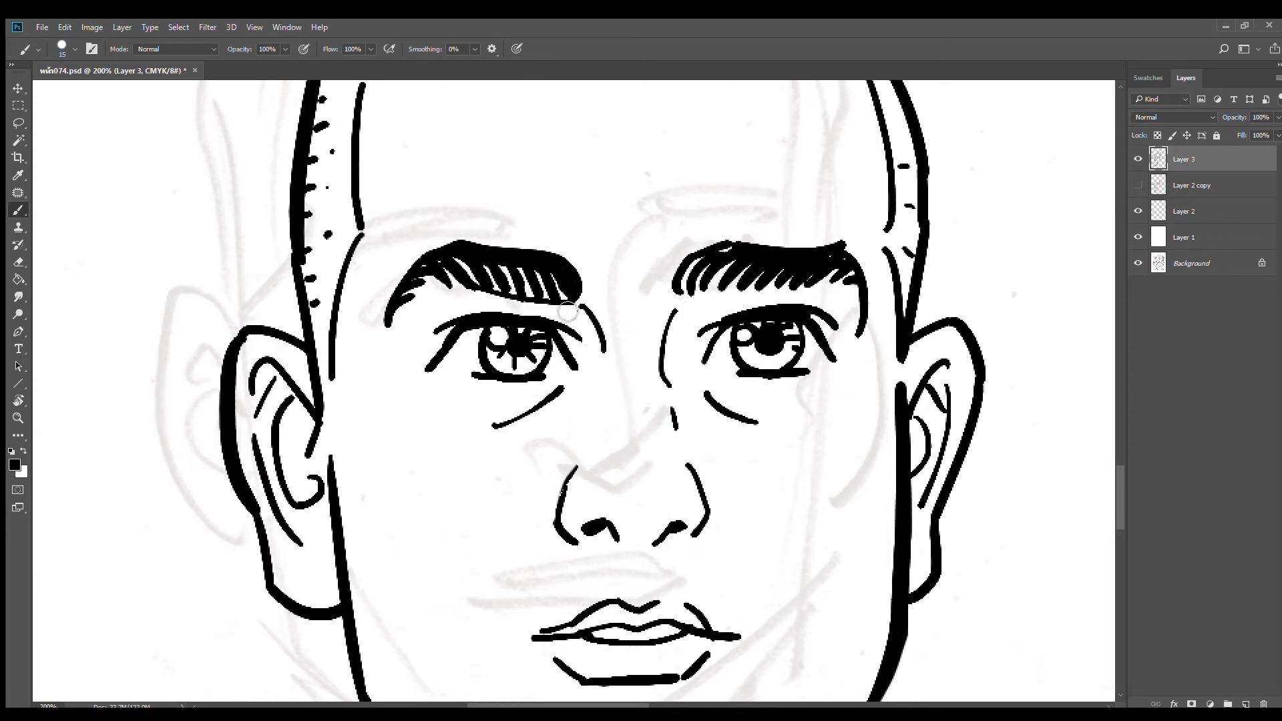
pyautogui.hotkey('ctrl', 'z')
pyautogui.moveTo(472, 290); pyautogui.dragTo(575, 306)
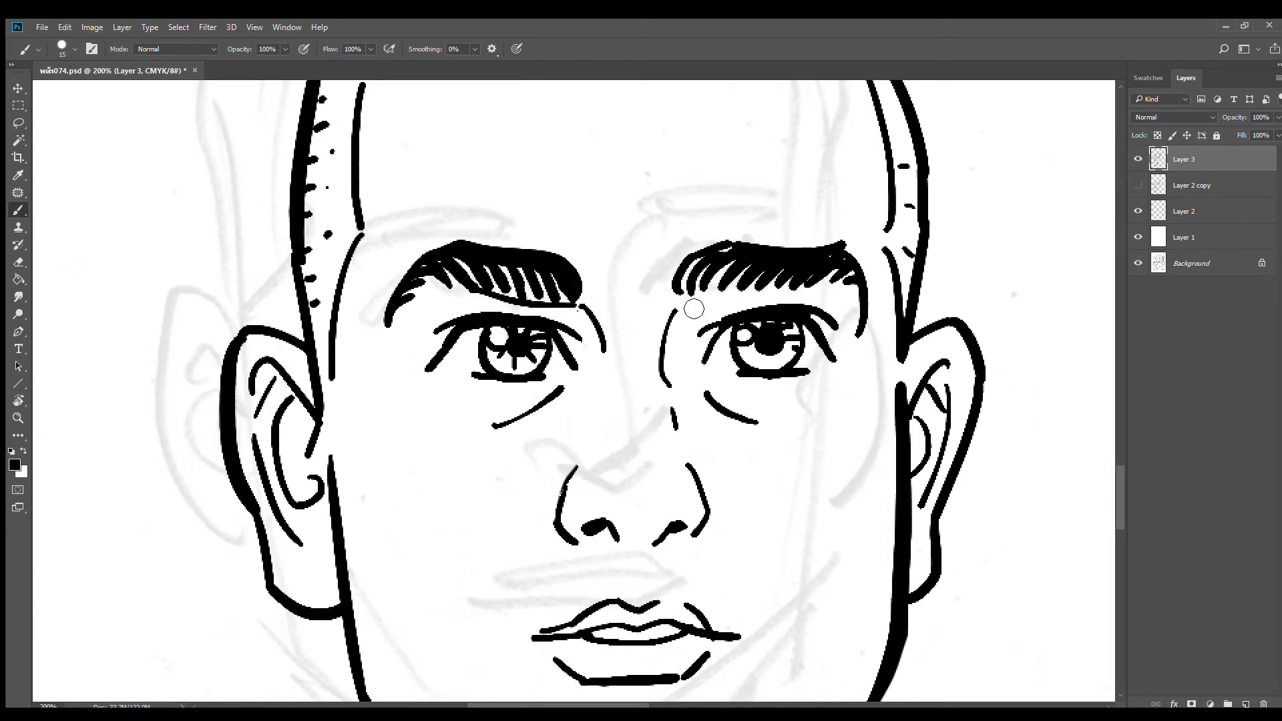
# Ink a line beneath the right-hand eyebrow and touch up the inner ends of both eyebrows
pyautogui.moveTo(683, 307); pyautogui.dragTo(799, 288)
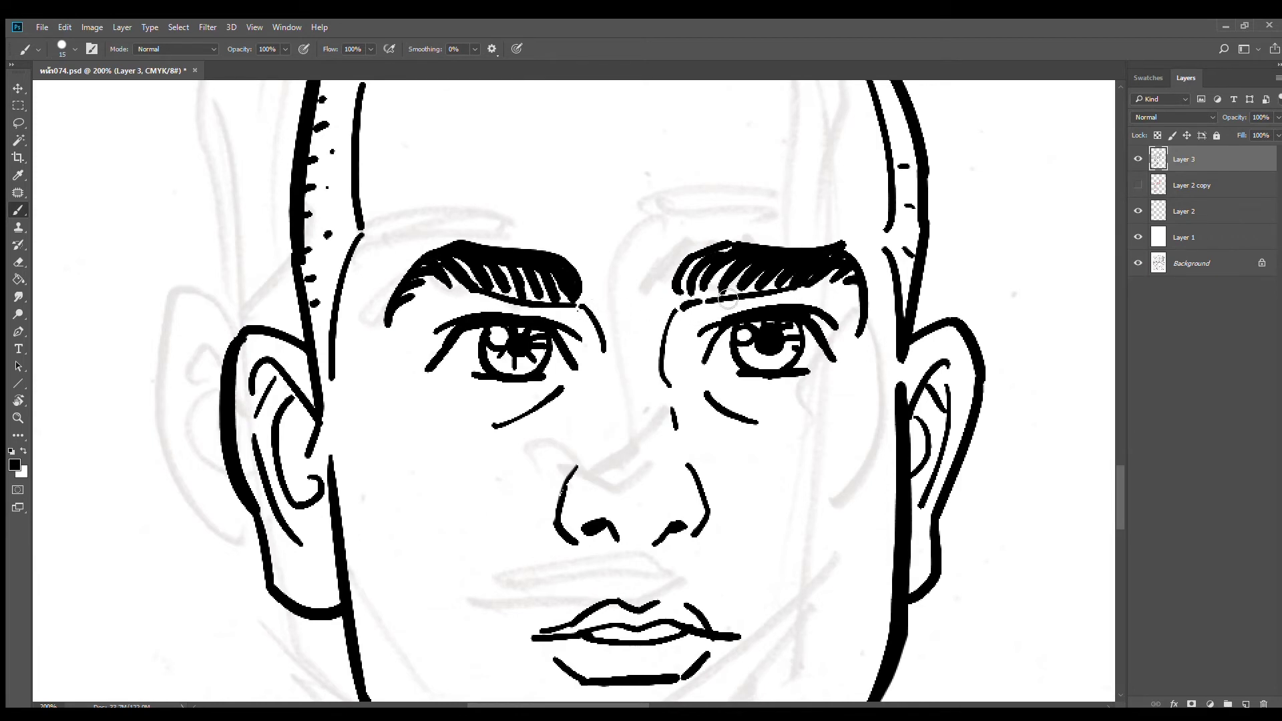
pyautogui.click(705, 301)
pyautogui.moveTo(714, 278)
pyautogui.mouseDown()
pyautogui.moveTo(704, 296)
pyautogui.moveTo(727, 293)
pyautogui.mouseUp()
pyautogui.moveTo(580, 262); pyautogui.dragTo(595, 314)
# Ink the two long edges of the tall wooden post beside the kneeling figures, from the ground to above the panel
pyautogui.scroll(-4, 658, 320)
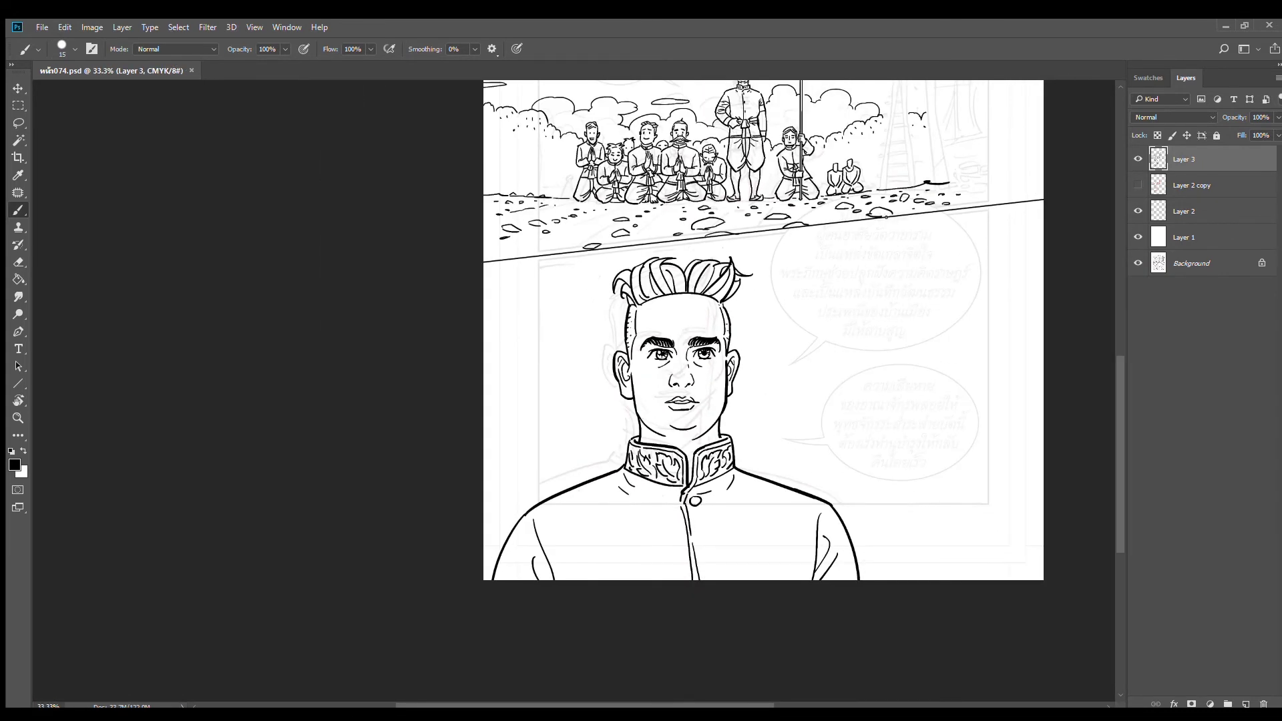
pyautogui.moveTo(884, 157); pyautogui.dragTo(731, 385)
pyautogui.keyDown('ctrl'); pyautogui.click(816, 312); pyautogui.keyUp('ctrl')
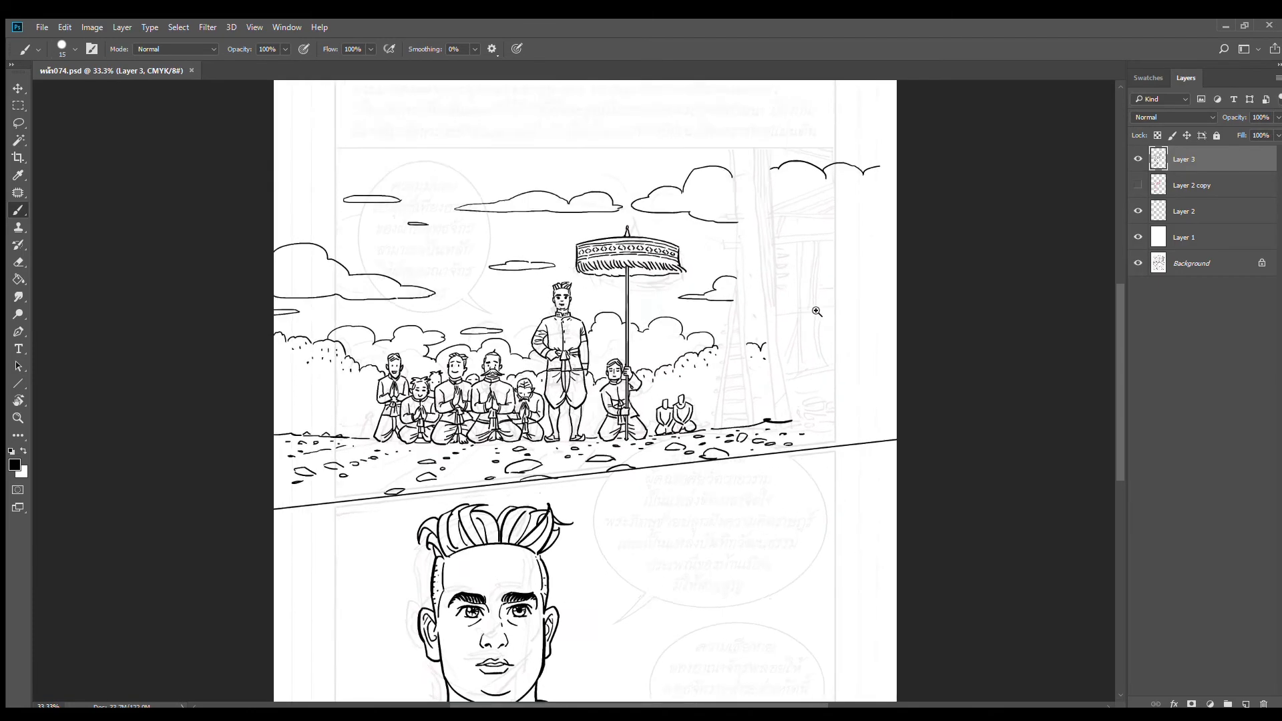
pyautogui.scroll(1, 816, 311)
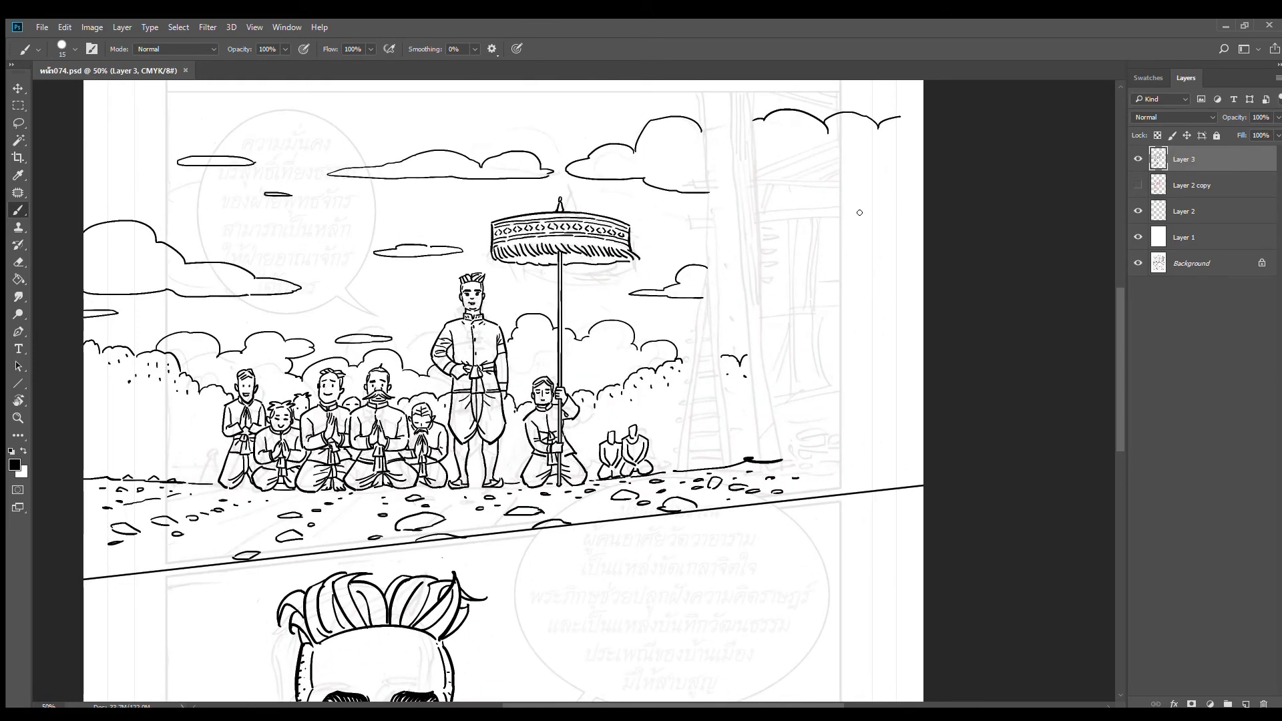
pyautogui.press('r')
pyautogui.moveTo(854, 173)
pyautogui.mouseDown()
pyautogui.moveTo(853, 449)
pyautogui.moveTo(764, 523)
pyautogui.moveTo(712, 398)
pyautogui.moveTo(712, 332)
pyautogui.mouseUp()
pyautogui.press('b')
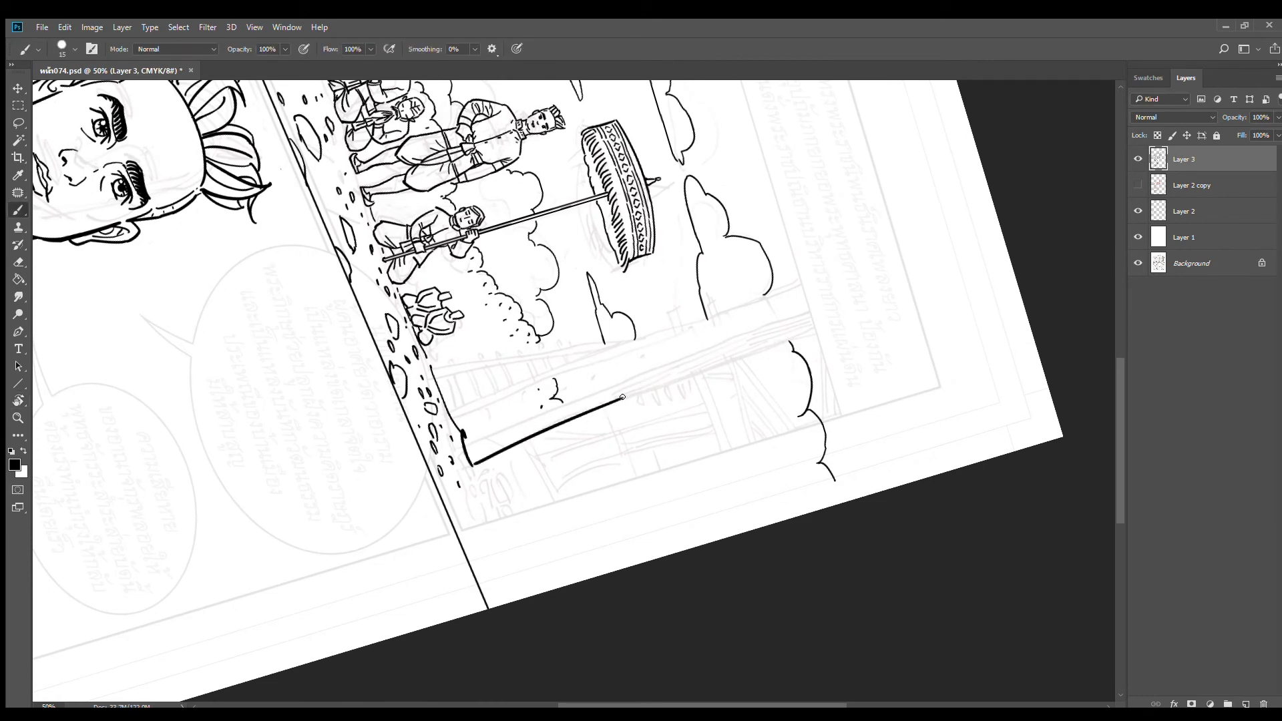
pyautogui.moveTo(621, 398); pyautogui.dragTo(1014, 267)
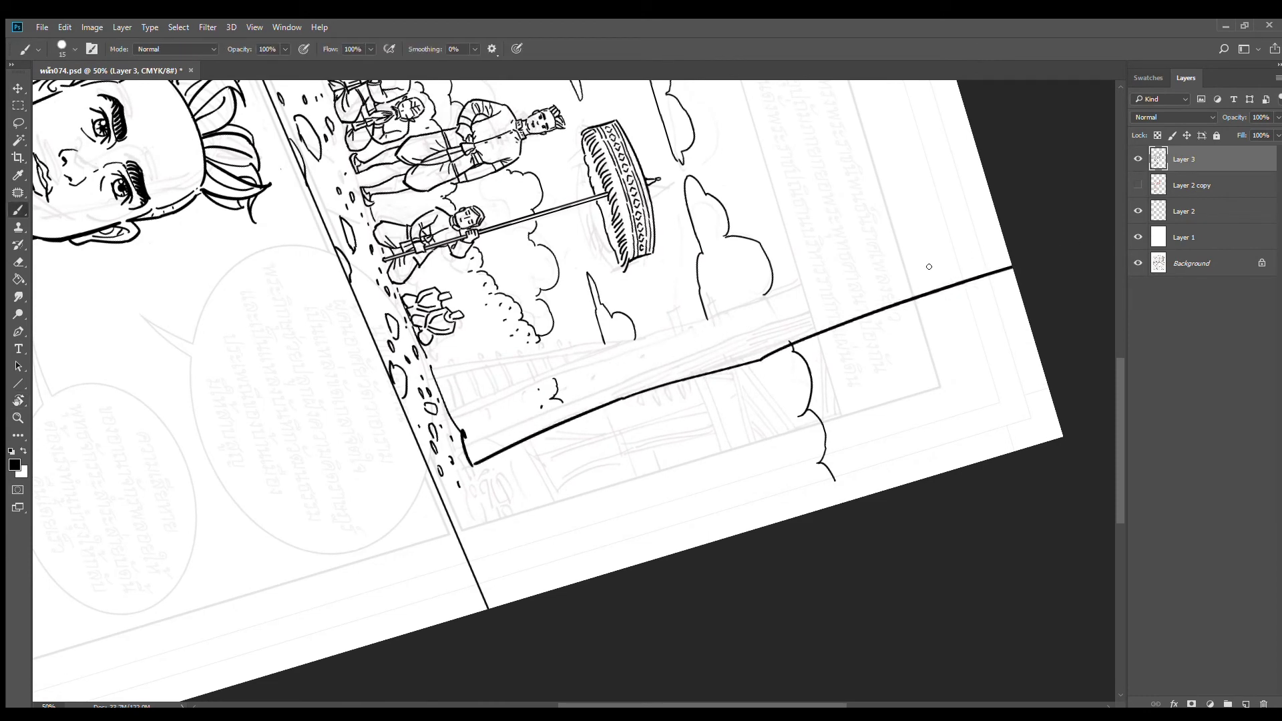
pyautogui.hotkey('ctrl', 'z')
pyautogui.moveTo(626, 396); pyautogui.dragTo(1007, 264)
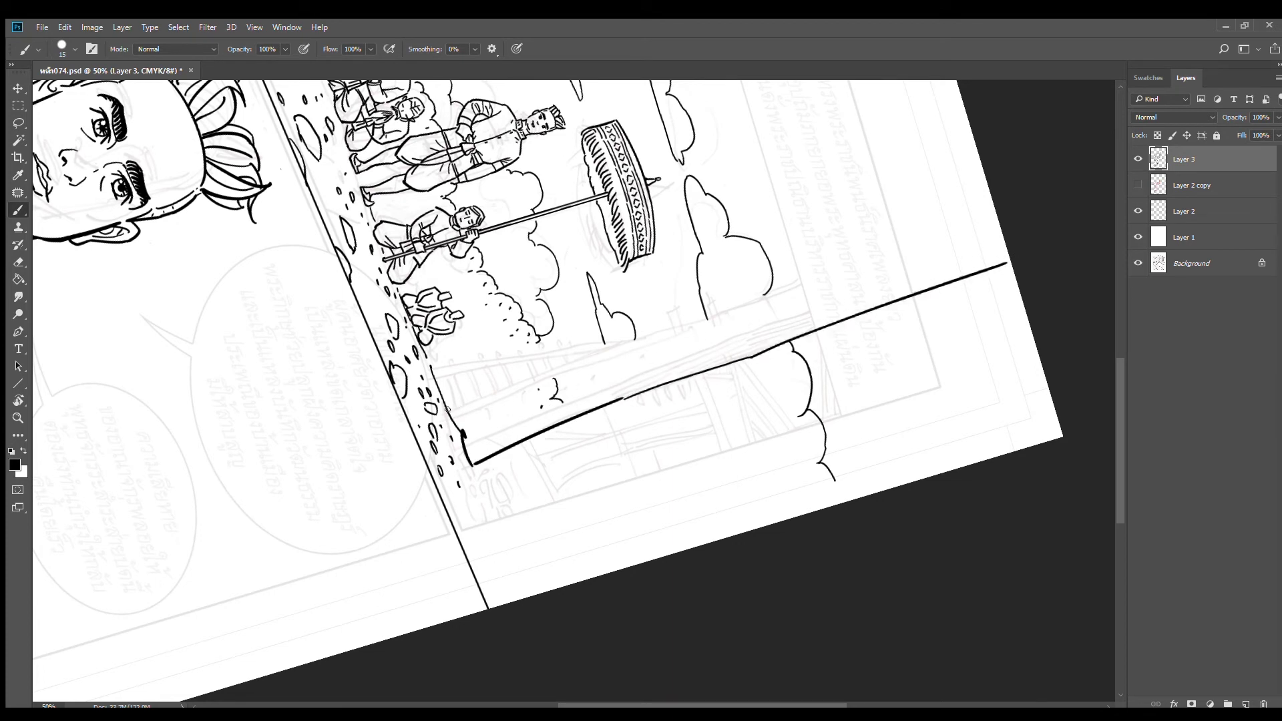
pyautogui.moveTo(448, 410); pyautogui.dragTo(995, 209)
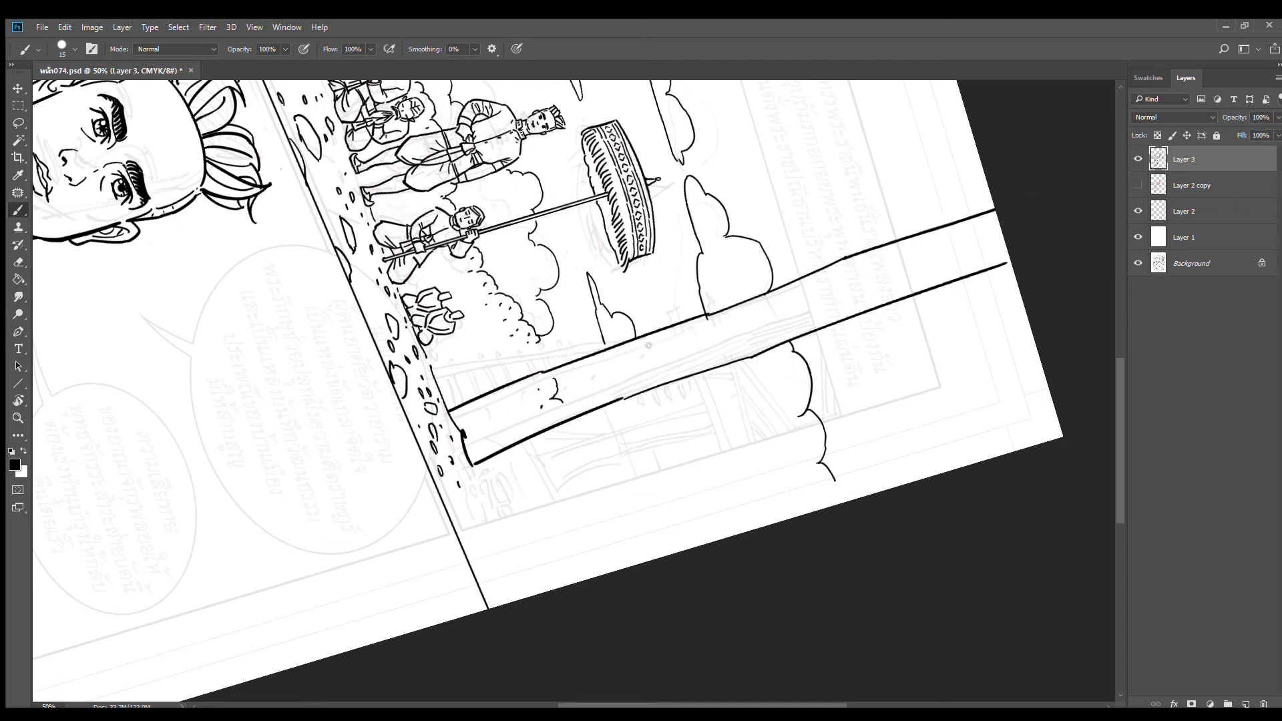
# Ink an inner edge line along the full length of the post and scatter short grain marks on its faces
pyautogui.press('e')
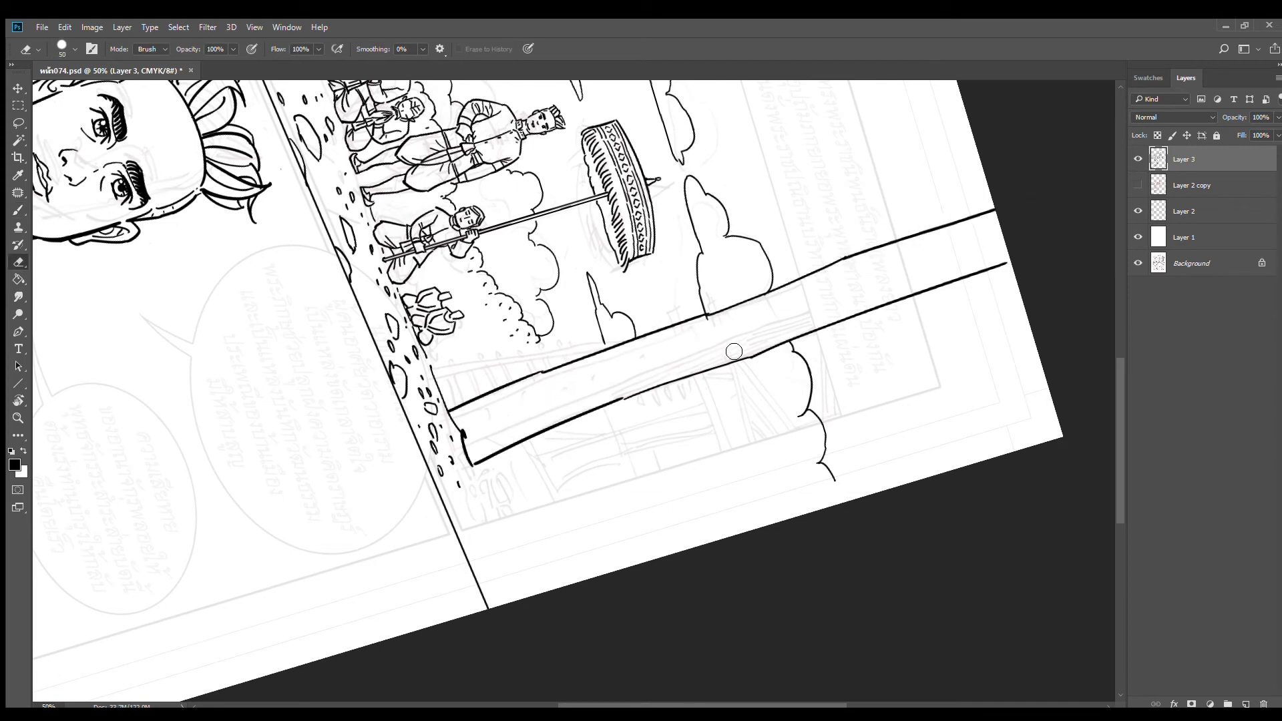
pyautogui.press('b')
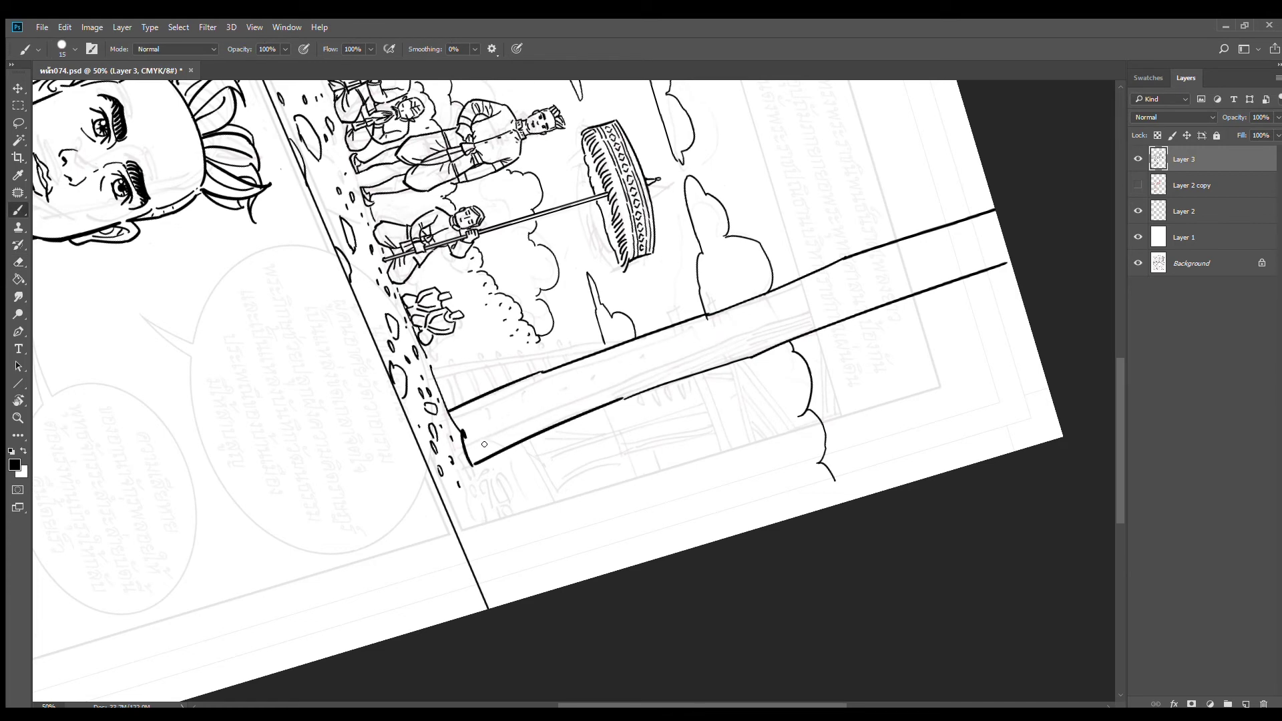
pyautogui.moveTo(472, 442); pyautogui.dragTo(1013, 237)
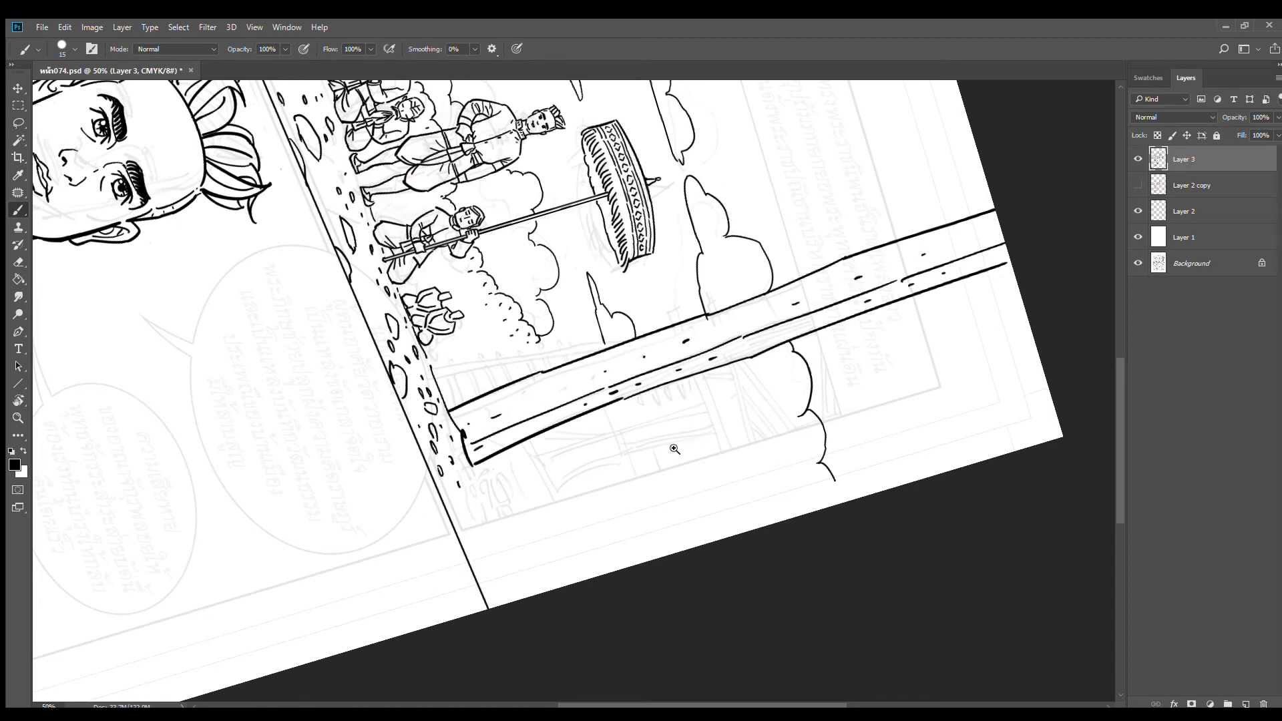
# Ink the bottom row of bricks from the foot of the post to the page's right edge
pyautogui.scroll(1, 668, 450)
pyautogui.press('r')
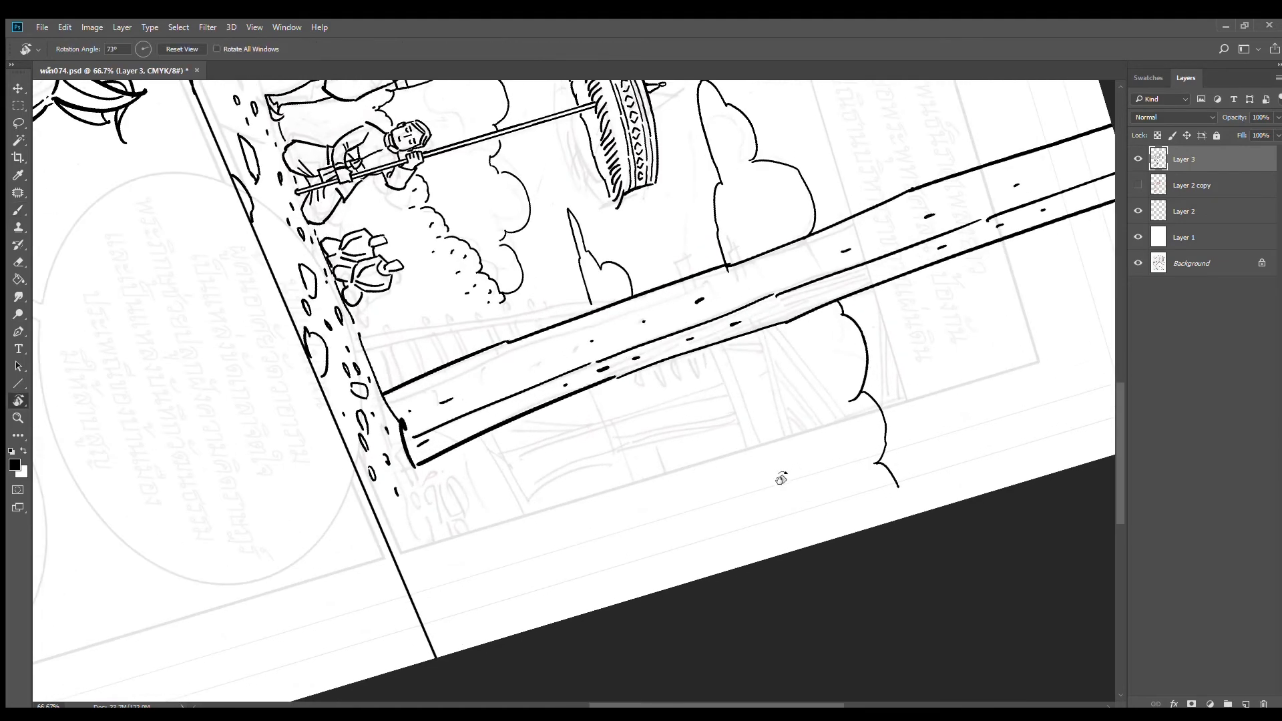
pyautogui.moveTo(796, 421); pyautogui.dragTo(675, 350)
pyautogui.scroll(-3, 674, 350)
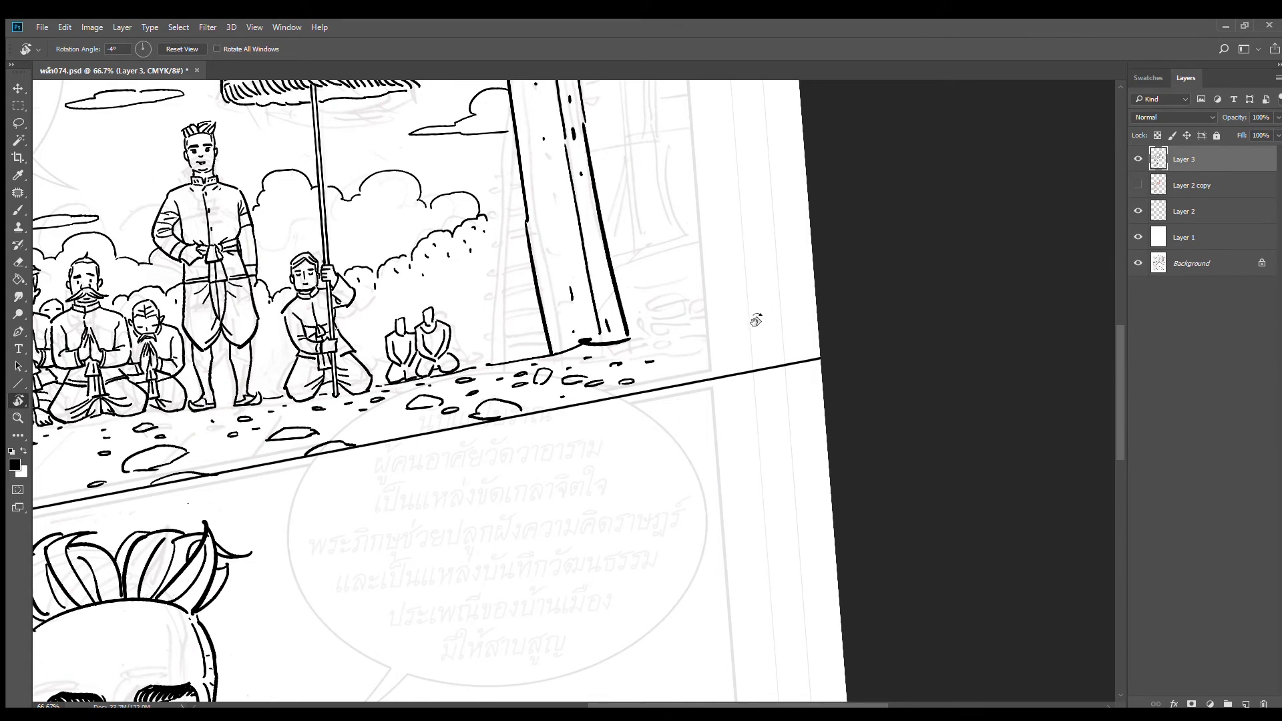
pyautogui.press('b')
pyautogui.scroll(1, 665, 339)
pyautogui.moveTo(614, 344)
pyautogui.mouseDown()
pyautogui.moveTo(616, 315)
pyautogui.moveTo(679, 306)
pyautogui.moveTo(684, 339)
pyautogui.moveTo(617, 347)
pyautogui.moveTo(676, 335)
pyautogui.moveTo(690, 306)
pyautogui.moveTo(747, 296)
pyautogui.mouseUp()
pyautogui.moveTo(692, 335)
pyautogui.mouseDown()
pyautogui.moveTo(760, 328)
pyautogui.moveTo(820, 288)
pyautogui.moveTo(831, 328)
pyautogui.moveTo(888, 284)
pyautogui.mouseUp()
pyautogui.moveTo(842, 324); pyautogui.dragTo(892, 322)
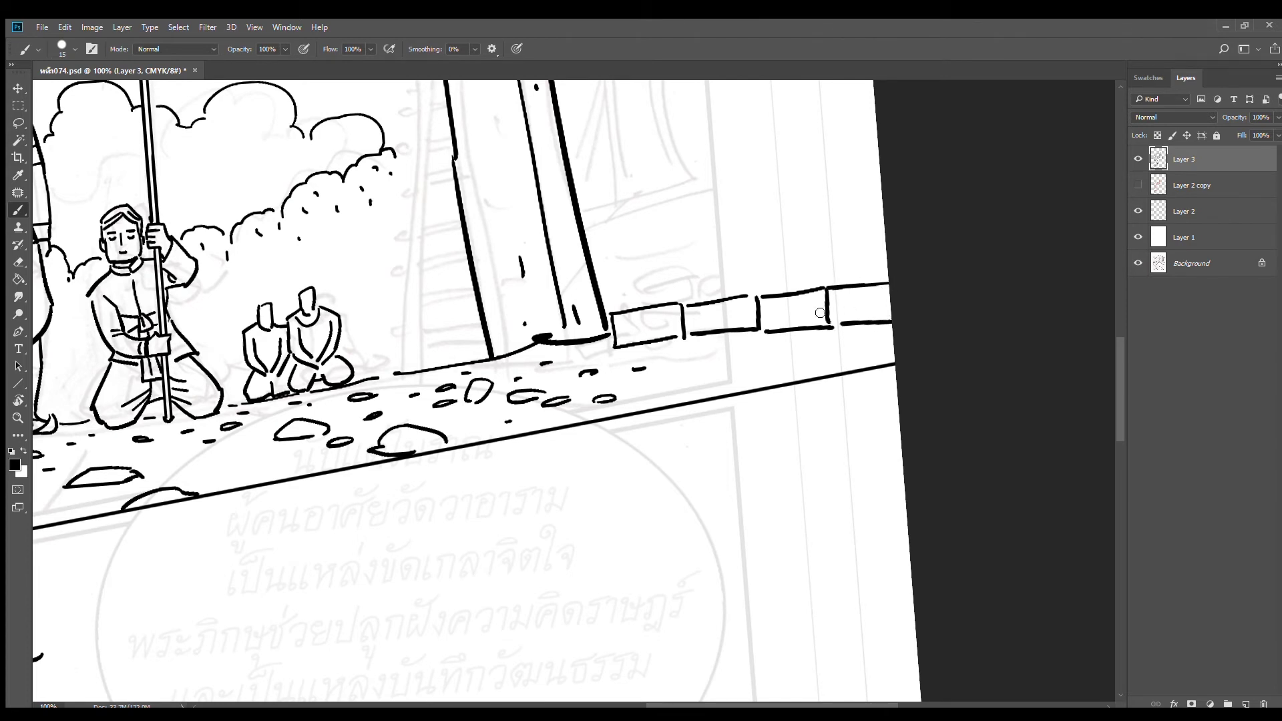
# Ink the second and third rows of bricks above the bottom row, redoing the unwanted strokes
pyautogui.moveTo(630, 286)
pyautogui.mouseDown()
pyautogui.moveTo(630, 308)
pyautogui.moveTo(692, 270)
pyautogui.moveTo(701, 305)
pyautogui.moveTo(763, 256)
pyautogui.moveTo(788, 288)
pyautogui.moveTo(854, 247)
pyautogui.moveTo(864, 278)
pyautogui.mouseUp()
pyautogui.moveTo(865, 244); pyautogui.dragTo(879, 240)
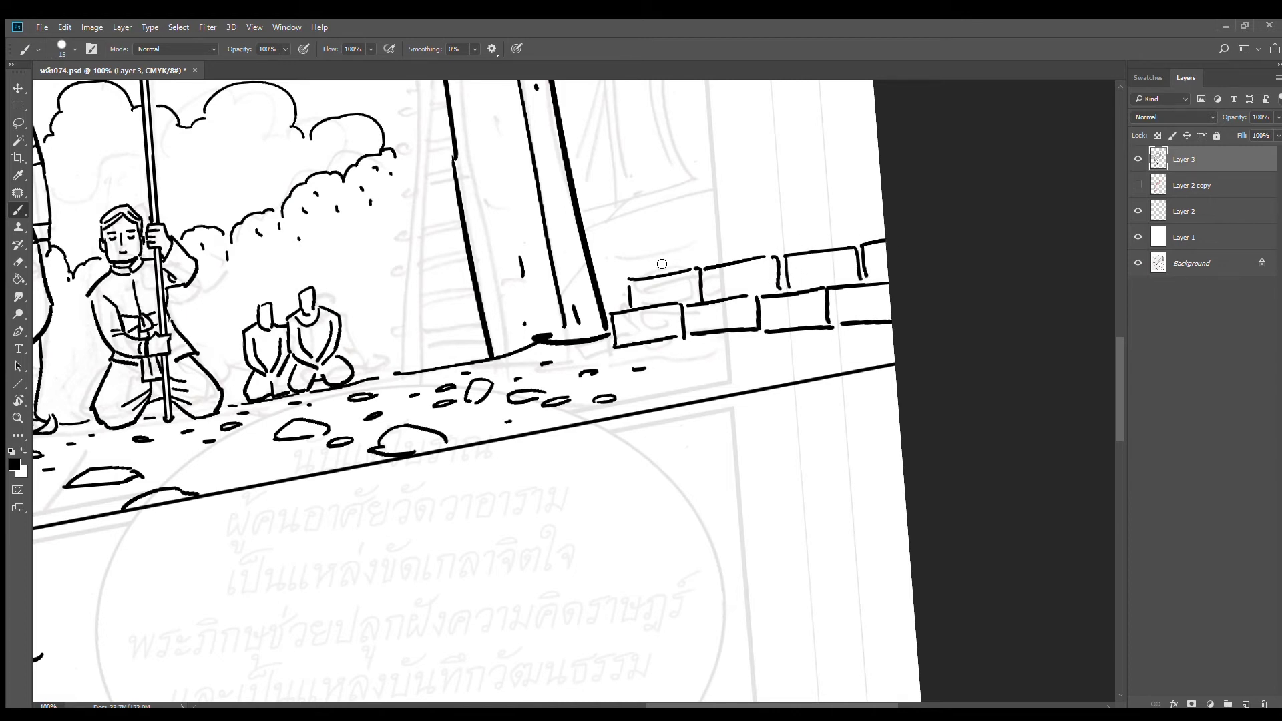
pyautogui.moveTo(642, 259)
pyautogui.mouseDown()
pyautogui.moveTo(680, 243)
pyautogui.moveTo(706, 239)
pyautogui.moveTo(718, 261)
pyautogui.moveTo(782, 218)
pyautogui.moveTo(796, 246)
pyautogui.moveTo(794, 222)
pyautogui.moveTo(848, 206)
pyautogui.moveTo(866, 239)
pyautogui.mouseUp()
pyautogui.hotkey('ctrl', 'z')
pyautogui.moveTo(726, 260); pyautogui.dragTo(776, 253)
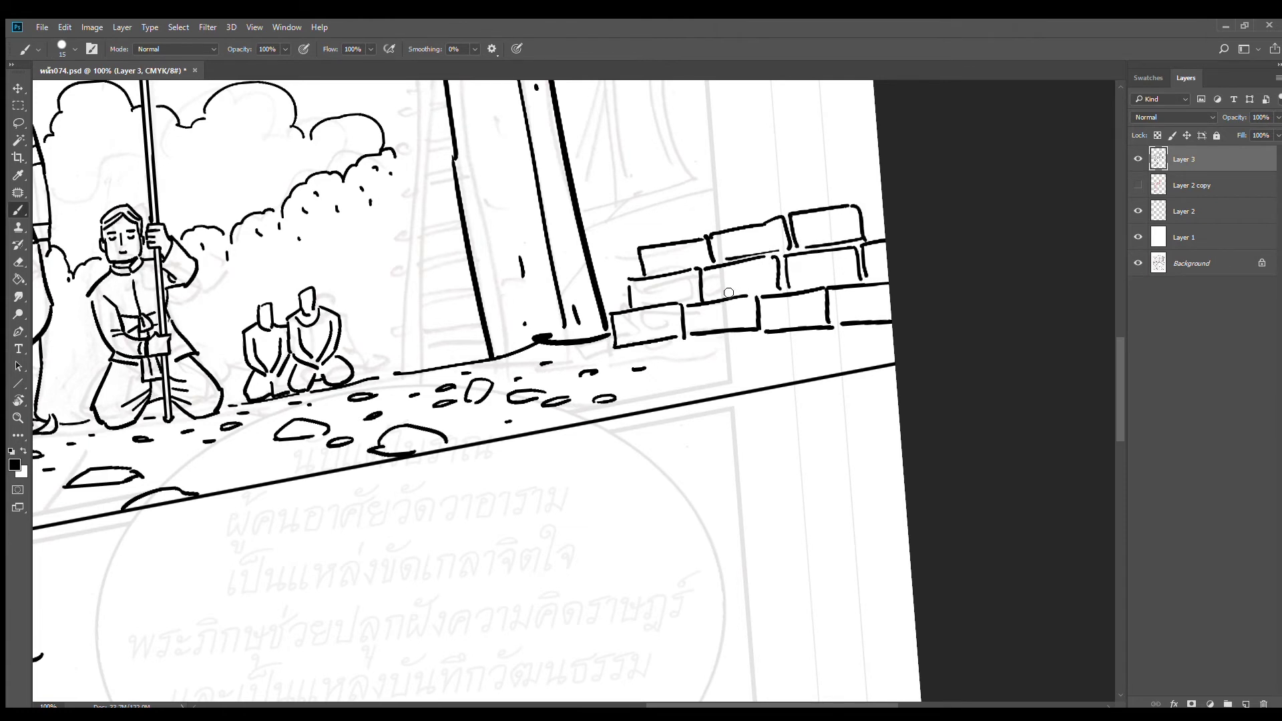
# Add short lines and dots to the brick faces and ink small stones on the ground below them
pyautogui.moveTo(724, 293); pyautogui.dragTo(827, 277)
pyautogui.click(791, 310)
pyautogui.click(724, 316)
pyautogui.click(704, 317)
pyautogui.moveTo(677, 350); pyautogui.dragTo(733, 347)
pyautogui.click(680, 290)
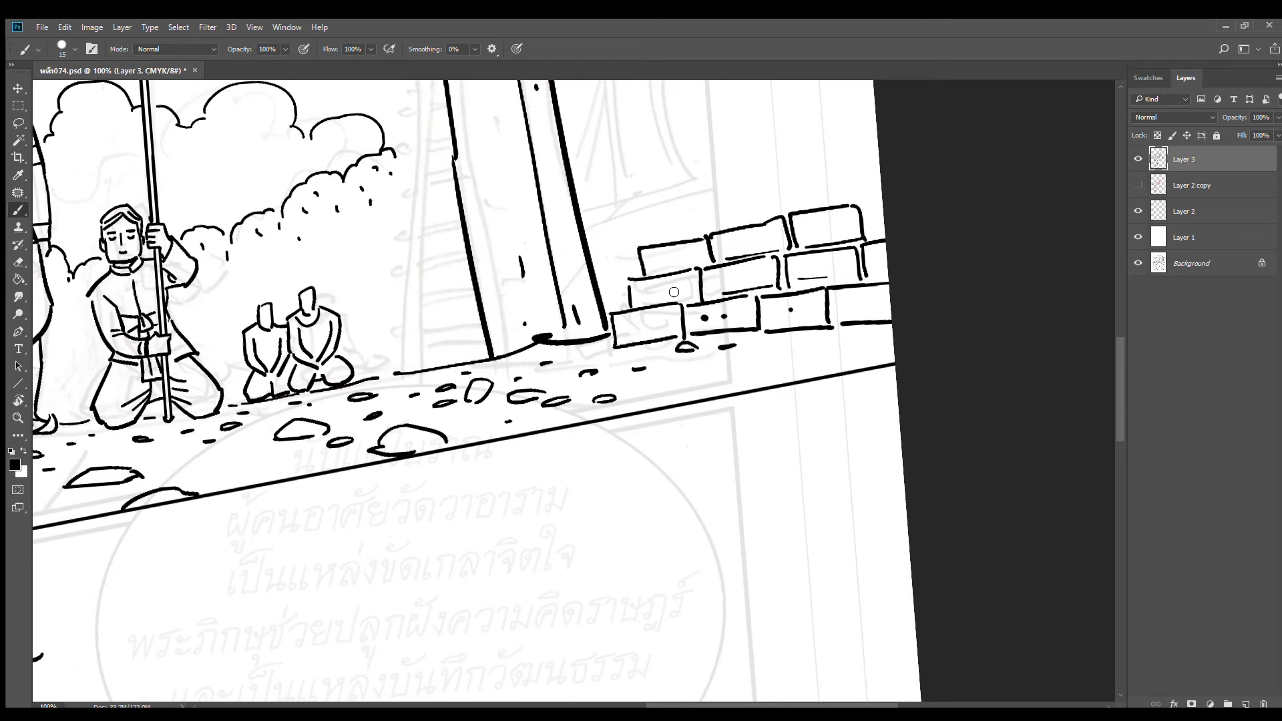
pyautogui.click(719, 282)
pyautogui.click(687, 256)
# Reduce the brush size to 9 and ink tilted loose bricks between the post and the stacked rows
pyautogui.moveTo(751, 239); pyautogui.dragTo(717, 293)
pyautogui.press('[')
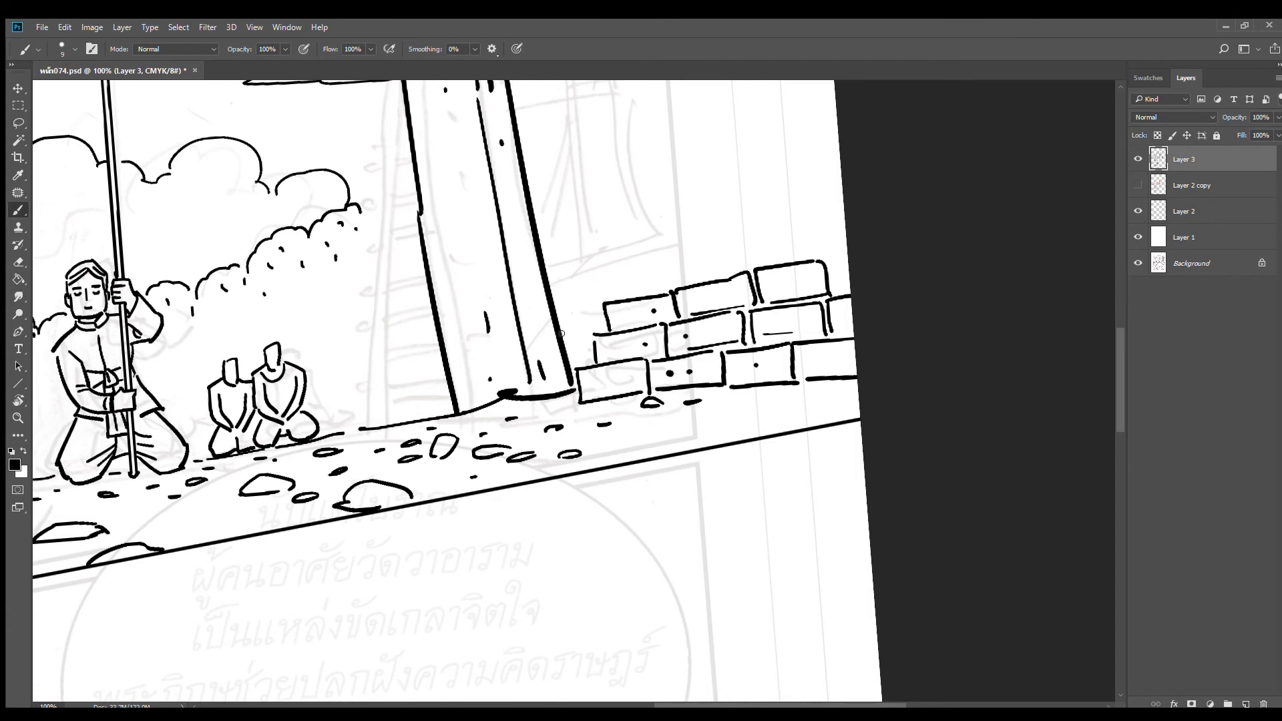
pyautogui.moveTo(559, 329)
pyautogui.mouseDown()
pyautogui.moveTo(592, 326)
pyautogui.moveTo(599, 274)
pyautogui.moveTo(610, 297)
pyautogui.moveTo(599, 307)
pyautogui.moveTo(661, 267)
pyautogui.moveTo(665, 290)
pyautogui.mouseUp()
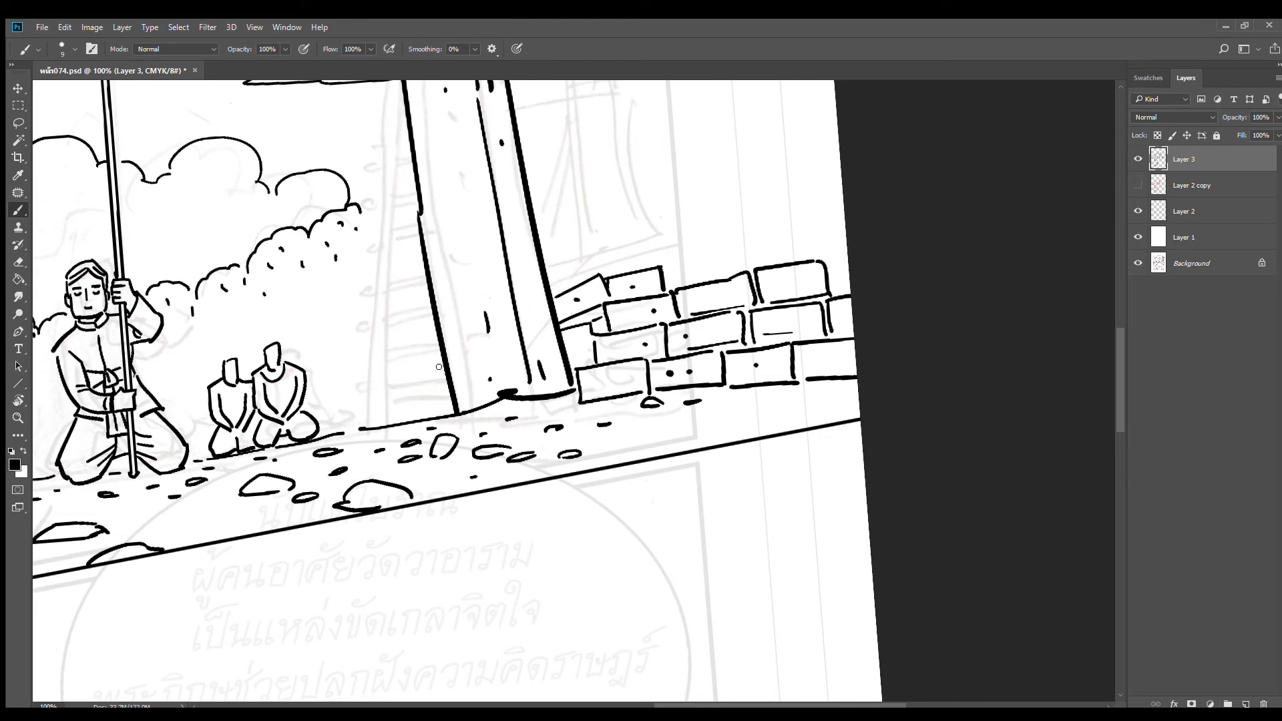
# Ink a small pile of bricks on the ground against the left-hand side of the post
pyautogui.moveTo(442, 370)
pyautogui.mouseDown()
pyautogui.moveTo(422, 415)
pyautogui.moveTo(439, 396)
pyautogui.moveTo(454, 410)
pyautogui.moveTo(422, 398)
pyautogui.mouseUp()
pyautogui.moveTo(392, 407)
pyautogui.mouseDown()
pyautogui.moveTo(395, 422)
pyautogui.moveTo(417, 414)
pyautogui.moveTo(401, 400)
pyautogui.mouseUp()
pyautogui.moveTo(400, 386)
pyautogui.mouseDown()
pyautogui.moveTo(424, 375)
pyautogui.moveTo(425, 386)
pyautogui.moveTo(438, 361)
pyautogui.mouseUp()
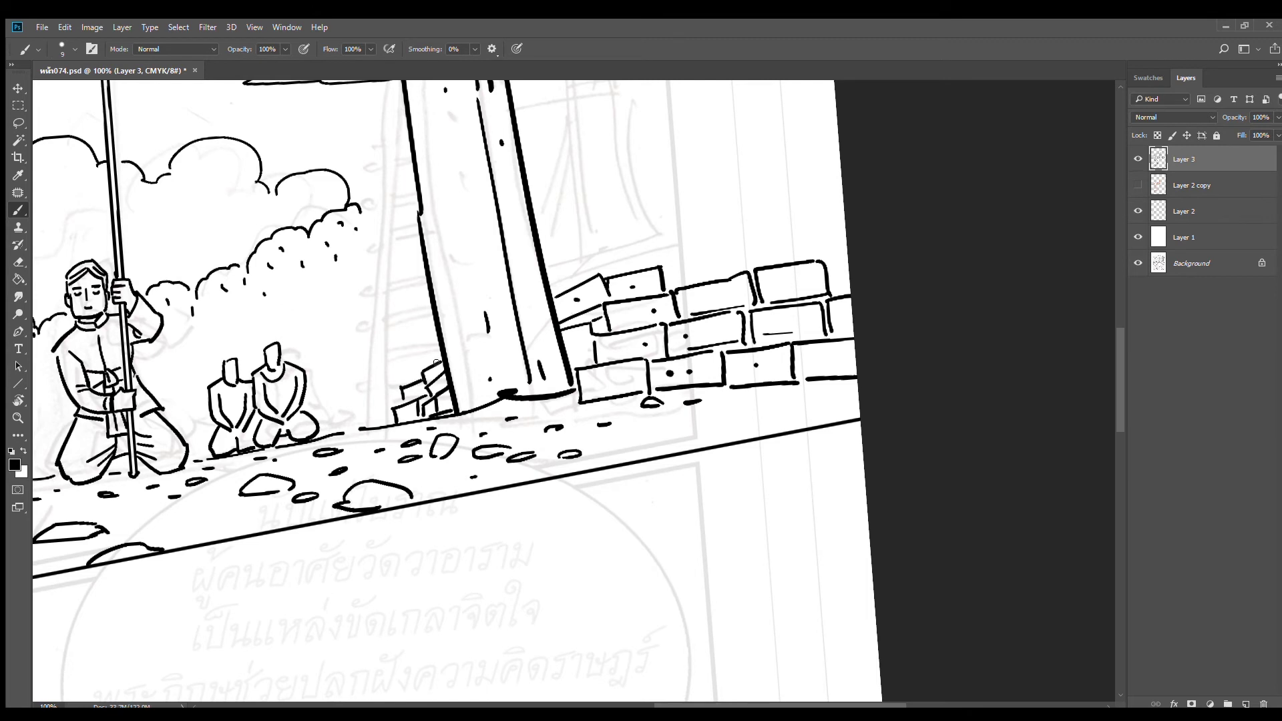
pyautogui.moveTo(393, 410); pyautogui.dragTo(367, 416)
pyautogui.moveTo(368, 414)
pyautogui.mouseDown()
pyautogui.moveTo(400, 395)
pyautogui.moveTo(387, 381)
pyautogui.mouseUp()
pyautogui.moveTo(387, 381); pyautogui.dragTo(410, 380)
pyautogui.moveTo(409, 364); pyautogui.dragTo(429, 355)
# Ink further bricks along the top of the right-hand stack out to the page edge and add texture marks
pyautogui.moveTo(551, 279)
pyautogui.mouseDown()
pyautogui.moveTo(570, 263)
pyautogui.moveTo(580, 278)
pyautogui.moveTo(601, 249)
pyautogui.moveTo(611, 270)
pyautogui.moveTo(620, 251)
pyautogui.moveTo(628, 271)
pyautogui.moveTo(667, 254)
pyautogui.moveTo(681, 281)
pyautogui.mouseUp()
pyautogui.moveTo(667, 254)
pyautogui.mouseDown()
pyautogui.moveTo(698, 281)
pyautogui.moveTo(741, 247)
pyautogui.moveTo(745, 266)
pyautogui.moveTo(709, 275)
pyautogui.moveTo(745, 267)
pyautogui.mouseUp()
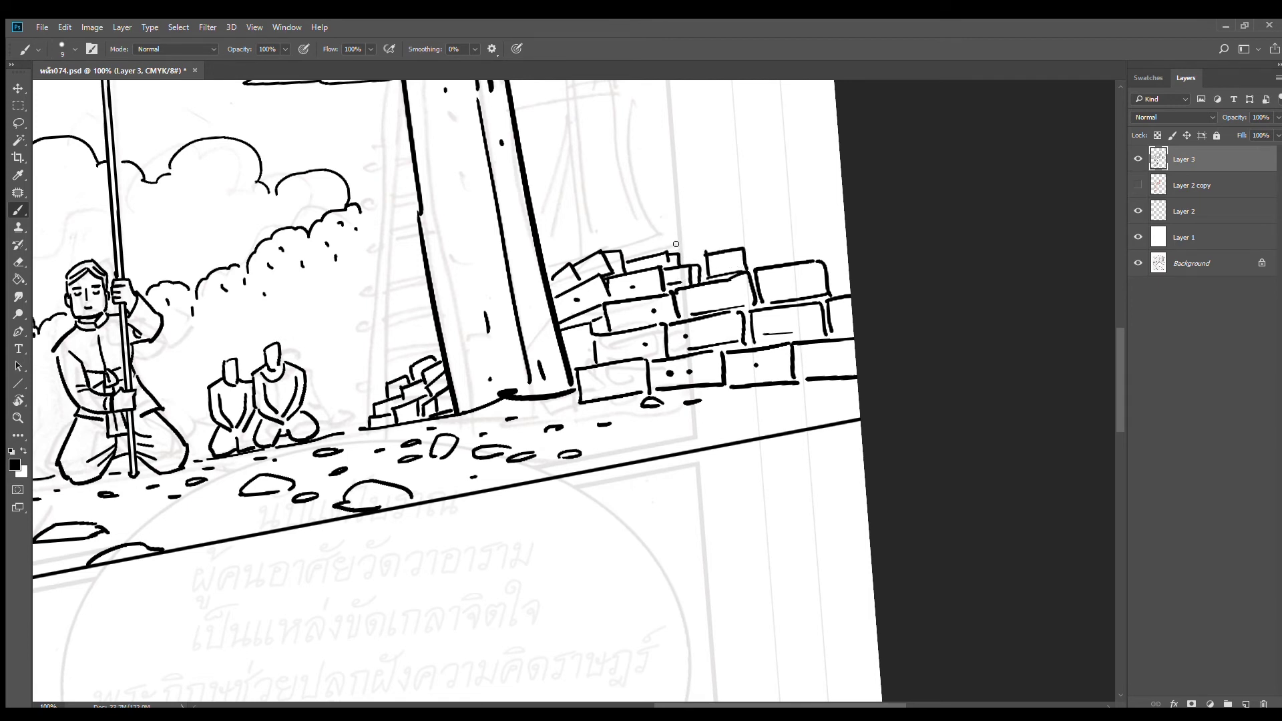
pyautogui.moveTo(678, 245)
pyautogui.mouseDown()
pyautogui.moveTo(774, 253)
pyautogui.moveTo(793, 209)
pyautogui.moveTo(805, 230)
pyautogui.moveTo(793, 257)
pyautogui.moveTo(845, 253)
pyautogui.moveTo(845, 232)
pyautogui.moveTo(815, 211)
pyautogui.moveTo(845, 211)
pyautogui.mouseUp()
pyautogui.moveTo(824, 271); pyautogui.dragTo(848, 264)
pyautogui.moveTo(837, 289); pyautogui.dragTo(851, 287)
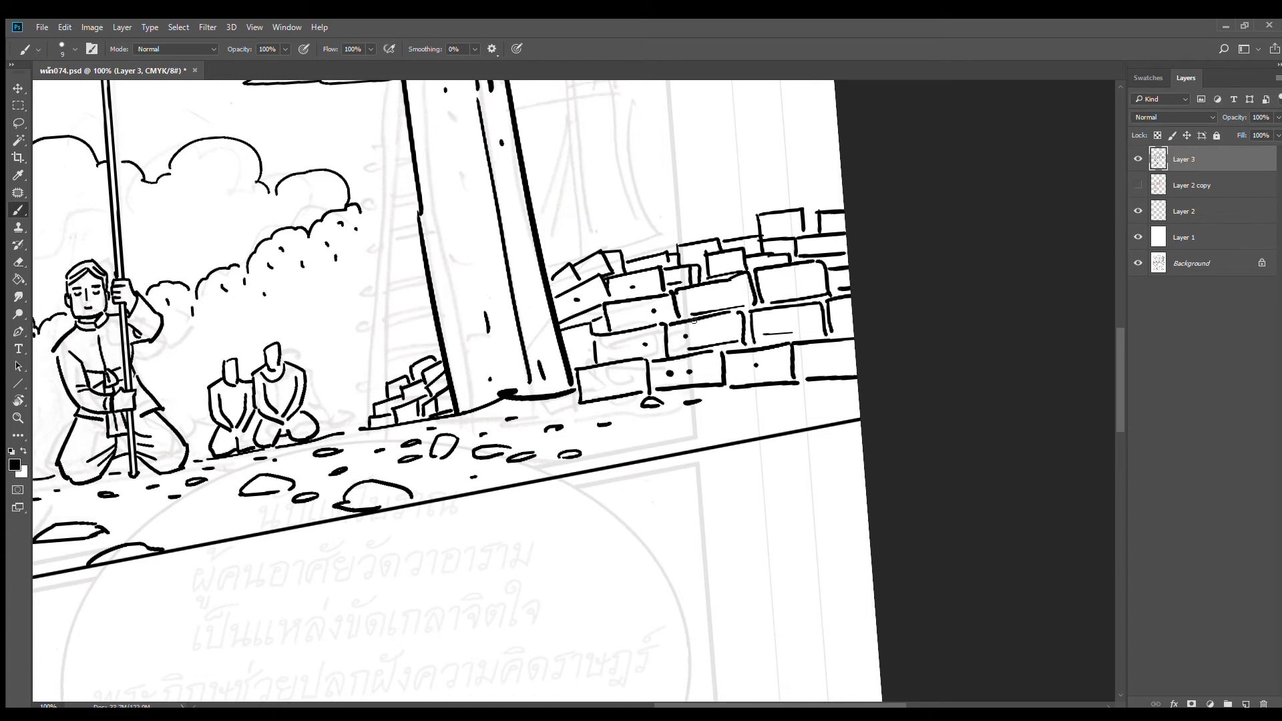
pyautogui.moveTo(627, 339)
pyautogui.mouseDown()
pyautogui.moveTo(619, 352)
pyautogui.moveTo(576, 350)
pyautogui.mouseUp()
pyautogui.click(607, 381)
pyautogui.moveTo(621, 410); pyautogui.dragTo(627, 495)
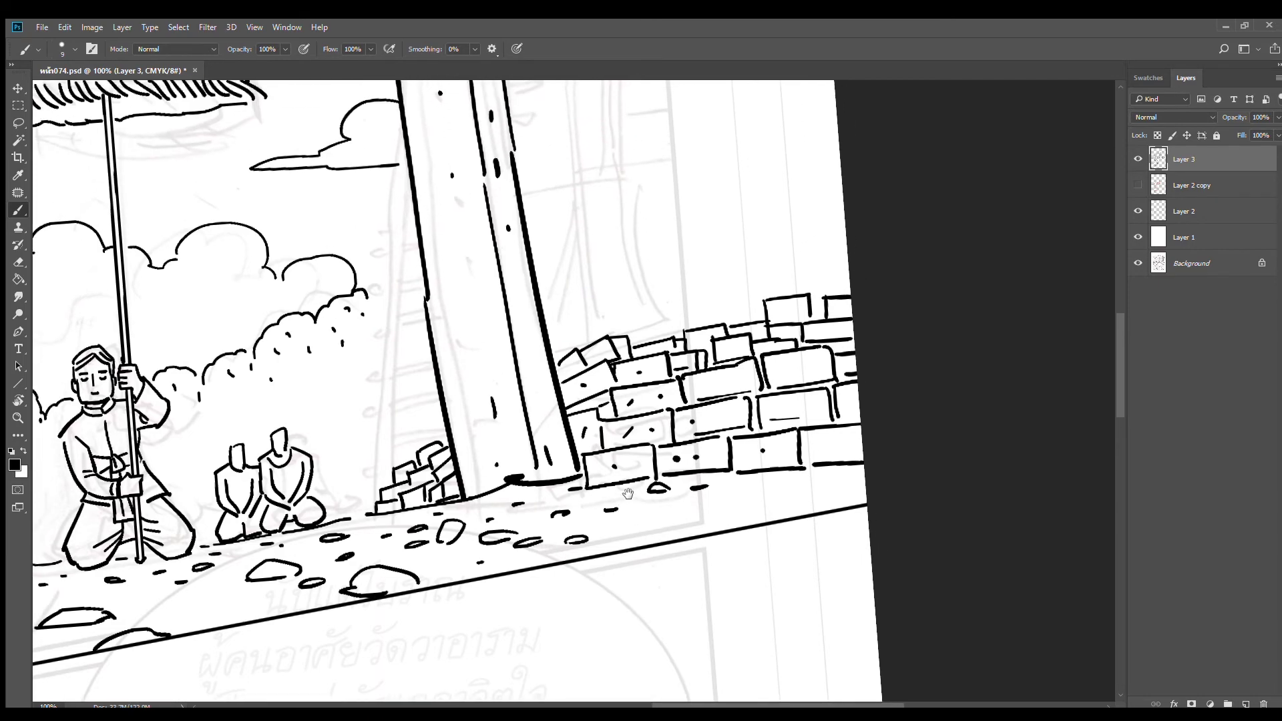
pyautogui.keyDown('alt'); pyautogui.click(650, 394); pyautogui.keyUp('alt')
pyautogui.scroll(-1, 666, 394)
pyautogui.moveTo(692, 324); pyautogui.dragTo(698, 366)
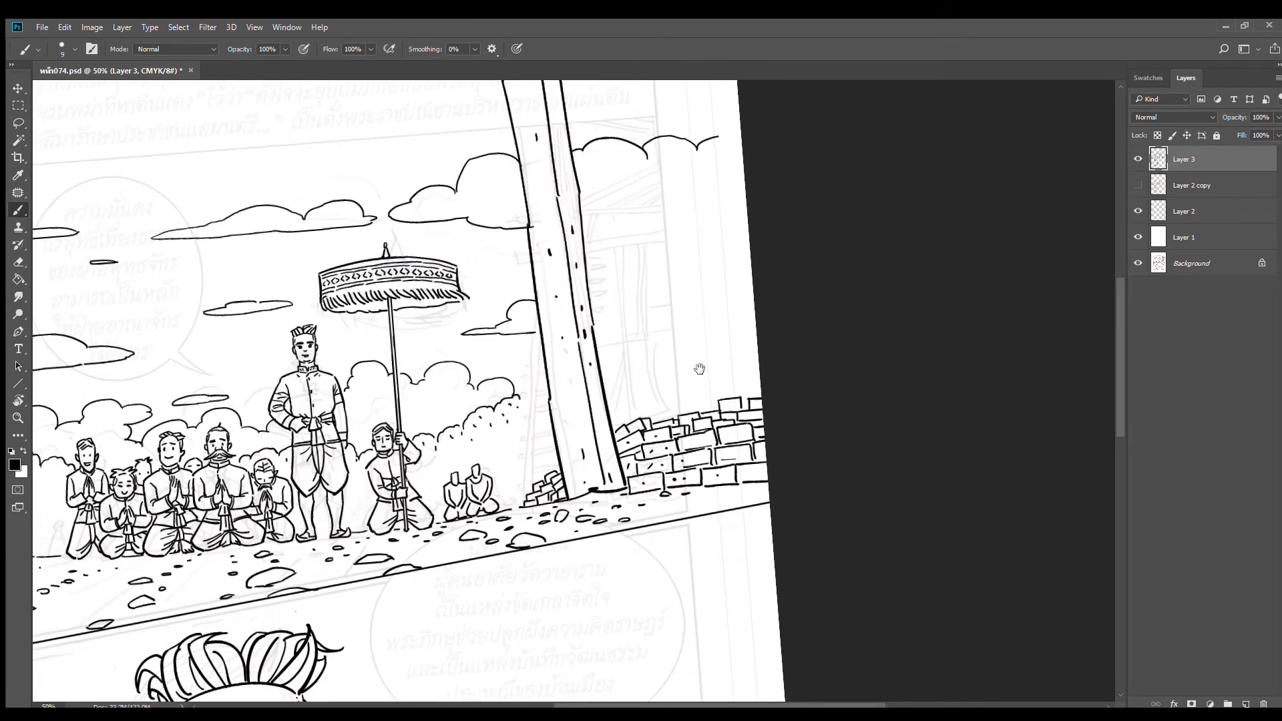
pyautogui.scroll(2, 621, 233)
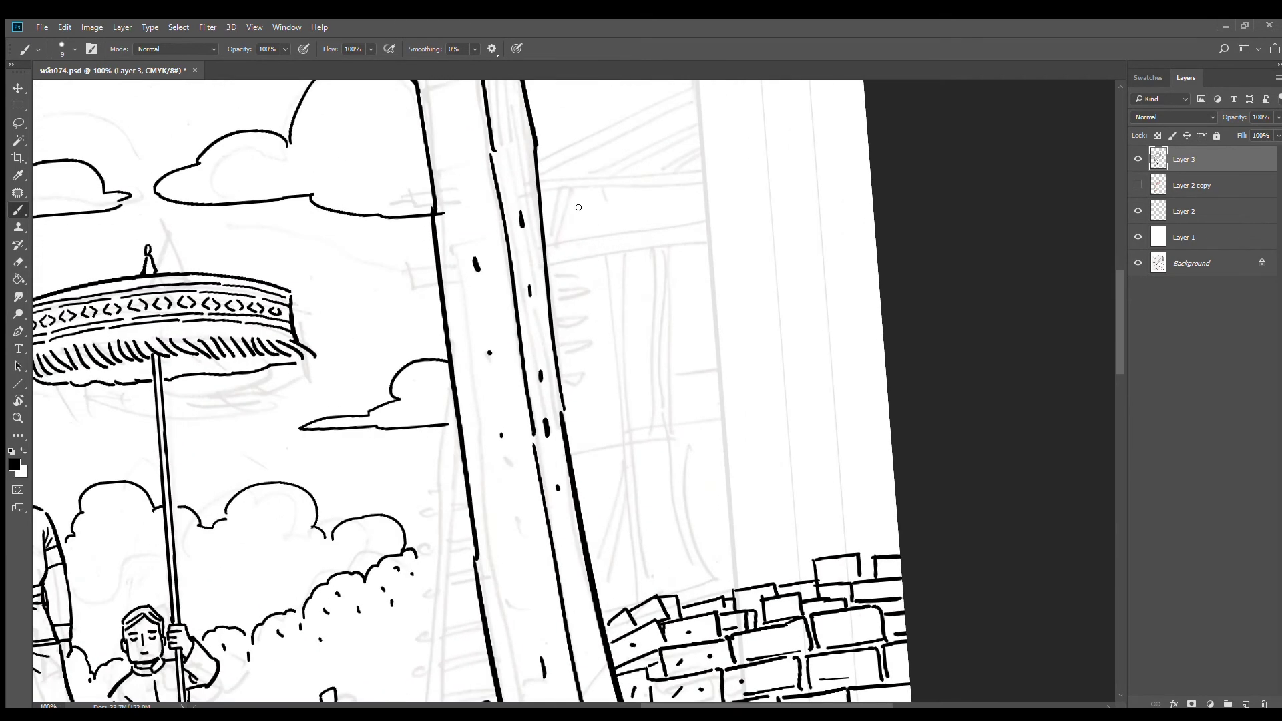
# Ink a horizontal beam with parallel lines running from the tall post to the page's right-hand edge below the cloud
pyautogui.moveTo(542, 194); pyautogui.dragTo(871, 189)
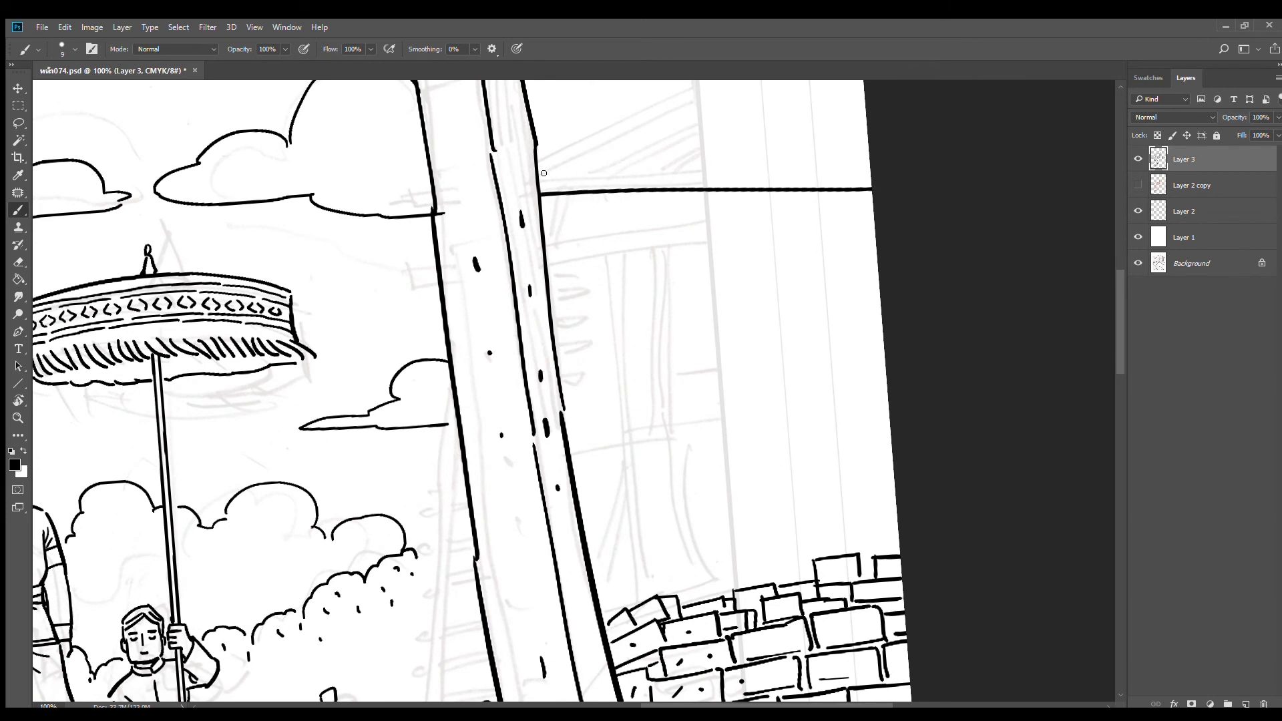
pyautogui.moveTo(543, 172); pyautogui.dragTo(871, 170)
pyautogui.scroll(3, 544, 286)
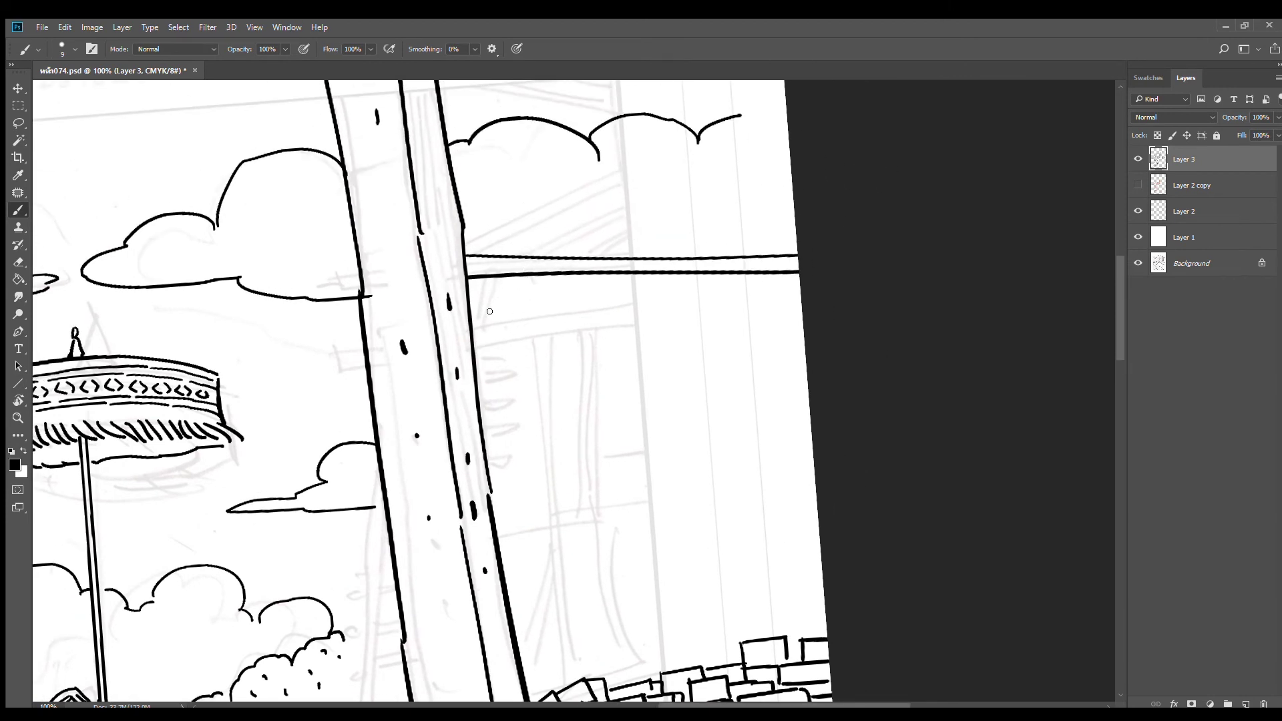
pyautogui.moveTo(471, 298); pyautogui.dragTo(856, 285)
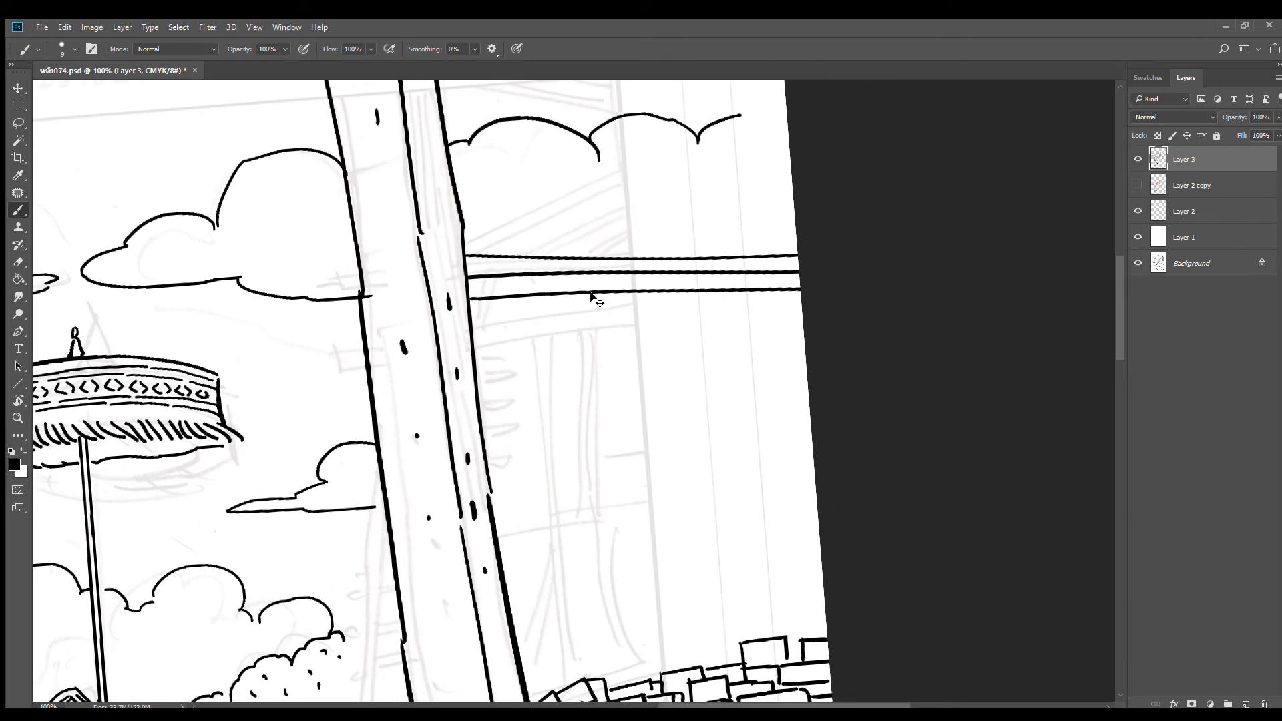
pyautogui.hotkey('ctrl', 'z')
pyautogui.moveTo(470, 297); pyautogui.dragTo(804, 308)
pyautogui.hotkey('ctrl', 'z')
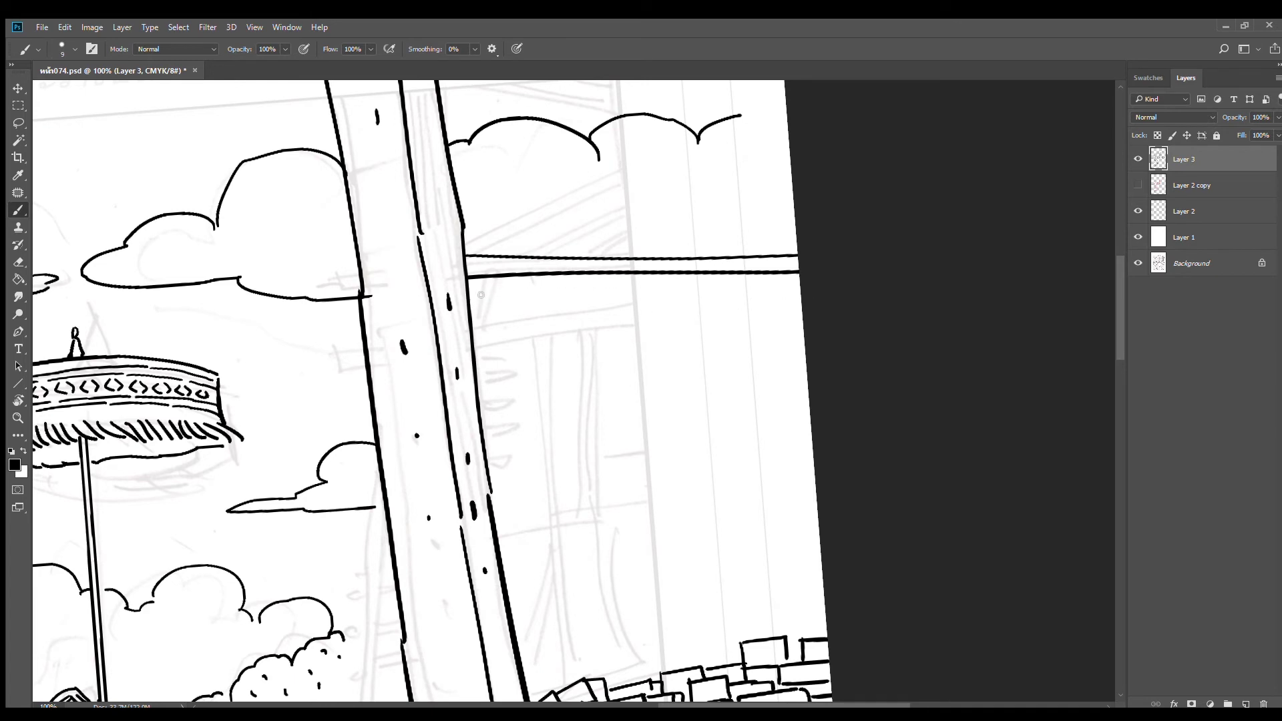
pyautogui.moveTo(470, 297); pyautogui.dragTo(814, 286)
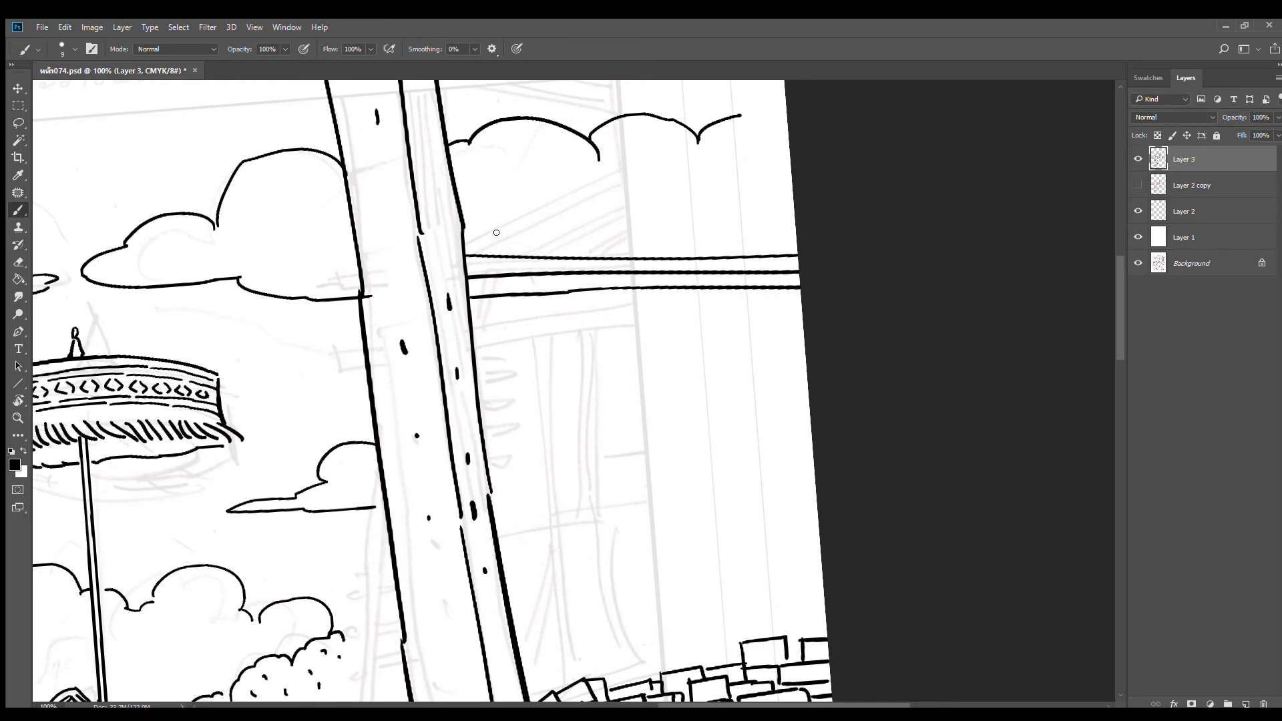
# Ink slanted roof rafters rising from the horizontal beam to the page edge, with small texture marks on them
pyautogui.moveTo(467, 242); pyautogui.dragTo(848, 92)
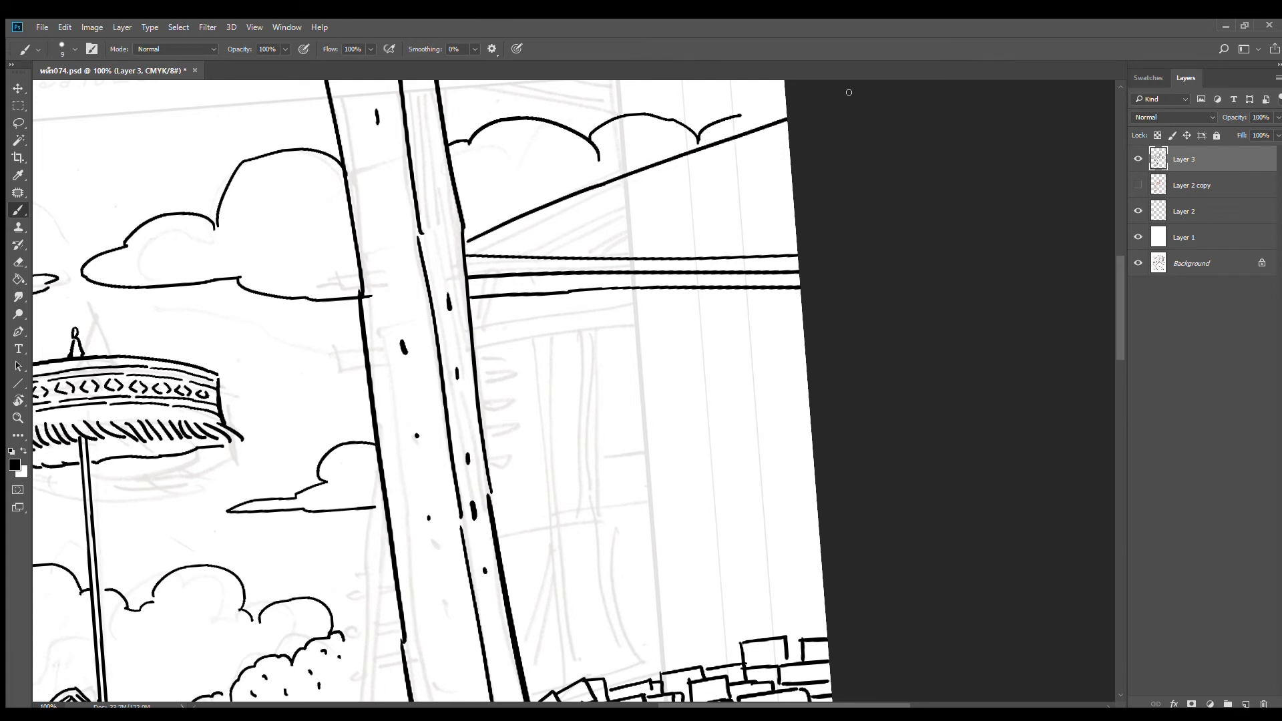
pyautogui.moveTo(488, 254); pyautogui.dragTo(791, 142)
pyautogui.moveTo(532, 256); pyautogui.dragTo(791, 153)
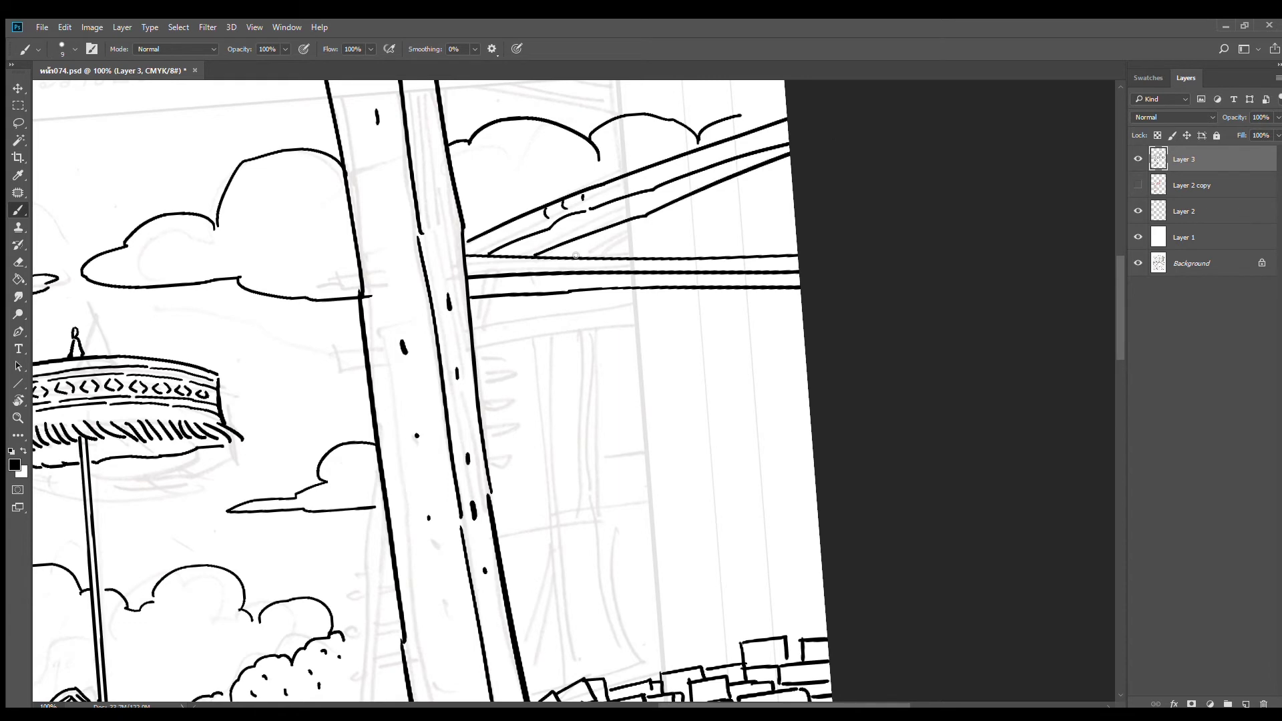
pyautogui.moveTo(575, 256); pyautogui.dragTo(795, 172)
pyautogui.moveTo(589, 235)
pyautogui.mouseDown()
pyautogui.moveTo(587, 247)
pyautogui.moveTo(793, 190)
pyautogui.mouseUp()
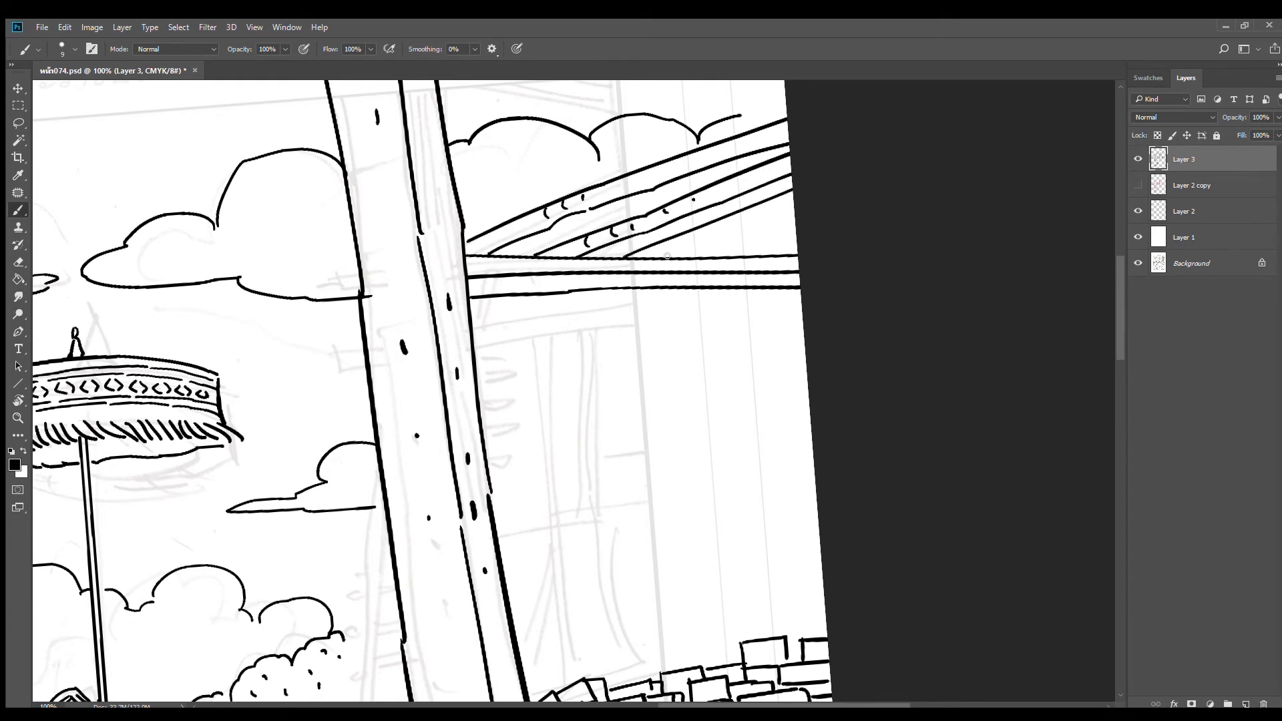
pyautogui.moveTo(667, 257)
pyautogui.mouseDown()
pyautogui.moveTo(794, 207)
pyautogui.moveTo(796, 243)
pyautogui.mouseUp()
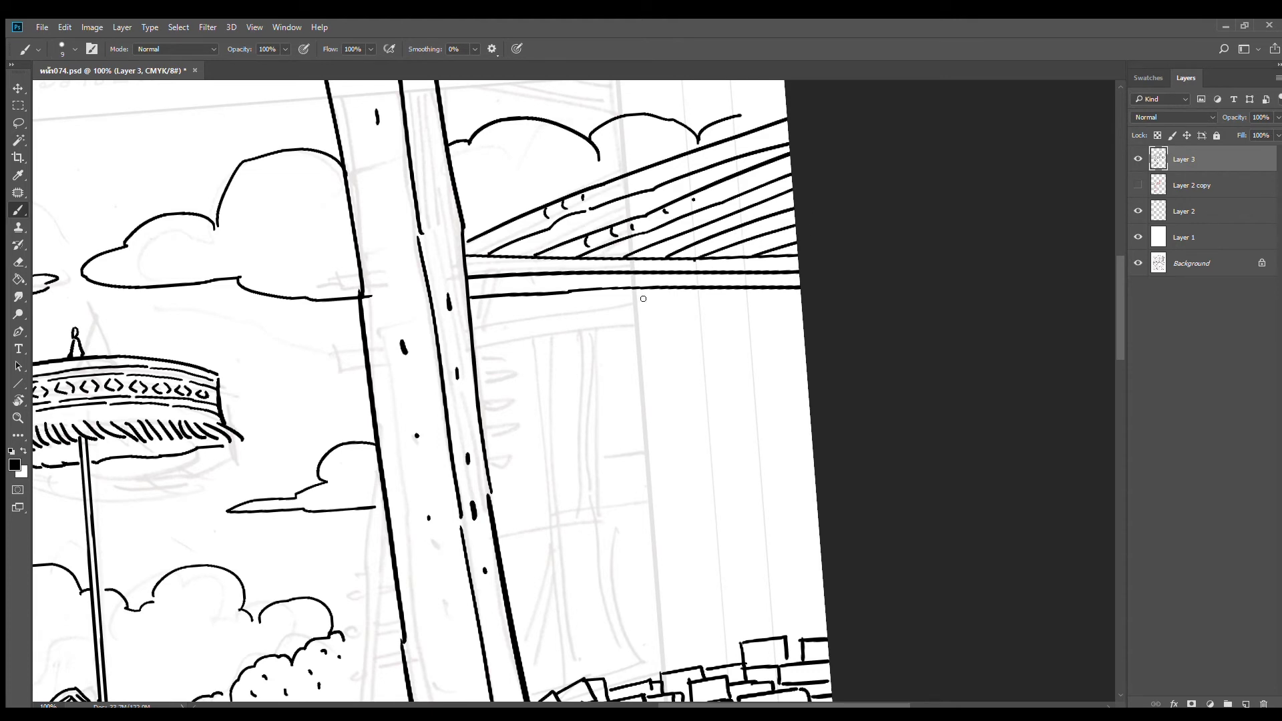
# Ink the short rafter ends projecting beneath the horizontal beam and add texture dots to the rafters
pyautogui.moveTo(639, 308); pyautogui.dragTo(657, 298)
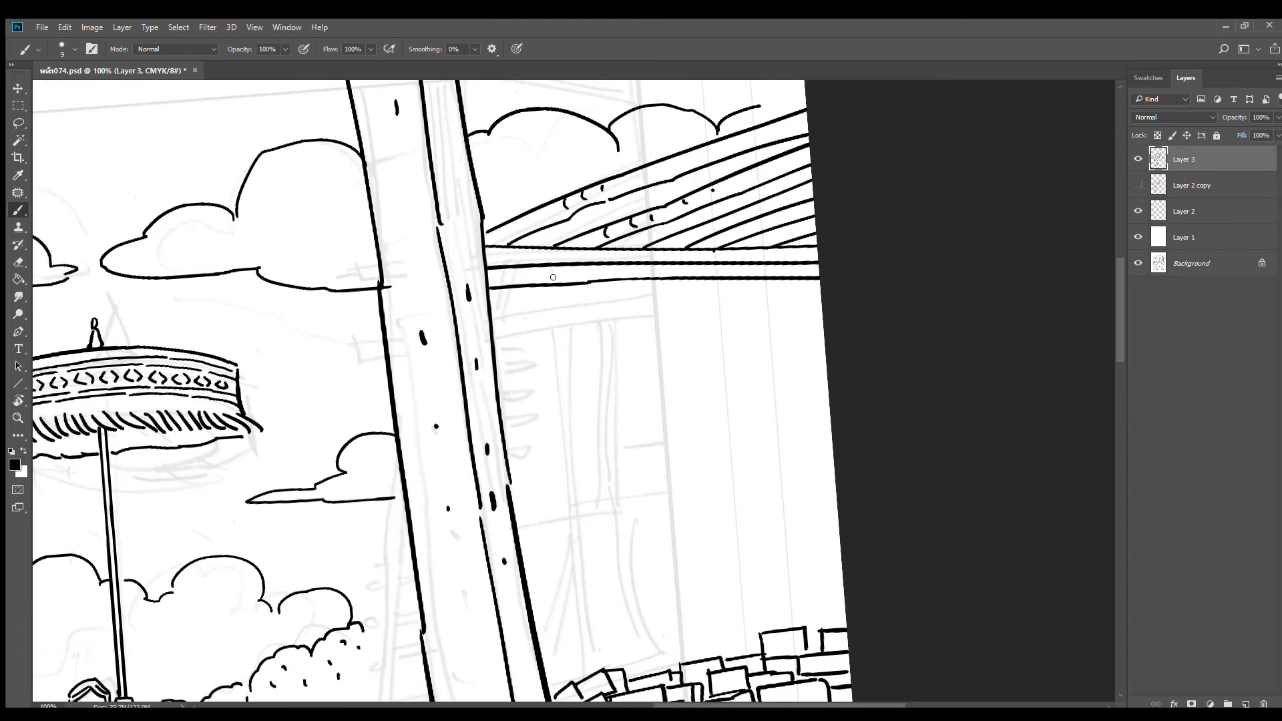
pyautogui.moveTo(490, 298)
pyautogui.mouseDown()
pyautogui.moveTo(553, 305)
pyautogui.moveTo(657, 280)
pyautogui.moveTo(628, 293)
pyautogui.moveTo(635, 307)
pyautogui.moveTo(702, 278)
pyautogui.moveTo(709, 306)
pyautogui.moveTo(791, 280)
pyautogui.moveTo(767, 295)
pyautogui.moveTo(820, 289)
pyautogui.mouseUp()
pyautogui.moveTo(705, 129); pyautogui.dragTo(689, 215)
pyautogui.click(680, 238)
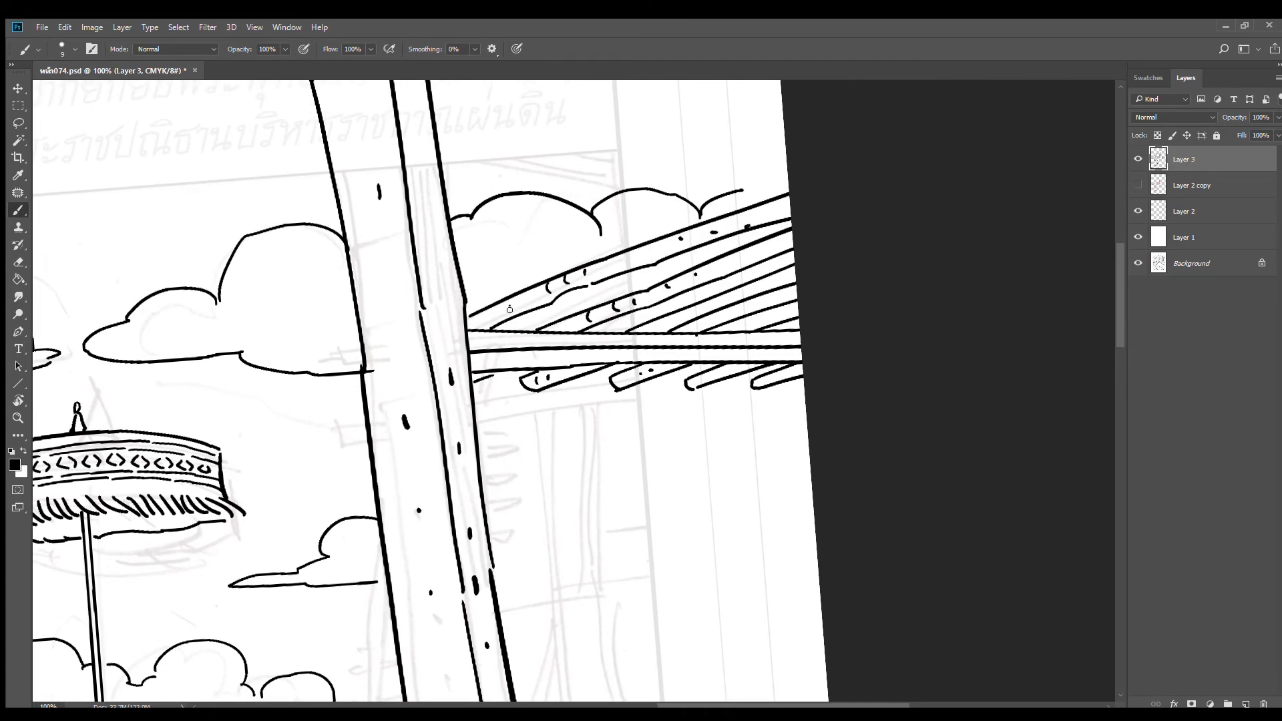
# Ink the two long edges of the thin leaning pole beside the post, down to the small brick pile
pyautogui.moveTo(580, 403); pyautogui.dragTo(701, 218)
pyautogui.hotkey('ctrl', '-')
pyautogui.moveTo(630, 347); pyautogui.dragTo(674, 287)
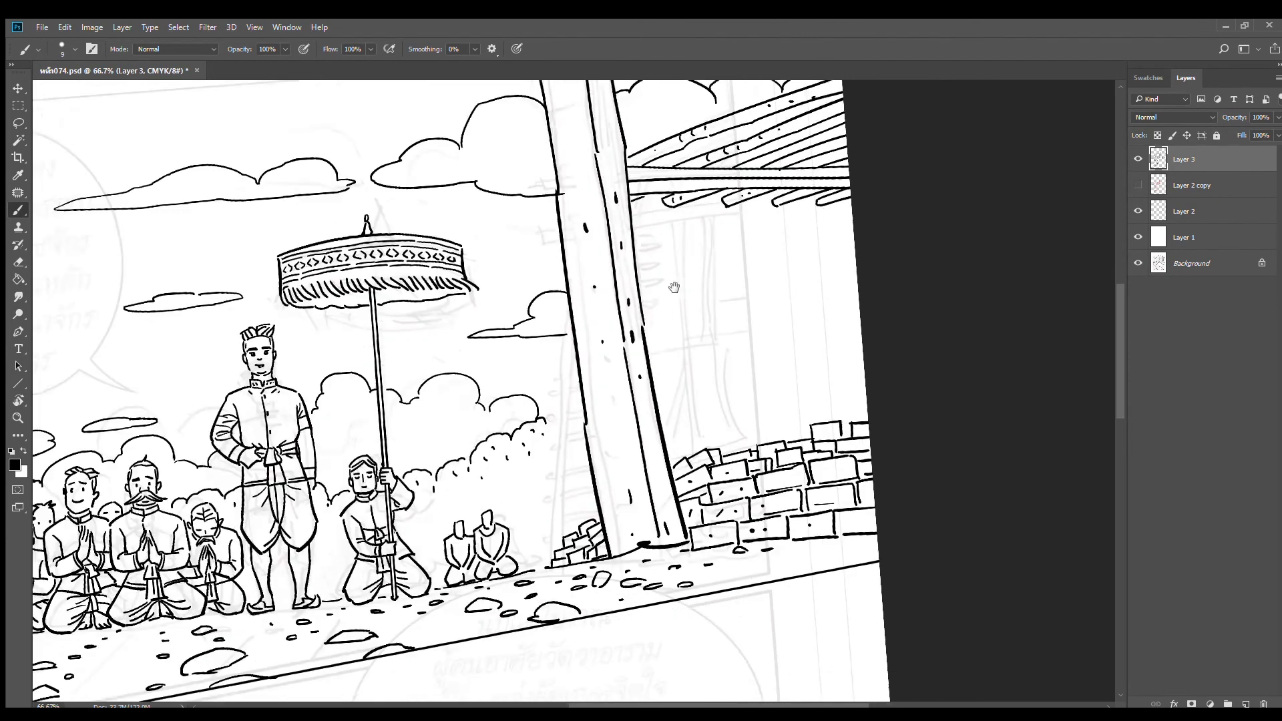
pyautogui.scroll(1, 573, 386)
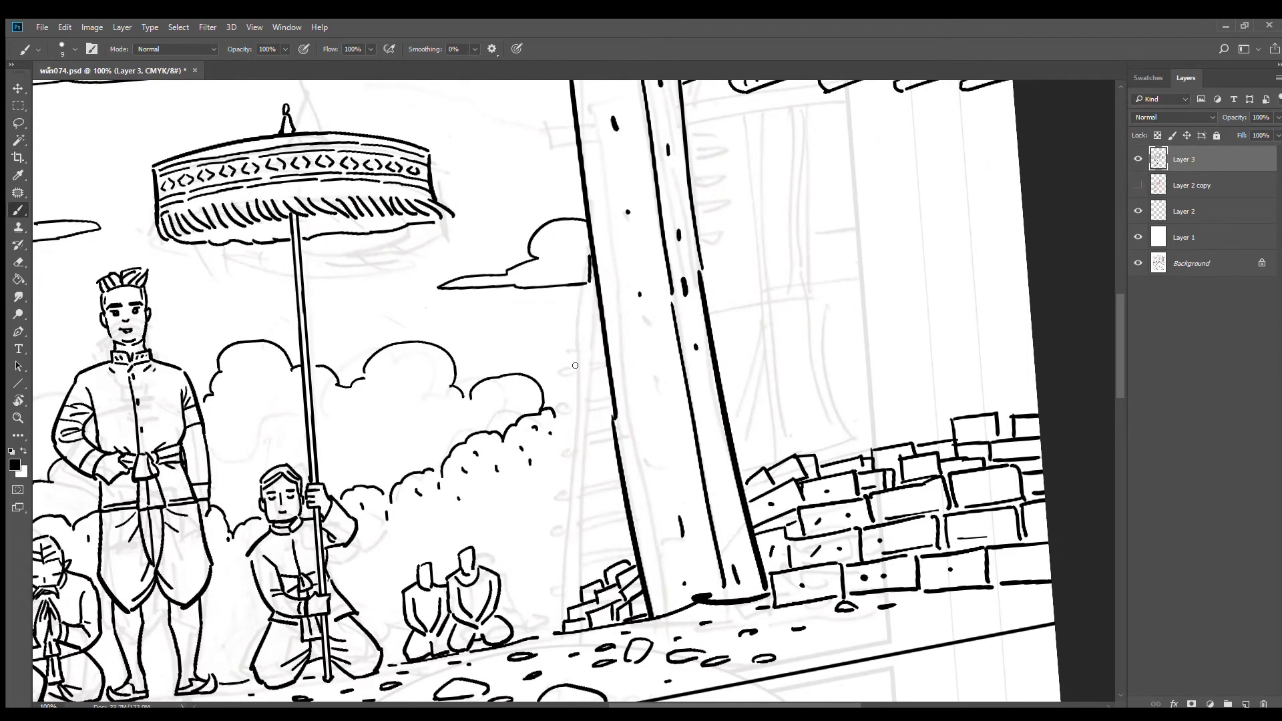
pyautogui.moveTo(591, 280); pyautogui.dragTo(568, 404)
pyautogui.hotkey('ctrl', 'z')
pyautogui.moveTo(591, 262); pyautogui.dragTo(542, 639)
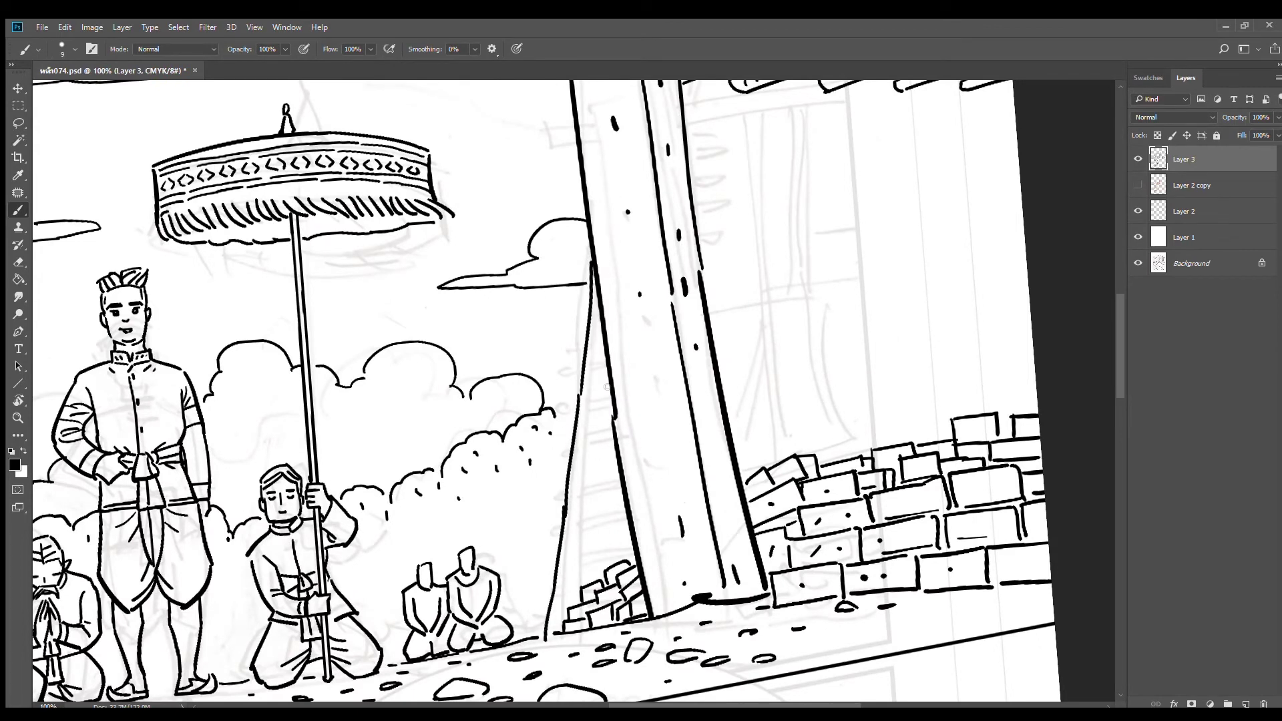
pyautogui.moveTo(601, 352); pyautogui.dragTo(568, 605)
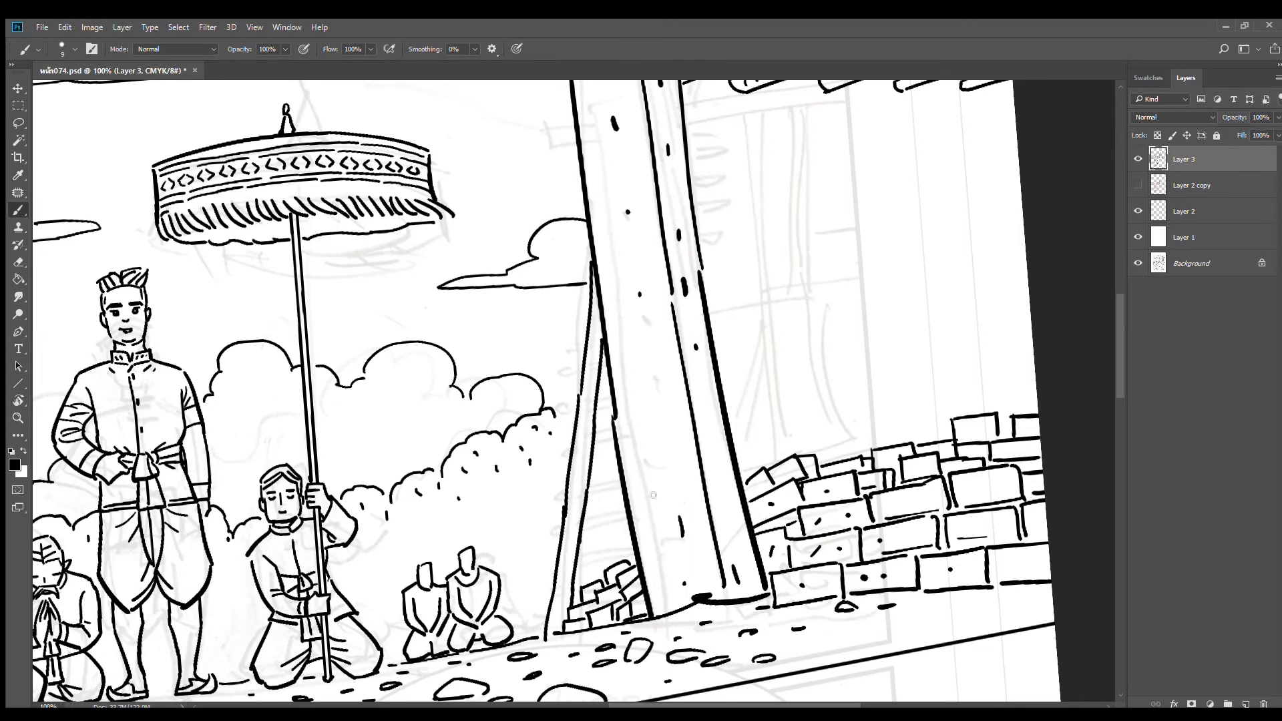
# Ink the leaning pole's upper part on the other side of the post, up to the underside of the roof beam
pyautogui.moveTo(764, 253); pyautogui.dragTo(739, 363)
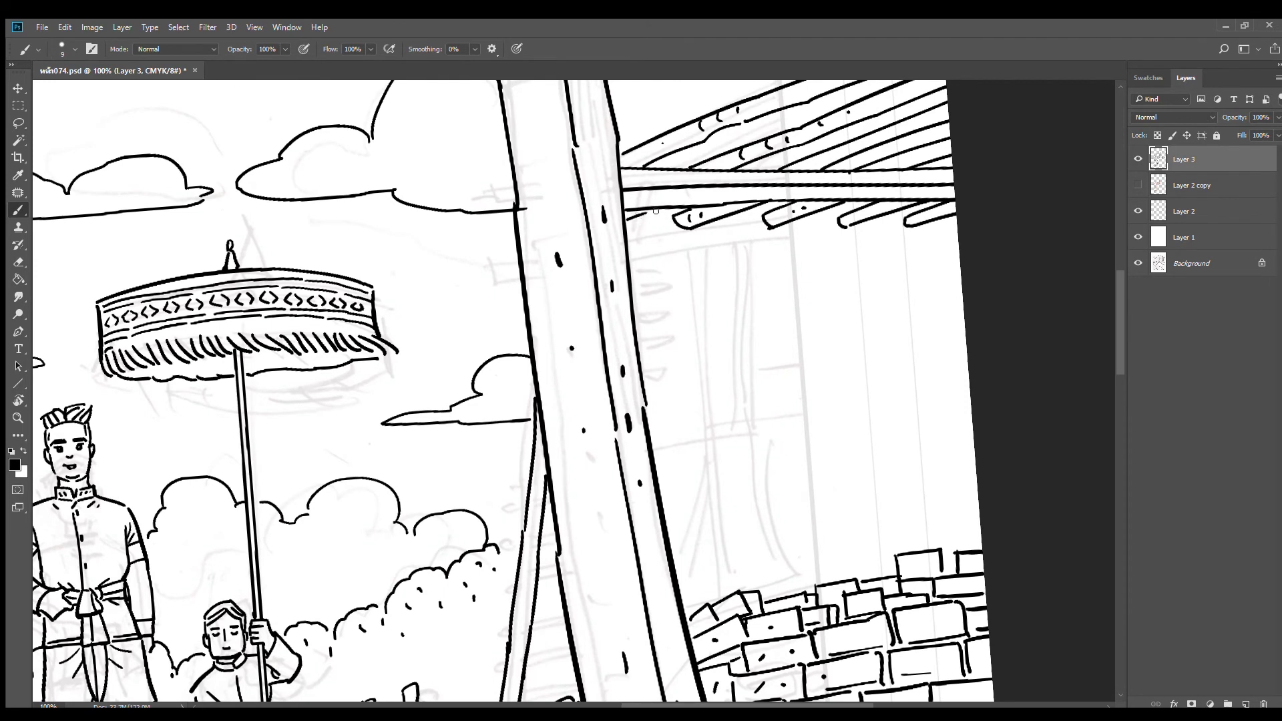
pyautogui.moveTo(651, 207); pyautogui.dragTo(635, 330)
pyautogui.moveTo(668, 210); pyautogui.dragTo(647, 390)
pyautogui.moveTo(655, 421); pyautogui.dragTo(657, 233)
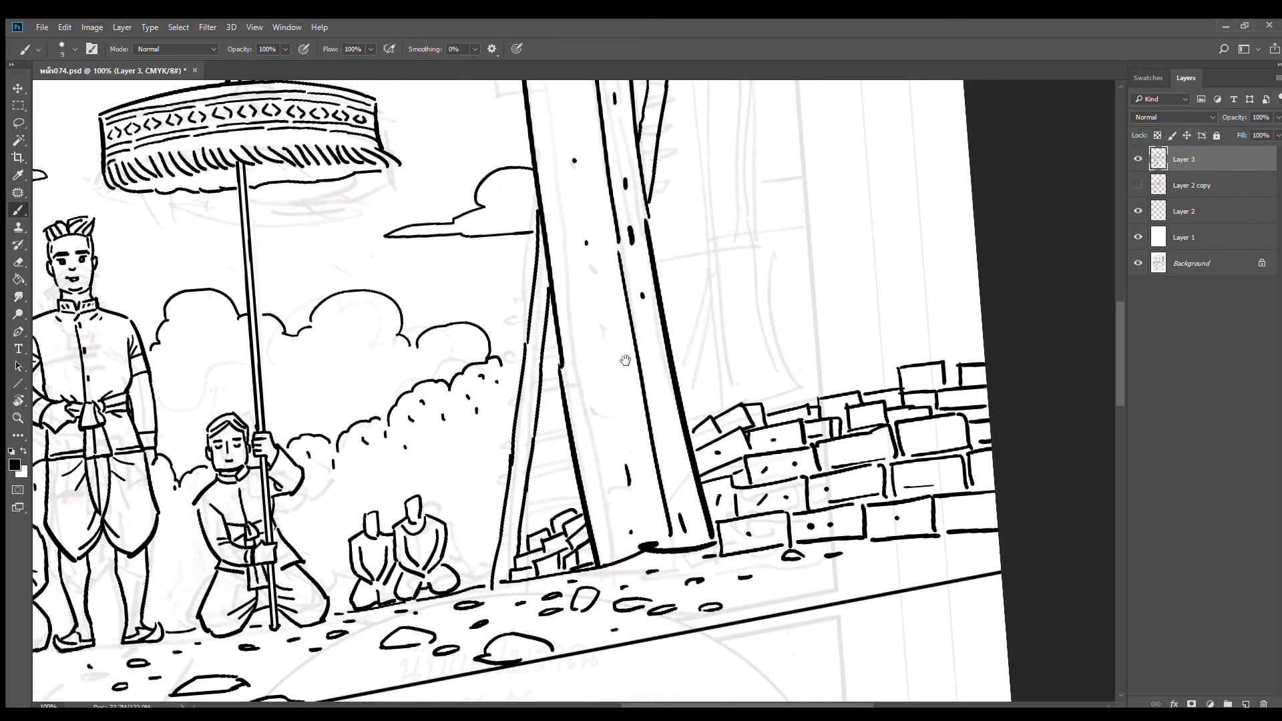
# Ink crossbars on the lower leaning pole and short crossbar ends sticking out on both sides of the post
pyautogui.moveTo(625, 361); pyautogui.dragTo(647, 434)
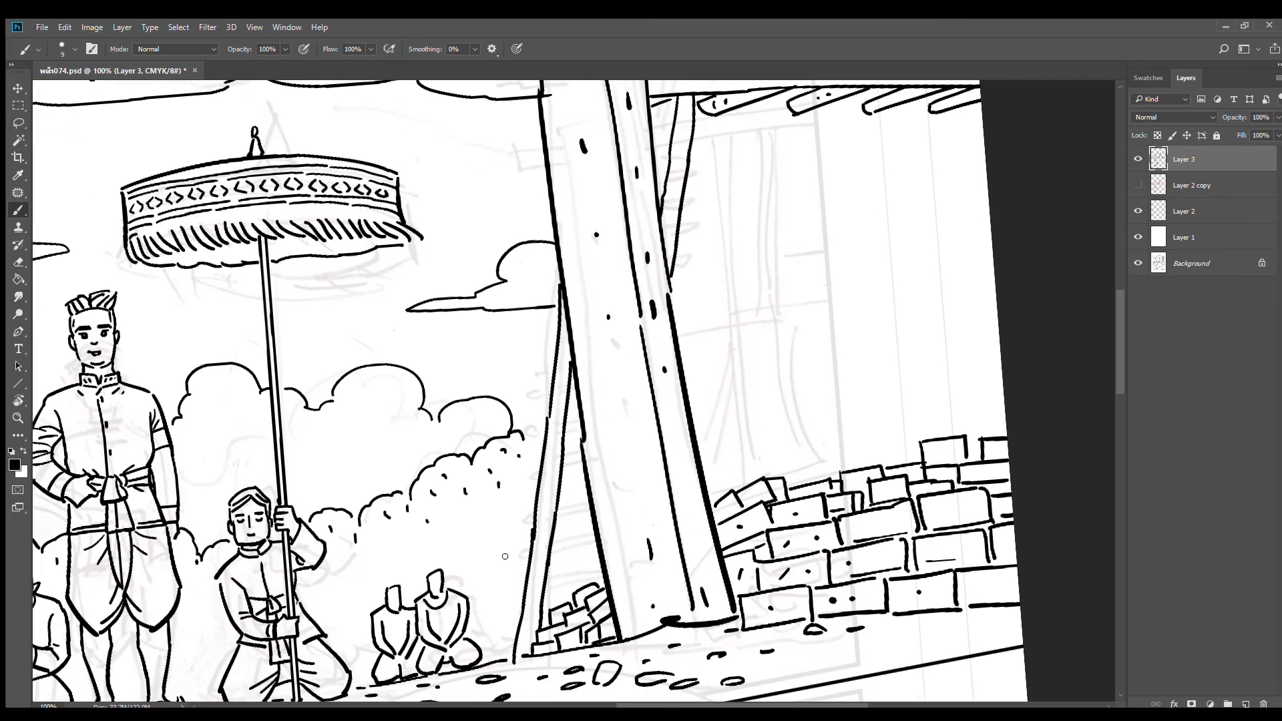
pyautogui.moveTo(504, 544)
pyautogui.mouseDown()
pyautogui.moveTo(507, 557)
pyautogui.moveTo(594, 528)
pyautogui.moveTo(596, 544)
pyautogui.mouseUp()
pyautogui.moveTo(518, 460)
pyautogui.mouseDown()
pyautogui.moveTo(519, 479)
pyautogui.moveTo(540, 460)
pyautogui.moveTo(585, 469)
pyautogui.moveTo(582, 453)
pyautogui.mouseUp()
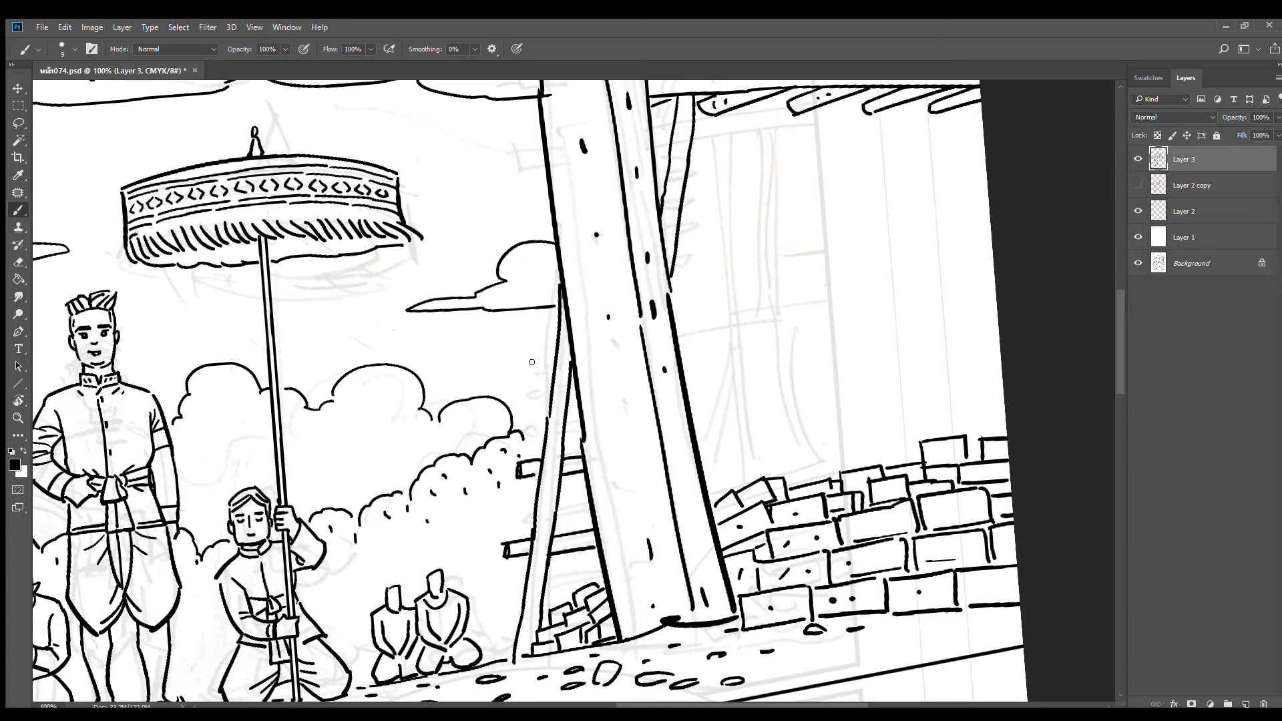
pyautogui.moveTo(534, 359)
pyautogui.mouseDown()
pyautogui.moveTo(534, 378)
pyautogui.moveTo(553, 375)
pyautogui.moveTo(556, 355)
pyautogui.mouseUp()
pyautogui.moveTo(680, 350); pyautogui.dragTo(683, 366)
pyautogui.moveTo(668, 291)
pyautogui.mouseDown()
pyautogui.moveTo(690, 288)
pyautogui.moveTo(690, 271)
pyautogui.moveTo(689, 289)
pyautogui.mouseUp()
pyautogui.moveTo(540, 273)
pyautogui.mouseDown()
pyautogui.moveTo(541, 292)
pyautogui.moveTo(558, 292)
pyautogui.moveTo(559, 274)
pyautogui.mouseUp()
# Ink the two uppermost crossbar ends below the roof beam and add texture marks along the lower leaning pole
pyautogui.moveTo(680, 211)
pyautogui.mouseDown()
pyautogui.moveTo(699, 212)
pyautogui.moveTo(699, 199)
pyautogui.mouseUp()
pyautogui.moveTo(699, 200); pyautogui.dragTo(699, 212)
pyautogui.moveTo(651, 137)
pyautogui.mouseDown()
pyautogui.moveTo(669, 136)
pyautogui.moveTo(670, 153)
pyautogui.moveTo(709, 140)
pyautogui.moveTo(709, 155)
pyautogui.mouseUp()
pyautogui.moveTo(709, 156); pyautogui.dragTo(693, 156)
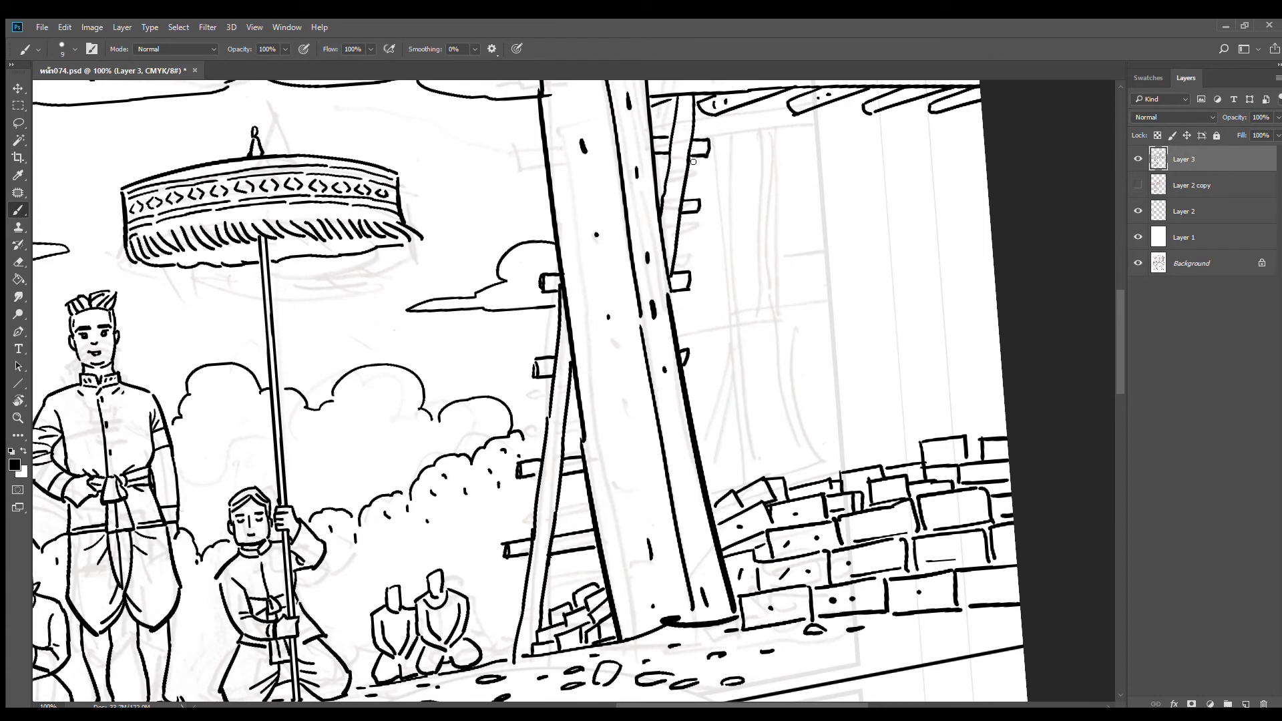
pyautogui.moveTo(550, 489); pyautogui.dragTo(542, 528)
pyautogui.moveTo(537, 556); pyautogui.dragTo(531, 614)
# Rotate the canvas to -33° and ink a second long beam from the upper post to the page edge above the clouds
pyautogui.keyDown('alt'); pyautogui.click(759, 381); pyautogui.keyUp('alt')
pyautogui.moveTo(837, 307); pyautogui.dragTo(762, 382)
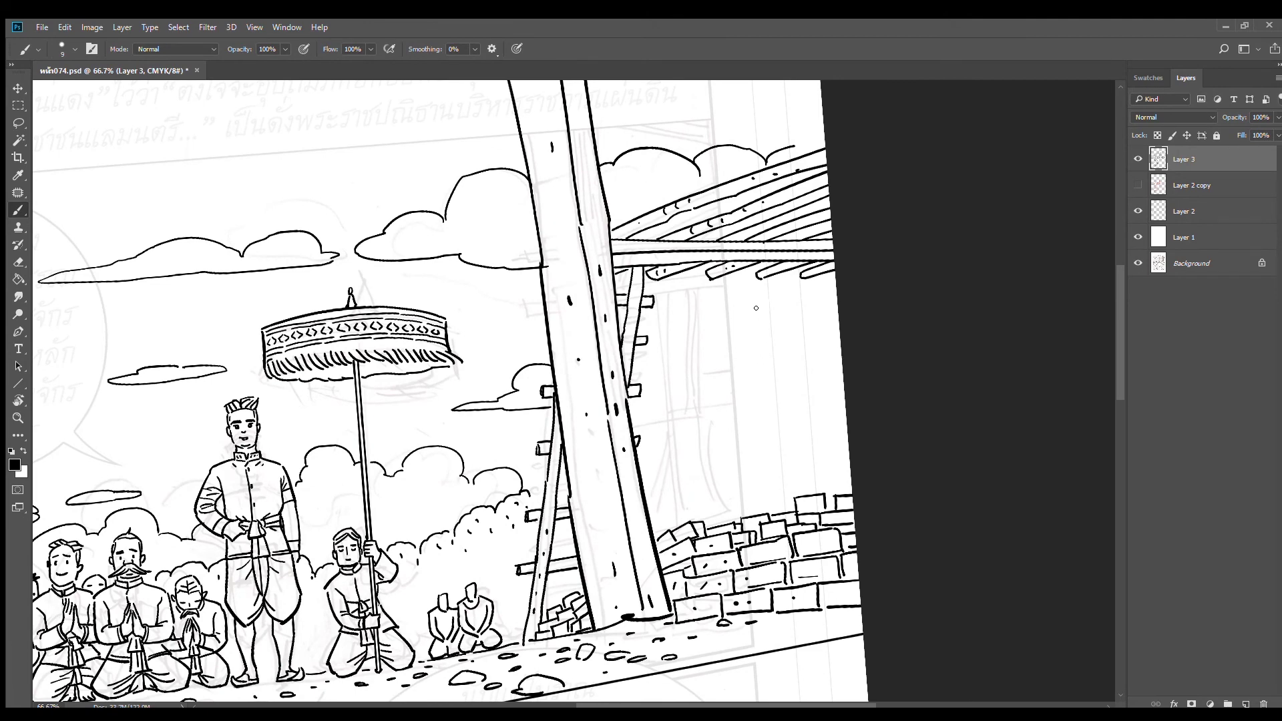
pyautogui.scroll(5, 761, 310)
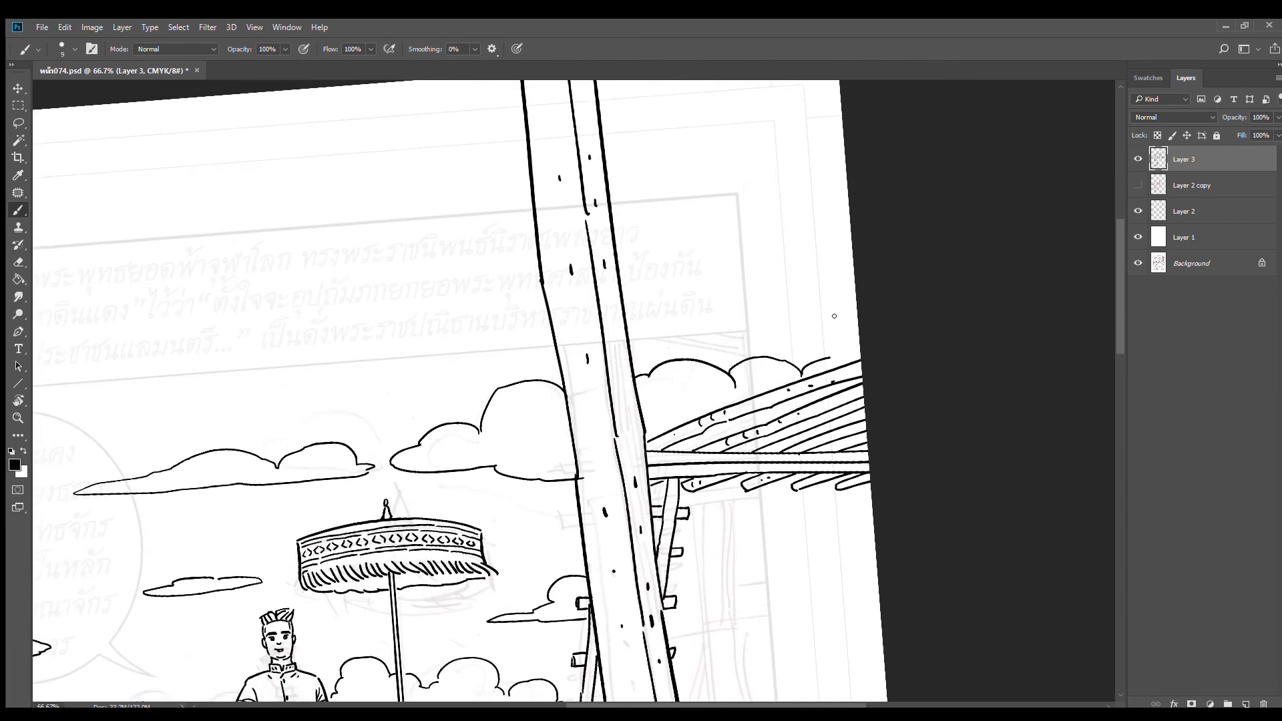
pyautogui.press('r')
pyautogui.moveTo(875, 283); pyautogui.dragTo(821, 110)
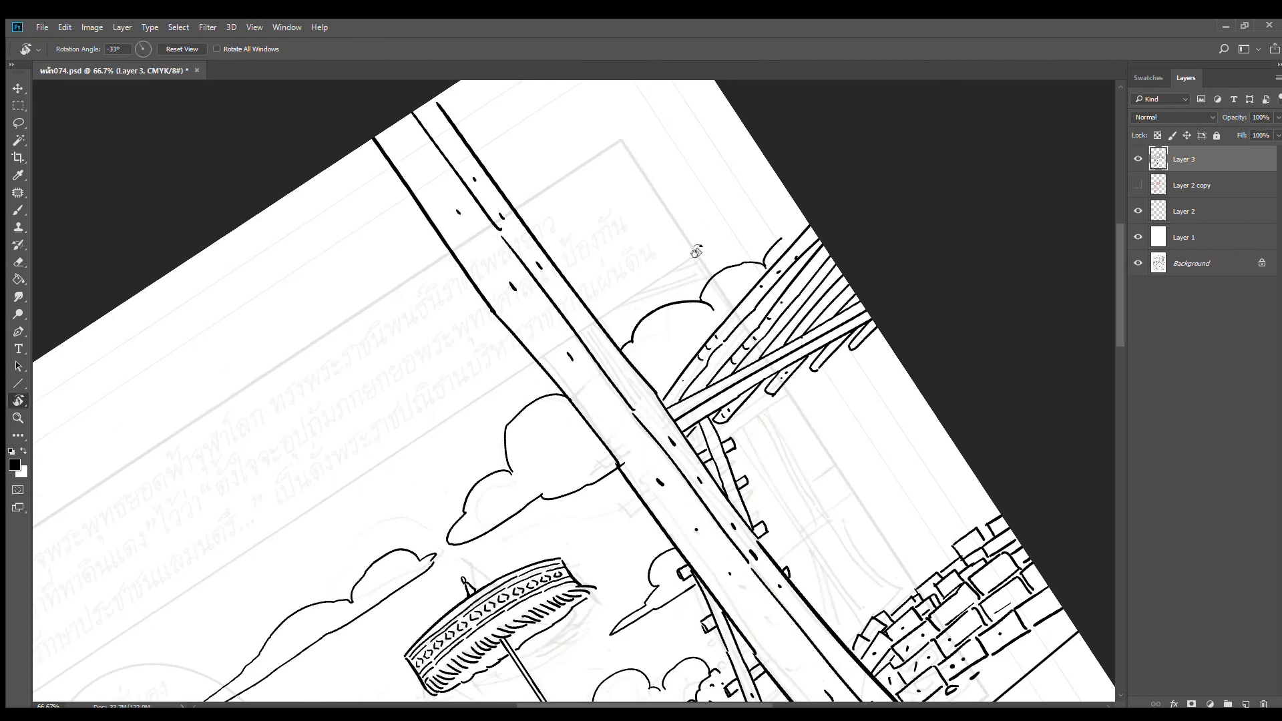
pyautogui.moveTo(577, 296); pyautogui.dragTo(729, 254)
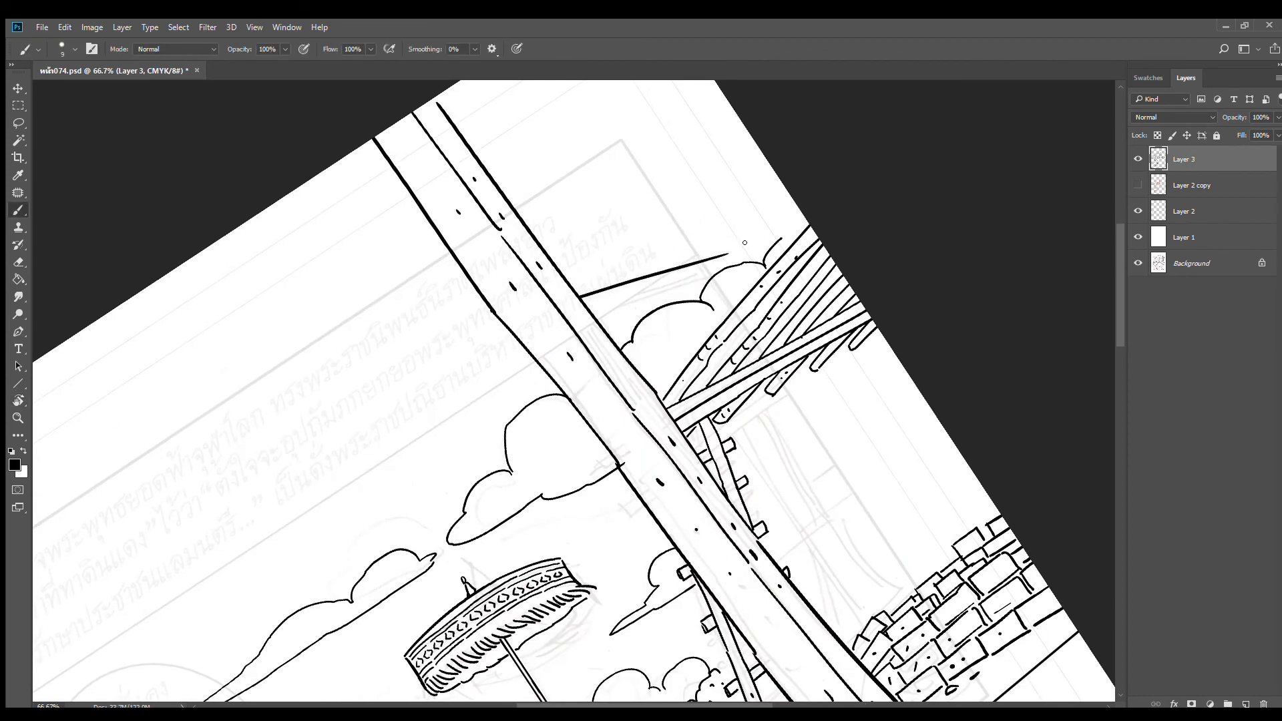
pyautogui.hotkey('ctrl', 'z')
pyautogui.moveTo(571, 285); pyautogui.dragTo(808, 220)
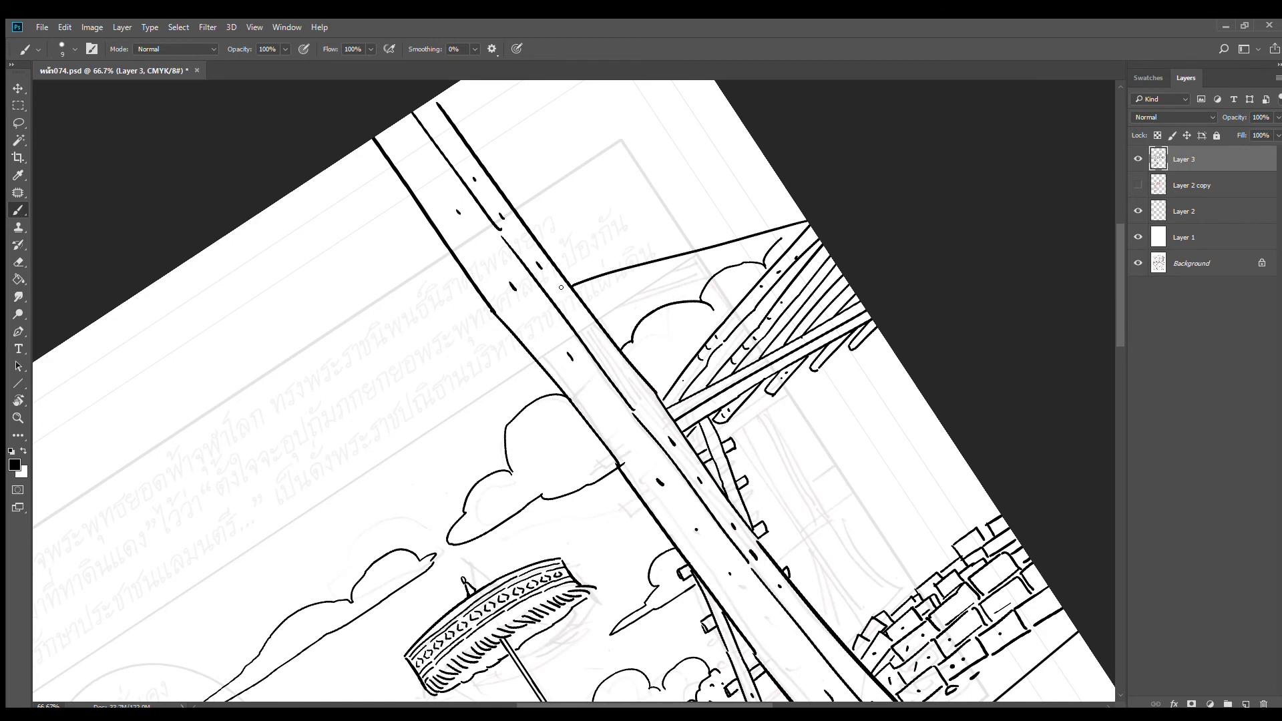
pyautogui.moveTo(564, 264); pyautogui.dragTo(791, 195)
pyautogui.moveTo(547, 259)
pyautogui.mouseDown()
pyautogui.moveTo(815, 175)
pyautogui.moveTo(752, 266)
pyautogui.mouseUp()
# Rotate the canvas to 9° and cut a rectangular notch into the post's left-hand outline level with the upper beam
pyautogui.press('r')
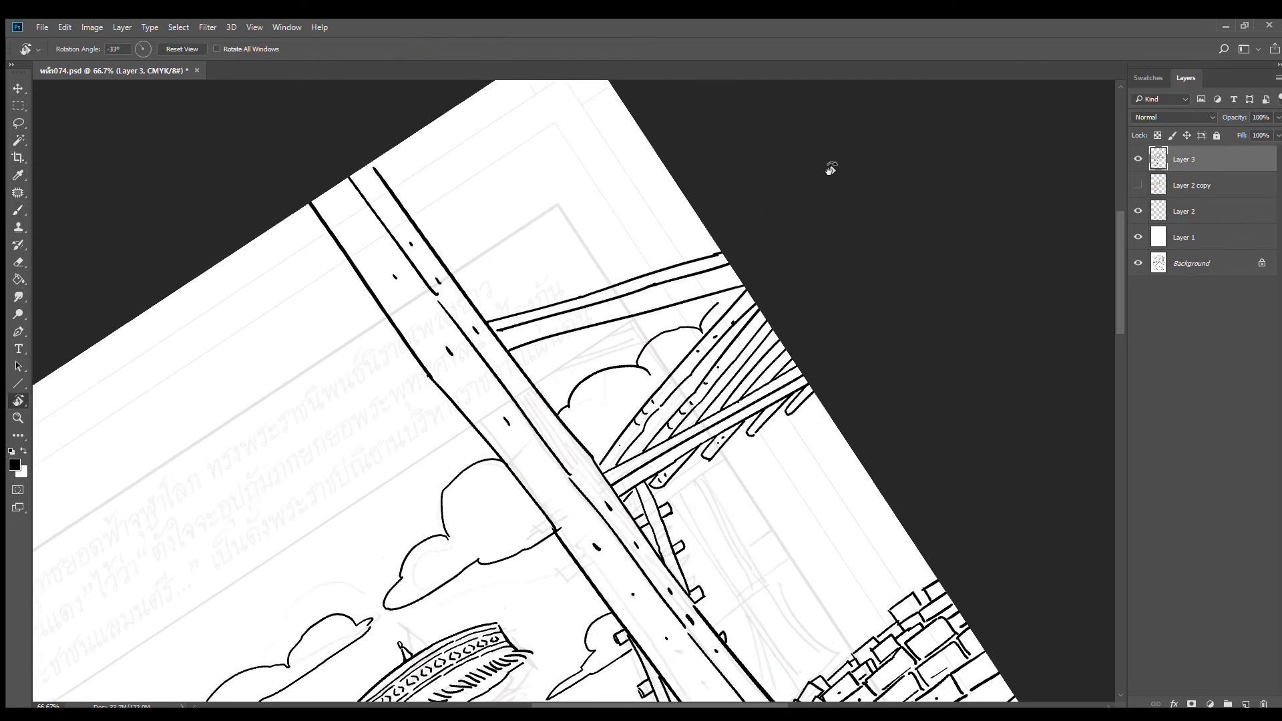
pyautogui.moveTo(830, 168); pyautogui.dragTo(753, 359)
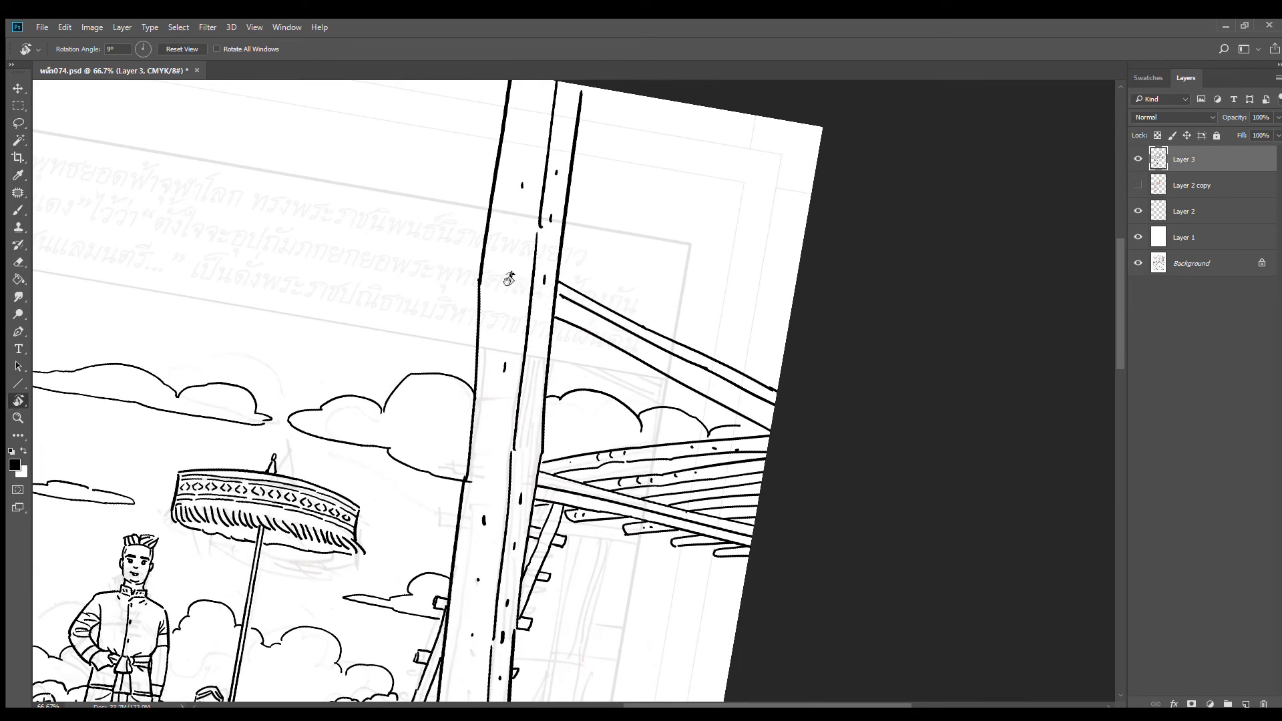
pyautogui.press('b')
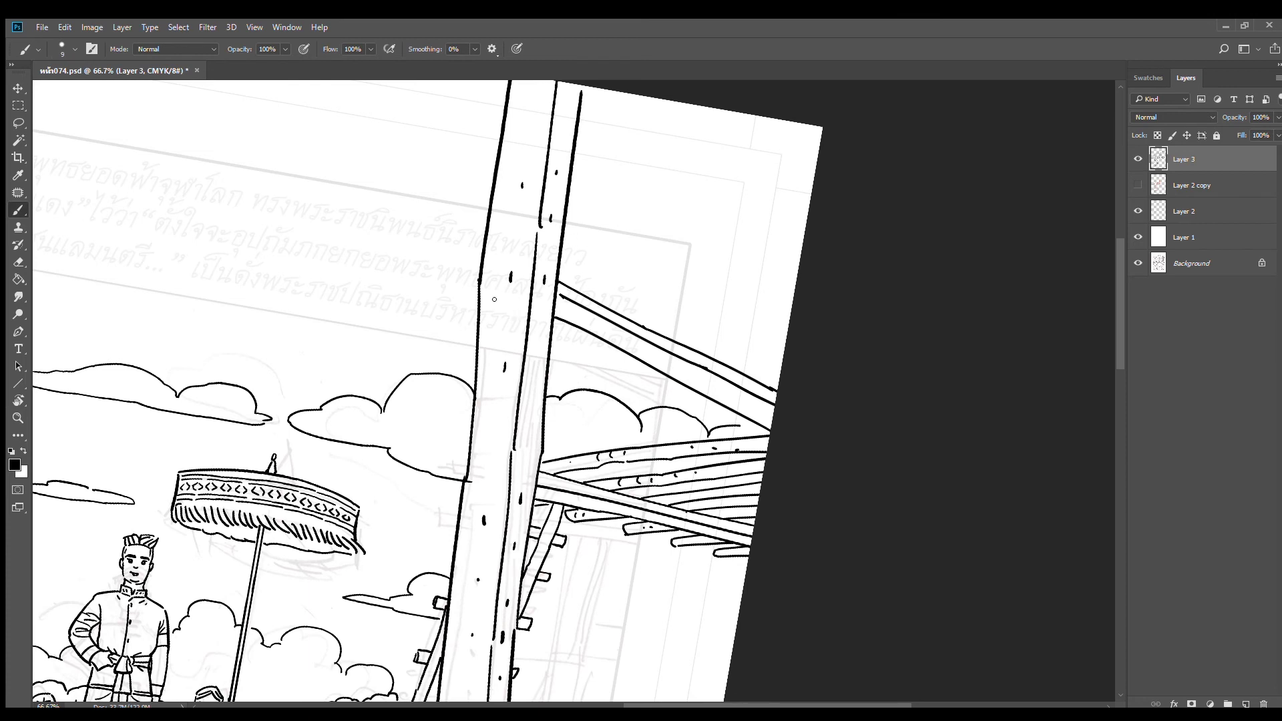
pyautogui.moveTo(505, 254)
pyautogui.mouseDown()
pyautogui.moveTo(500, 300)
pyautogui.moveTo(489, 275)
pyautogui.moveTo(487, 295)
pyautogui.moveTo(506, 248)
pyautogui.moveTo(502, 260)
pyautogui.mouseUp()
pyautogui.hotkey('ctrl', 'z')
pyautogui.hotkey('ctrl', 'z')
pyautogui.press('e')
pyautogui.press('b')
# Rotate the canvas back and ink the box-shaped beam end projecting from the notch in the post
pyautogui.press('r')
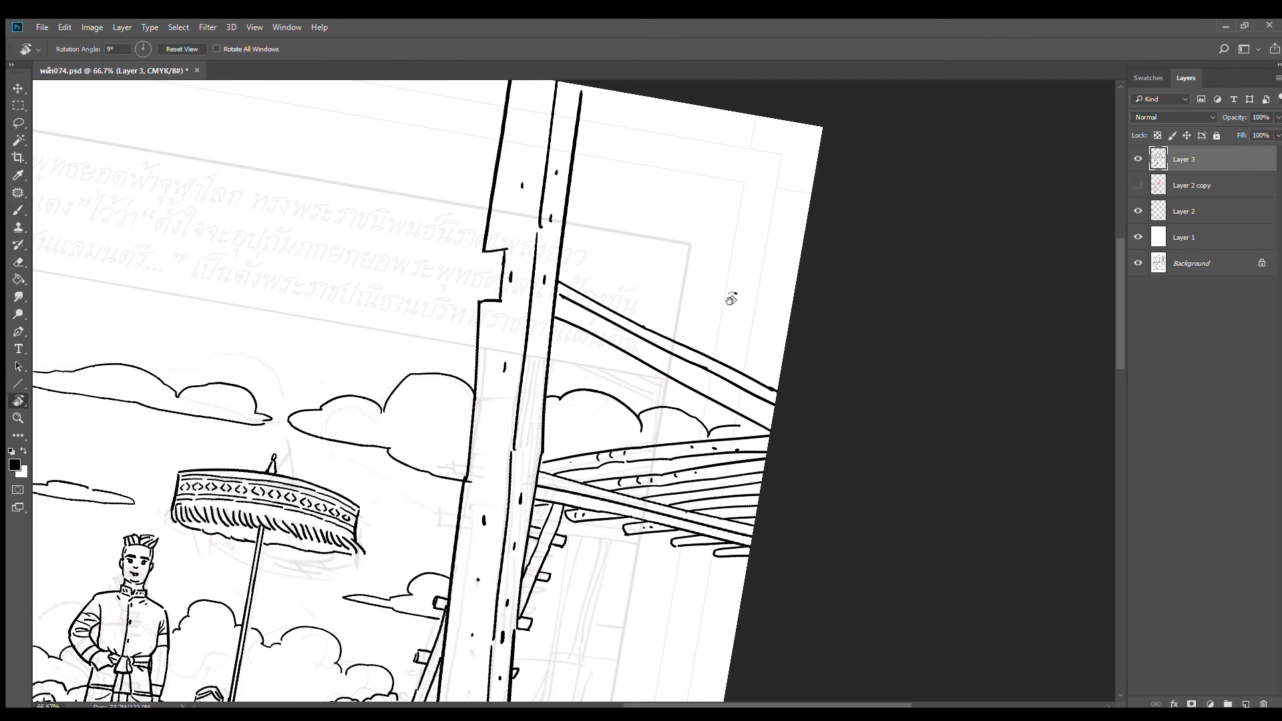
pyautogui.moveTo(731, 294)
pyautogui.mouseDown()
pyautogui.moveTo(635, 171)
pyautogui.moveTo(597, 219)
pyautogui.mouseUp()
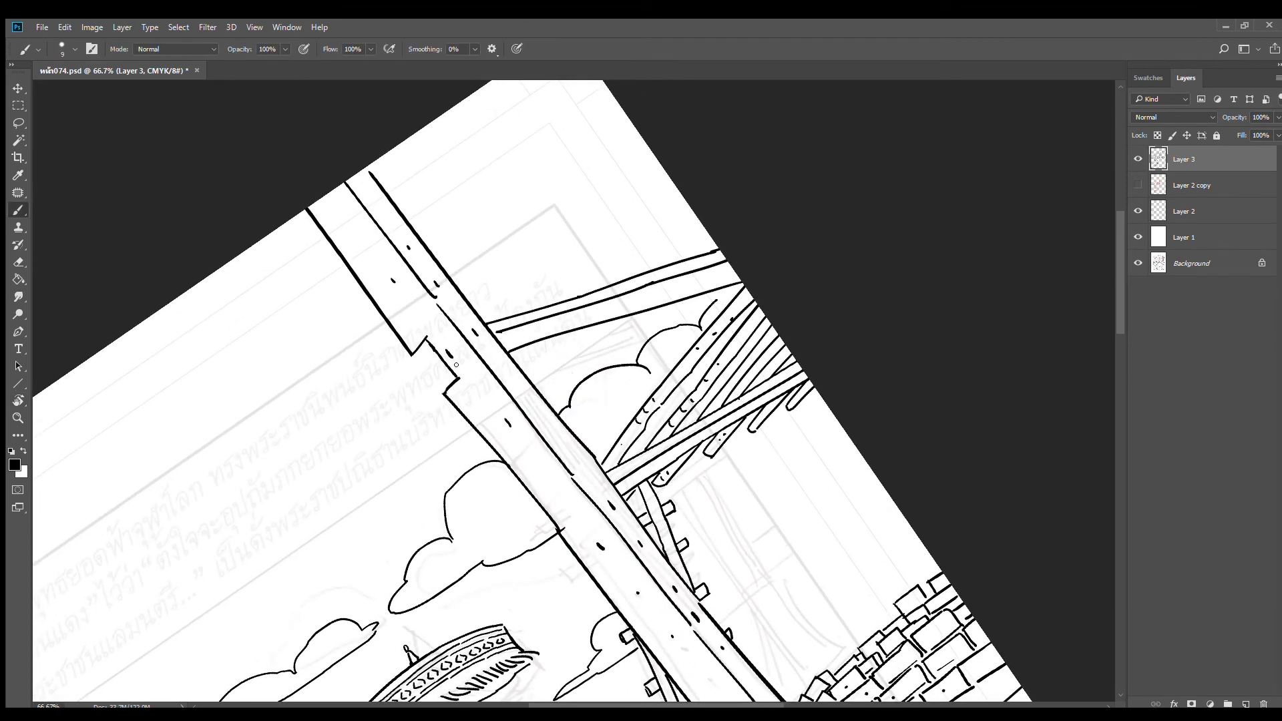
pyautogui.moveTo(434, 354)
pyautogui.mouseDown()
pyautogui.moveTo(376, 373)
pyautogui.moveTo(362, 396)
pyautogui.moveTo(439, 374)
pyautogui.moveTo(406, 346)
pyautogui.moveTo(369, 358)
pyautogui.moveTo(380, 375)
pyautogui.moveTo(351, 387)
pyautogui.moveTo(363, 403)
pyautogui.mouseUp()
pyautogui.hotkey('ctrl', 'z')
# Erase the overlapping notch lines around the projecting beam end, then close its edge and redraw the post outline below it
pyautogui.press('e')
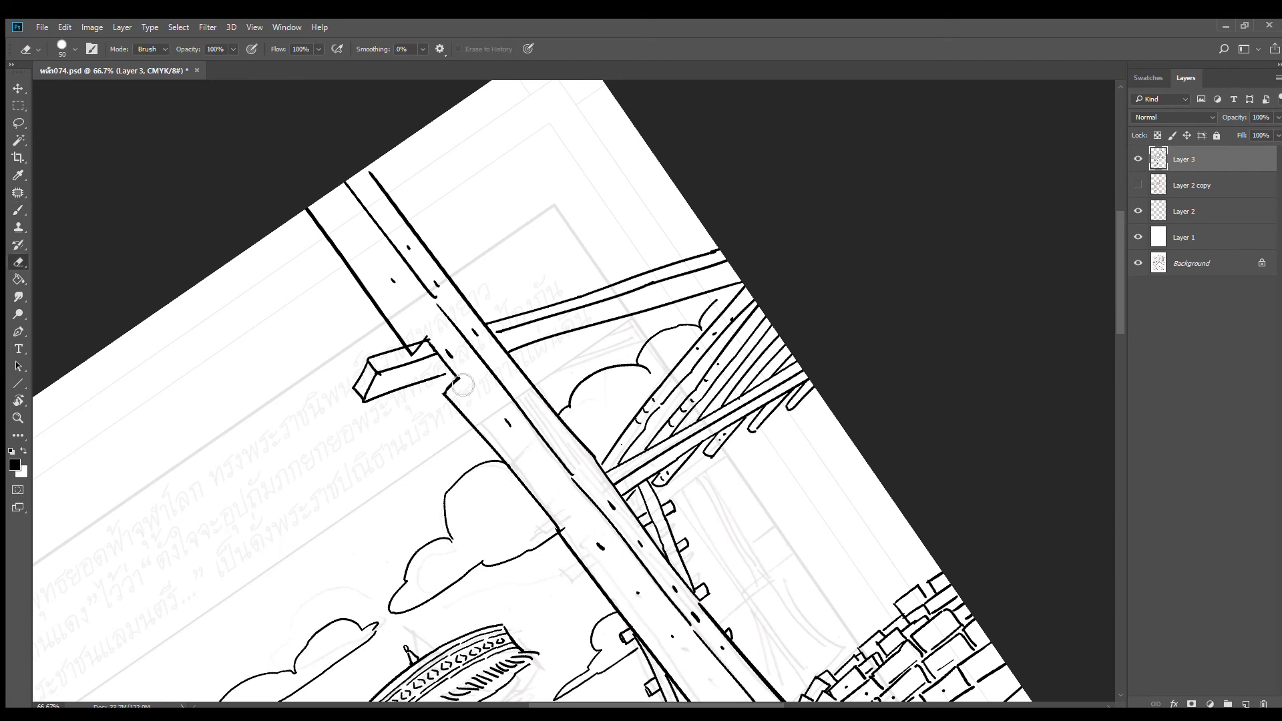
pyautogui.moveTo(464, 384); pyautogui.dragTo(436, 386)
pyautogui.moveTo(429, 340)
pyautogui.mouseDown()
pyautogui.moveTo(436, 355)
pyautogui.moveTo(423, 379)
pyautogui.moveTo(452, 406)
pyautogui.mouseUp()
pyautogui.click(451, 371)
pyautogui.press('b')
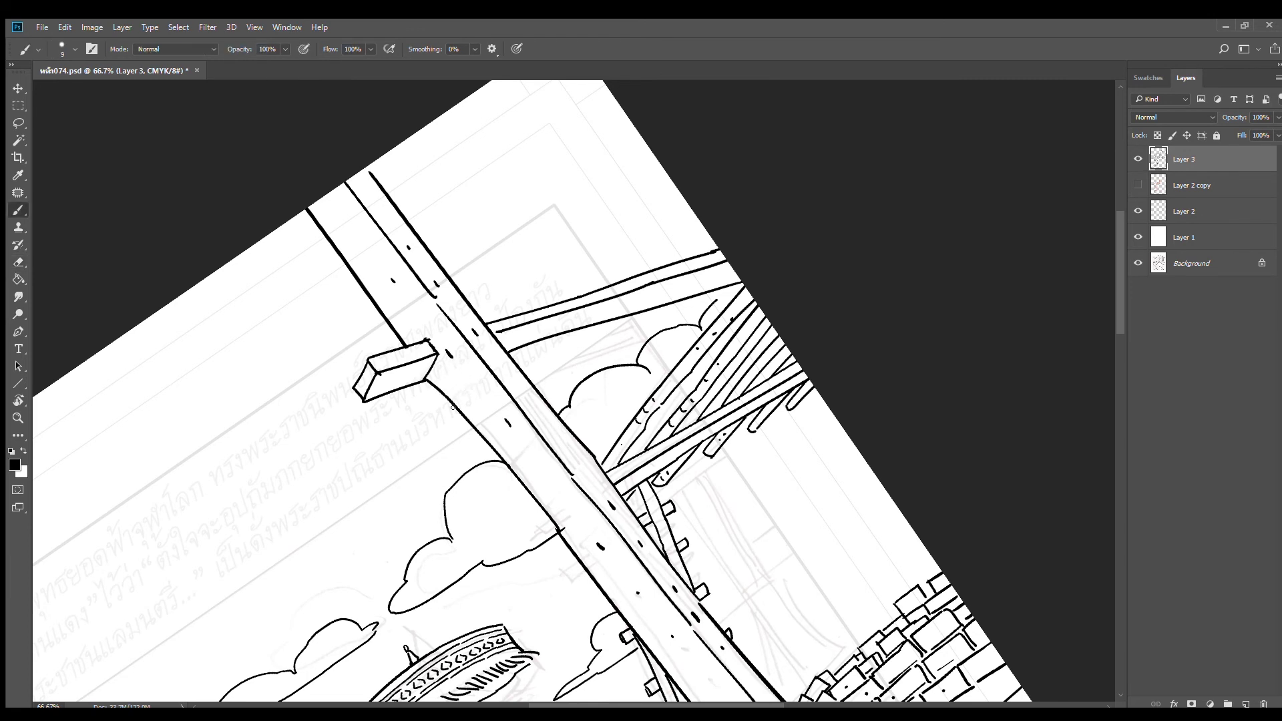
# Ink a row of slanted rafters rising from the upper beam to the page edge
pyautogui.moveTo(595, 314)
pyautogui.mouseDown()
pyautogui.moveTo(607, 312)
pyautogui.moveTo(570, 314)
pyautogui.mouseUp()
pyautogui.moveTo(416, 338); pyautogui.dragTo(577, 172)
pyautogui.moveTo(453, 326); pyautogui.dragTo(596, 194)
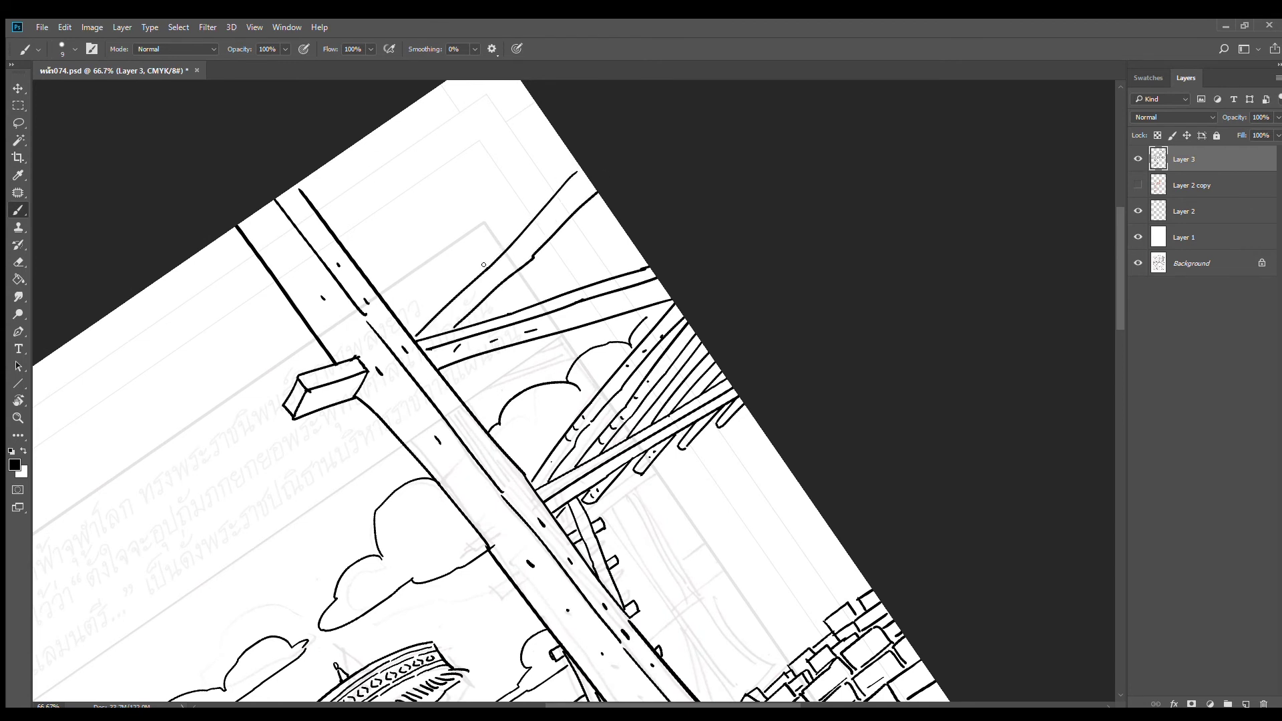
pyautogui.moveTo(410, 331); pyautogui.dragTo(576, 158)
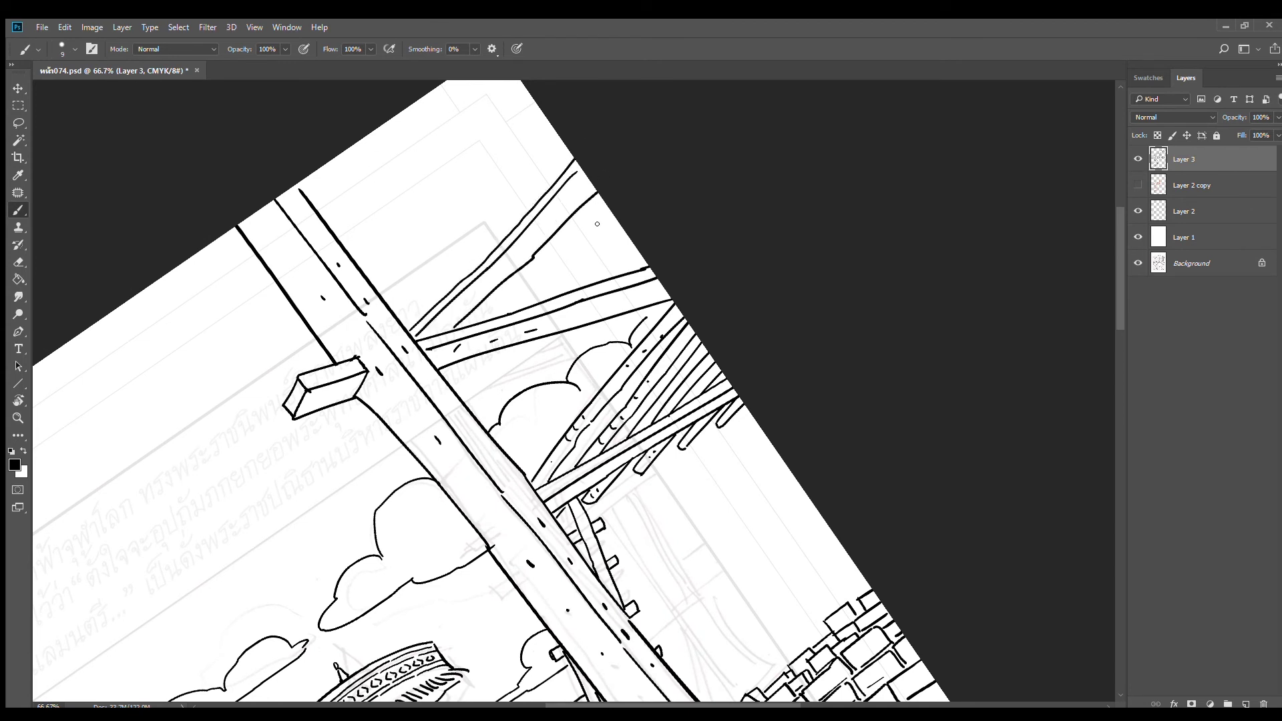
pyautogui.moveTo(606, 199); pyautogui.dragTo(474, 320)
pyautogui.moveTo(604, 200)
pyautogui.mouseDown()
pyautogui.moveTo(484, 317)
pyautogui.moveTo(570, 260)
pyautogui.moveTo(526, 307)
pyautogui.mouseUp()
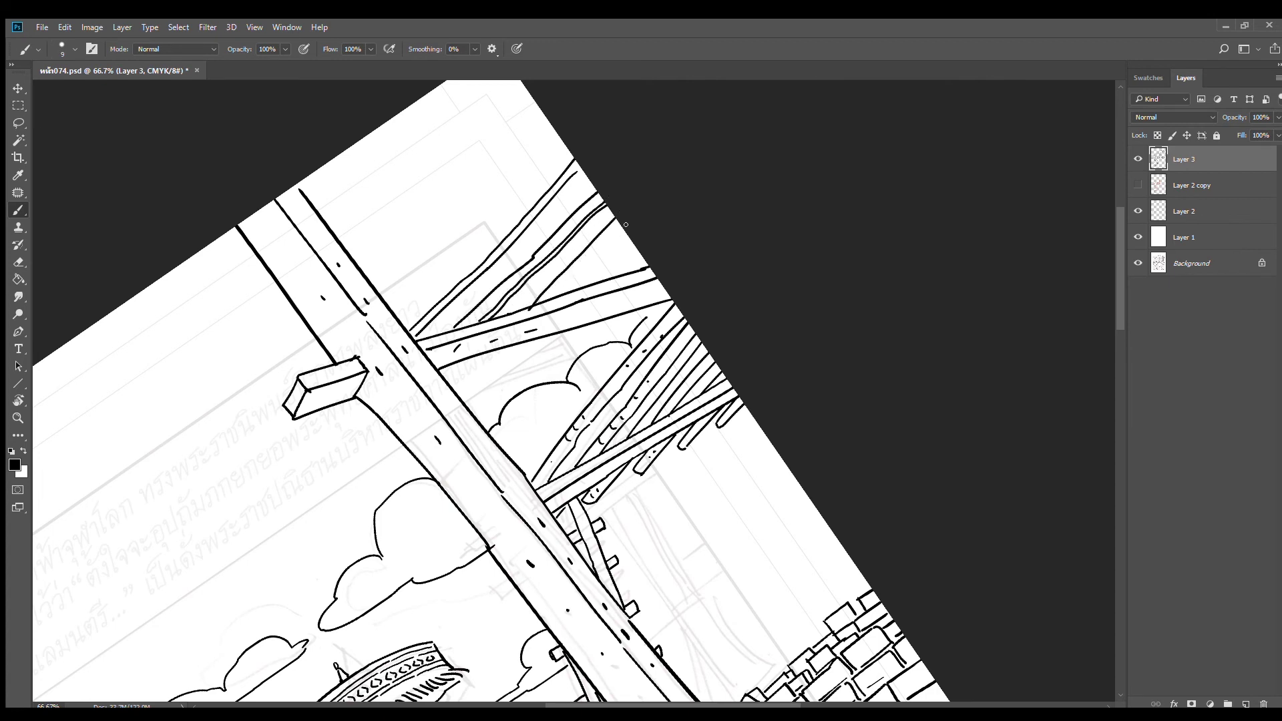
pyautogui.moveTo(626, 224); pyautogui.dragTo(542, 308)
pyautogui.moveTo(628, 231); pyautogui.dragTo(567, 287)
pyautogui.moveTo(640, 246); pyautogui.dragTo(603, 276)
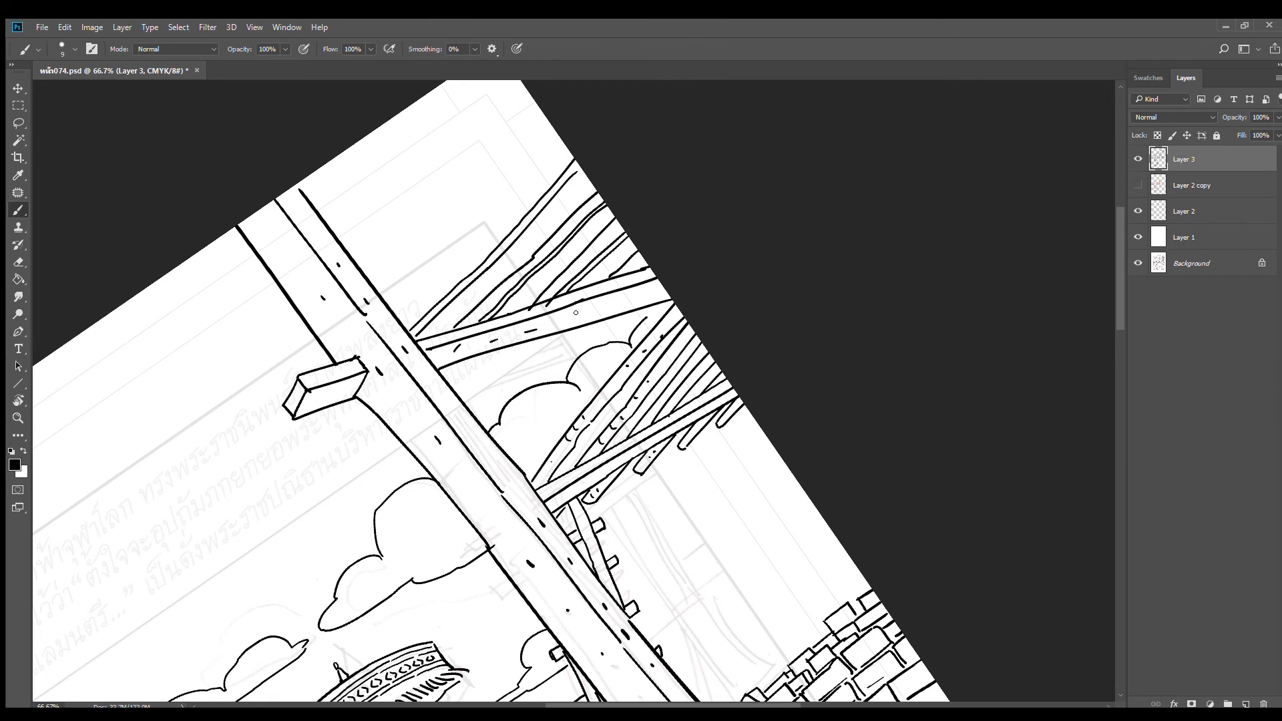
# Ink the pointed rafter ends that protrude below the upper beam
pyautogui.moveTo(571, 324)
pyautogui.mouseDown()
pyautogui.moveTo(505, 356)
pyautogui.moveTo(515, 342)
pyautogui.moveTo(502, 364)
pyautogui.moveTo(578, 327)
pyautogui.moveTo(568, 338)
pyautogui.moveTo(579, 339)
pyautogui.moveTo(590, 322)
pyautogui.moveTo(593, 339)
pyautogui.moveTo(573, 343)
pyautogui.moveTo(617, 321)
pyautogui.mouseUp()
pyautogui.hotkey('ctrl', 'alt', 'z')
pyautogui.hotkey('ctrl', 'alt', 'z')
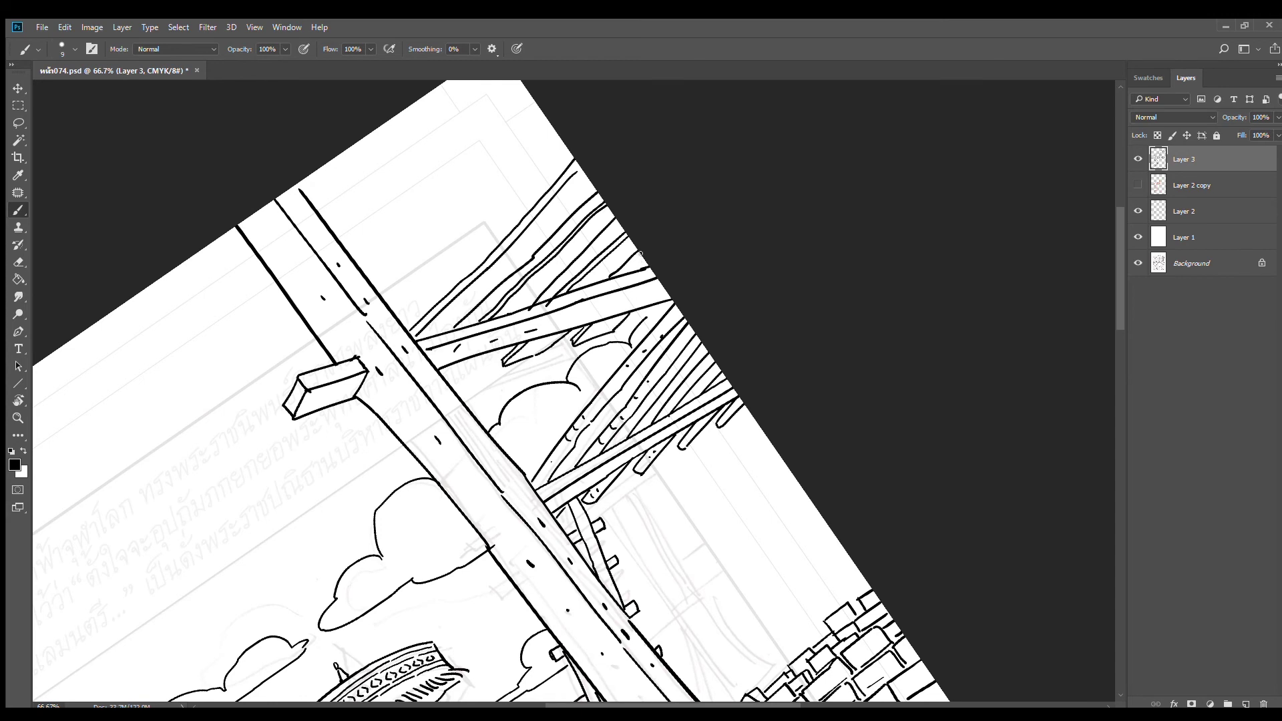
pyautogui.moveTo(640, 254)
pyautogui.mouseDown()
pyautogui.moveTo(641, 307)
pyautogui.moveTo(624, 323)
pyautogui.moveTo(657, 306)
pyautogui.mouseUp()
pyautogui.moveTo(502, 346)
pyautogui.mouseDown()
pyautogui.moveTo(482, 370)
pyautogui.moveTo(441, 377)
pyautogui.mouseUp()
# Ink a second plank end beneath the box-shaped beam end on the post and add wood-grain marks to the upper rafters
pyautogui.moveTo(346, 399)
pyautogui.mouseDown()
pyautogui.moveTo(304, 437)
pyautogui.moveTo(351, 433)
pyautogui.moveTo(335, 435)
pyautogui.moveTo(339, 424)
pyautogui.mouseUp()
pyautogui.hotkey('ctrl', 'z')
pyautogui.moveTo(338, 391); pyautogui.dragTo(327, 400)
pyautogui.moveTo(567, 321)
pyautogui.mouseDown()
pyautogui.moveTo(581, 317)
pyautogui.moveTo(524, 302)
pyautogui.moveTo(543, 274)
pyautogui.mouseUp()
pyautogui.moveTo(582, 235); pyautogui.dragTo(573, 247)
pyautogui.moveTo(575, 186); pyautogui.dragTo(567, 199)
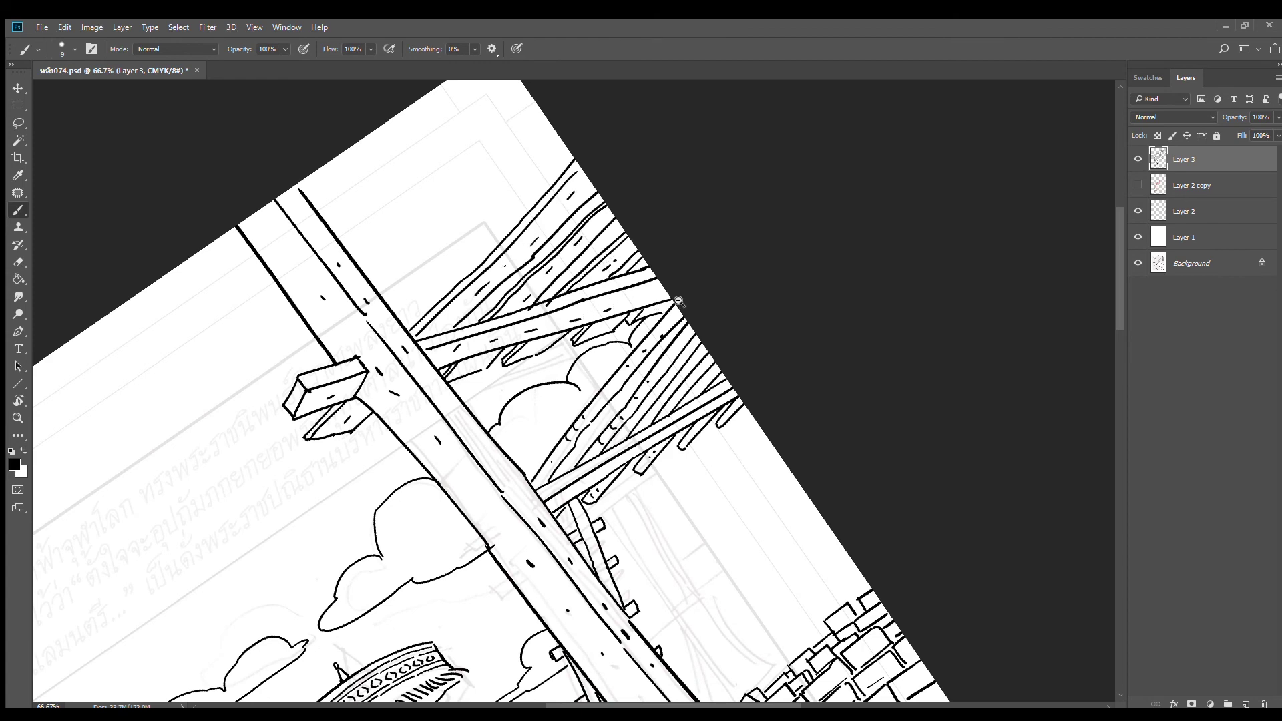
pyautogui.scroll(-2, 681, 300)
pyautogui.moveTo(745, 271); pyautogui.dragTo(750, 220)
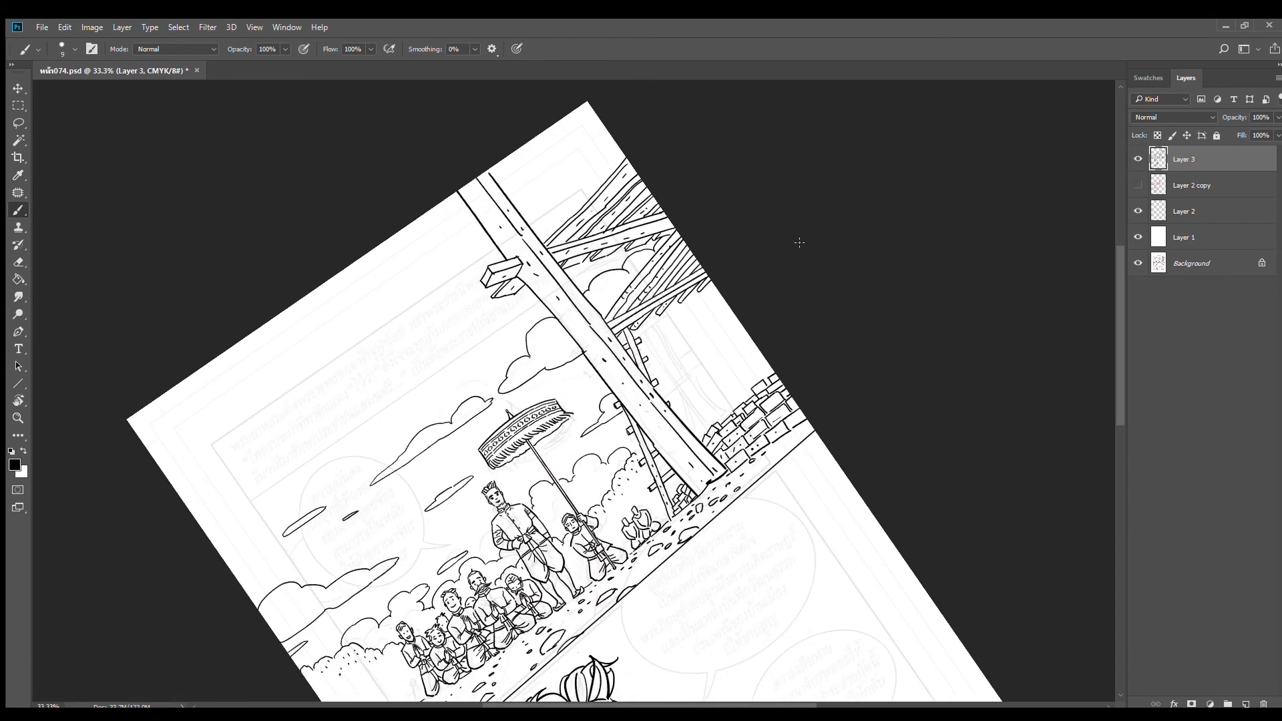
# Rotate the canvas to 0° and ink a thin background post with grain marks from the lower beam down to the brick pile
pyautogui.press('r')
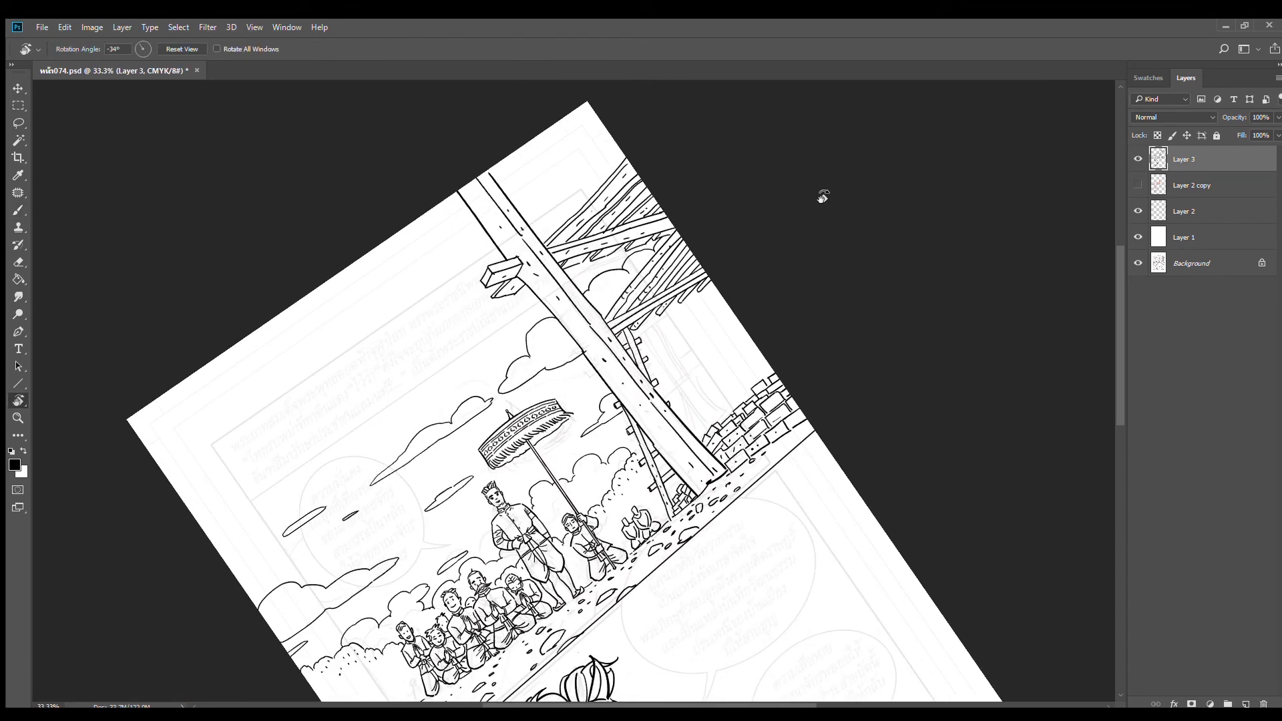
pyautogui.moveTo(821, 195); pyautogui.dragTo(895, 347)
pyautogui.moveTo(826, 387); pyautogui.dragTo(795, 330)
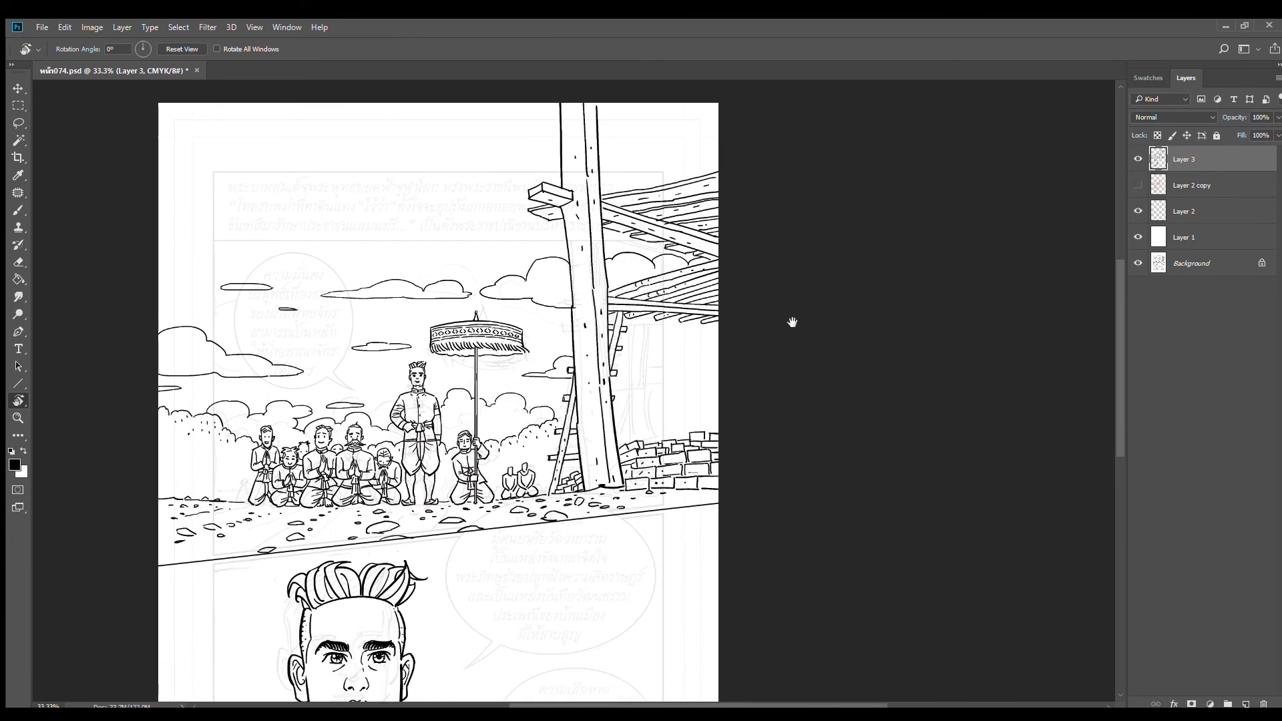
pyautogui.press('b')
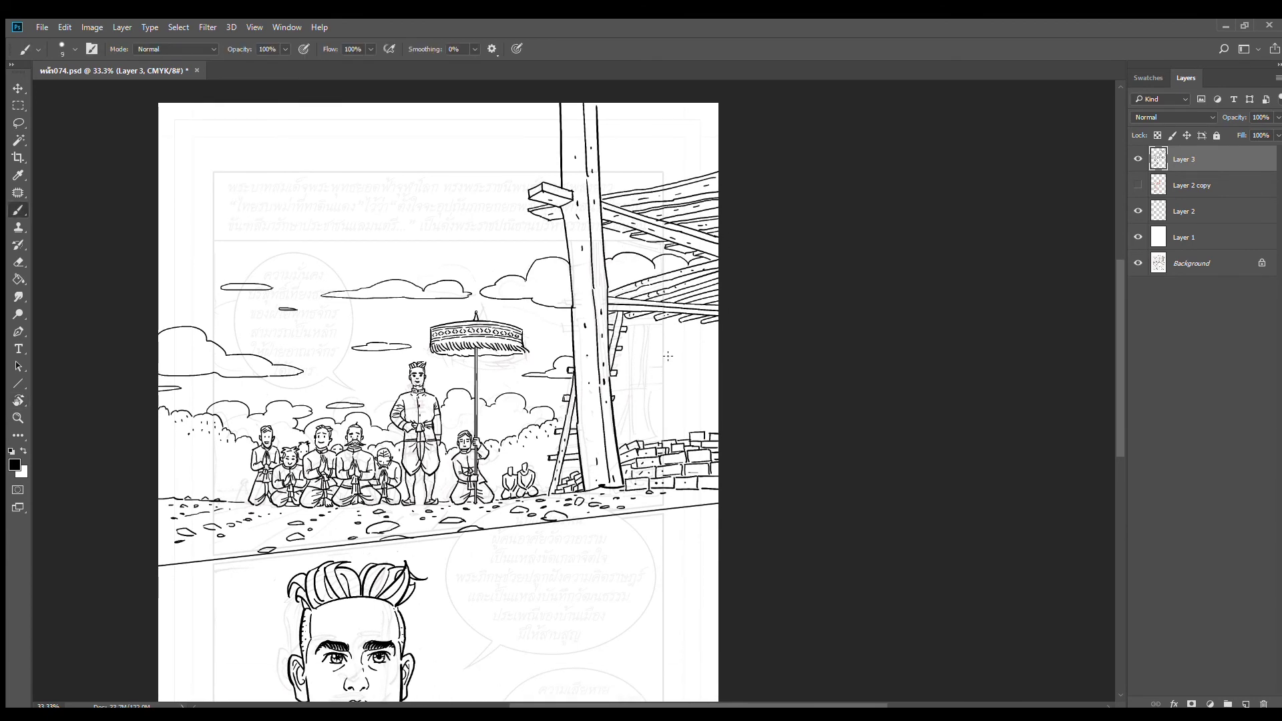
pyautogui.click(657, 377)
pyautogui.click(678, 354)
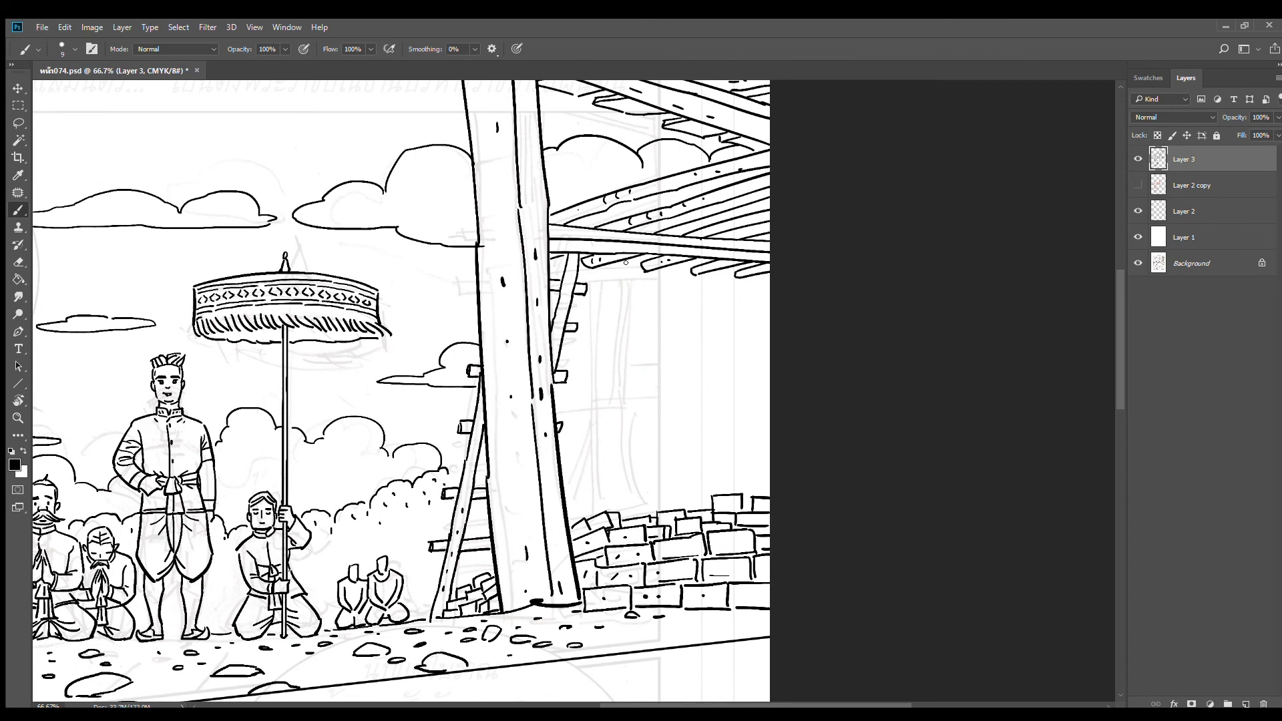
pyautogui.moveTo(630, 255); pyautogui.dragTo(624, 367)
pyautogui.moveTo(649, 258); pyautogui.dragTo(644, 332)
pyautogui.hotkey('ctrl', 'z')
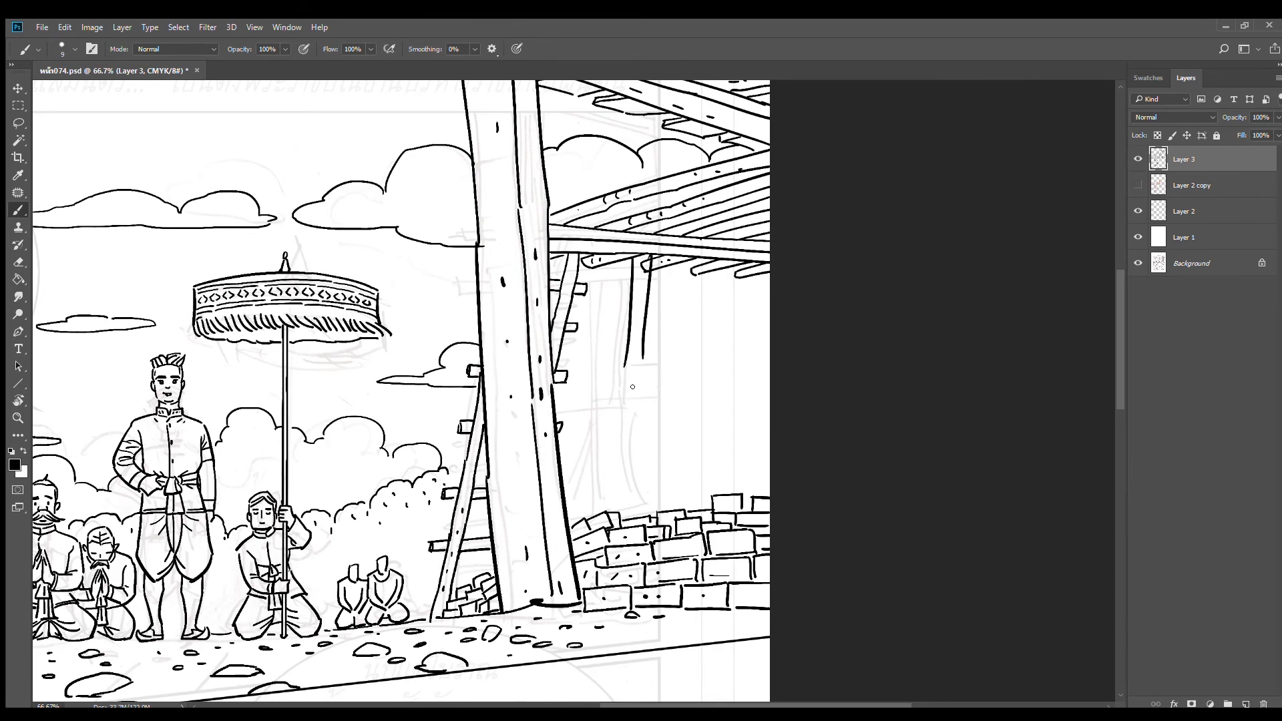
pyautogui.moveTo(651, 257); pyautogui.dragTo(634, 479)
pyautogui.moveTo(624, 363)
pyautogui.mouseDown()
pyautogui.moveTo(608, 511)
pyautogui.moveTo(629, 512)
pyautogui.moveTo(627, 476)
pyautogui.mouseUp()
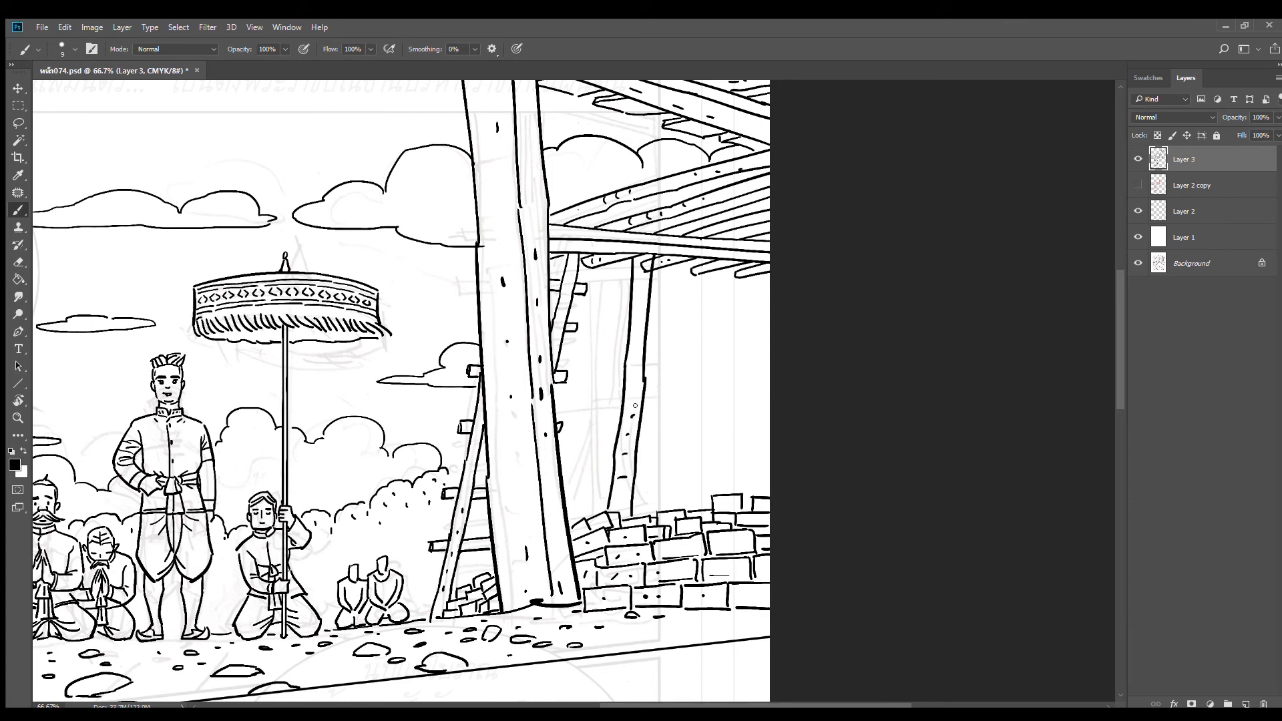
pyautogui.press('e')
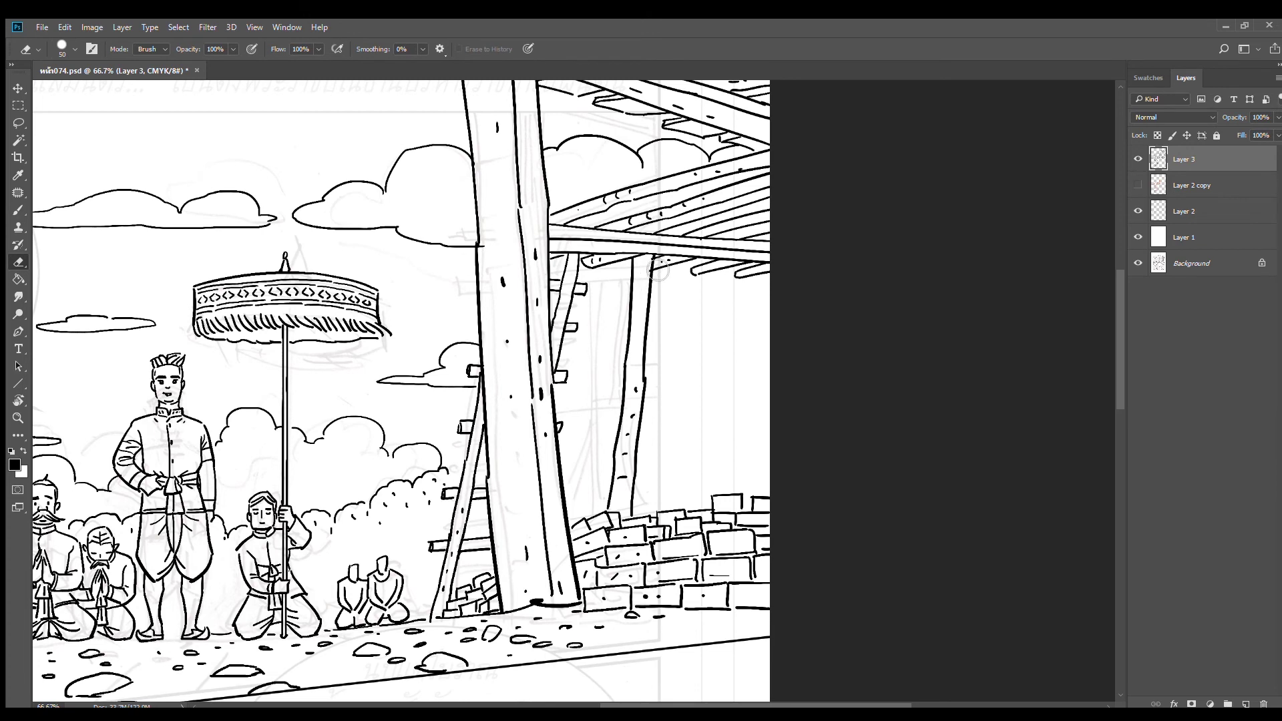
pyautogui.press('b')
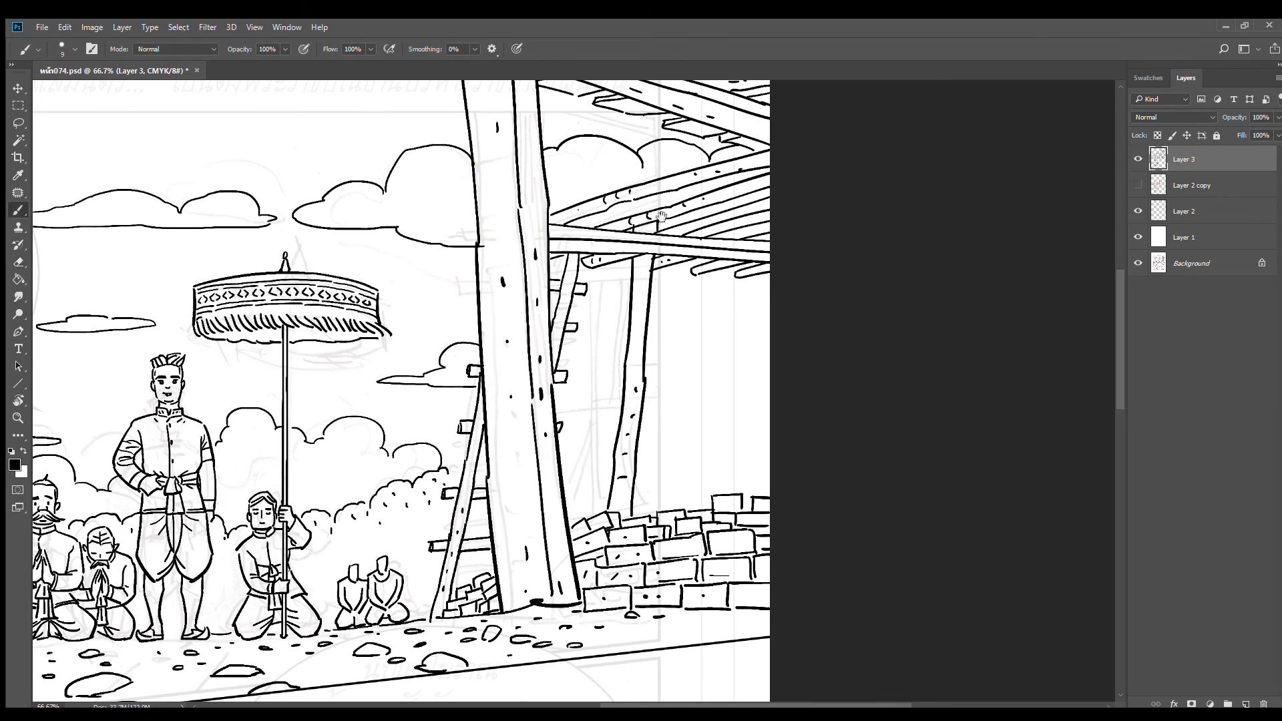
# Extend the background post between the upper beam and the lower rafters, and erase the cloud line crossing it
pyautogui.moveTo(659, 217); pyautogui.dragTo(645, 292)
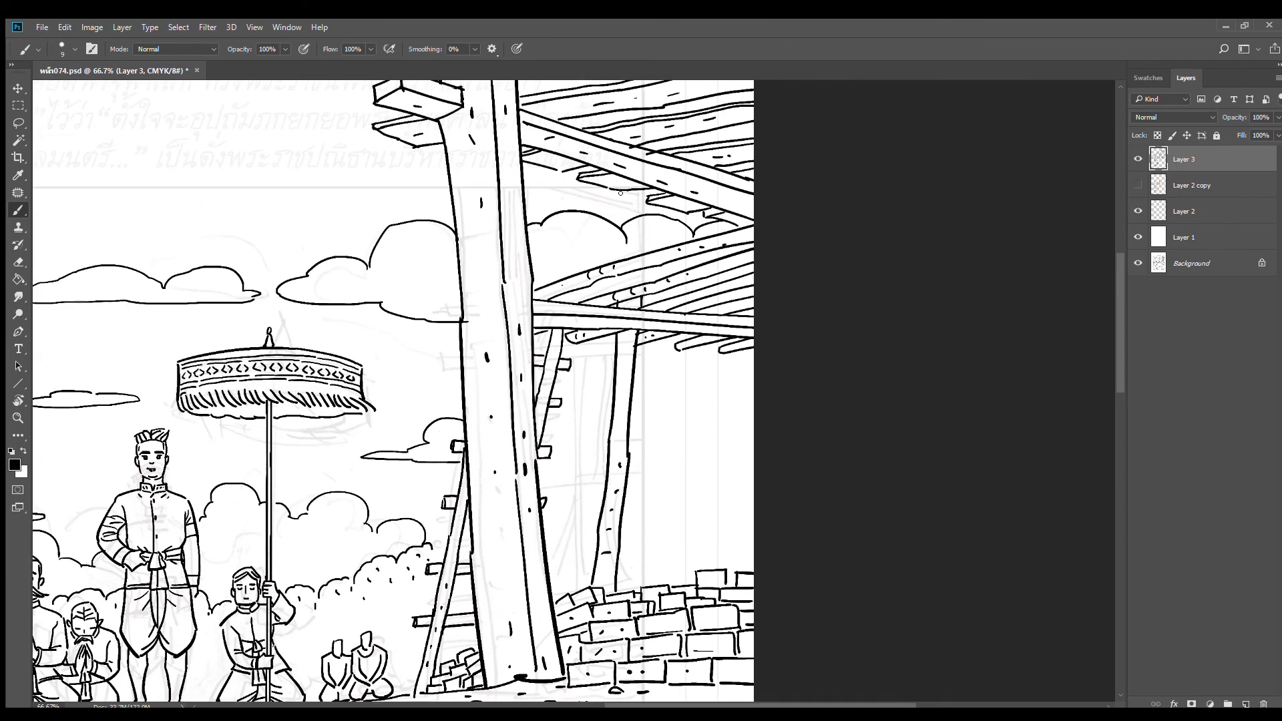
pyautogui.moveTo(620, 193); pyautogui.dragTo(619, 263)
pyautogui.moveTo(647, 197)
pyautogui.mouseDown()
pyautogui.moveTo(645, 252)
pyautogui.moveTo(635, 241)
pyautogui.mouseUp()
pyautogui.press('e')
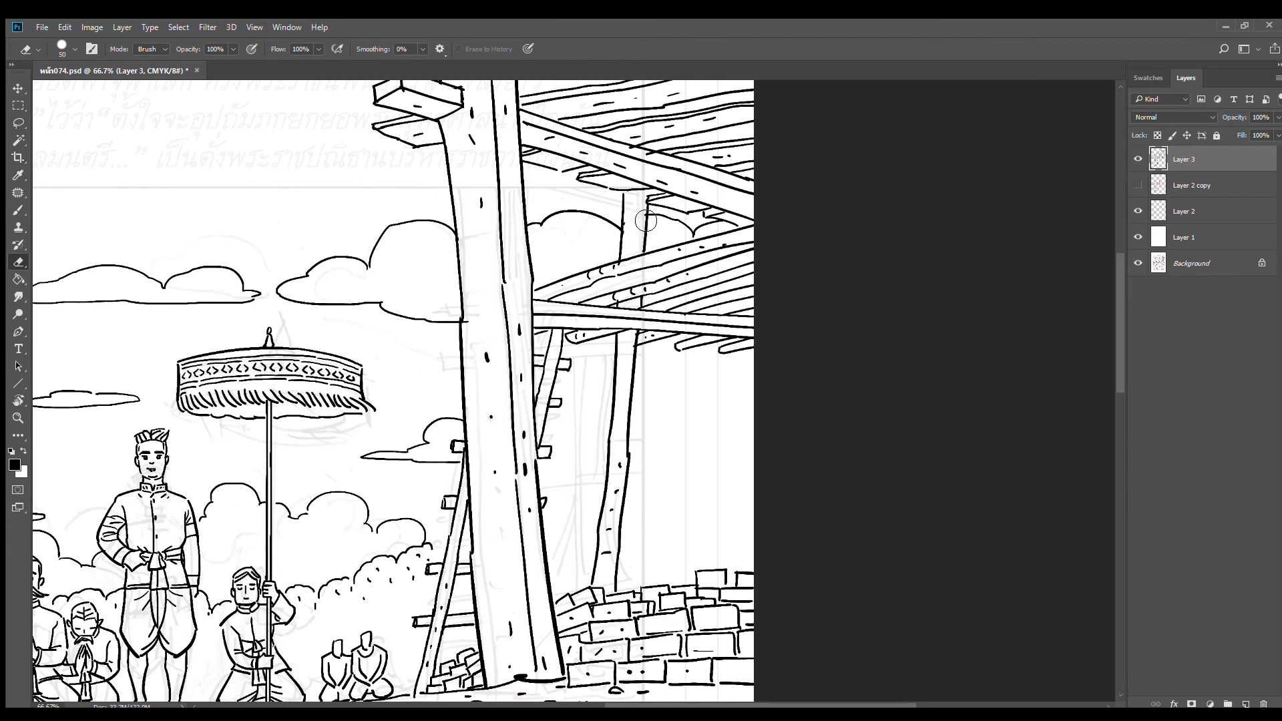
pyautogui.press('b')
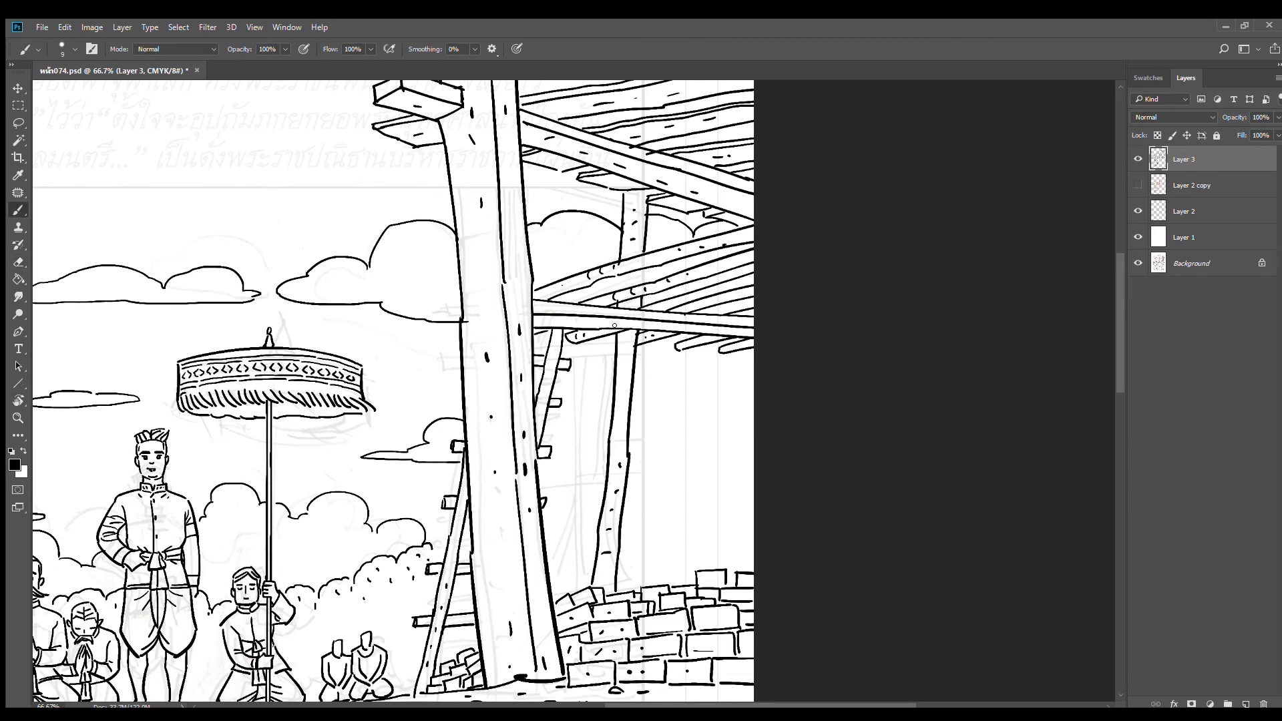
# Erase the left-hand edge of the background post's section between the roofs and re-ink it
pyautogui.moveTo(610, 334); pyautogui.dragTo(608, 411)
pyautogui.hotkey('ctrl', 'z')
pyautogui.press('e')
pyautogui.moveTo(629, 220)
pyautogui.mouseDown()
pyautogui.moveTo(626, 201)
pyautogui.moveTo(623, 263)
pyautogui.mouseUp()
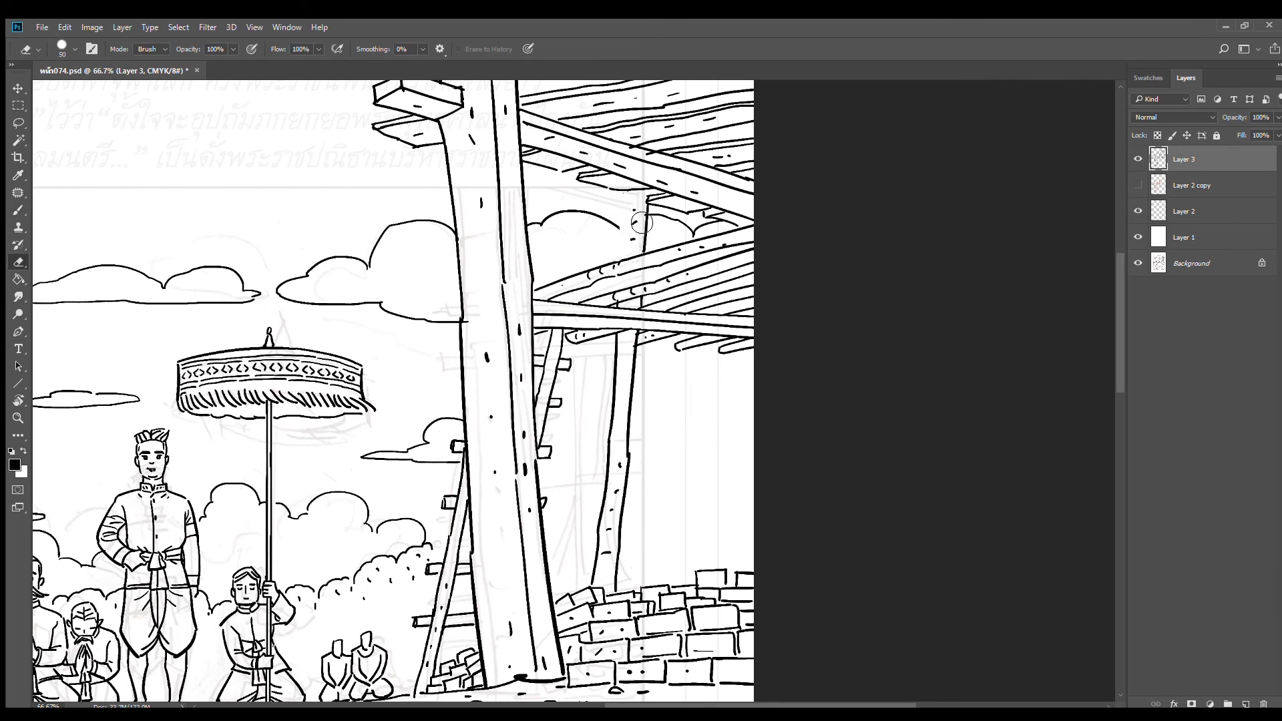
pyautogui.press('b')
pyautogui.moveTo(623, 193); pyautogui.dragTo(622, 255)
pyautogui.hotkey('ctrl', 'z')
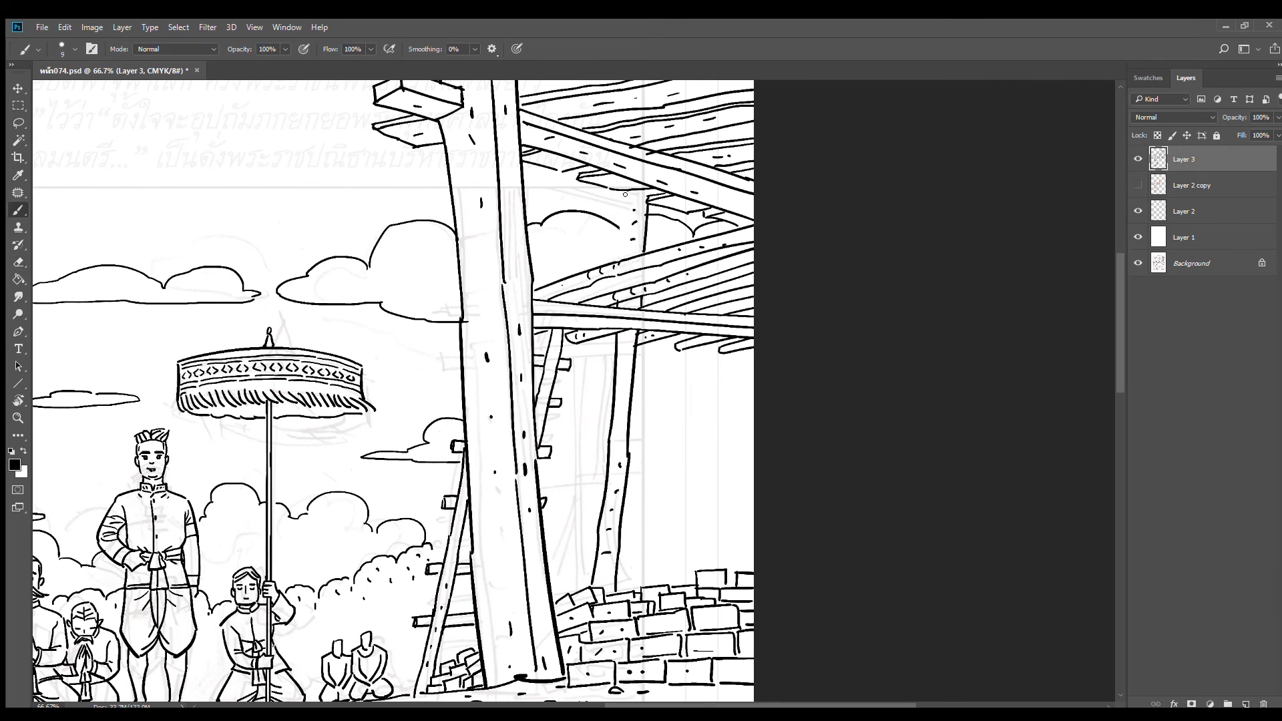
pyautogui.moveTo(628, 192); pyautogui.dragTo(620, 256)
# Ink the background post's squared top above the upper rafters and its short sections showing between them
pyautogui.scroll(3, 624, 362)
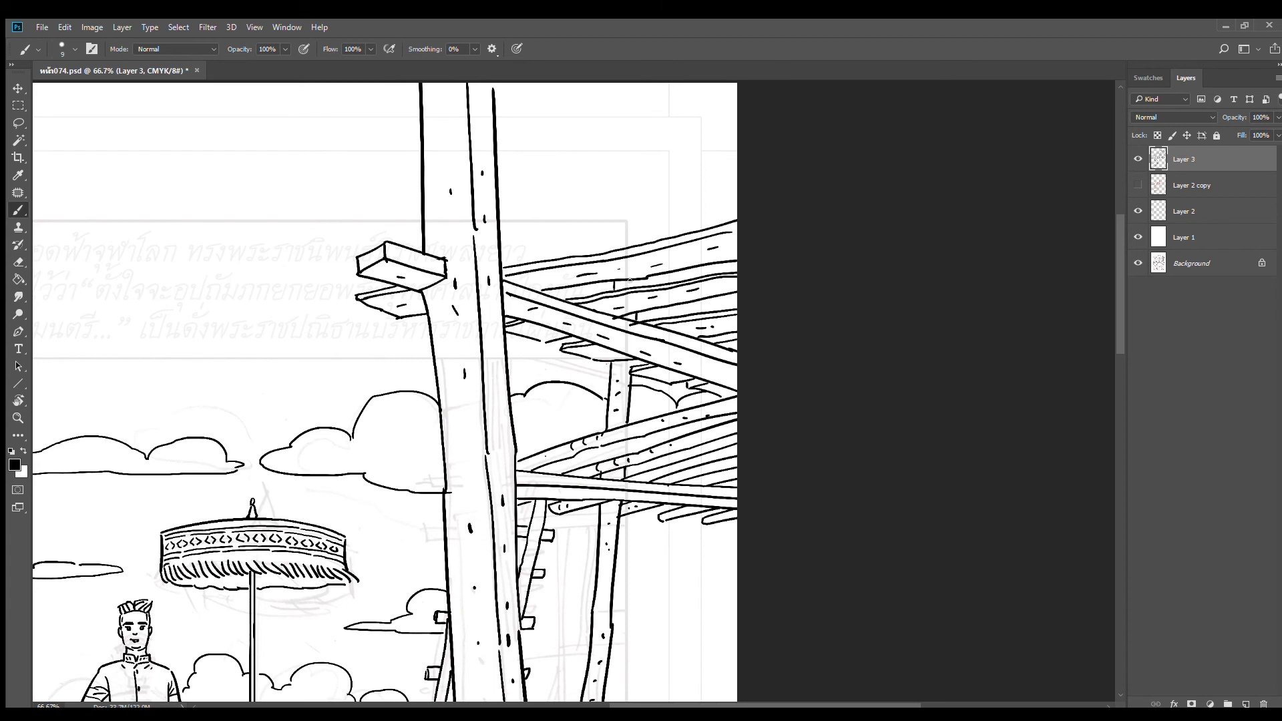
pyautogui.scroll(1, 640, 234)
pyautogui.moveTo(615, 277)
pyautogui.mouseDown()
pyautogui.moveTo(611, 327)
pyautogui.moveTo(637, 274)
pyautogui.moveTo(634, 325)
pyautogui.mouseUp()
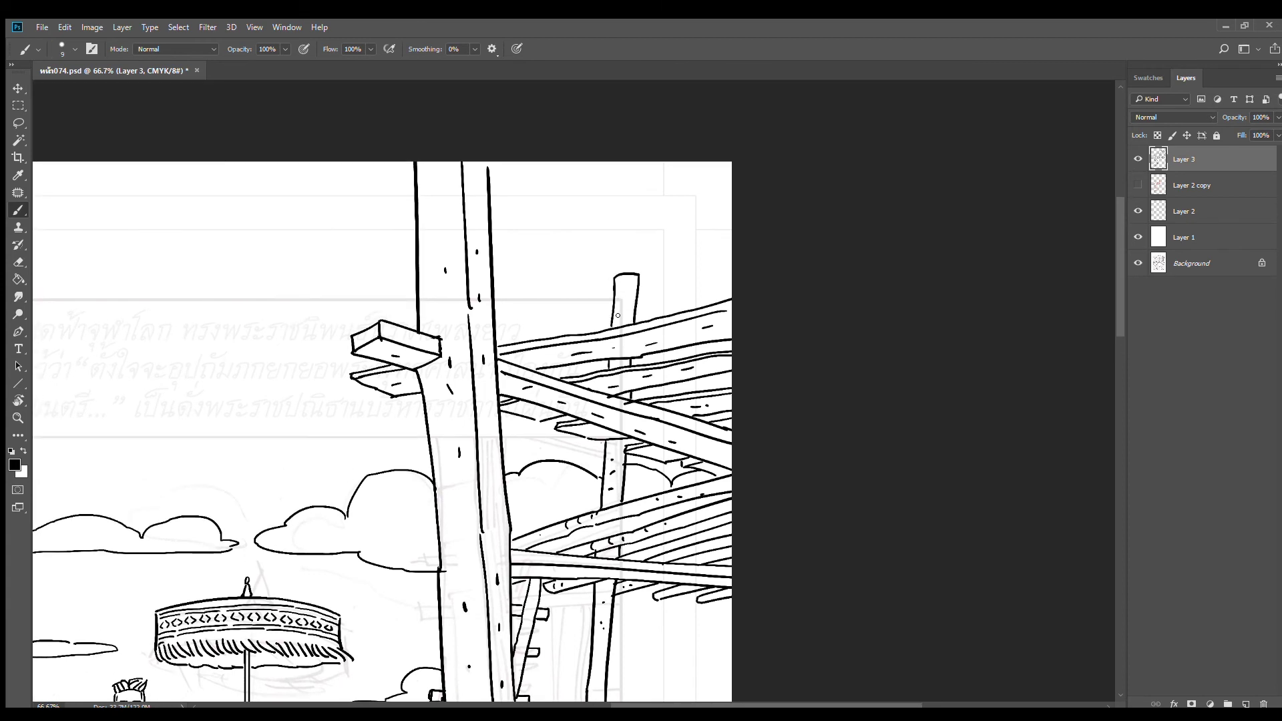
pyautogui.keyDown('alt'); pyautogui.click(683, 368); pyautogui.keyUp('alt')
pyautogui.keyDown('alt'); pyautogui.click(683, 369); pyautogui.keyUp('alt')
pyautogui.moveTo(673, 478); pyautogui.dragTo(669, 333)
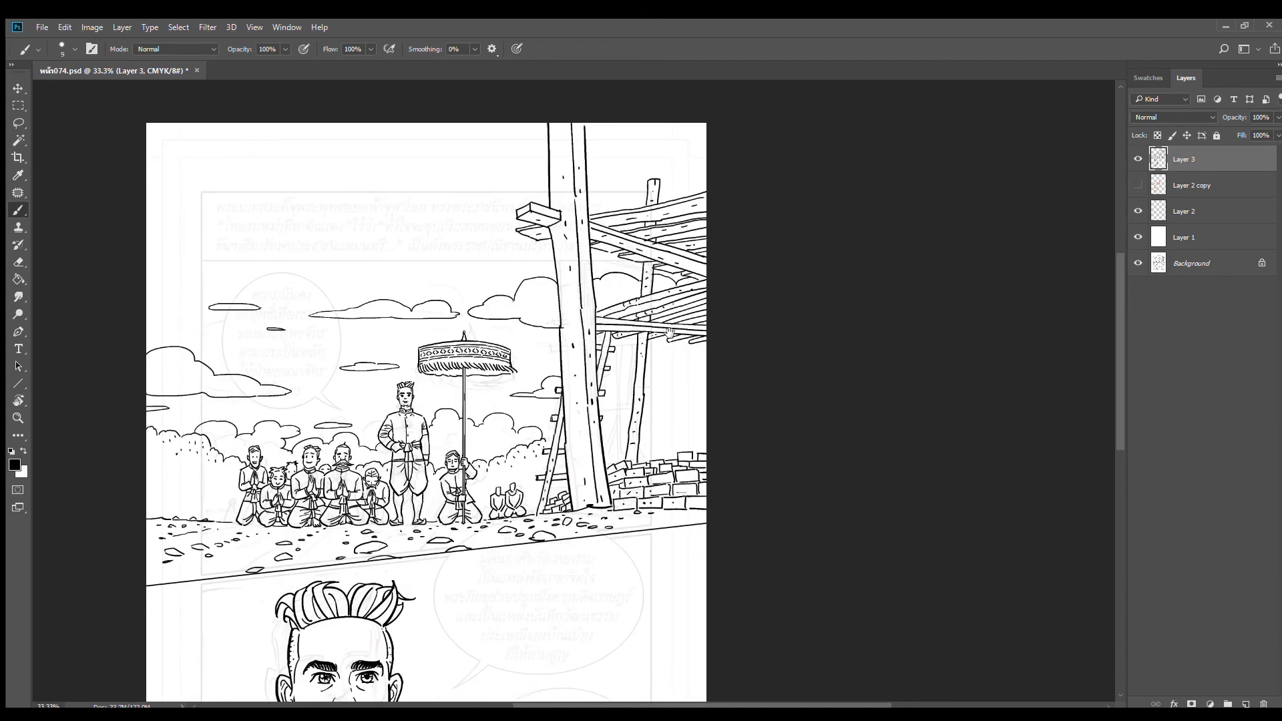
# Ink a second background post from the lower beam to the brick pile and erase the rafter lines crossing its top
pyautogui.keyDown('ctrl'); pyautogui.click(676, 375); pyautogui.keyUp('ctrl')
pyautogui.scroll(1, 678, 376)
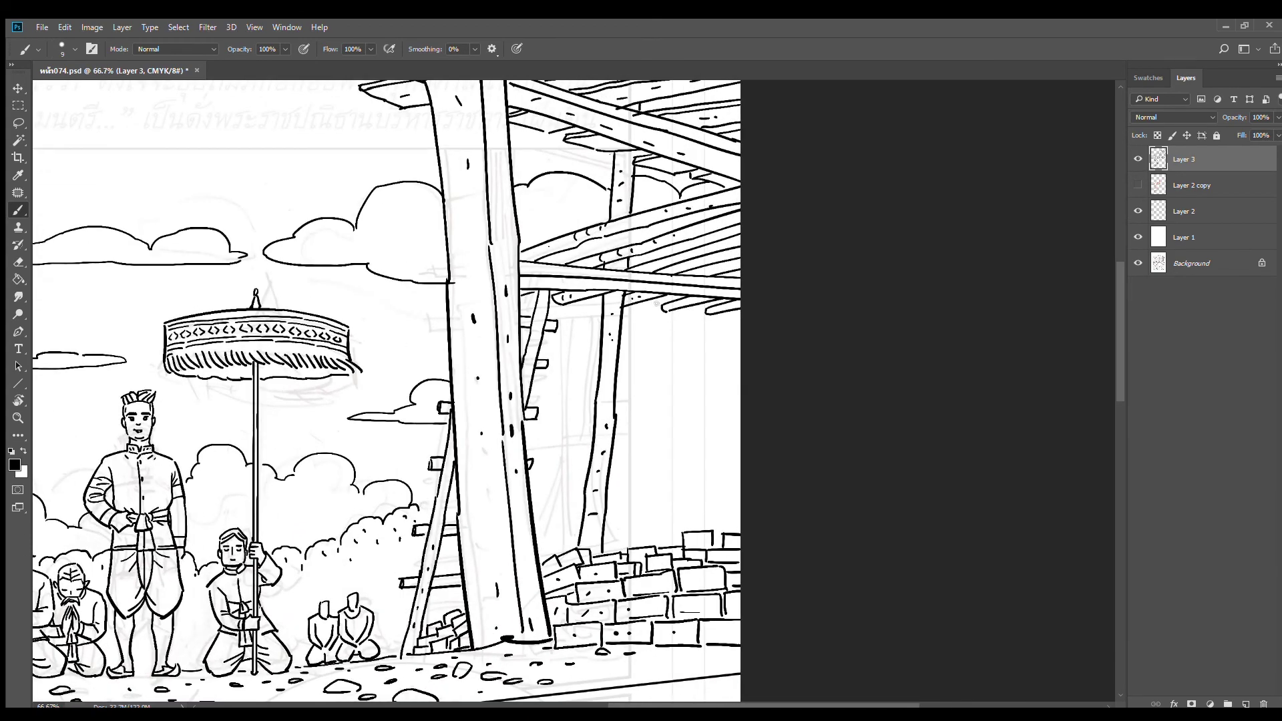
pyautogui.moveTo(662, 299); pyautogui.dragTo(649, 427)
pyautogui.hotkey('ctrl', 'z')
pyautogui.moveTo(666, 299); pyautogui.dragTo(643, 544)
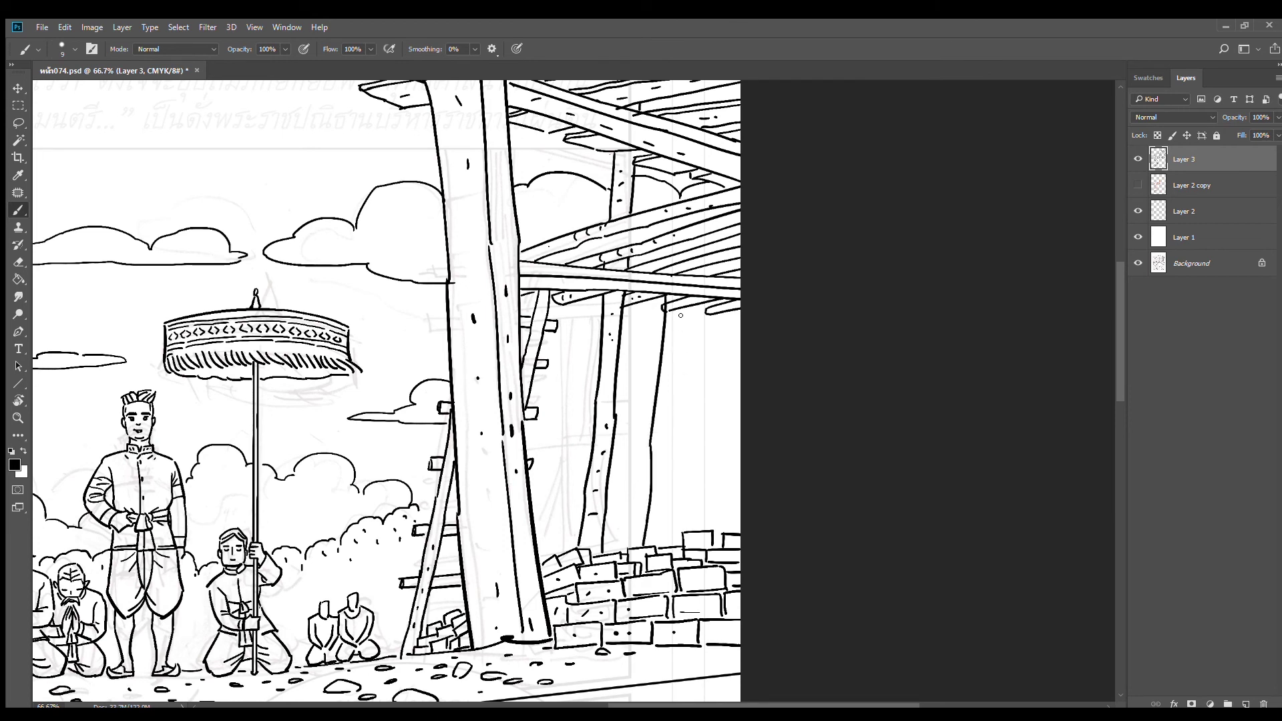
pyautogui.moveTo(686, 293); pyautogui.dragTo(680, 373)
pyautogui.hotkey('ctrl', 'z')
pyautogui.moveTo(685, 300); pyautogui.dragTo(670, 545)
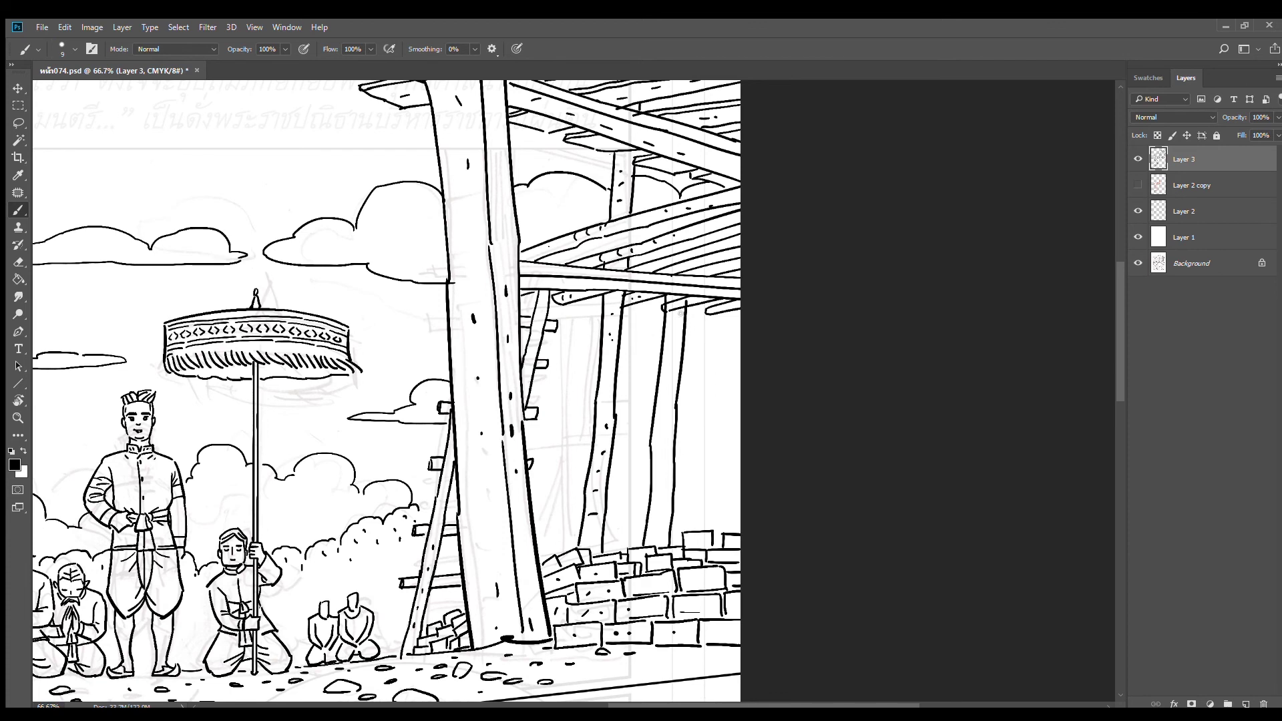
pyautogui.press('e')
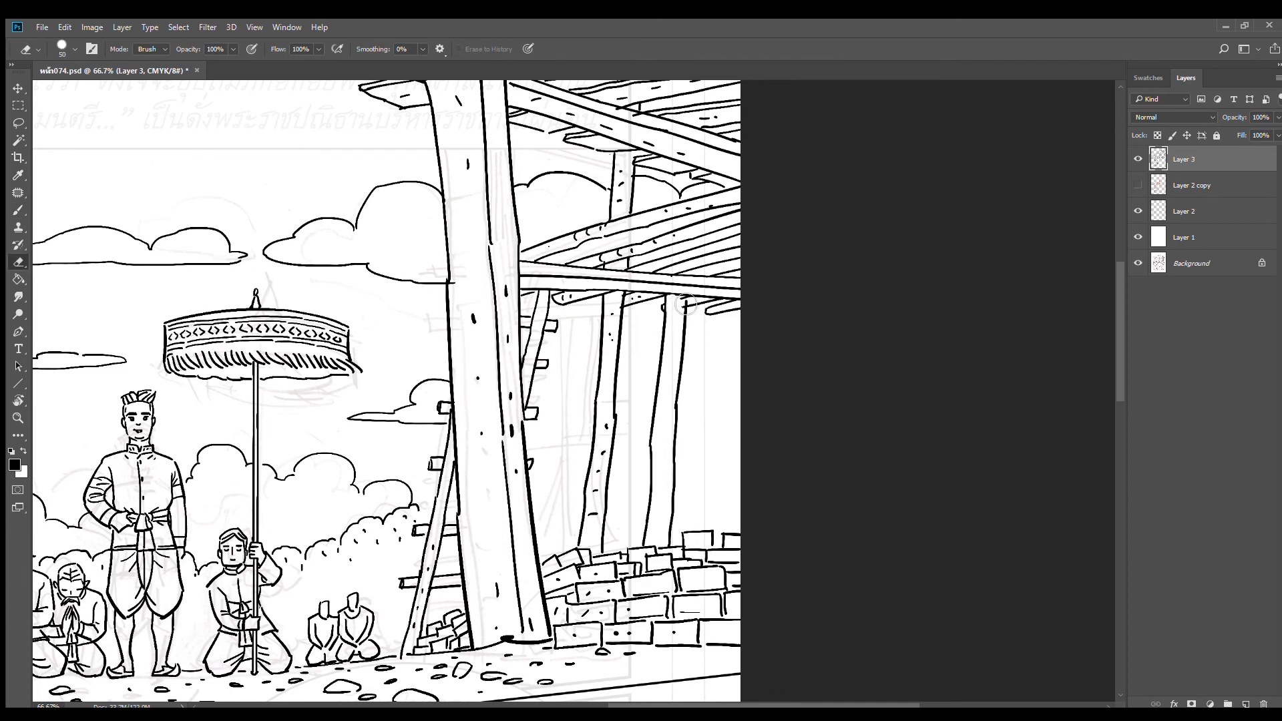
pyautogui.press('b')
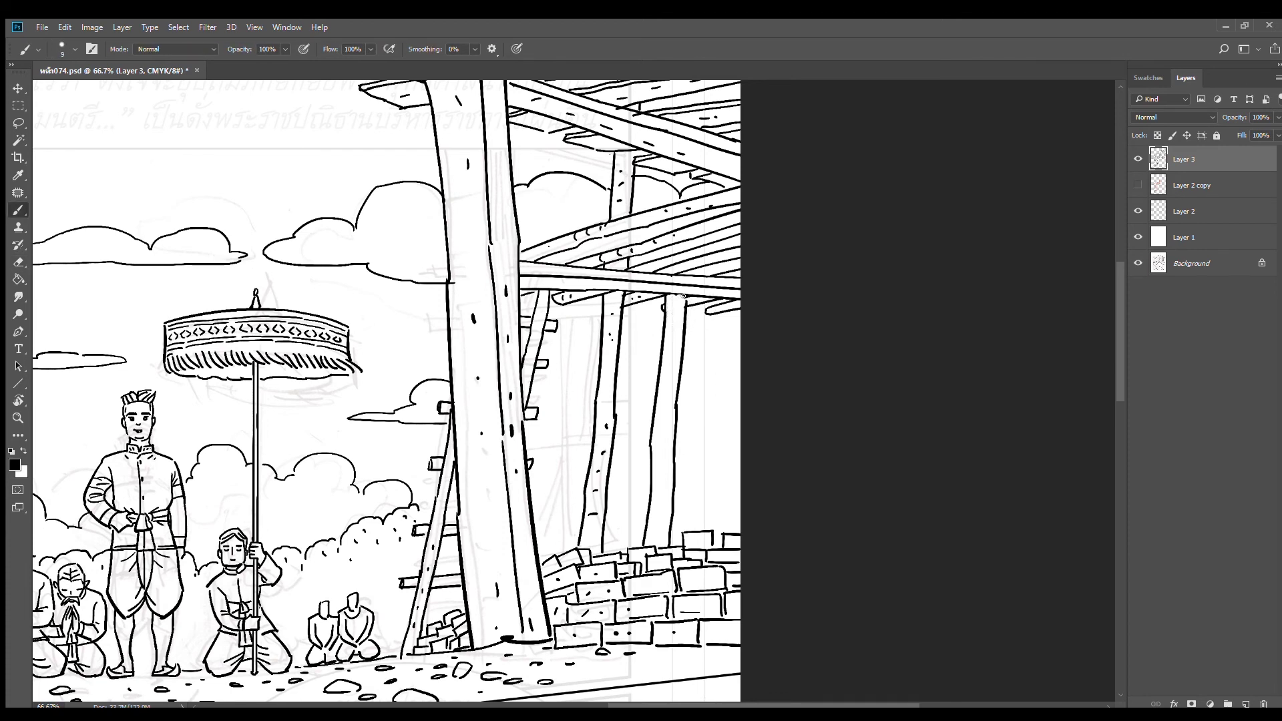
# Extend the second background post up through the lower rafters to the upper beam and erase the cloud line inside it
pyautogui.scroll(2, 691, 330)
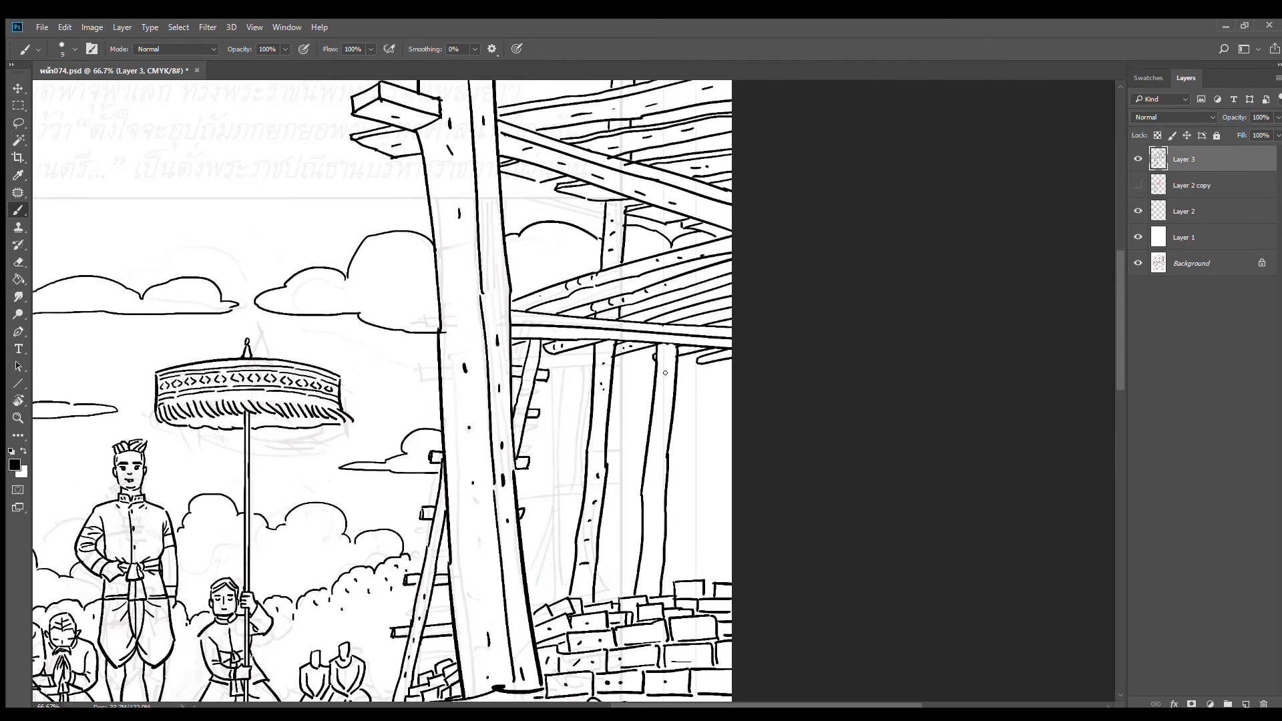
pyautogui.moveTo(678, 313); pyautogui.dragTo(676, 321)
pyautogui.moveTo(594, 286); pyautogui.dragTo(593, 301)
pyautogui.moveTo(657, 269); pyautogui.dragTo(659, 280)
pyautogui.moveTo(664, 220)
pyautogui.mouseDown()
pyautogui.moveTo(658, 253)
pyautogui.moveTo(678, 242)
pyautogui.moveTo(663, 252)
pyautogui.mouseUp()
pyautogui.hotkey('ctrl', 'alt', 'z')
pyautogui.hotkey('ctrl', 'alt', 'z')
pyautogui.press('e')
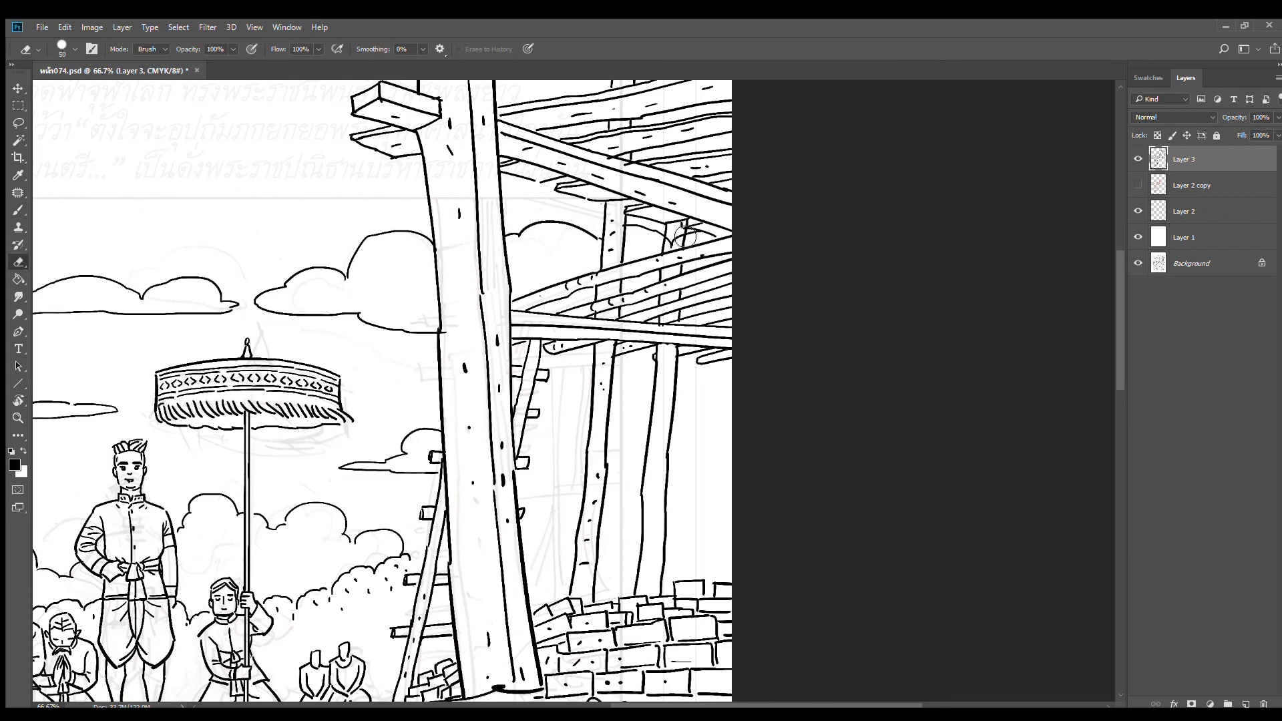
pyautogui.moveTo(683, 228); pyautogui.dragTo(680, 241)
# Ink the second background post's short top above the upper roof and its gaps between rafters, then add wood-grain marks
pyautogui.scroll(3, 693, 236)
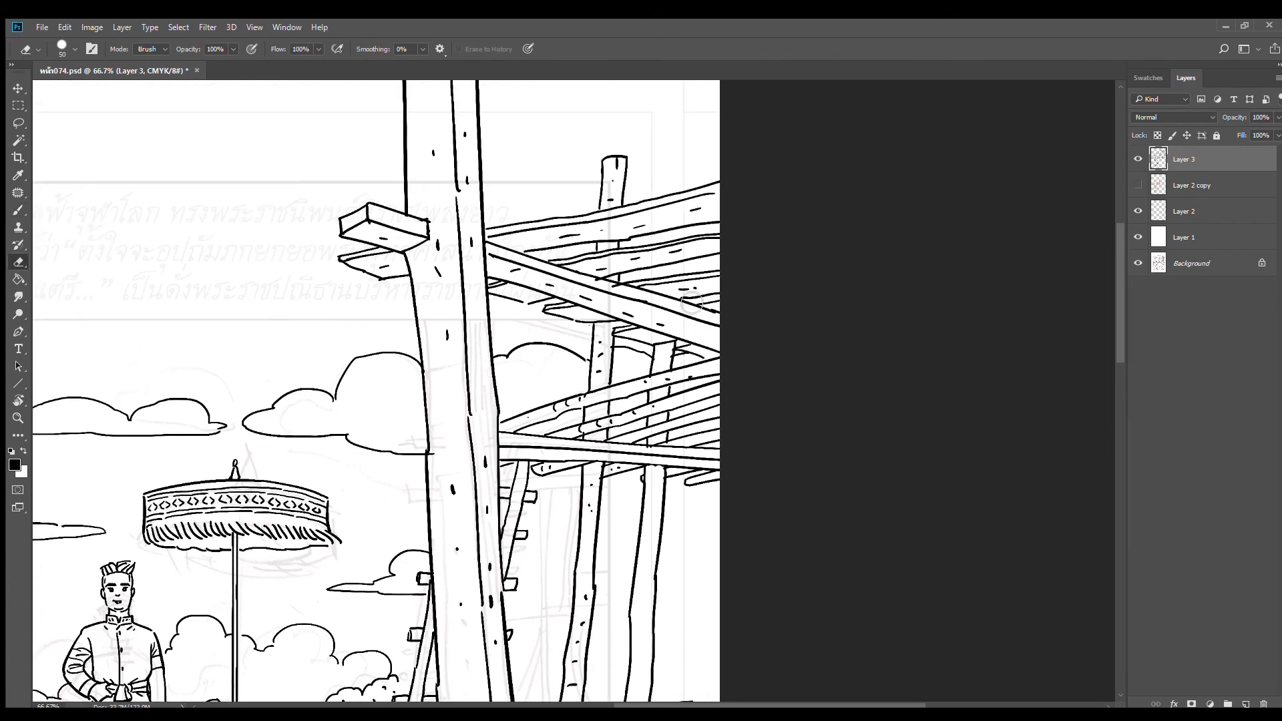
pyautogui.press('b')
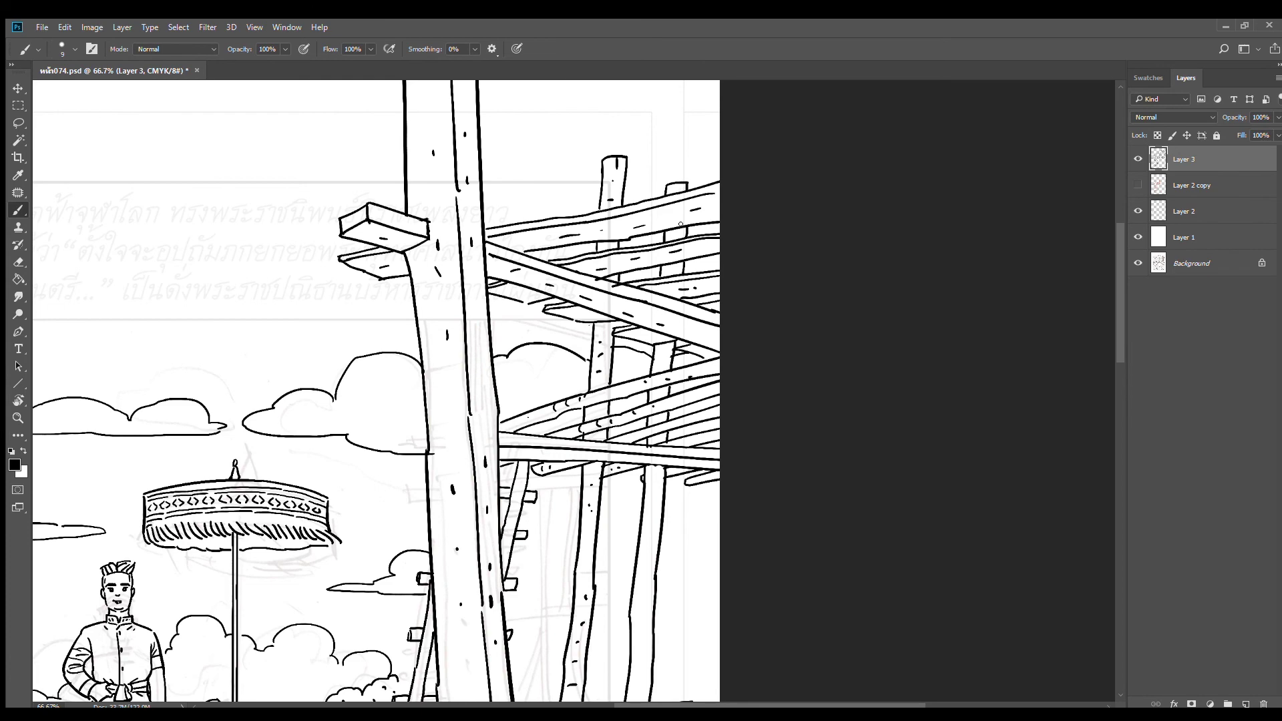
pyautogui.scroll(-3, 660, 387)
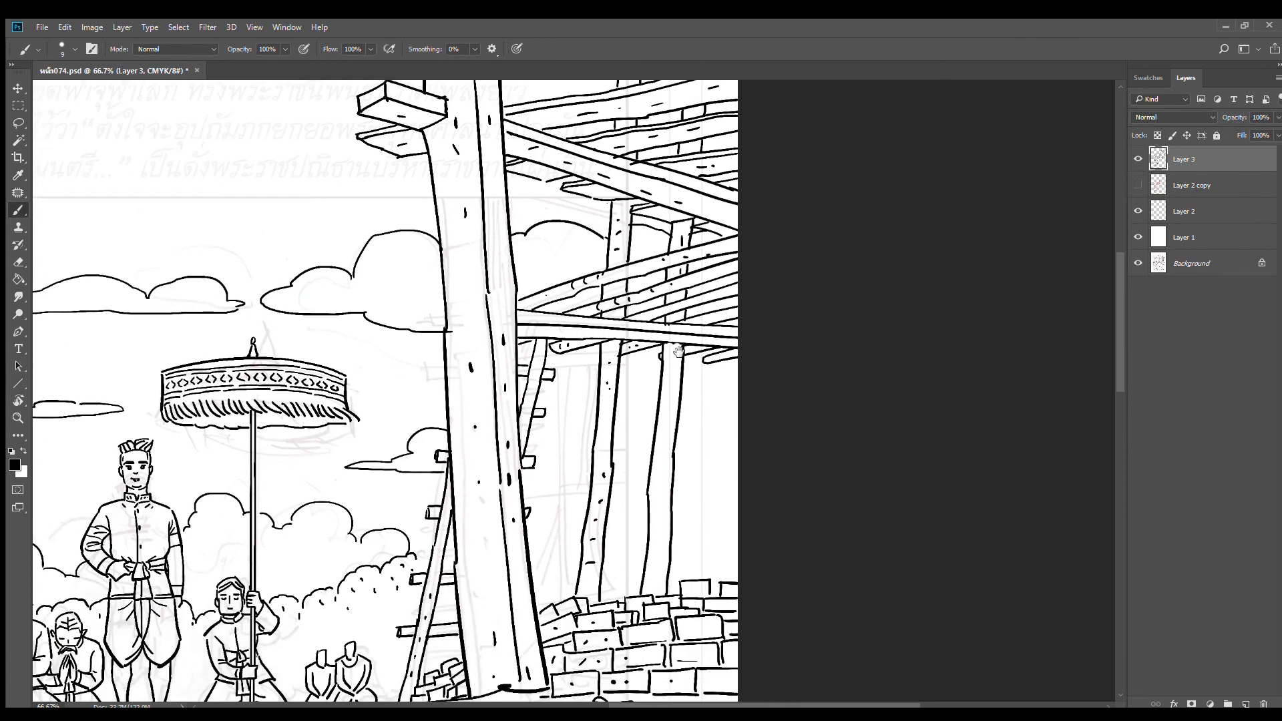
pyautogui.moveTo(664, 490); pyautogui.dragTo(727, 292)
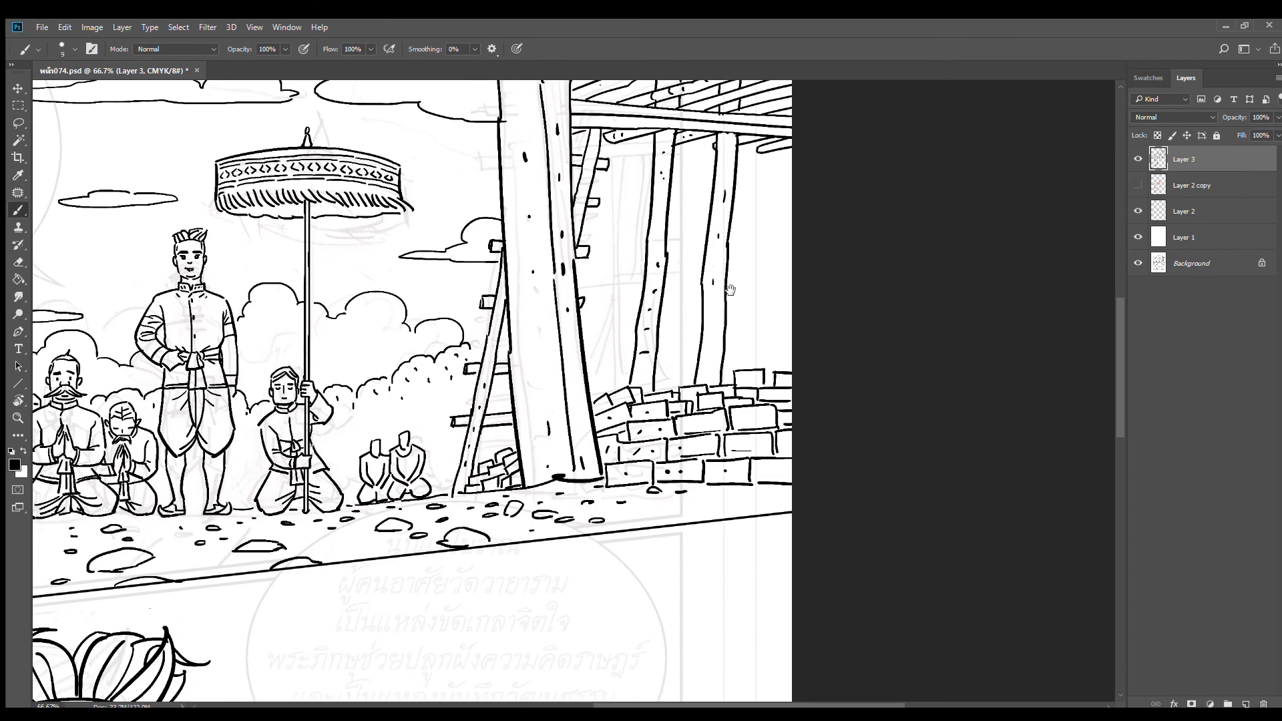
pyautogui.keyDown('alt'); pyautogui.click(743, 338); pyautogui.keyUp('alt')
pyautogui.keyDown('alt'); pyautogui.click(751, 347); pyautogui.keyUp('alt')
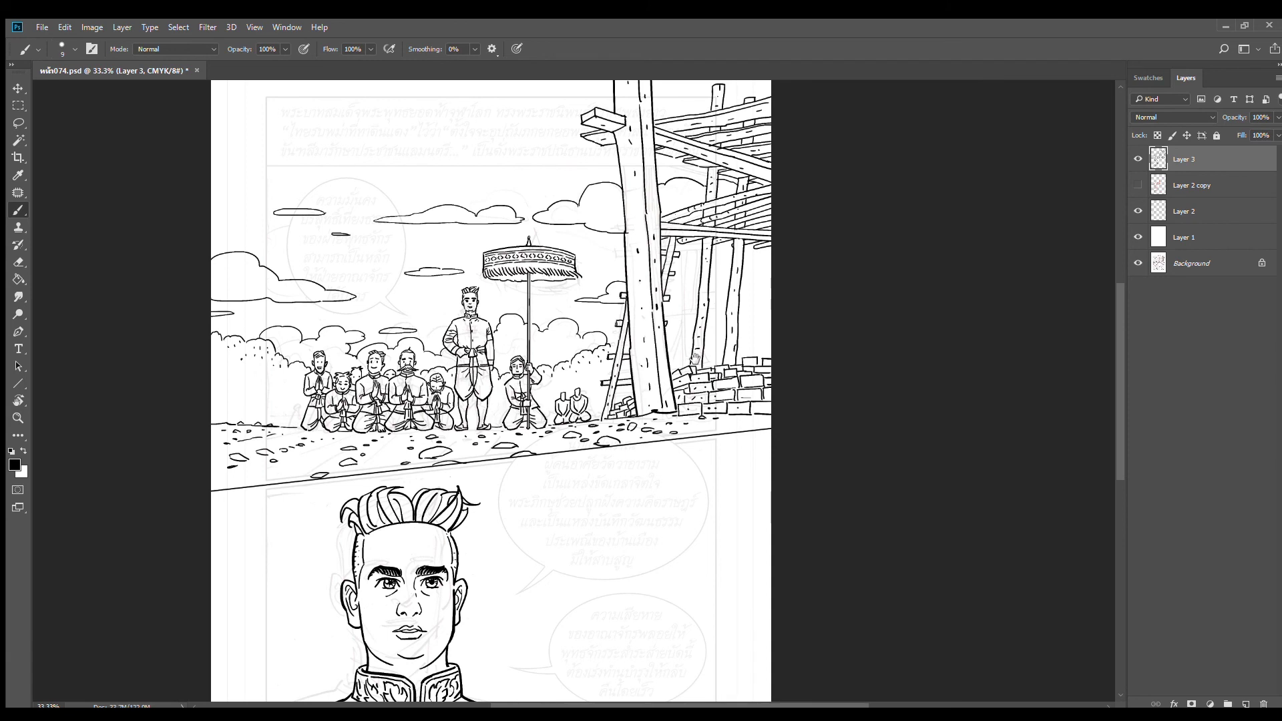
# Ink a jagged, flame-shaped carved ornament with small carving marks on the ground line beside the leftmost kneeling villager
pyautogui.moveTo(695, 358); pyautogui.dragTo(660, 374)
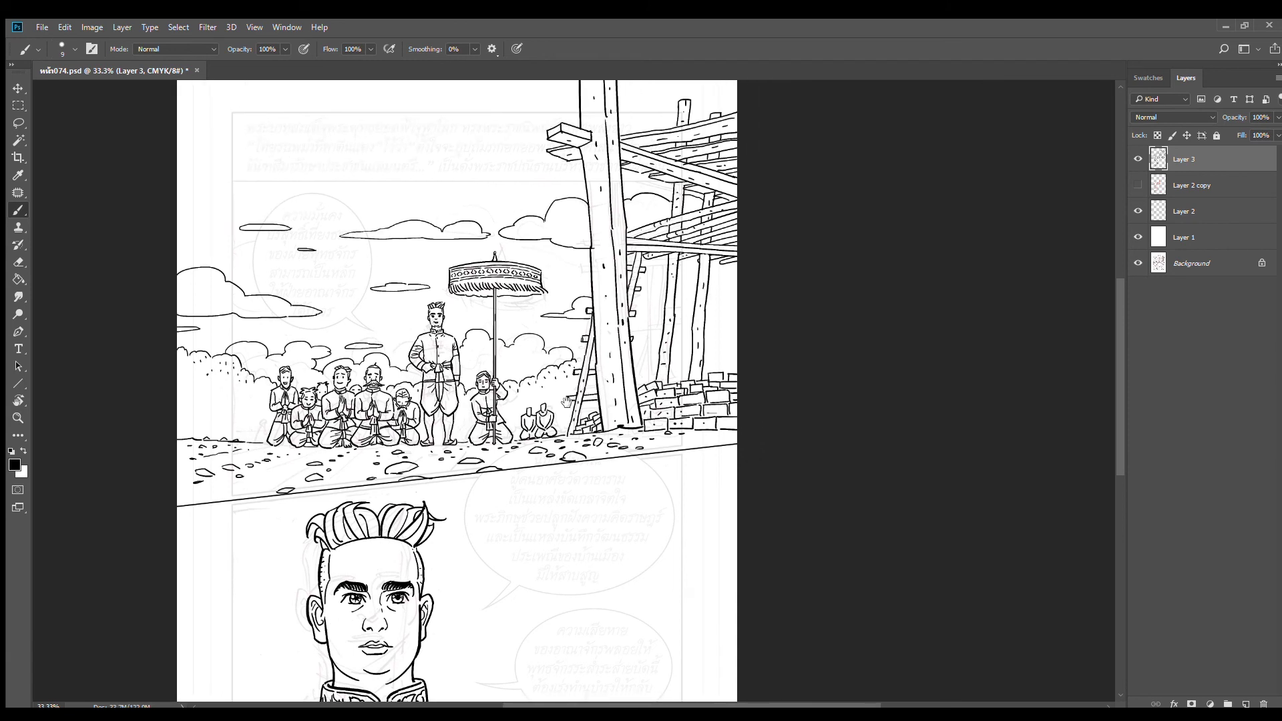
pyautogui.moveTo(566, 401); pyautogui.dragTo(710, 351)
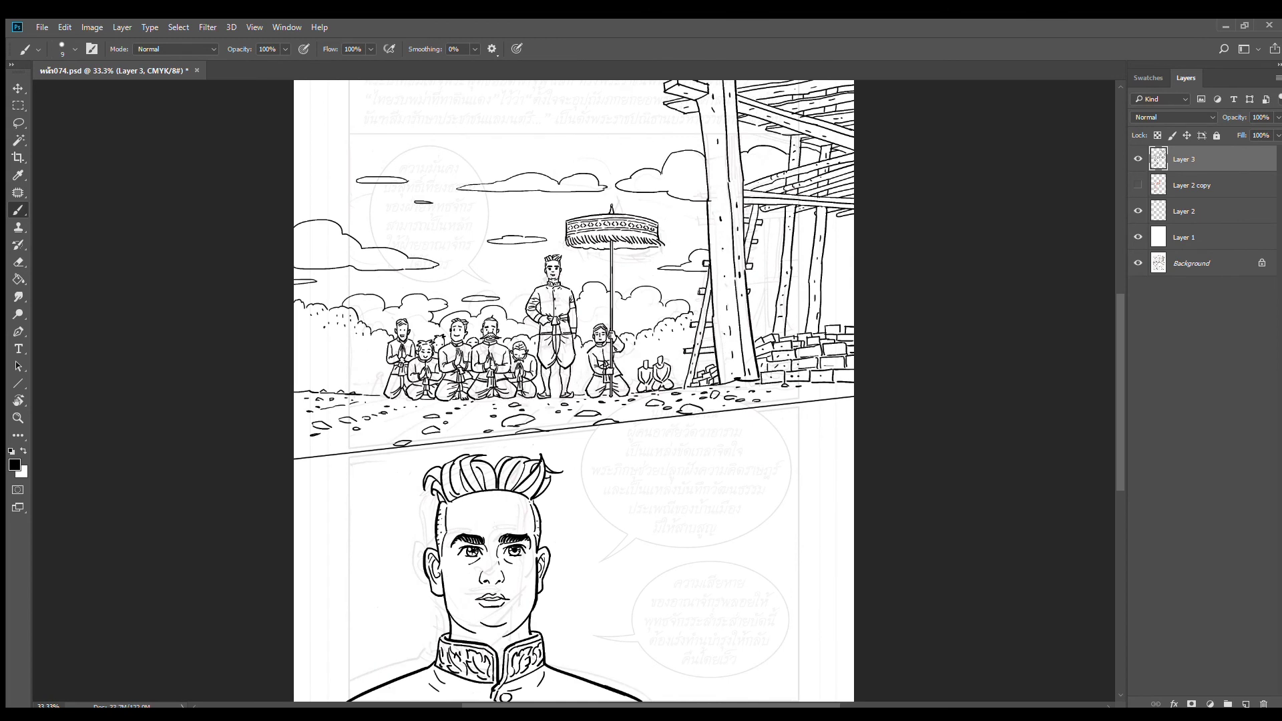
pyautogui.scroll(4, 360, 364)
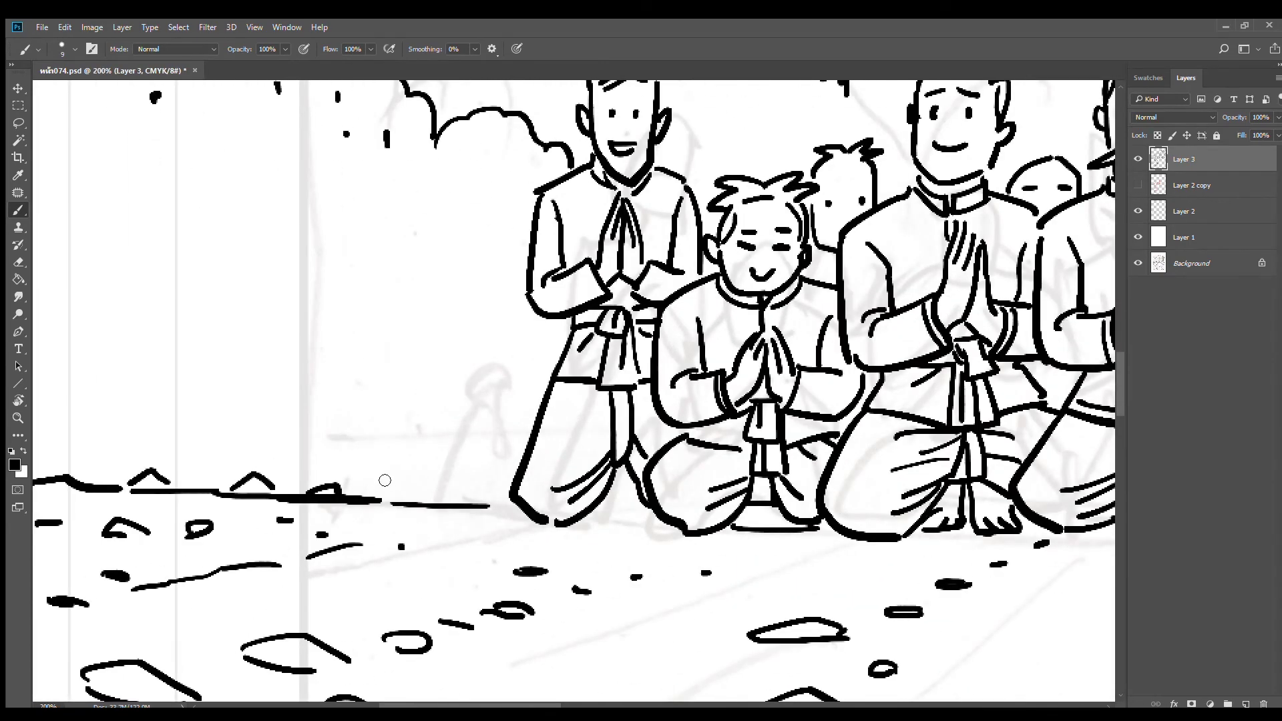
pyautogui.moveTo(384, 461)
pyautogui.mouseDown()
pyautogui.moveTo(376, 429)
pyautogui.moveTo(390, 468)
pyautogui.moveTo(373, 465)
pyautogui.moveTo(379, 498)
pyautogui.mouseUp()
pyautogui.hotkey('ctrl', 'z')
pyautogui.moveTo(361, 425)
pyautogui.mouseDown()
pyautogui.moveTo(344, 458)
pyautogui.moveTo(328, 416)
pyautogui.moveTo(327, 372)
pyautogui.moveTo(347, 395)
pyautogui.moveTo(351, 364)
pyautogui.moveTo(345, 383)
pyautogui.moveTo(334, 355)
pyautogui.moveTo(344, 257)
pyautogui.moveTo(430, 390)
pyautogui.moveTo(439, 505)
pyautogui.mouseUp()
pyautogui.moveTo(370, 378)
pyautogui.mouseDown()
pyautogui.moveTo(398, 437)
pyautogui.moveTo(401, 422)
pyautogui.moveTo(410, 476)
pyautogui.mouseUp()
pyautogui.moveTo(419, 475)
pyautogui.mouseDown()
pyautogui.moveTo(405, 492)
pyautogui.moveTo(357, 492)
pyautogui.mouseUp()
# Add a parallel outer edge along the ornament's left side and close its tip to give the carving thickness
pyautogui.moveTo(370, 434)
pyautogui.mouseDown()
pyautogui.moveTo(459, 414)
pyautogui.moveTo(504, 423)
pyautogui.mouseUp()
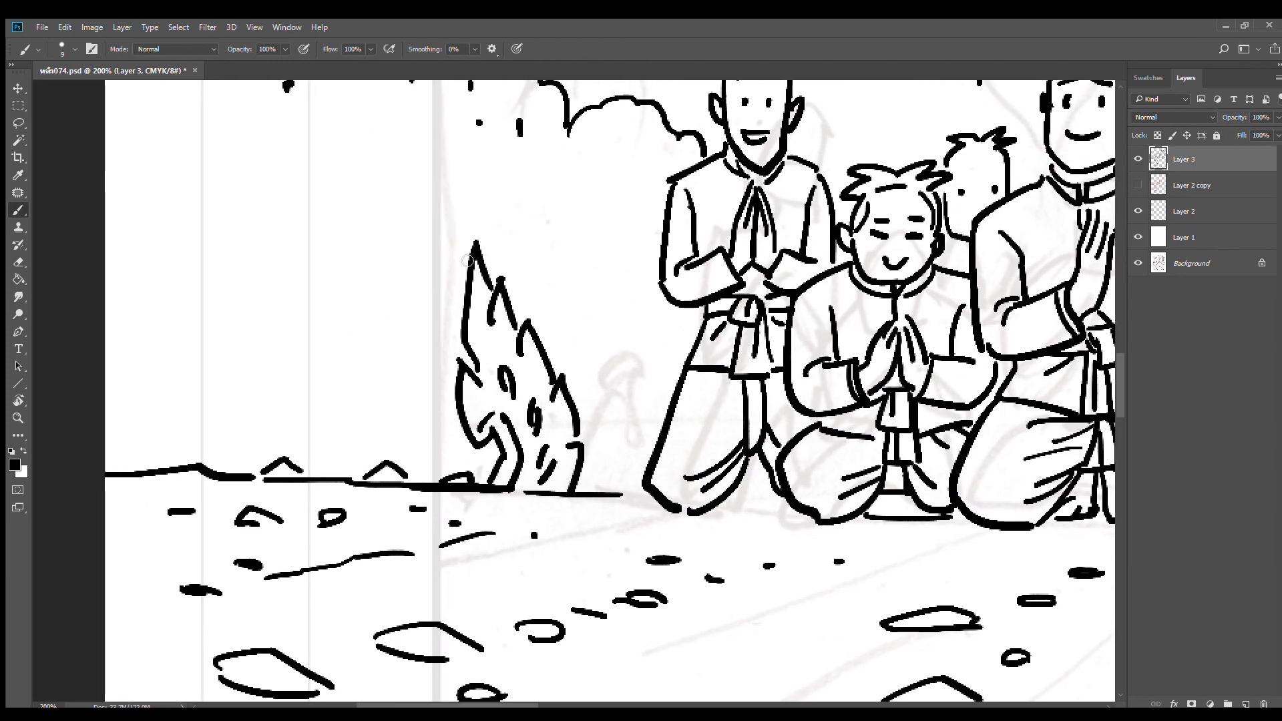
pyautogui.moveTo(461, 247); pyautogui.dragTo(455, 342)
pyautogui.hotkey('ctrl', 'z')
pyautogui.moveTo(460, 252)
pyautogui.mouseDown()
pyautogui.moveTo(451, 355)
pyautogui.moveTo(470, 446)
pyautogui.mouseUp()
pyautogui.hotkey('ctrl', 'z')
pyautogui.moveTo(454, 359); pyautogui.dragTo(473, 449)
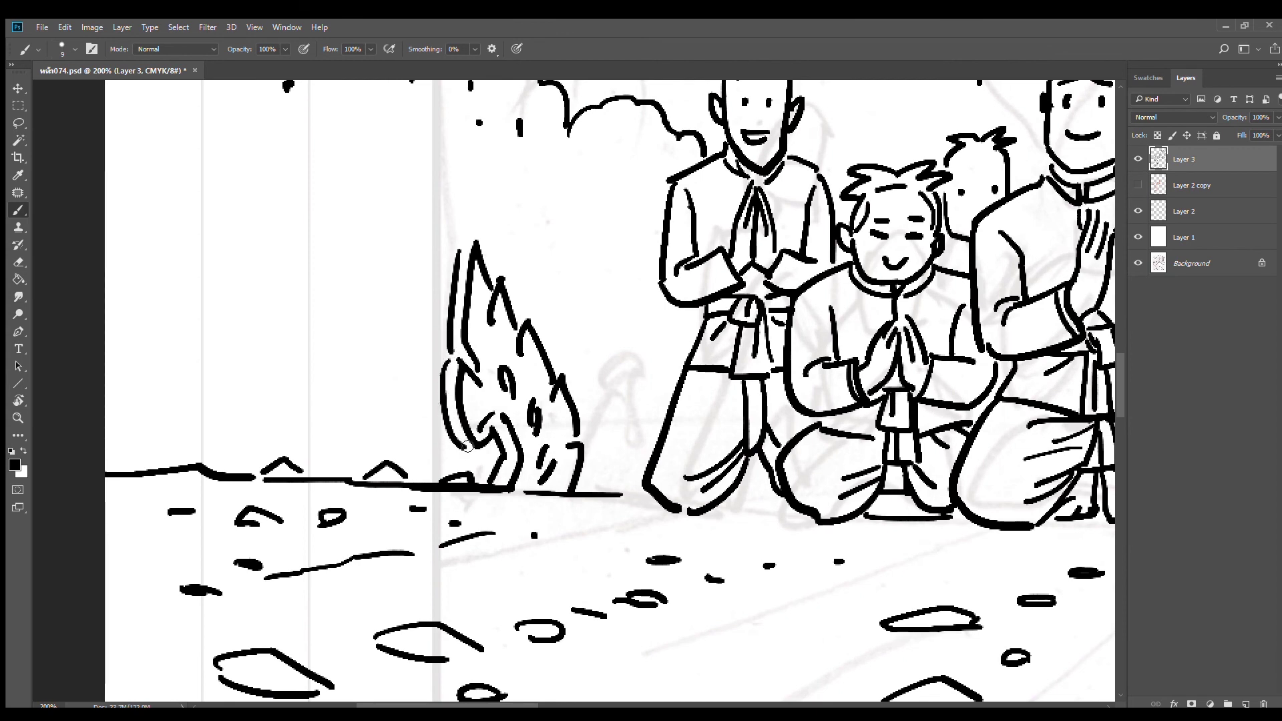
pyautogui.moveTo(458, 252); pyautogui.dragTo(476, 242)
pyautogui.click(18, 106)
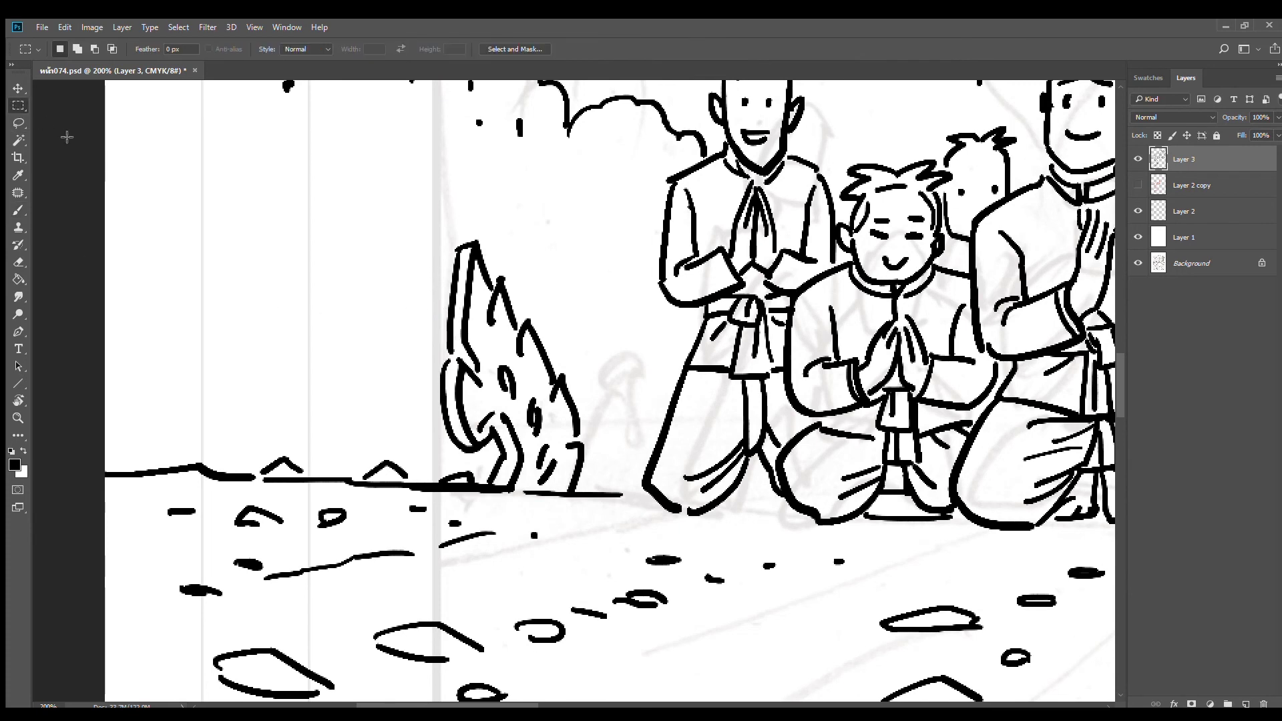
pyautogui.press('b')
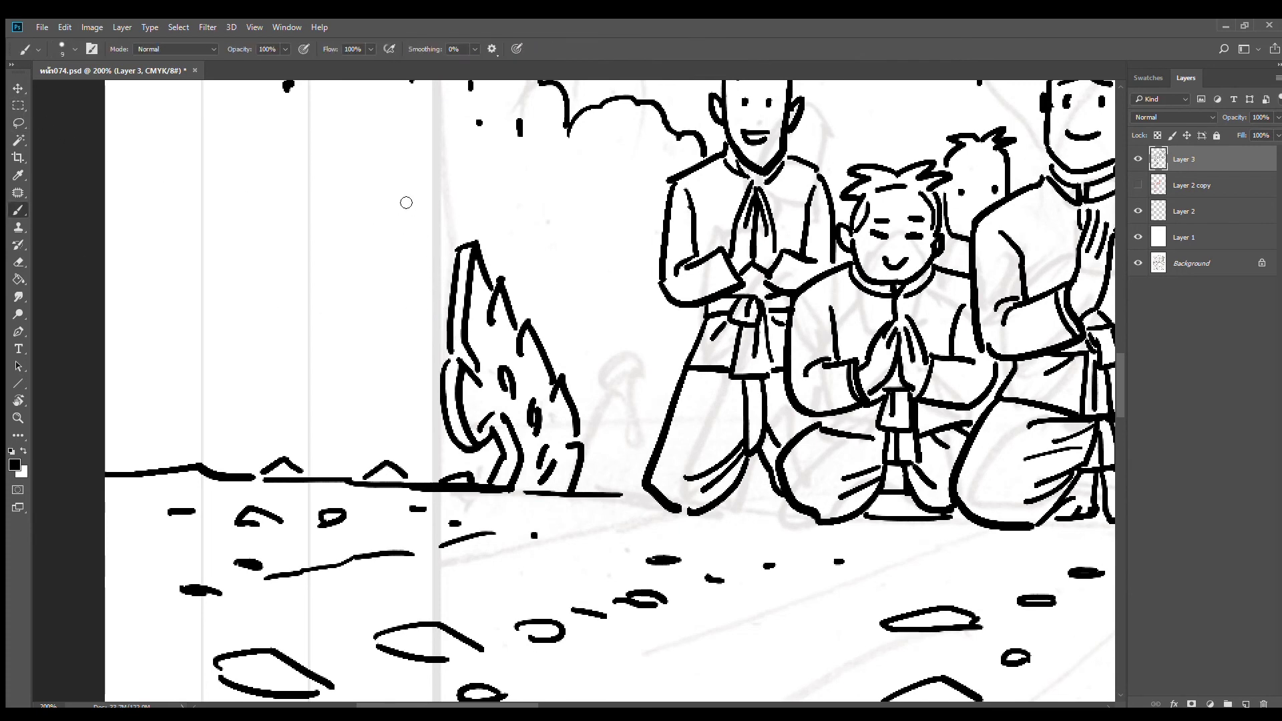
# Ink the double left edge of a second, taller carved ornament behind the first one, curving in at its base
pyautogui.moveTo(407, 158); pyautogui.dragTo(393, 353)
pyautogui.moveTo(419, 155); pyautogui.dragTo(408, 413)
pyautogui.moveTo(392, 344)
pyautogui.mouseDown()
pyautogui.moveTo(391, 413)
pyautogui.moveTo(412, 416)
pyautogui.mouseUp()
pyautogui.hotkey('ctrl', 'alt', 'z')
pyautogui.hotkey('ctrl', 'alt', 'z')
pyautogui.moveTo(391, 357)
pyautogui.mouseDown()
pyautogui.moveTo(400, 424)
pyautogui.moveTo(420, 438)
pyautogui.moveTo(410, 412)
pyautogui.moveTo(435, 435)
pyautogui.mouseUp()
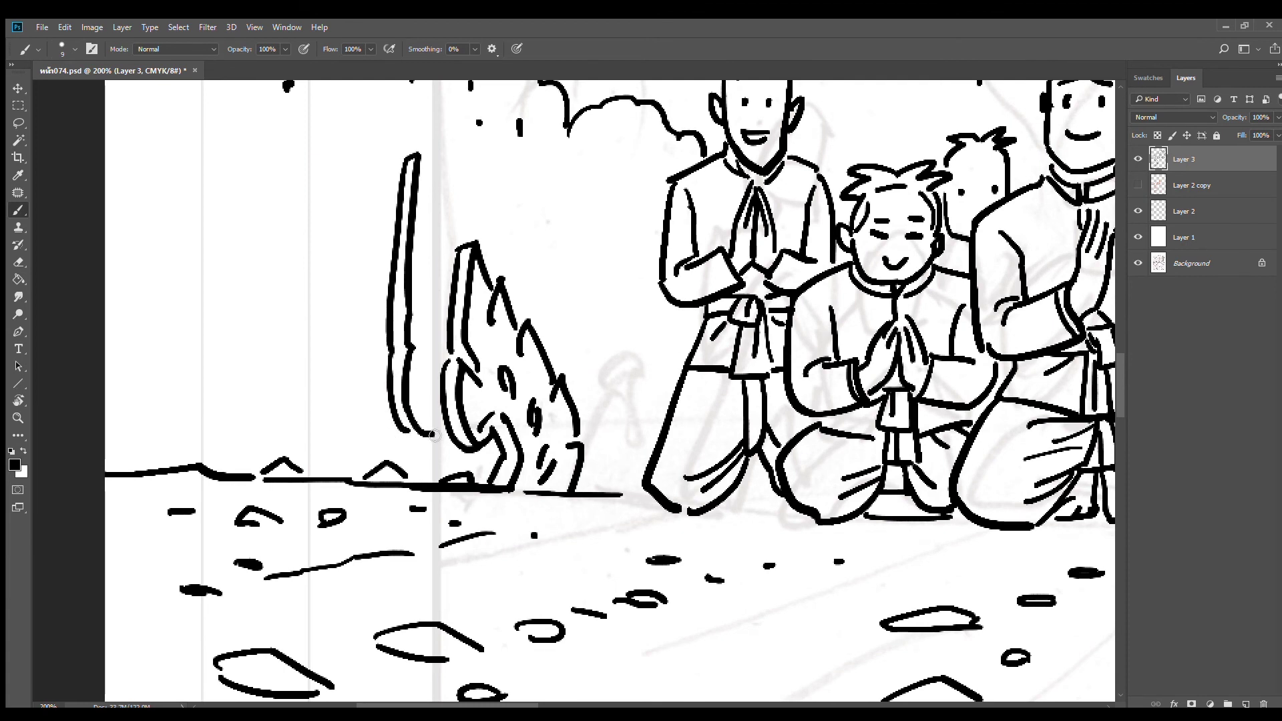
# Complete the second ornament with its jagged right edge, carving marks and a short stem reaching the ground line
pyautogui.moveTo(427, 366); pyautogui.dragTo(427, 385)
pyautogui.moveTo(419, 158)
pyautogui.mouseDown()
pyautogui.moveTo(438, 236)
pyautogui.moveTo(449, 219)
pyautogui.mouseUp()
pyautogui.moveTo(449, 220)
pyautogui.mouseDown()
pyautogui.moveTo(458, 251)
pyautogui.moveTo(436, 292)
pyautogui.mouseUp()
pyautogui.moveTo(427, 322)
pyautogui.mouseDown()
pyautogui.moveTo(429, 337)
pyautogui.moveTo(438, 332)
pyautogui.mouseUp()
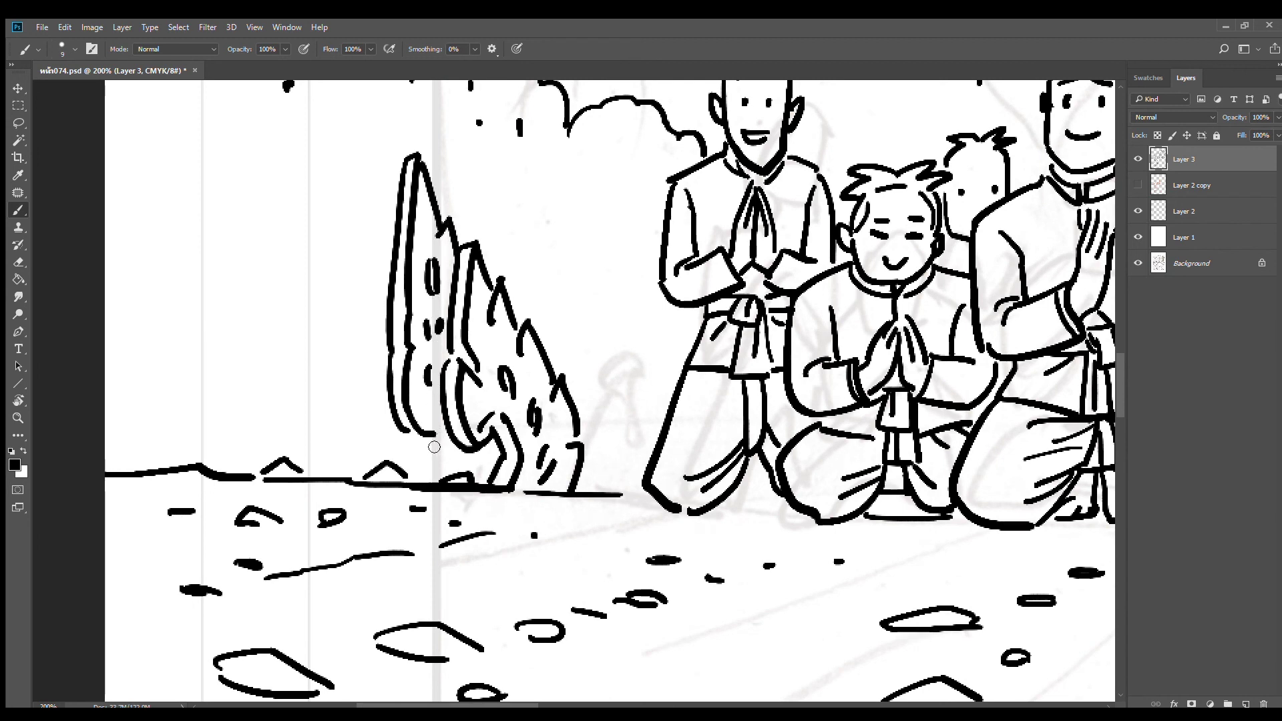
pyautogui.moveTo(436, 435)
pyautogui.mouseDown()
pyautogui.moveTo(437, 472)
pyautogui.moveTo(419, 469)
pyautogui.mouseUp()
# Ink the curled, double-lined lower edge and the stem of a third carved ornament to the left of the pair
pyautogui.moveTo(431, 404); pyautogui.dragTo(624, 386)
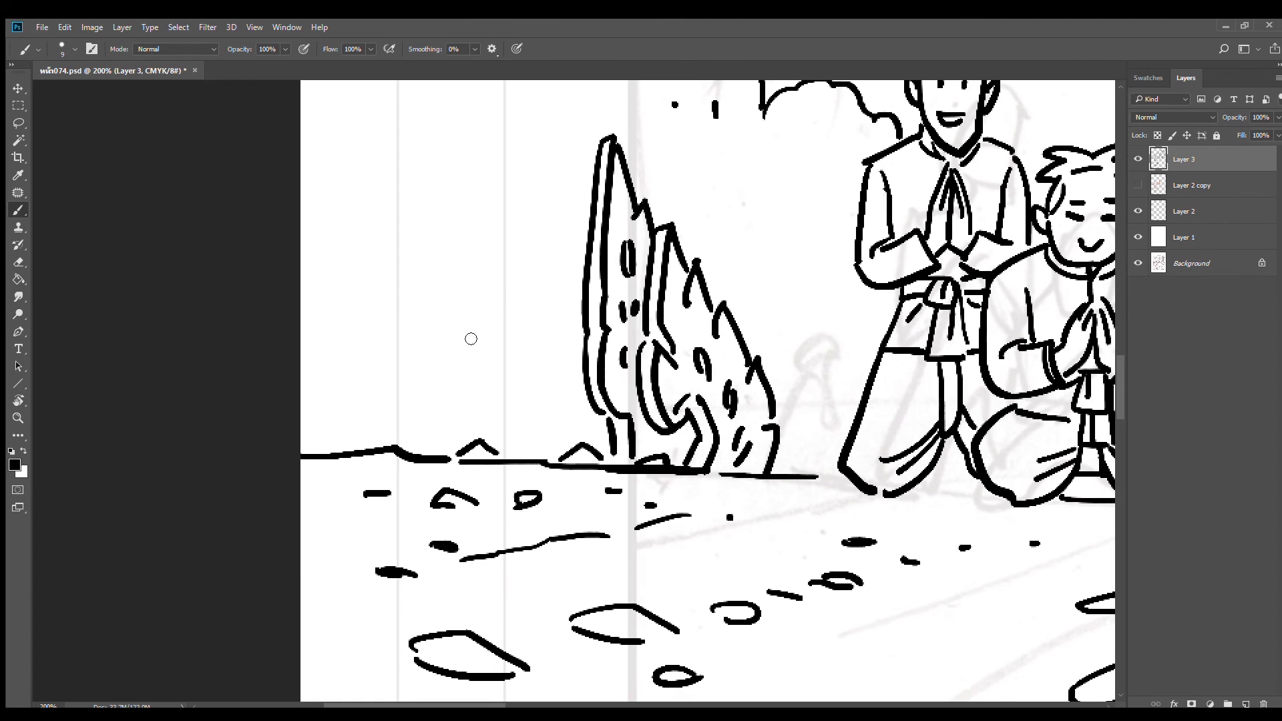
pyautogui.moveTo(435, 266)
pyautogui.mouseDown()
pyautogui.moveTo(475, 370)
pyautogui.moveTo(483, 358)
pyautogui.moveTo(505, 381)
pyautogui.moveTo(492, 331)
pyautogui.moveTo(516, 354)
pyautogui.moveTo(545, 444)
pyautogui.mouseUp()
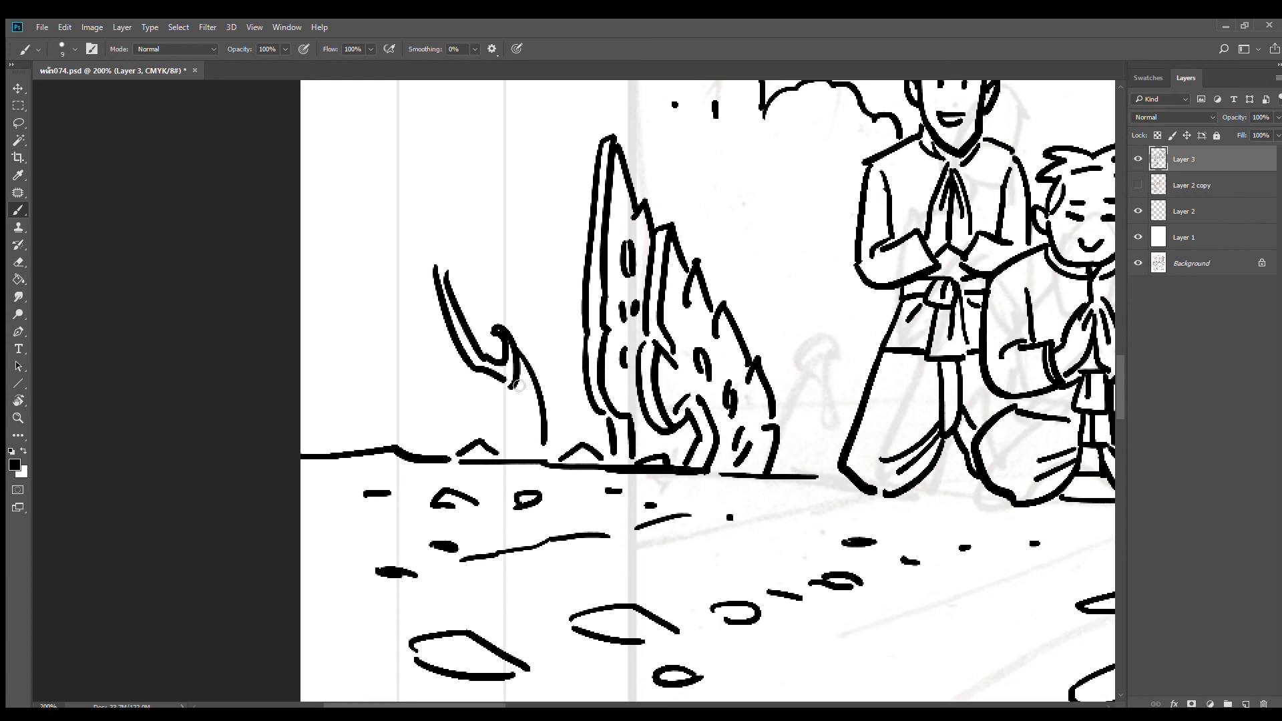
pyautogui.moveTo(514, 381); pyautogui.dragTo(526, 454)
pyautogui.moveTo(437, 269)
pyautogui.mouseDown()
pyautogui.moveTo(444, 248)
pyautogui.moveTo(472, 261)
pyautogui.moveTo(417, 125)
pyautogui.moveTo(461, 244)
pyautogui.mouseUp()
# Ink the third ornament's leaning pointed top and jagged right edge, and fill its face with carving marks
pyautogui.moveTo(405, 129)
pyautogui.mouseDown()
pyautogui.moveTo(422, 114)
pyautogui.moveTo(524, 294)
pyautogui.moveTo(529, 283)
pyautogui.moveTo(567, 337)
pyautogui.moveTo(586, 444)
pyautogui.mouseUp()
pyautogui.moveTo(538, 337); pyautogui.dragTo(548, 369)
pyautogui.moveTo(560, 387); pyautogui.dragTo(566, 422)
pyautogui.moveTo(472, 286); pyautogui.dragTo(485, 304)
pyautogui.moveTo(486, 251); pyautogui.dragTo(498, 291)
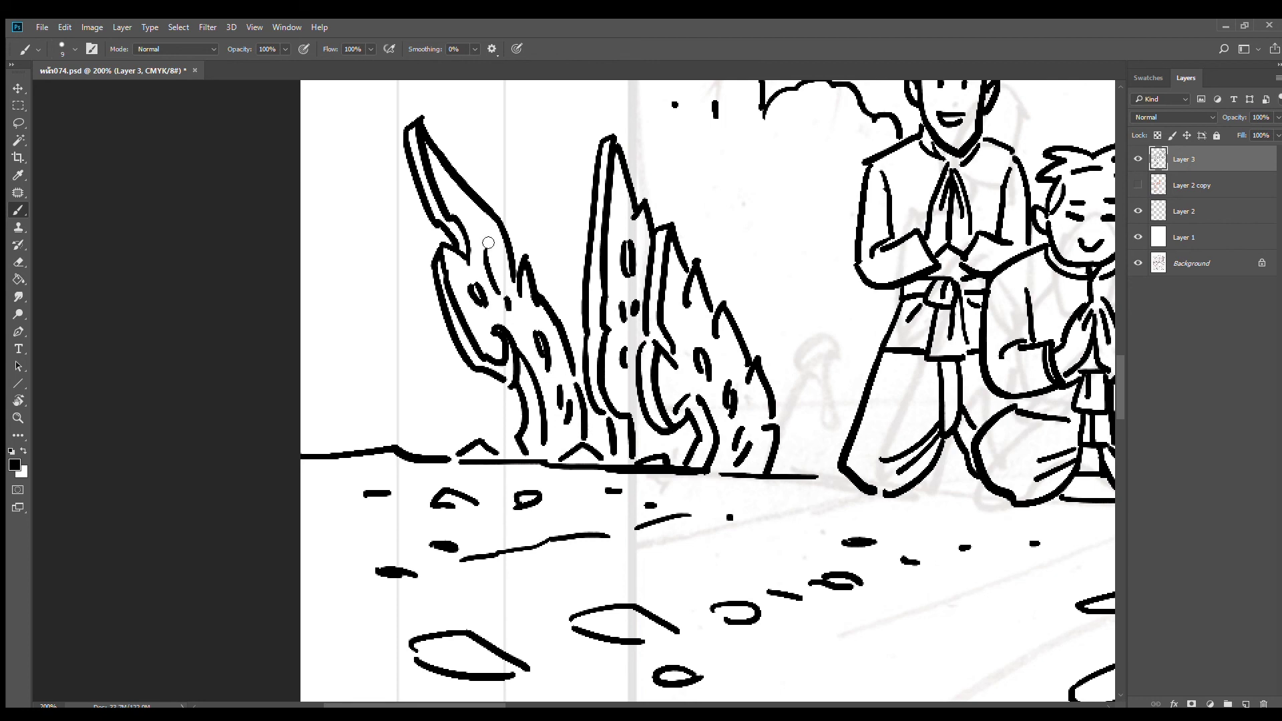
pyautogui.moveTo(482, 225); pyautogui.dragTo(485, 241)
# Duplicate the first two carved ornaments and place the copy at the page's left edge beside the third one
pyautogui.moveTo(452, 438)
pyautogui.mouseDown()
pyautogui.moveTo(524, 453)
pyautogui.moveTo(564, 492)
pyautogui.moveTo(510, 530)
pyautogui.mouseUp()
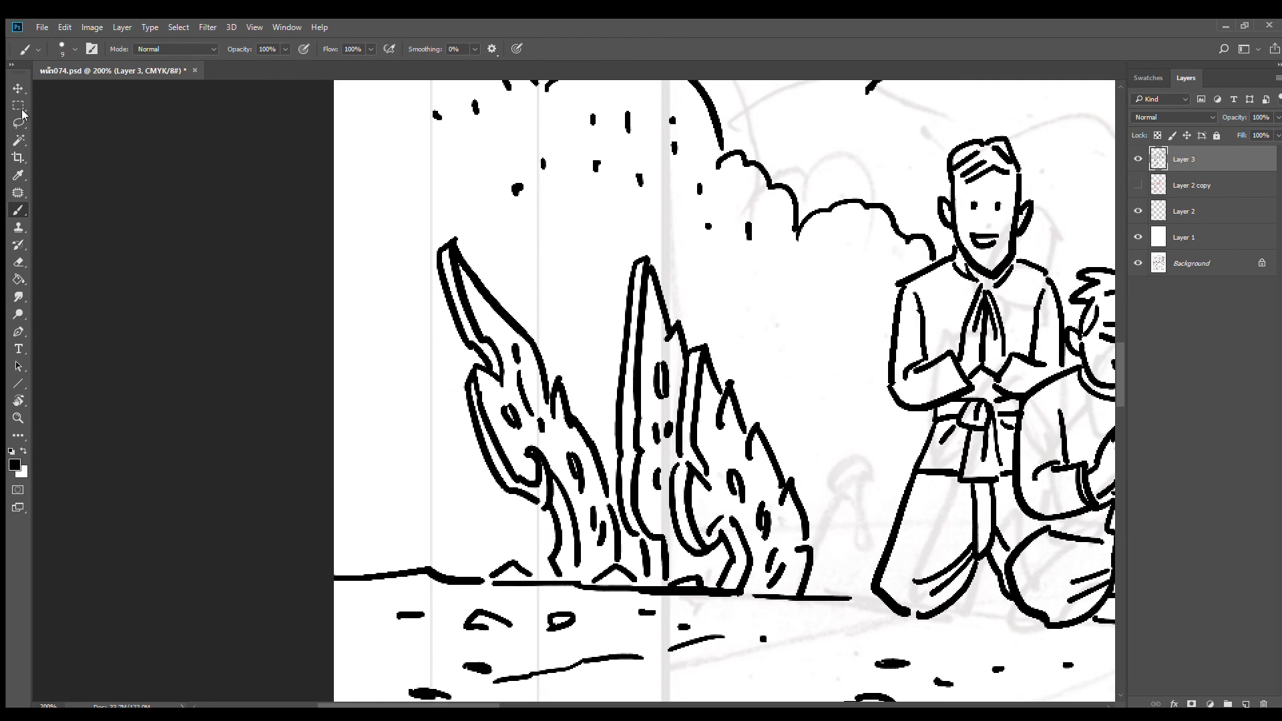
pyautogui.click(18, 122)
pyautogui.moveTo(512, 257)
pyautogui.mouseDown()
pyautogui.moveTo(395, 197)
pyautogui.moveTo(457, 484)
pyautogui.moveTo(556, 572)
pyautogui.moveTo(626, 562)
pyautogui.moveTo(646, 578)
pyautogui.moveTo(688, 569)
pyautogui.moveTo(712, 588)
pyautogui.moveTo(799, 590)
pyautogui.moveTo(829, 467)
pyautogui.moveTo(715, 282)
pyautogui.moveTo(529, 229)
pyautogui.moveTo(513, 256)
pyautogui.mouseUp()
pyautogui.moveTo(731, 454)
pyautogui.mouseDown()
pyautogui.moveTo(431, 426)
pyautogui.moveTo(431, 446)
pyautogui.moveTo(420, 438)
pyautogui.mouseUp()
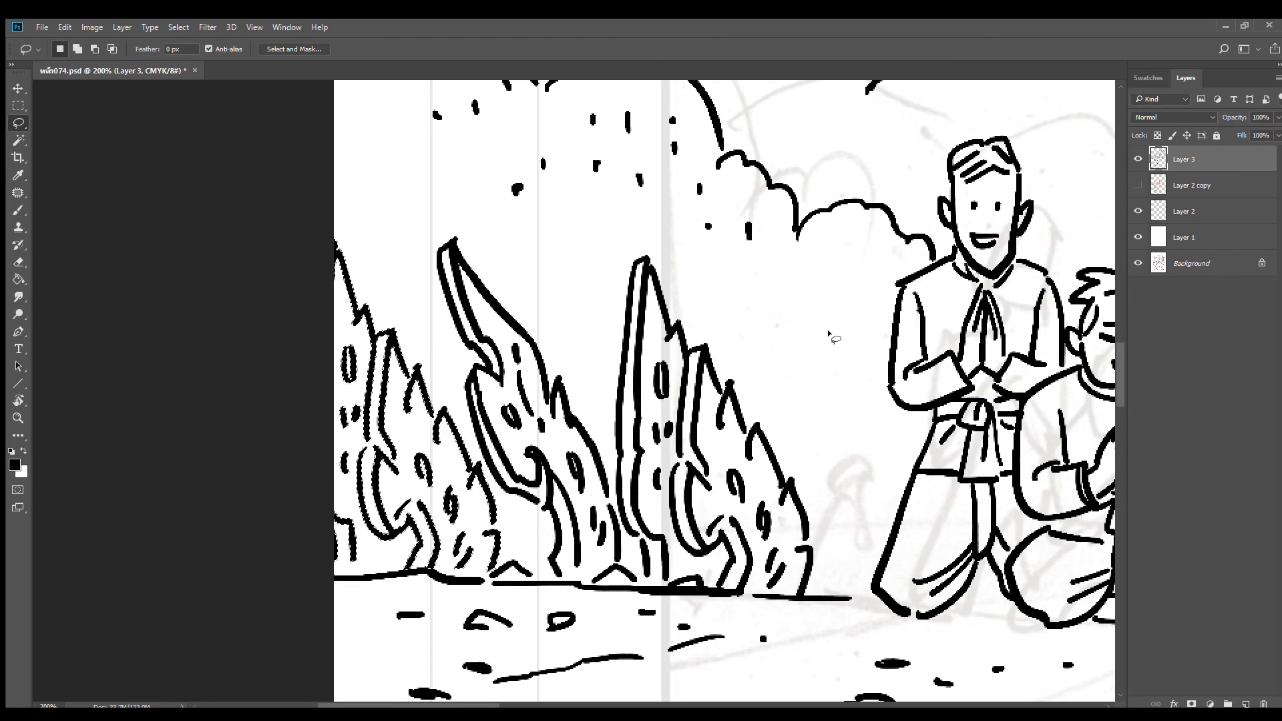
pyautogui.hotkey('ctrl', 'd')
# Ink the treeline with leaf marks and the cloud lines between the background posts and out to the page's right edge
pyautogui.keyDown('alt'); pyautogui.click(830, 370); pyautogui.keyUp('alt')
pyautogui.keyDown('alt'); pyautogui.click(830, 370); pyautogui.keyUp('alt')
pyautogui.keyDown('alt'); pyautogui.click(830, 371); pyautogui.keyUp('alt')
pyautogui.moveTo(908, 391); pyautogui.dragTo(478, 354)
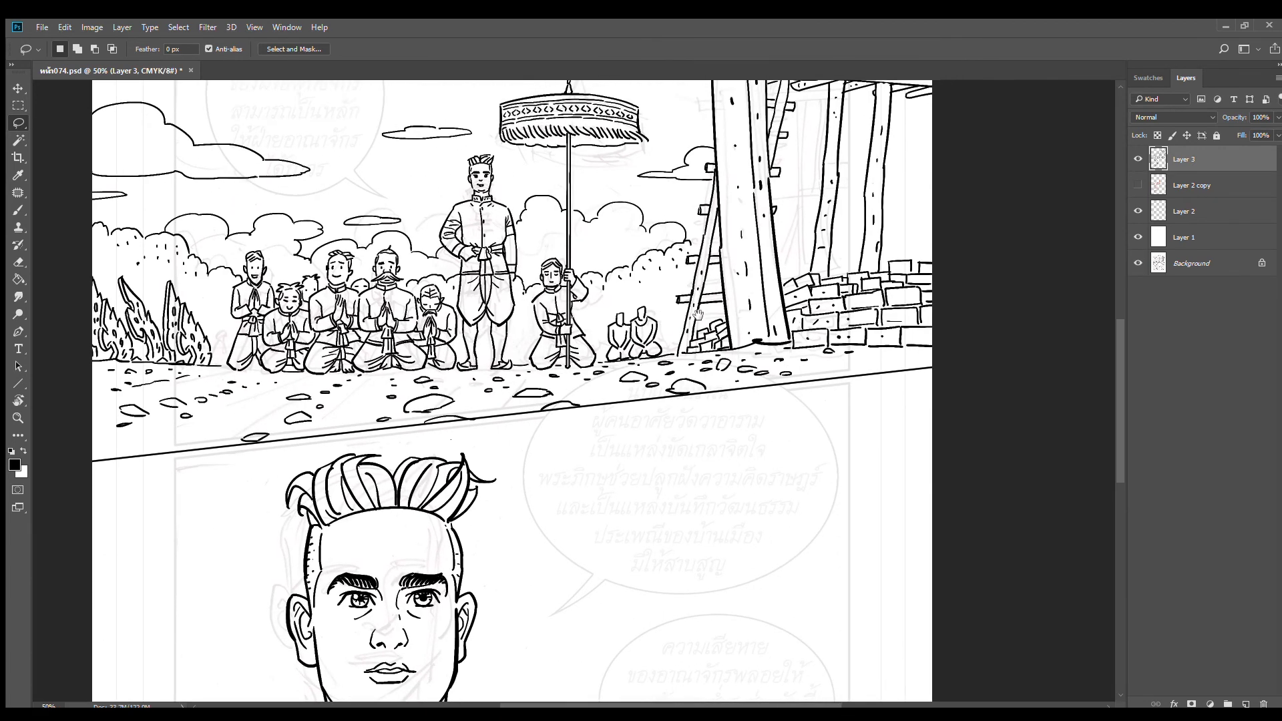
pyautogui.moveTo(889, 291); pyautogui.dragTo(635, 376)
pyautogui.scroll(-1, 643, 321)
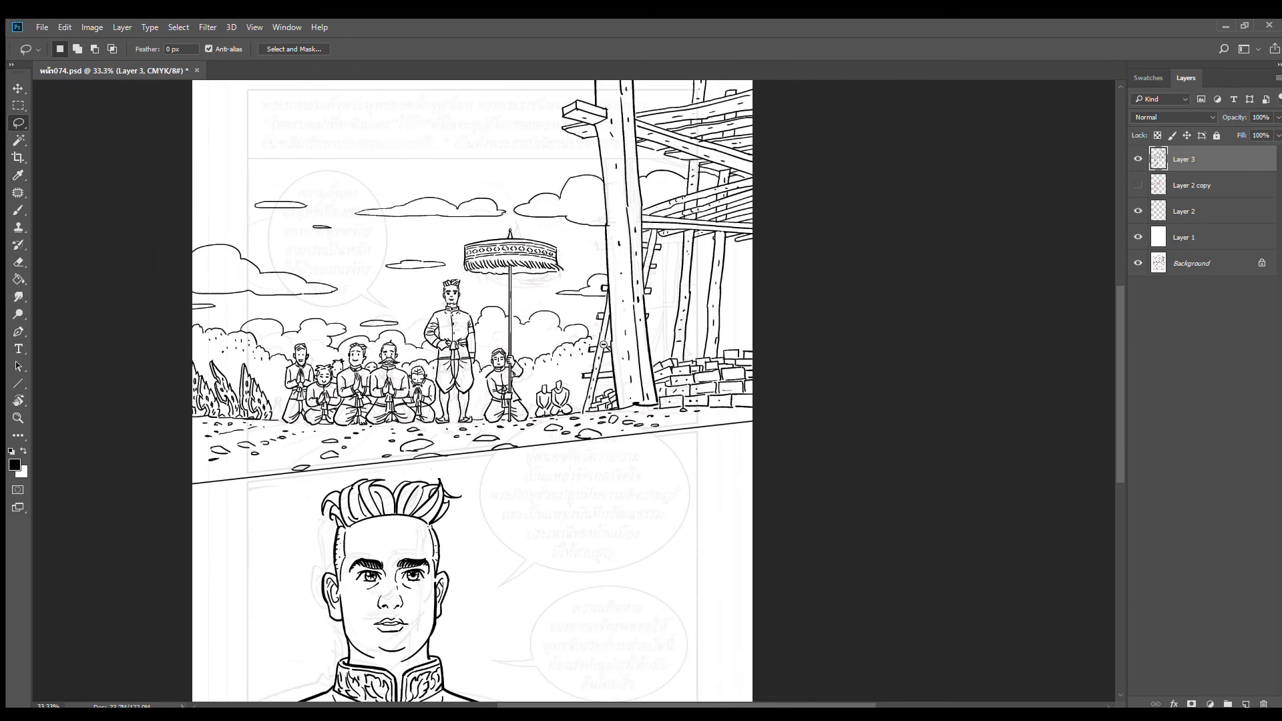
pyautogui.moveTo(571, 334); pyautogui.dragTo(674, 317)
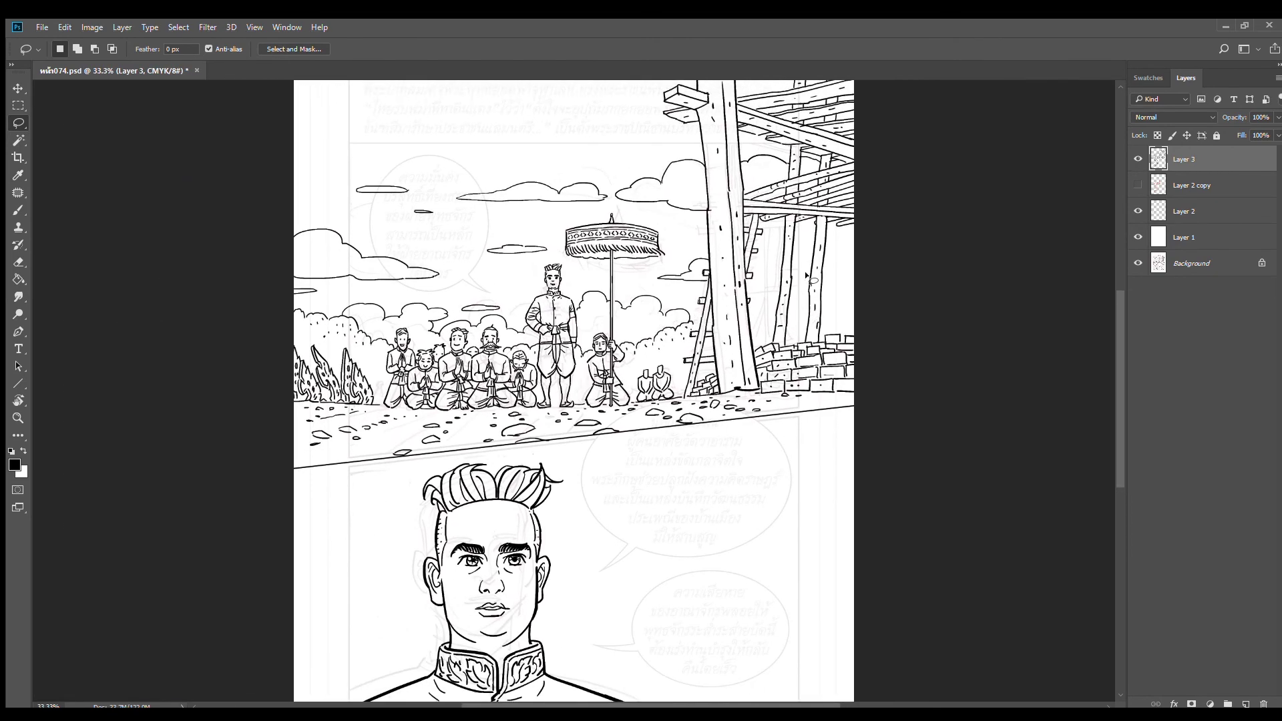
pyautogui.press('b')
pyautogui.scroll(2, 768, 334)
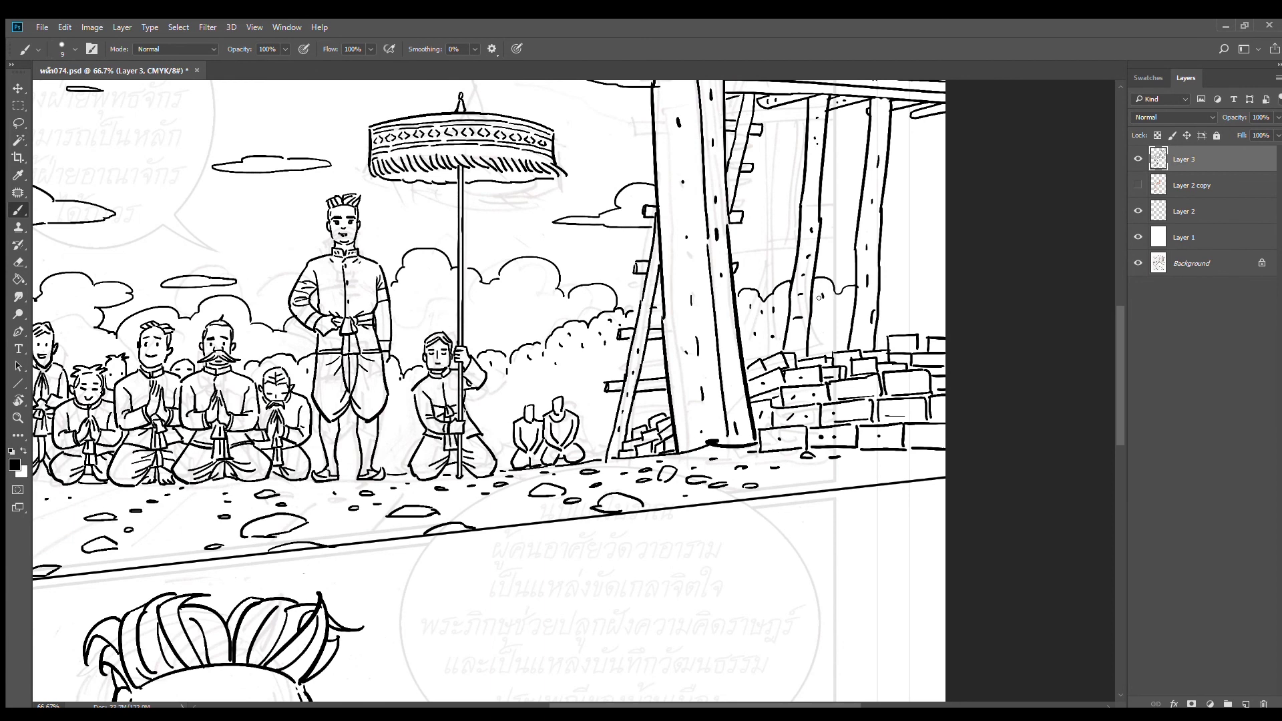
pyautogui.moveTo(901, 279); pyautogui.dragTo(936, 274)
pyautogui.moveTo(734, 234); pyautogui.dragTo(780, 228)
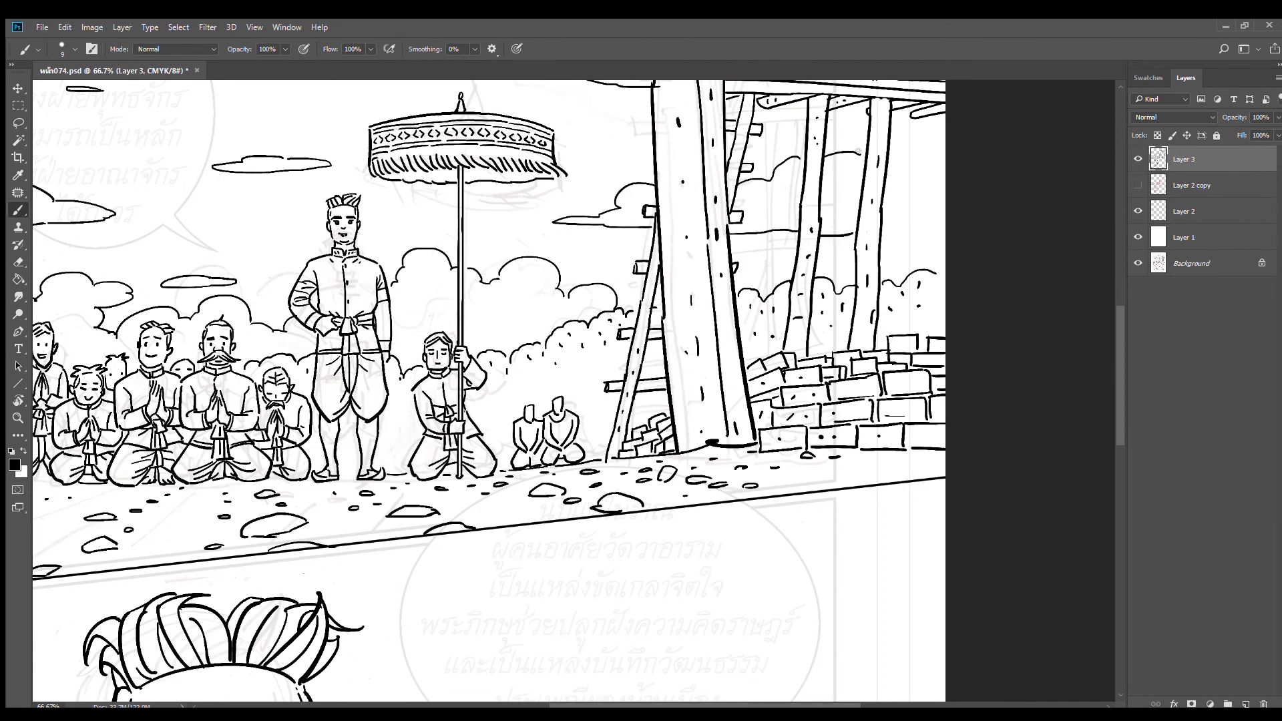
pyautogui.moveTo(886, 142); pyautogui.dragTo(947, 152)
pyautogui.moveTo(883, 227); pyautogui.dragTo(947, 227)
# Select the left-hand eye of the portrait in the lower panel and shift it slightly outward
pyautogui.scroll(-3, 794, 332)
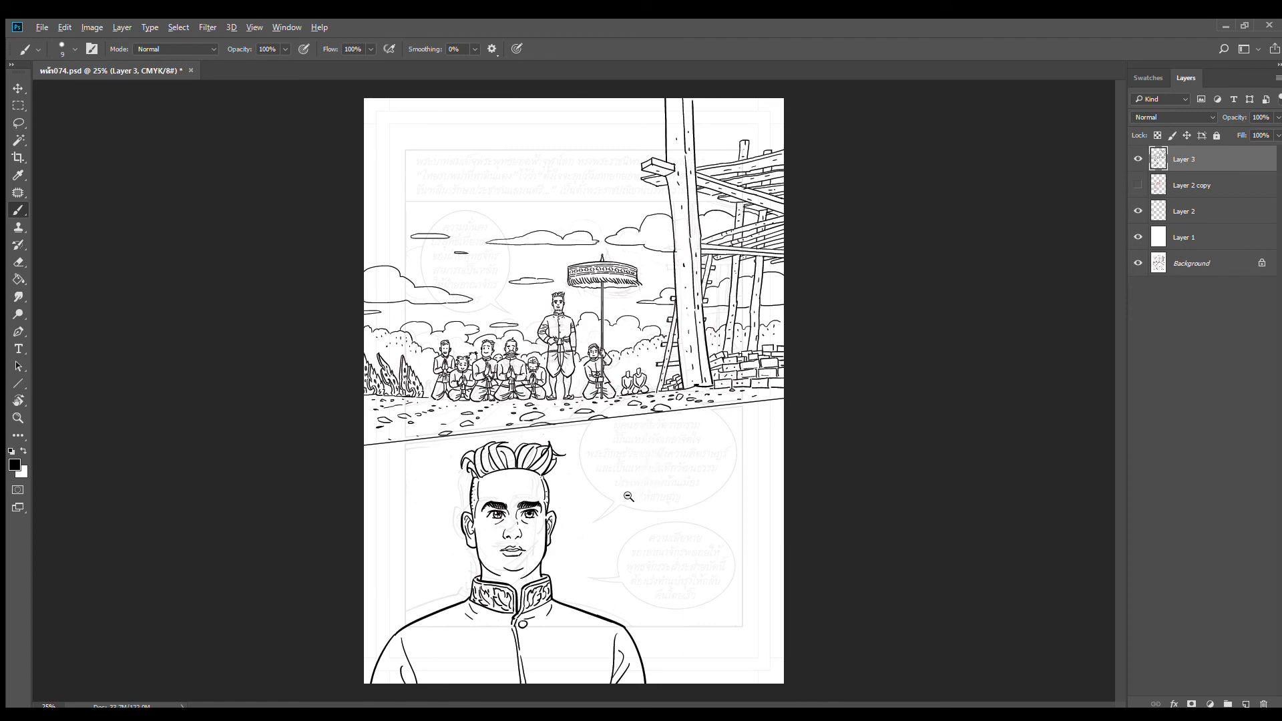
pyautogui.scroll(-1, 626, 497)
pyautogui.scroll(4, 544, 502)
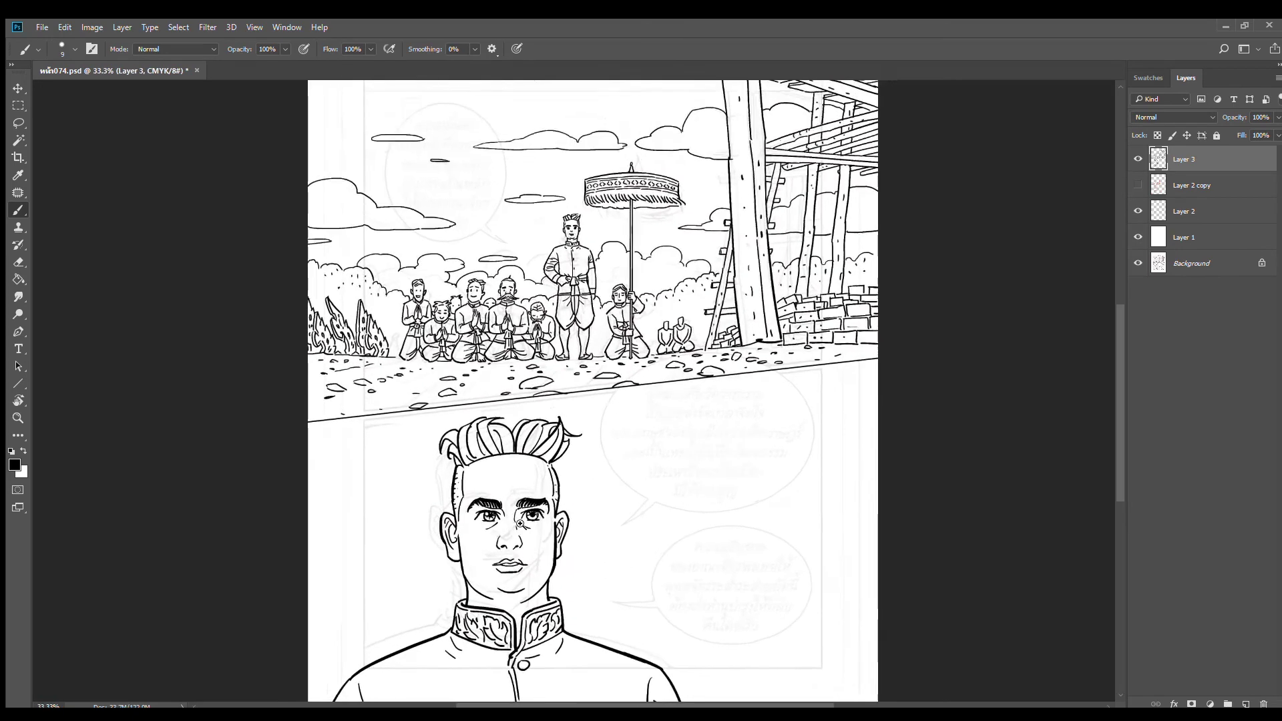
pyautogui.scroll(1, 602, 428)
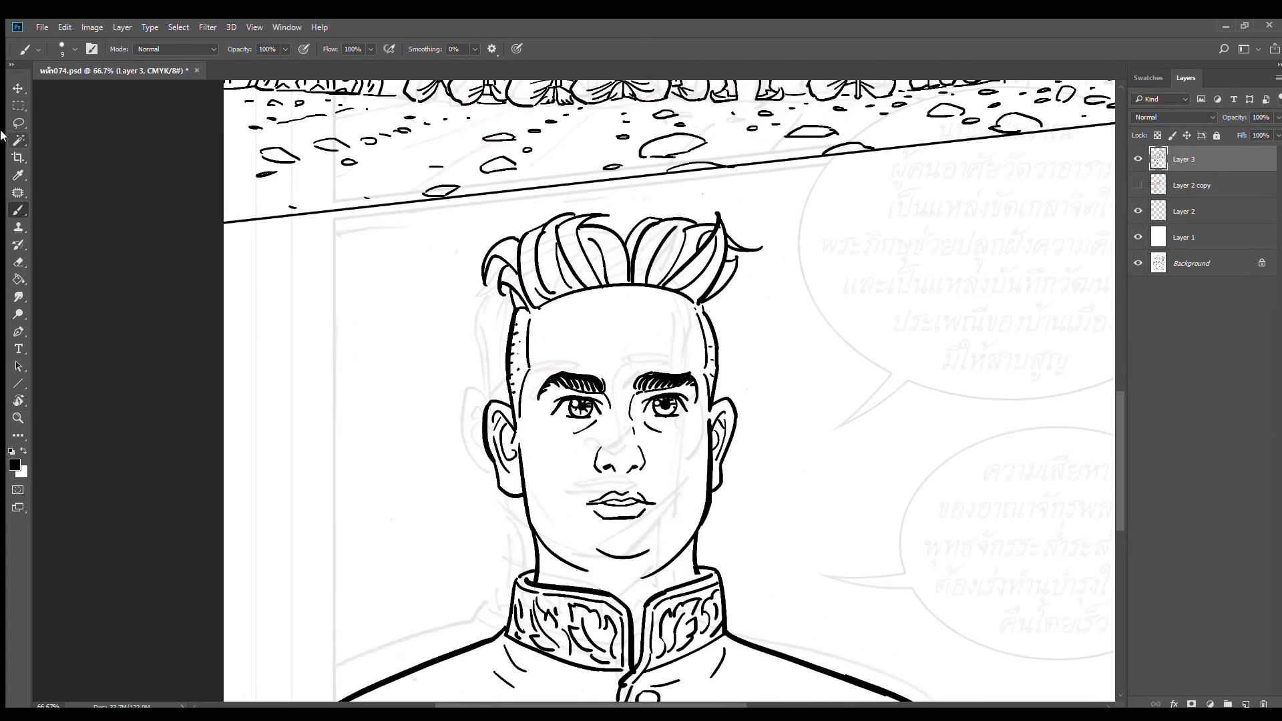
pyautogui.press('l')
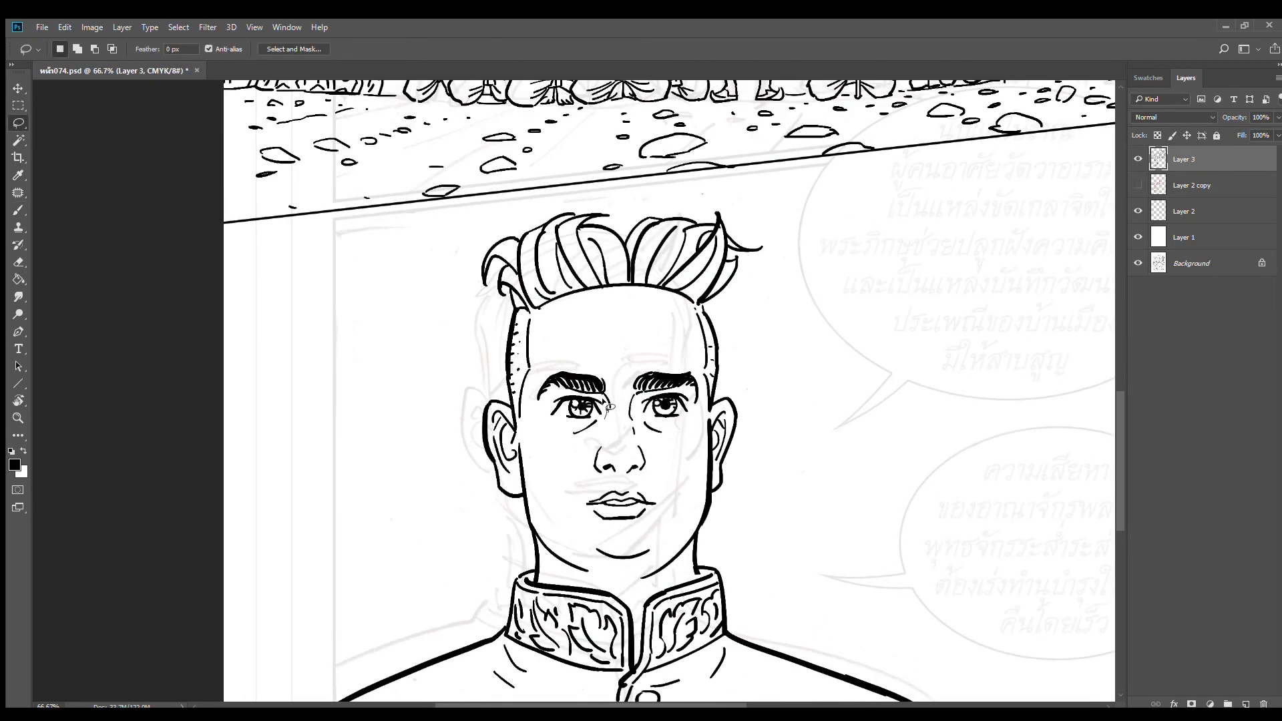
pyautogui.moveTo(577, 394)
pyautogui.mouseDown()
pyautogui.moveTo(544, 404)
pyautogui.moveTo(588, 434)
pyautogui.moveTo(609, 417)
pyautogui.moveTo(577, 407)
pyautogui.mouseUp()
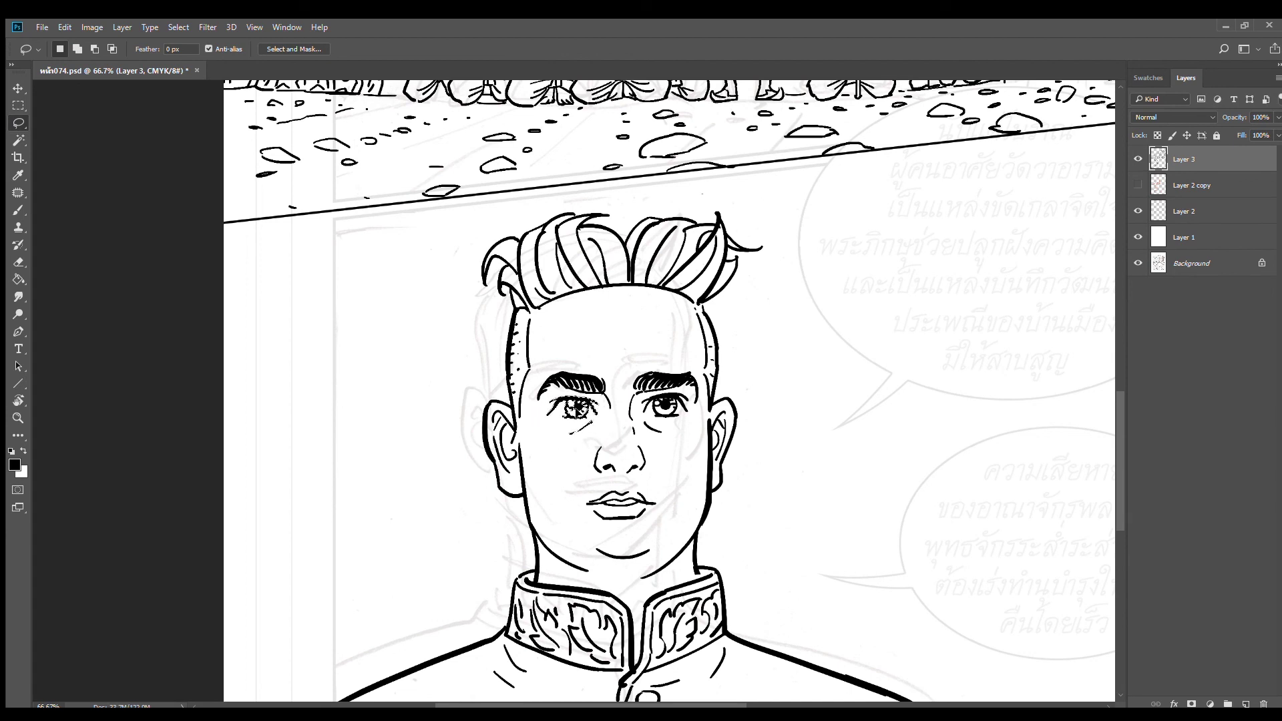
pyautogui.hotkey('ctrl', 'd')
# Select the portrait's left-hand eyebrow and shift it slightly outward to line up with the eye
pyautogui.moveTo(618, 403); pyautogui.dragTo(603, 366)
pyautogui.moveTo(528, 397)
pyautogui.mouseDown()
pyautogui.moveTo(617, 397)
pyautogui.moveTo(593, 391)
pyautogui.mouseUp()
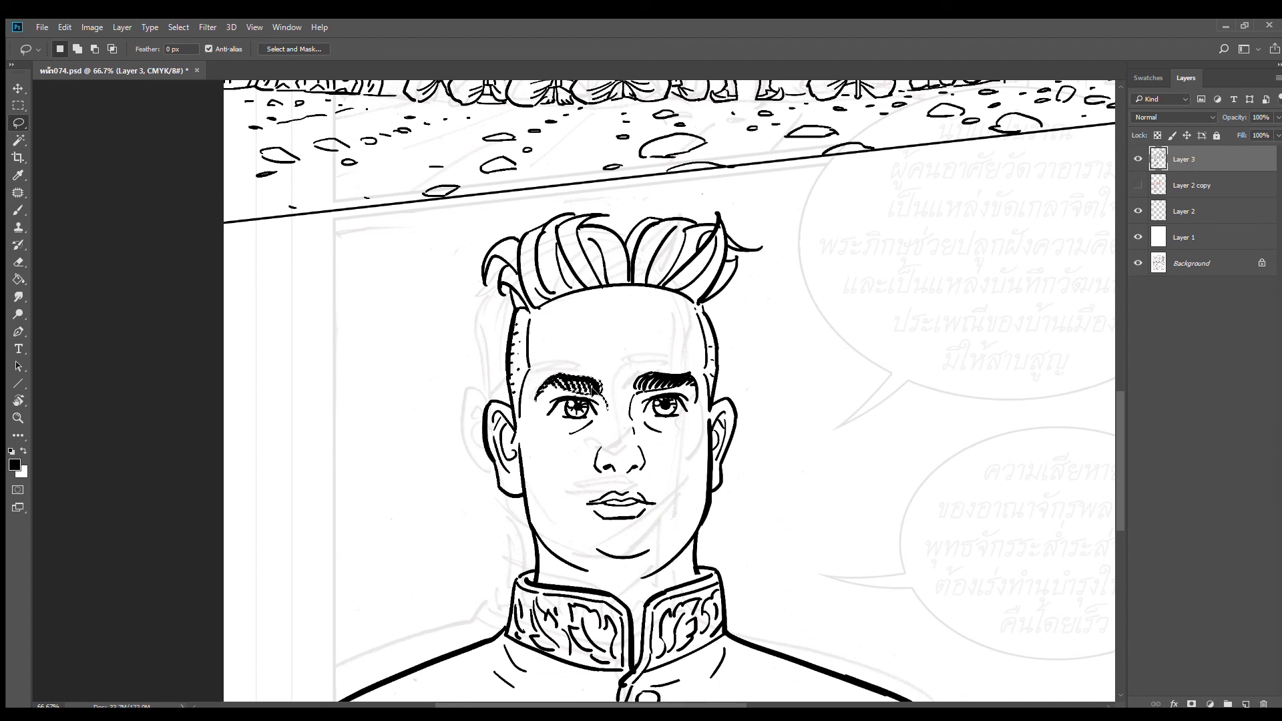
pyautogui.hotkey('ctrl', 'd')
pyautogui.keyDown('alt'); pyautogui.click(708, 428); pyautogui.keyUp('alt')
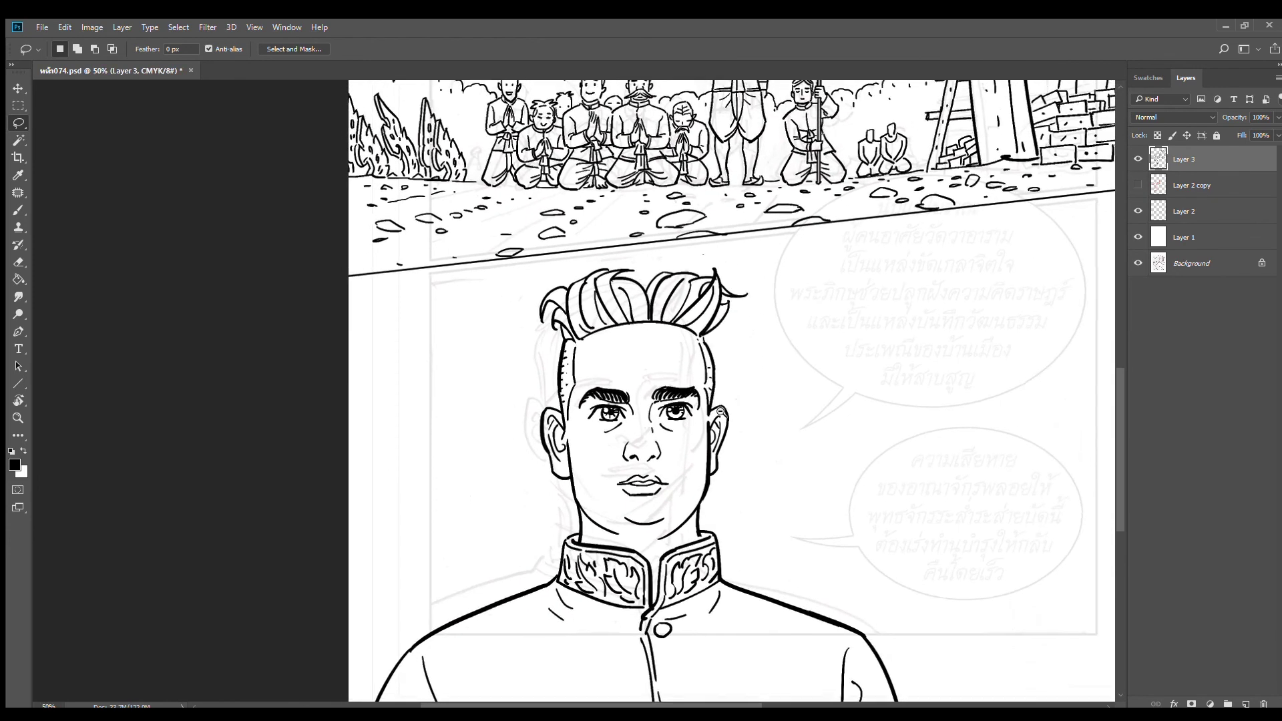
pyautogui.keyDown('alt'); pyautogui.click(728, 413); pyautogui.keyUp('alt')
pyautogui.scroll(-1, 754, 398)
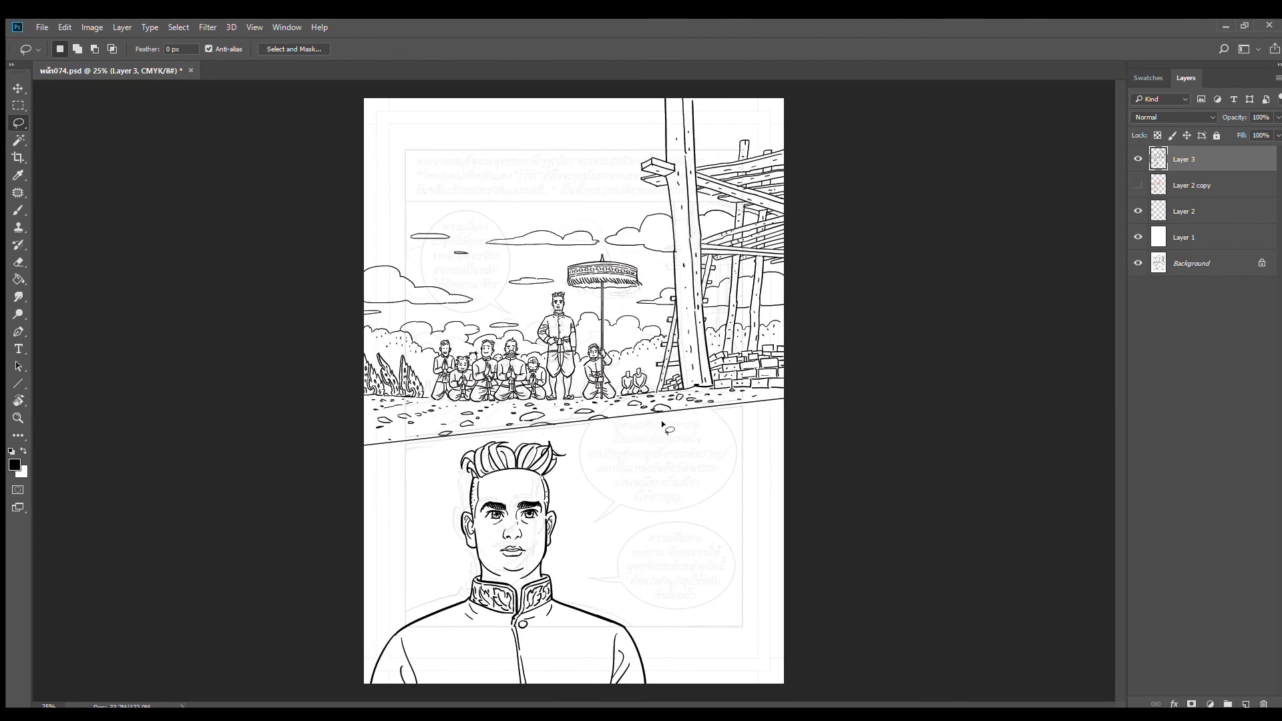